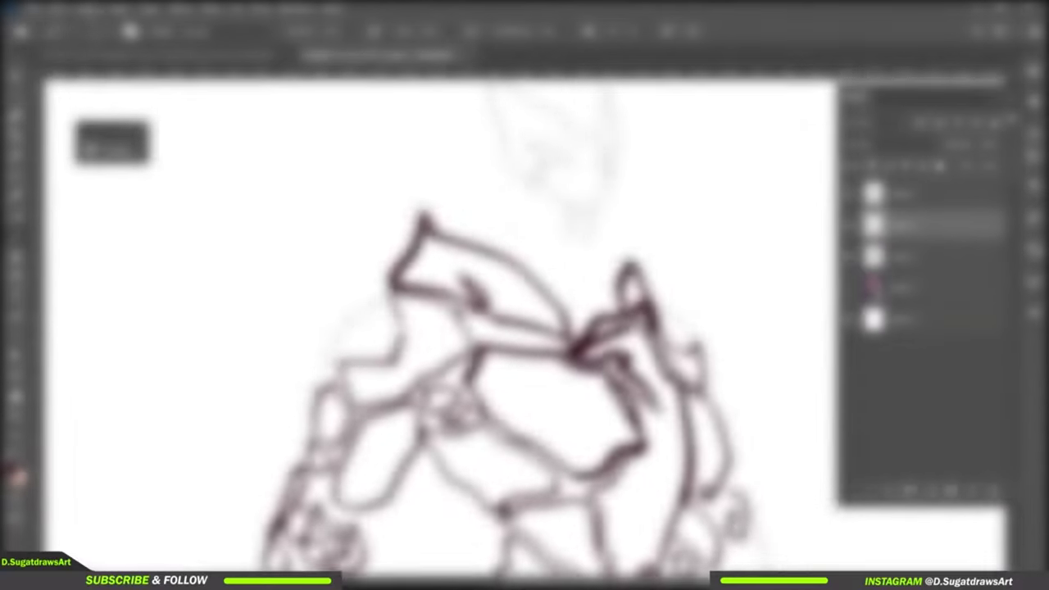
- Add a new empty layer to begin the orange silhouette and stone armor
key(ctrl+shift+alt+n)
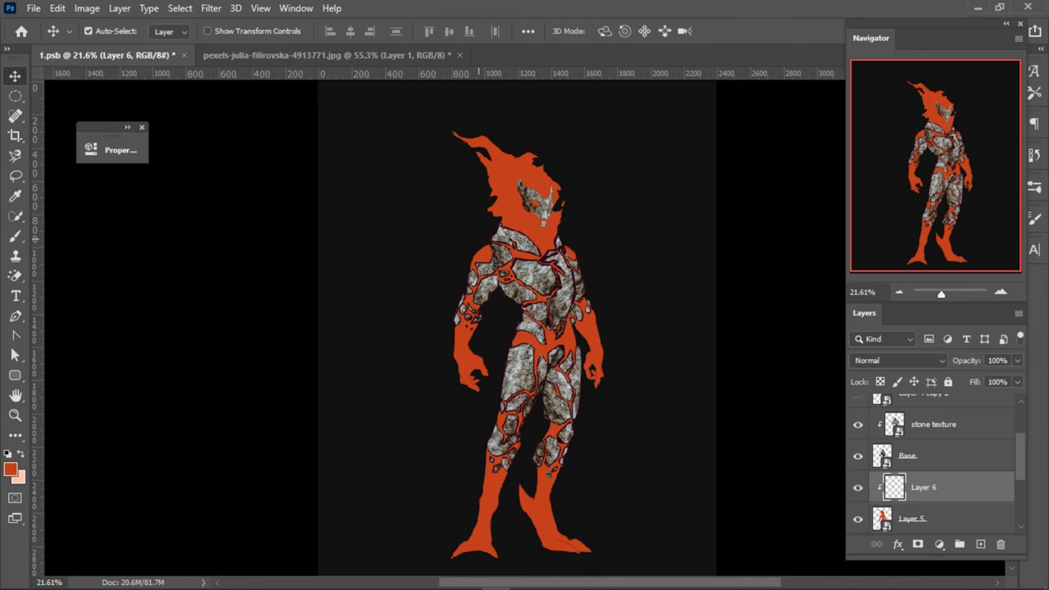
- Set the foreground colour to c66b1a and Layer 6's blend mode to Screen
key(b)
right_click(506, 128)
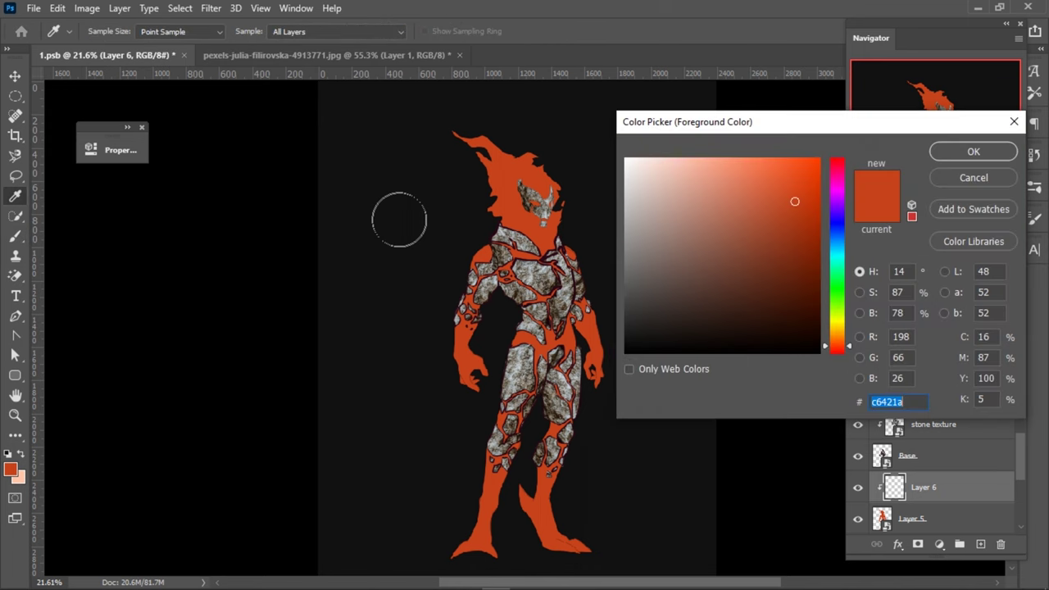
text(c66b1a)
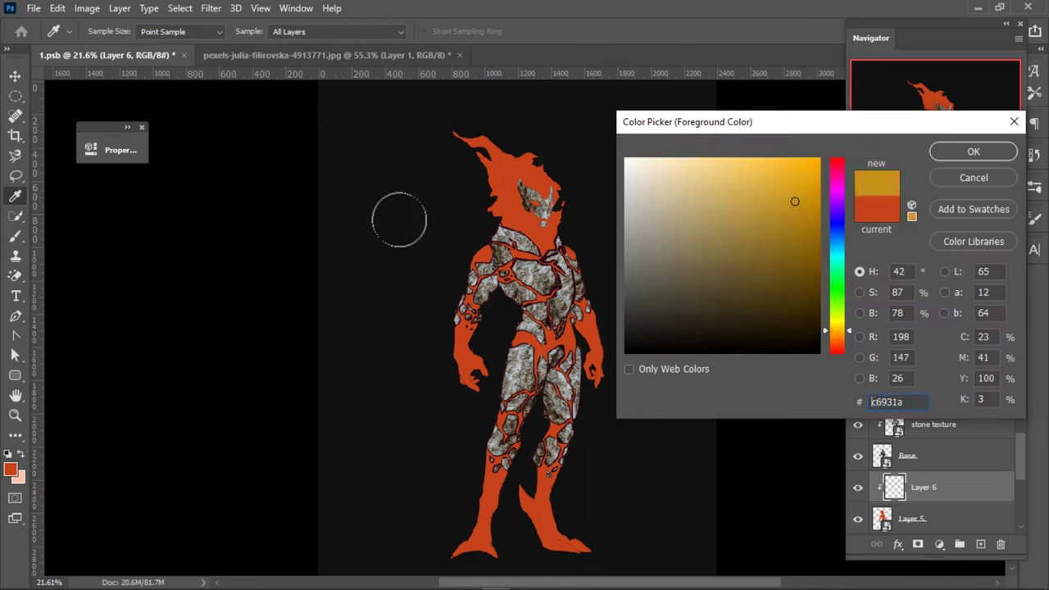
key(Return)
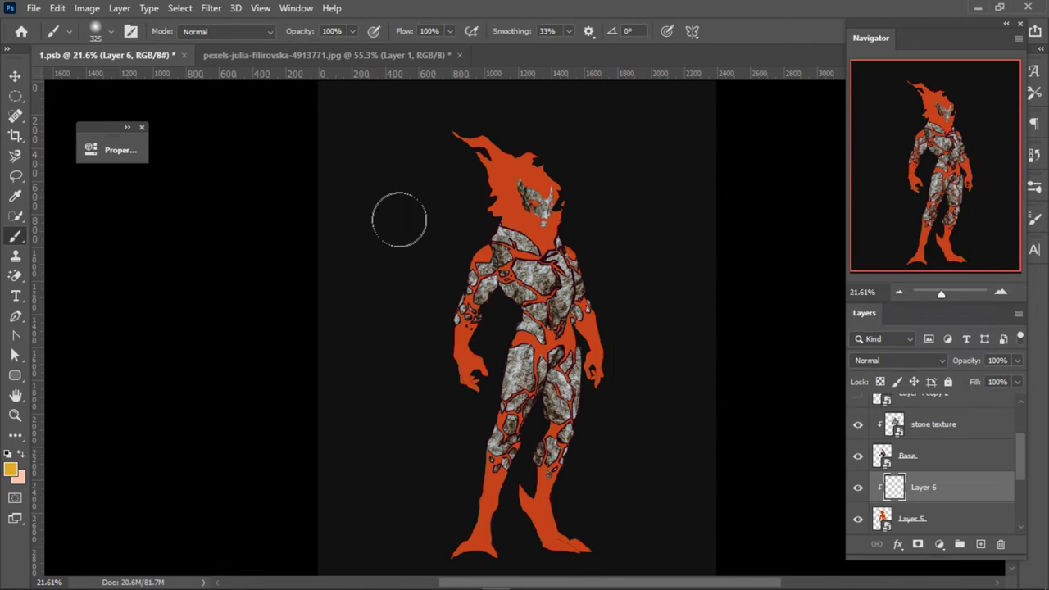
click(899, 360)
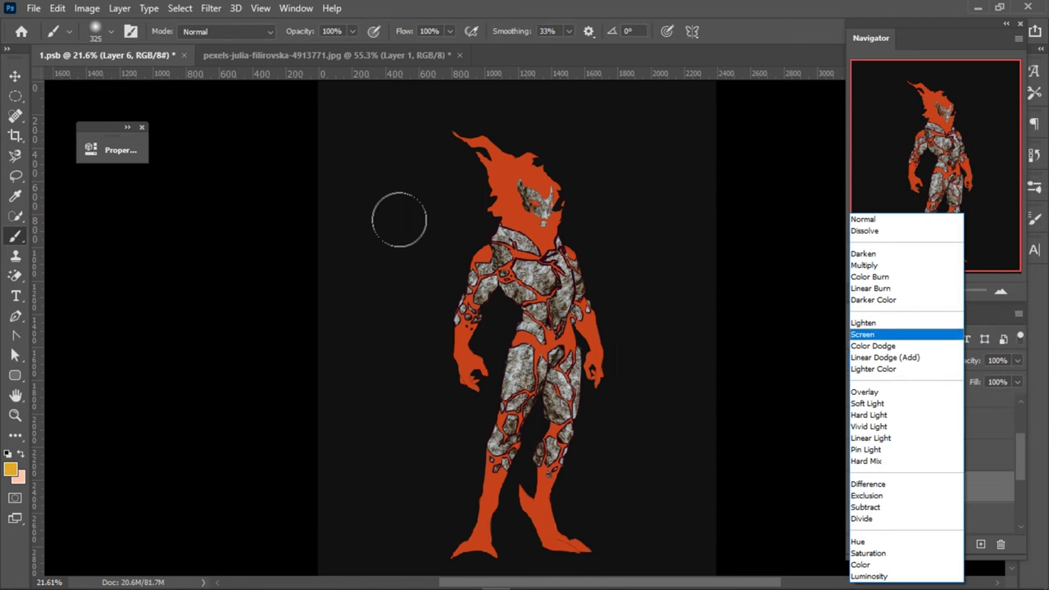
key(Return)
- Paint a large soft glow over the head, hands, feet and cracks, at about 384–408 px
key(ctrl+z)
click(525, 202)
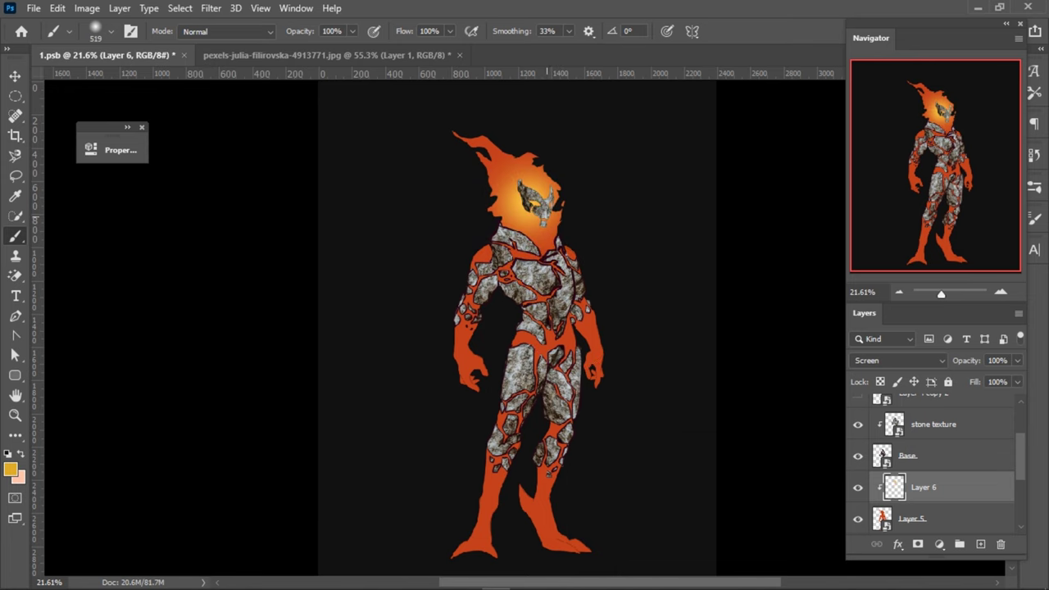
key(ctrl+z)
drag(537, 327, 544, 336)
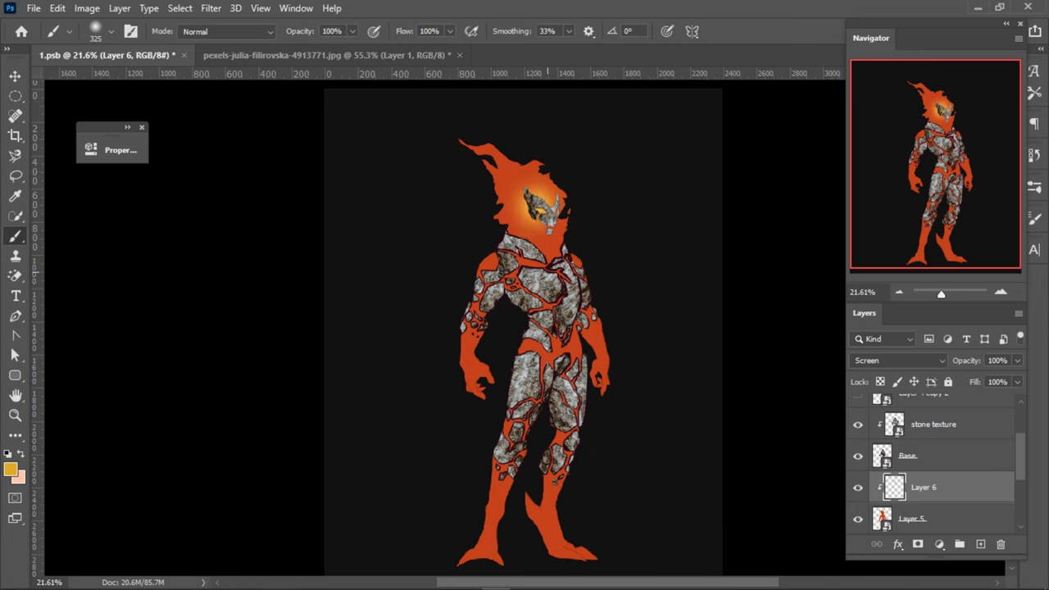
drag(490, 381, 524, 381)
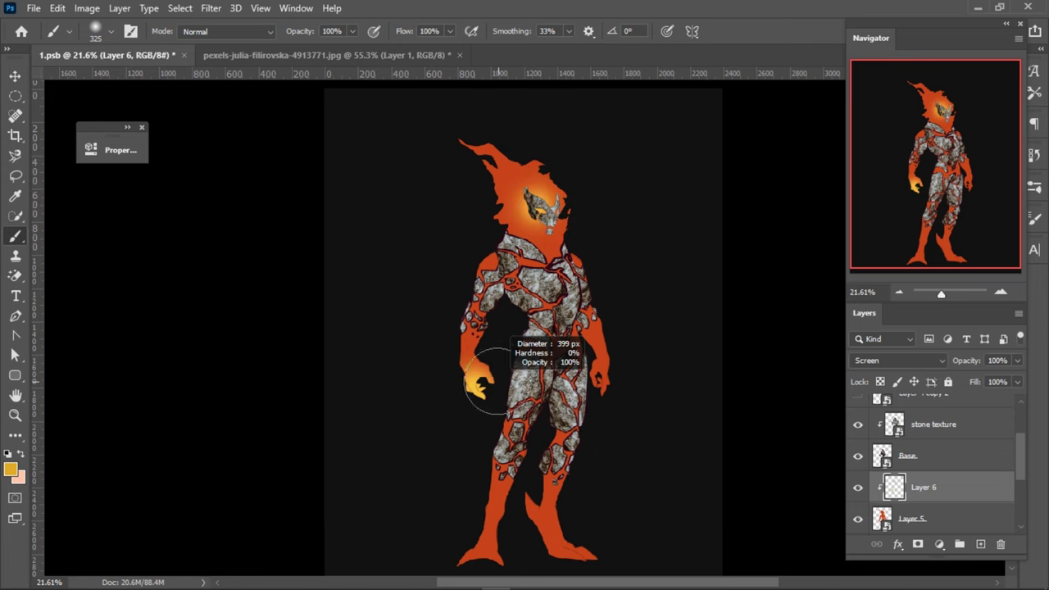
scroll(490, 381, down, 3)
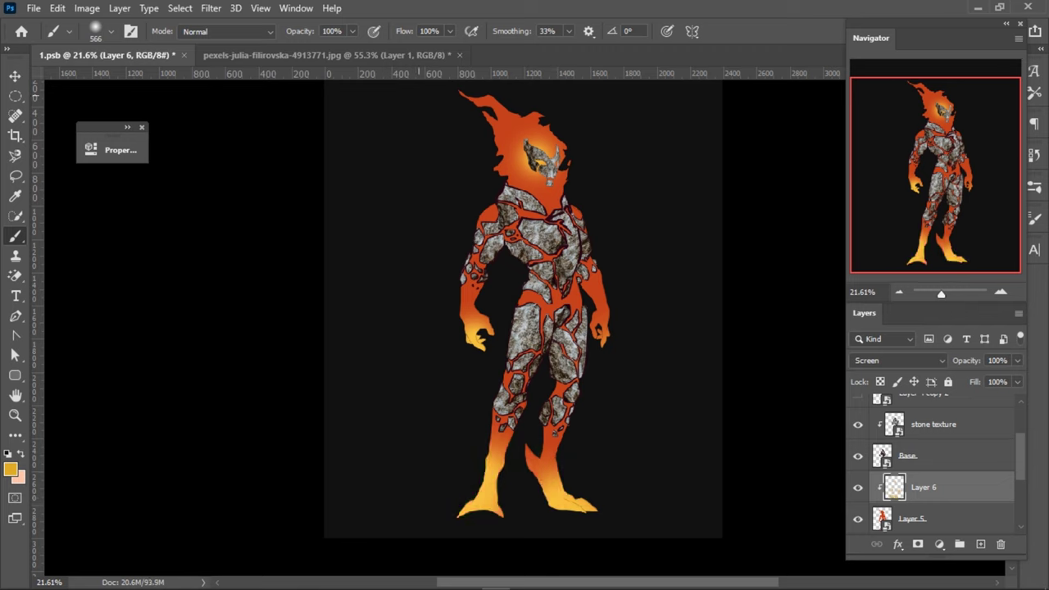
drag(508, 160, 491, 160)
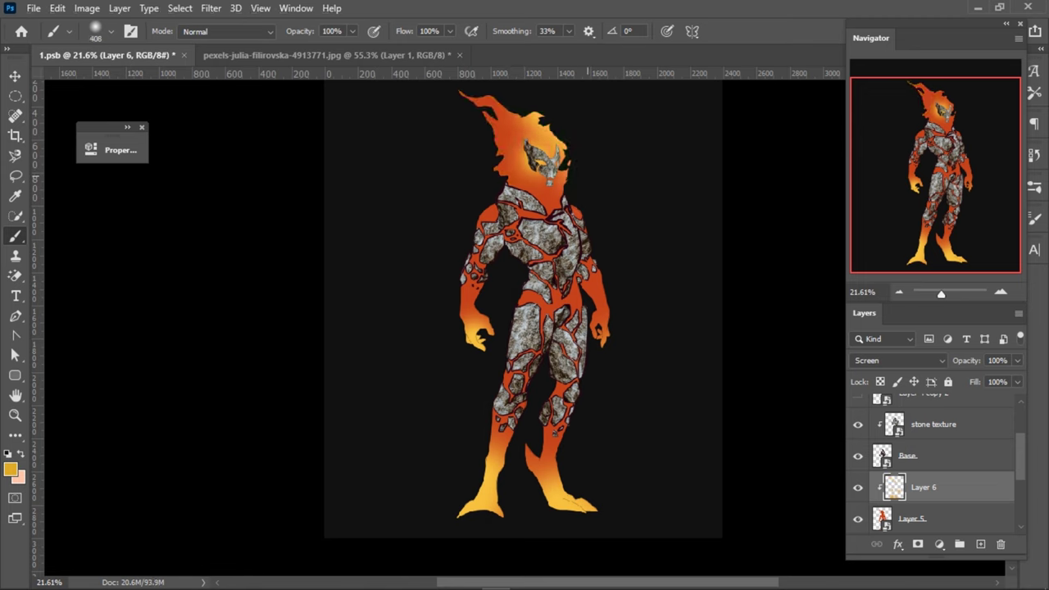
scroll(541, 311, down, 2)
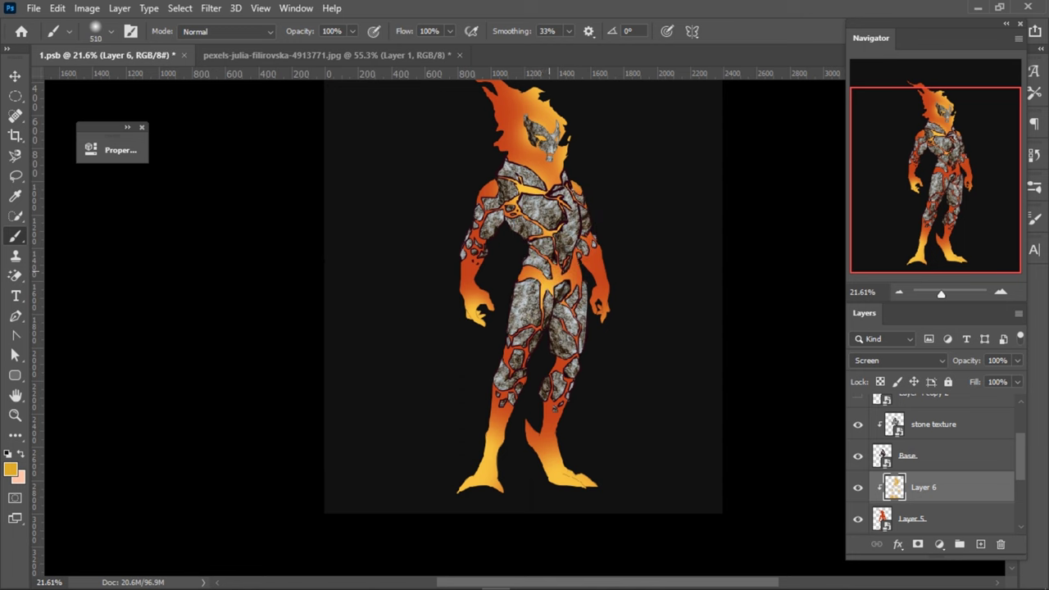
scroll(472, 327, up, 1)
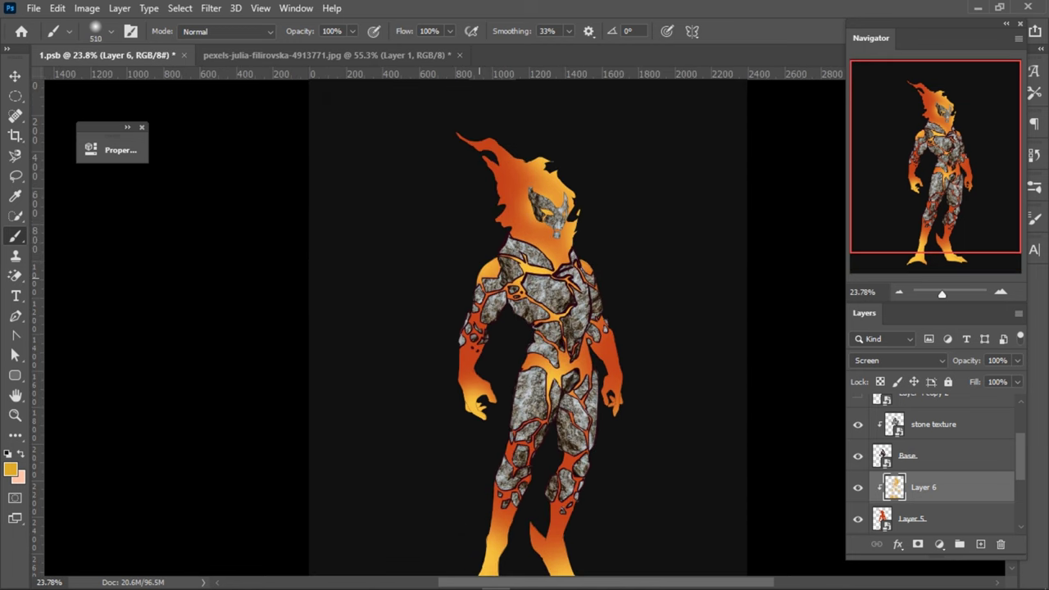
drag(541, 291, 534, 287)
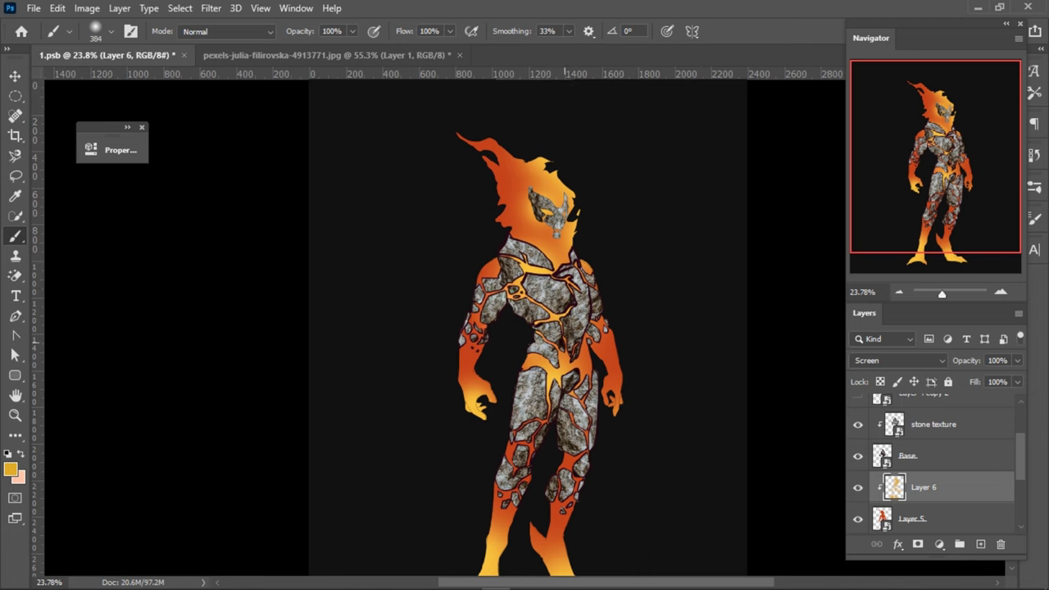
scroll(539, 328, down, 2)
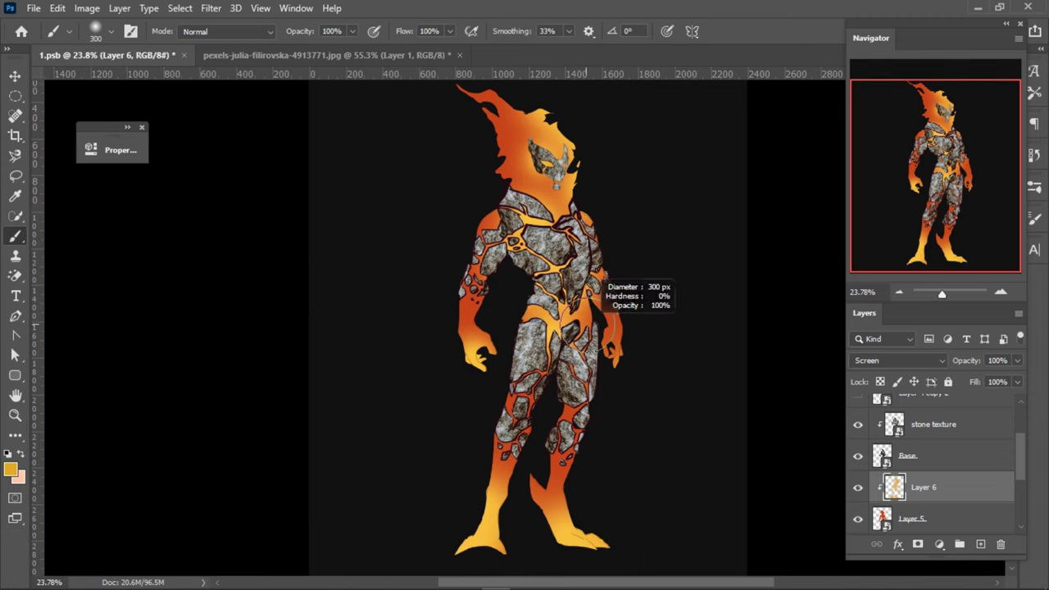
key(ctrl+0)
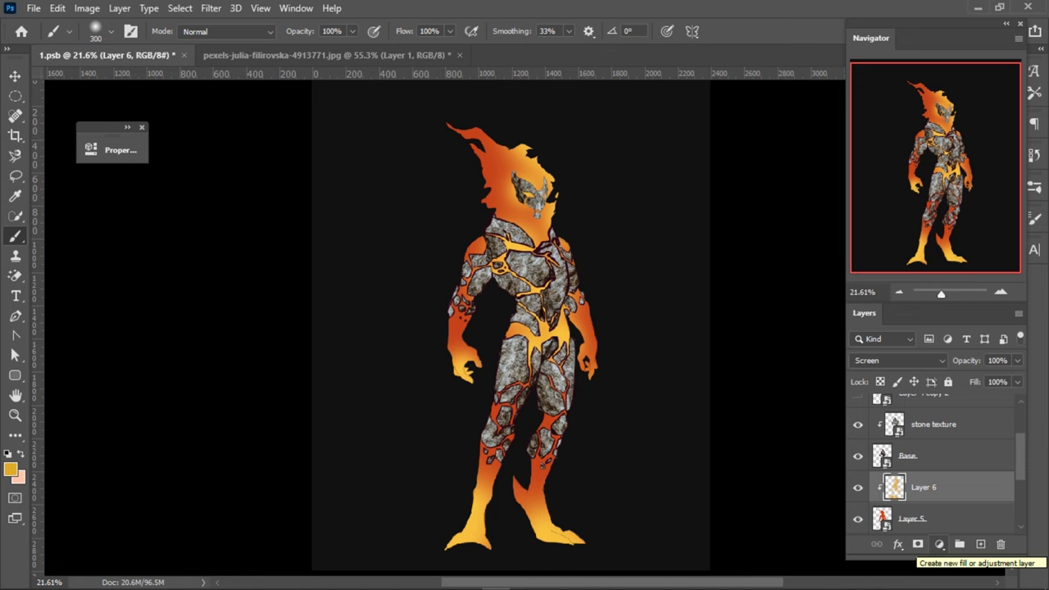
click(939, 544)
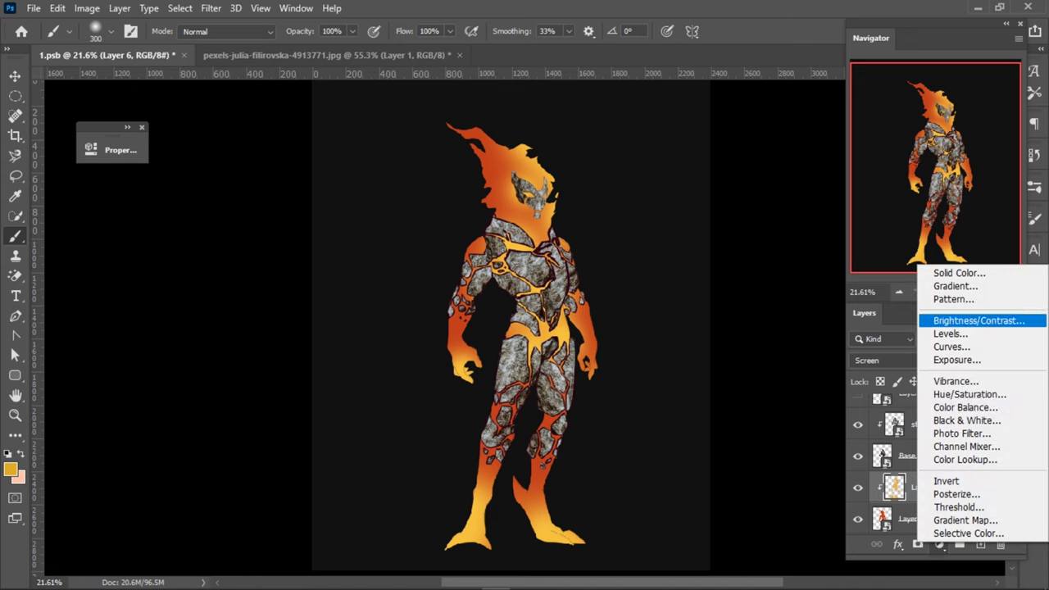
key(Escape)
key(v)
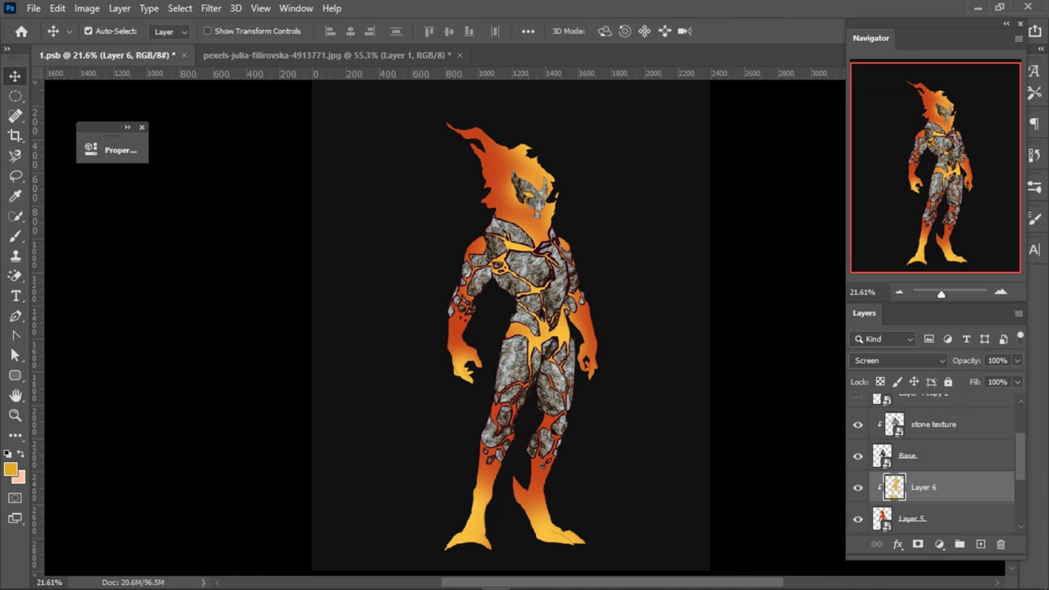
scroll(934, 459, up, 2)
scroll(934, 459, down, 1)
click(934, 486)
ctrl+click(933, 456)
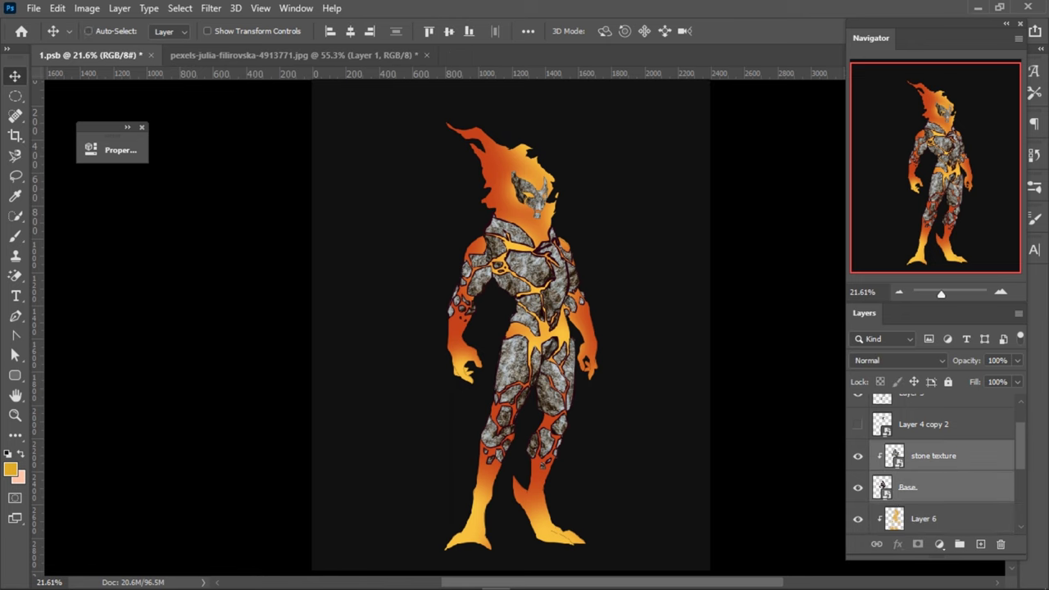
click(882, 486)
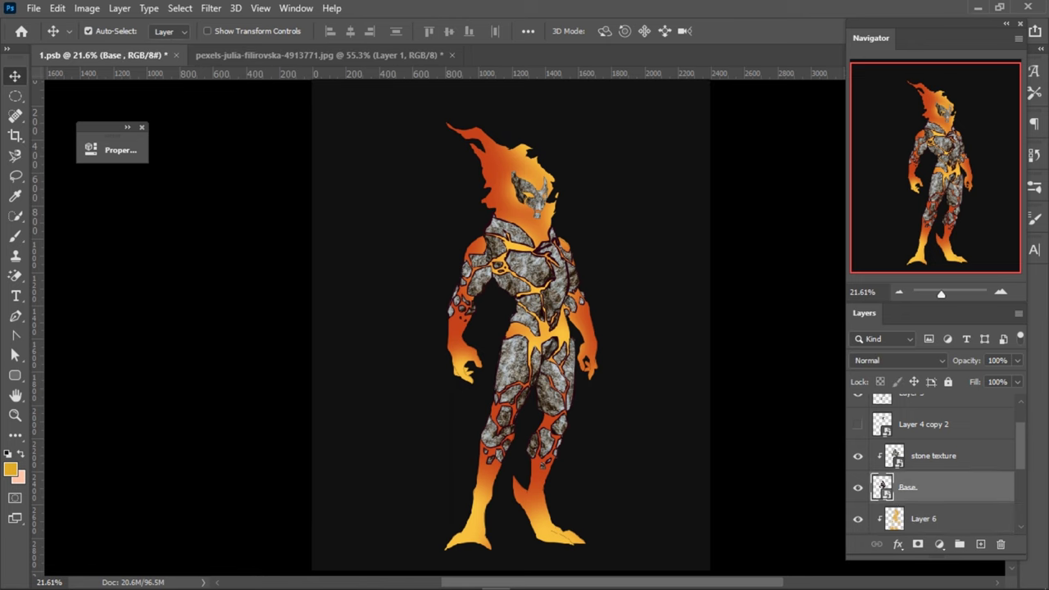
double_click(882, 487)
mouse_move(328, 11)
mouse_down()
mouse_move(167, 10)
mouse_move(990, 49)
mouse_up()
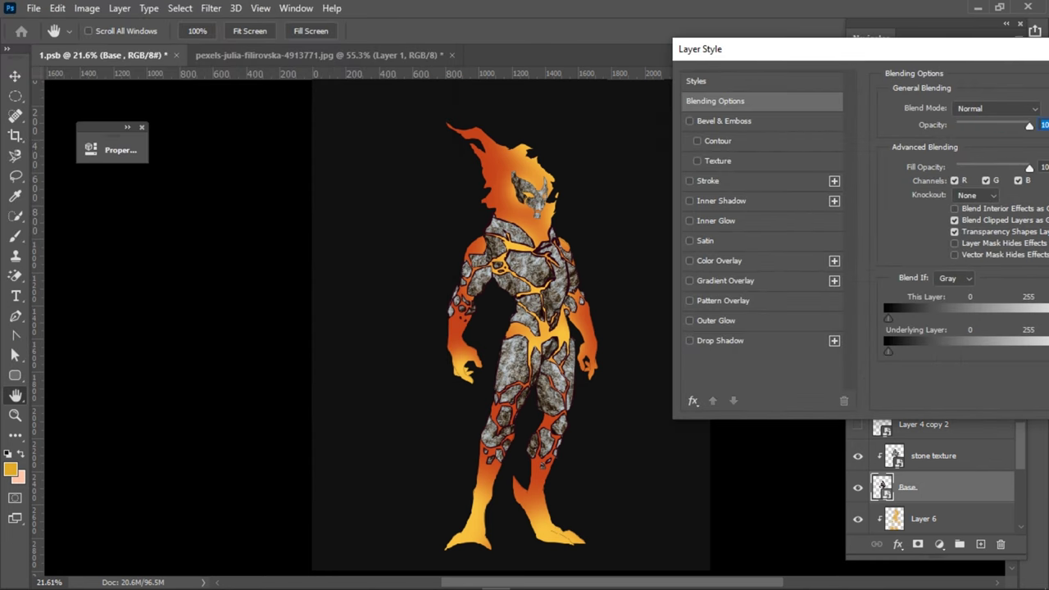
click(718, 260)
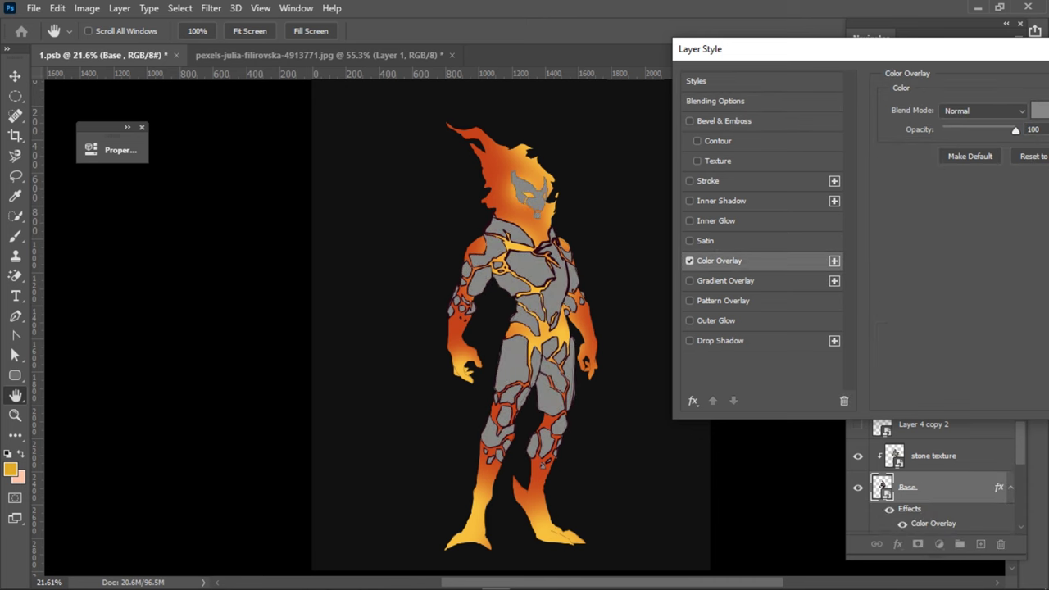
mouse_move(990, 49)
mouse_down()
mouse_move(638, 46)
mouse_move(515, 65)
mouse_up()
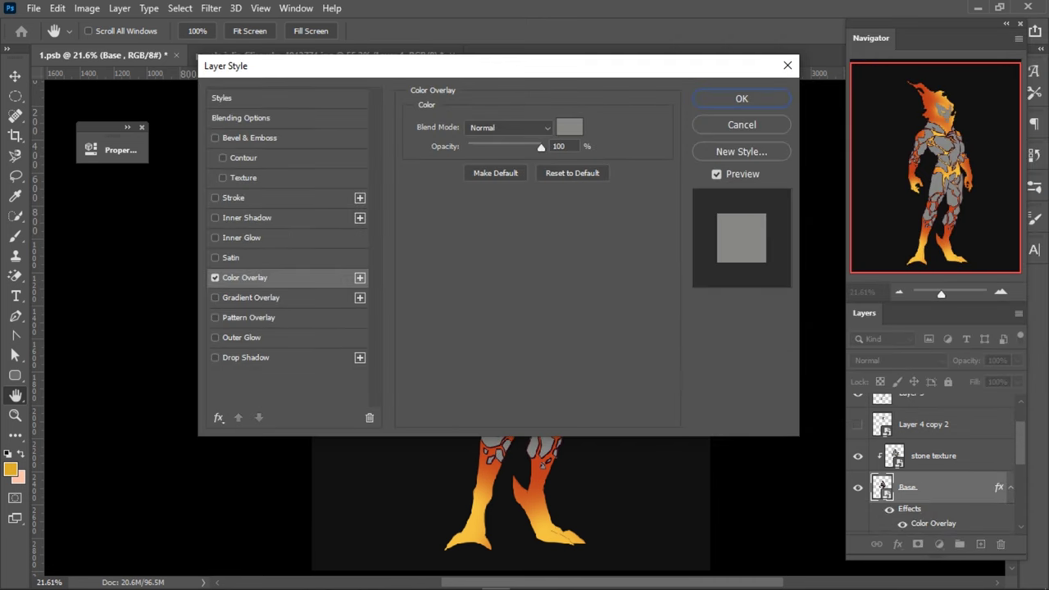
click(742, 124)
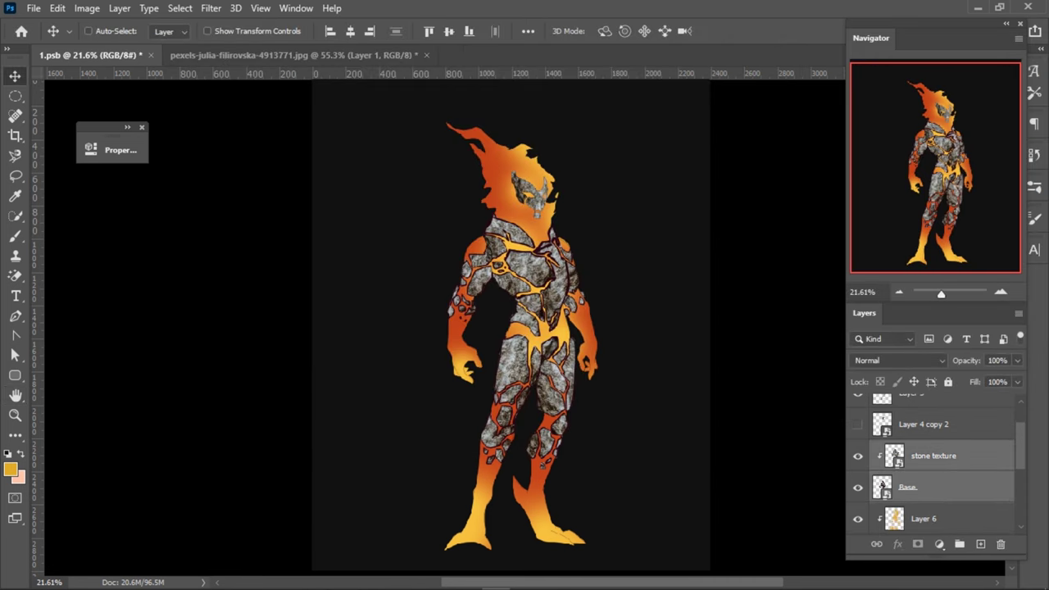
- Group the stone texture and Base layers into Group 1
key(ctrl+g)
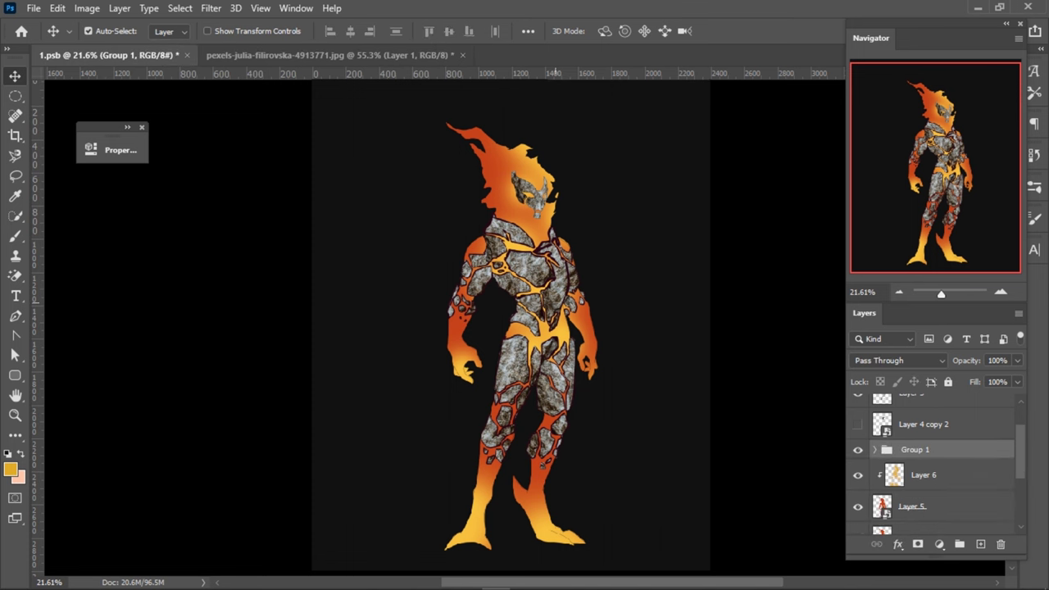
scroll(563, 172, up, 2)
scroll(563, 172, up, 2)
scroll(562, 172, up, 2)
- Add an Exposure adjustment at -3.90 to darken the stone armor to near-black
click(939, 544)
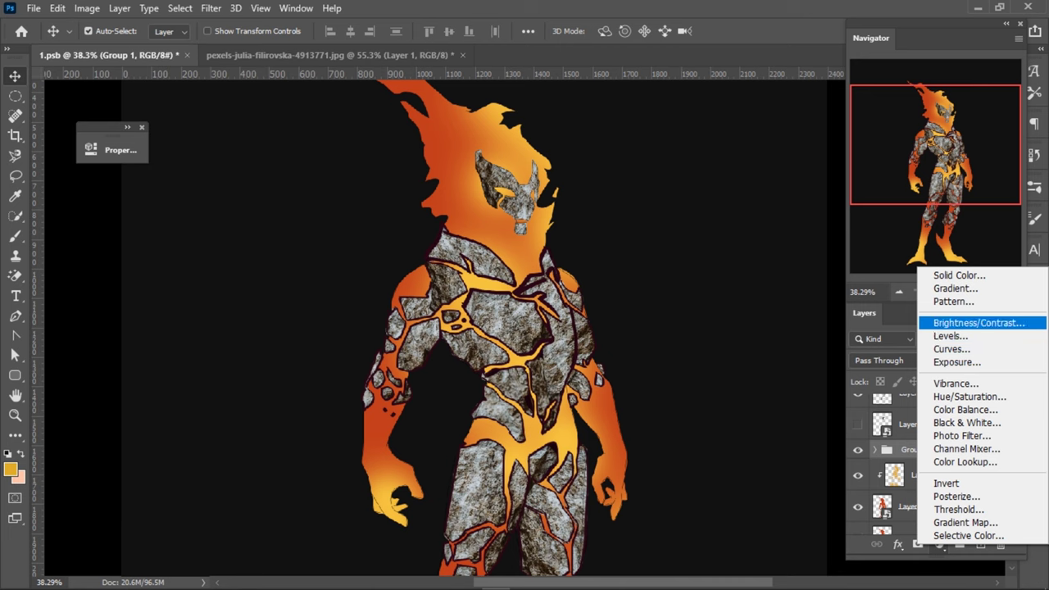
click(979, 323)
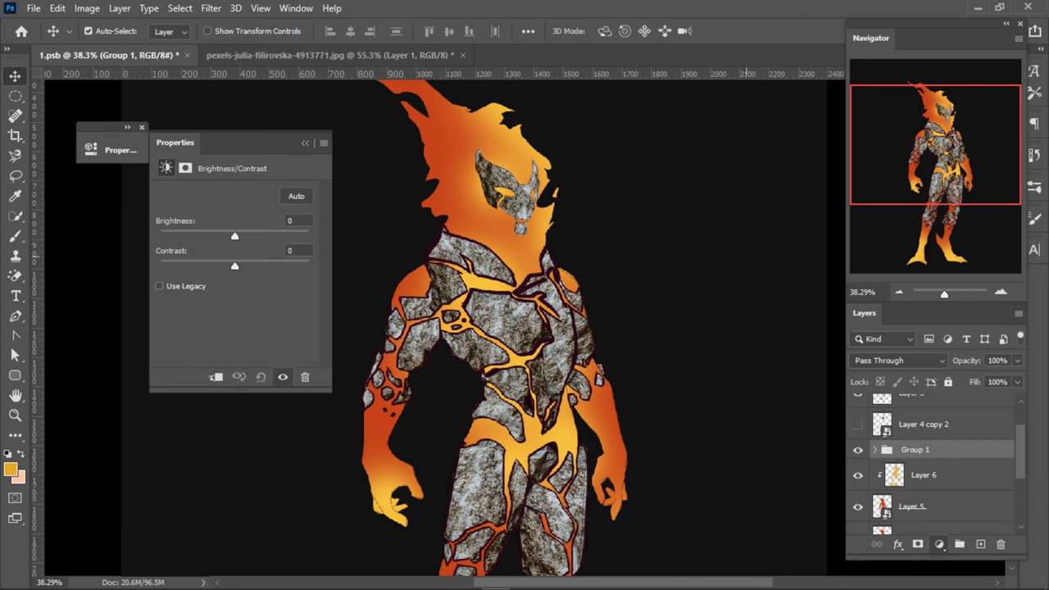
drag(959, 455, 1001, 544)
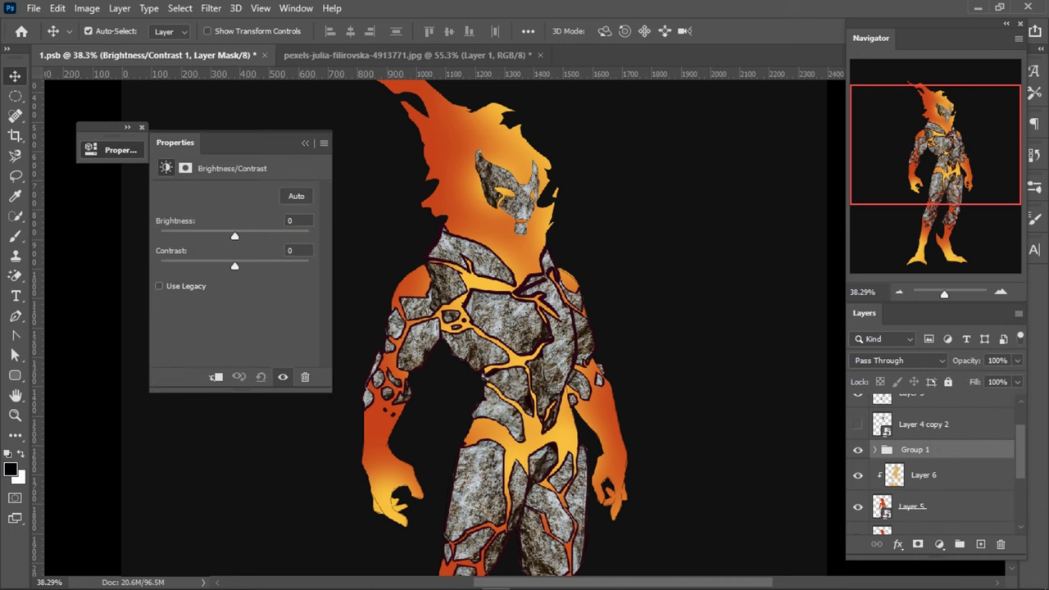
click(939, 544)
click(957, 359)
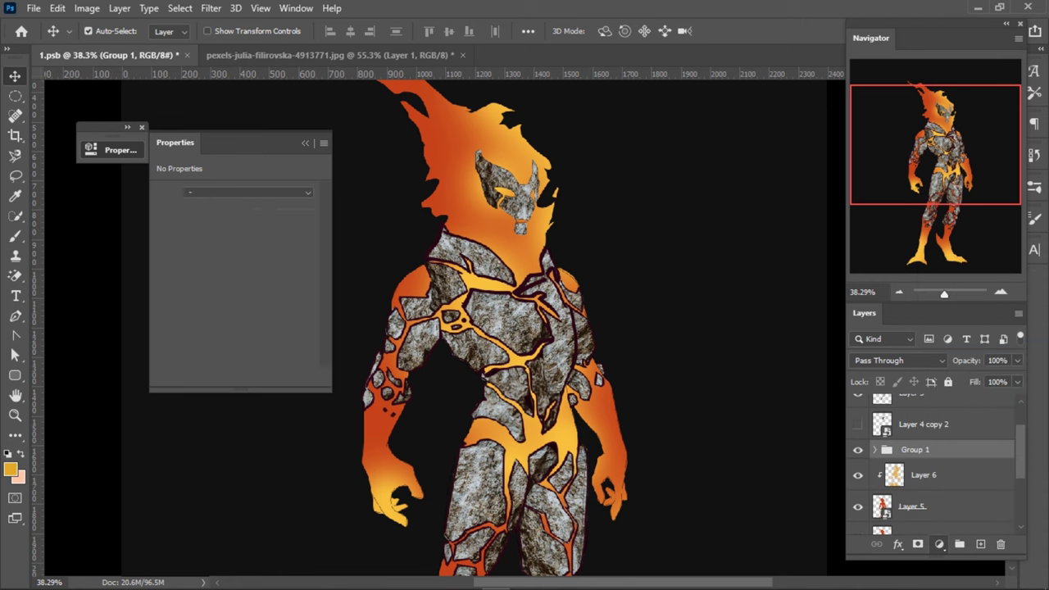
drag(234, 231, 202, 231)
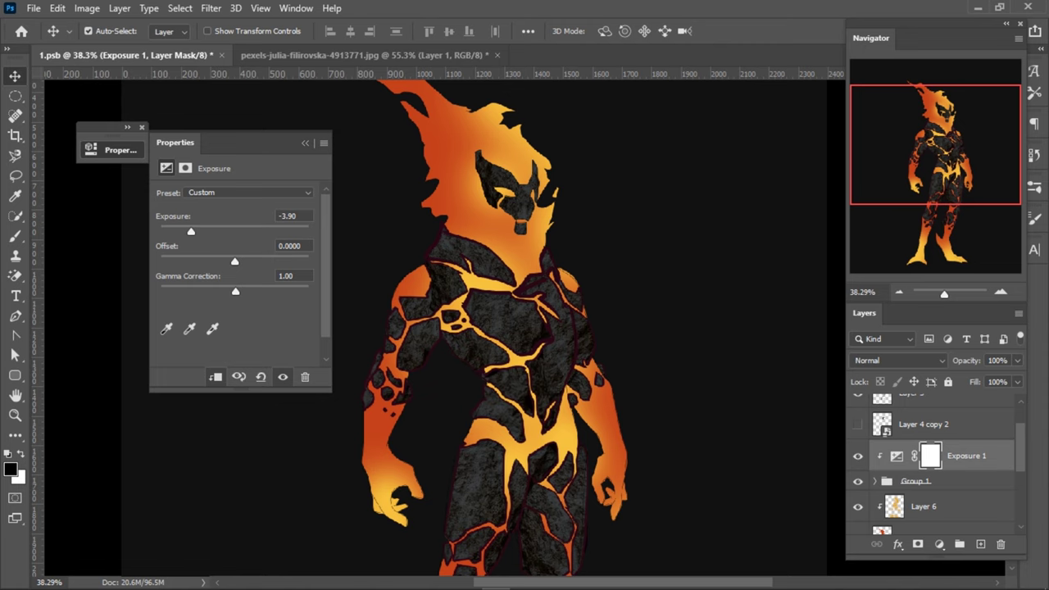
scroll(610, 275, down, 1)
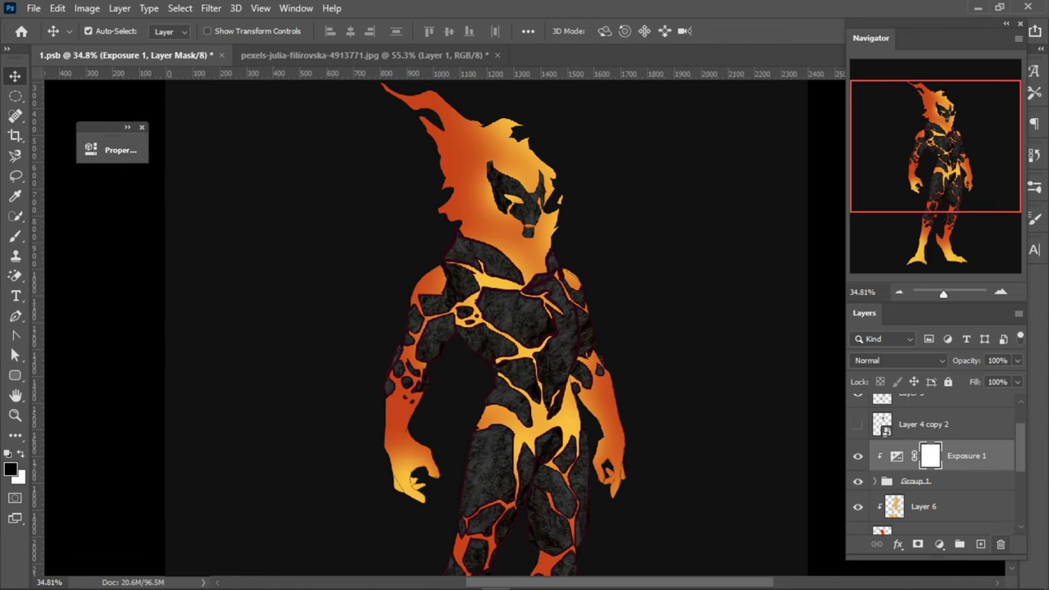
click(939, 544)
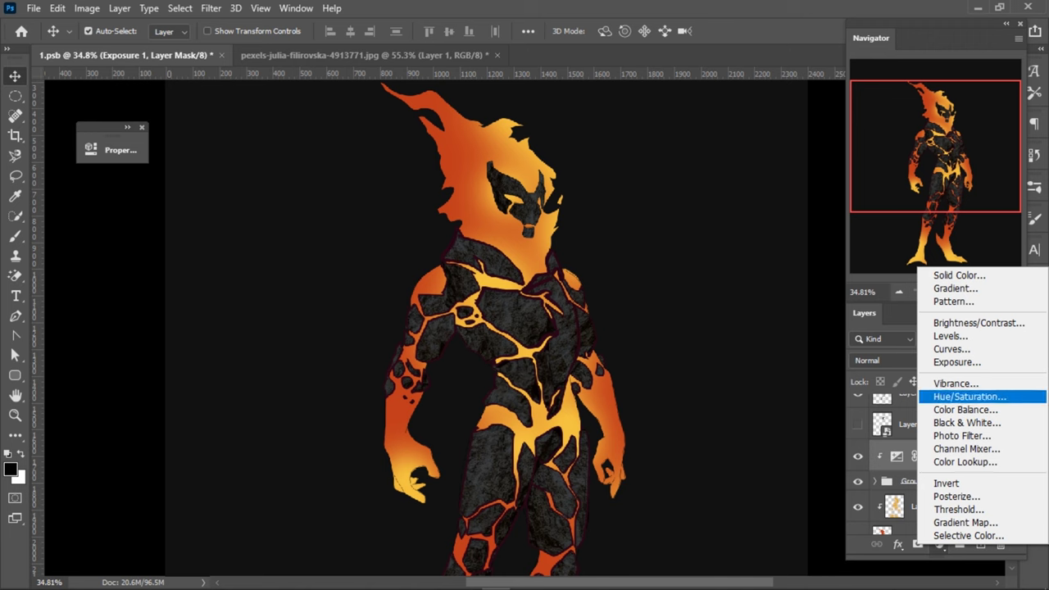
- Add a colorized Hue/Saturation adjustment with Hue 24, Saturation 77, Lightness +33
click(969, 396)
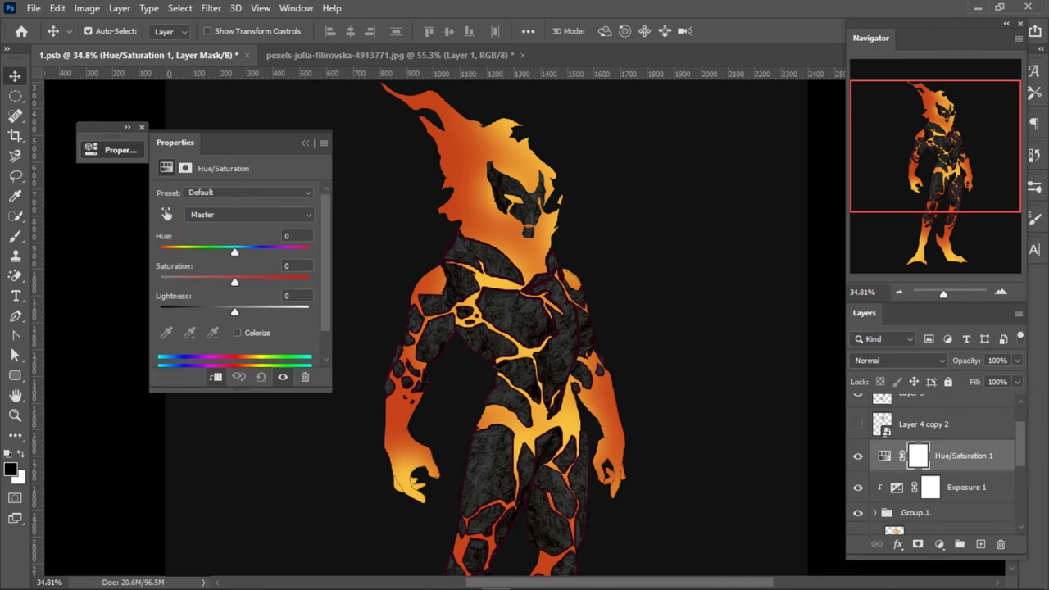
click(237, 332)
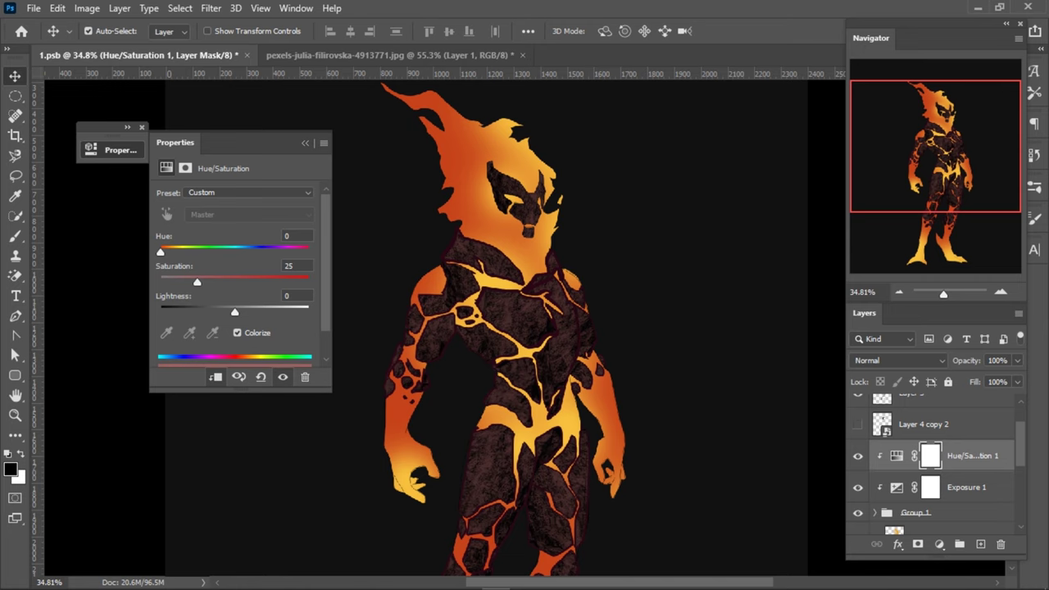
drag(197, 282, 269, 282)
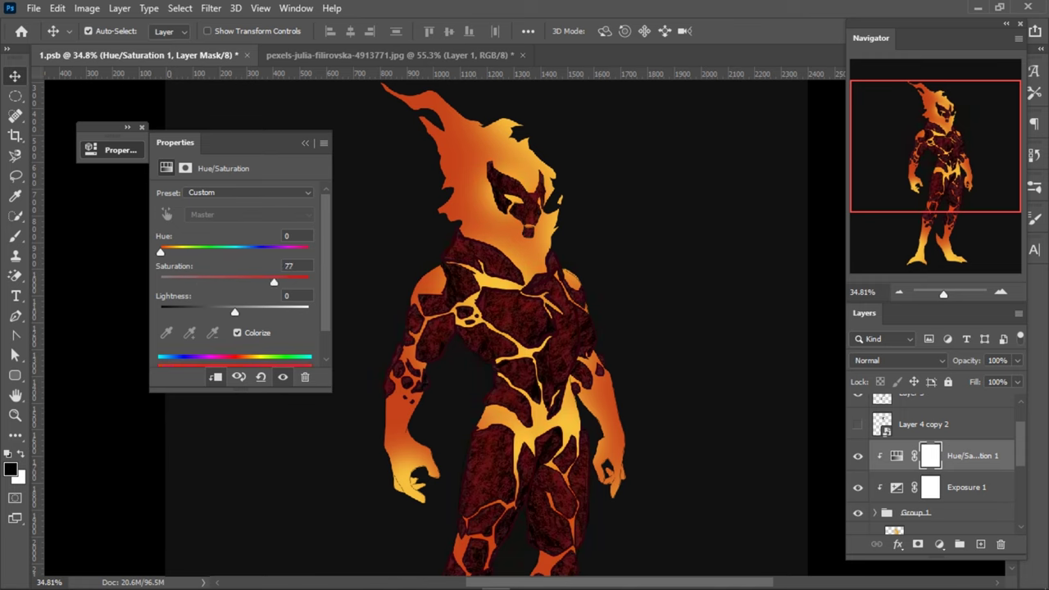
key(shift+Up)
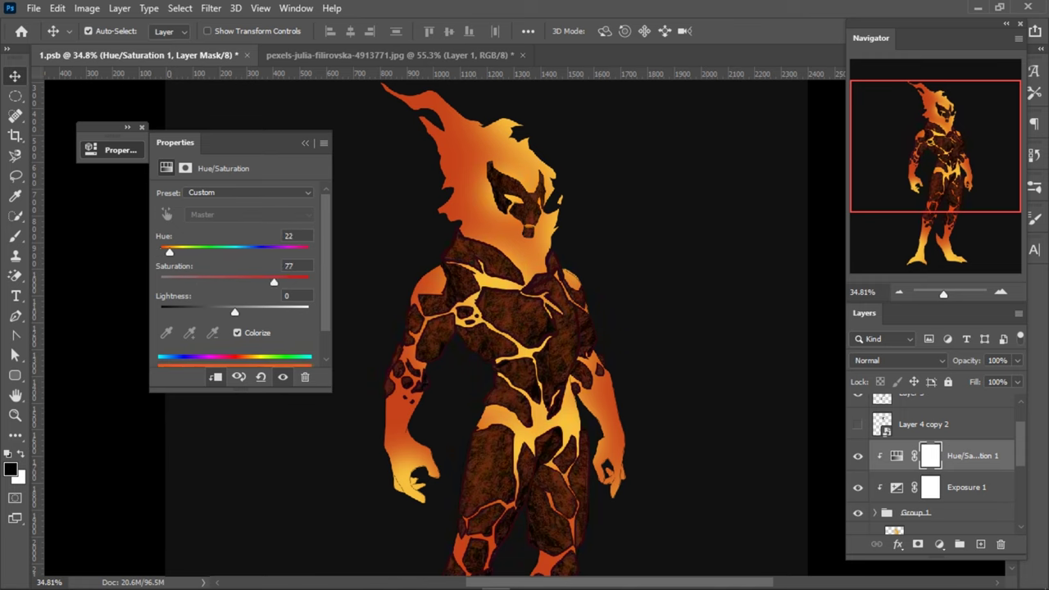
drag(234, 312, 258, 312)
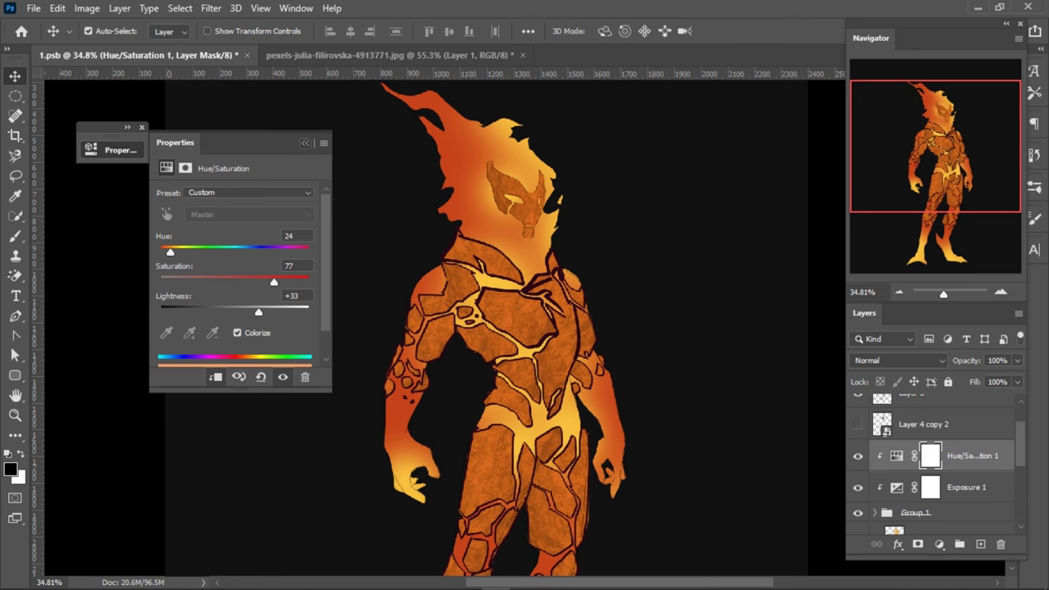
click(121, 150)
- Set the Hue/Saturation layer's blend mode to Linear Dodge (Add)
click(899, 361)
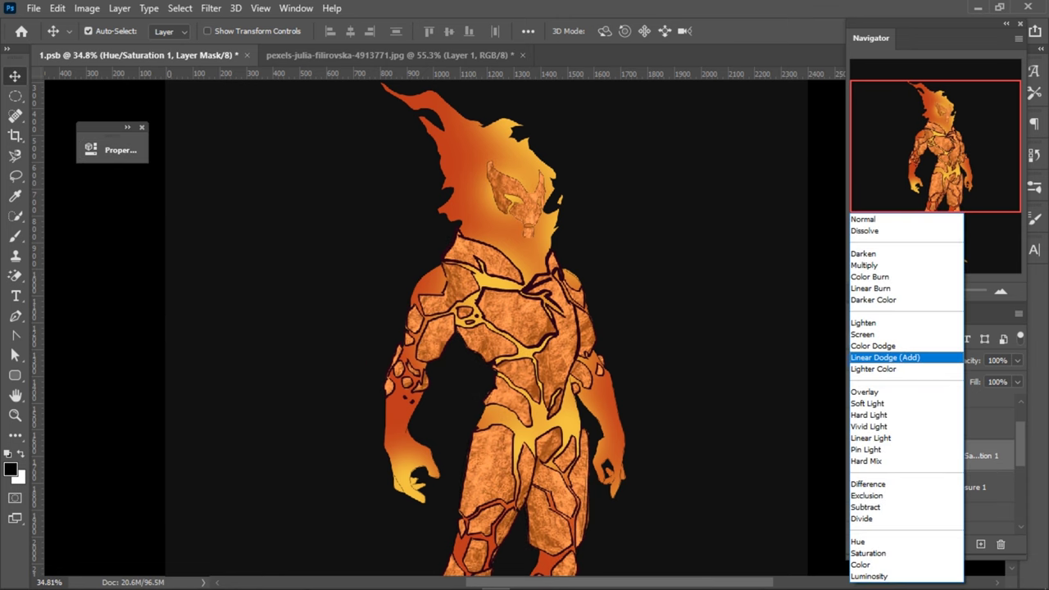
key(Up)
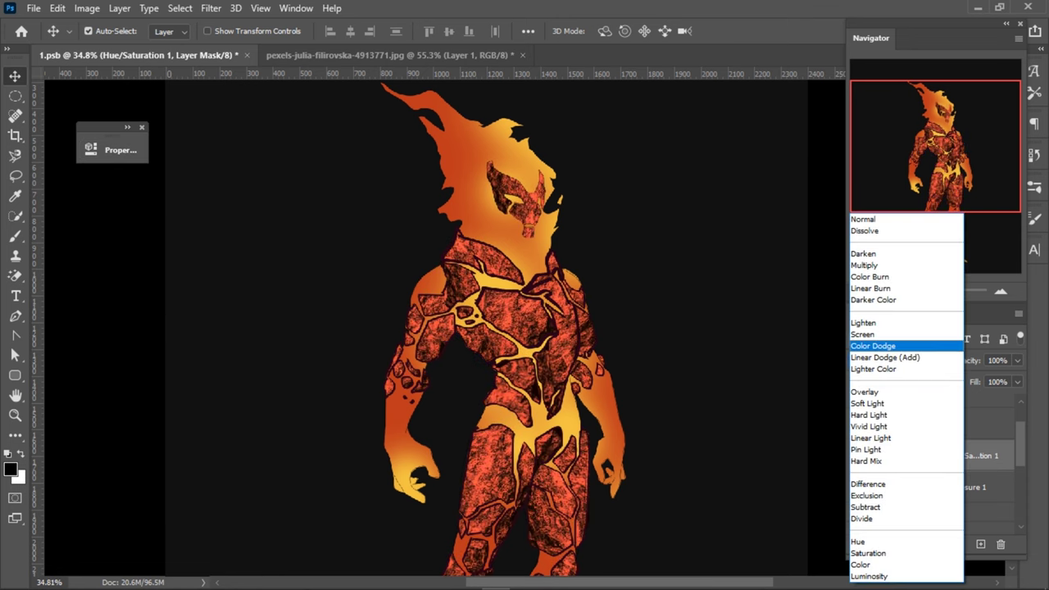
key(Down)
key(Return)
click(897, 456)
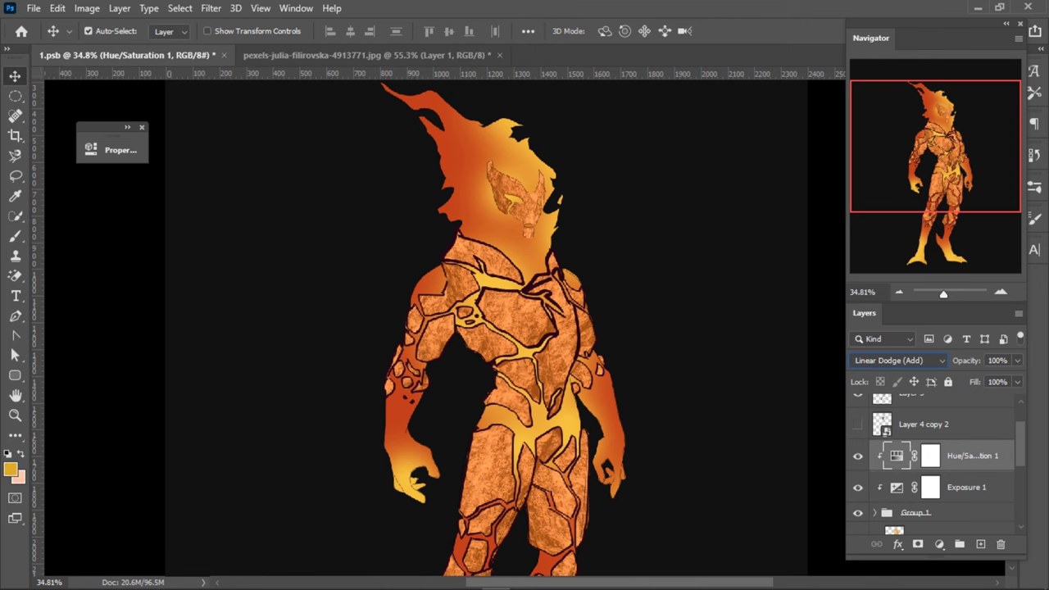
- Split the Blend If Underlying Layer black slider to 0/46 so dark rock drops out
double_click(983, 463)
drag(492, 66, 109, 26)
drag(31, 328, 66, 329)
key(alt)
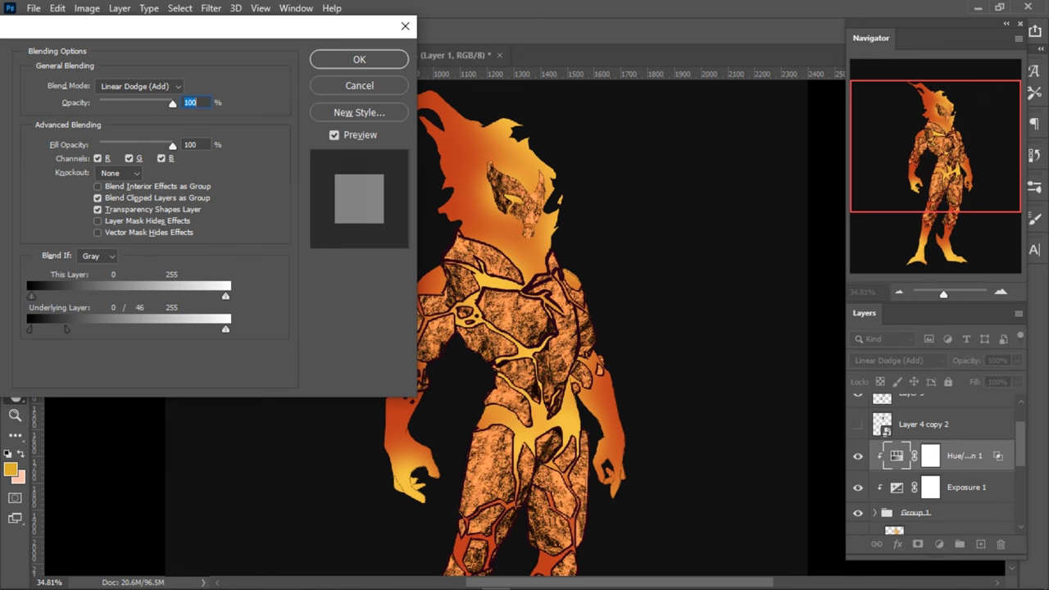
click(359, 59)
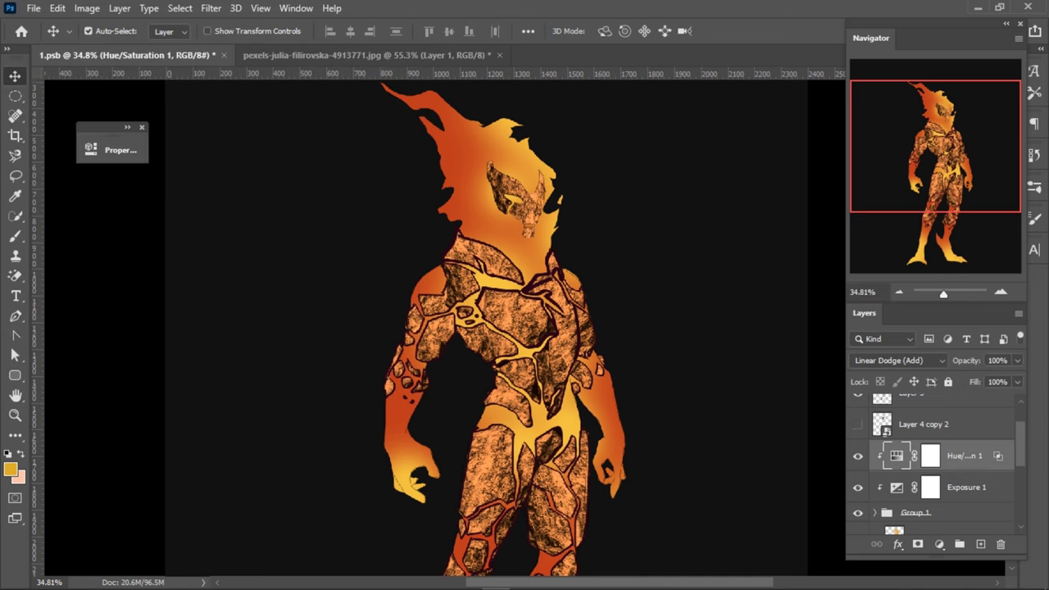
- Invert the Hue/Saturation mask to hide the tint and set a small soft brush
key(ctrl+i)
key(b)
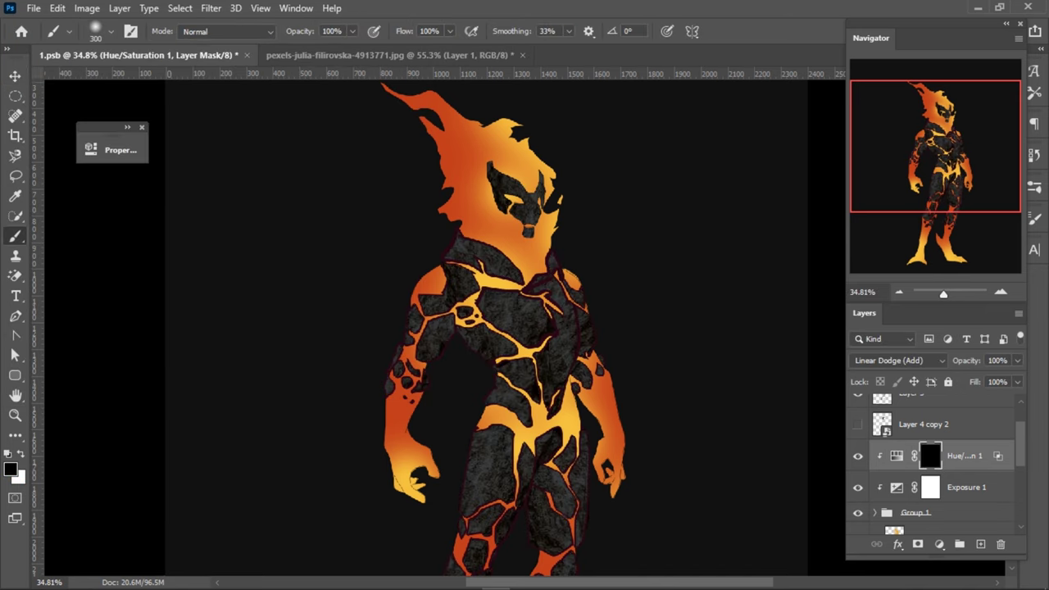
scroll(565, 169, up, 3)
drag(508, 196, 456, 197)
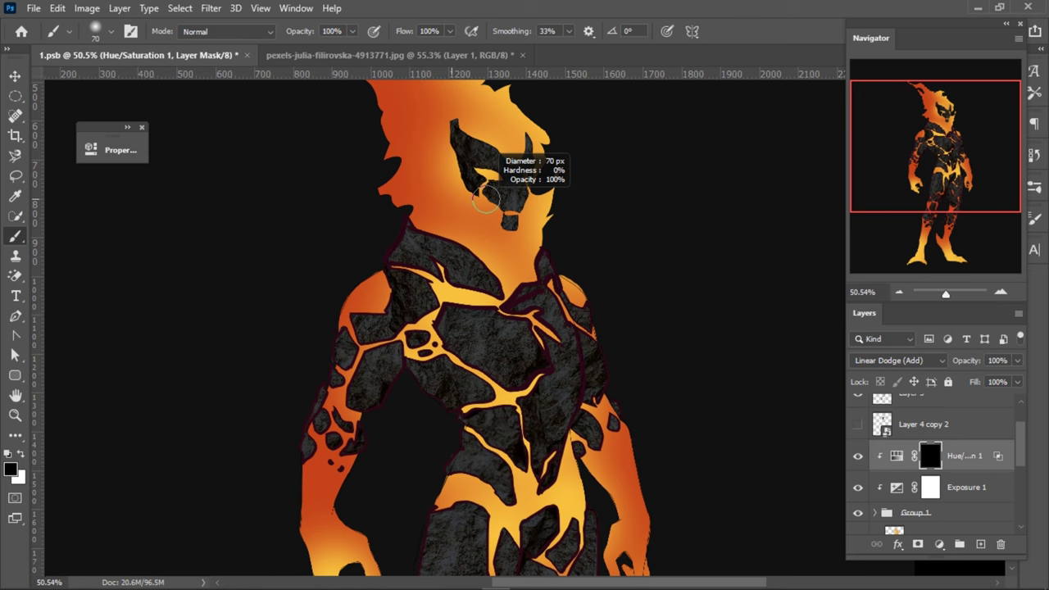
scroll(524, 189, up, 5)
drag(524, 189, 499, 189)
scroll(507, 116, up, 1)
scroll(506, 117, up, 2)
scroll(506, 116, up, 1)
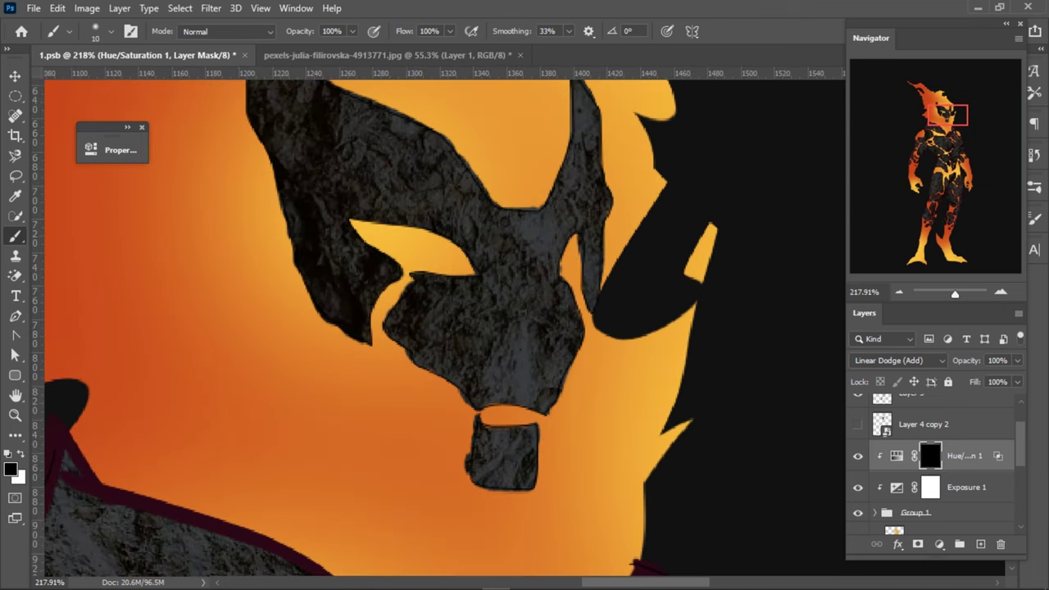
scroll(385, 76, up, 1)
- Paint white on the mask to reveal glow around the eye and along the nose edges
key(x)
drag(349, 231, 434, 243)
mouse_move(479, 275)
mouse_down()
mouse_move(484, 299)
mouse_move(441, 244)
mouse_move(489, 283)
mouse_up()
drag(402, 233, 352, 227)
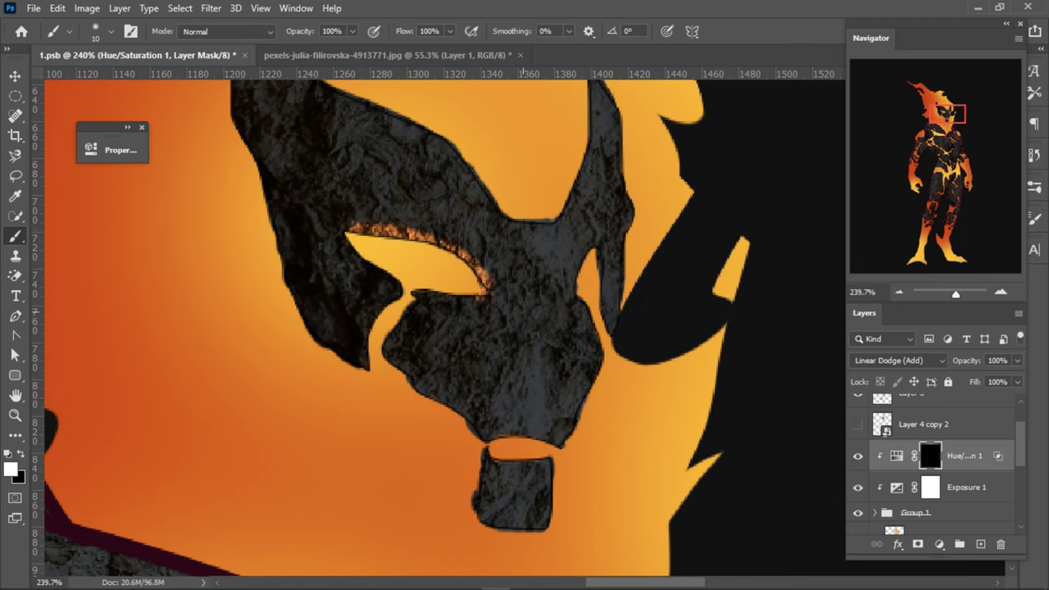
drag(597, 250, 613, 330)
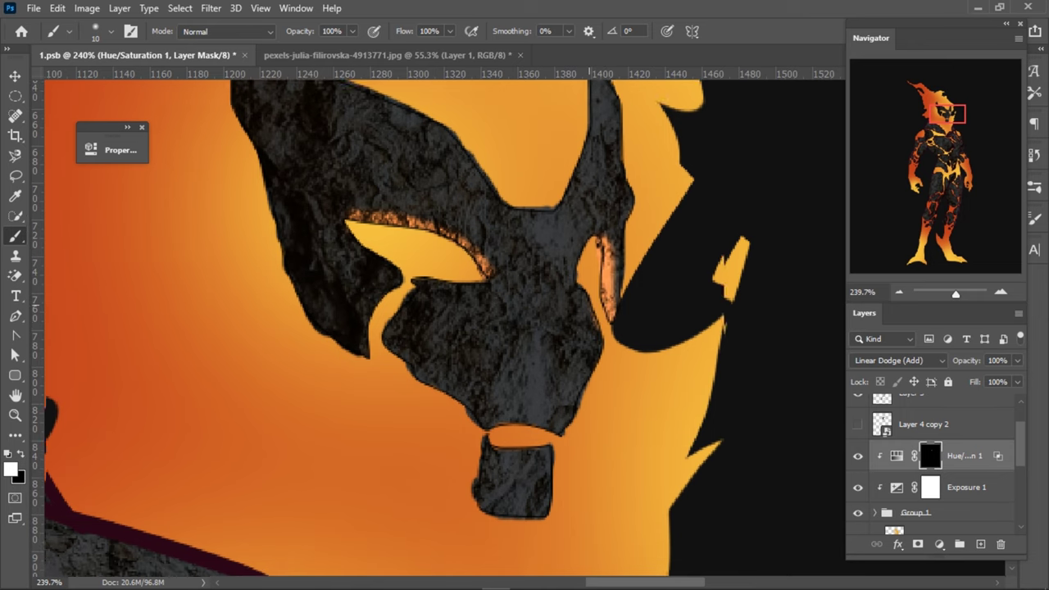
scroll(590, 320, down, 1)
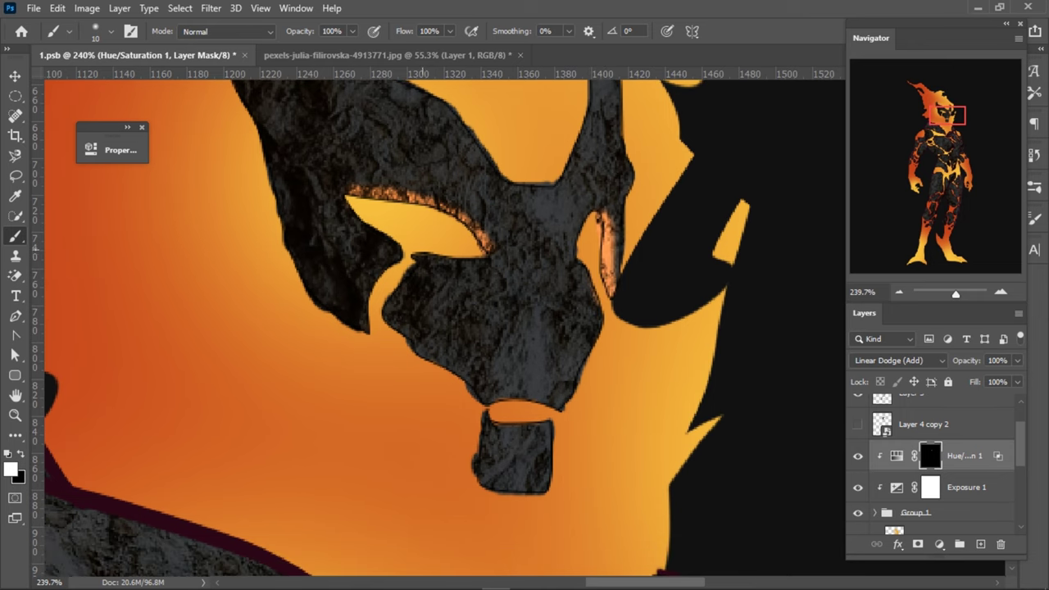
mouse_move(414, 261)
mouse_down()
mouse_move(384, 320)
mouse_move(410, 351)
mouse_up()
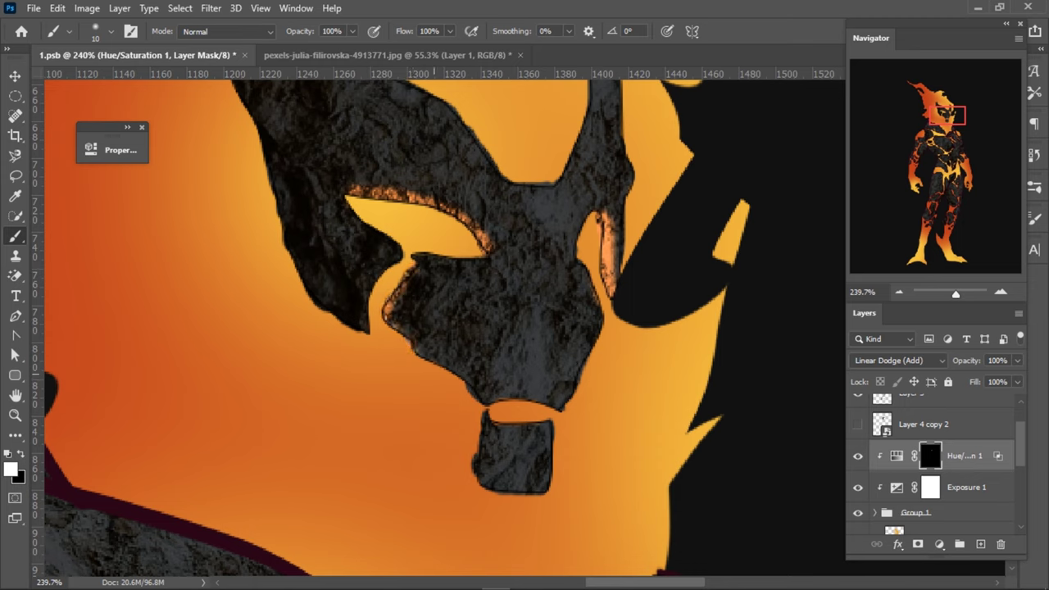
drag(418, 352, 480, 397)
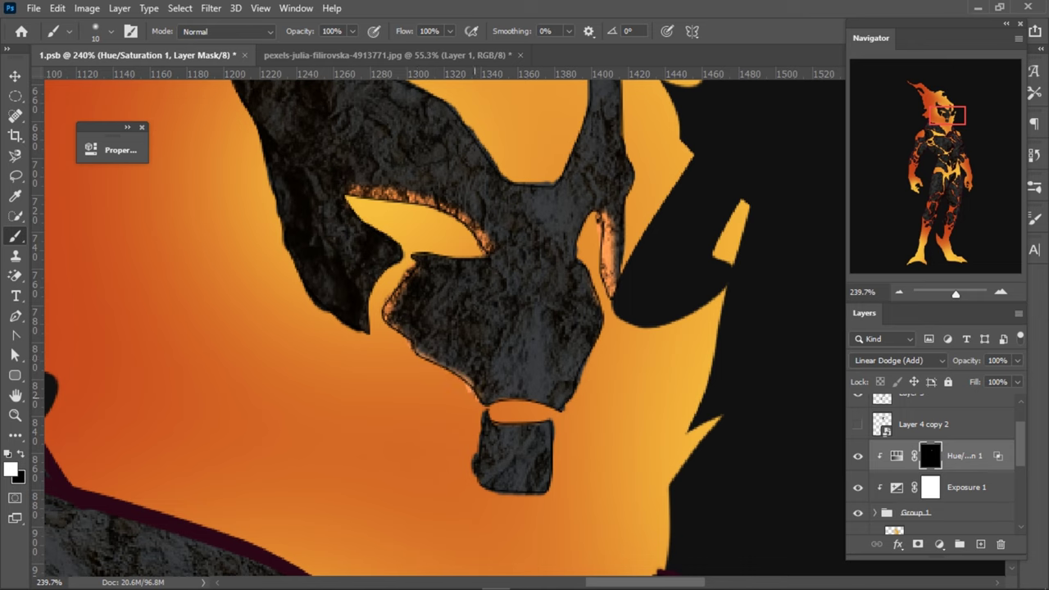
scroll(932, 463, up, 2)
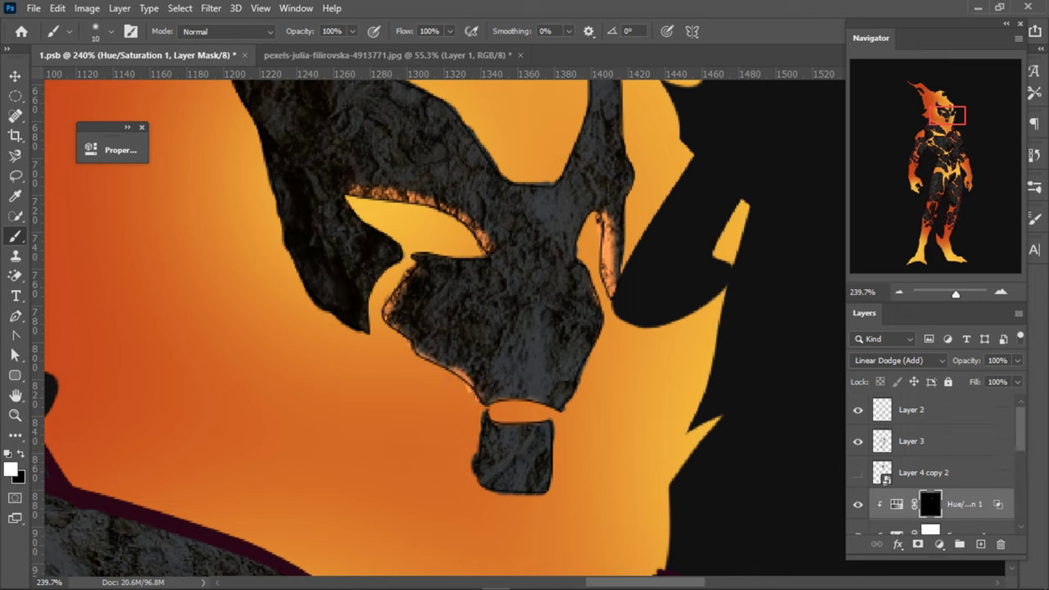
key(ctrl+z)
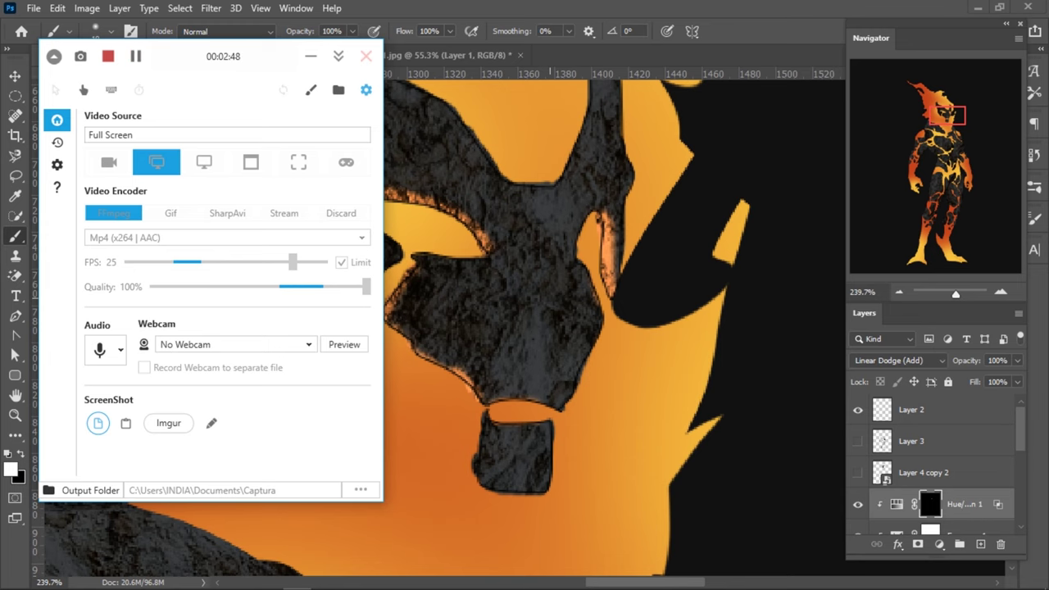
- Reveal glow along the chin block's top and both horns' edges with a slightly larger brush
alt+right_click(358, 310)
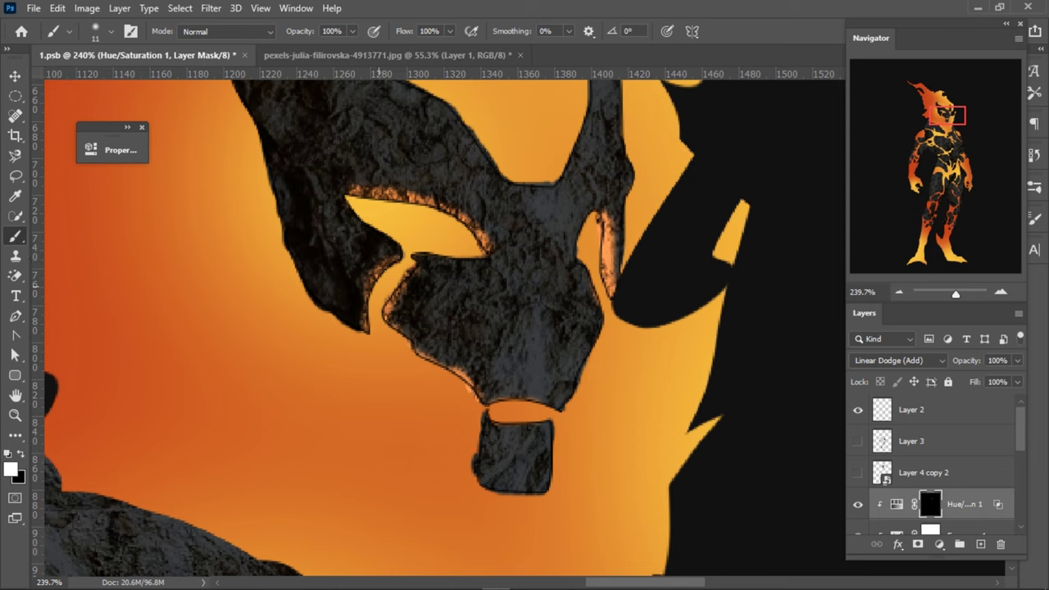
scroll(410, 305, down, 1)
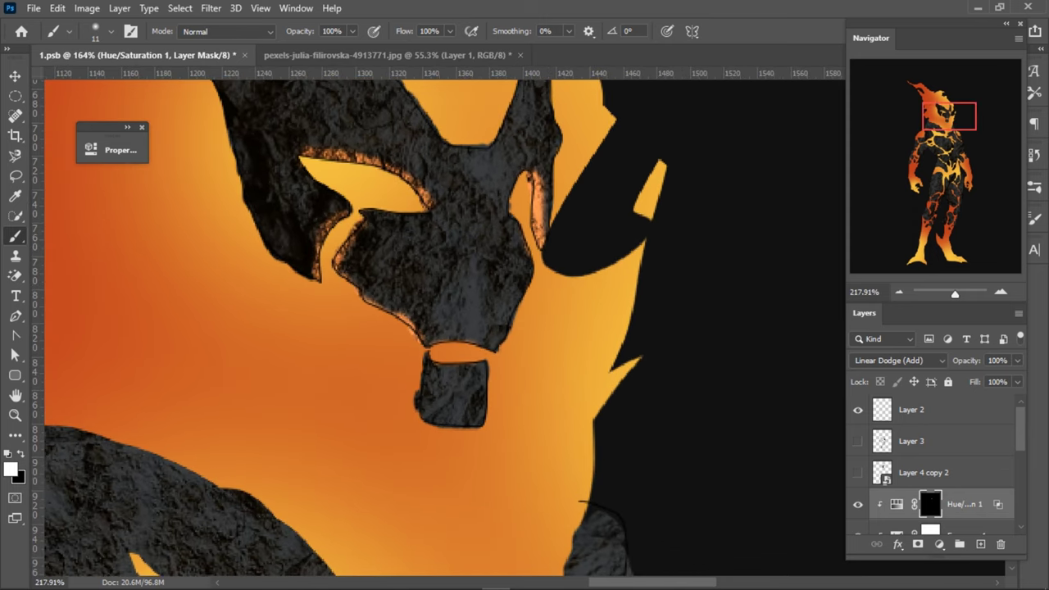
mouse_move(447, 361)
mouse_down()
mouse_move(487, 362)
mouse_move(424, 369)
mouse_up()
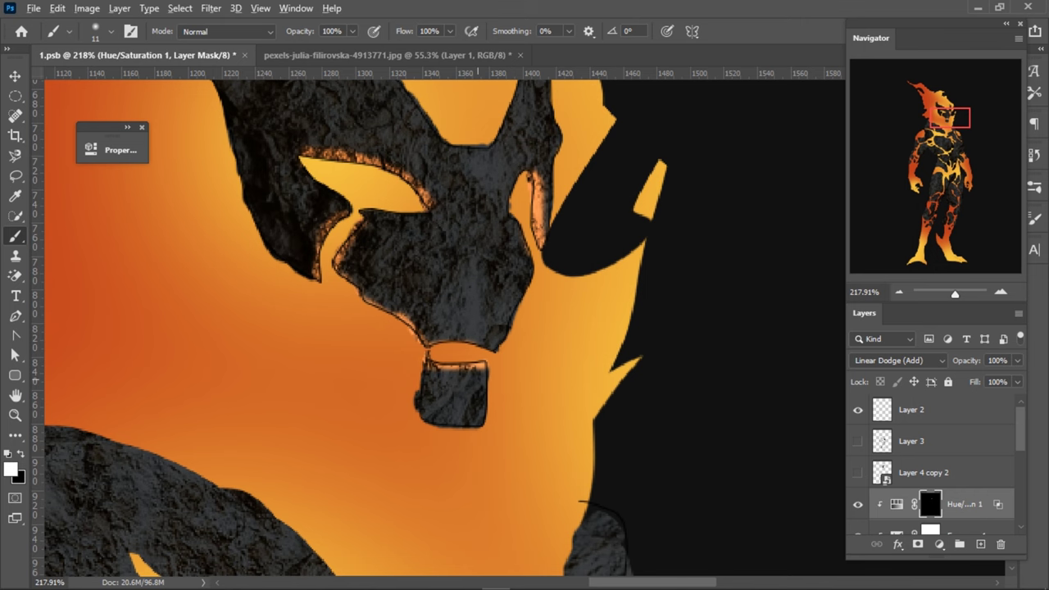
scroll(409, 328, down, 3)
scroll(410, 328, up, 2)
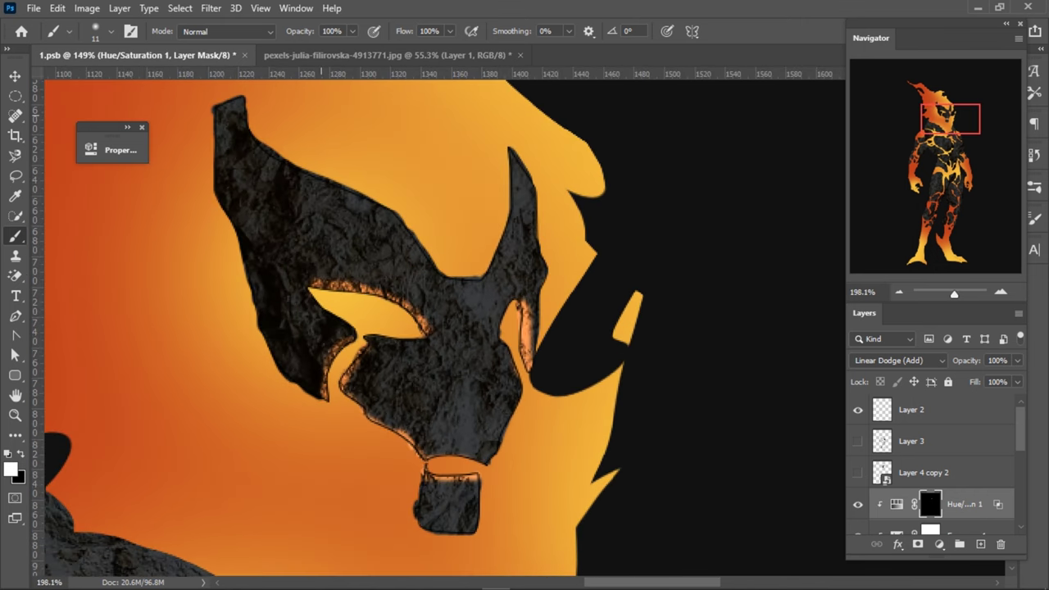
mouse_move(511, 161)
mouse_down()
mouse_move(508, 232)
mouse_move(489, 286)
mouse_move(474, 295)
mouse_move(516, 223)
mouse_move(514, 168)
mouse_up()
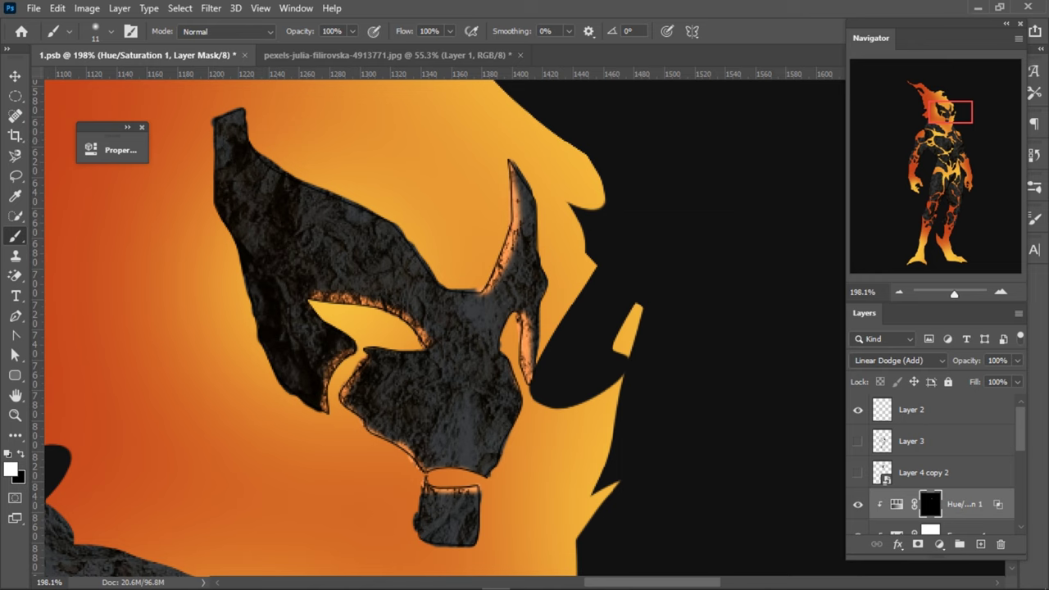
mouse_move(238, 112)
mouse_down()
mouse_move(270, 163)
mouse_move(352, 201)
mouse_up()
scroll(414, 225, down, 1)
scroll(421, 208, down, 5)
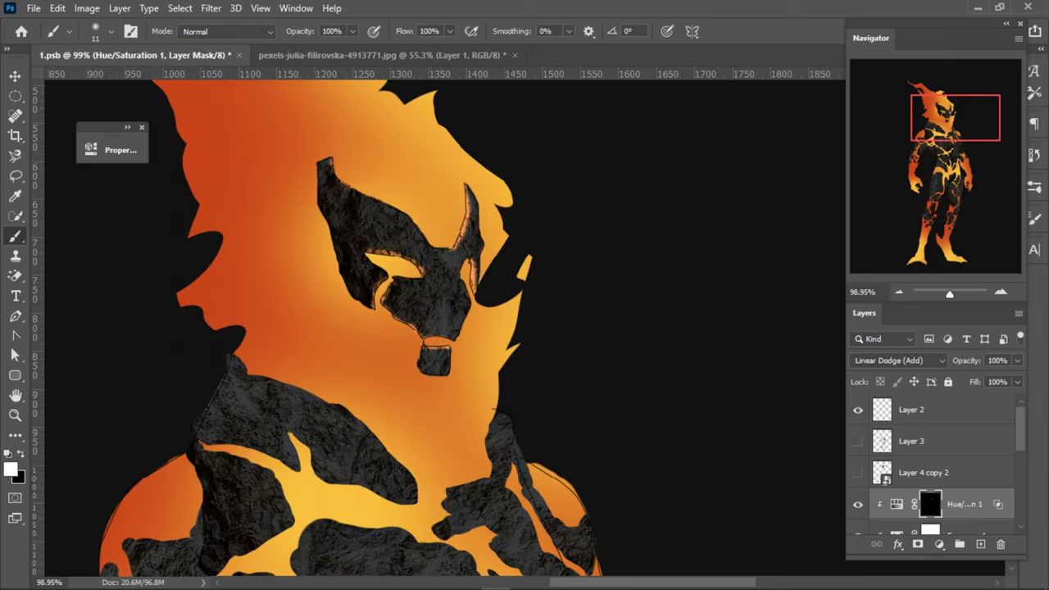
- Hide Layer 2 and paint white on the mask to reveal glow in the narrow chest channel
click(858, 409)
scroll(386, 241, down, 3)
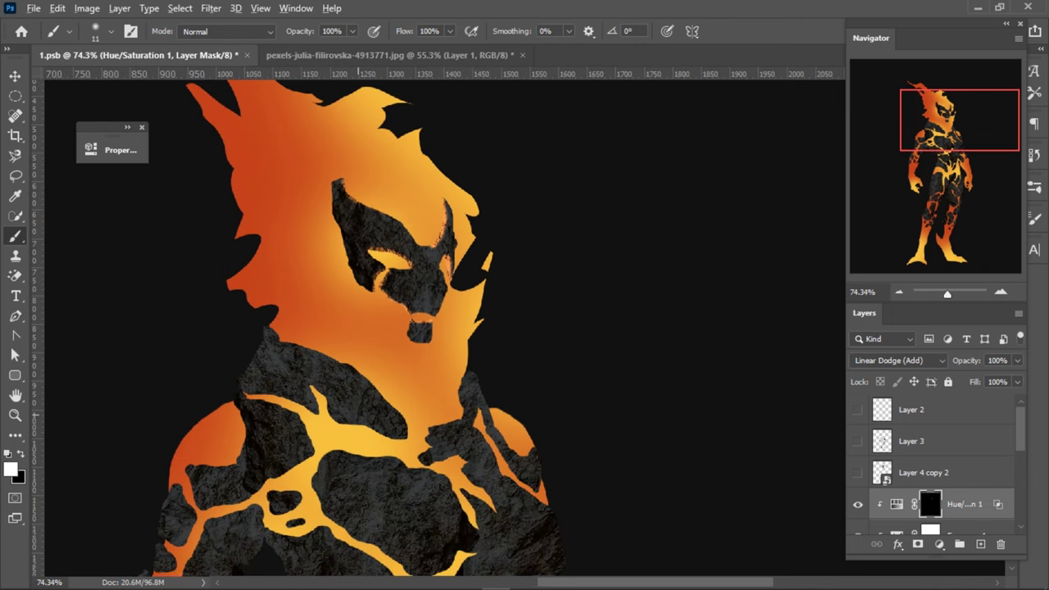
scroll(340, 421, up, 2)
scroll(340, 421, up, 1)
scroll(340, 421, up, 1)
scroll(340, 420, up, 1)
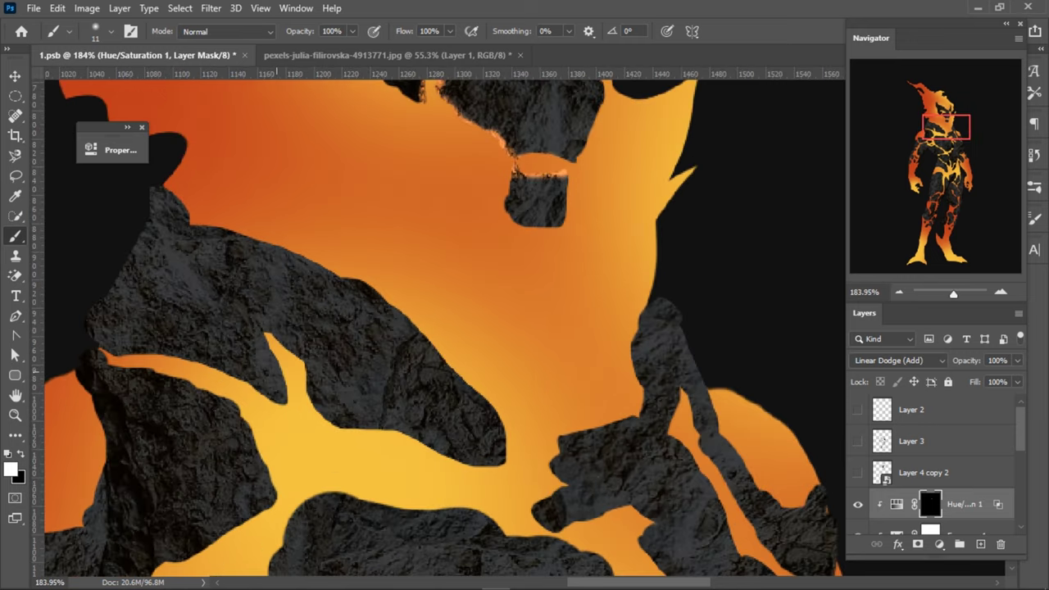
drag(268, 334, 287, 402)
drag(263, 332, 282, 401)
- Try painting out the orange streak in the chest channel, undoing both attempts
key(x)
drag(260, 338, 283, 403)
key(ctrl+z)
key(x)
mouse_move(274, 322)
mouse_down()
mouse_move(293, 352)
mouse_move(274, 344)
mouse_up()
key(ctrl+z)
key(x)
scroll(407, 328, down, 2)
- Reveal a glowing fringe along the chest rock edge and darken its lower edge
key(x)
drag(420, 406, 459, 426)
drag(407, 395, 502, 428)
mouse_move(594, 426)
mouse_down()
mouse_move(457, 373)
mouse_move(450, 390)
mouse_up()
- Paint glow along the rock edge left of the chest and its lower edge
key(x)
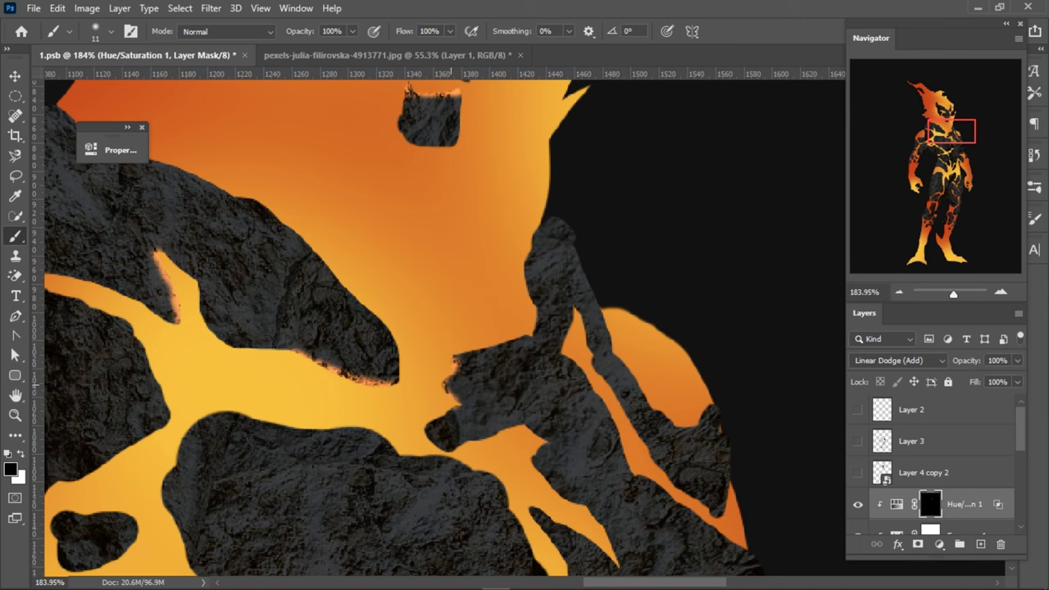
scroll(490, 385, down, 1)
scroll(489, 385, down, 1)
key(x)
click(454, 362)
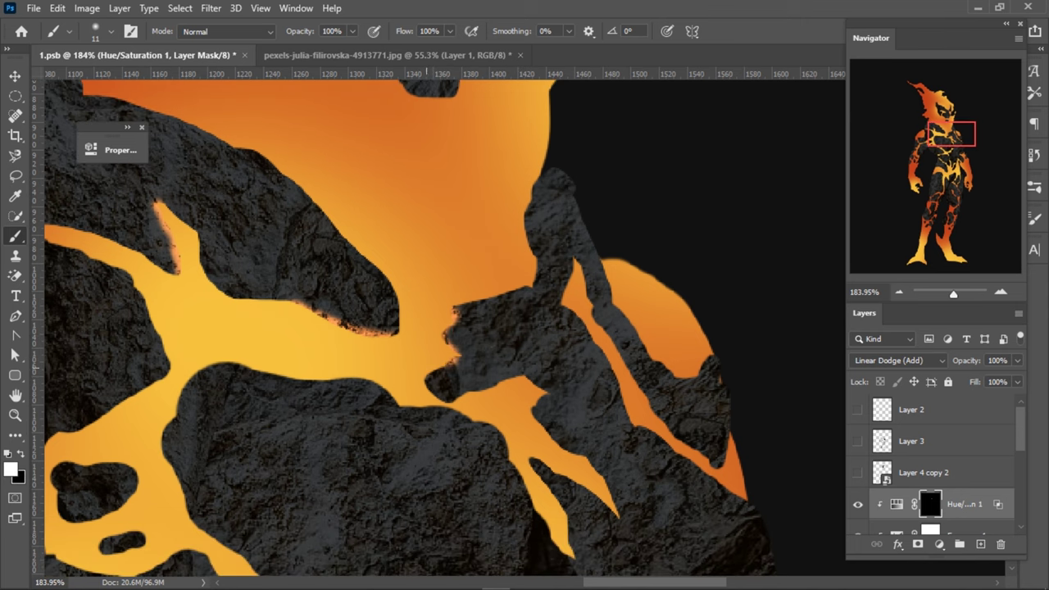
drag(452, 363, 459, 354)
mouse_move(461, 394)
mouse_down()
mouse_move(481, 385)
mouse_move(547, 398)
mouse_up()
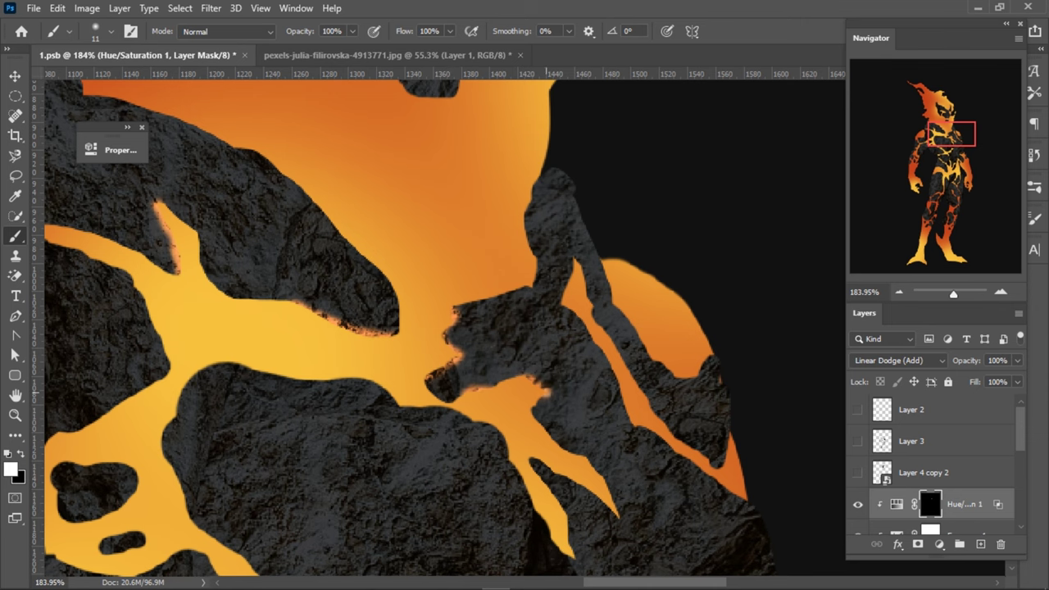
- Reveal and extend the orange glow along the chest rock edge
key(x)
scroll(544, 330, down, 3)
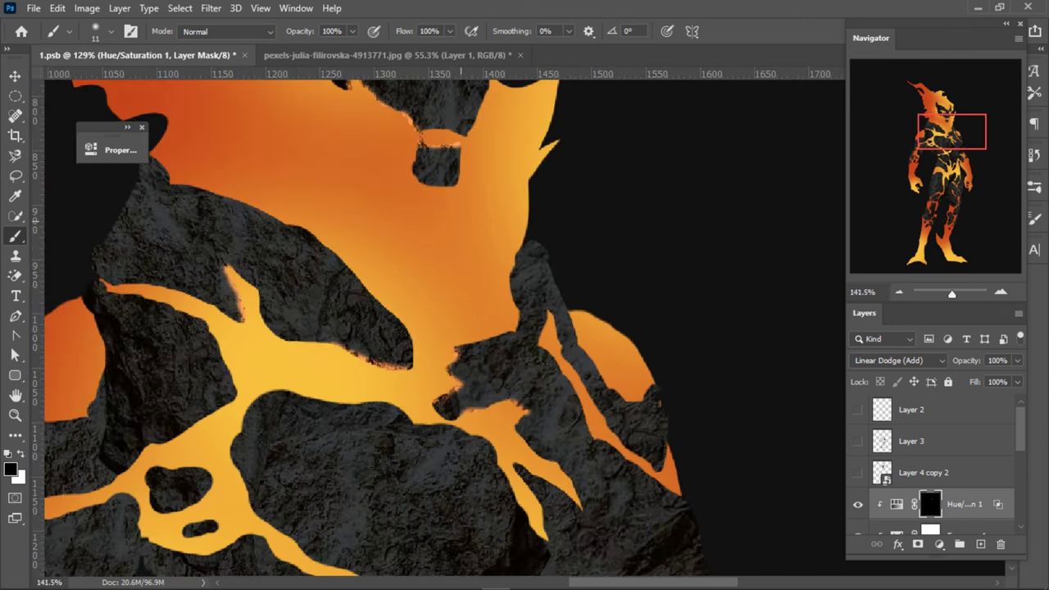
scroll(544, 330, up, 2)
key(x)
drag(537, 305, 591, 418)
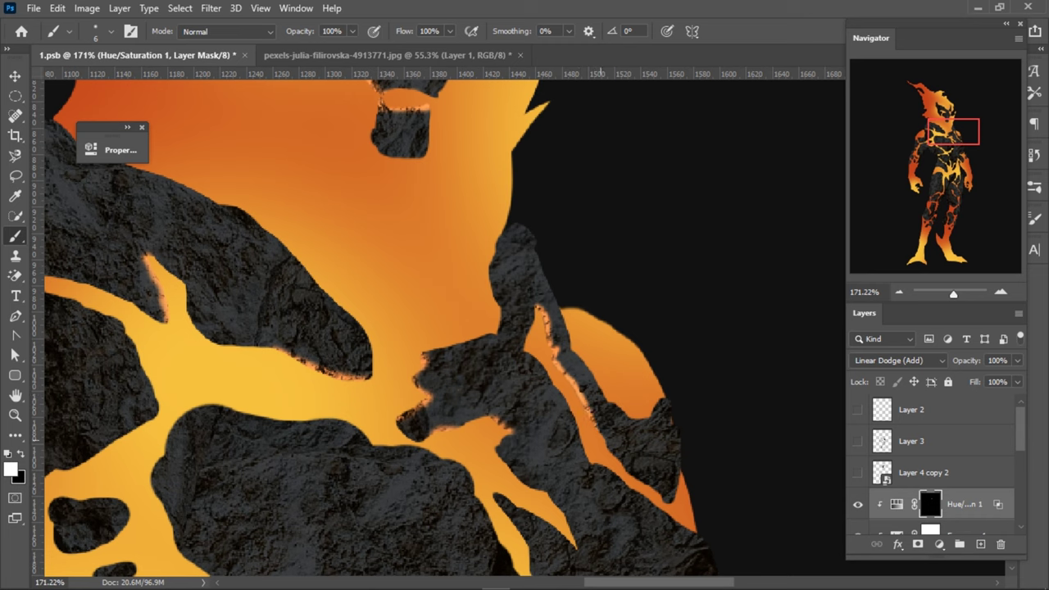
drag(664, 500, 622, 460)
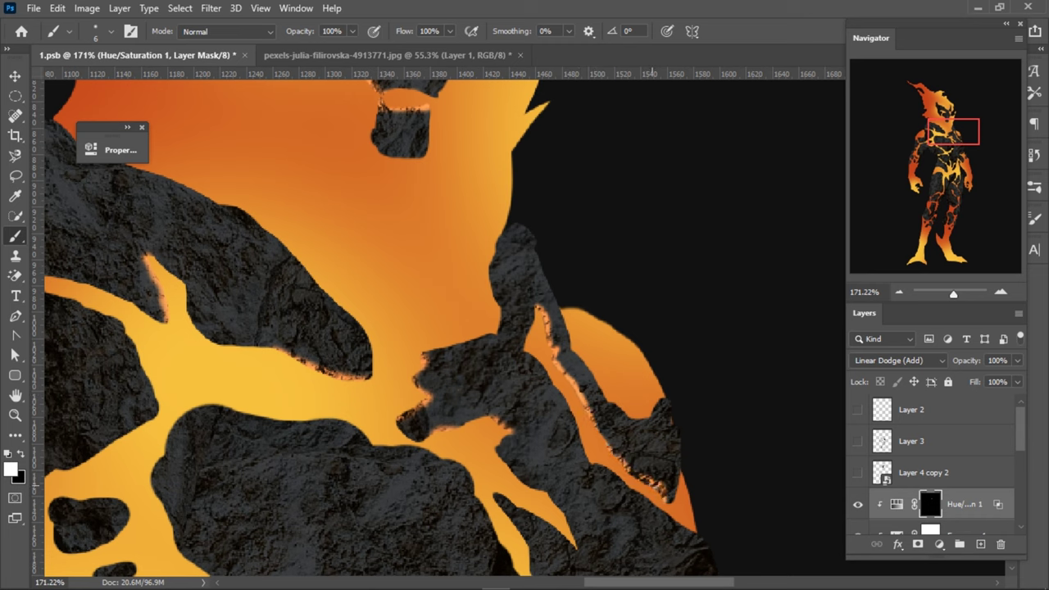
- Add warm glow along the dark rock edge and the rock's top edge
alt+scroll(566, 360, down, 1)
alt+scroll(565, 360, down, 2)
alt+scroll(565, 360, down, 1)
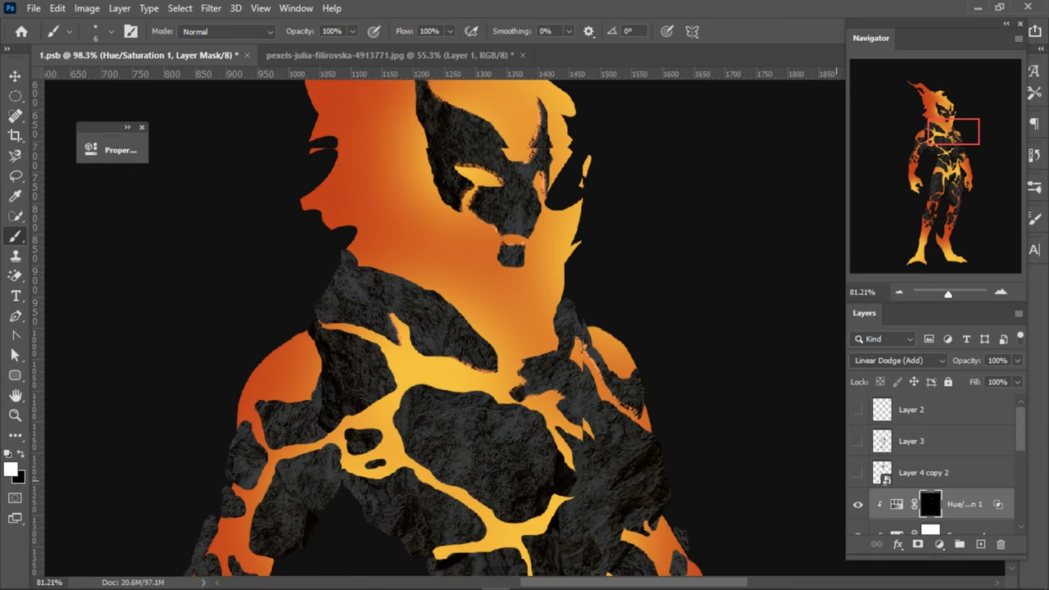
alt+scroll(565, 360, down, 1)
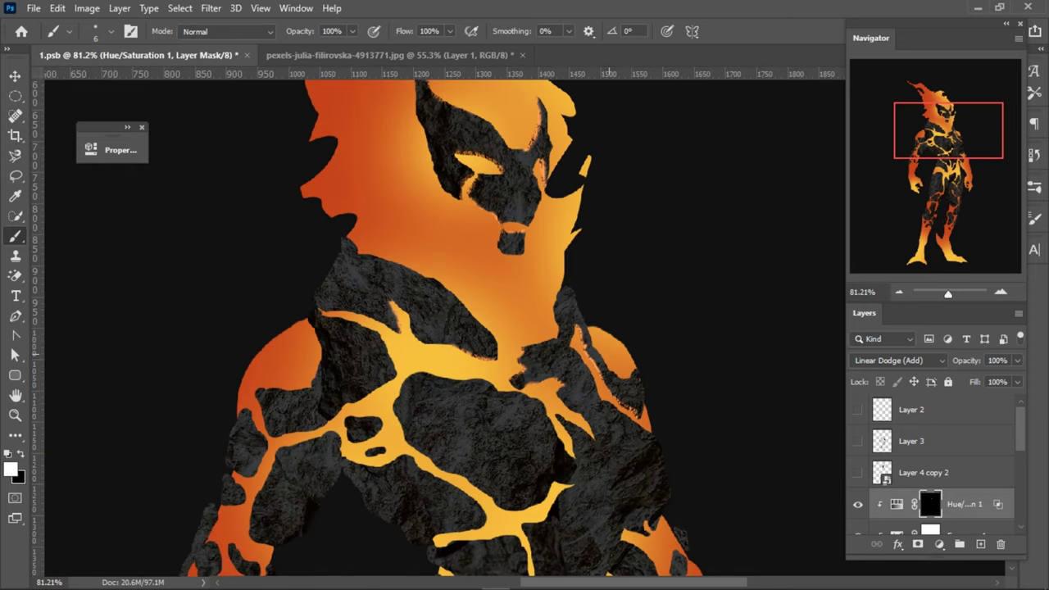
alt+scroll(344, 418, up, 1)
alt+scroll(344, 418, up, 1)
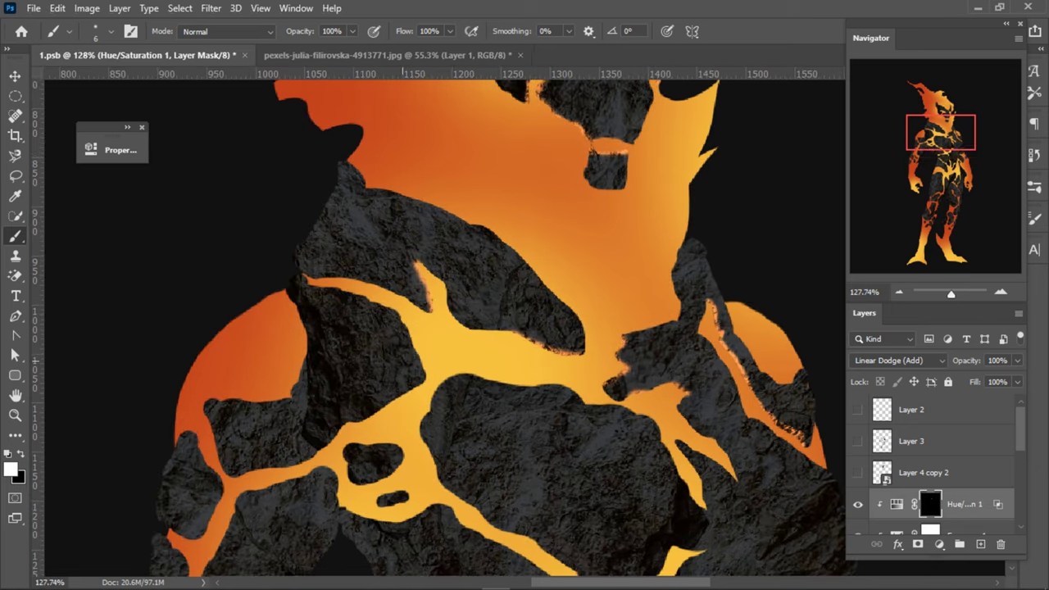
alt+scroll(295, 352, up, 1)
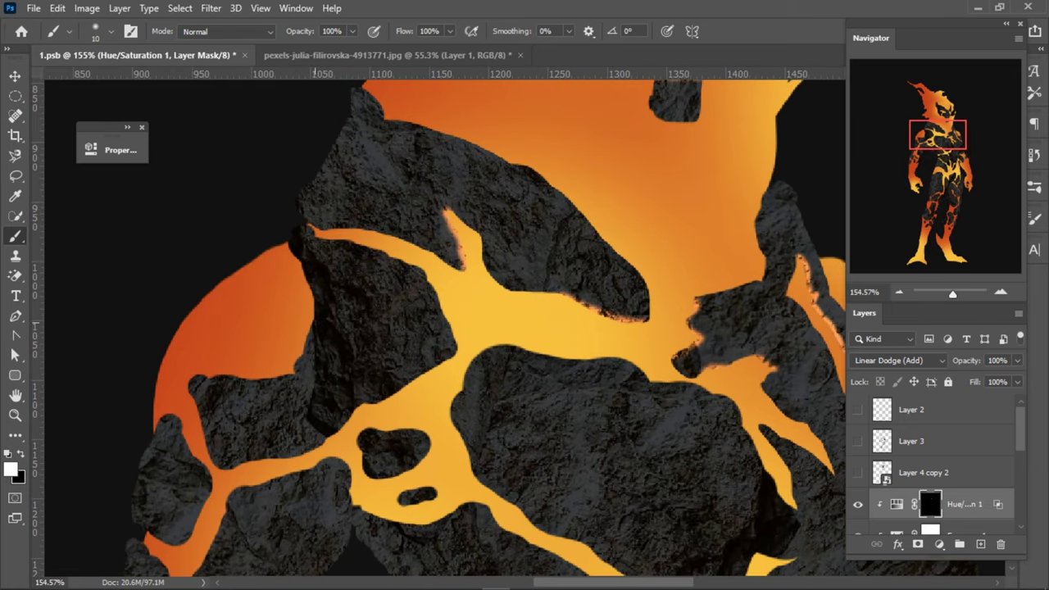
mouse_move(311, 282)
mouse_down()
mouse_move(318, 307)
mouse_move(298, 364)
mouse_up()
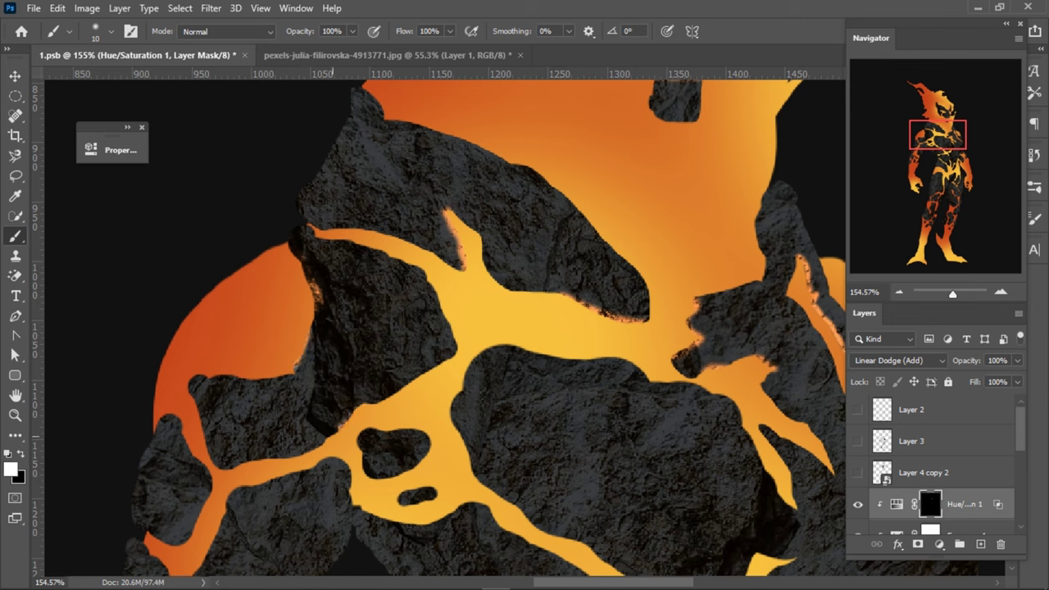
scroll(336, 426, down, 1)
mouse_move(248, 367)
mouse_down()
mouse_move(289, 365)
mouse_move(223, 376)
mouse_up()
- With a ~134 px brush, restore the rock texture on the left shoulder, then review
key(x)
scroll(451, 328, down, 1)
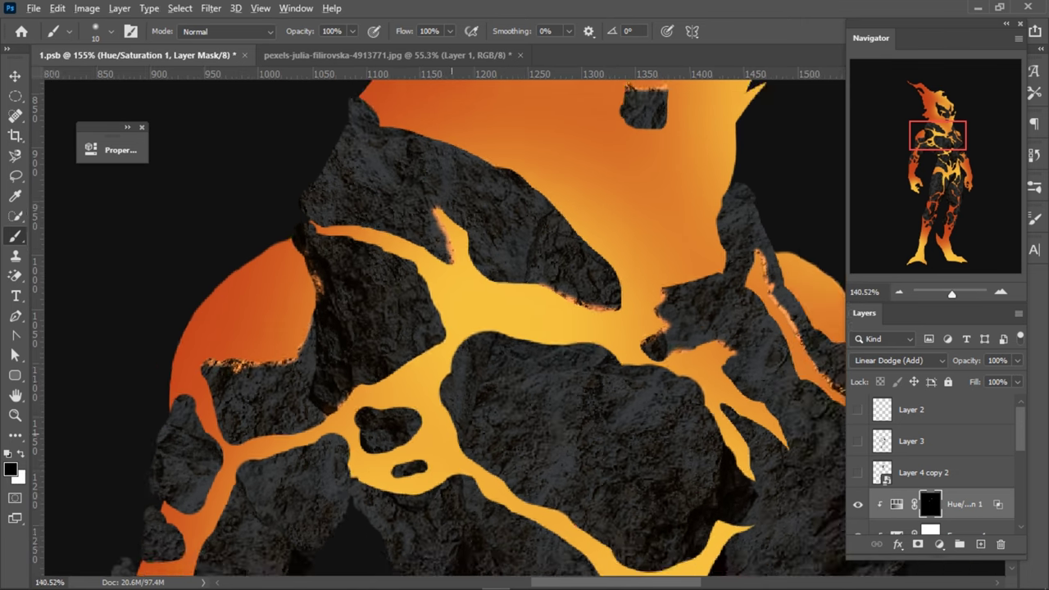
scroll(376, 328, down, 6)
scroll(376, 327, down, 3)
scroll(377, 328, down, 1)
mouse_move(326, 309)
mouse_down()
mouse_move(353, 300)
mouse_move(246, 333)
mouse_up()
key(x)
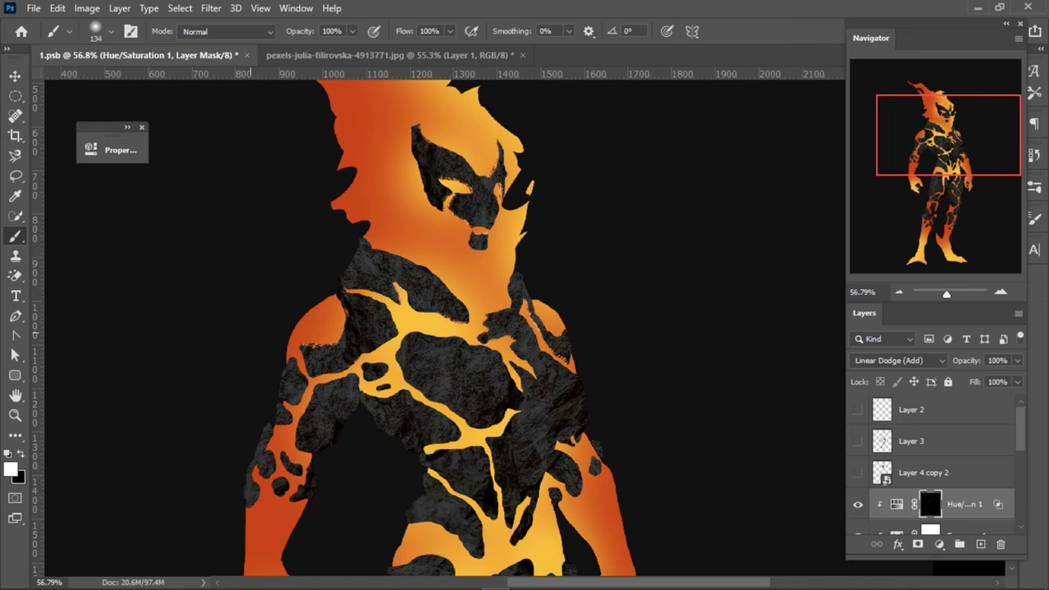
click(330, 334)
click(332, 335)
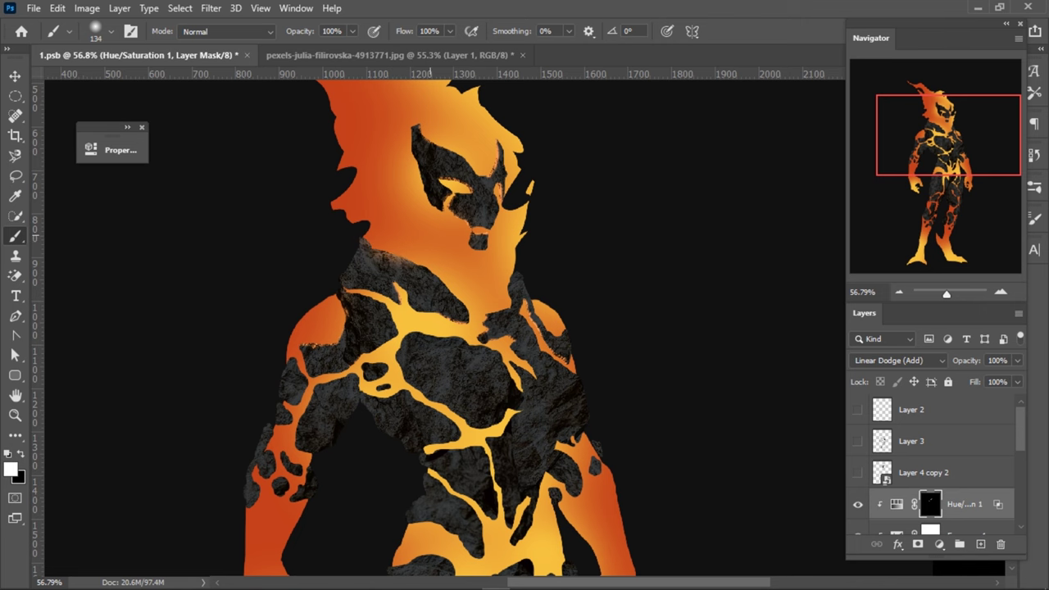
scroll(487, 288, down, 3)
scroll(464, 318, up, 1)
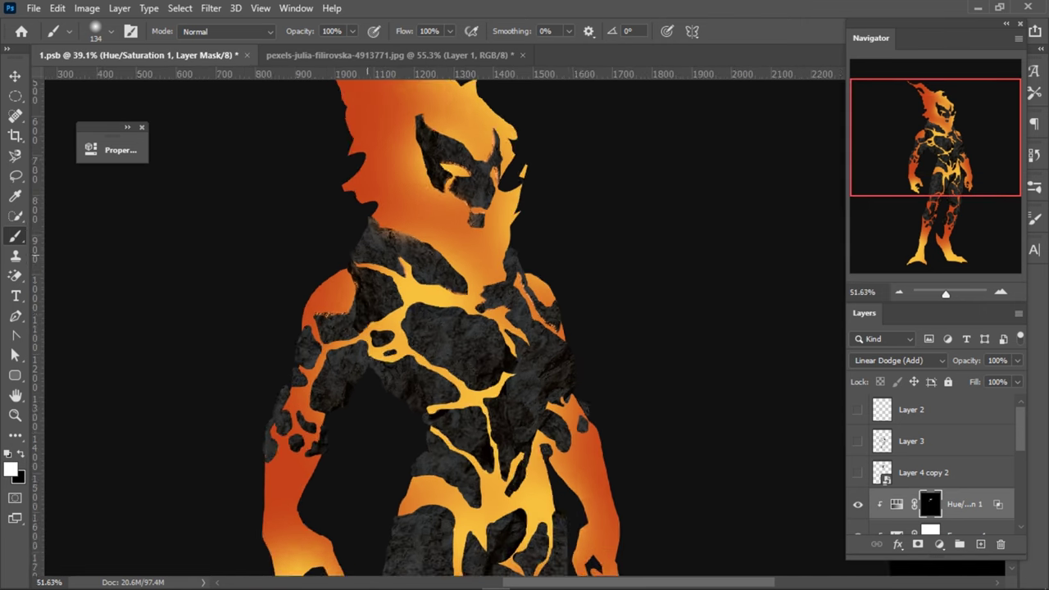
scroll(464, 318, up, 1)
scroll(464, 318, up, 1)
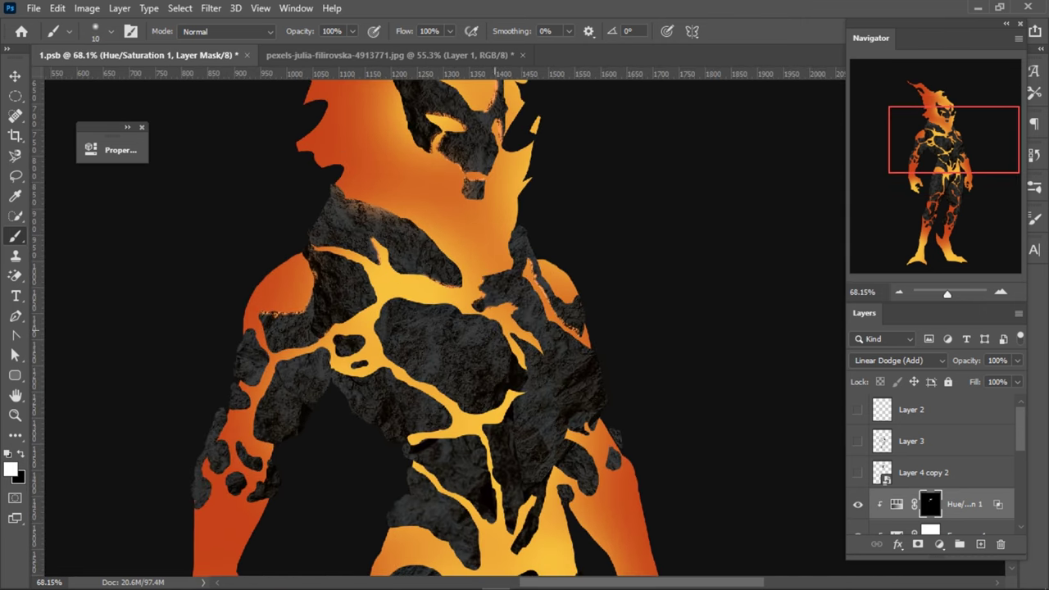
scroll(540, 352, up, 1)
scroll(539, 352, up, 2)
scroll(539, 353, up, 2)
scroll(524, 283, up, 1)
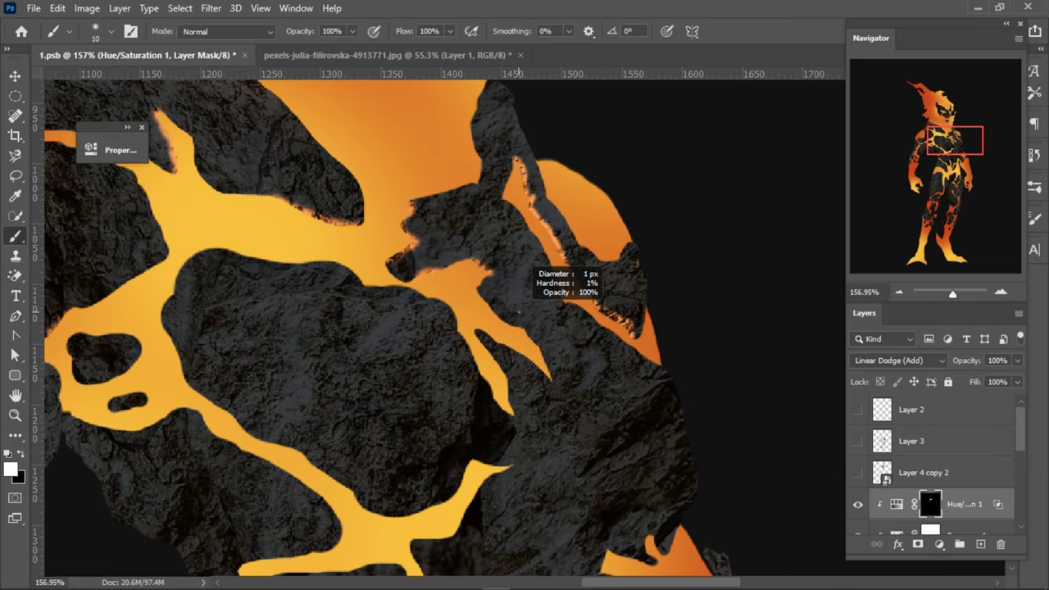
scroll(508, 311, up, 1)
scroll(496, 323, up, 1)
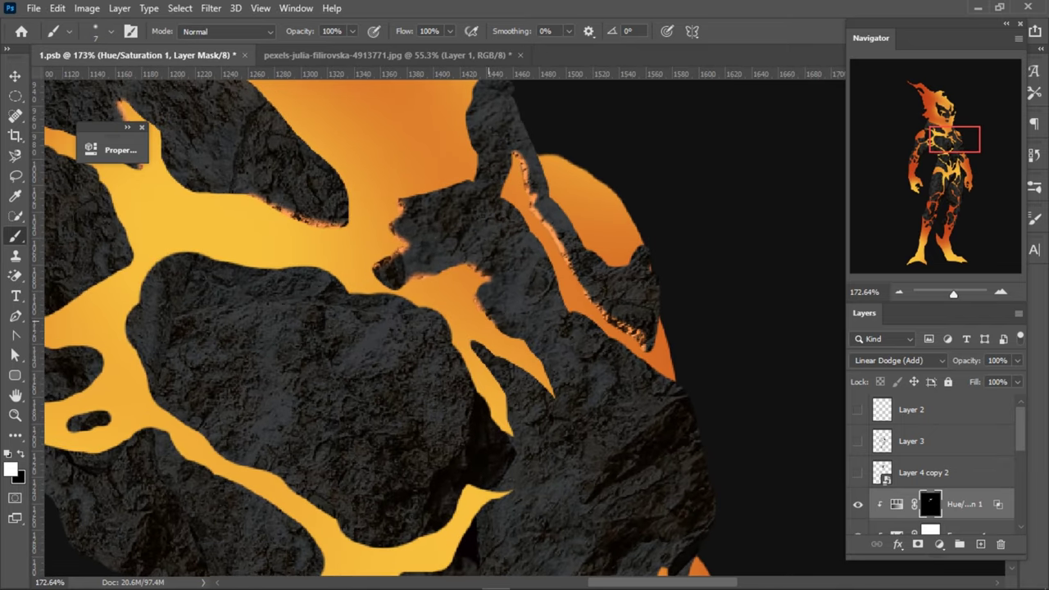
scroll(546, 375, down, 3)
scroll(546, 375, down, 2)
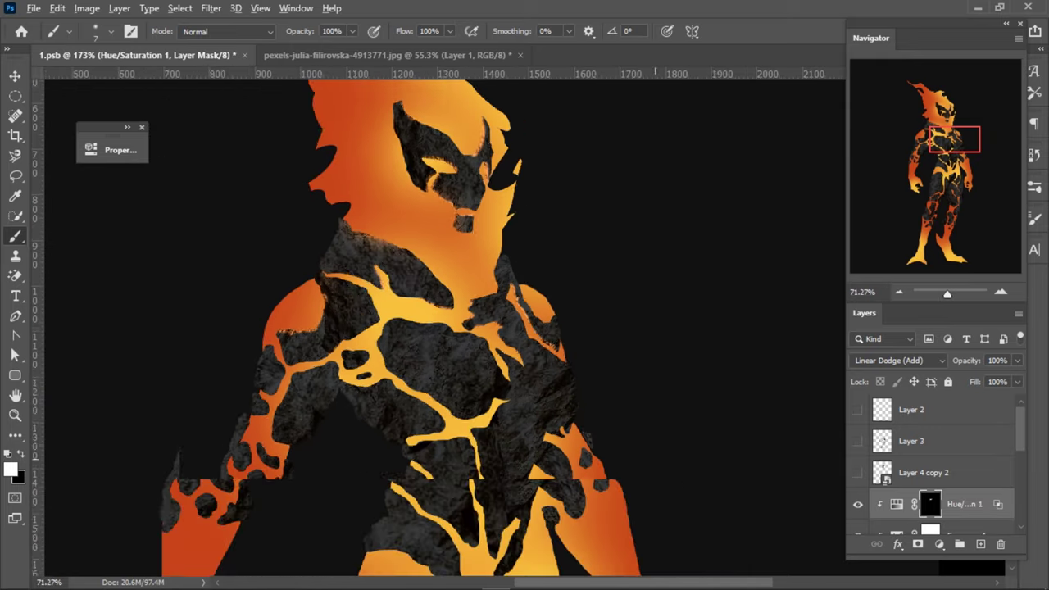
scroll(934, 467, down, 1)
- Add an Exposure 2 adjustment layer with exposure around -2.38
click(966, 472)
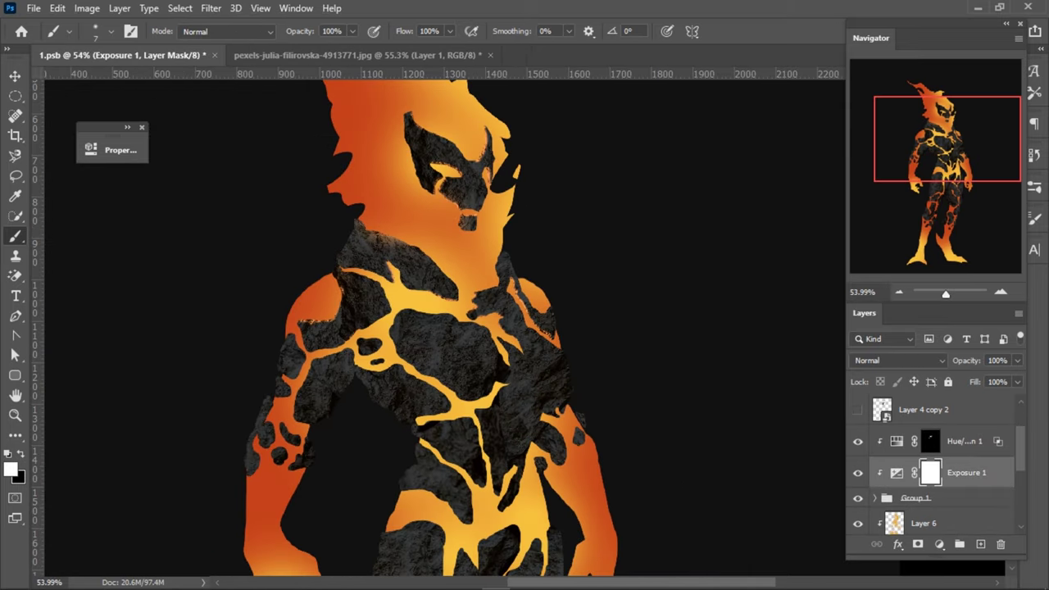
click(939, 544)
click(954, 352)
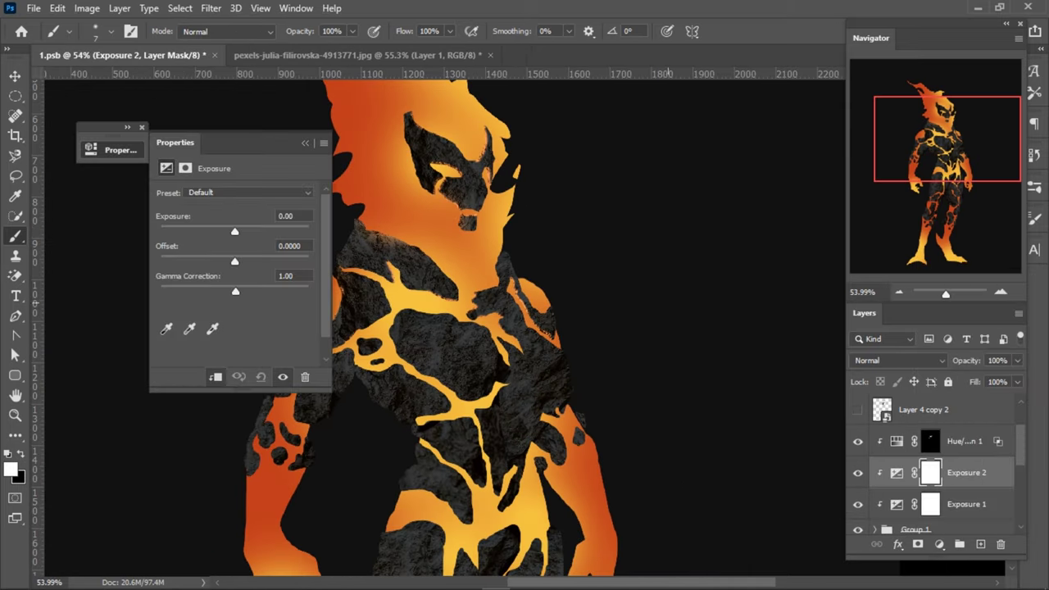
drag(234, 231, 208, 231)
click(304, 143)
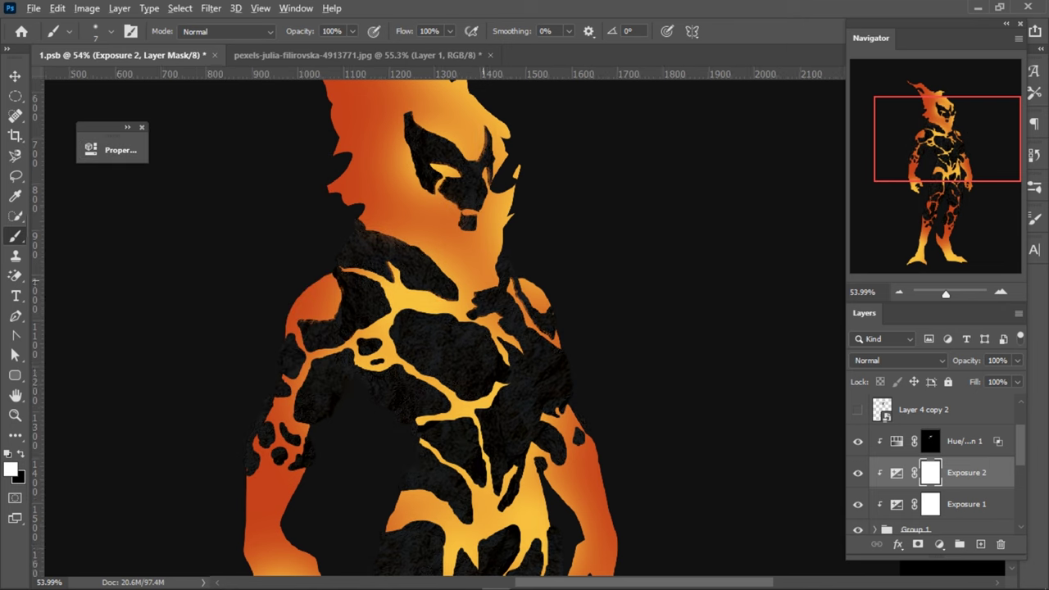
- Invert the Exposure 2 mask to black and paint the chest rocks with a ~70 px brush
alt+scroll(537, 361, up, 2)
alt+scroll(538, 361, up, 1)
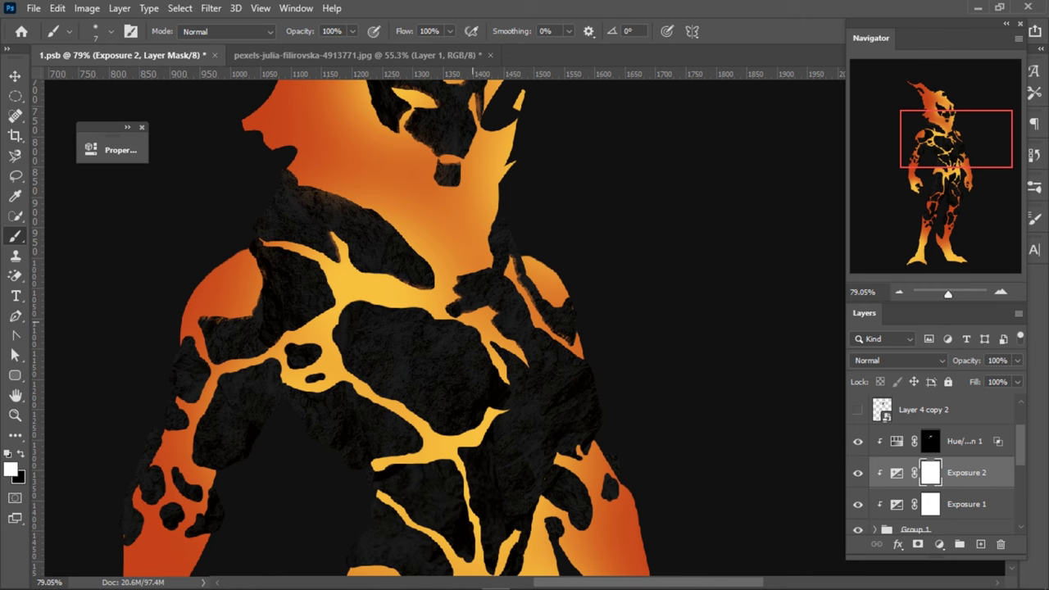
key(ctrl+i)
drag(402, 352, 434, 352)
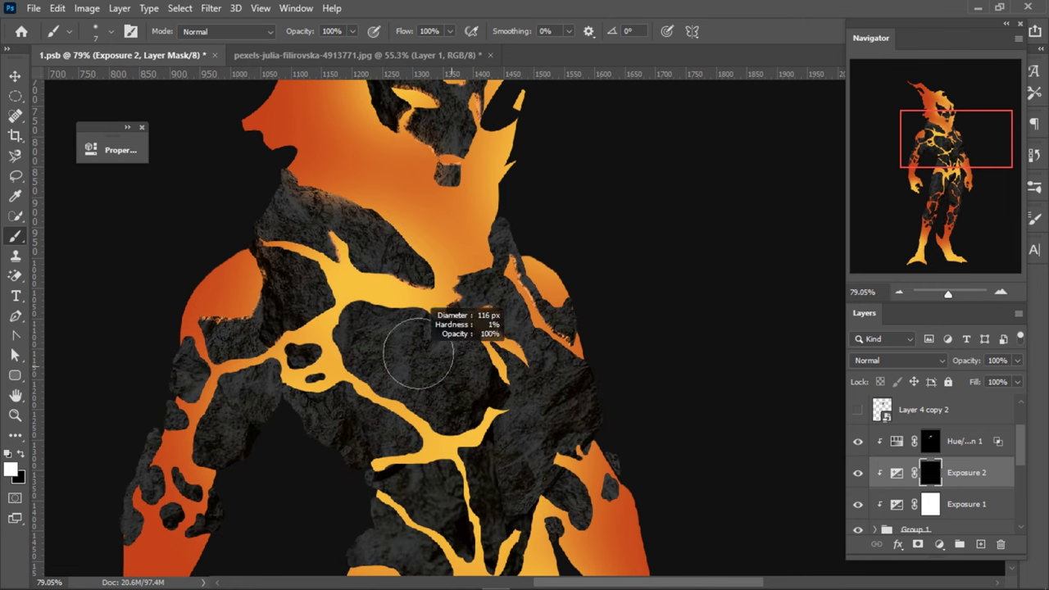
scroll(385, 369, up, 2)
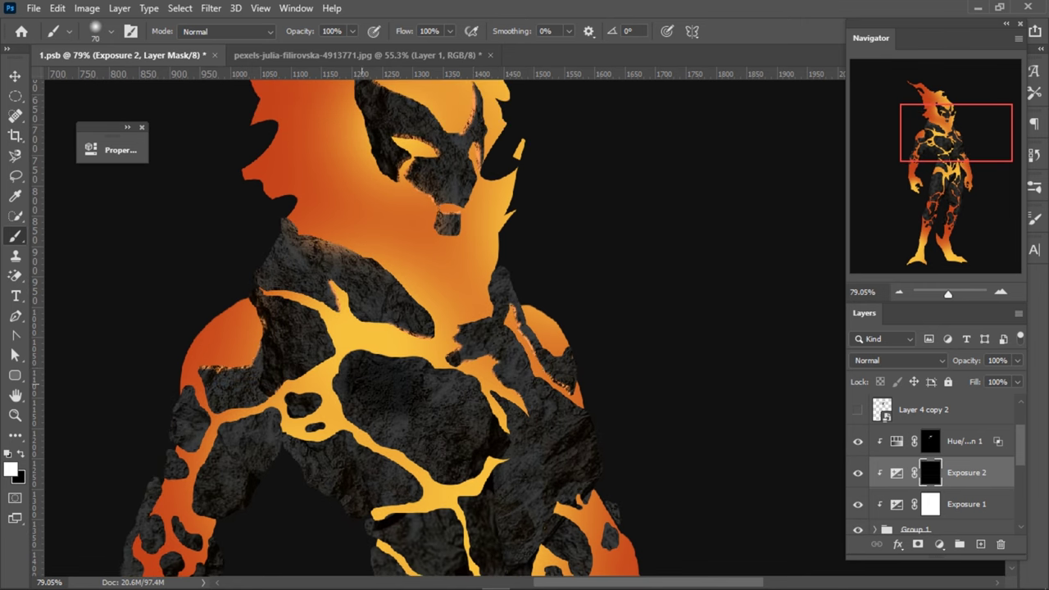
mouse_move(391, 434)
mouse_down()
mouse_move(438, 447)
mouse_move(422, 467)
mouse_up()
mouse_move(475, 429)
mouse_down()
mouse_move(459, 405)
mouse_move(464, 383)
mouse_up()
- Extend the darkening over the left shoulder, right chest and upper chest rocks
scroll(485, 364, down, 2)
scroll(485, 365, down, 1)
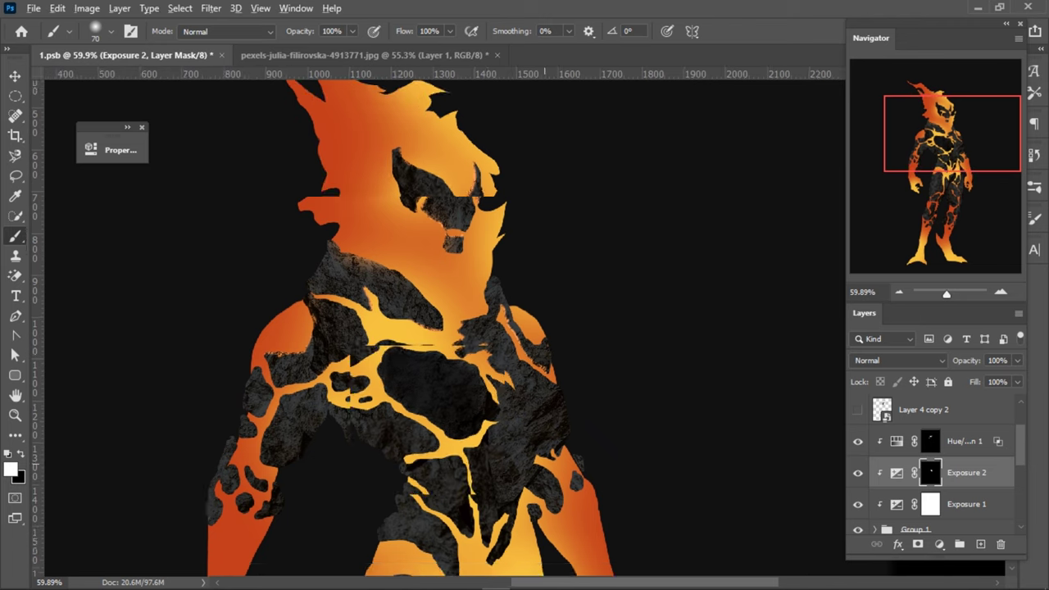
scroll(485, 365, down, 1)
scroll(240, 257, up, 1)
scroll(240, 257, up, 1)
scroll(375, 321, up, 1)
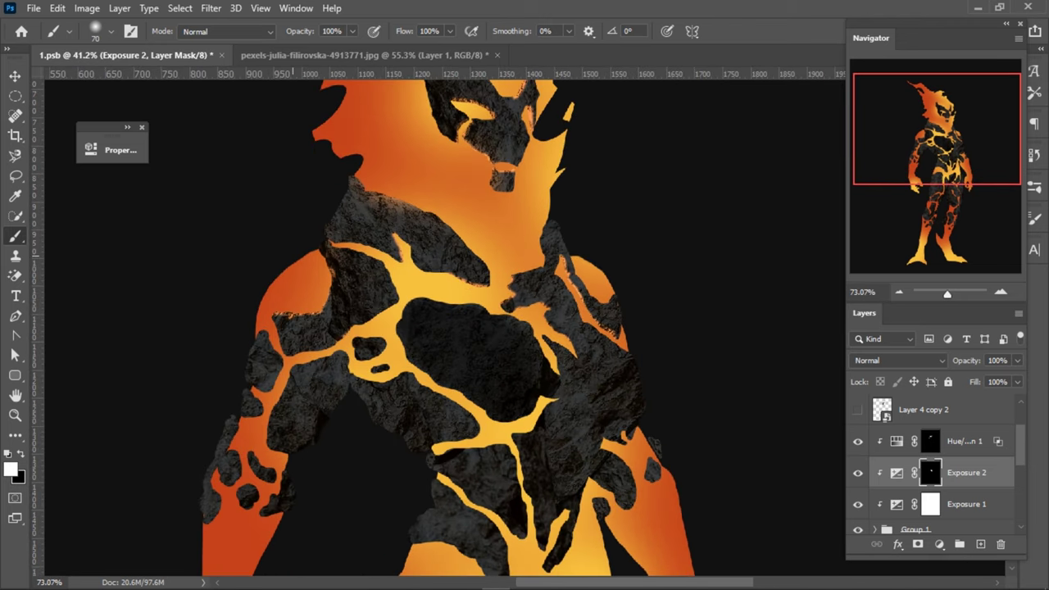
scroll(375, 321, up, 1)
mouse_move(361, 352)
mouse_down()
mouse_move(377, 336)
mouse_move(316, 360)
mouse_move(278, 392)
mouse_up()
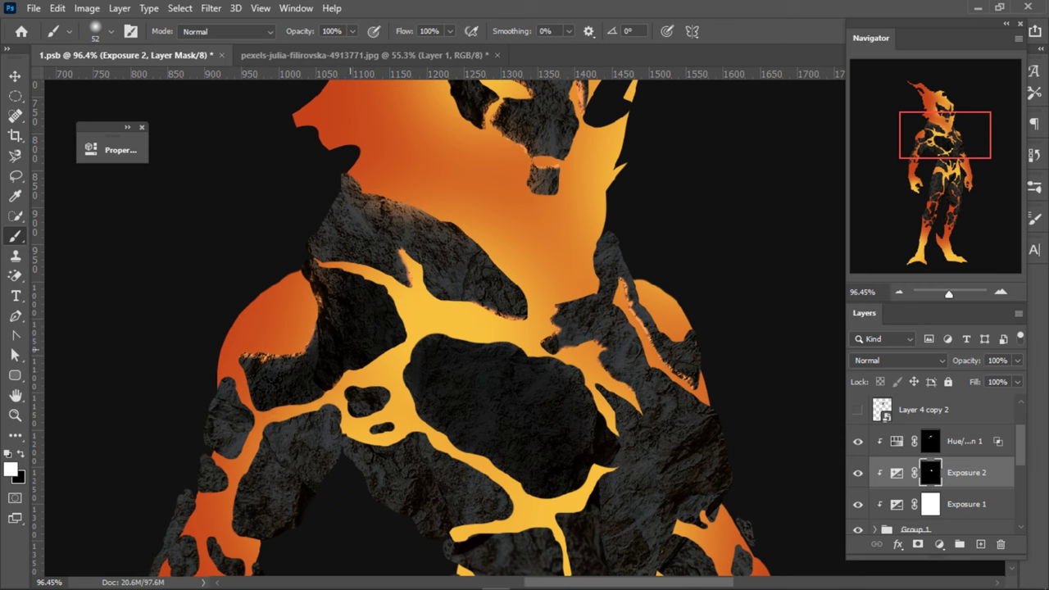
scroll(564, 439, up, 3)
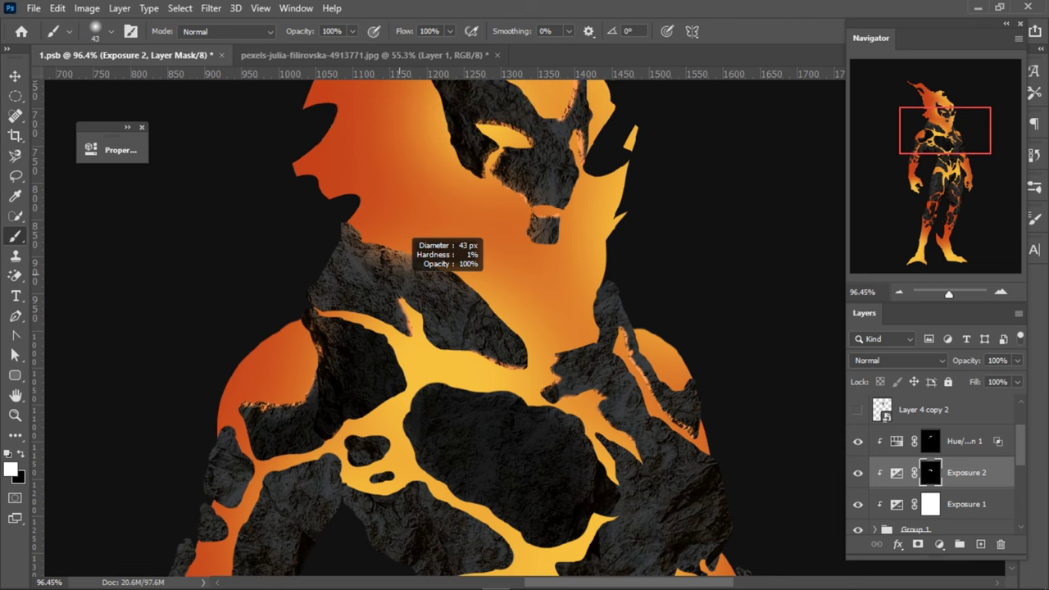
mouse_move(360, 246)
mouse_down()
mouse_move(375, 272)
mouse_move(428, 277)
mouse_move(509, 342)
mouse_up()
drag(426, 310, 467, 345)
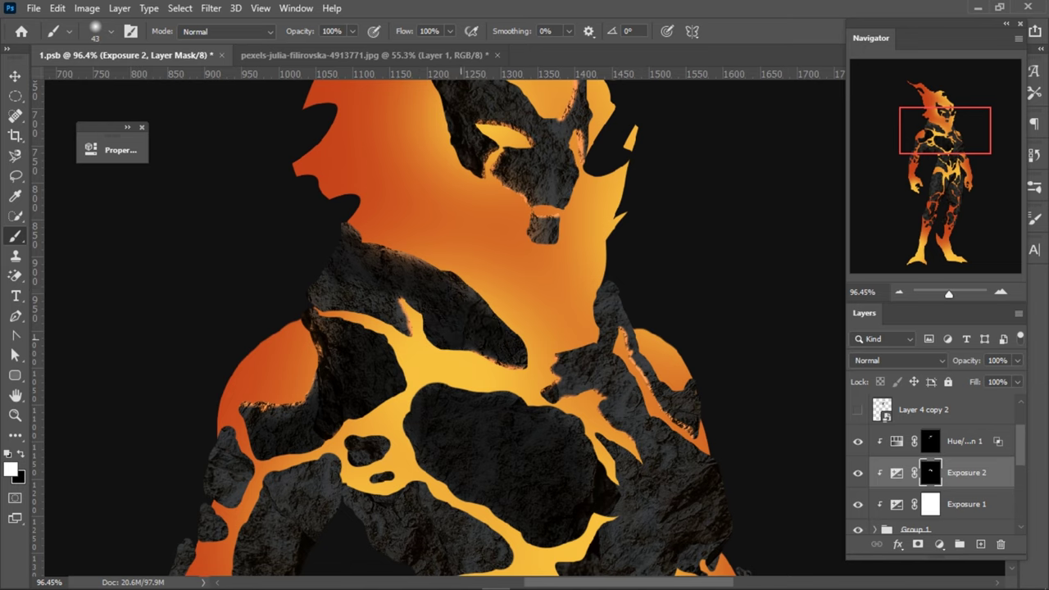
mouse_move(360, 287)
mouse_down()
mouse_move(324, 289)
mouse_move(381, 303)
mouse_up()
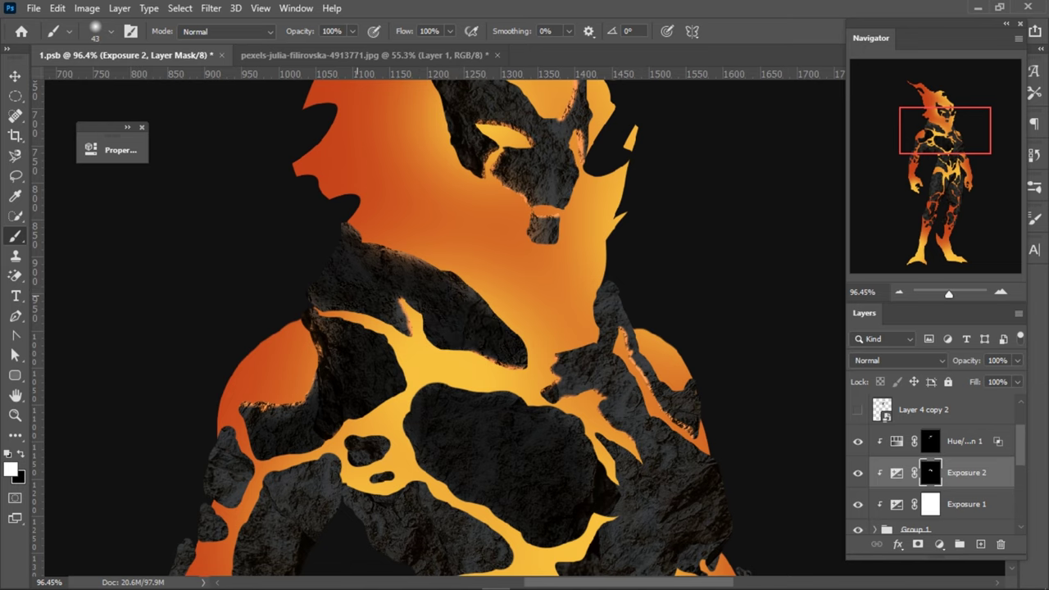
- Darken the rock parts of the face, forehead and left side of the face
scroll(443, 327, up, 3)
scroll(443, 328, down, 2)
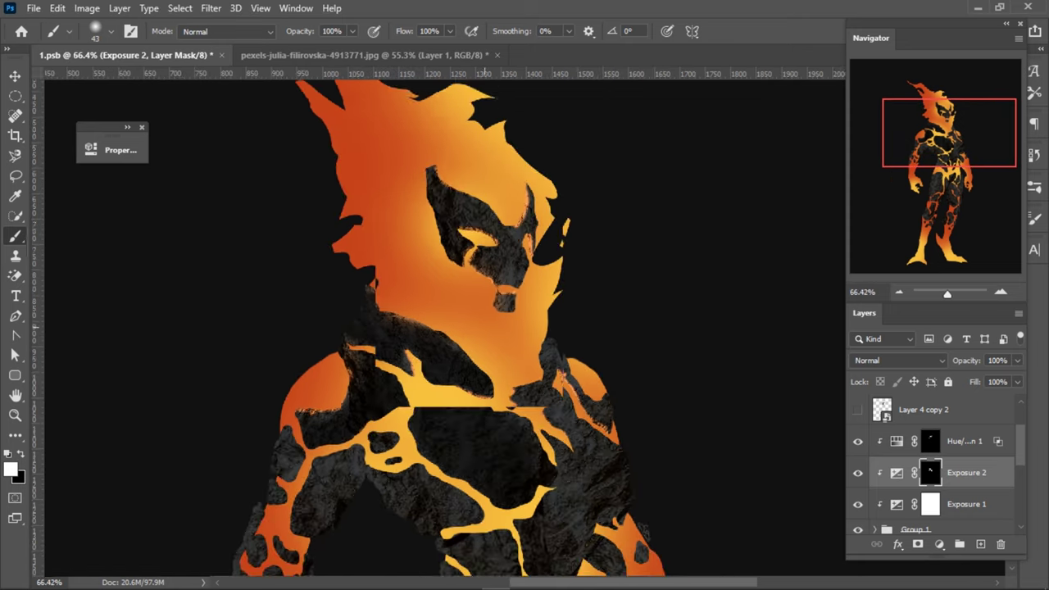
drag(517, 230, 501, 344)
drag(514, 205, 494, 327)
mouse_move(523, 180)
mouse_down()
mouse_move(524, 260)
mouse_move(524, 176)
mouse_up()
drag(495, 335, 459, 197)
mouse_move(482, 249)
mouse_down()
mouse_move(439, 188)
mouse_move(397, 170)
mouse_move(426, 214)
mouse_up()
scroll(434, 327, down, 2)
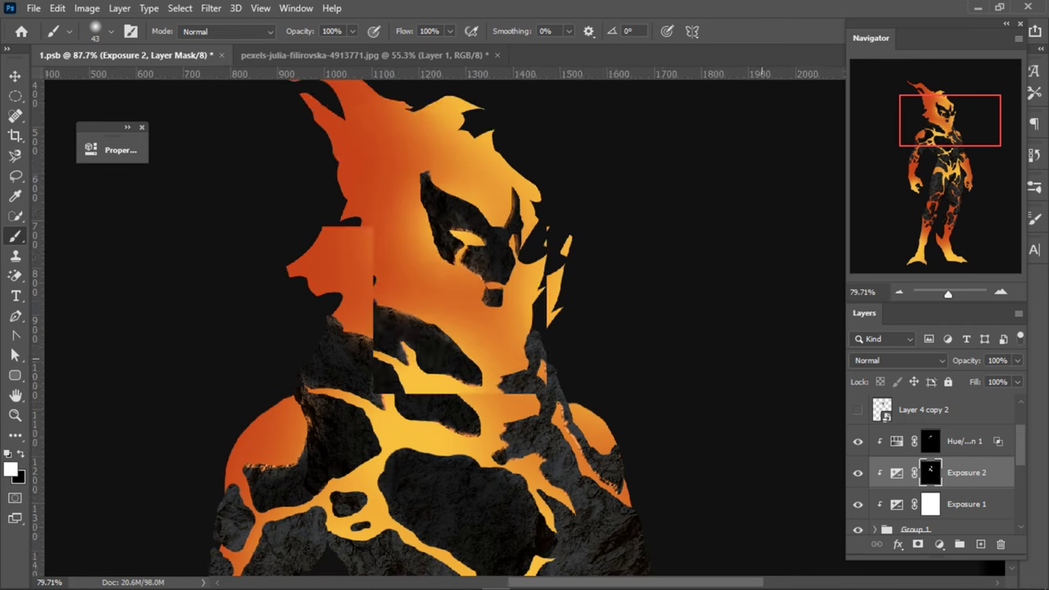
scroll(467, 328, down, 2)
scroll(500, 328, down, 1)
scroll(525, 328, down, 1)
scroll(532, 328, down, 1)
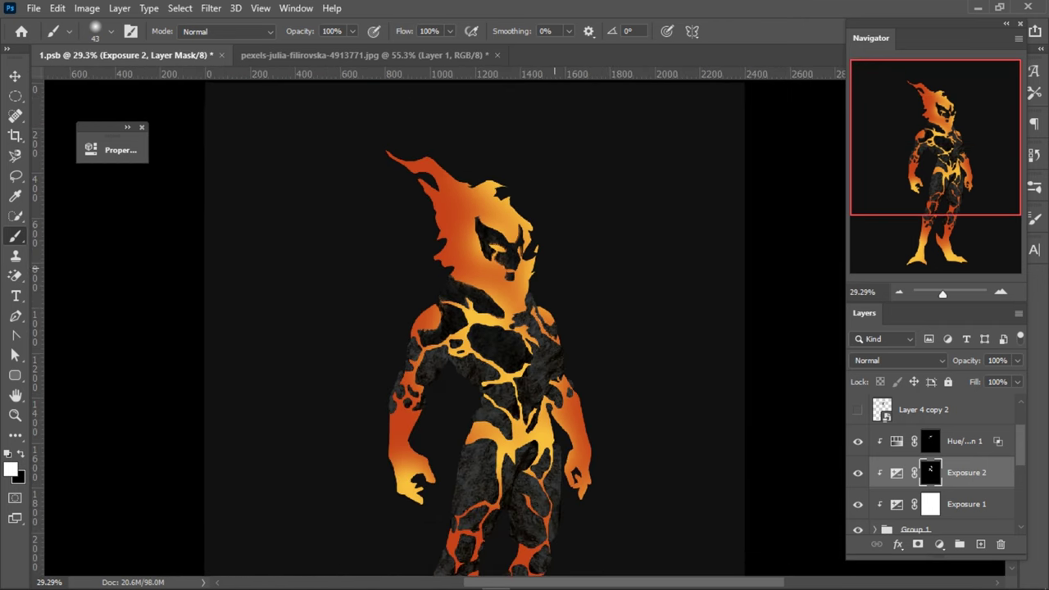
scroll(549, 327, down, 1)
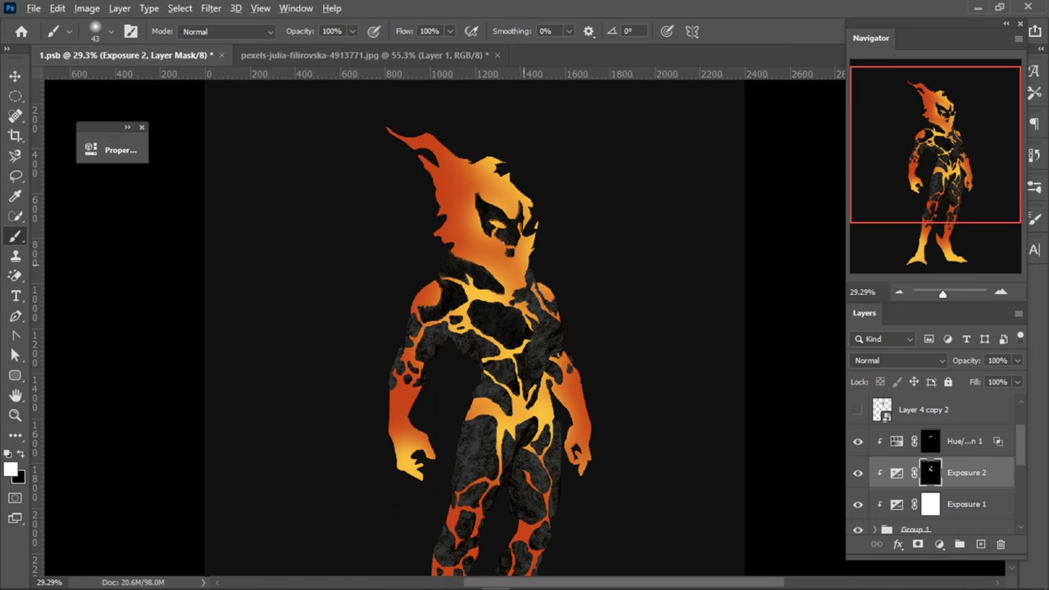
- With a much larger brush, brighten the lava glow on the lower left leg
scroll(481, 263, up, 2)
scroll(481, 262, up, 2)
scroll(481, 262, up, 1)
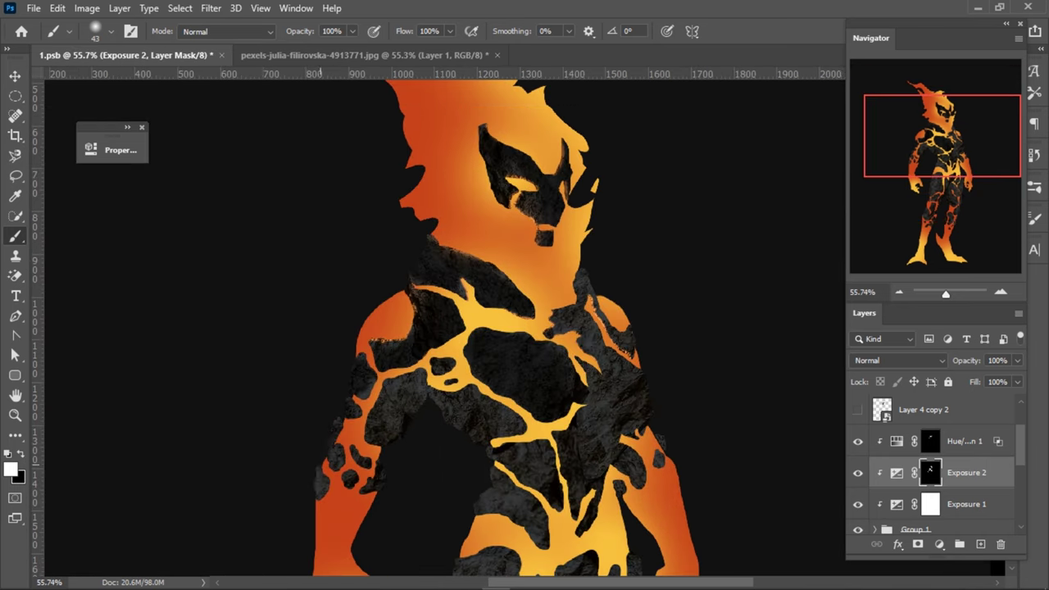
scroll(426, 344, down, 1)
scroll(426, 344, down, 2)
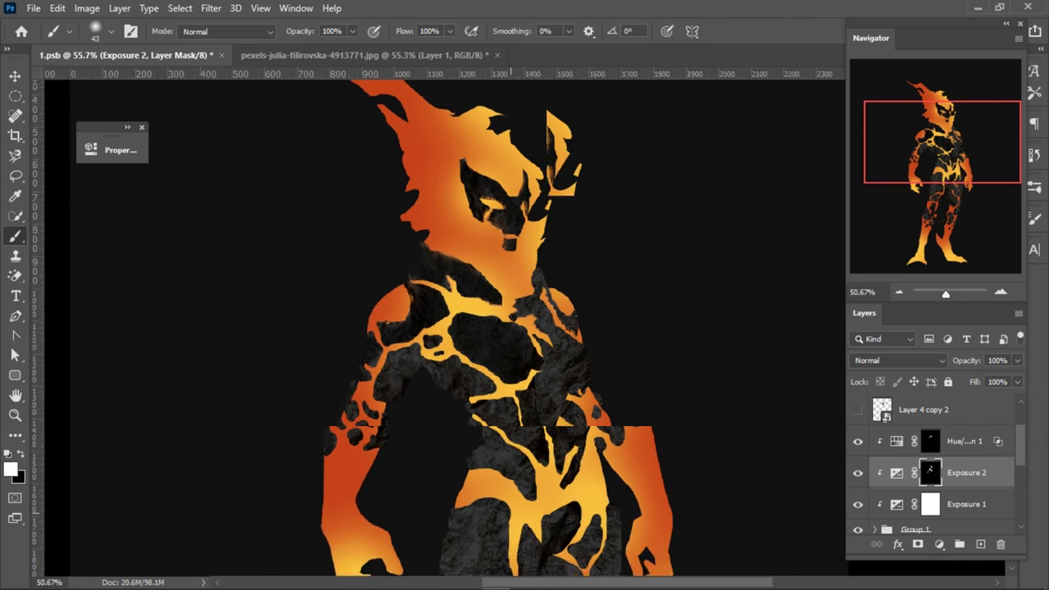
scroll(426, 344, down, 2)
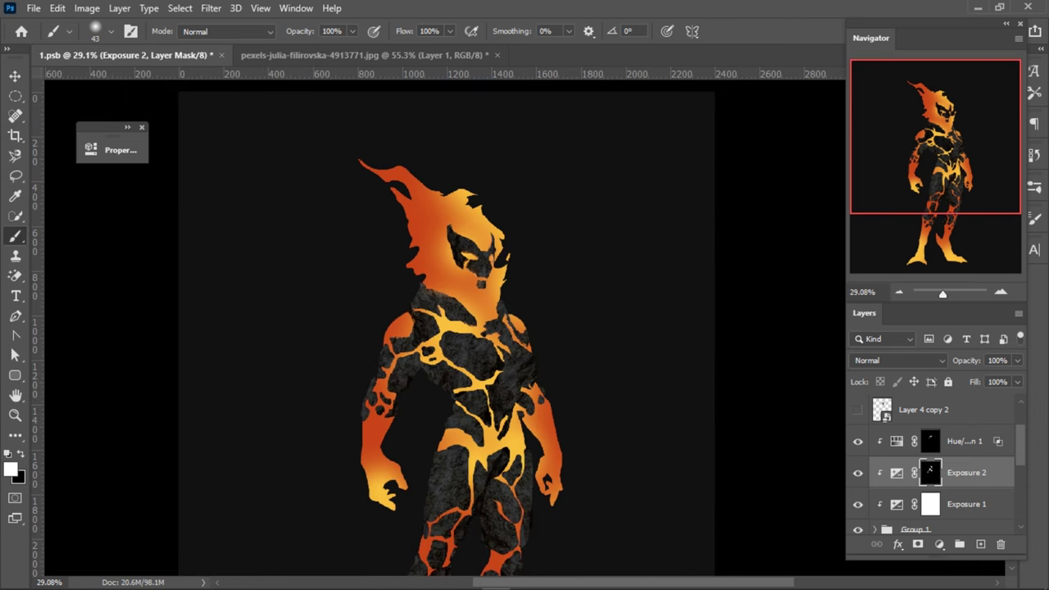
scroll(460, 377, down, 1)
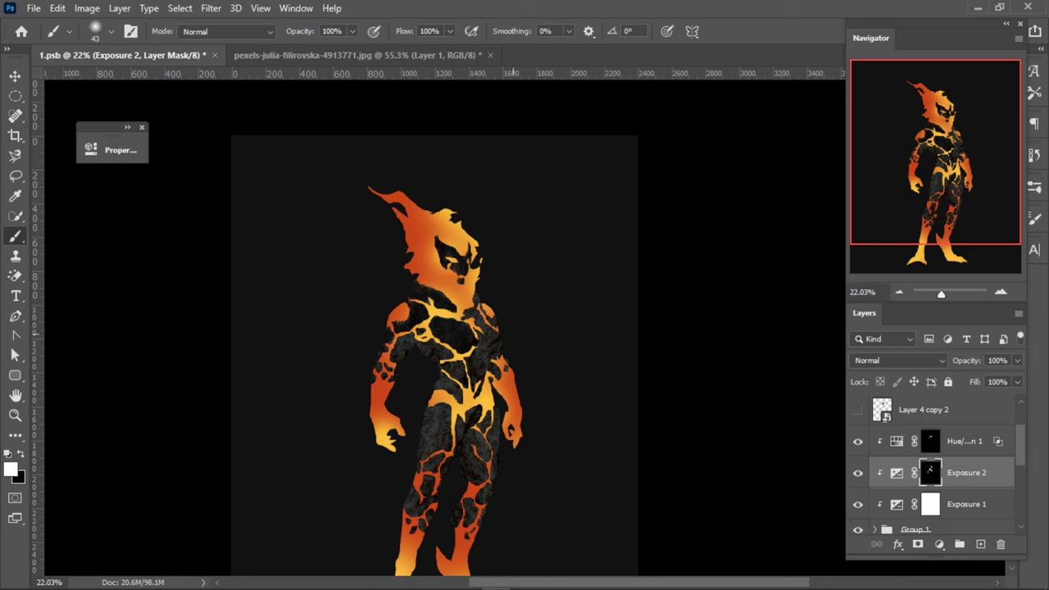
scroll(461, 377, up, 1)
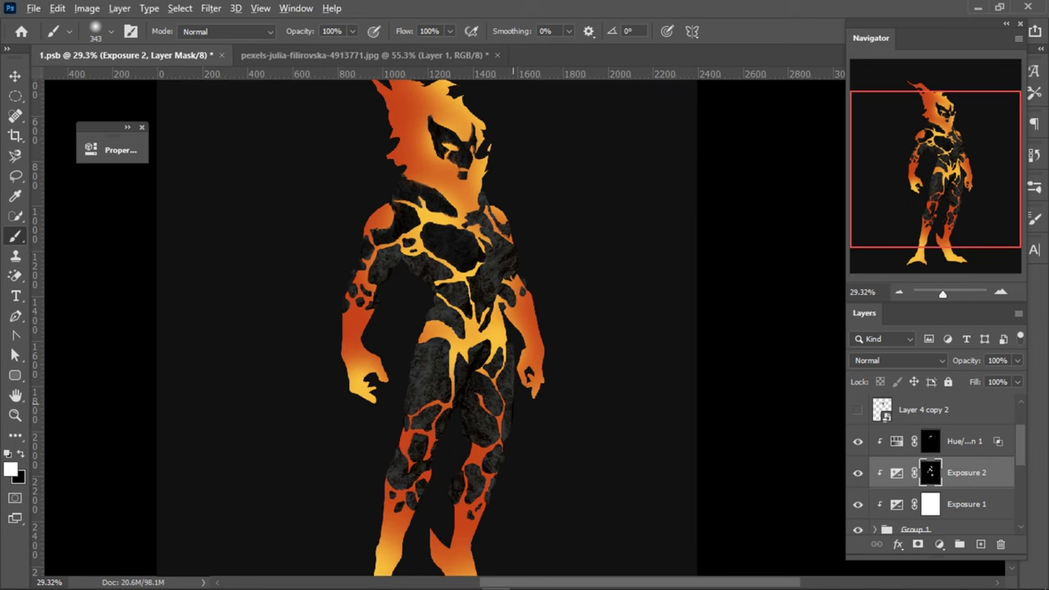
scroll(492, 373, up, 1)
scroll(475, 364, up, 1)
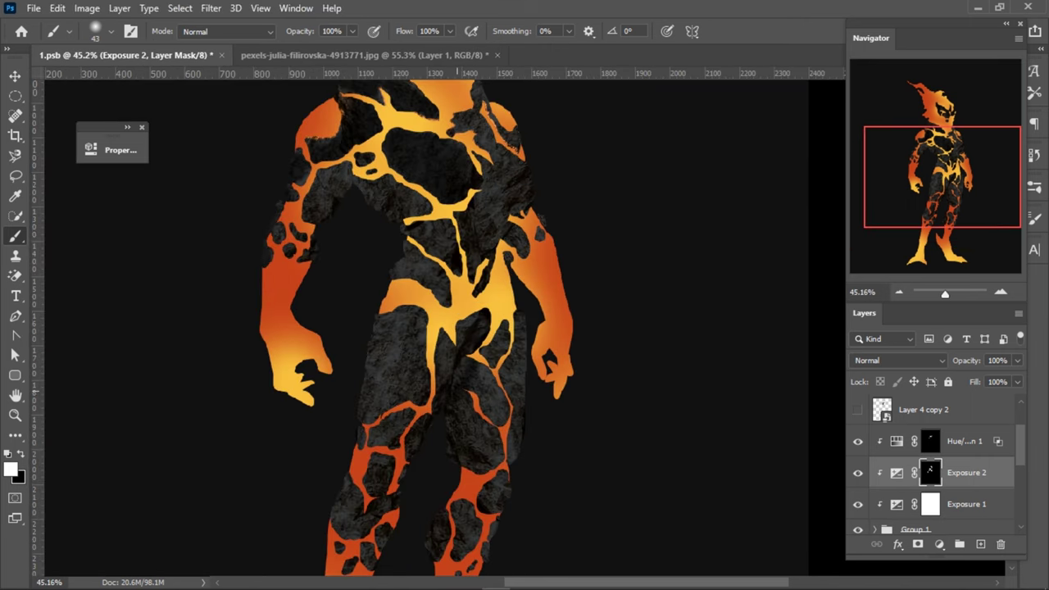
scroll(455, 393, down, 2)
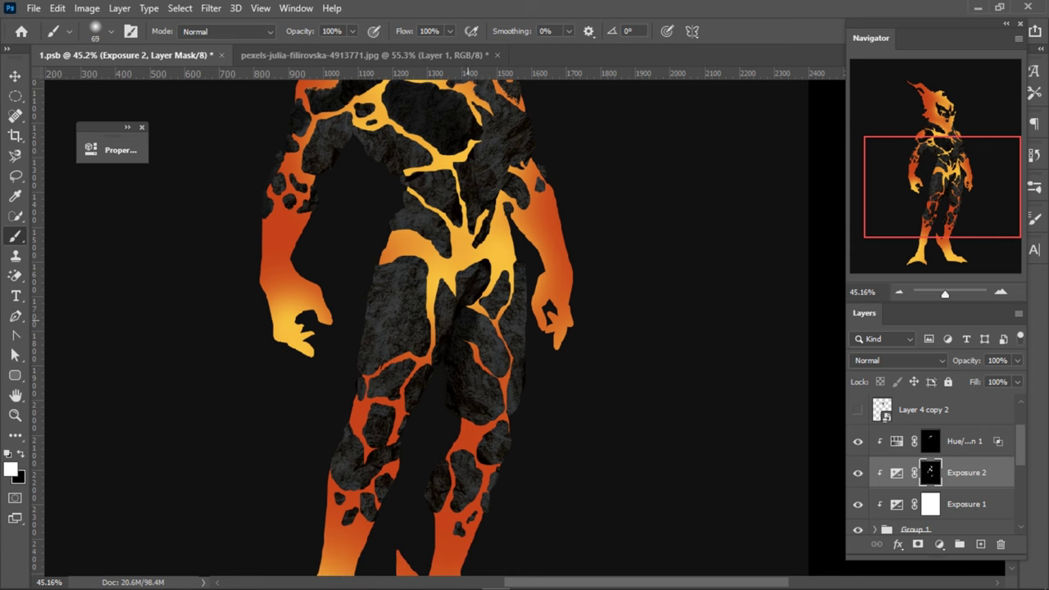
scroll(416, 327, down, 2)
drag(376, 402, 426, 401)
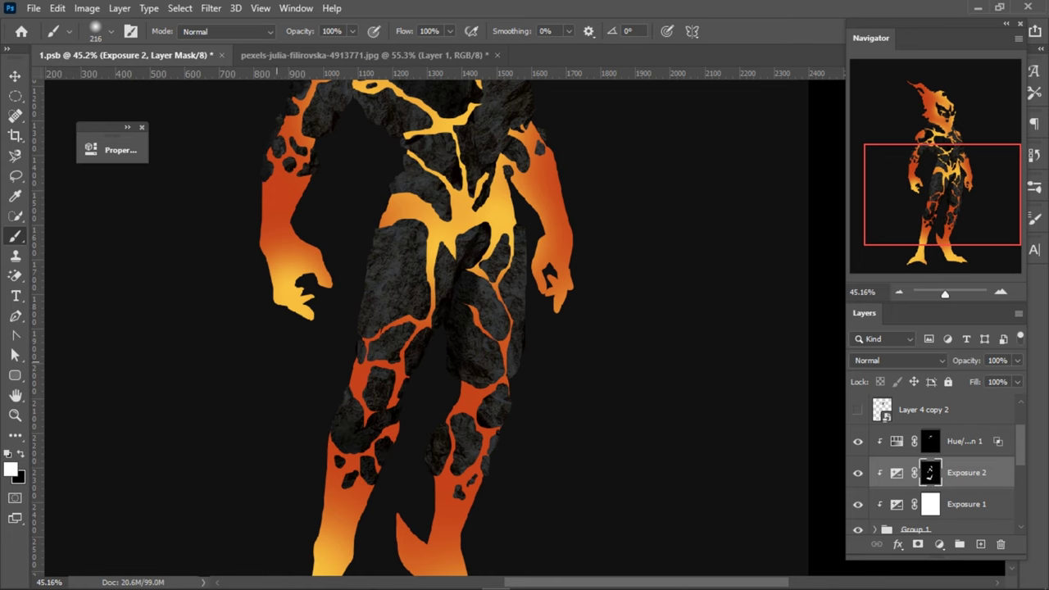
drag(385, 467, 349, 430)
scroll(315, 369, up, 1)
- With a smaller brush, brighten the lower torso glow and tone down its side
drag(393, 348, 360, 348)
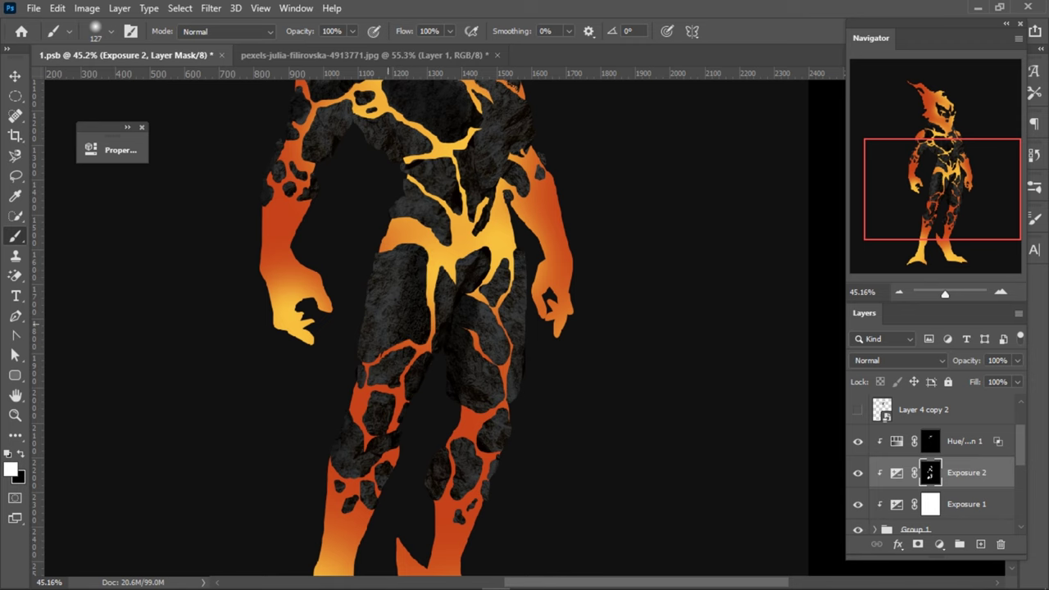
drag(411, 250, 410, 340)
drag(377, 262, 363, 345)
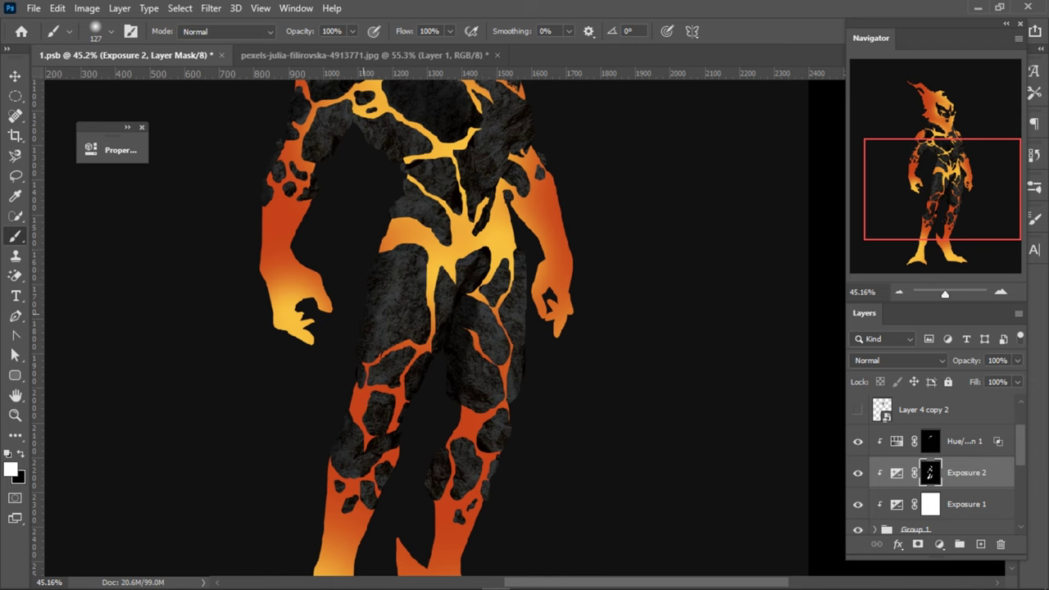
scroll(365, 344, up, 3)
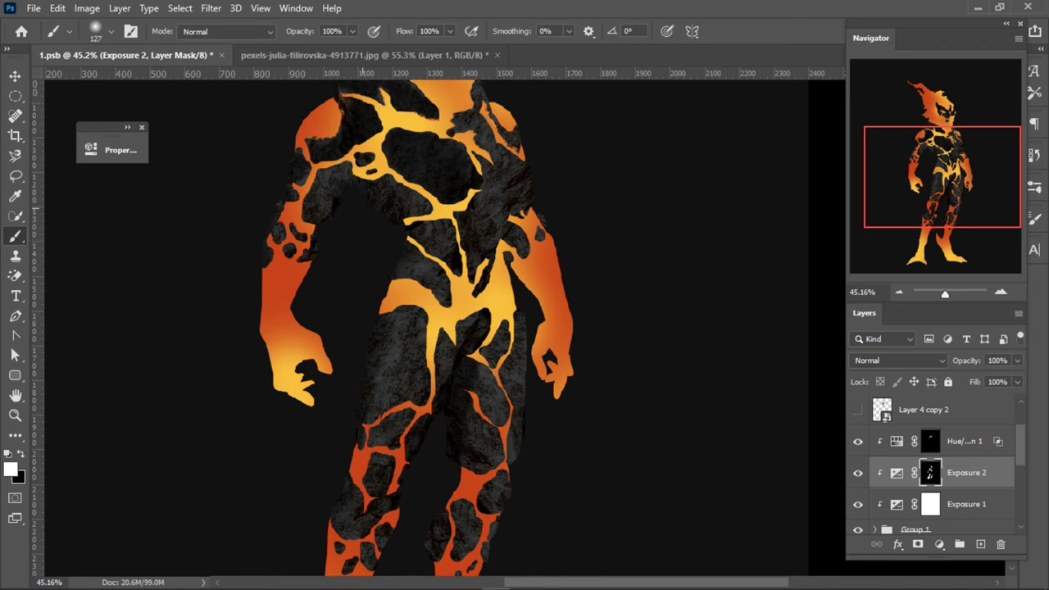
scroll(365, 212, up, 2)
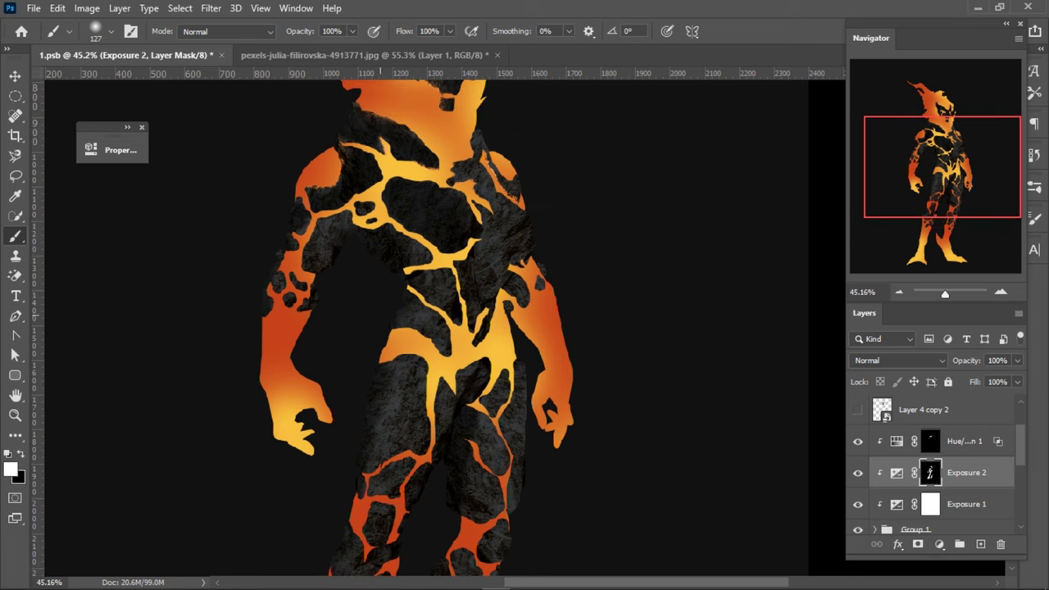
scroll(352, 319, up, 2)
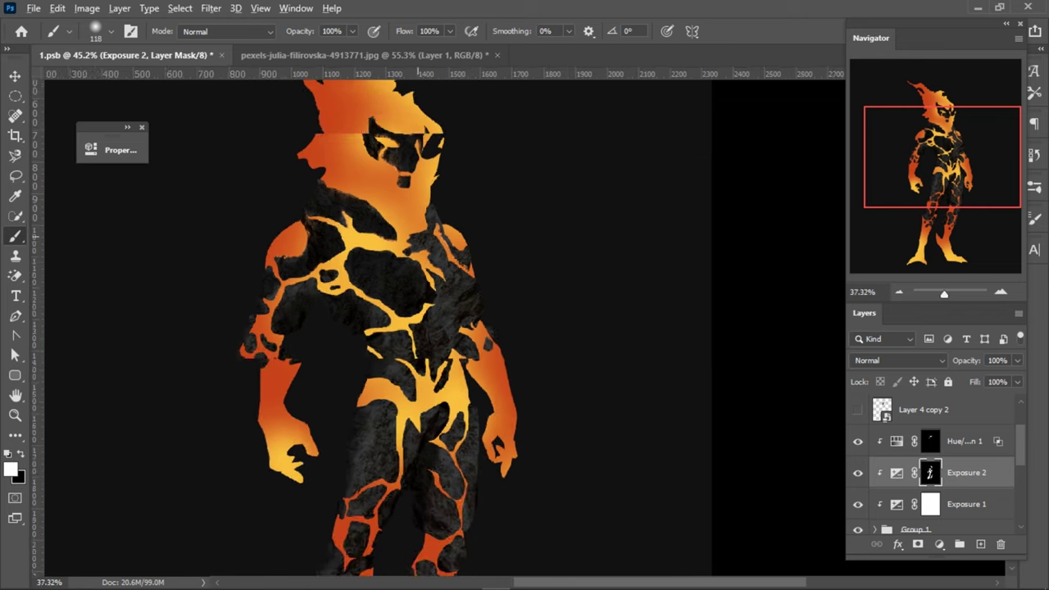
scroll(449, 314, up, 3)
right_click(448, 314)
- Select the Soft Round brush tip with pressure-controlled opacity
key(Escape)
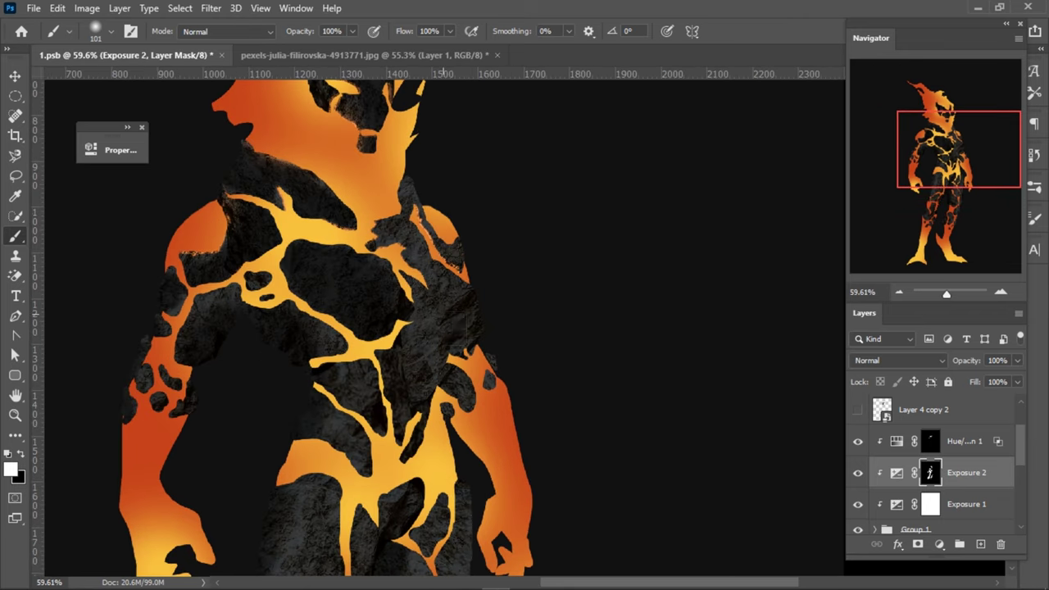
right_click(392, 344)
click(467, 397)
key(Escape)
right_click(349, 238)
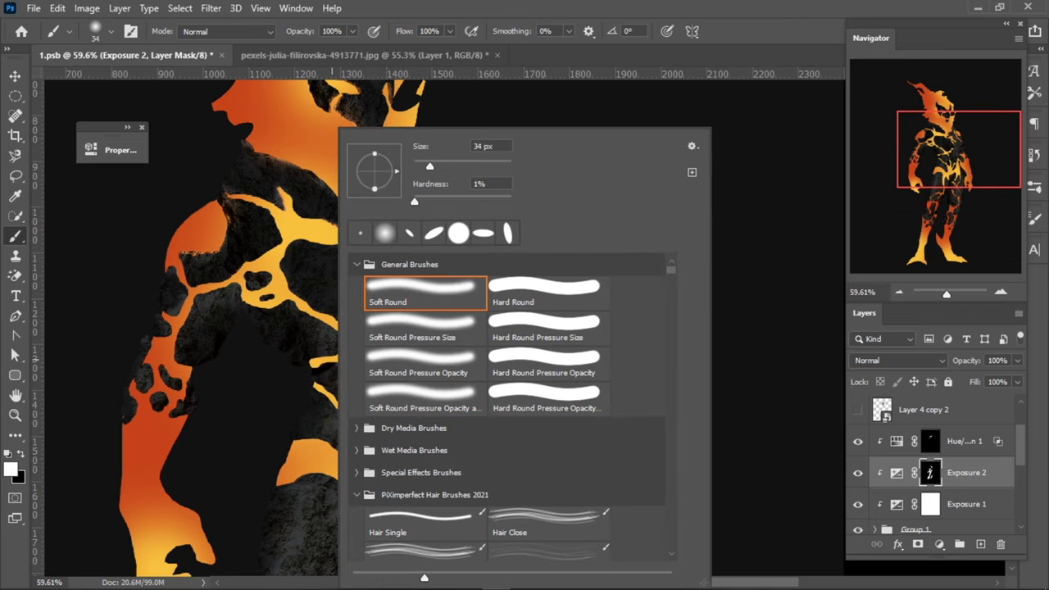
key(Escape)
scroll(481, 361, up, 3)
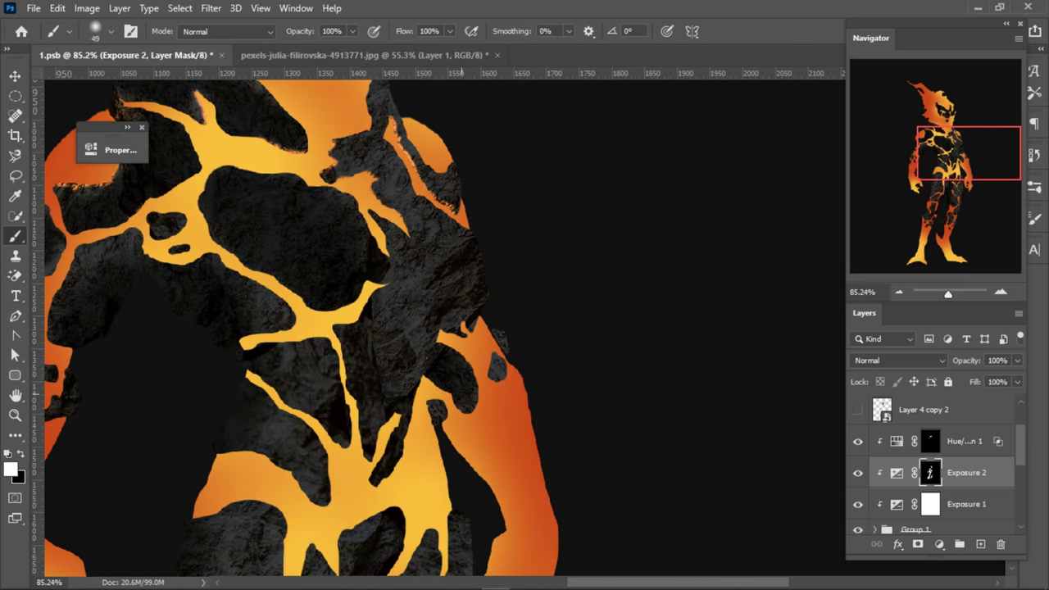
- Paint the Exposure 2 mask in the upper chest cracks, resizing the brush from 31 to 101 px
drag(465, 388, 438, 412)
scroll(438, 411, up, 2)
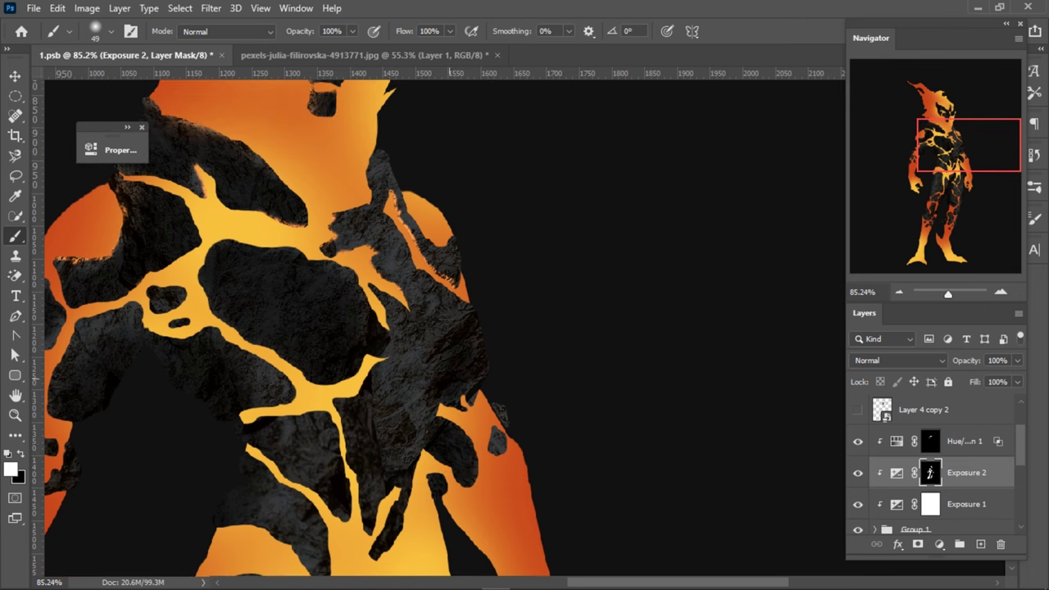
drag(456, 355, 446, 355)
scroll(488, 360, up, 2)
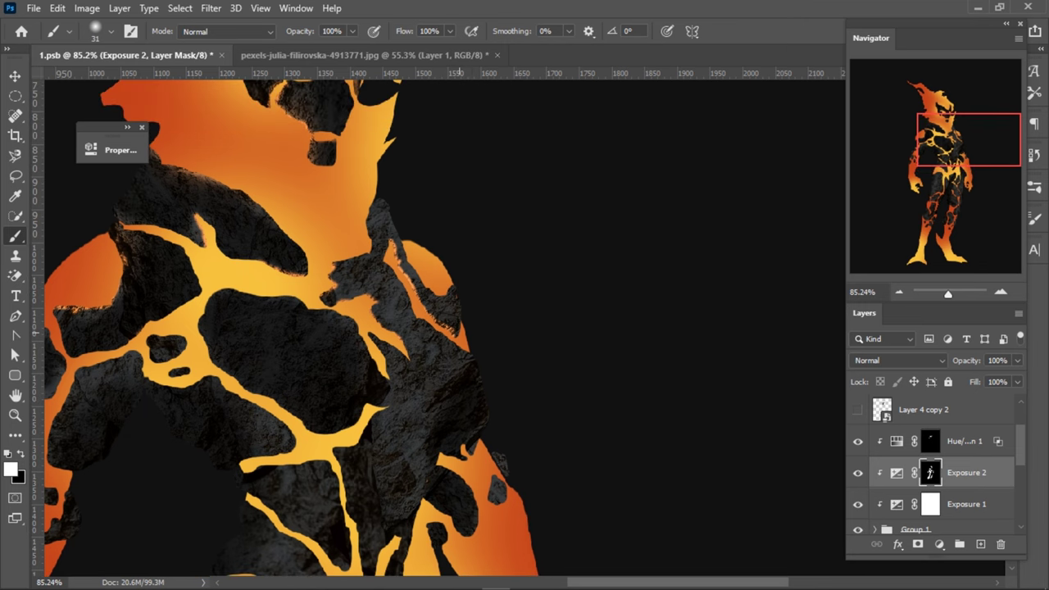
alt+scroll(475, 304, down, 2)
drag(475, 304, 487, 304)
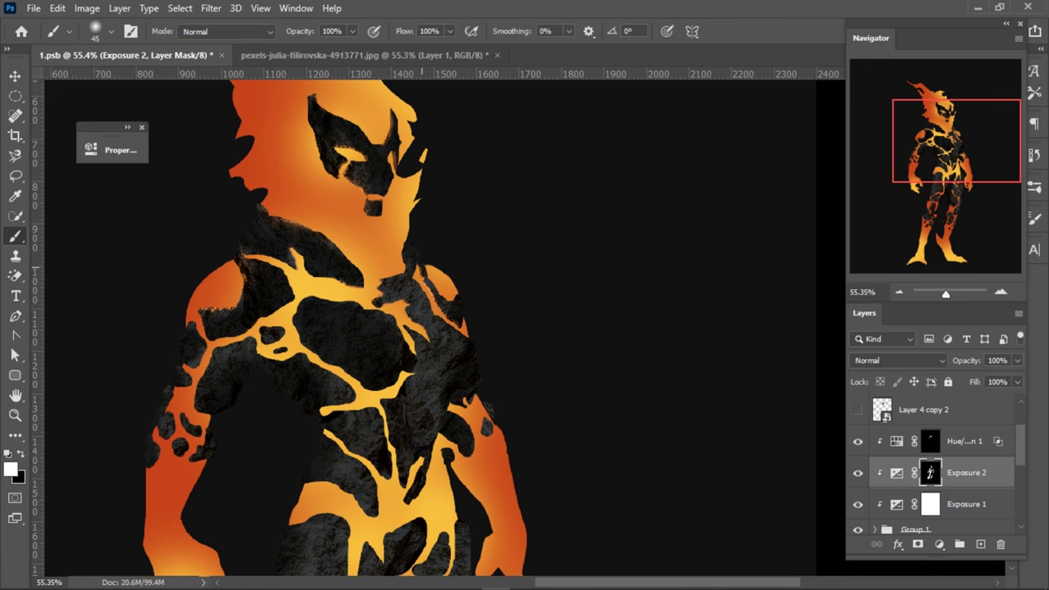
alt+scroll(440, 301, down, 2)
alt+scroll(468, 319, up, 1)
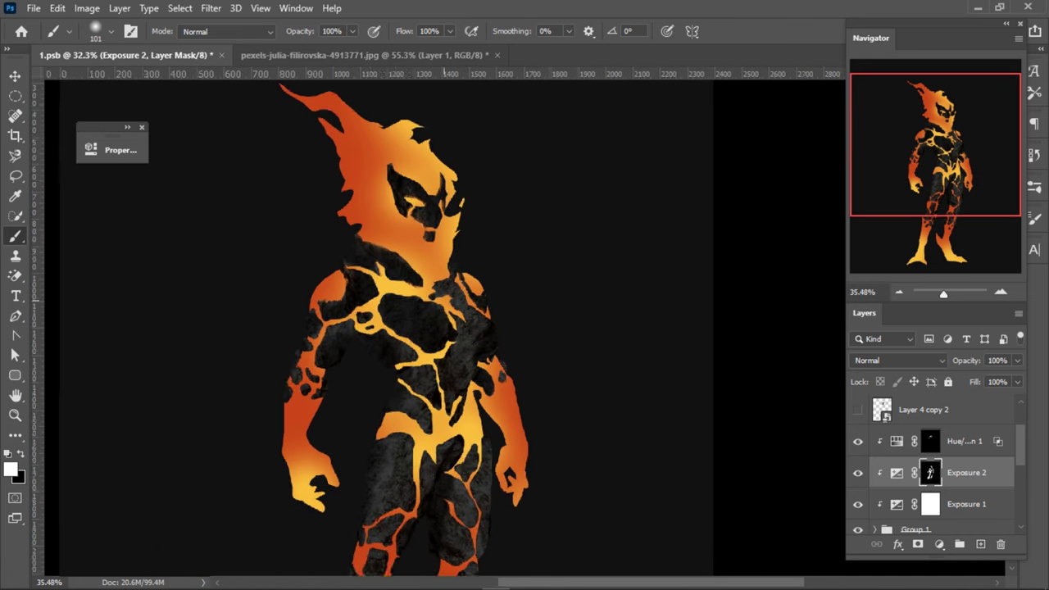
mouse_move(459, 324)
mouse_down()
mouse_move(469, 324)
mouse_move(450, 385)
mouse_up()
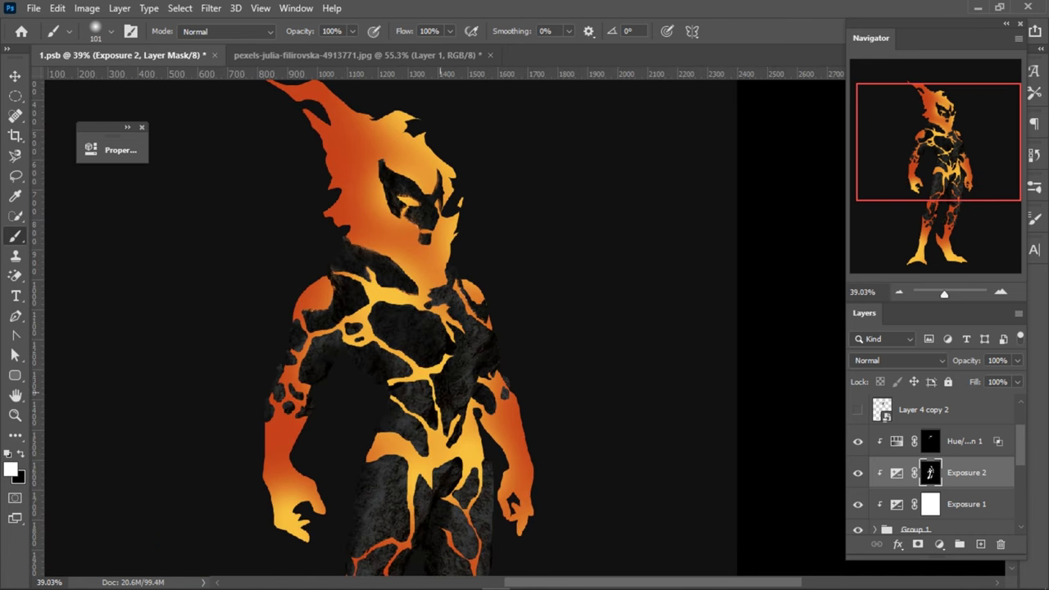
scroll(475, 319, down, 1)
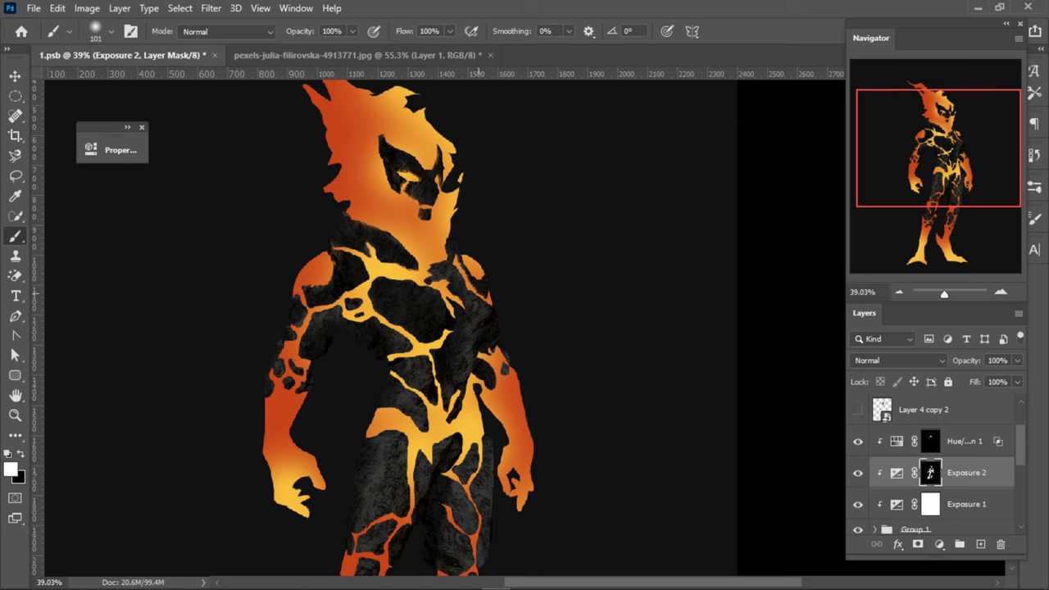
- Darken a small patch of chest glow on the Exposure 2 mask and save the document
drag(472, 295, 467, 360)
alt+scroll(459, 360, down, 2)
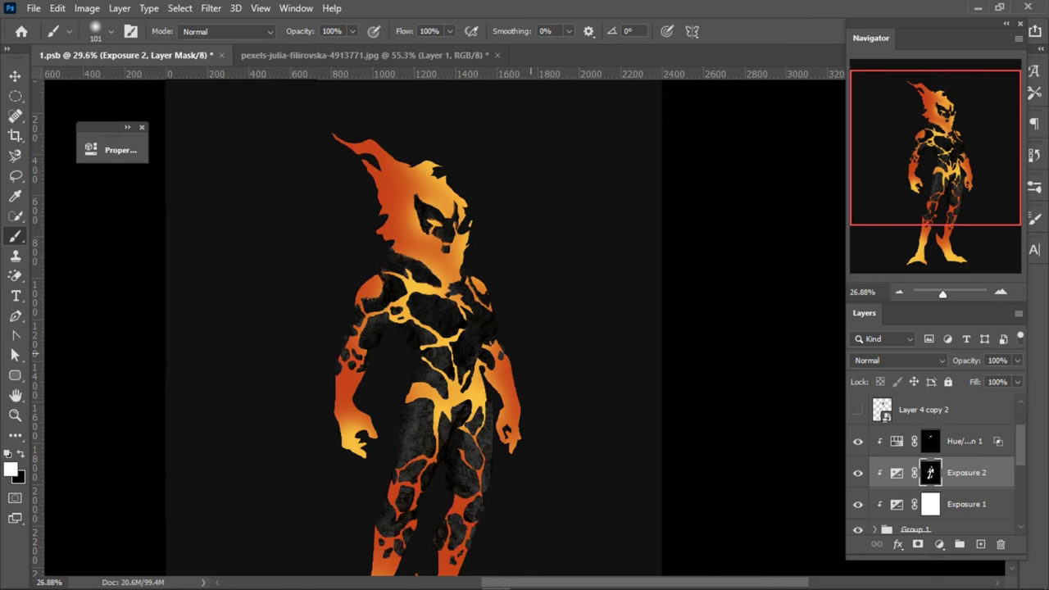
alt+scroll(469, 361, down, 1)
alt+scroll(475, 328, up, 1)
alt+scroll(475, 328, down, 1)
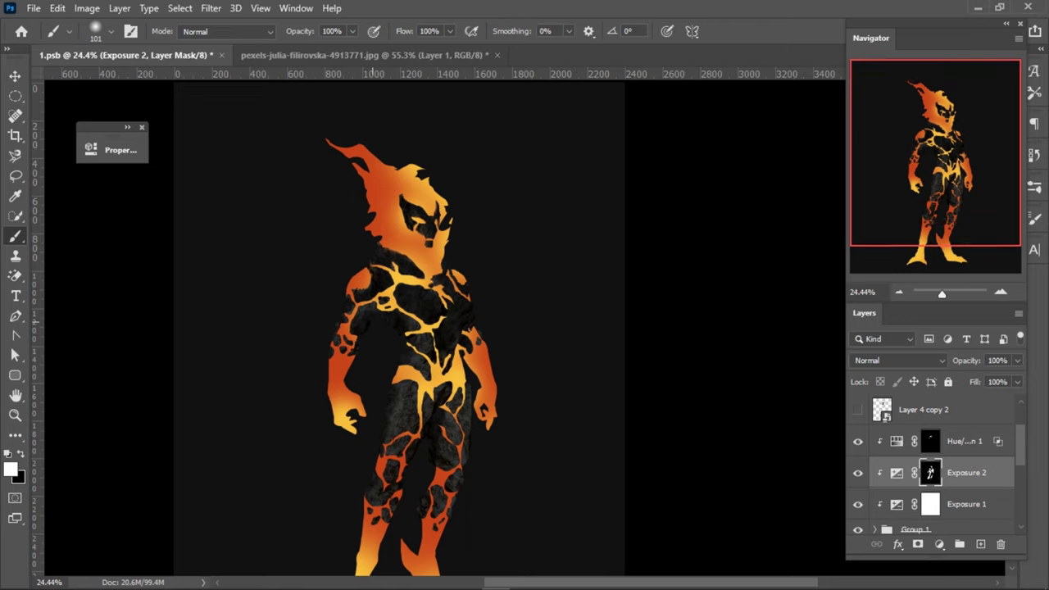
alt+scroll(475, 328, down, 2)
alt+scroll(485, 287, up, 2)
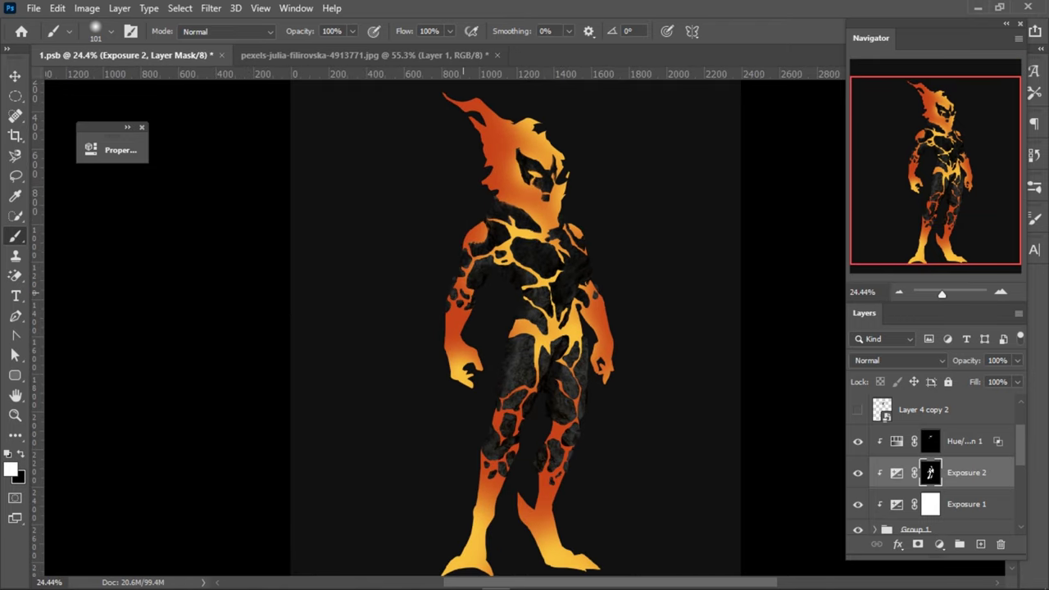
alt+scroll(463, 292, down, 1)
alt+scroll(465, 293, down, 1)
key(ctrl+s)
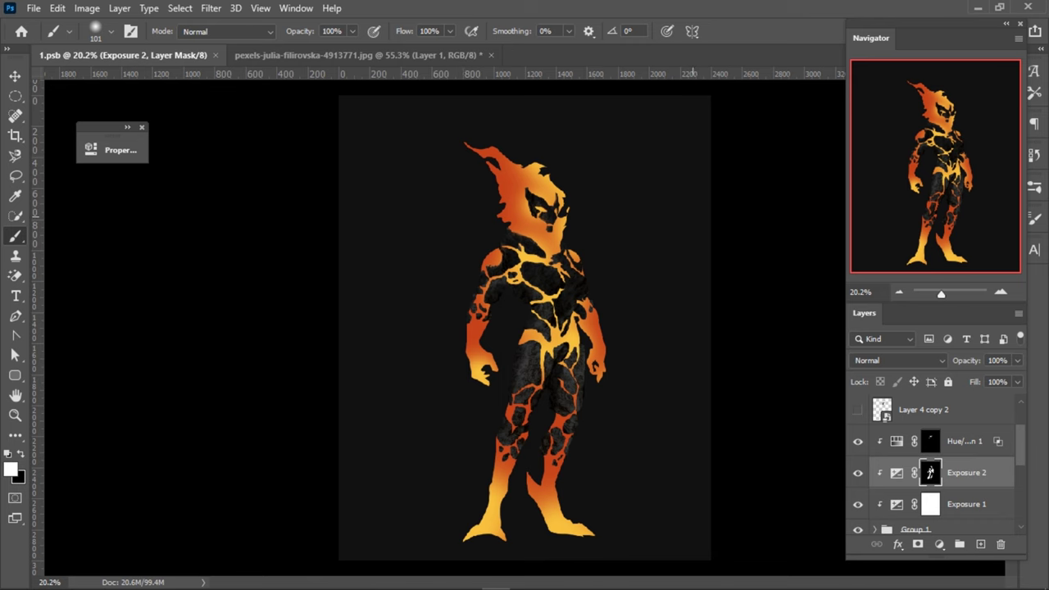
- With the Move tool active, select the Hue/Saturation 1 adjustment layer above
key(v)
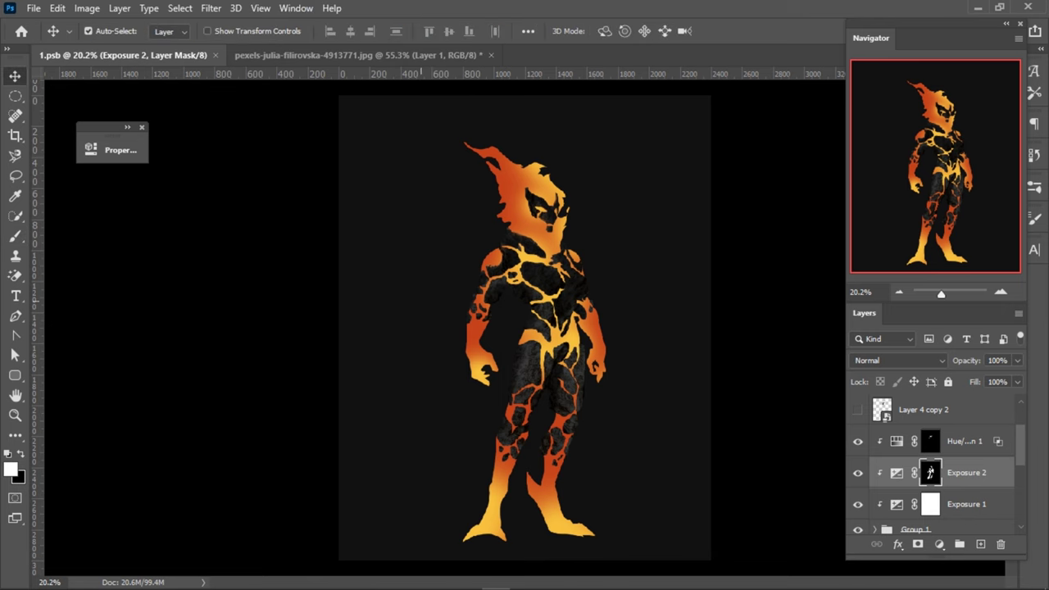
scroll(616, 327, down, 1)
scroll(616, 328, up, 2)
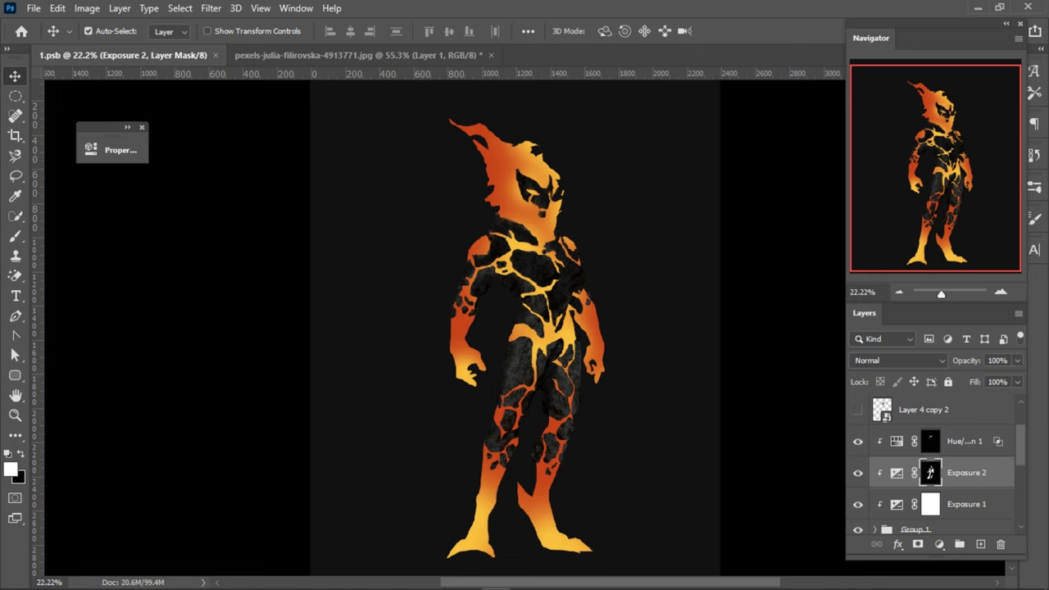
key(alt+bracketright)
- Return to the brush and zoom in on the chest area of the figure
key(b)
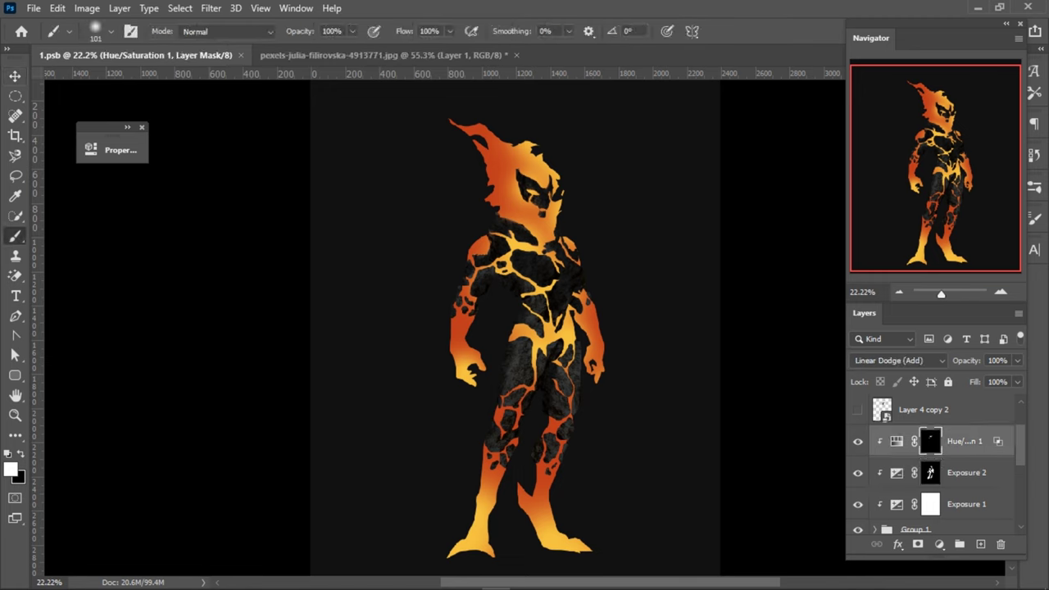
scroll(244, 233, up, 2)
scroll(245, 234, up, 2)
scroll(244, 234, up, 2)
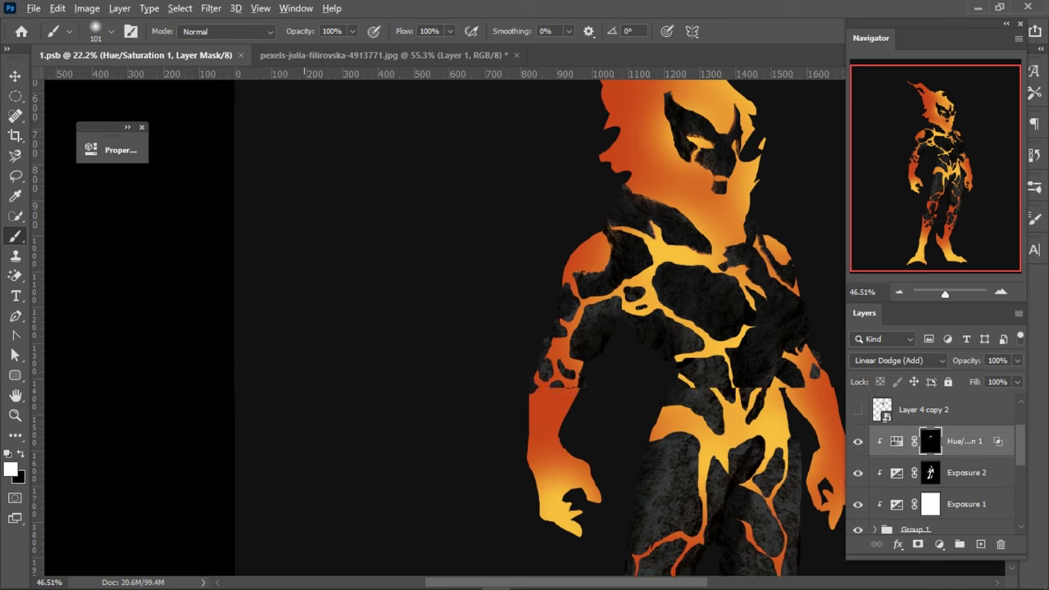
scroll(245, 233, up, 1)
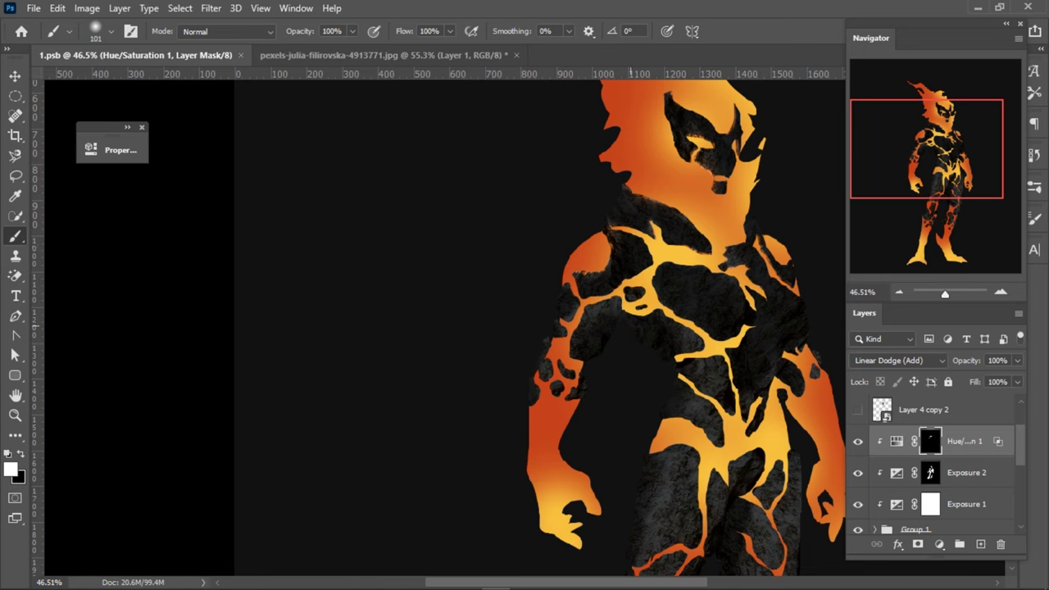
drag(631, 328, 422, 286)
scroll(557, 213, up, 2)
scroll(557, 213, up, 2)
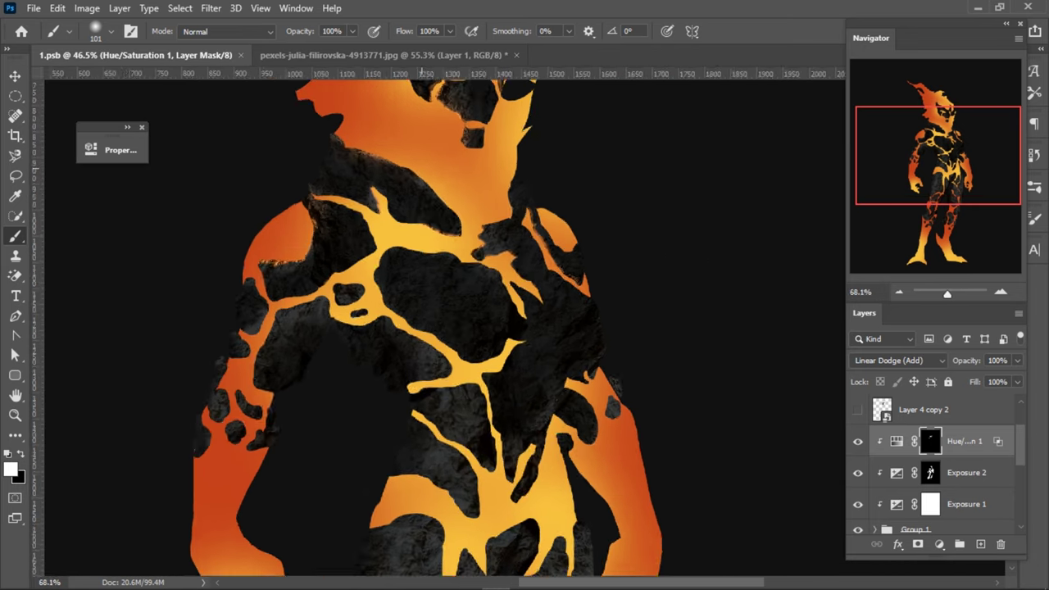
scroll(557, 213, up, 3)
scroll(327, 282, up, 2)
scroll(328, 282, up, 1)
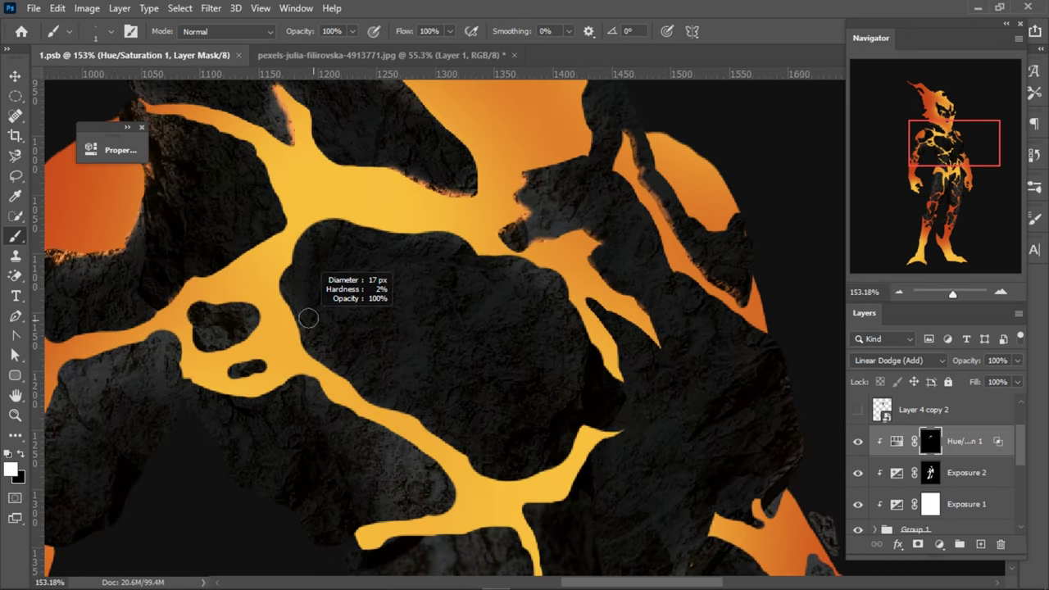
scroll(328, 283, up, 2)
scroll(327, 283, up, 2)
- Reveal glow along the chest rock's left and lower edges, trimming the excess
drag(289, 293, 316, 219)
key(x)
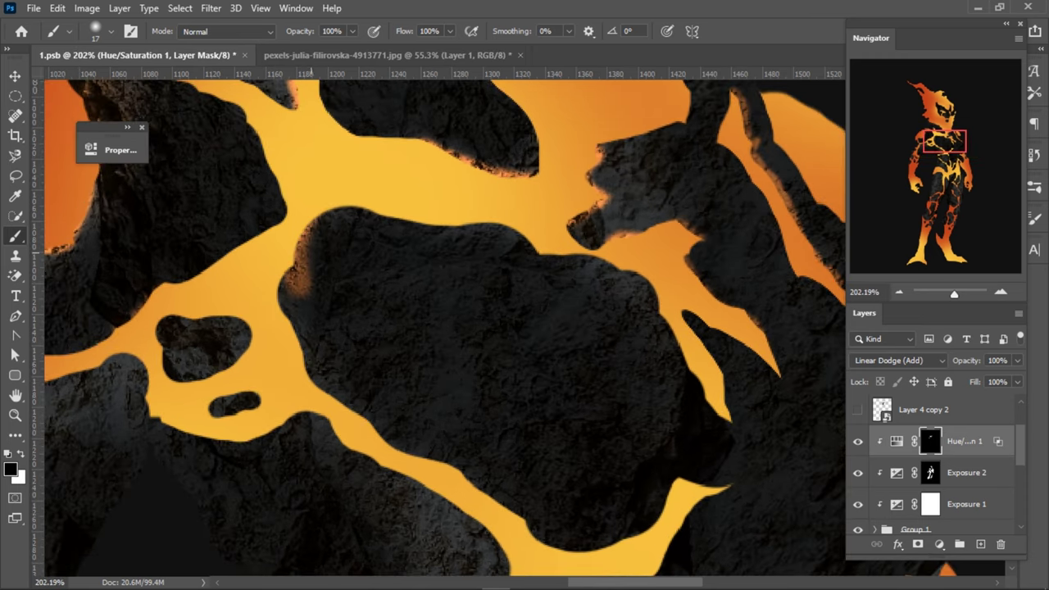
mouse_move(295, 291)
mouse_down()
mouse_move(298, 273)
mouse_move(298, 344)
mouse_move(317, 382)
mouse_move(314, 340)
mouse_move(336, 320)
mouse_move(311, 344)
mouse_move(339, 325)
mouse_up()
key(x)
key(x)
key(x)
mouse_move(315, 377)
mouse_down()
mouse_move(373, 422)
mouse_move(418, 479)
mouse_up()
- Move to the right side of the chest and paint glow along its rock edge
key(x)
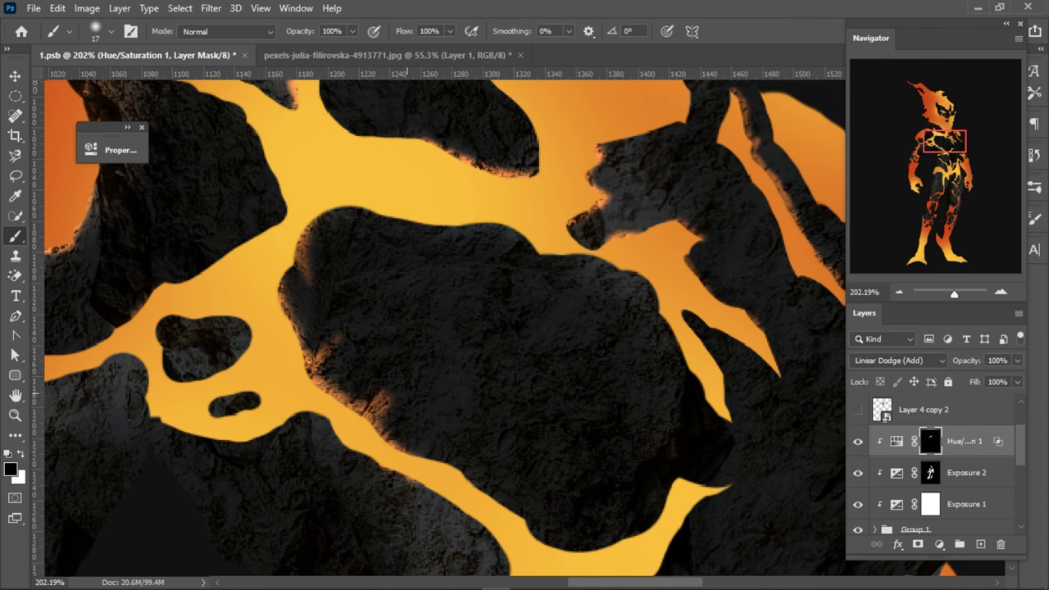
mouse_move(404, 460)
mouse_down()
mouse_move(322, 404)
mouse_move(377, 411)
mouse_move(450, 475)
mouse_move(407, 430)
mouse_up()
key(x)
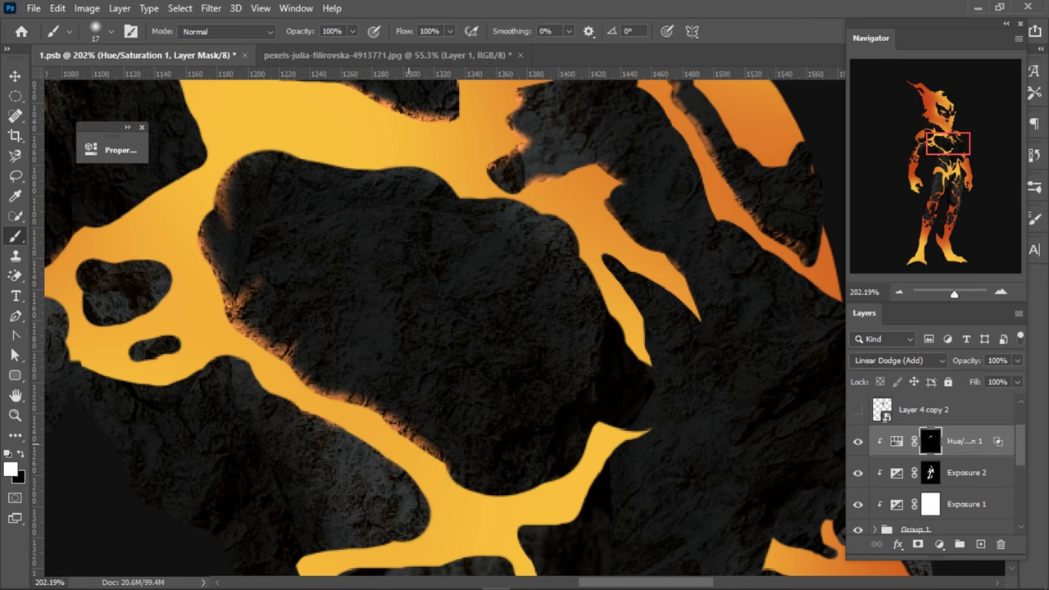
key(x)
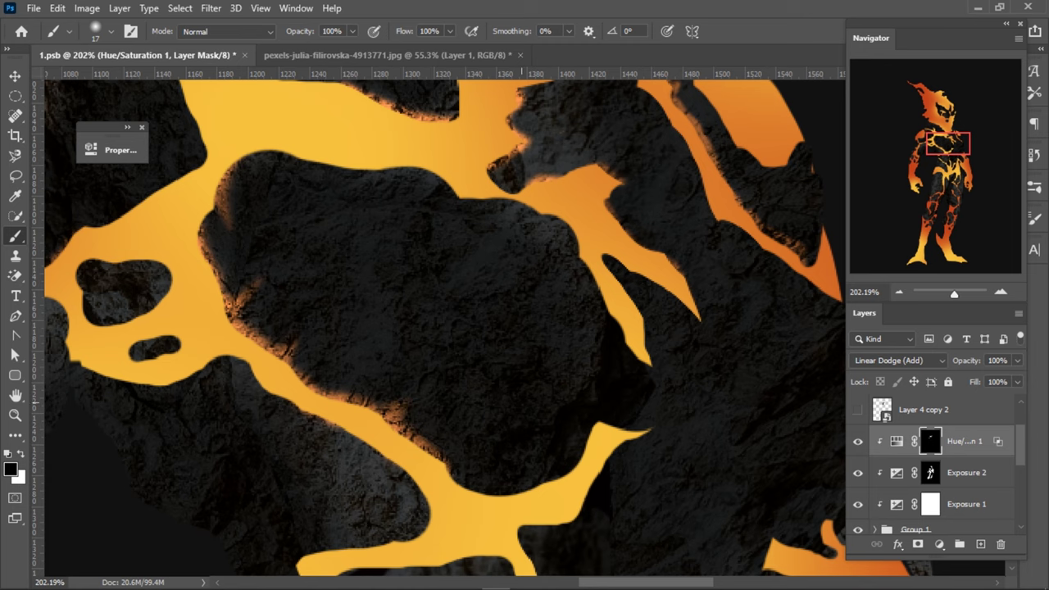
drag(549, 448, 491, 360)
key(x)
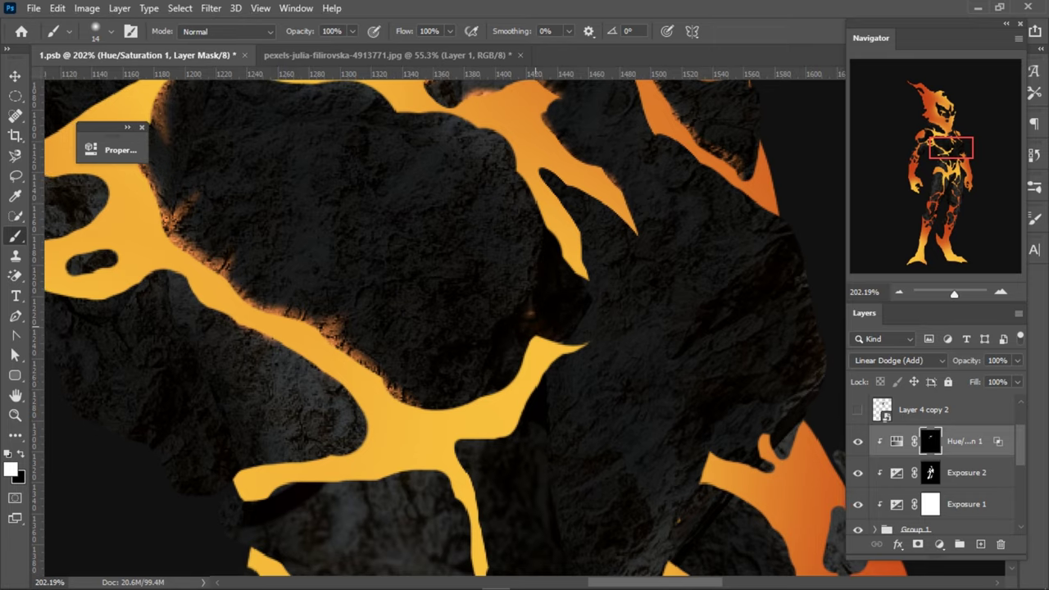
key(x)
key(x)
mouse_move(565, 356)
mouse_down()
mouse_move(586, 341)
mouse_move(573, 357)
mouse_up()
- Paint glow down the small right-side rock's edges and faintly along its upper-left edge
key(x)
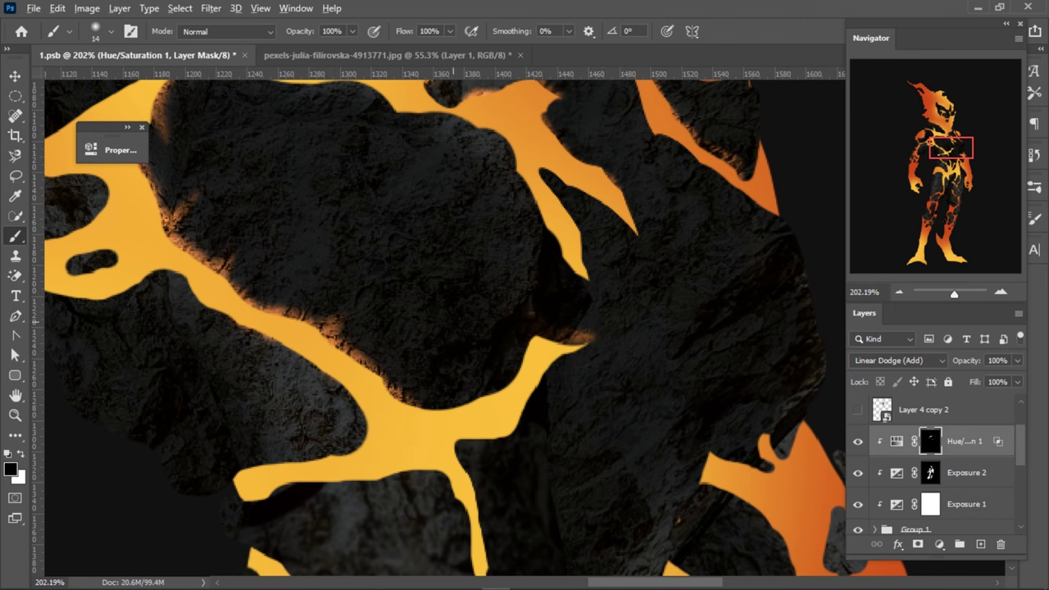
scroll(429, 221, down, 2)
scroll(713, 410, up, 2)
key(x)
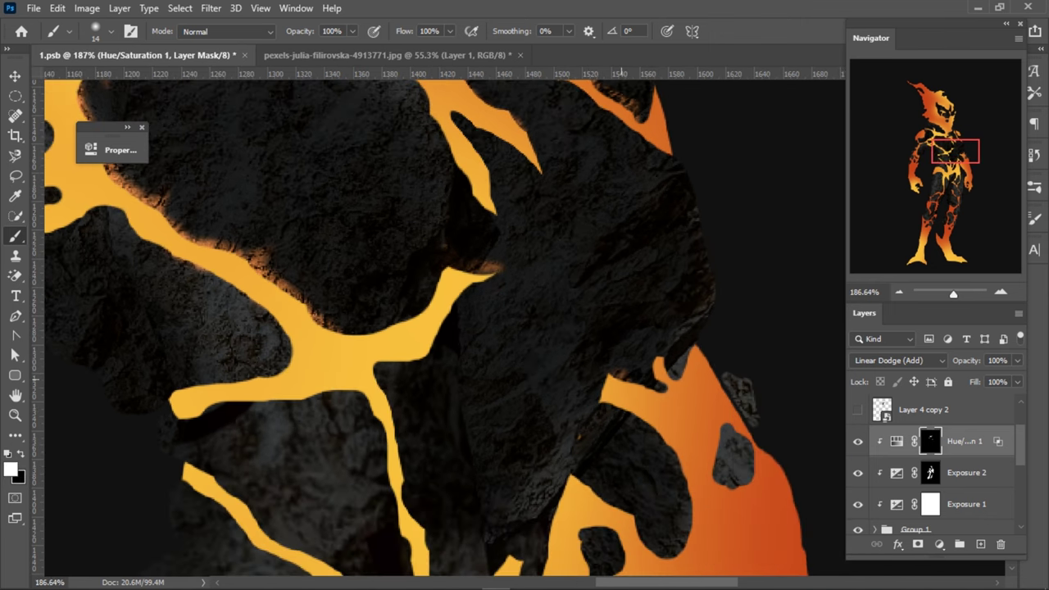
drag(665, 359, 661, 388)
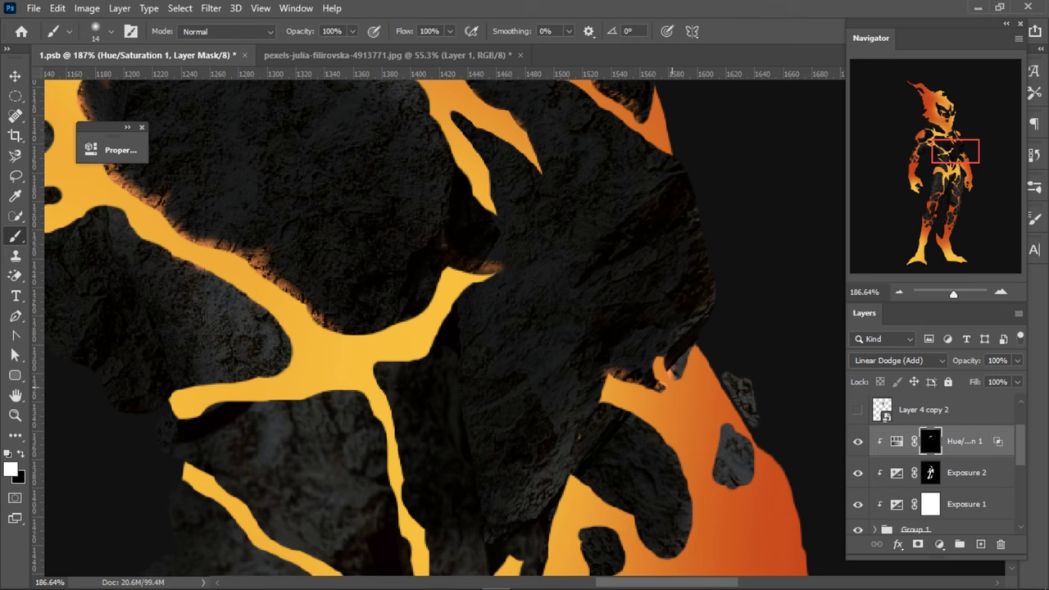
scroll(665, 381, down, 1)
drag(726, 401, 725, 458)
scroll(724, 442, down, 2)
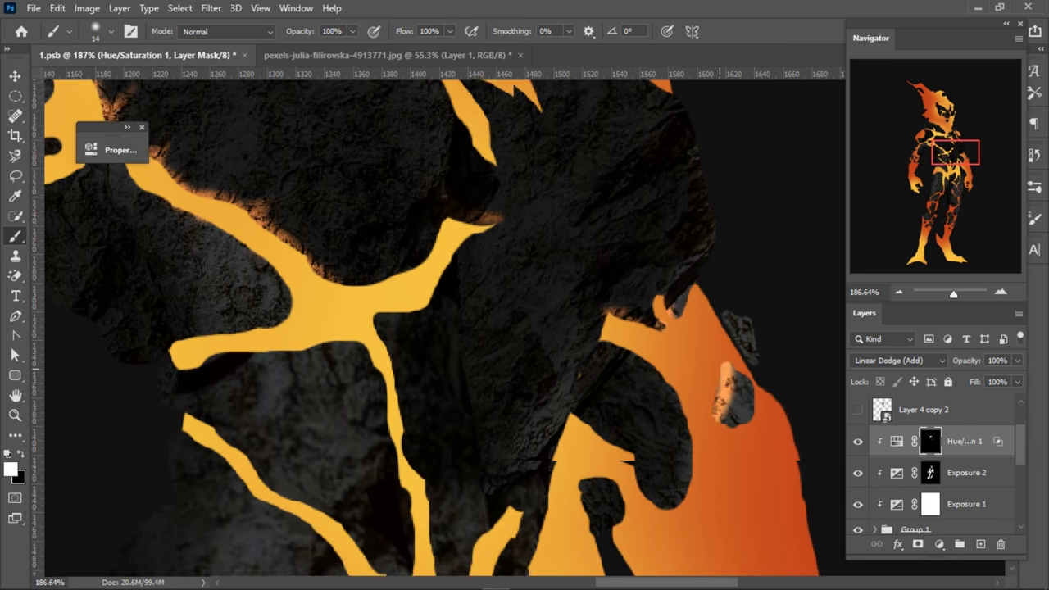
drag(721, 342, 722, 385)
drag(721, 292, 737, 352)
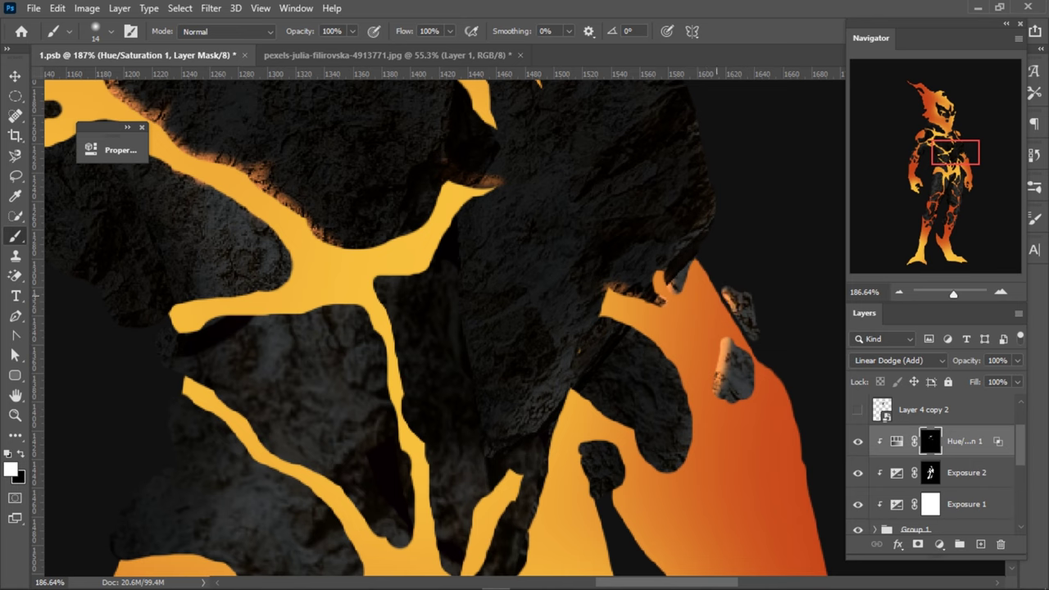
scroll(702, 328, down, 3)
scroll(698, 402, up, 3)
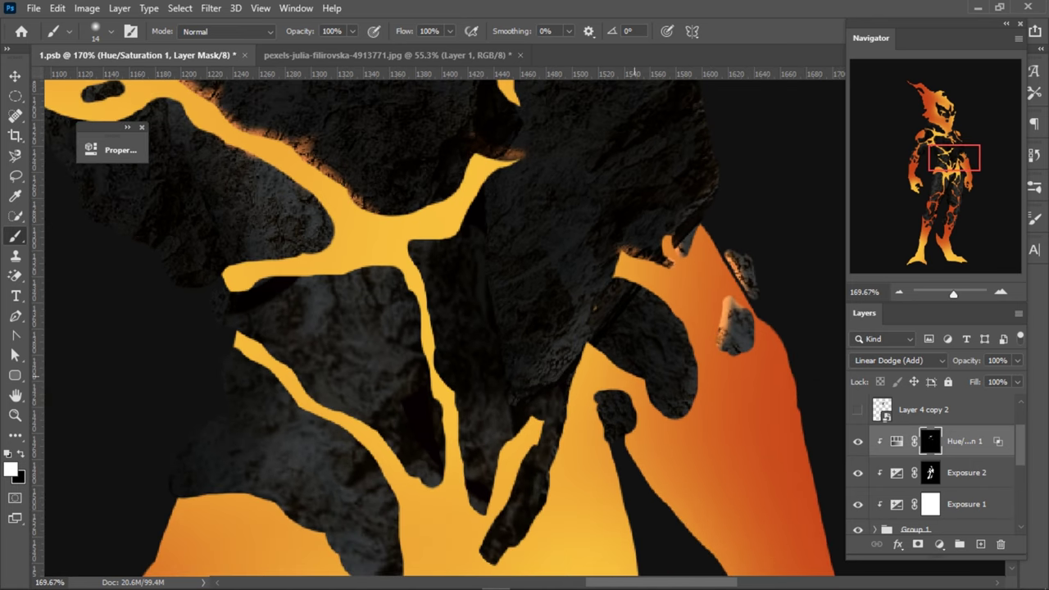
drag(623, 370, 609, 351)
- Brighten and extend the glow down the rock edge, undoing the top-edge stroke
key(x)
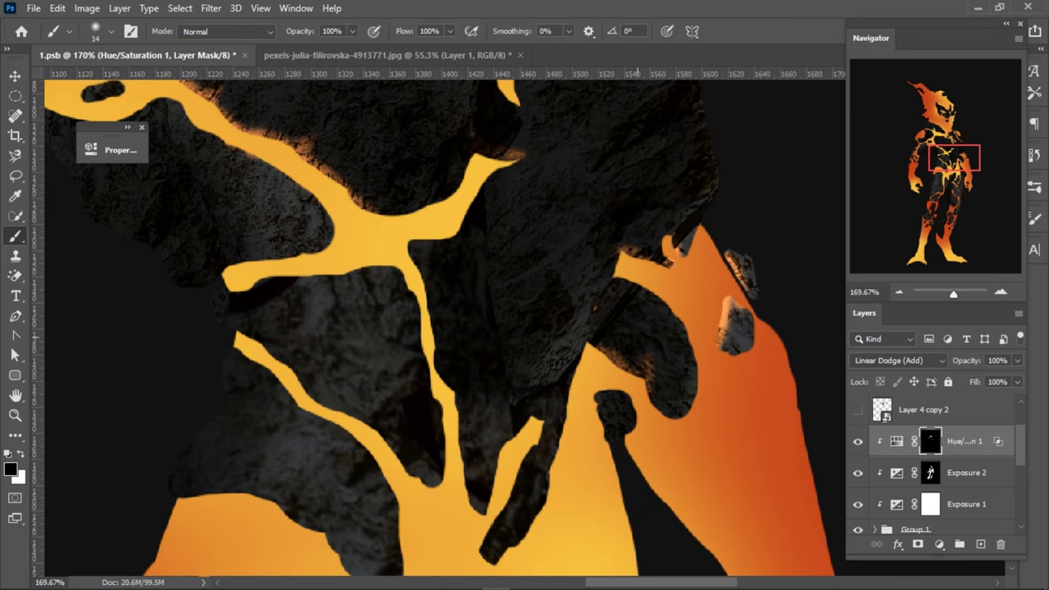
key(x)
drag(667, 414, 656, 390)
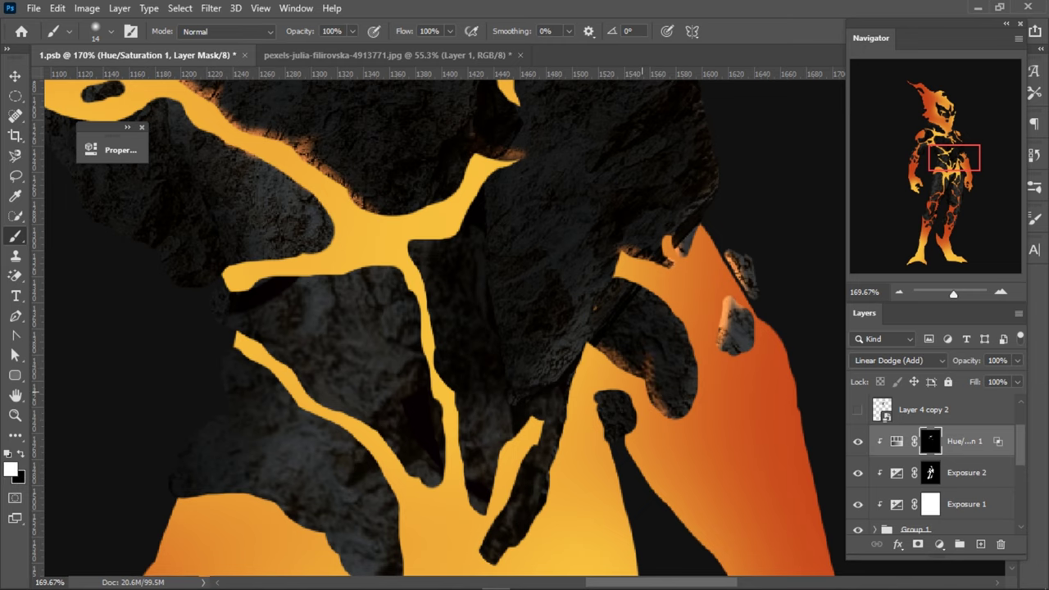
scroll(604, 328, down, 2)
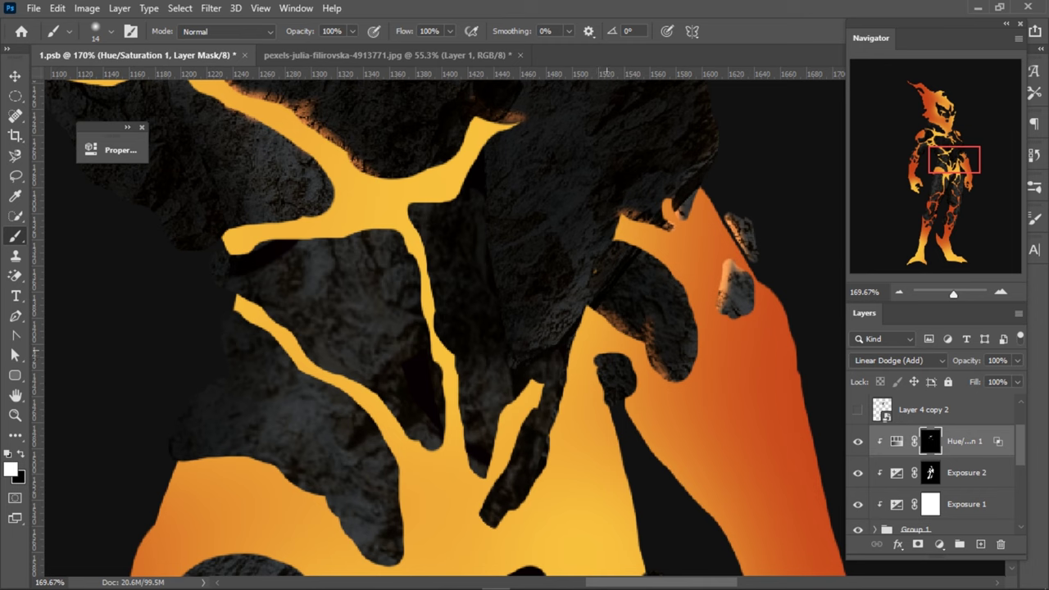
drag(605, 359, 628, 357)
key(ctrl+z)
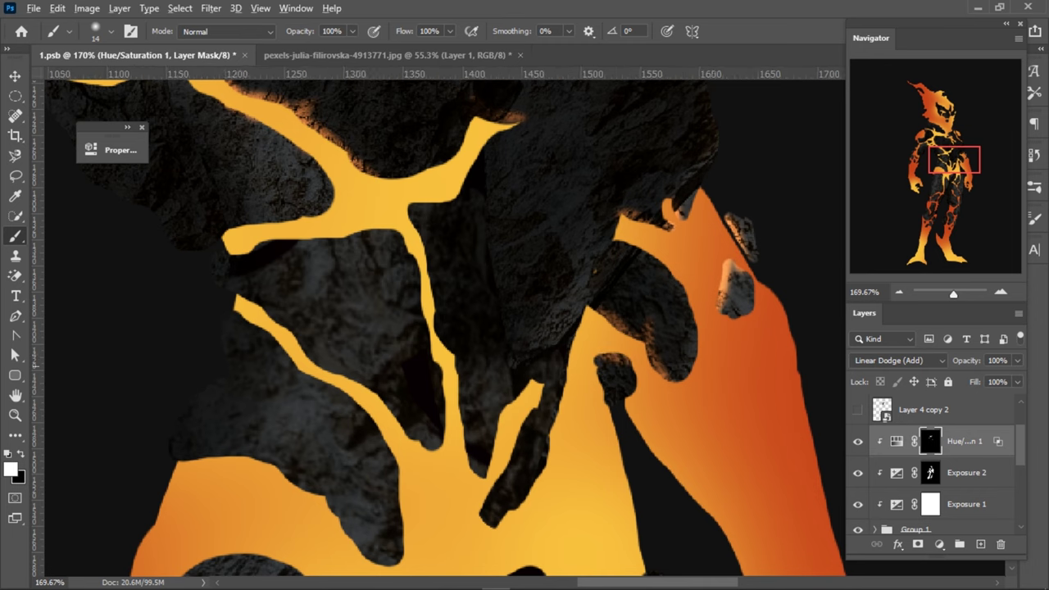
scroll(602, 359, down, 3)
scroll(586, 361, up, 2)
drag(595, 325, 554, 413)
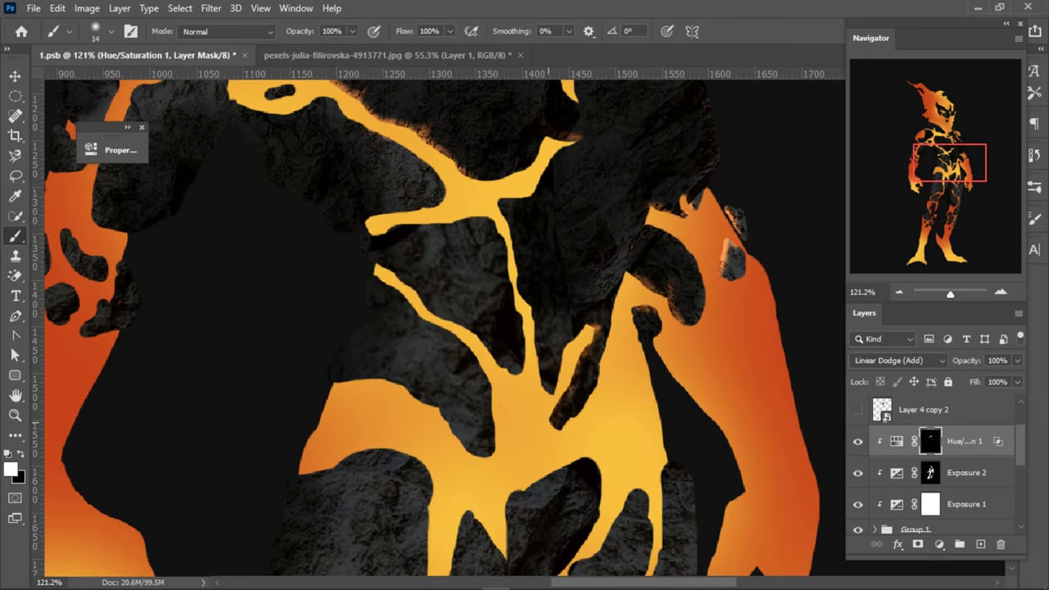
drag(592, 339, 566, 406)
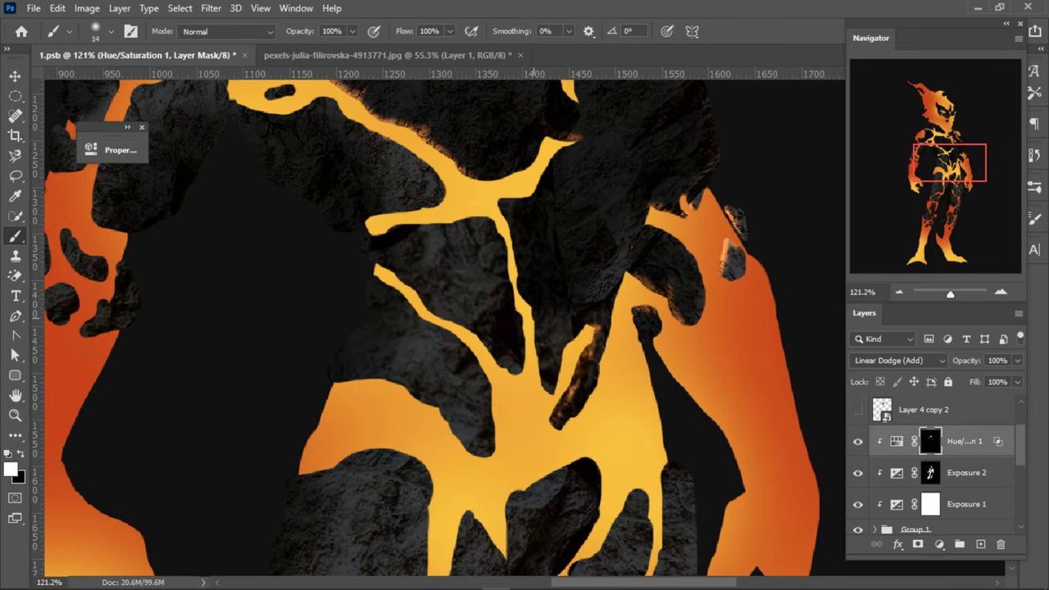
- Paint glow down further rock edges and along the rock above the lava branch
drag(500, 200, 511, 258)
drag(531, 308, 546, 390)
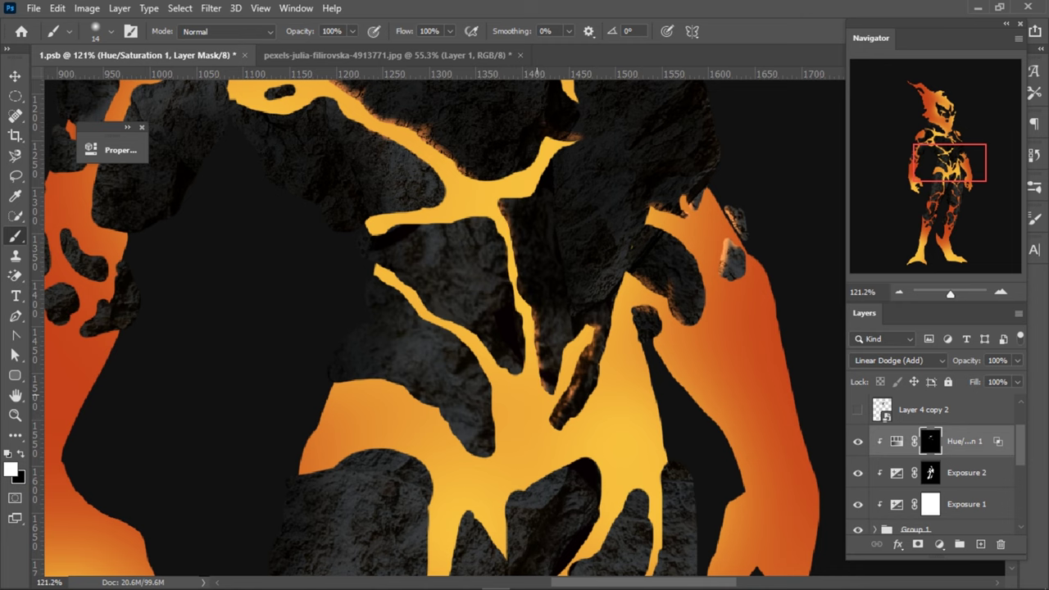
scroll(439, 254, up, 3)
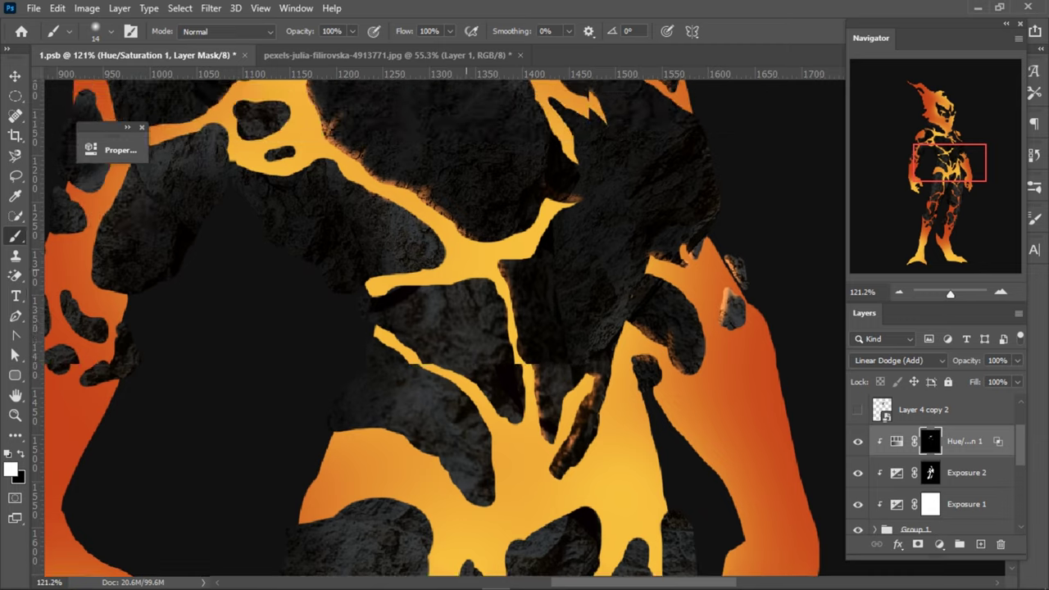
drag(348, 281, 453, 262)
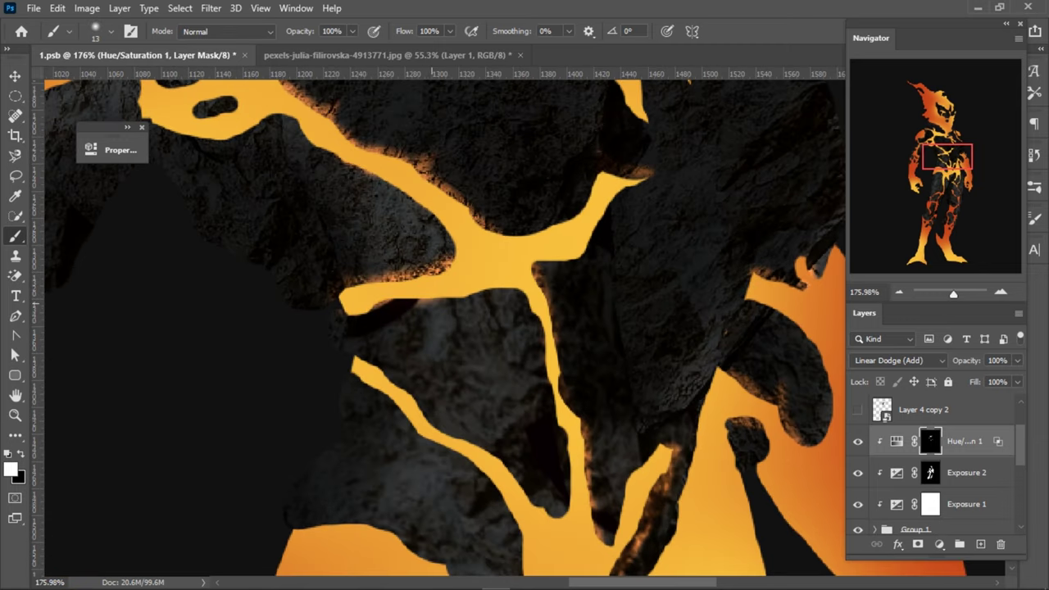
key(x)
key(x)
mouse_move(418, 303)
mouse_down()
mouse_move(517, 295)
mouse_move(434, 301)
mouse_up()
key(x)
- Reveal glow along the lava edge down the rock and along the lower rock edge
scroll(459, 303, down, 1)
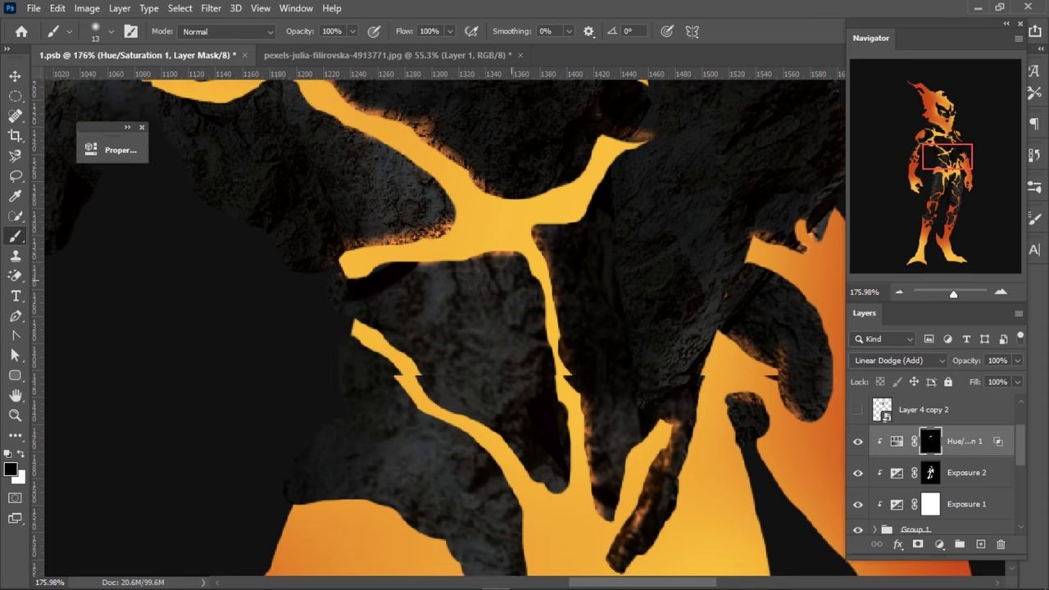
scroll(518, 271, down, 1)
key(x)
click(390, 290)
mouse_move(405, 305)
mouse_down()
mouse_move(403, 283)
mouse_move(442, 361)
mouse_move(491, 359)
mouse_move(561, 430)
mouse_up()
key(x)
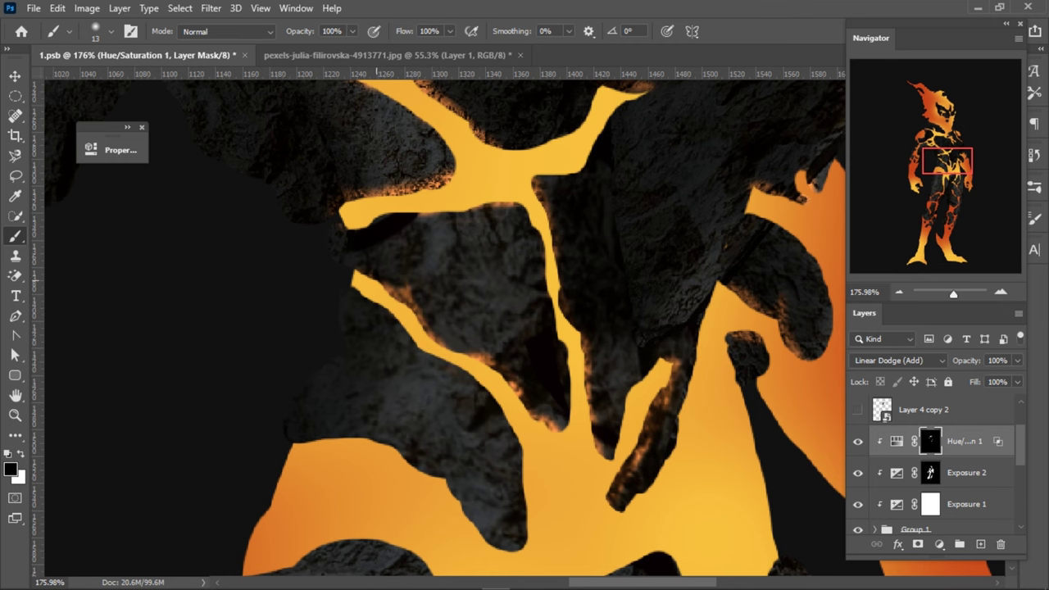
scroll(358, 311, down, 2)
scroll(358, 311, down, 2)
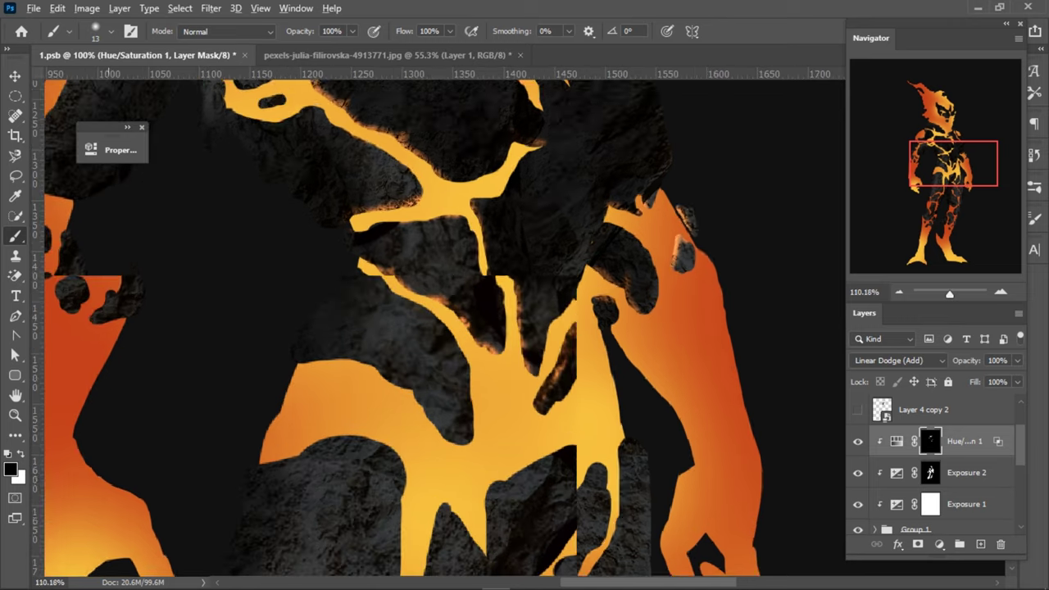
scroll(450, 352, up, 2)
key(x)
mouse_move(301, 358)
mouse_down()
mouse_move(362, 357)
mouse_move(456, 445)
mouse_up()
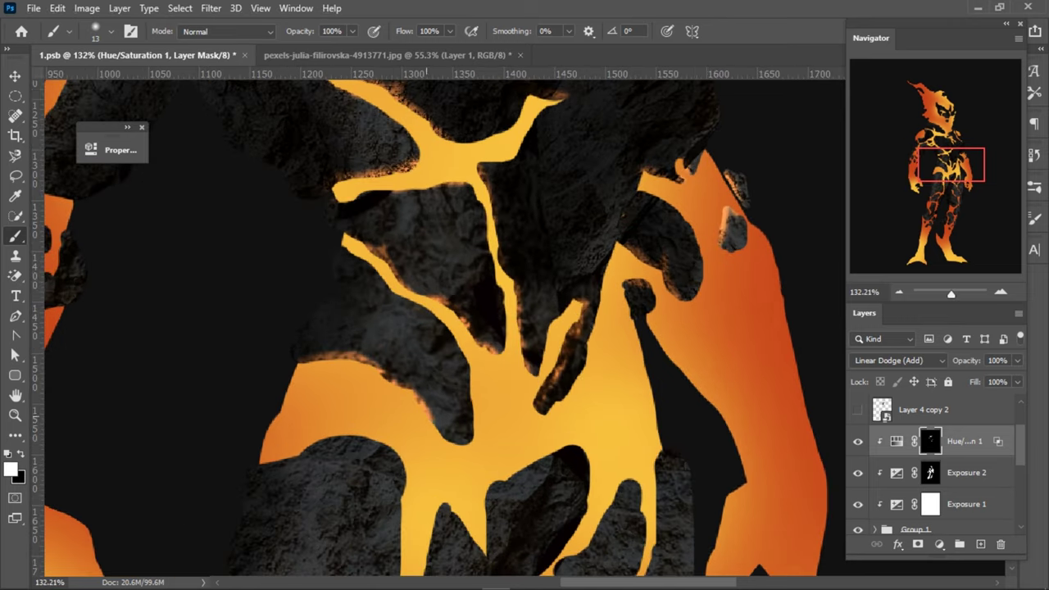
- Zoom in on the lava streak at the figure's right chest edge
scroll(456, 444, down, 1)
scroll(483, 442, down, 4)
scroll(484, 442, down, 3)
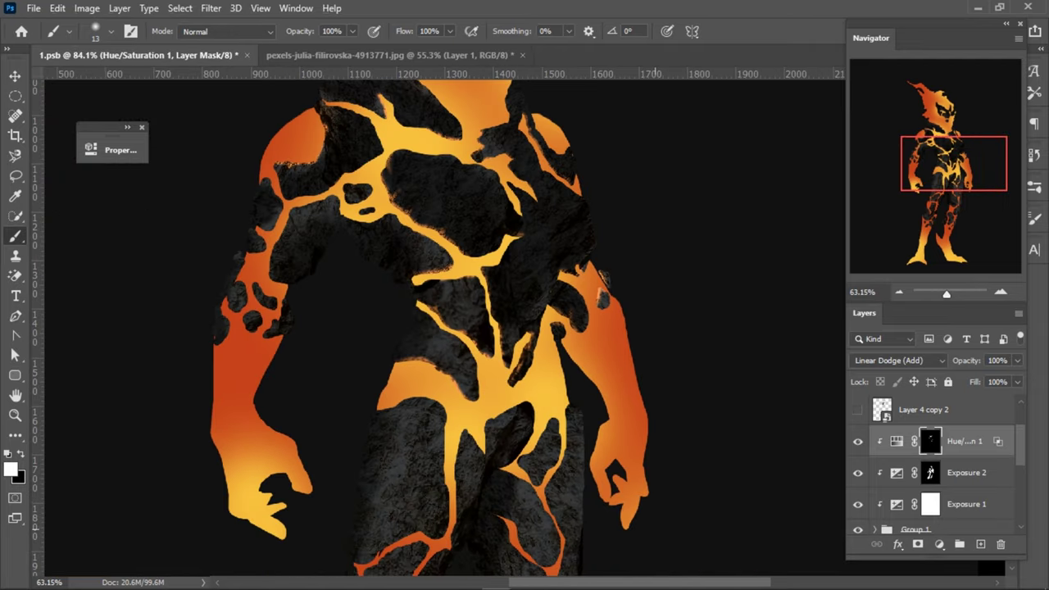
scroll(484, 442, down, 2)
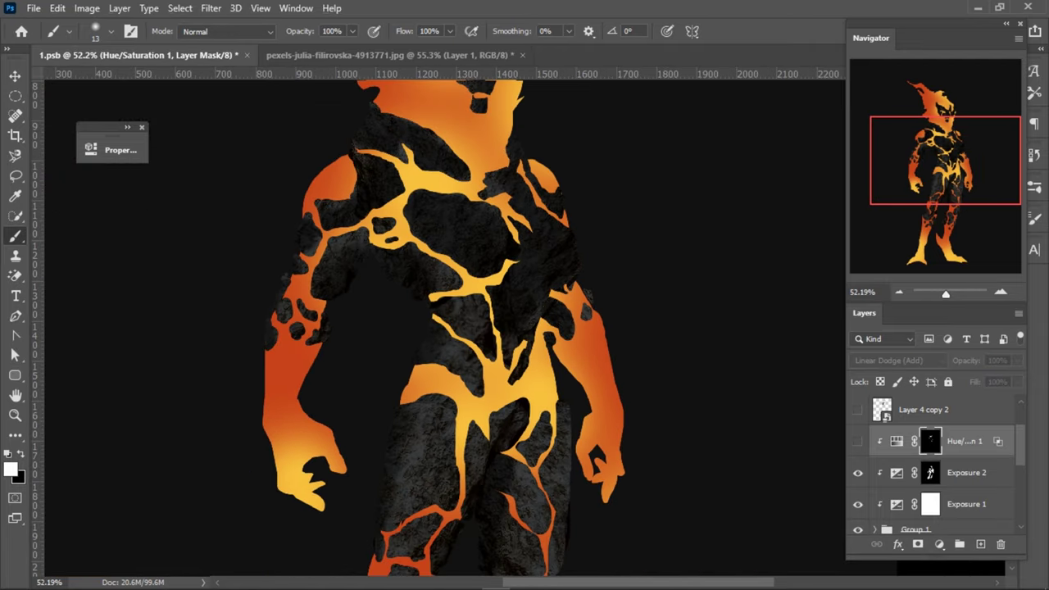
scroll(547, 90, up, 1)
scroll(500, 372, up, 4)
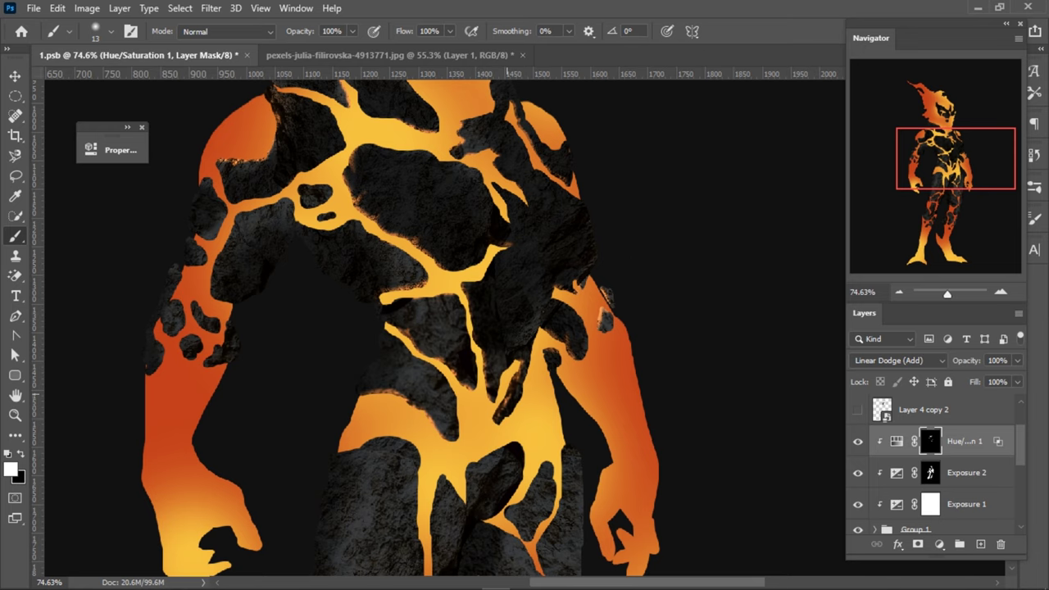
scroll(501, 372, up, 2)
scroll(501, 372, up, 1)
key(x)
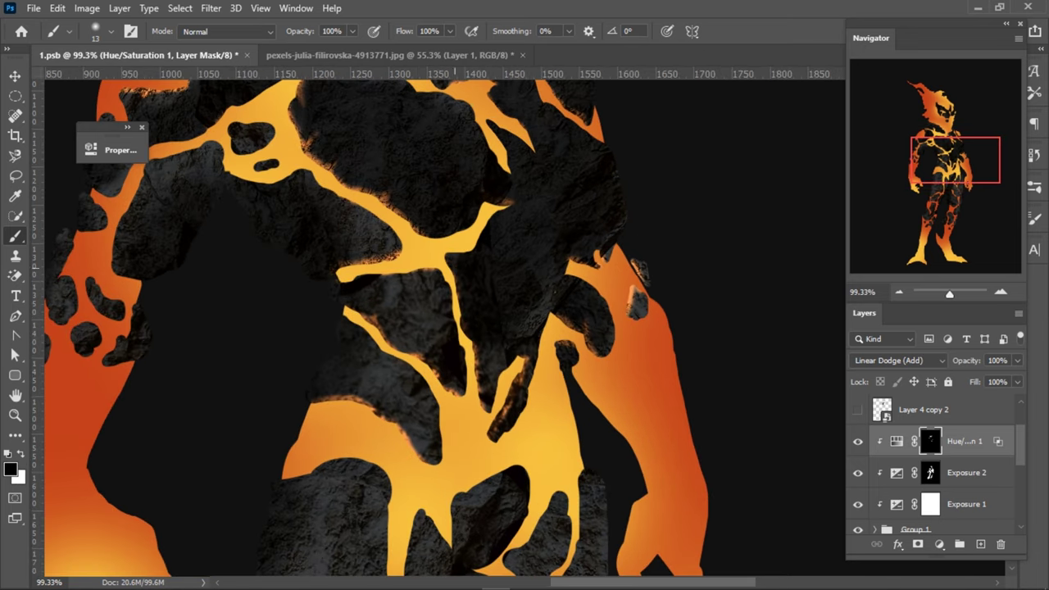
scroll(443, 328, down, 2)
scroll(443, 328, down, 2)
scroll(442, 327, up, 3)
scroll(442, 328, up, 1)
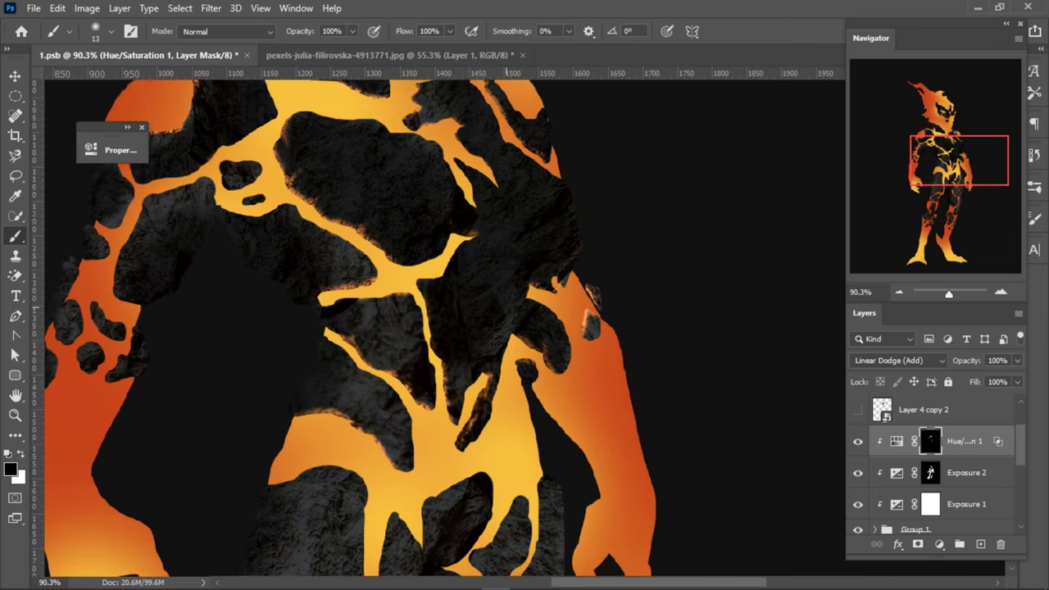
scroll(508, 163, up, 2)
- Paint white on the Hue/Saturation 1 mask to brighten the orange streak to its tip
right_click(483, 128)
key(Escape)
scroll(482, 128, up, 1)
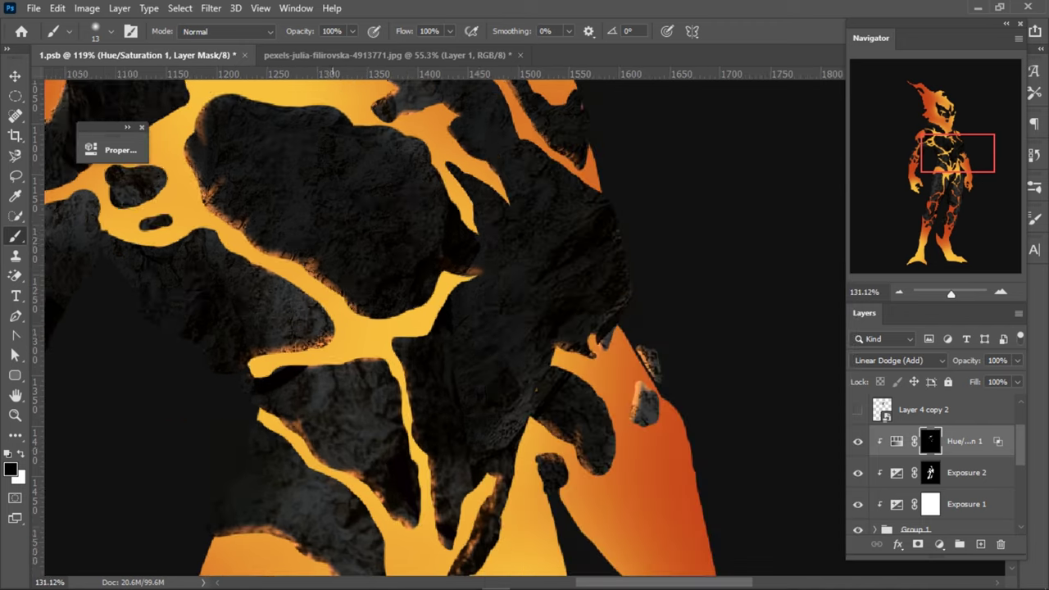
scroll(482, 128, up, 2)
key(x)
drag(448, 168, 488, 253)
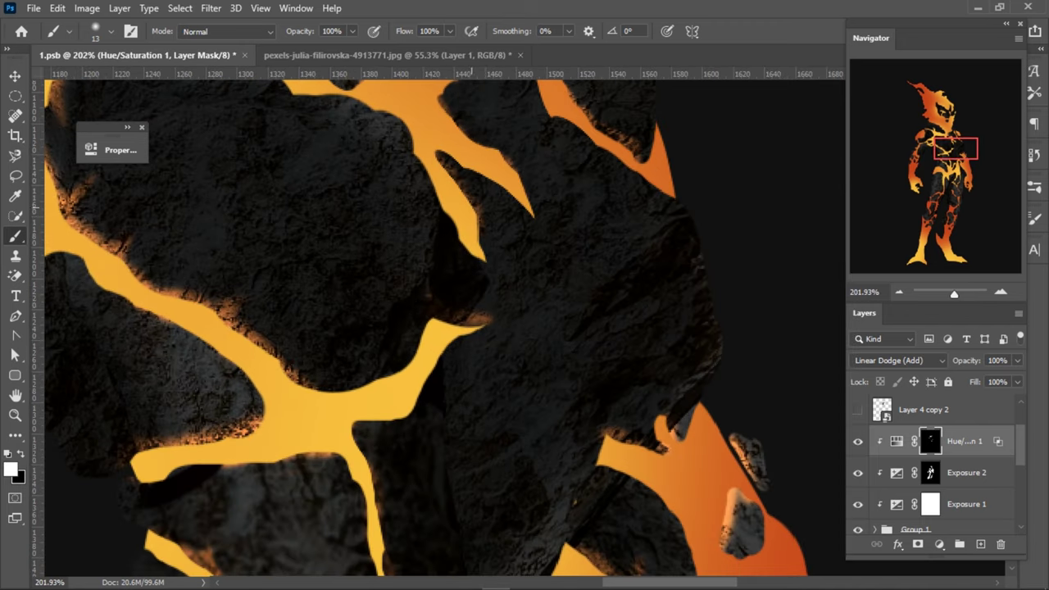
scroll(488, 252, up, 2)
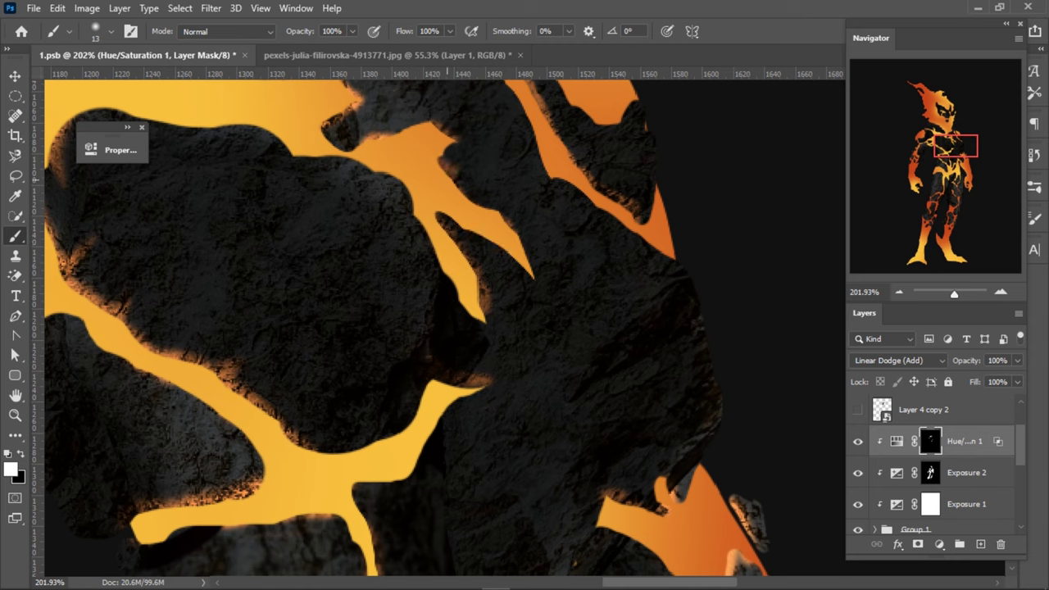
mouse_move(484, 207)
mouse_down()
mouse_move(523, 242)
mouse_move(542, 285)
mouse_up()
- Review the brightened streak while toggling the mask paint between black and white
key(x)
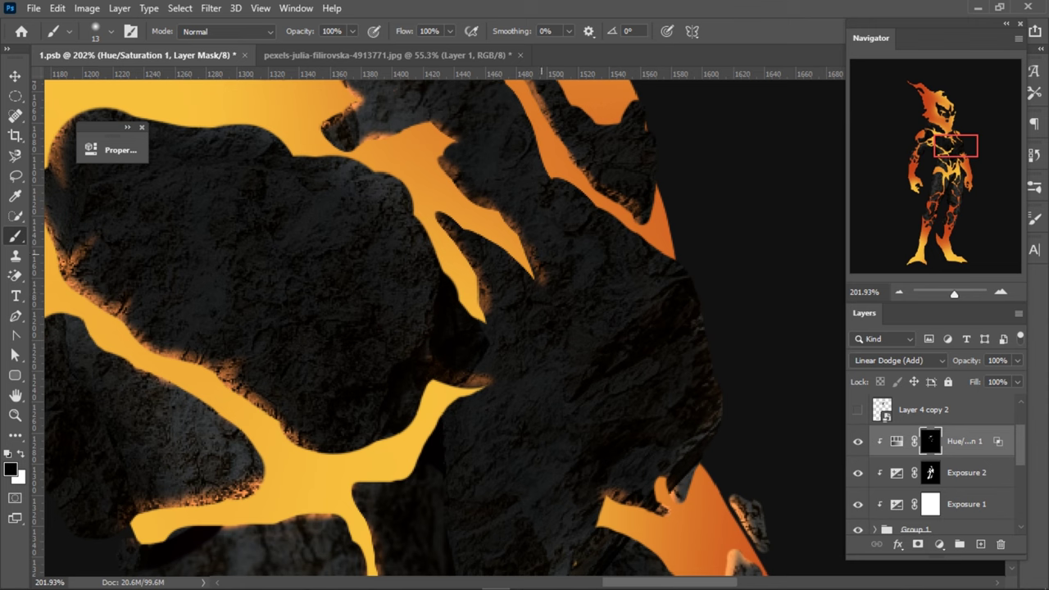
scroll(443, 328, down, 2)
scroll(442, 328, down, 1)
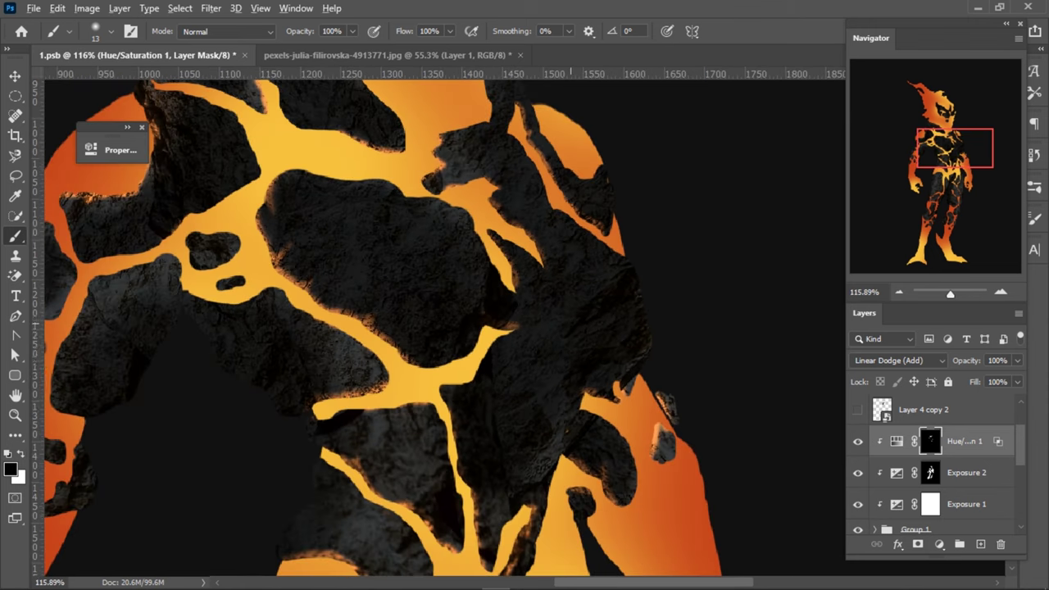
scroll(443, 328, down, 1)
scroll(482, 312, down, 1)
scroll(385, 328, up, 1)
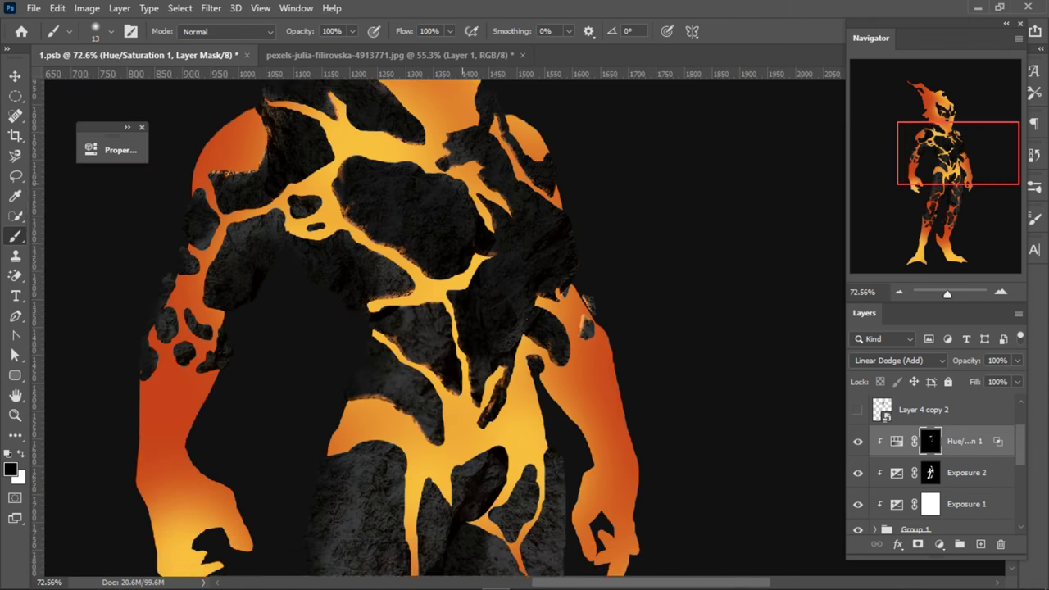
scroll(235, 230, up, 6)
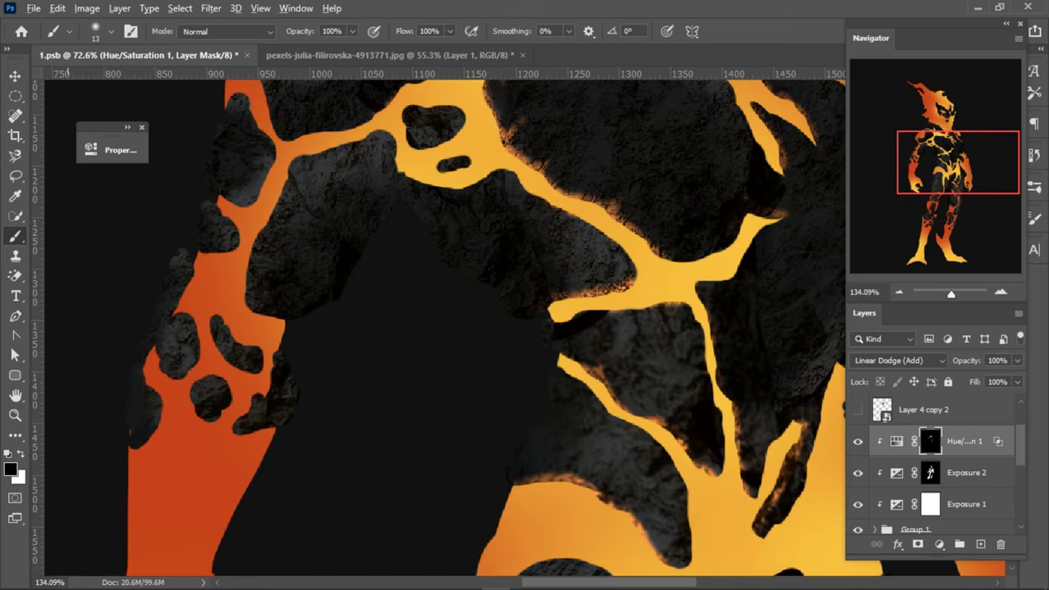
scroll(235, 230, up, 2)
key(x)
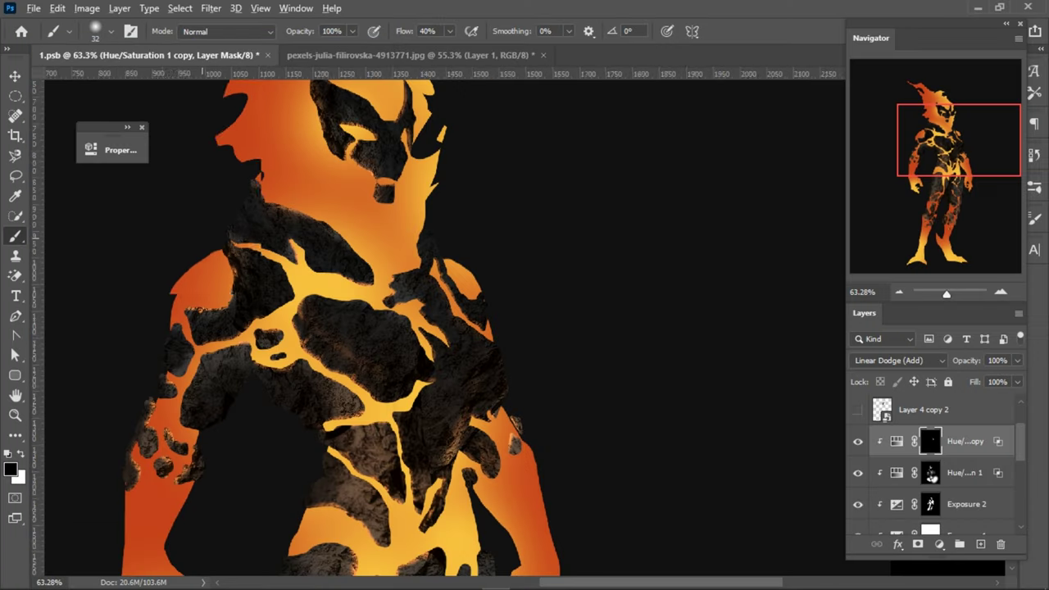
- Paint white on the Hue/Saturation copy mask over a rock patch and above the eye
scroll(258, 287, up, 2)
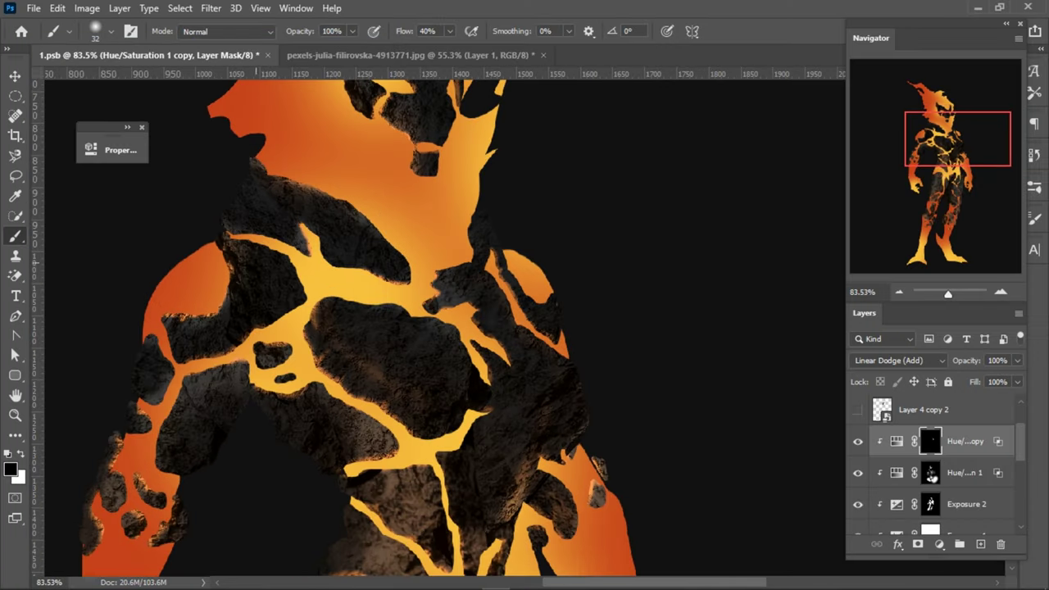
key(x)
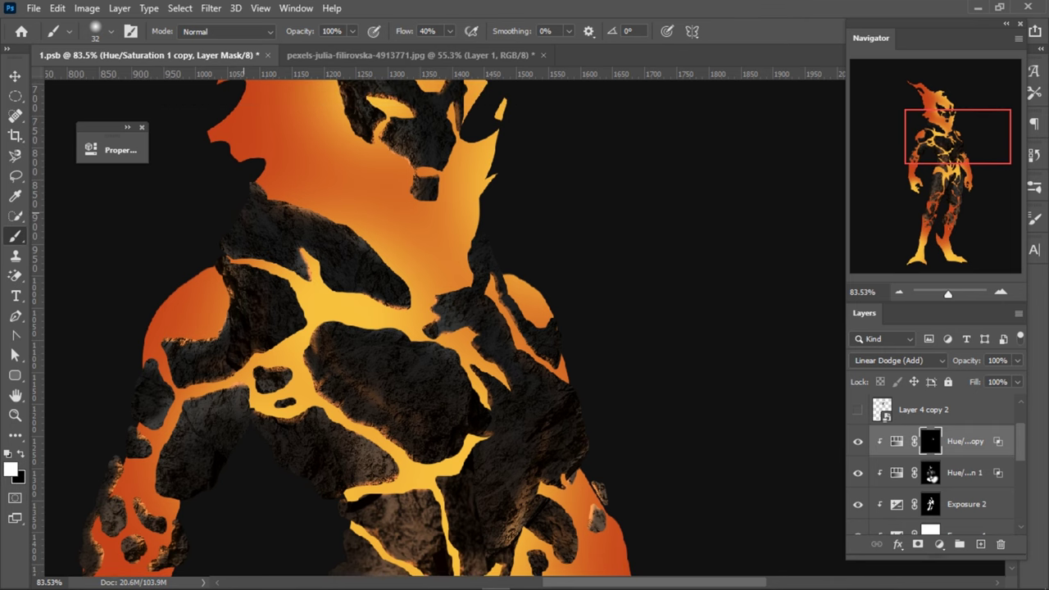
drag(278, 215, 236, 230)
scroll(393, 270, down, 3)
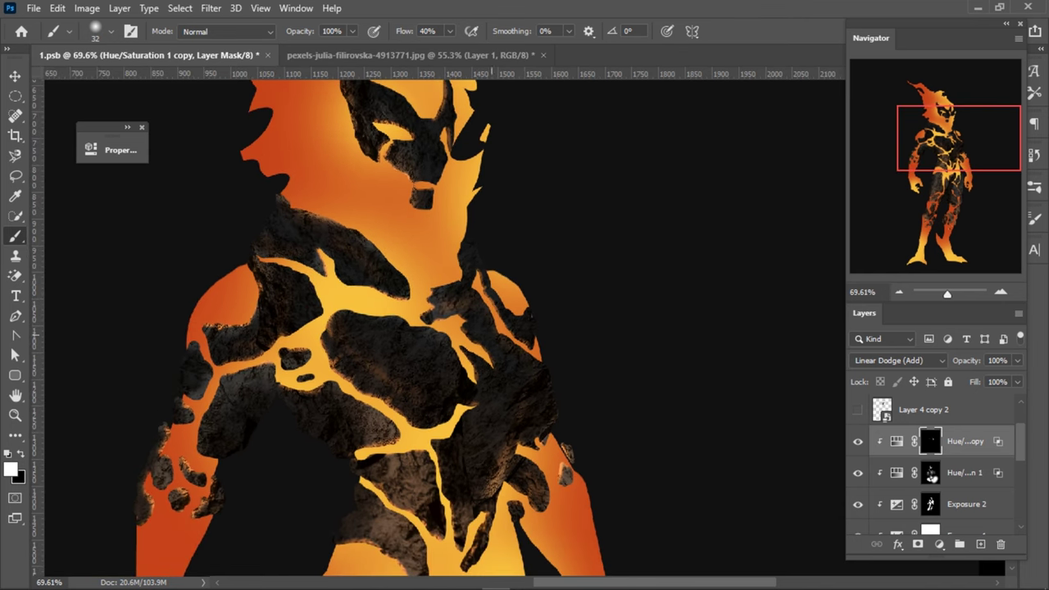
scroll(492, 344, down, 2)
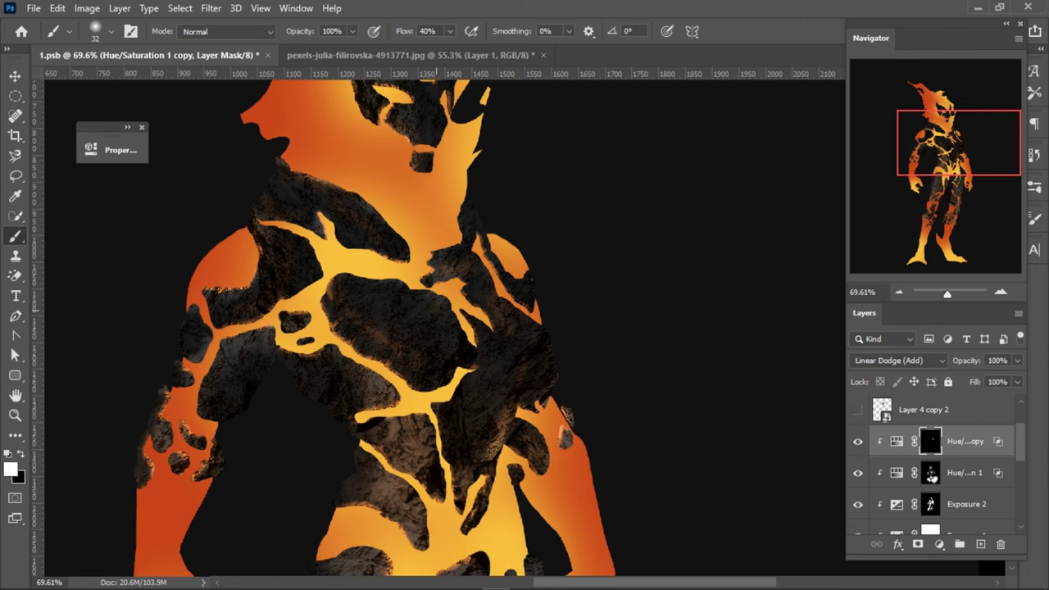
scroll(492, 328, down, 2)
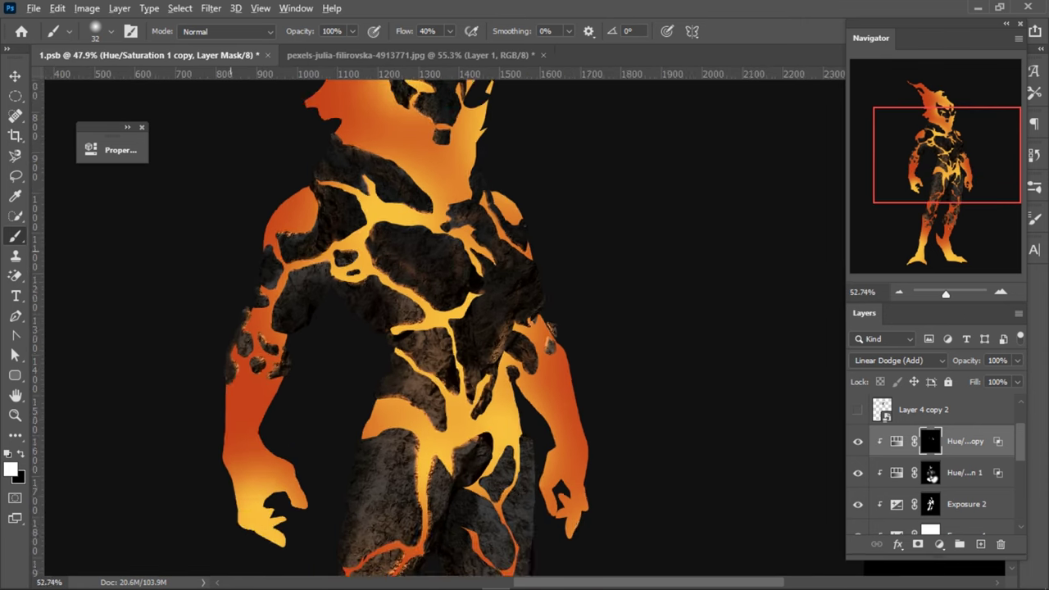
scroll(275, 255, up, 2)
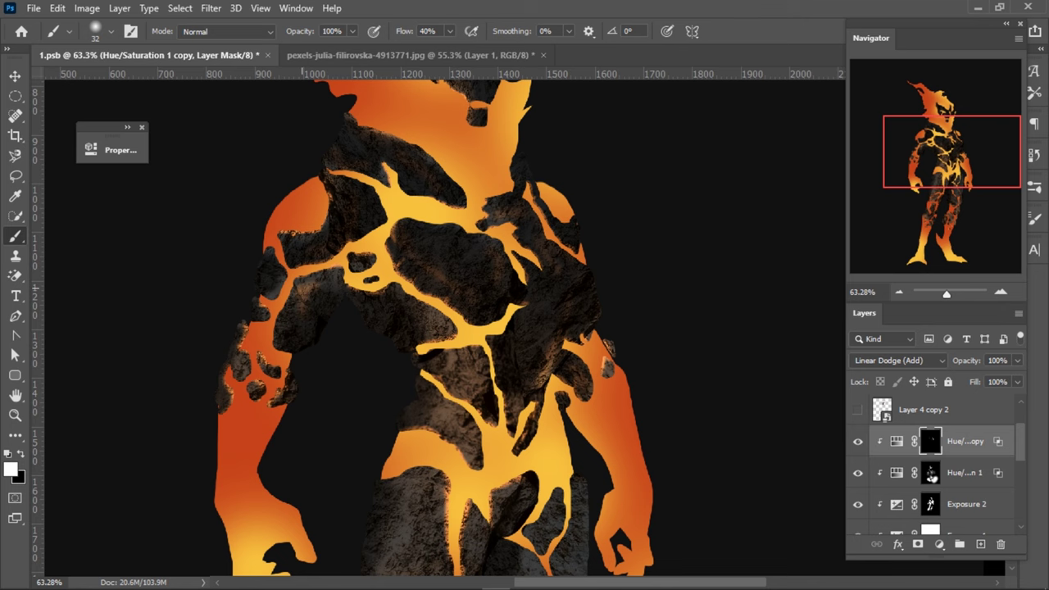
scroll(409, 328, down, 2)
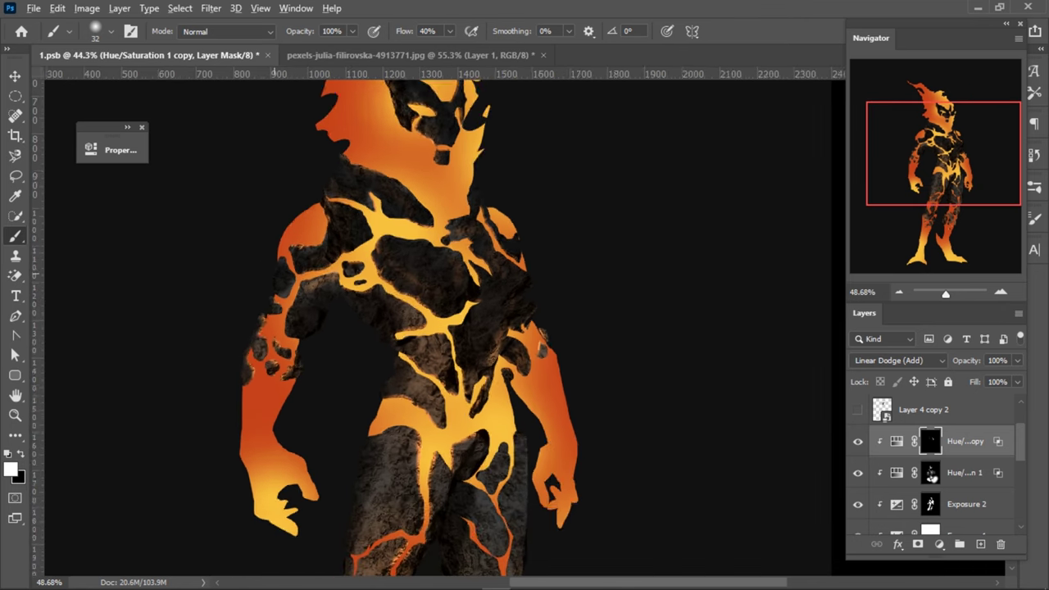
scroll(409, 328, up, 2)
scroll(409, 328, up, 1)
scroll(270, 98, up, 1)
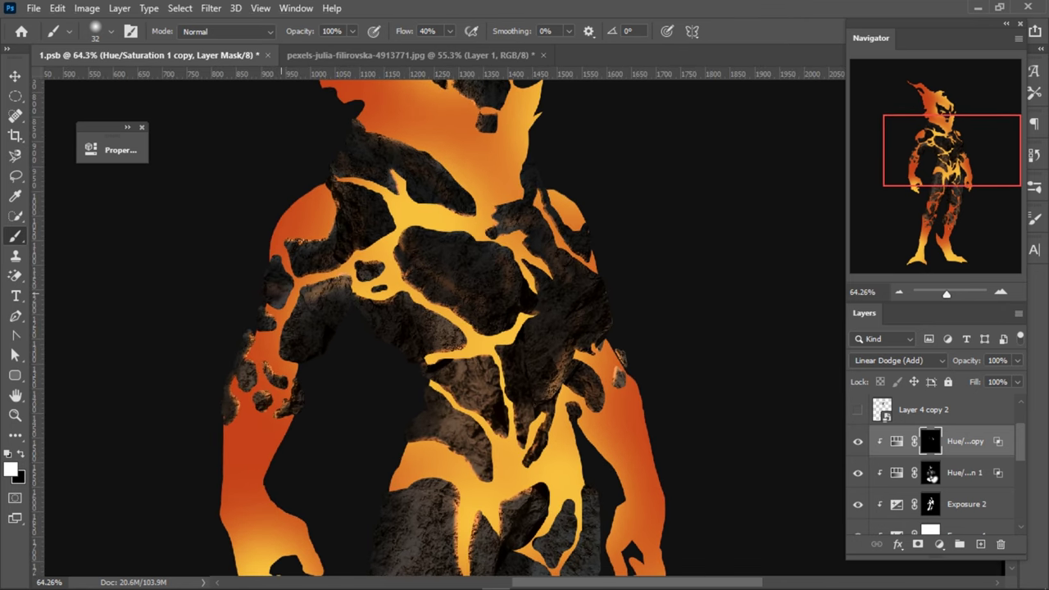
scroll(442, 327, up, 1)
scroll(442, 328, up, 2)
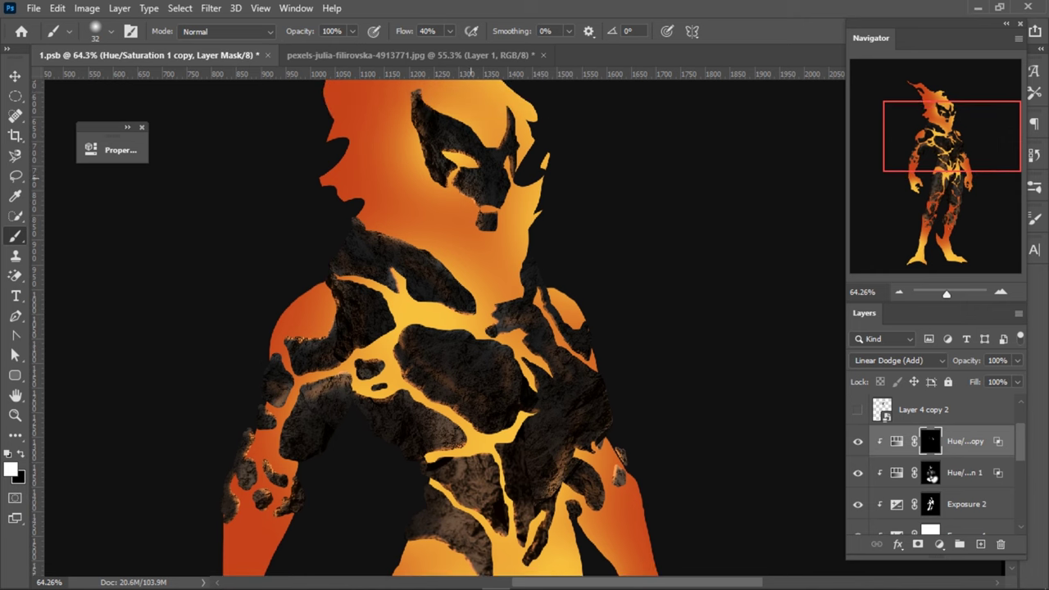
scroll(478, 191, up, 3)
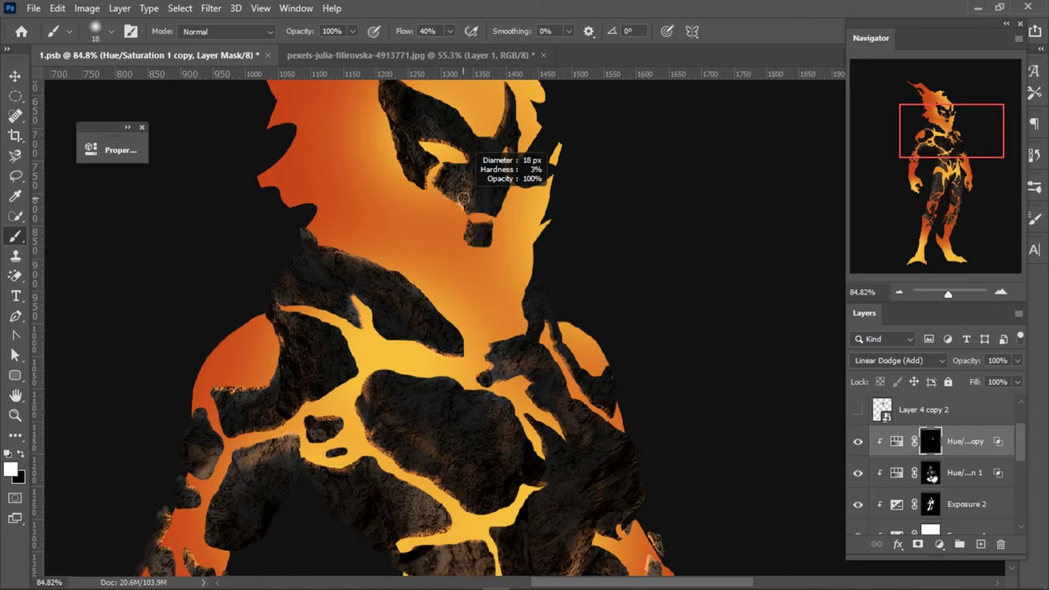
mouse_move(424, 138)
mouse_down()
mouse_move(454, 146)
mouse_move(447, 139)
mouse_up()
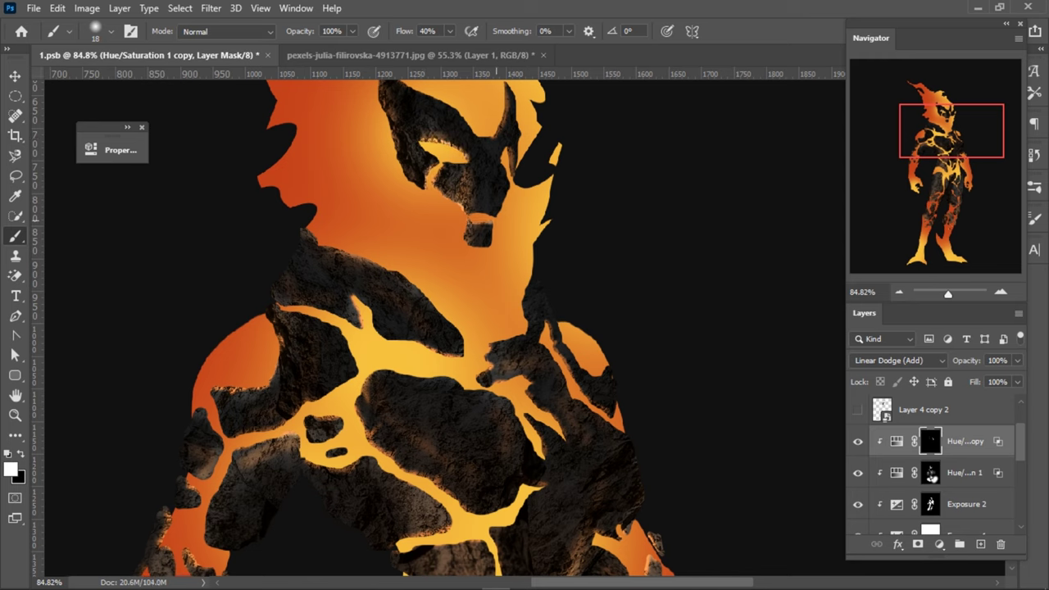
- Resize the brush from 30 px through 134 px and 90 px down to 47 px
key(bracketright)
key(bracketright)
scroll(356, 246, down, 1)
scroll(356, 246, down, 1)
scroll(355, 246, down, 1)
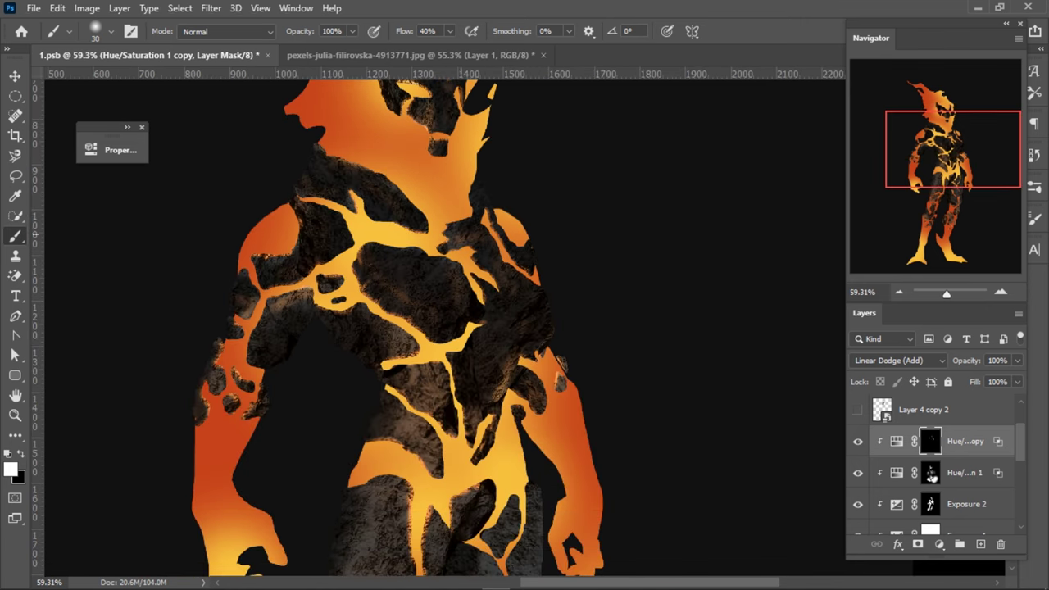
scroll(356, 246, down, 1)
scroll(356, 246, down, 1)
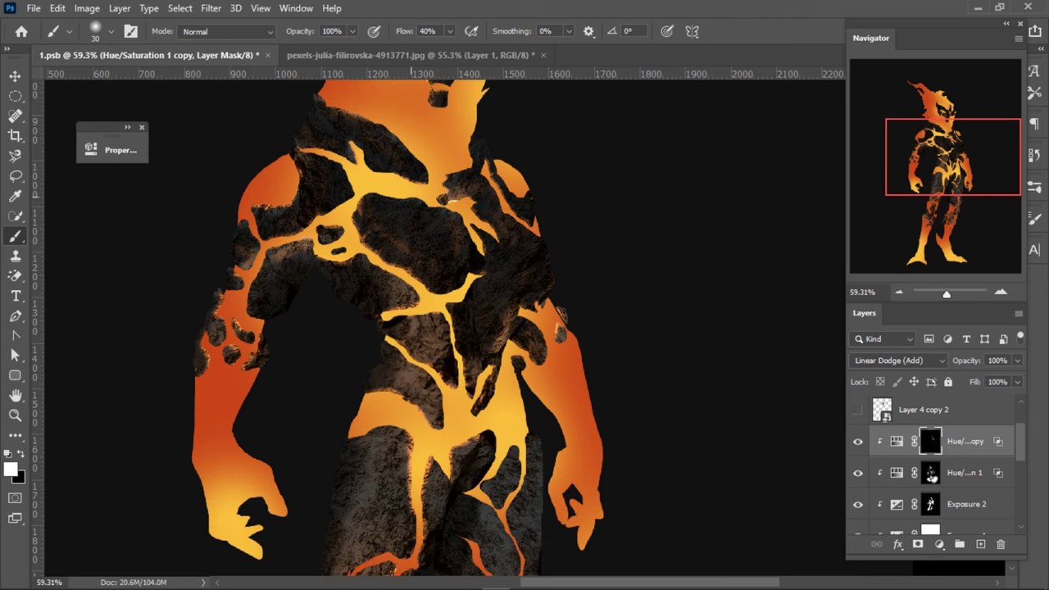
scroll(446, 199, up, 1)
drag(373, 192, 410, 192)
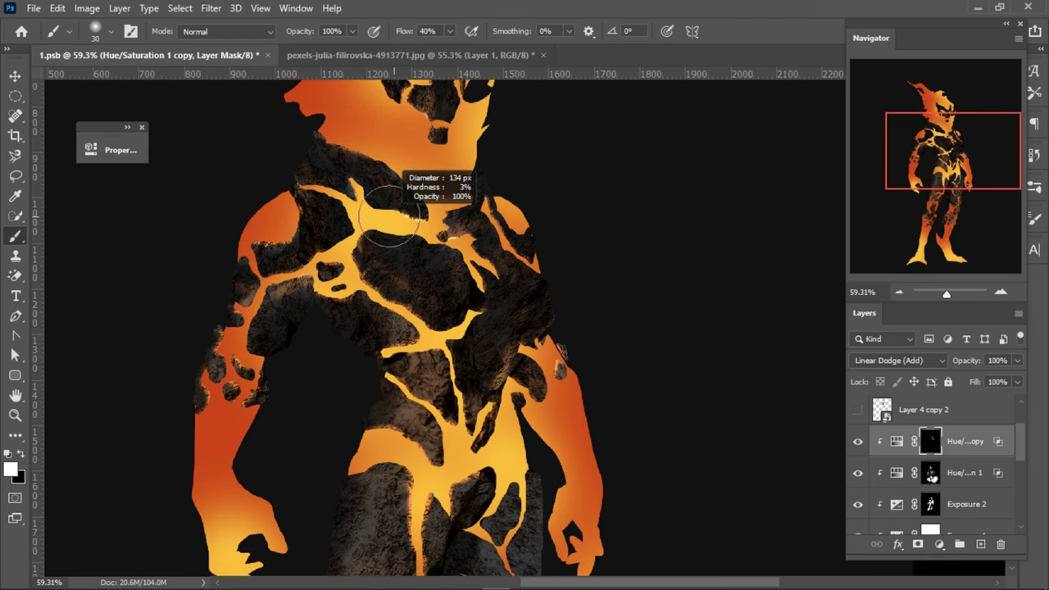
drag(439, 227, 366, 270)
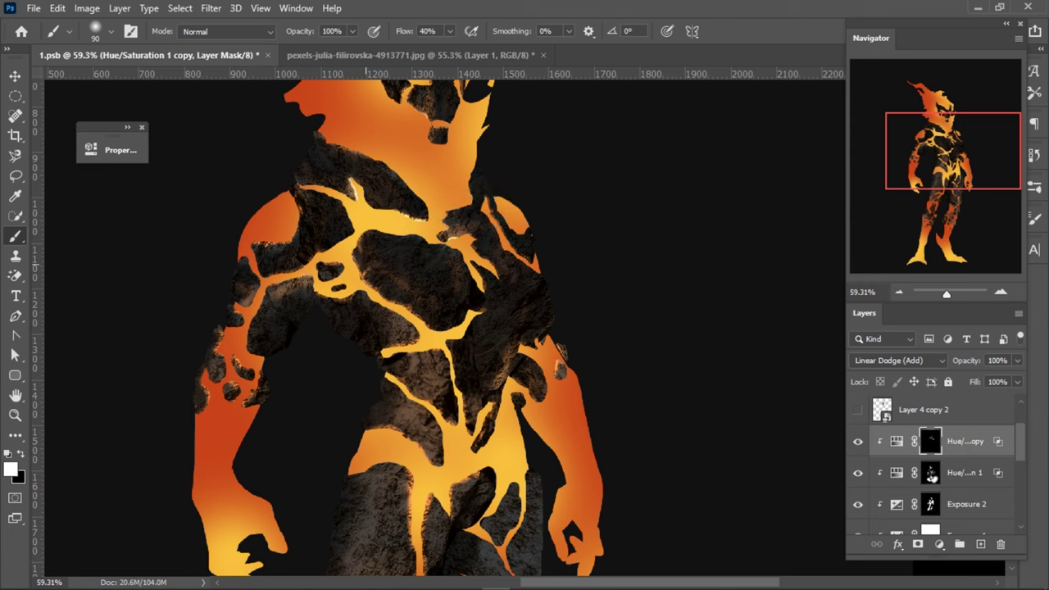
scroll(376, 292, down, 2)
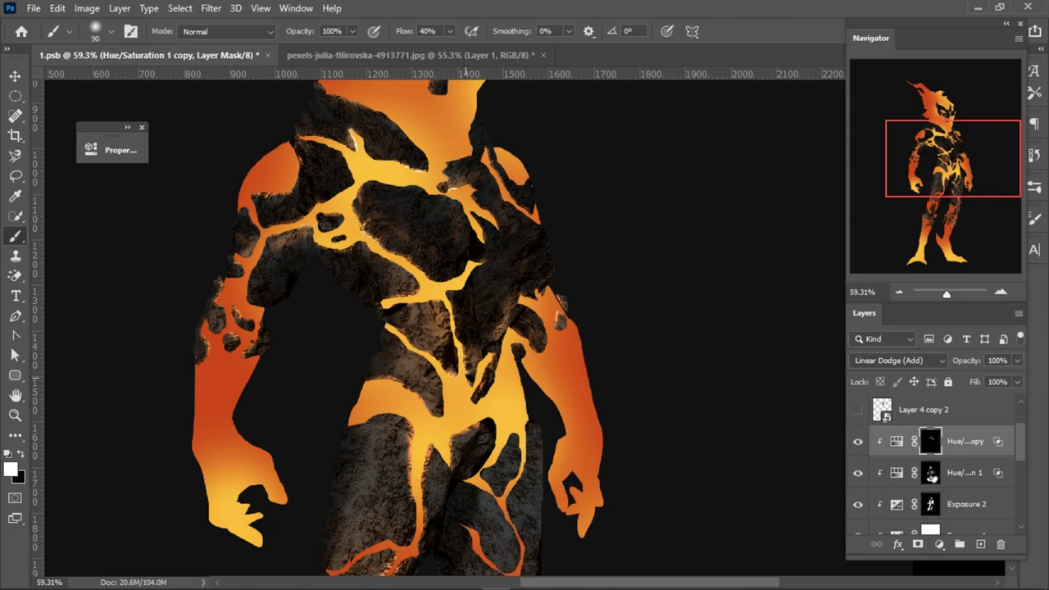
drag(464, 330, 443, 331)
right_click(464, 330)
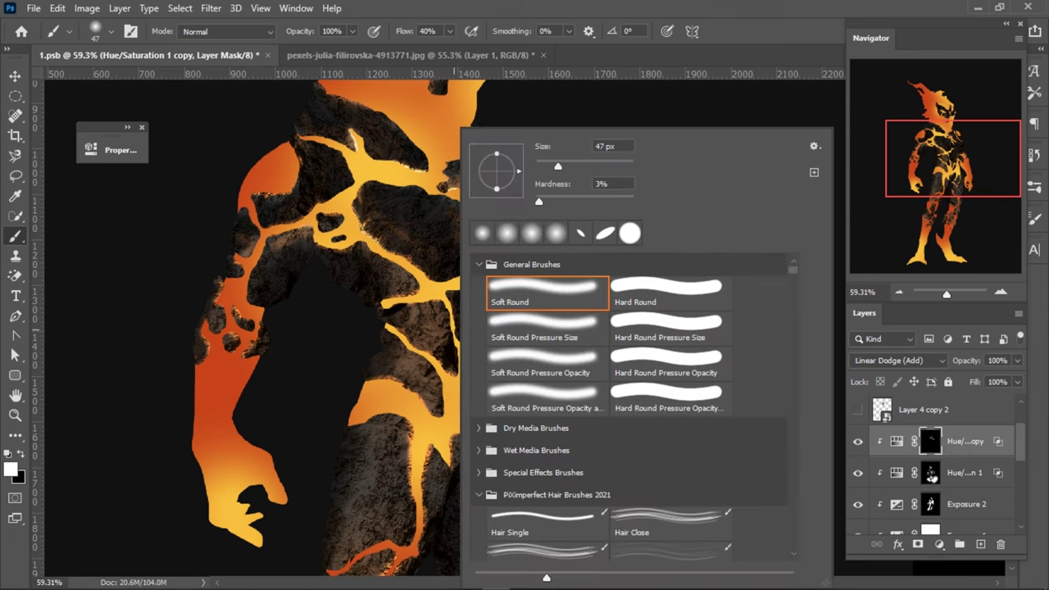
key(Escape)
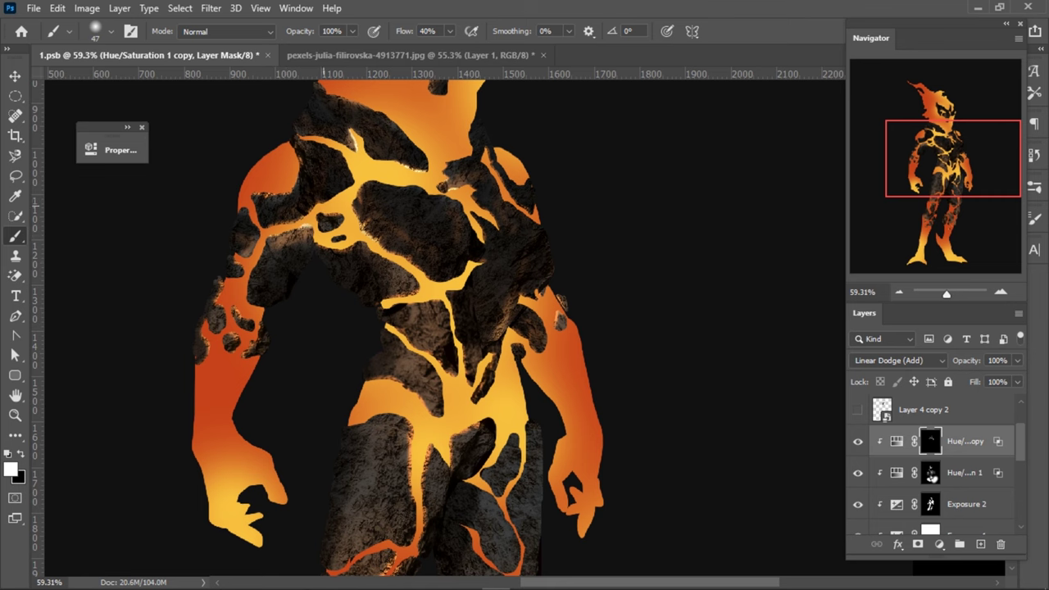
- Paint a faint glow on the lower torso and highlights on the left-leg rock edge
scroll(419, 368, down, 1)
drag(409, 414, 422, 467)
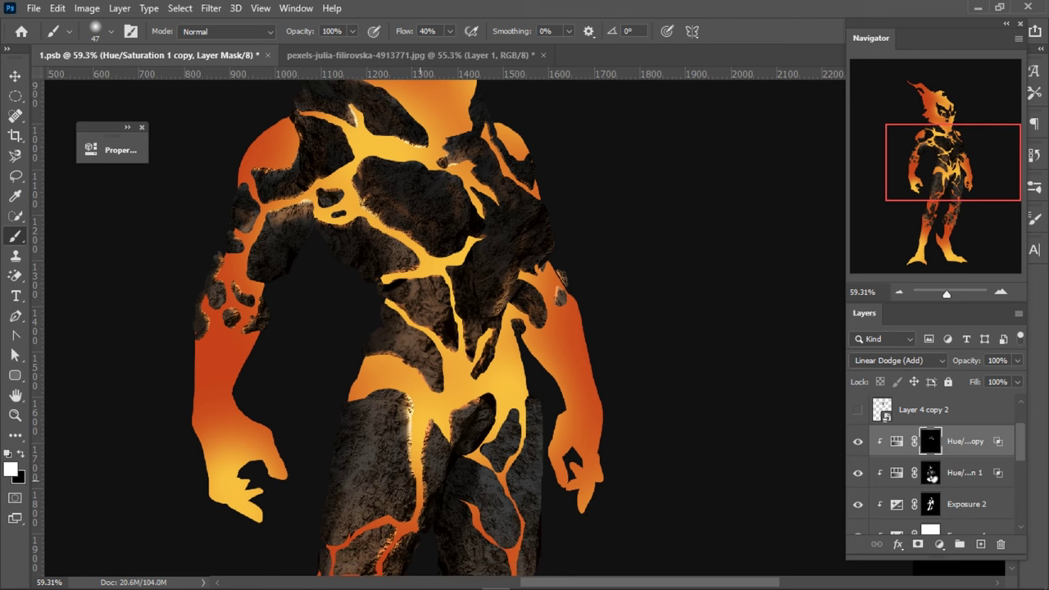
scroll(491, 344, down, 2)
drag(529, 328, 516, 328)
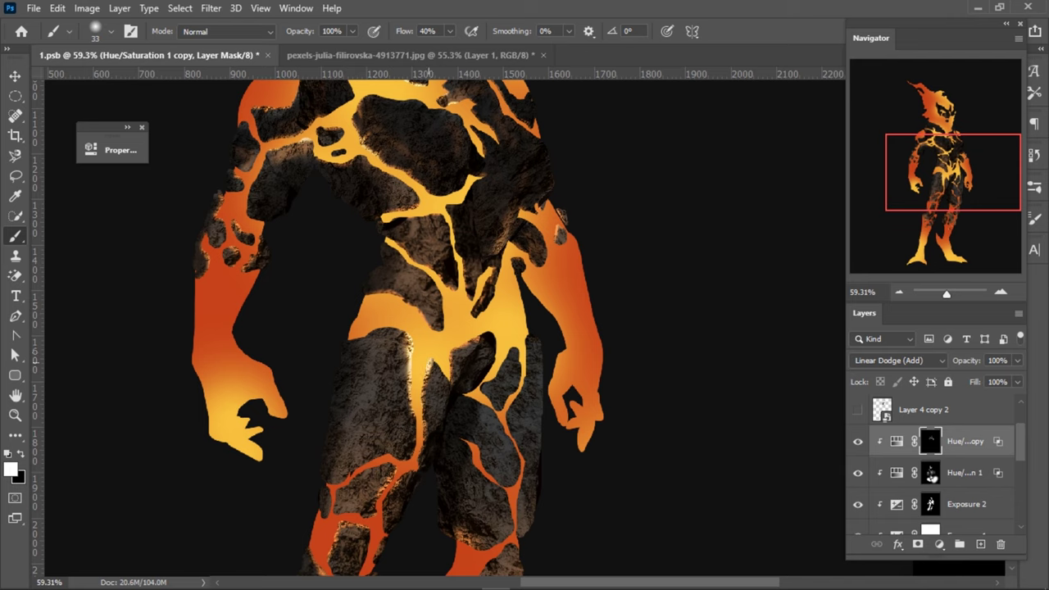
scroll(419, 327, down, 3)
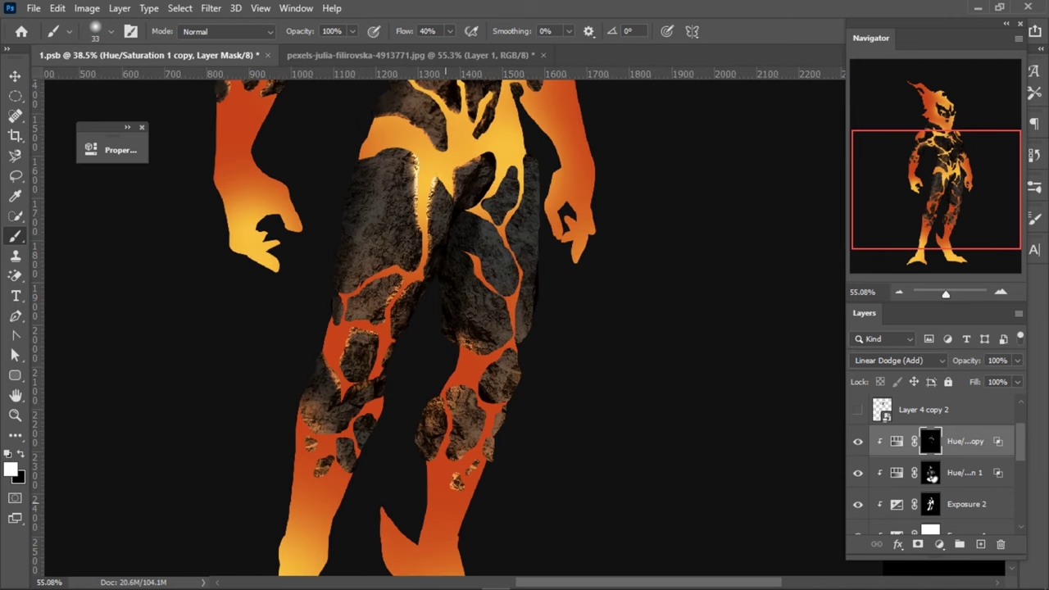
click(455, 481)
click(321, 469)
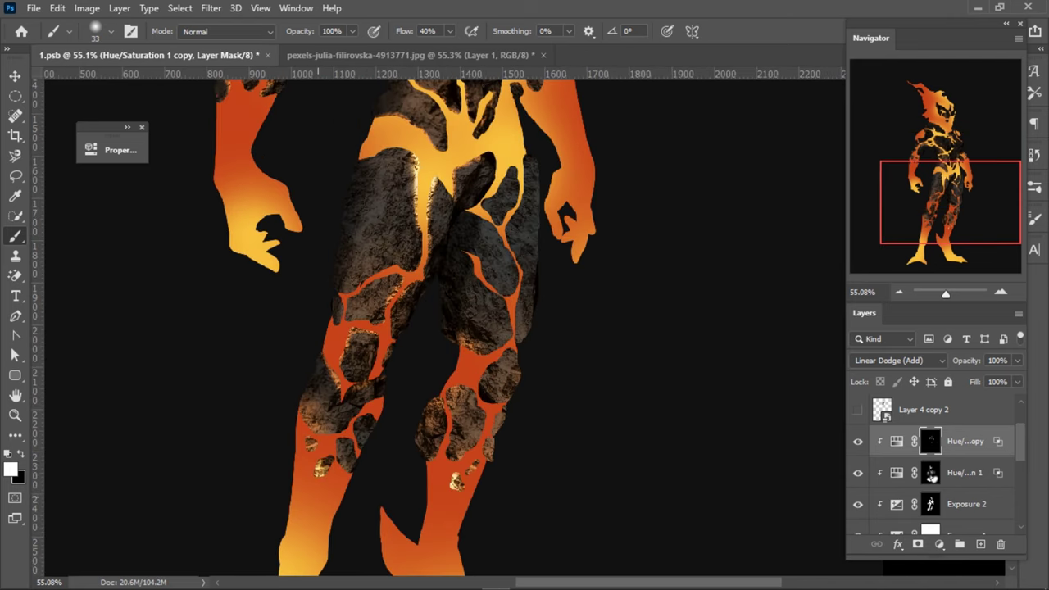
mouse_move(332, 369)
mouse_down()
mouse_move(334, 385)
mouse_move(372, 330)
mouse_up()
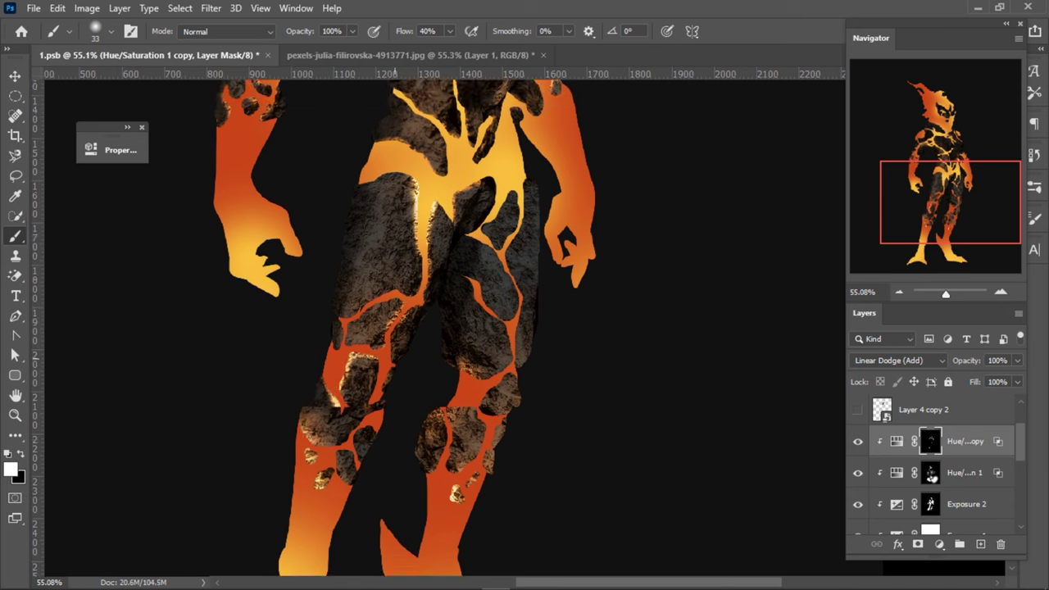
- Brighten the right-leg rock edge, then the hip rock's right edge on the Hue/Saturation 1 mask
scroll(372, 329, up, 3)
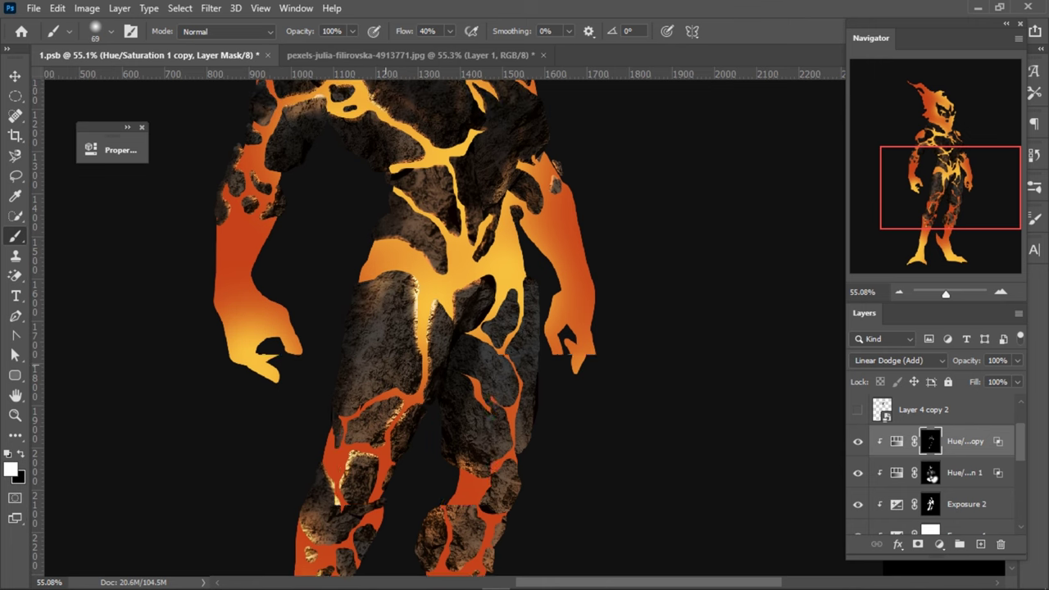
scroll(375, 259, up, 2)
scroll(567, 301, down, 1)
drag(496, 270, 514, 301)
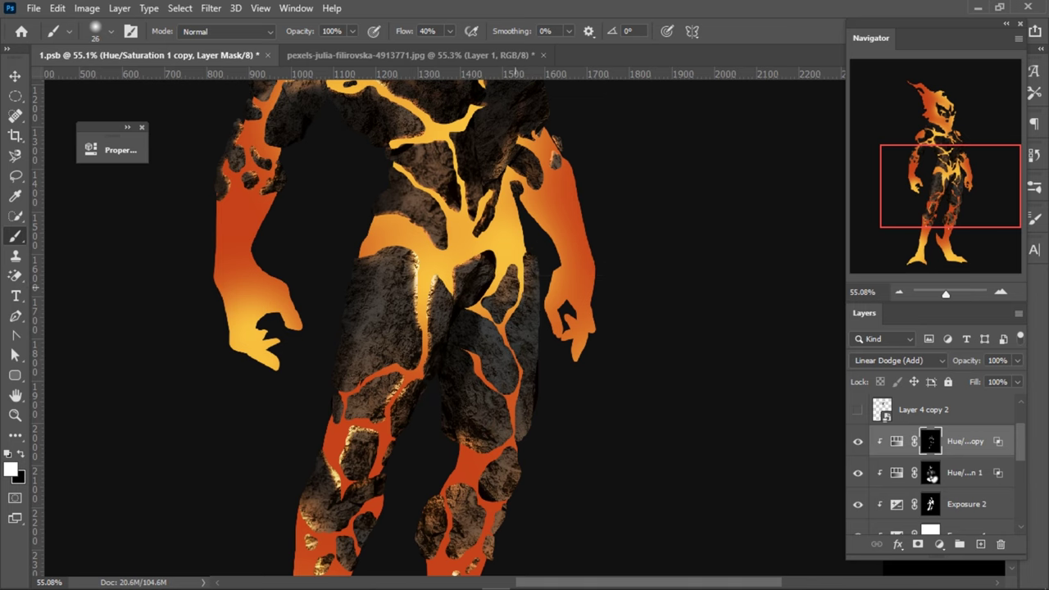
scroll(564, 311, up, 2)
mouse_move(531, 275)
mouse_down()
mouse_move(498, 270)
mouse_move(533, 275)
mouse_up()
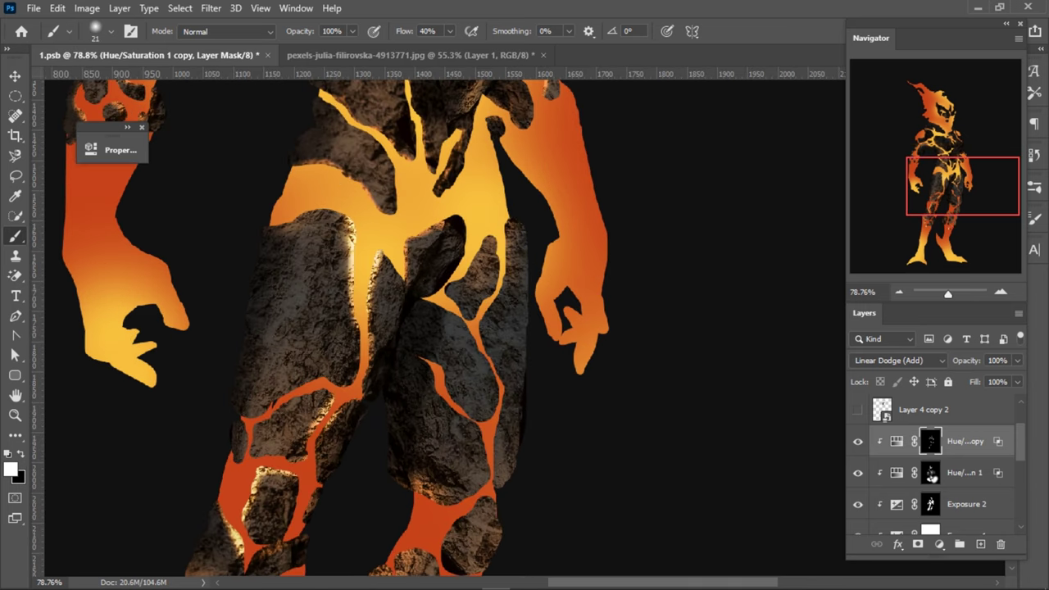
click(930, 473)
drag(510, 236, 485, 350)
mouse_move(501, 283)
mouse_down()
mouse_move(487, 323)
mouse_move(491, 380)
mouse_up()
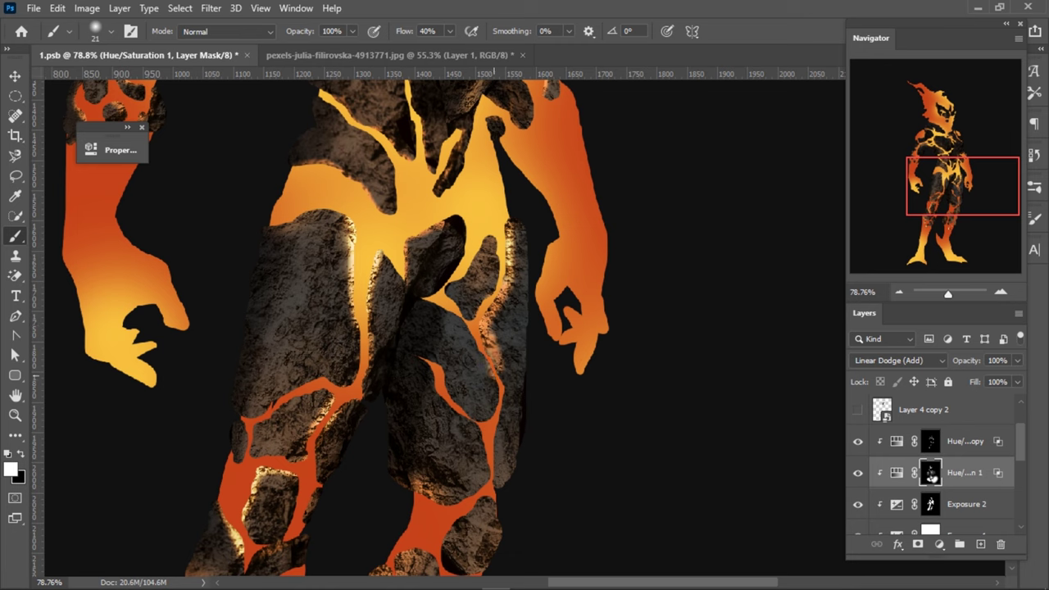
- Tone down part of the edge highlight in black, then brighten the upper and lower hip rock edges in white
key(x)
drag(497, 332, 502, 370)
scroll(491, 344, down, 2)
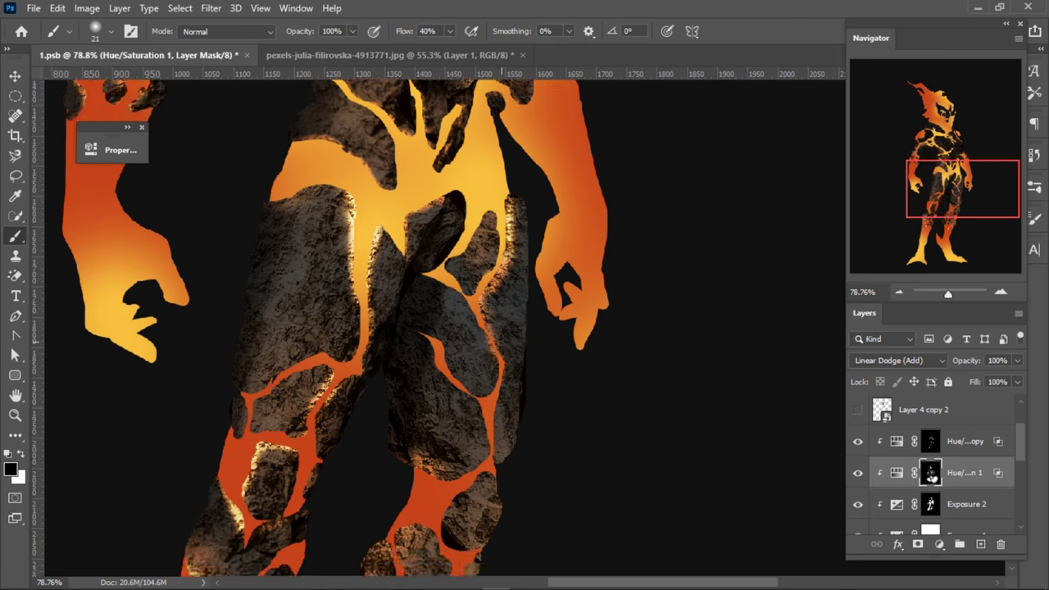
scroll(492, 344, down, 2)
key(x)
drag(484, 204, 465, 238)
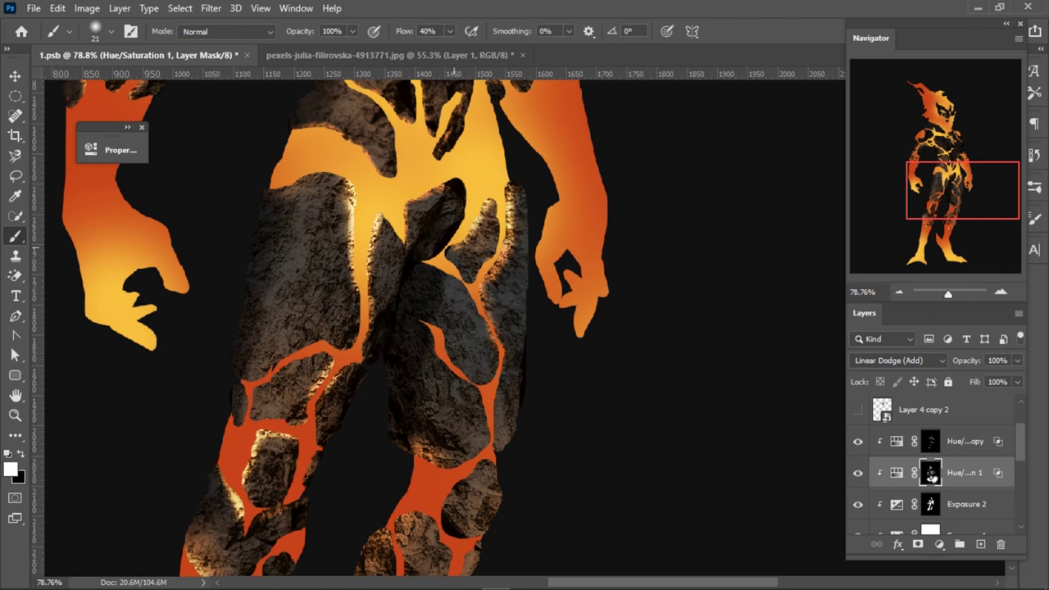
scroll(458, 262, down, 2)
scroll(471, 258, down, 1)
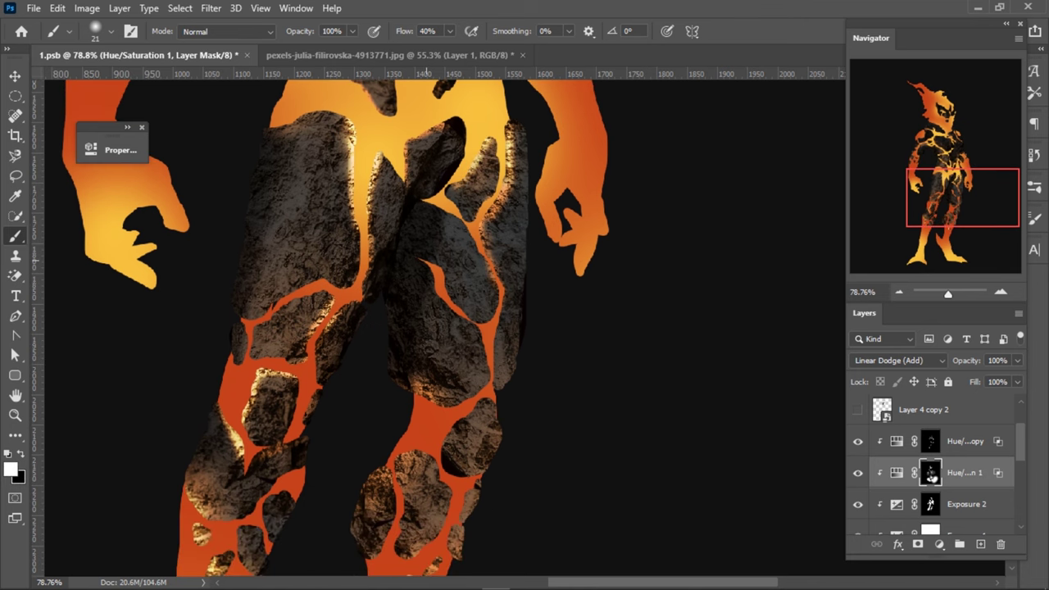
drag(428, 260, 453, 300)
scroll(467, 328, down, 1)
scroll(458, 328, down, 1)
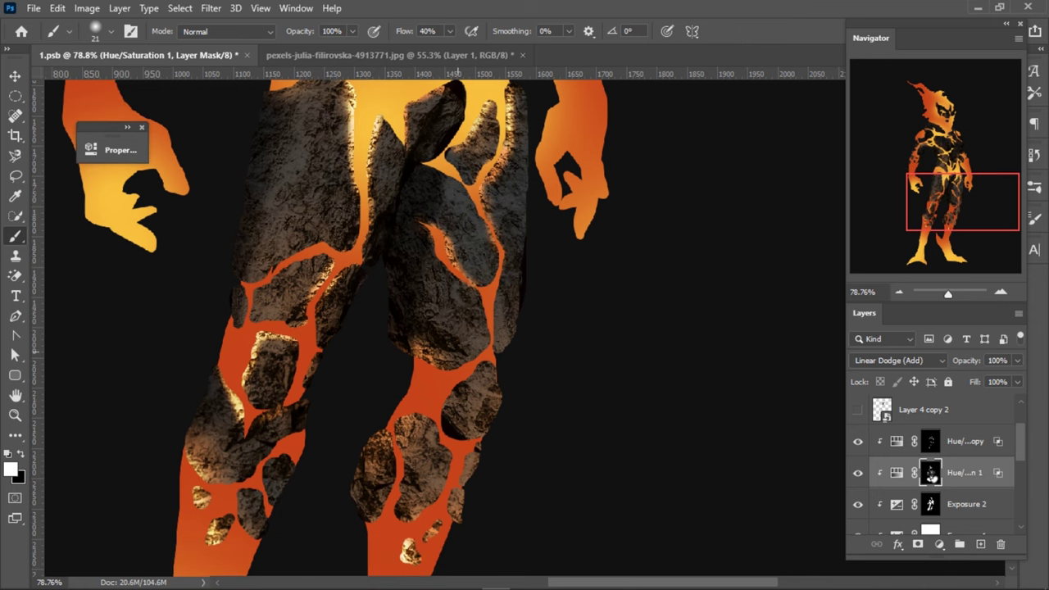
mouse_move(446, 359)
mouse_down()
mouse_move(469, 365)
mouse_move(508, 278)
mouse_up()
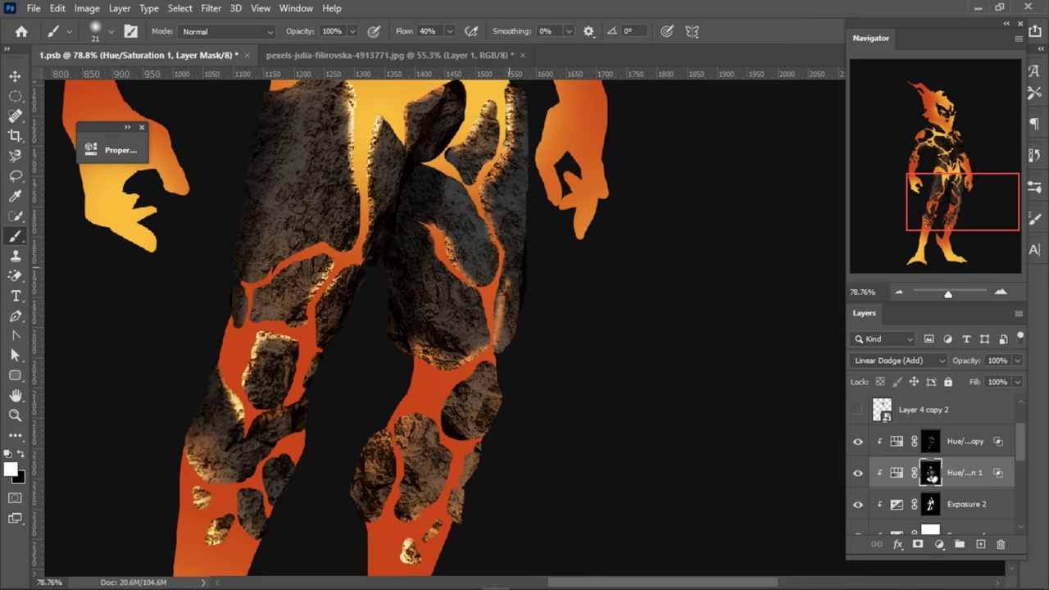
- Brighten the rock's right edge with a larger brush, then set up a 26 px Soft Round brush
drag(557, 225, 574, 225)
mouse_move(506, 261)
mouse_down()
mouse_move(499, 337)
mouse_move(510, 256)
mouse_up()
key(x)
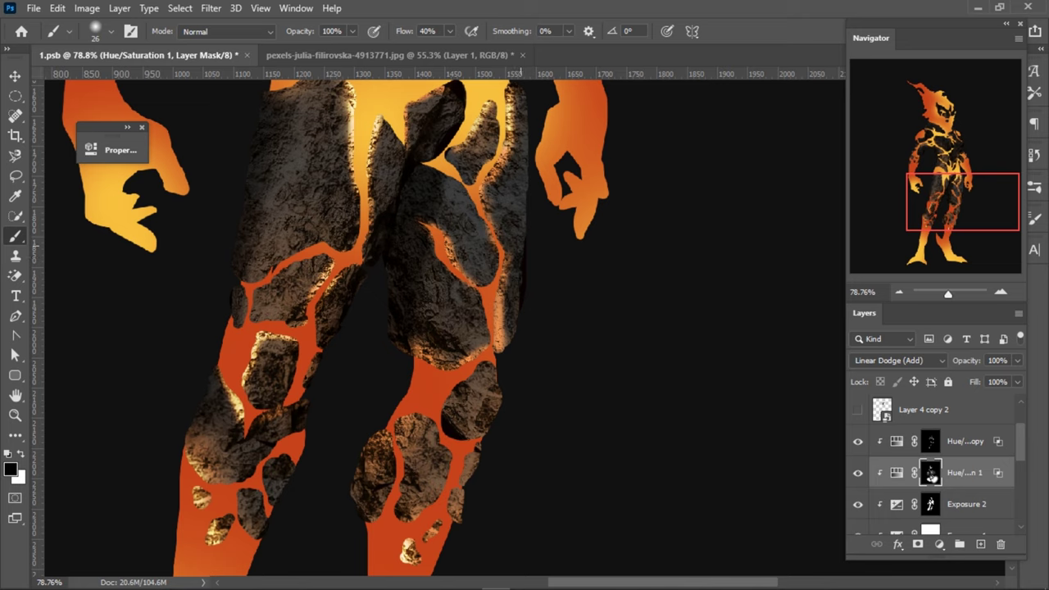
scroll(501, 344, down, 3)
scroll(502, 344, down, 3)
scroll(502, 344, down, 3)
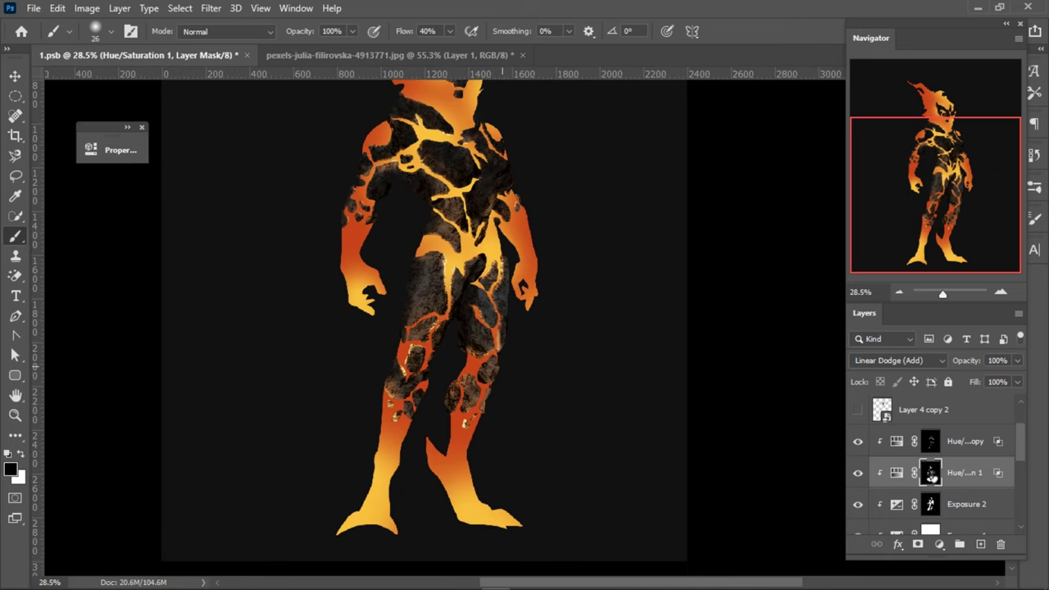
scroll(491, 344, up, 2)
scroll(492, 344, up, 2)
scroll(491, 344, up, 2)
right_click(476, 344)
key(Escape)
key(x)
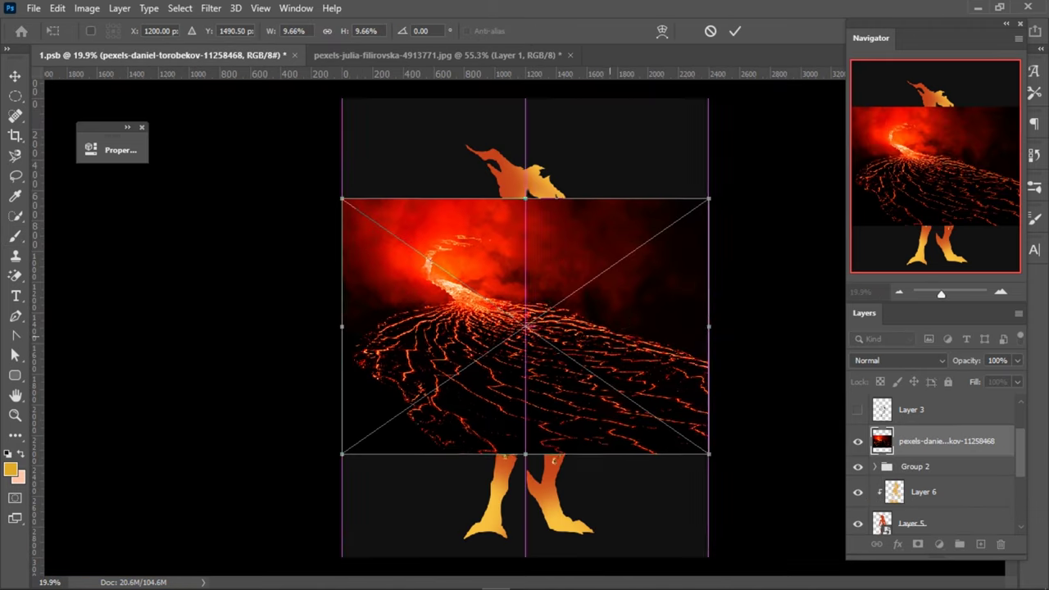
- Place the lava photo over the figure and clip it to the body with Ctrl+Alt+G
drag(541, 328, 549, 273)
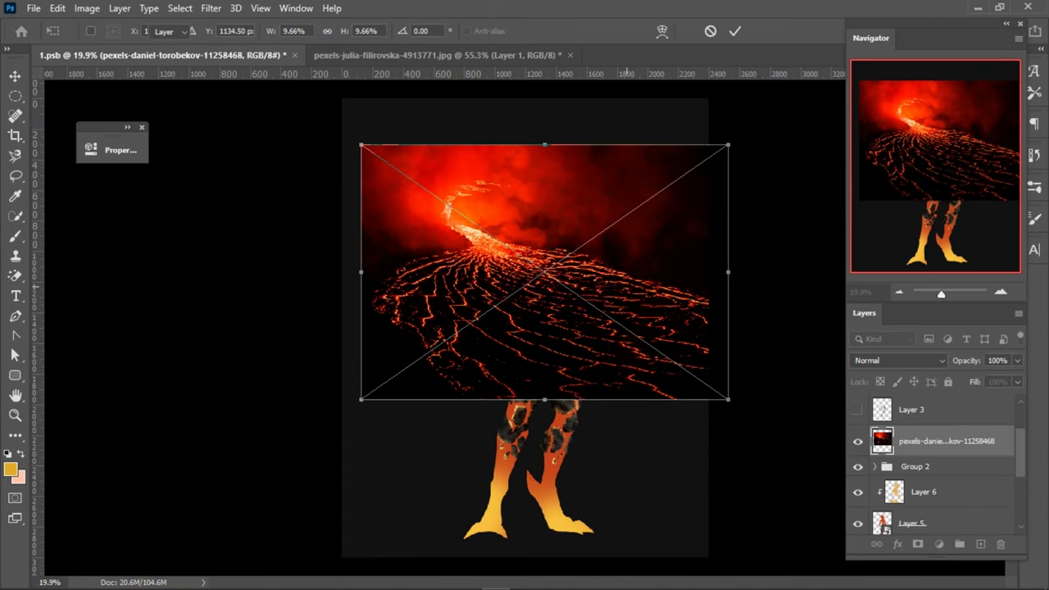
key(Return)
key(ctrl+alt+g)
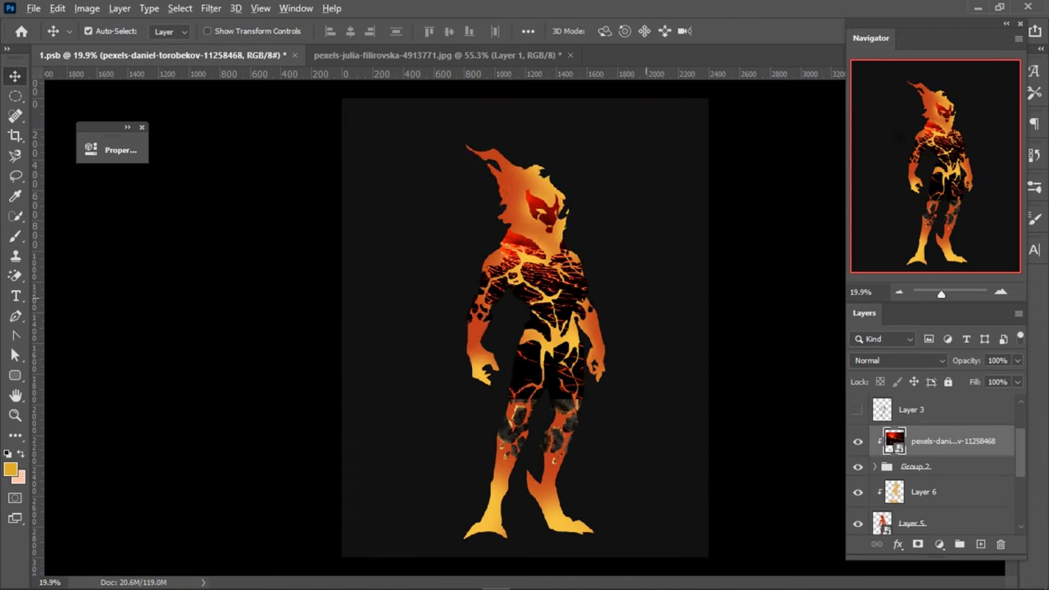
scroll(524, 328, up, 2)
- Rotate the lava photo about 110° and shift it down-right over the body
key(ctrl+t)
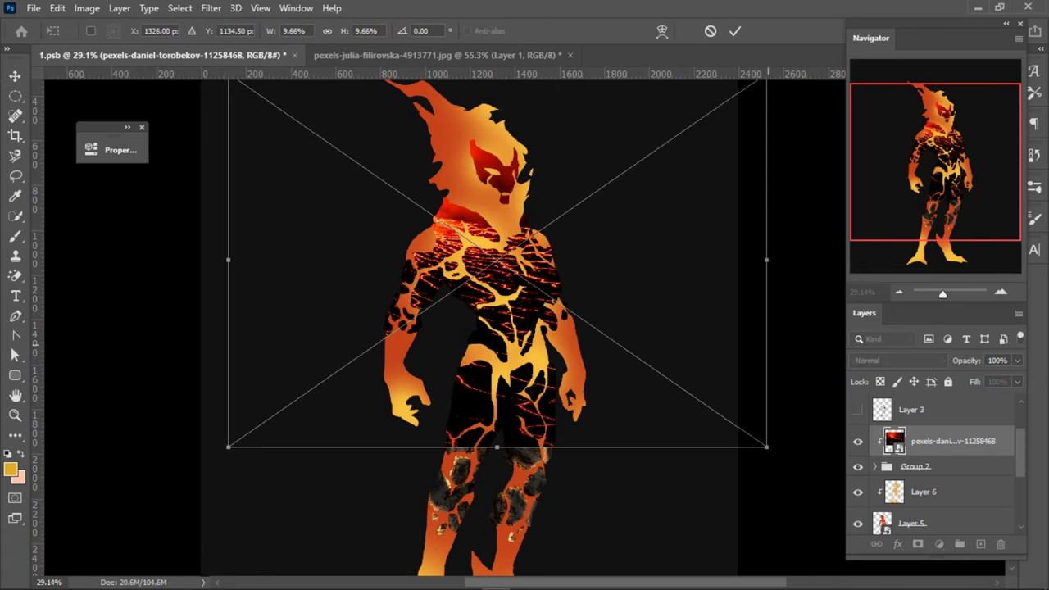
mouse_move(733, 453)
mouse_down()
mouse_move(369, 400)
mouse_move(410, 348)
mouse_up()
mouse_move(500, 319)
mouse_down()
mouse_move(547, 348)
mouse_move(529, 360)
mouse_up()
click(735, 31)
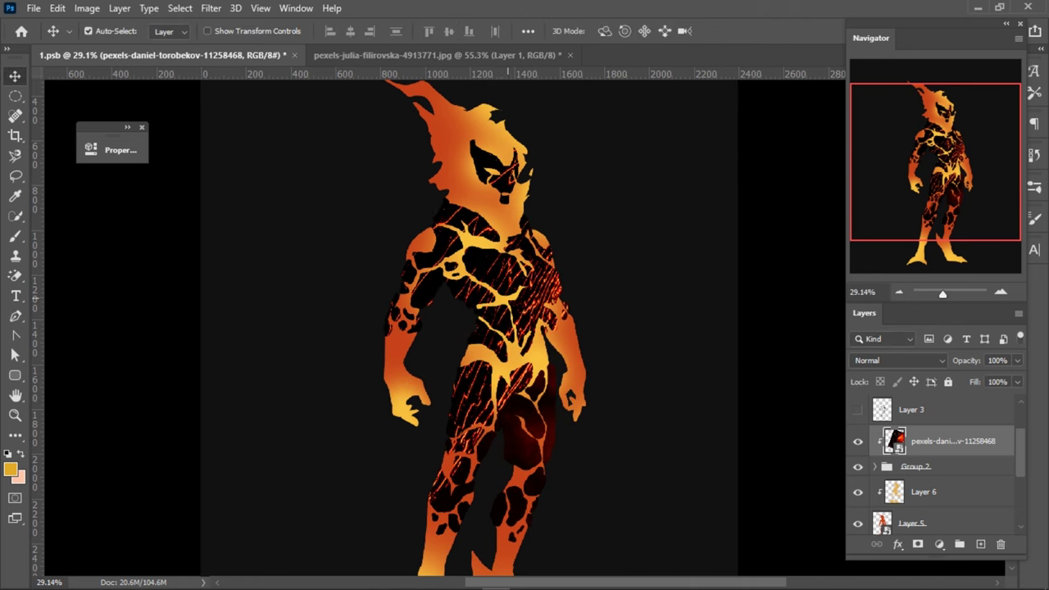
key(ctrl+0)
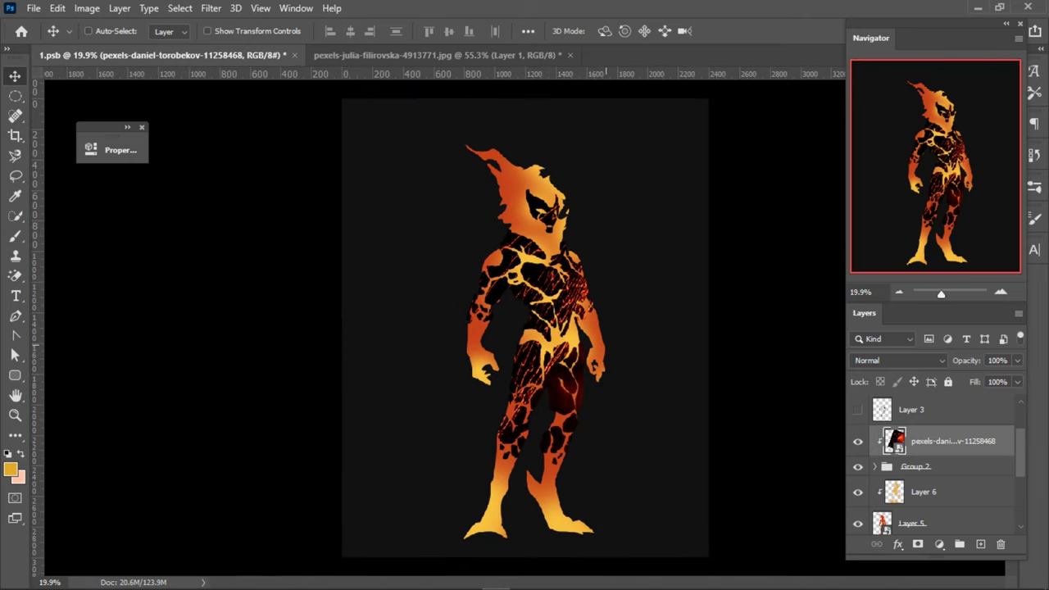
key(ctrl+t)
- Warp the lava photo, curving its top edge and pulling its corners in toward the torso and legs
right_click(547, 282)
click(573, 448)
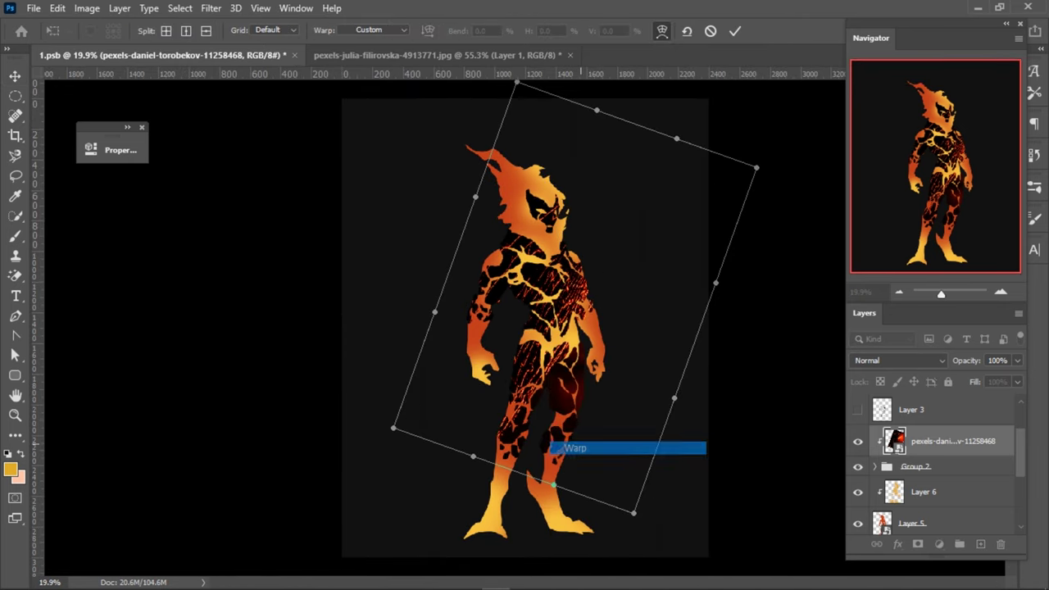
mouse_move(596, 110)
mouse_down()
mouse_move(580, 96)
mouse_move(557, 101)
mouse_up()
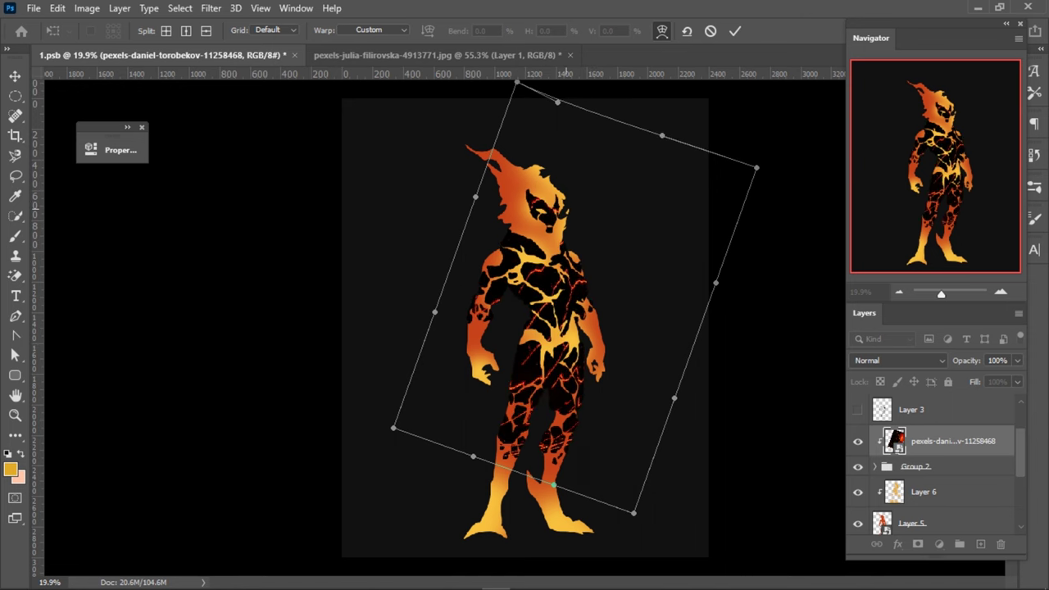
mouse_move(557, 101)
mouse_down()
mouse_move(548, 111)
mouse_move(480, 82)
mouse_move(409, 82)
mouse_up()
mouse_move(633, 513)
mouse_down()
mouse_move(598, 492)
mouse_move(609, 495)
mouse_up()
mouse_move(756, 167)
mouse_down()
mouse_move(662, 140)
mouse_move(607, 238)
mouse_up()
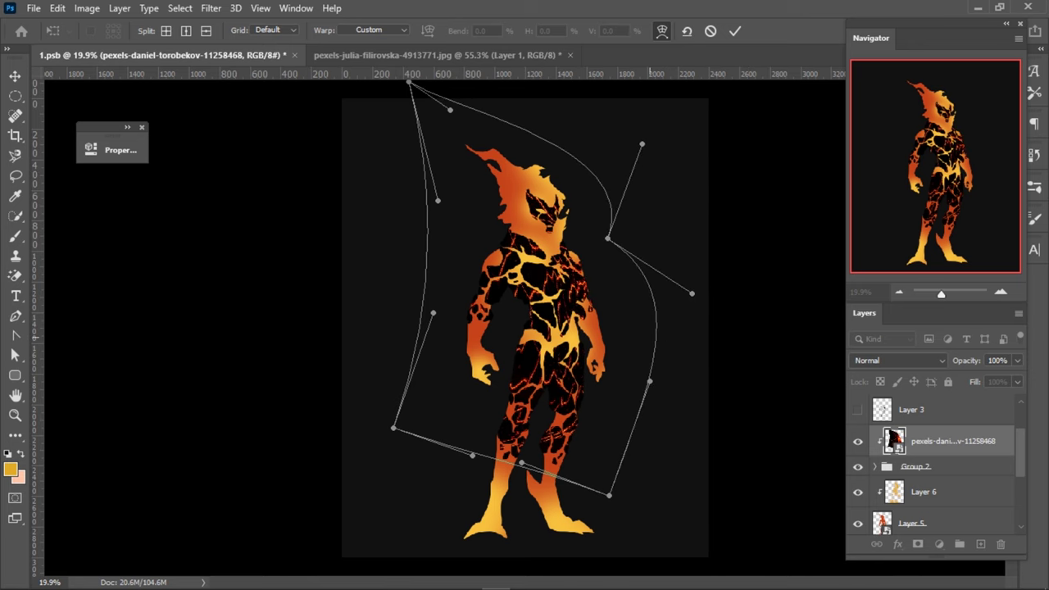
drag(653, 311, 651, 311)
drag(478, 311, 395, 328)
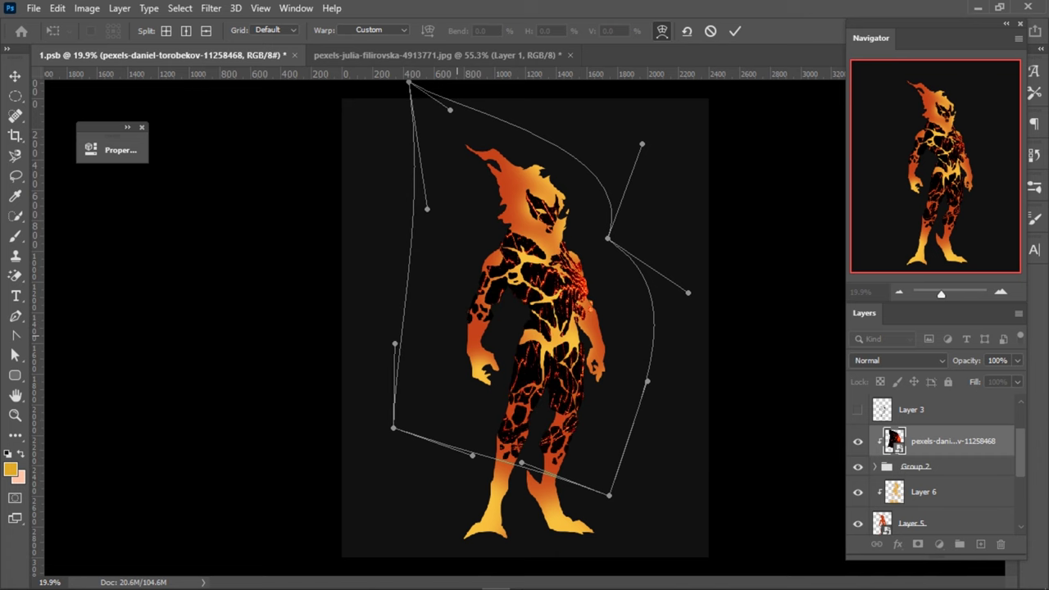
drag(472, 455, 471, 460)
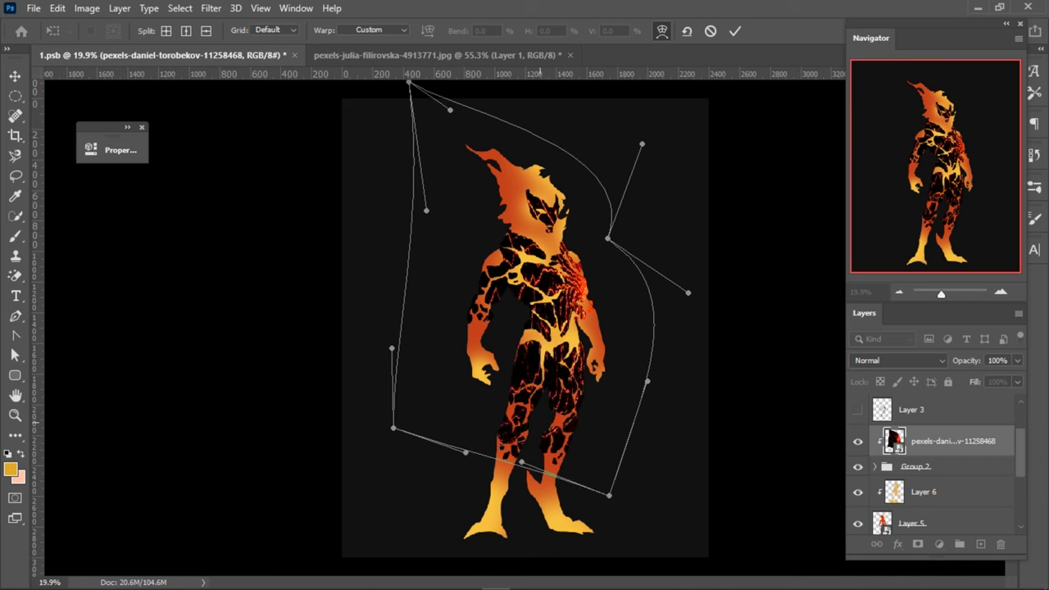
drag(609, 495, 563, 450)
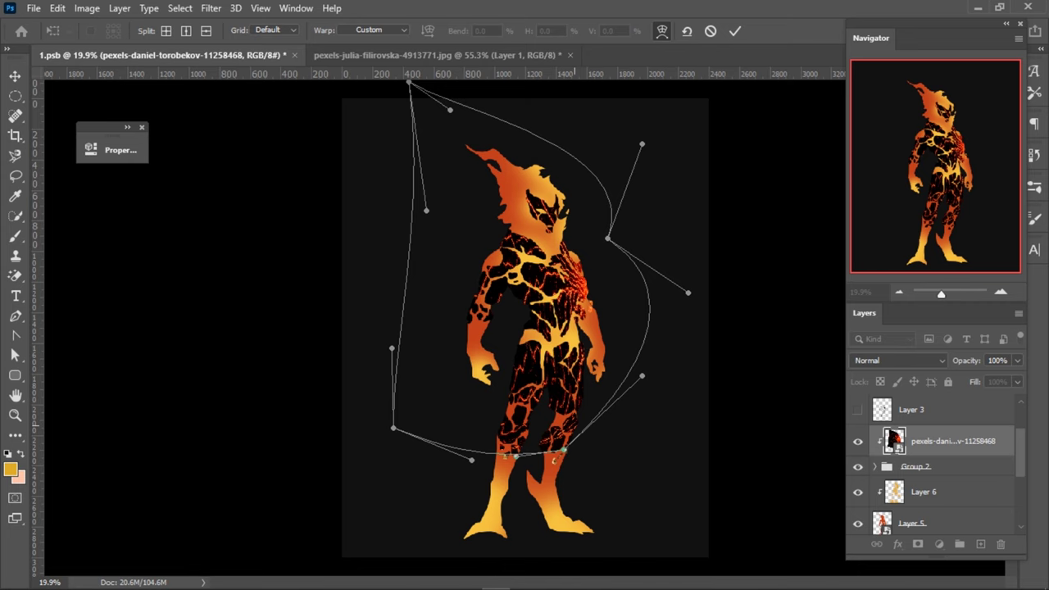
drag(607, 238, 625, 284)
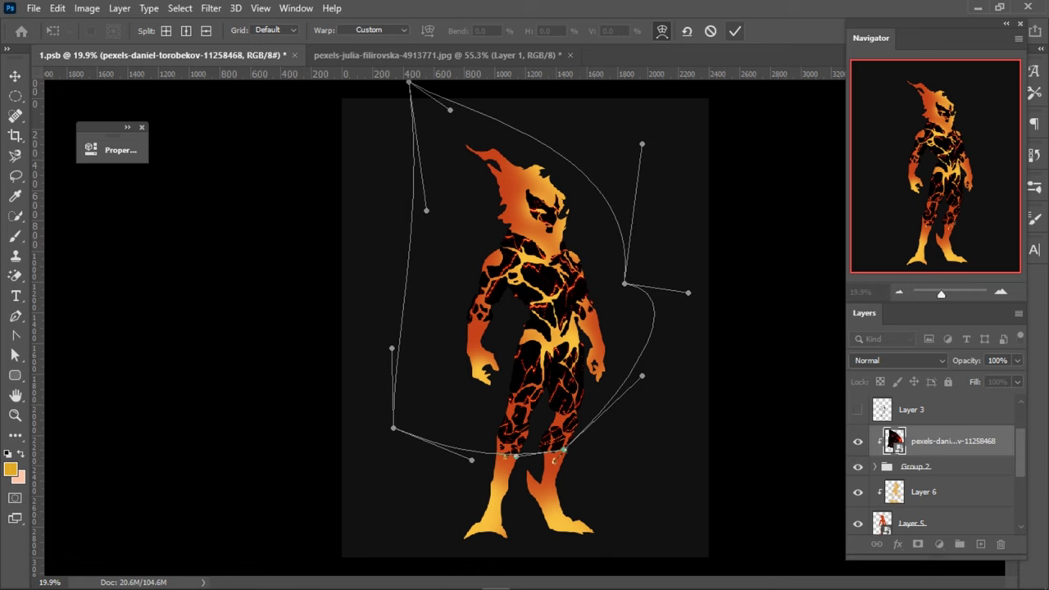
click(734, 30)
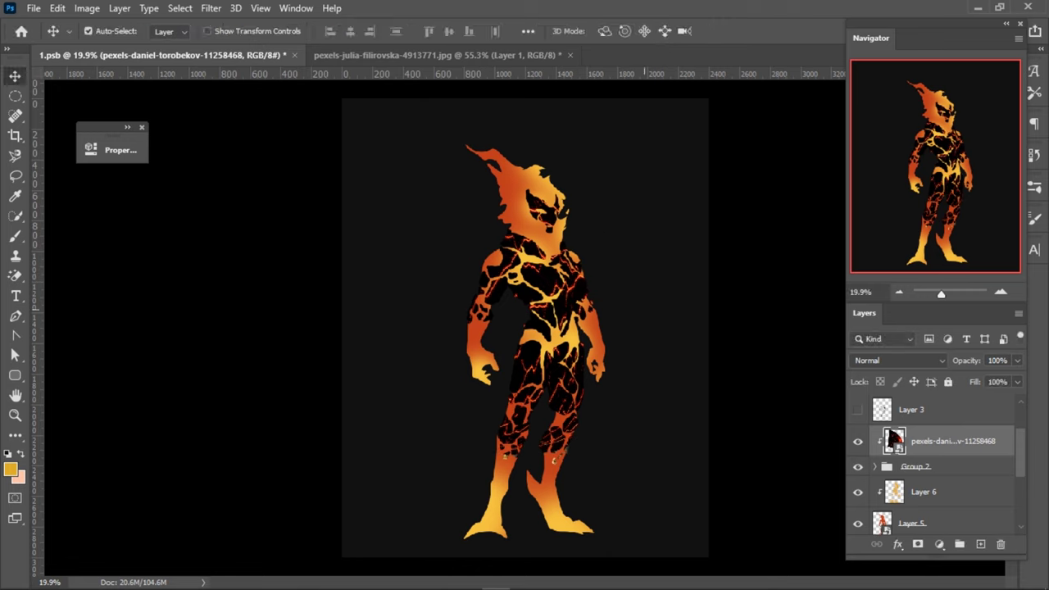
- Add a black mask hiding the lava photo and set up a large white brush
alt+click(916, 544)
key(alt+Tab)
key(alt+Tab)
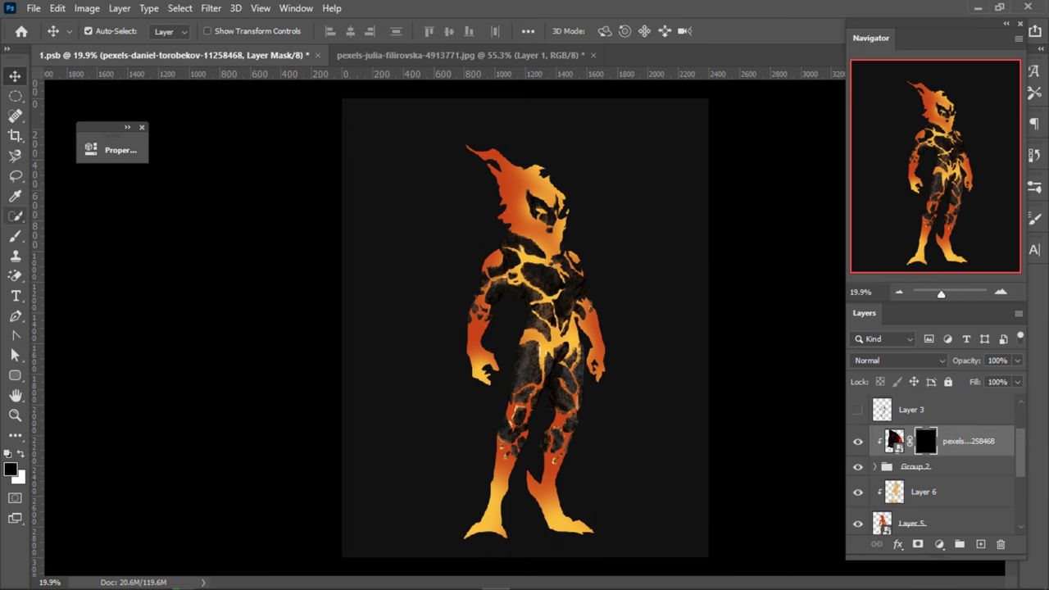
click(15, 235)
scroll(598, 287, up, 3)
scroll(490, 273, up, 2)
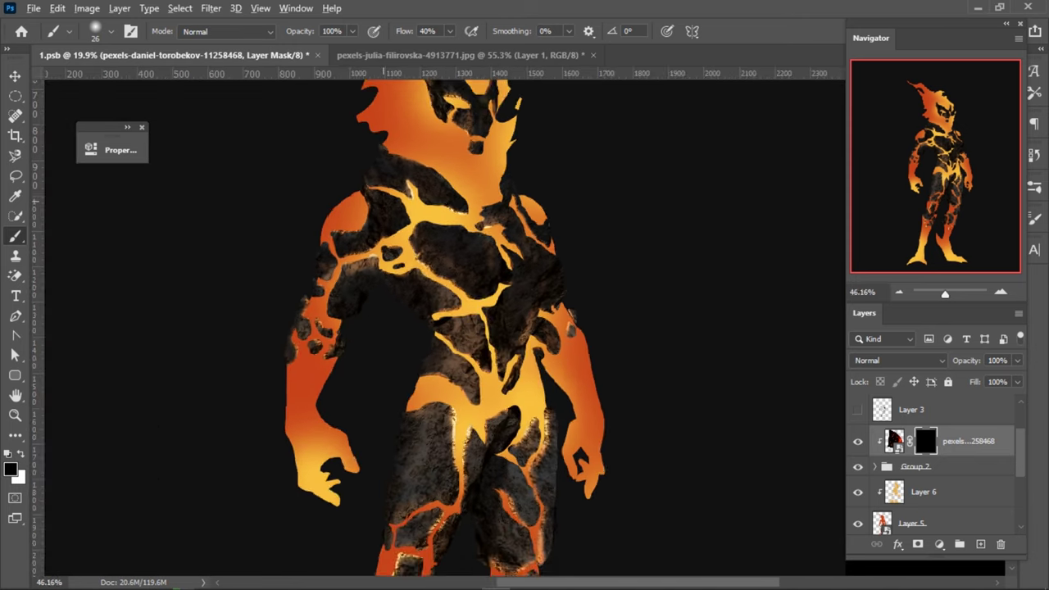
scroll(490, 273, up, 2)
key(x)
drag(474, 272, 490, 273)
scroll(490, 273, up, 2)
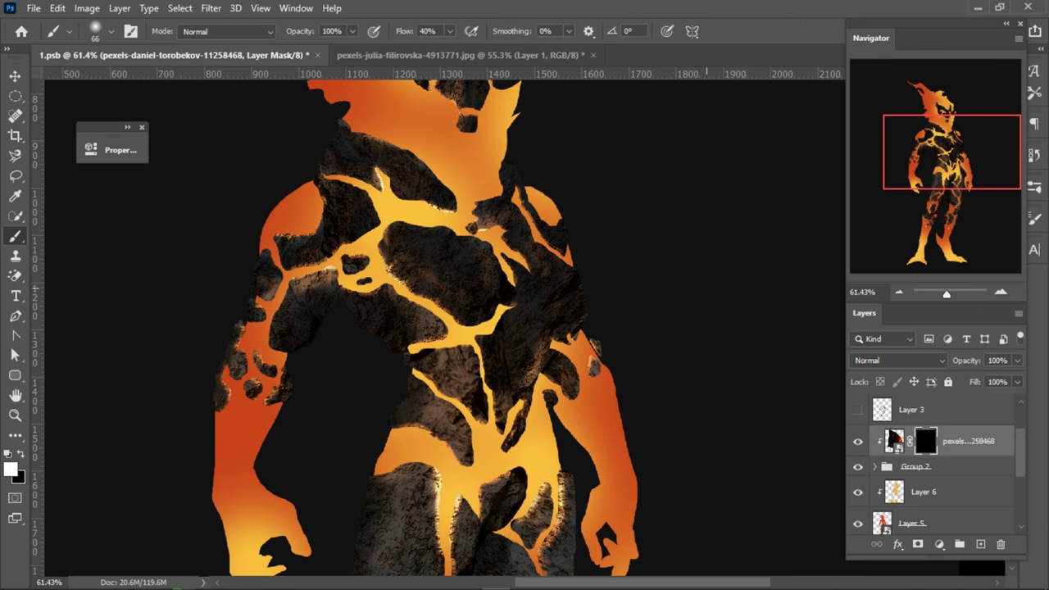
key(alt+Tab)
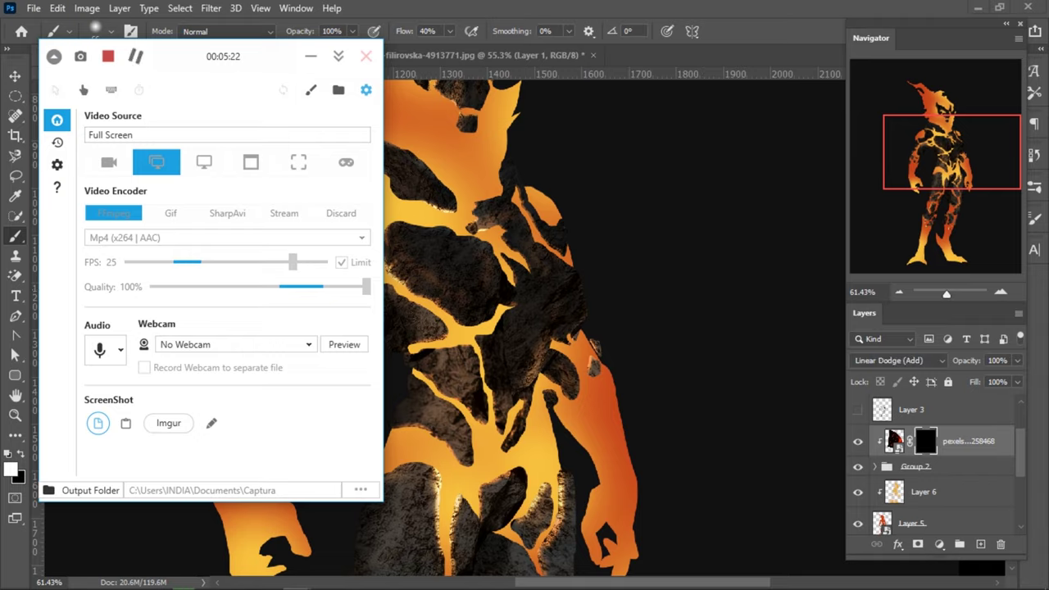
scroll(479, 246, up, 1)
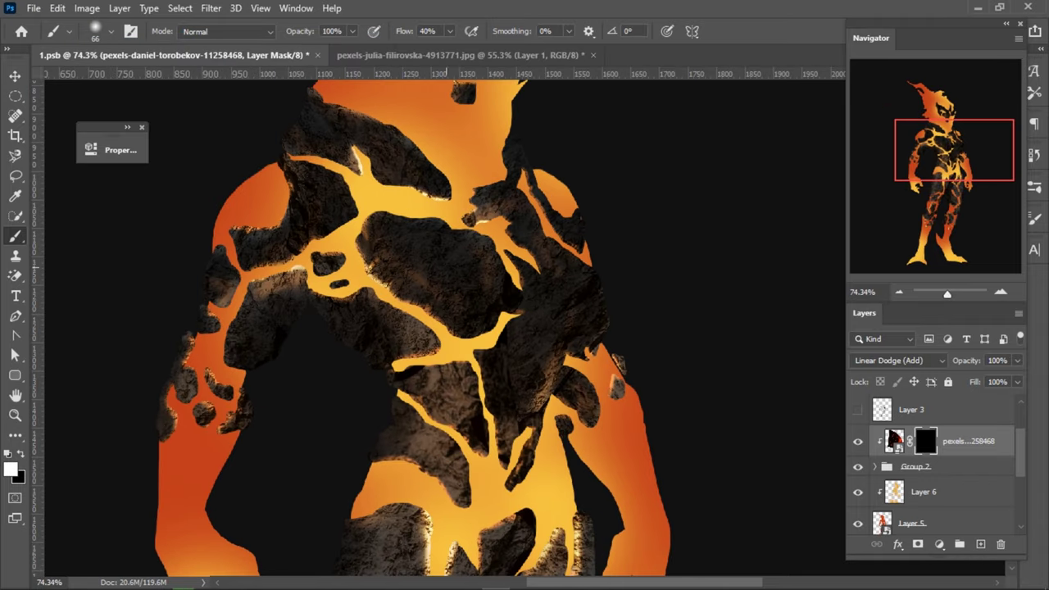
- Paint zigzag lava cracks across the central chest rock at 100% flow
mouse_move(501, 316)
mouse_down()
mouse_move(490, 290)
mouse_move(467, 336)
mouse_up()
key(shift+0)
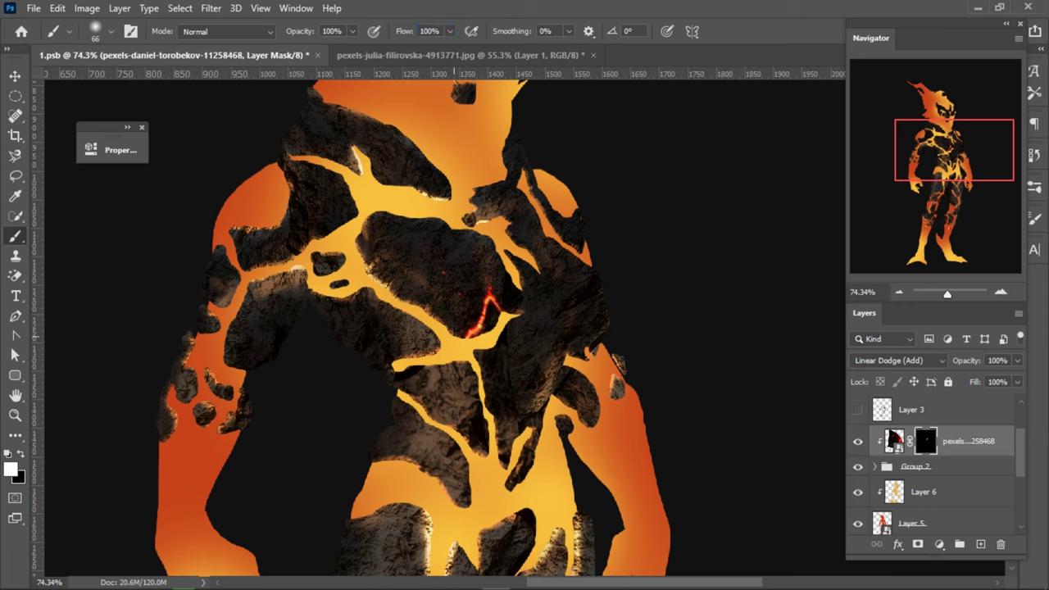
mouse_move(502, 316)
mouse_down()
mouse_move(526, 283)
mouse_move(565, 275)
mouse_up()
drag(537, 332, 508, 449)
scroll(507, 449, down, 1)
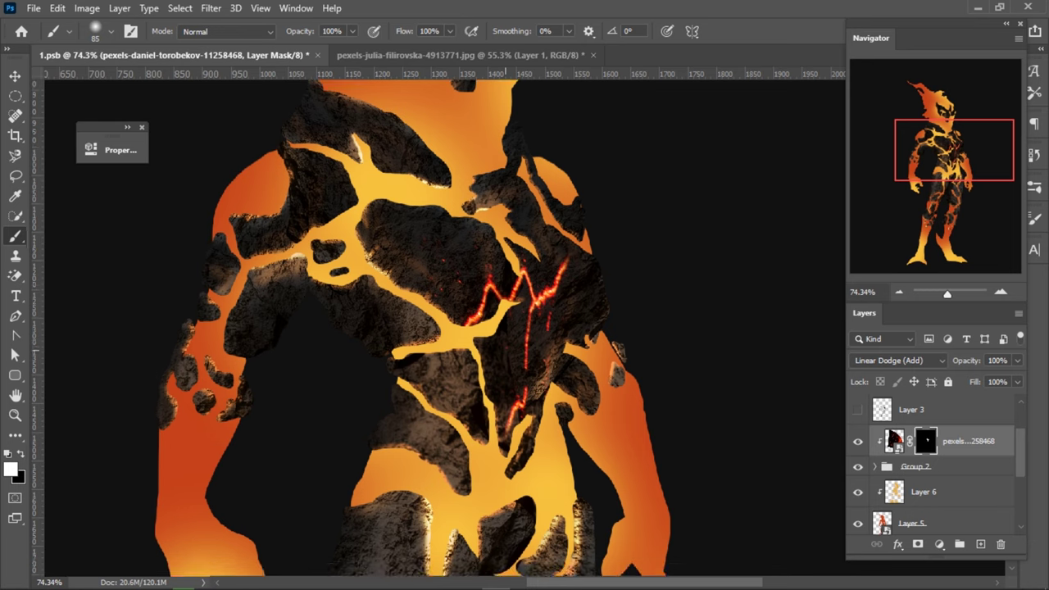
scroll(508, 449, down, 2)
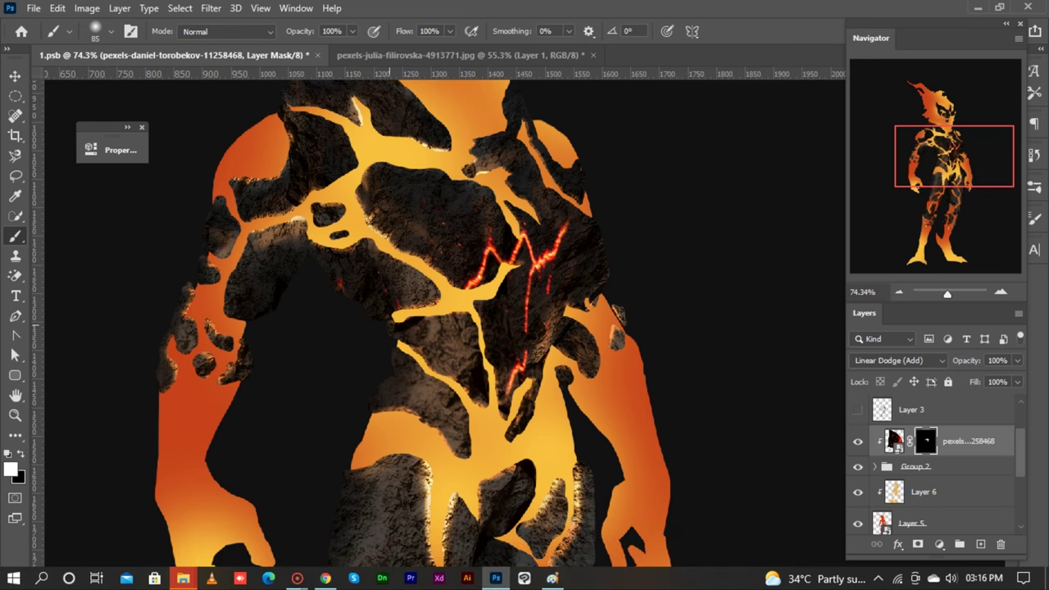
- Dismiss the file-in-use warning by skipping the locked file and return to Photoshop
key(alt+Tab)
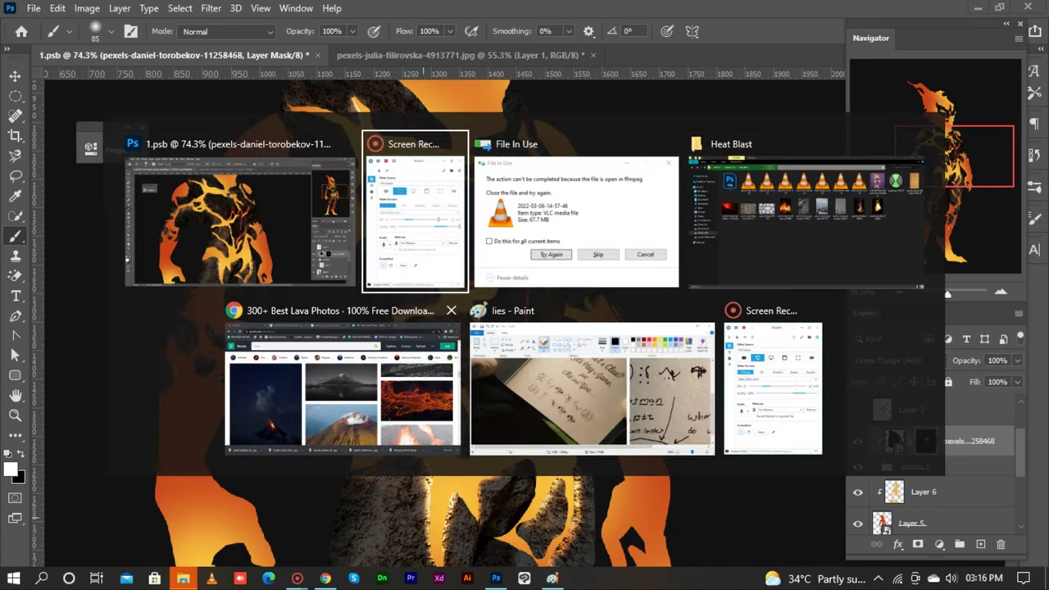
key(alt+Tab)
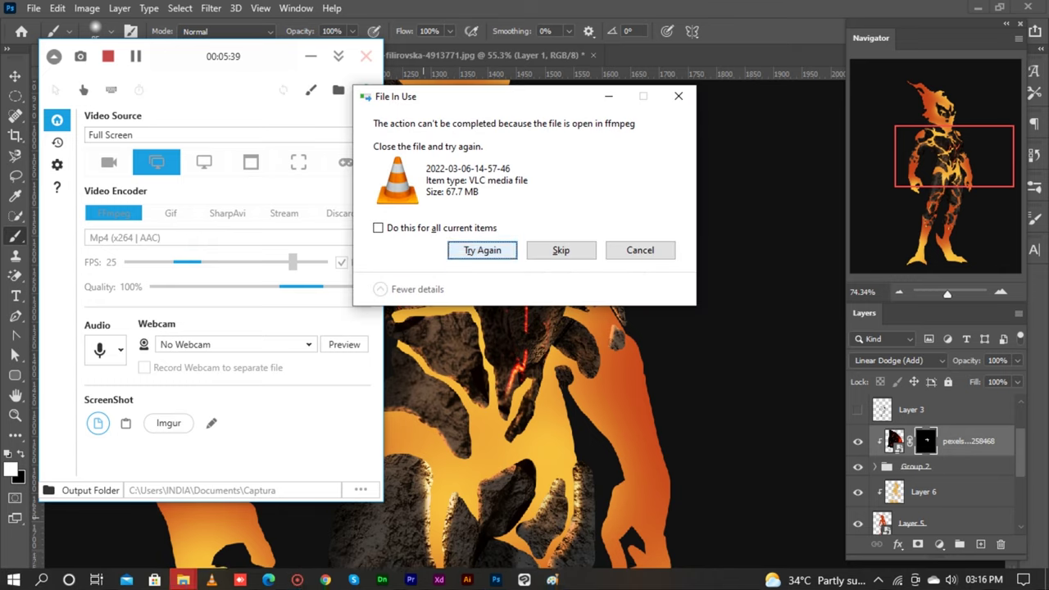
key(Return)
key(Tab)
key(Return)
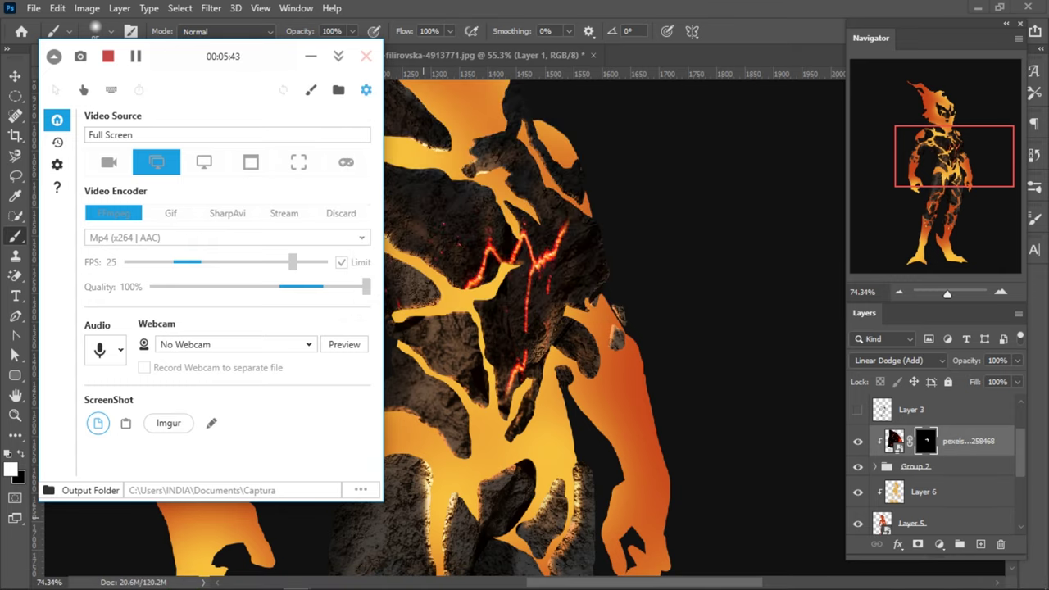
key(alt+Tab)
- Paint white on the mask to reveal lava cracks across the upper-left and upper chest rocks
scroll(420, 328, up, 3)
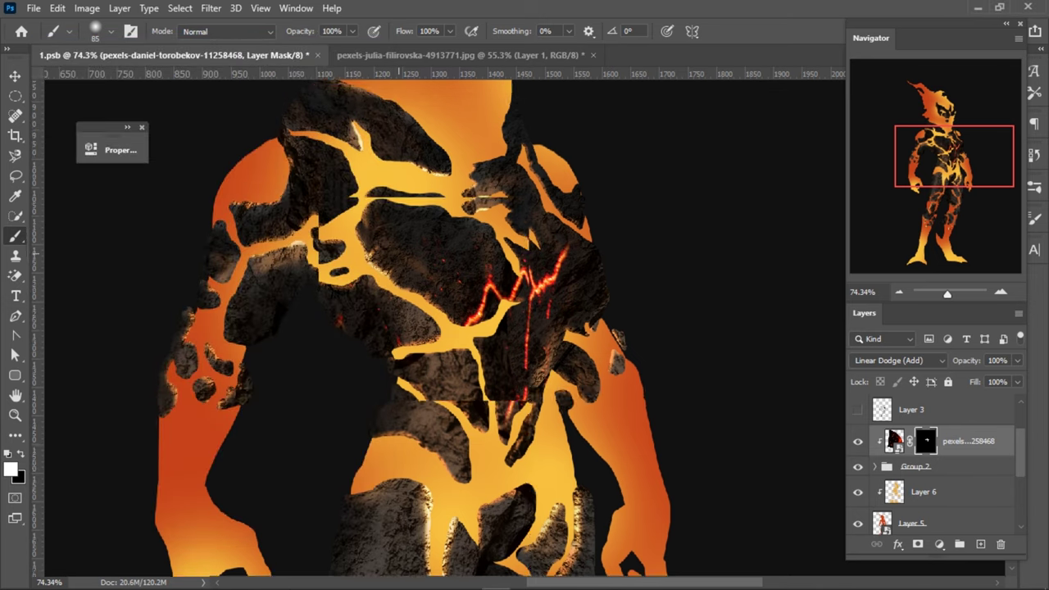
drag(340, 182, 229, 340)
scroll(376, 246, up, 3)
drag(357, 201, 399, 175)
scroll(377, 246, up, 1)
drag(298, 216, 323, 212)
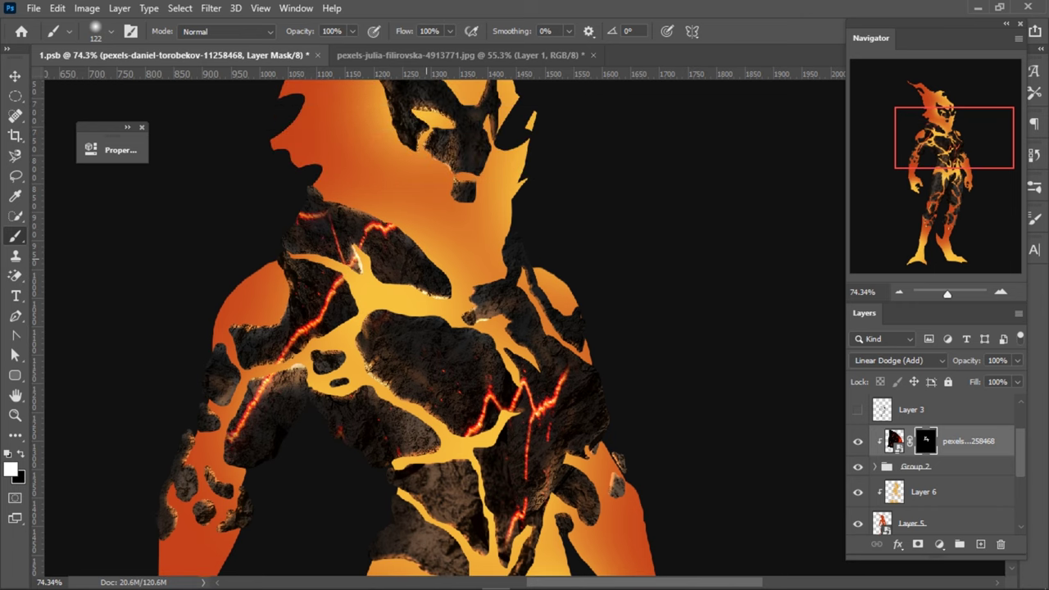
scroll(393, 246, up, 2)
scroll(393, 328, up, 2)
mouse_move(480, 246)
mouse_down()
mouse_move(392, 186)
mouse_move(452, 151)
mouse_up()
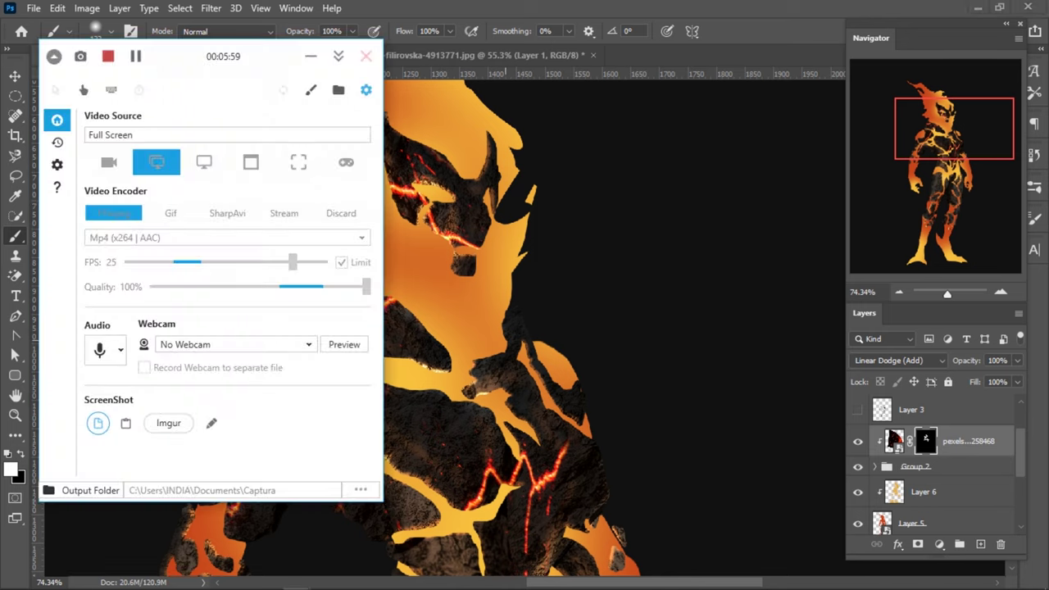
scroll(393, 328, up, 1)
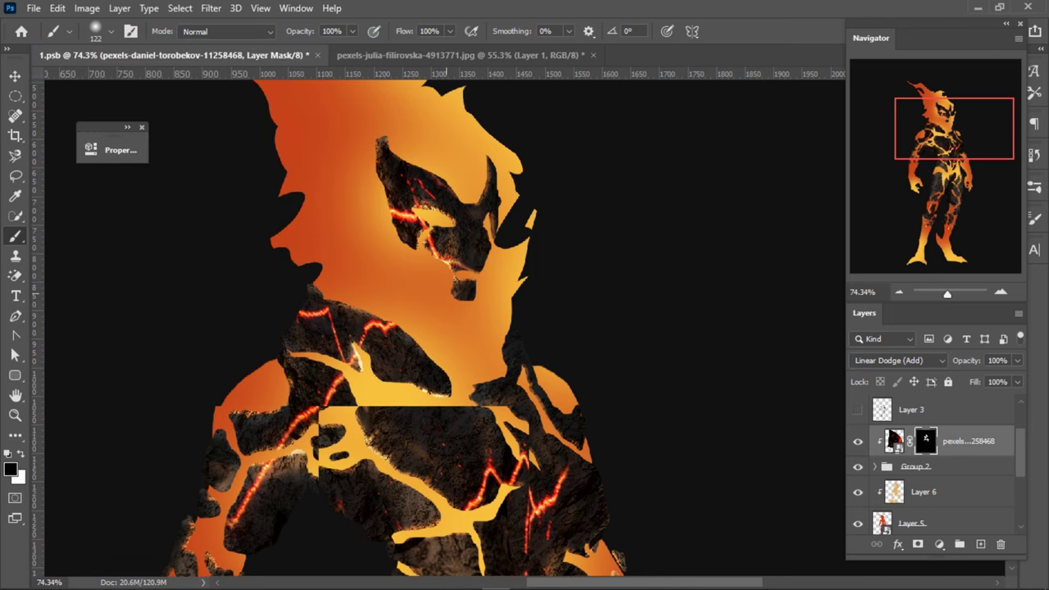
- Reveal more lava cracks on the face and along the right horn
key(x)
scroll(451, 254, up, 2)
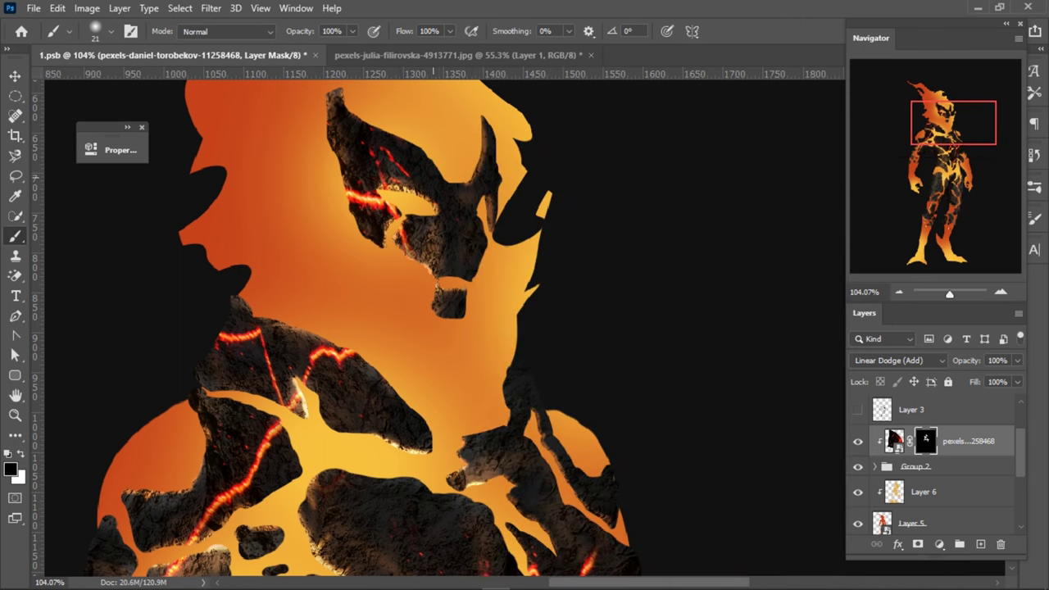
key(x)
drag(401, 243, 411, 256)
drag(484, 180, 495, 207)
key(x)
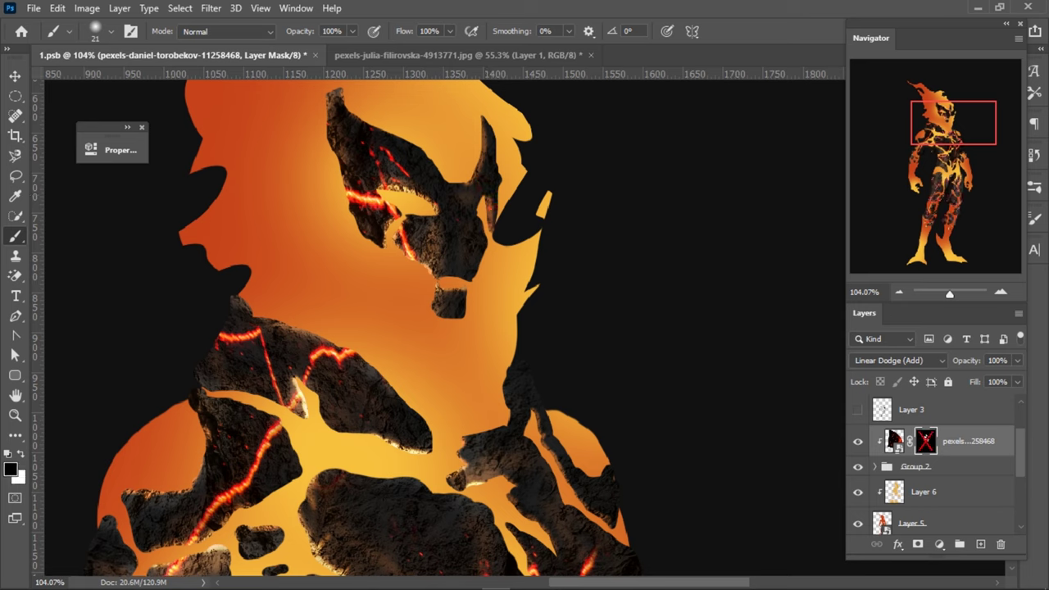
- Reveal a lava crack on the right shoulder rock, then mask away the stray glow in black
scroll(534, 235, down, 2)
scroll(360, 327, down, 1)
key(x)
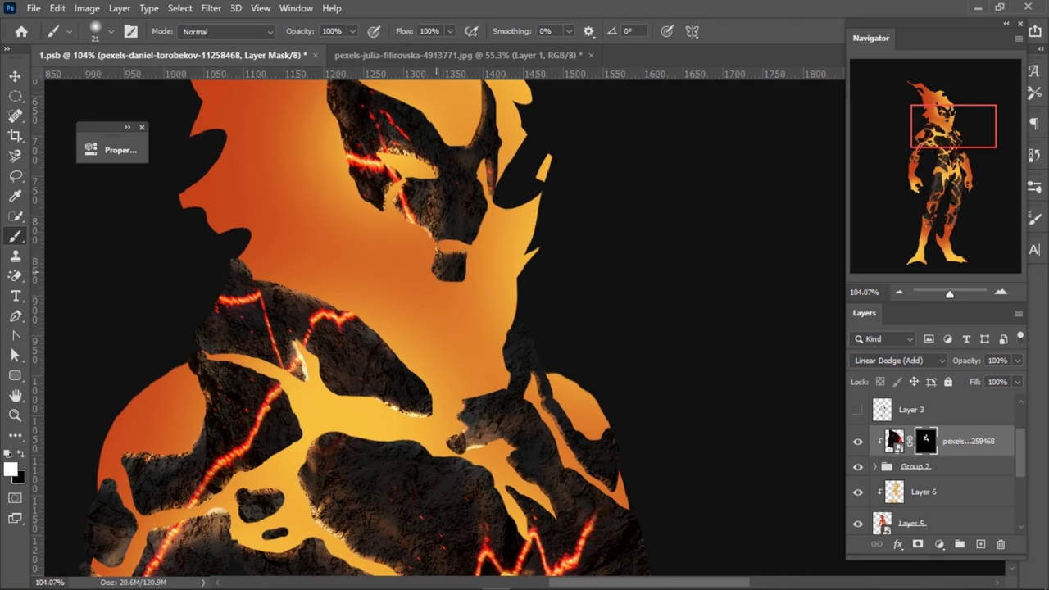
scroll(360, 328, down, 5)
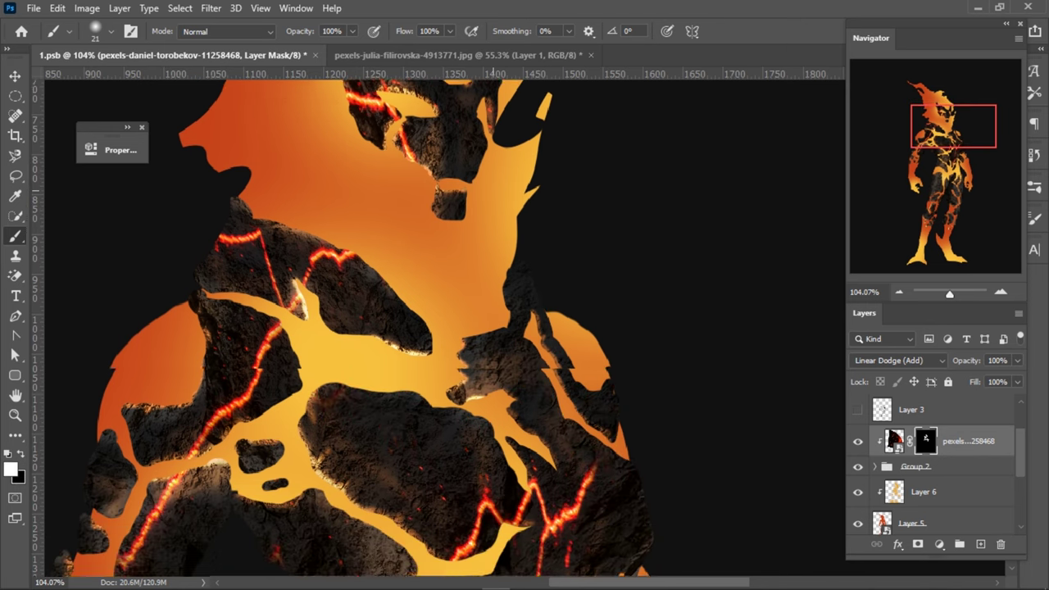
drag(488, 275, 524, 311)
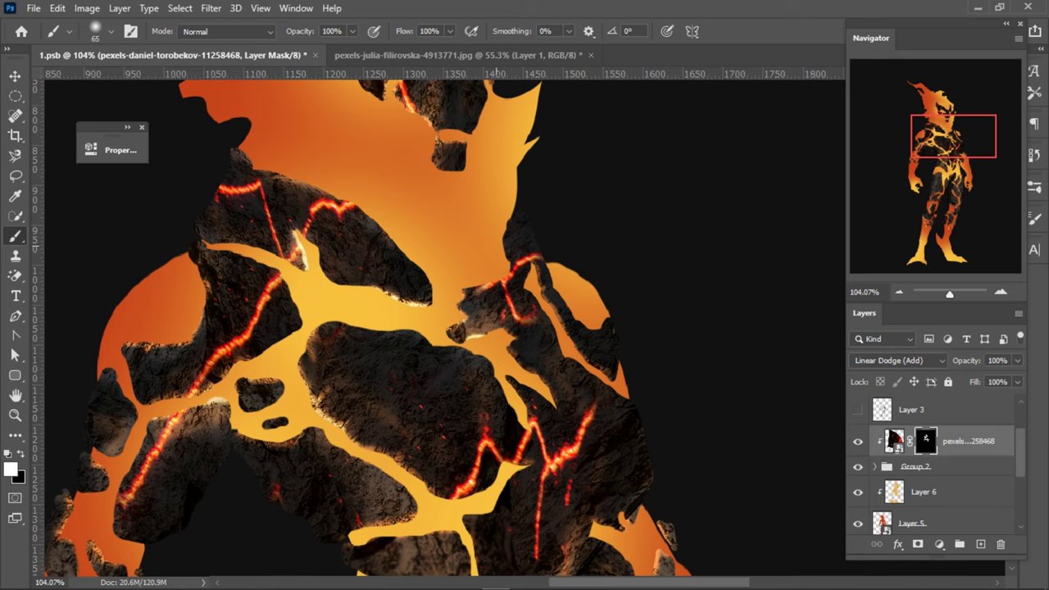
alt+scroll(473, 295, down, 1)
scroll(491, 295, down, 1)
key(x)
drag(524, 245, 488, 262)
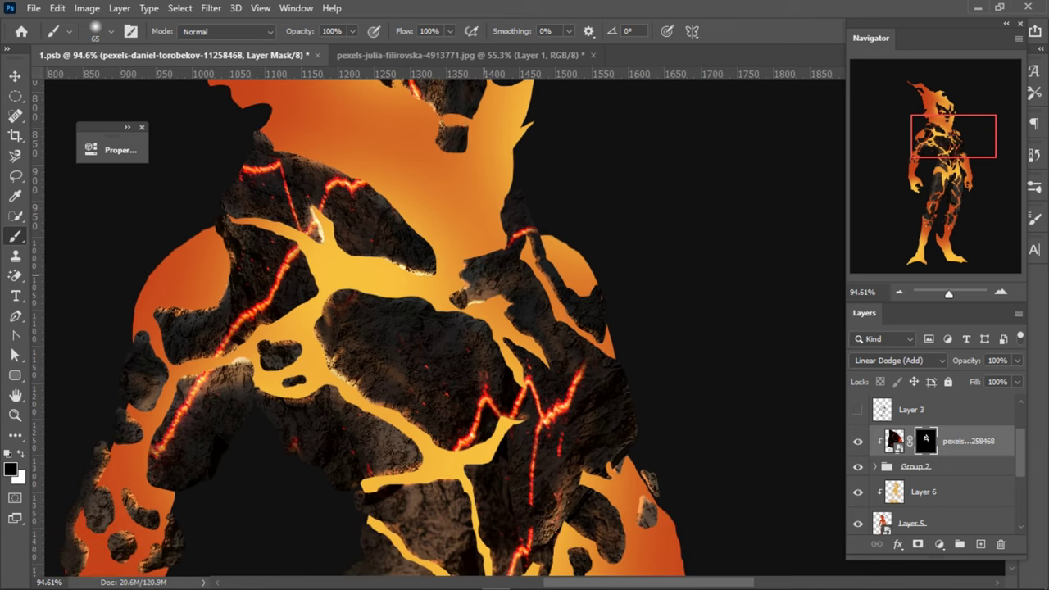
scroll(524, 262, down, 3)
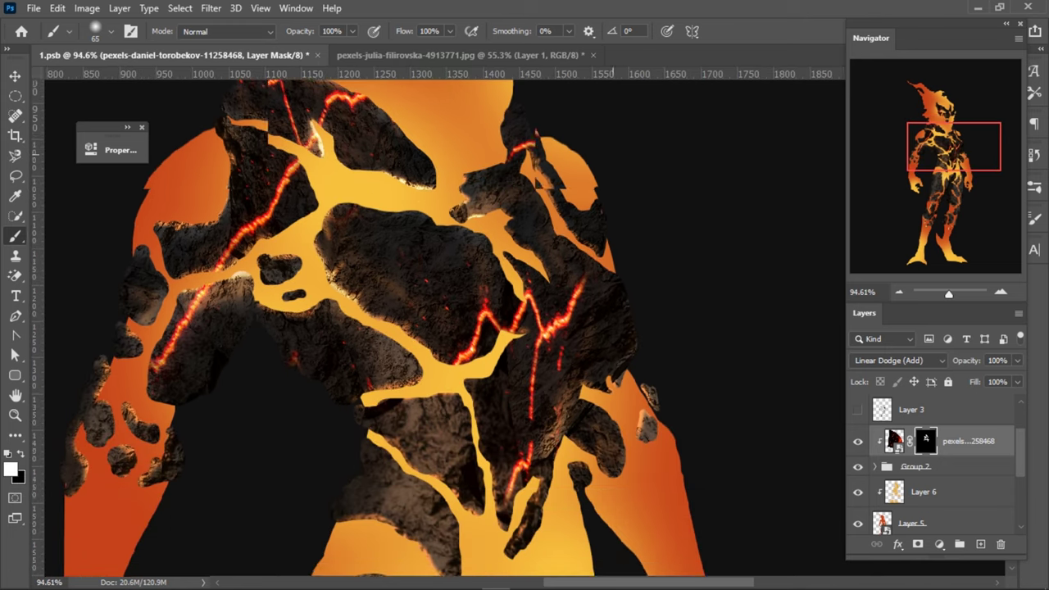
scroll(377, 328, down, 3)
key(x)
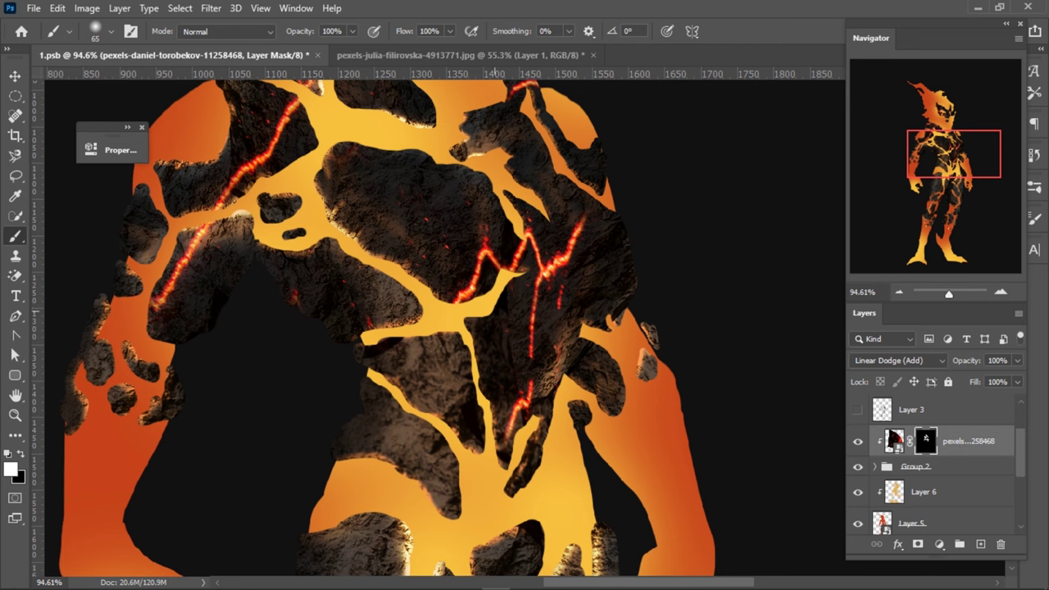
alt+scroll(516, 247, down, 1)
alt+scroll(516, 248, down, 1)
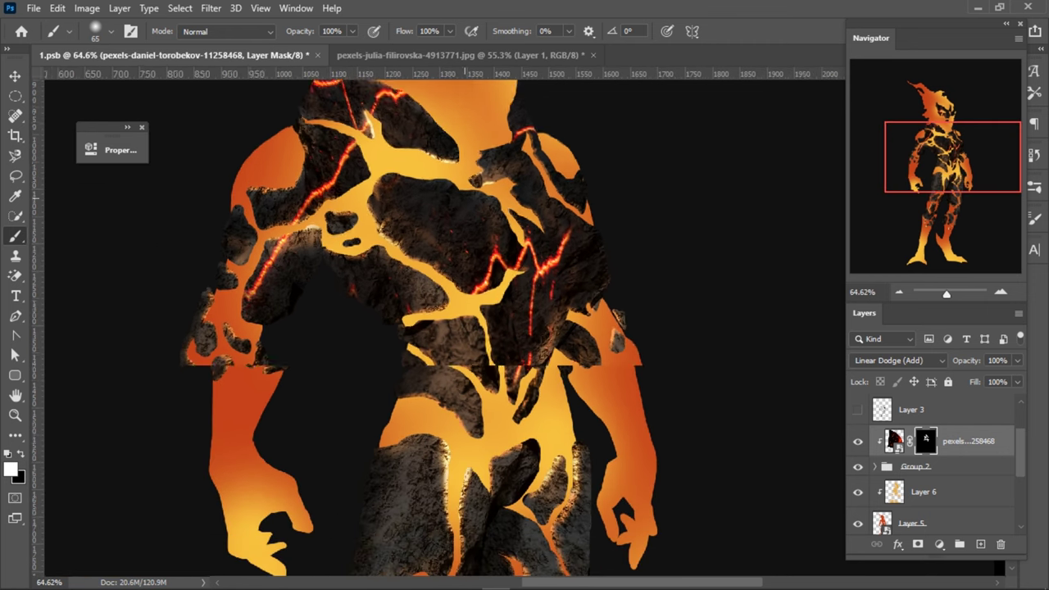
scroll(516, 247, up, 2)
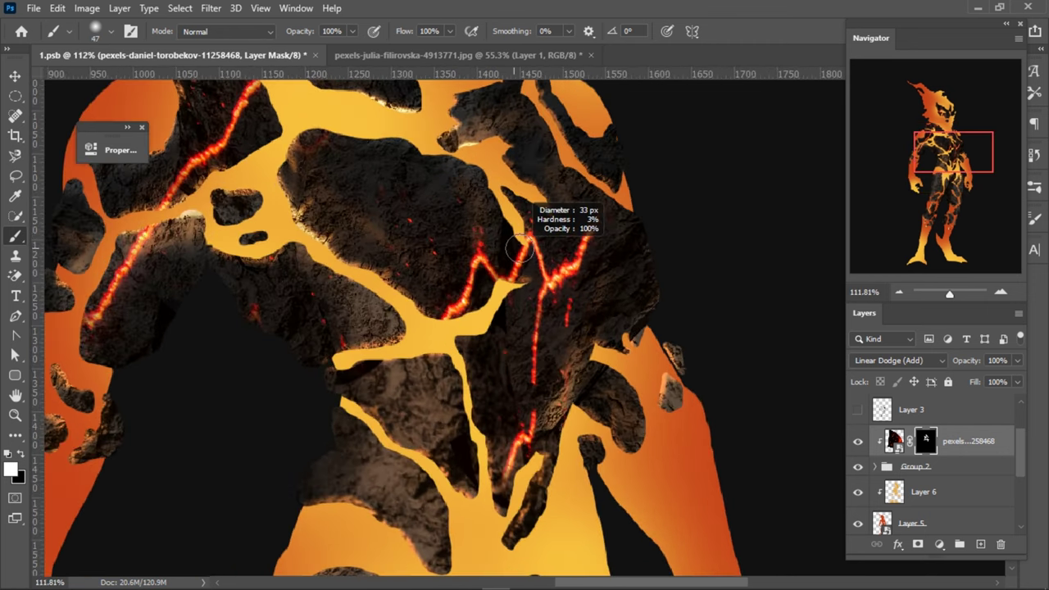
key(x)
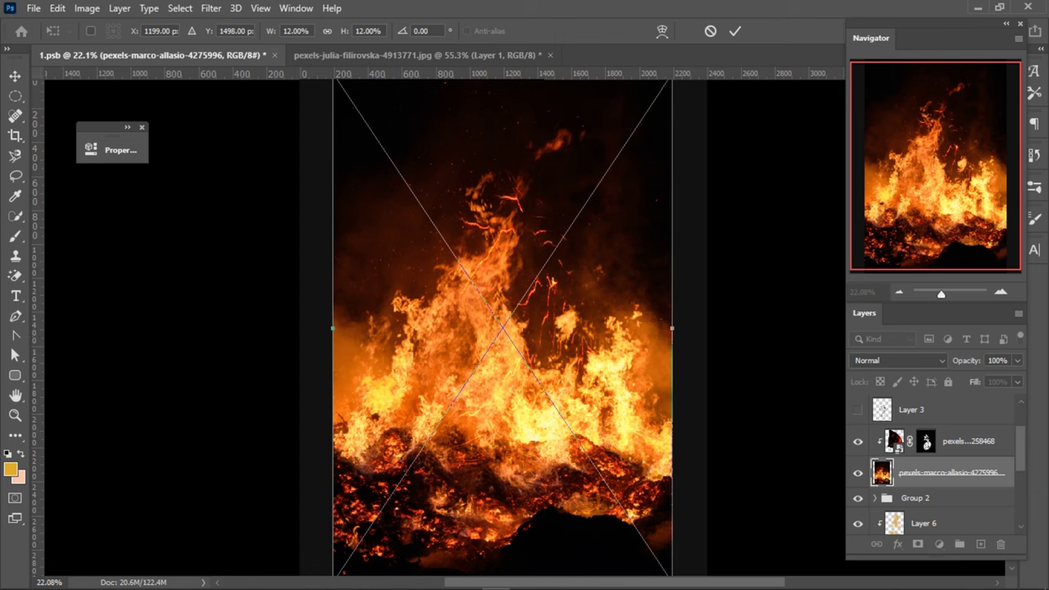
- Place the fire photo in the document and clip it to the figure's shape
click(710, 30)
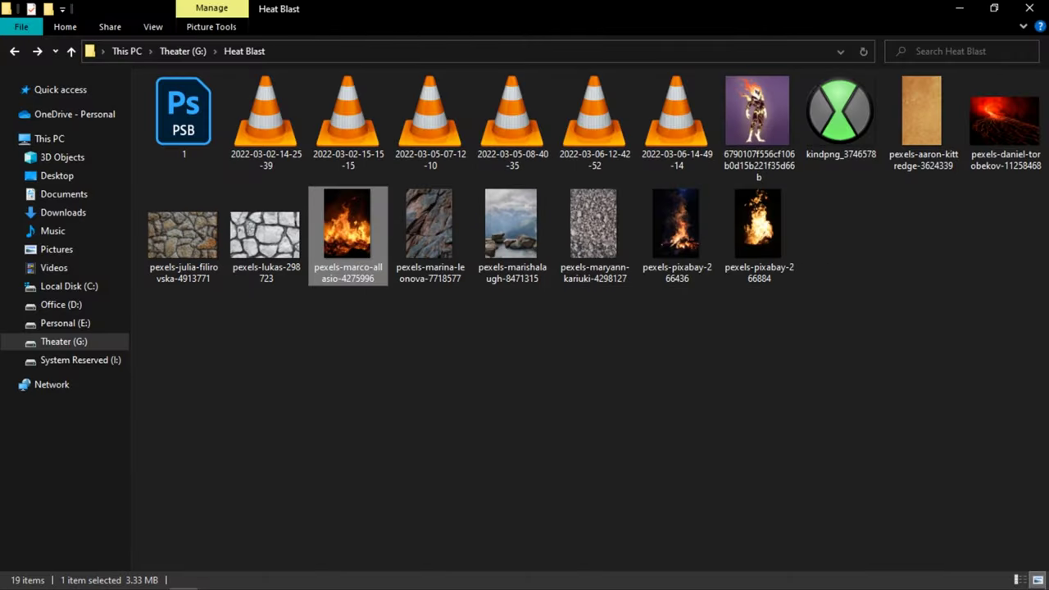
drag(347, 225, 426, 422)
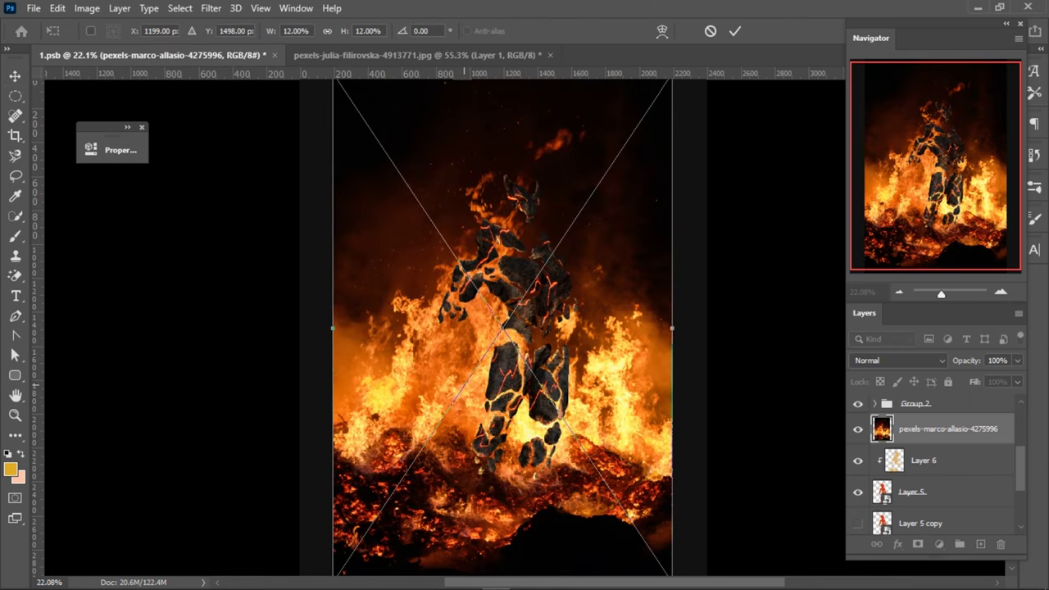
mouse_move(616, 336)
mouse_down()
mouse_move(627, 223)
mouse_move(623, 325)
mouse_up()
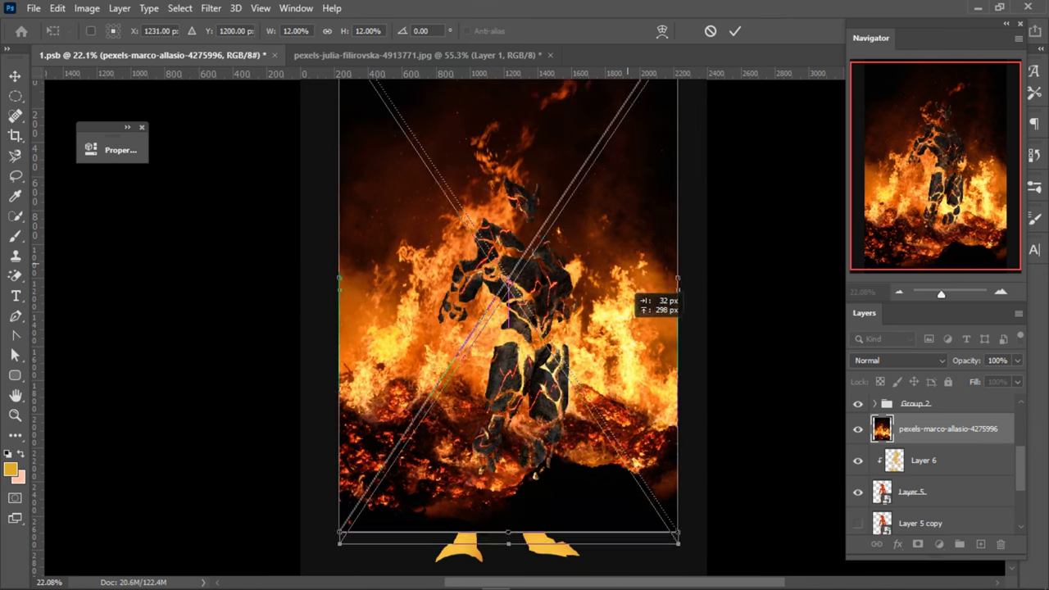
key(Return)
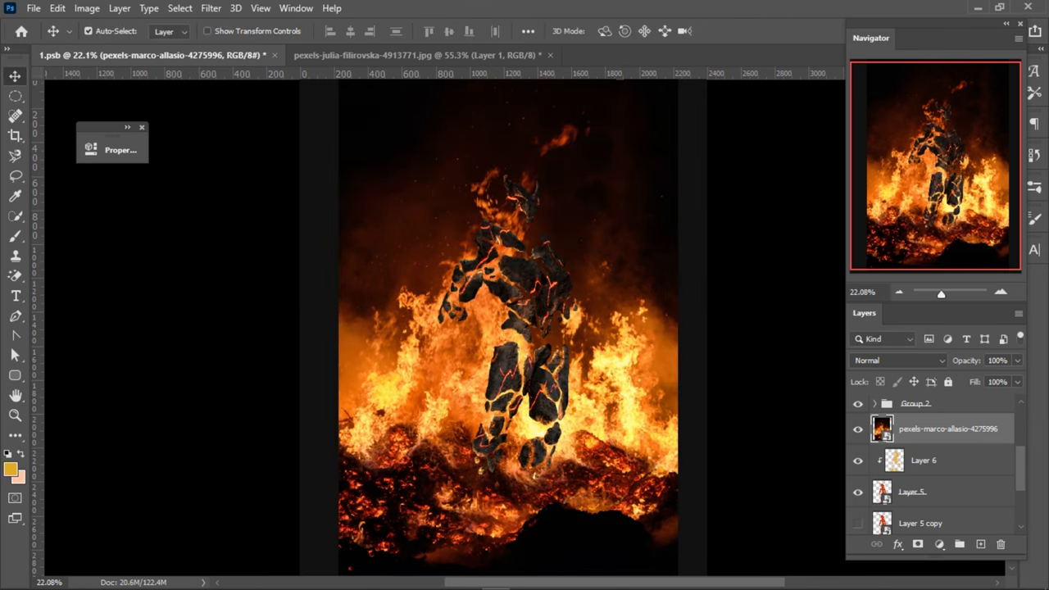
key(ctrl+alt+g)
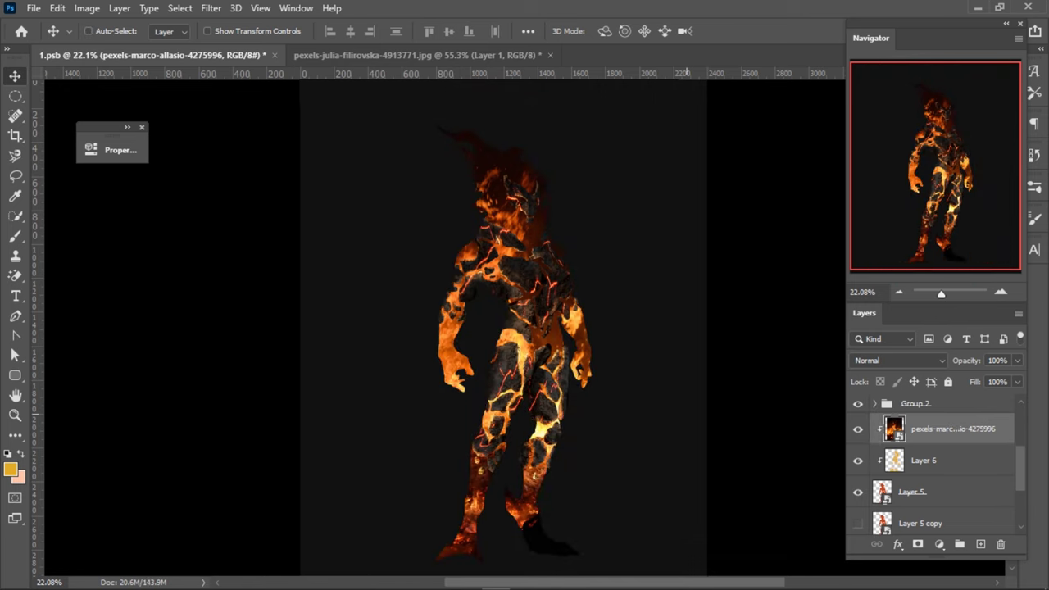
- Free Transform the fire photo to about 22% with a -11.6° tilt over the figure
key(ctrl+t)
drag(462, 343, 533, 340)
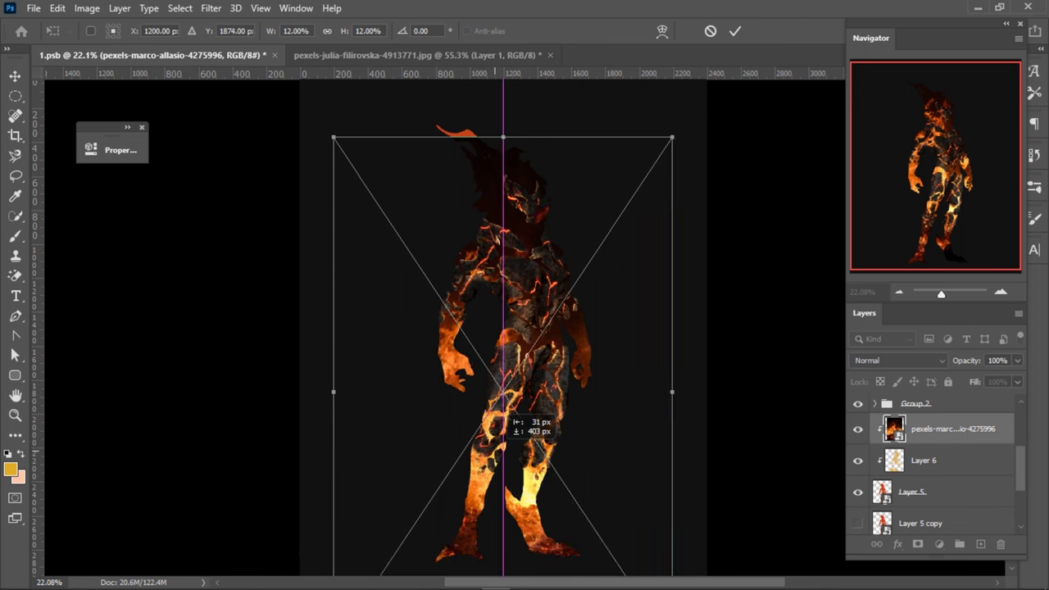
drag(532, 340, 510, 414)
drag(705, 360, 713, 318)
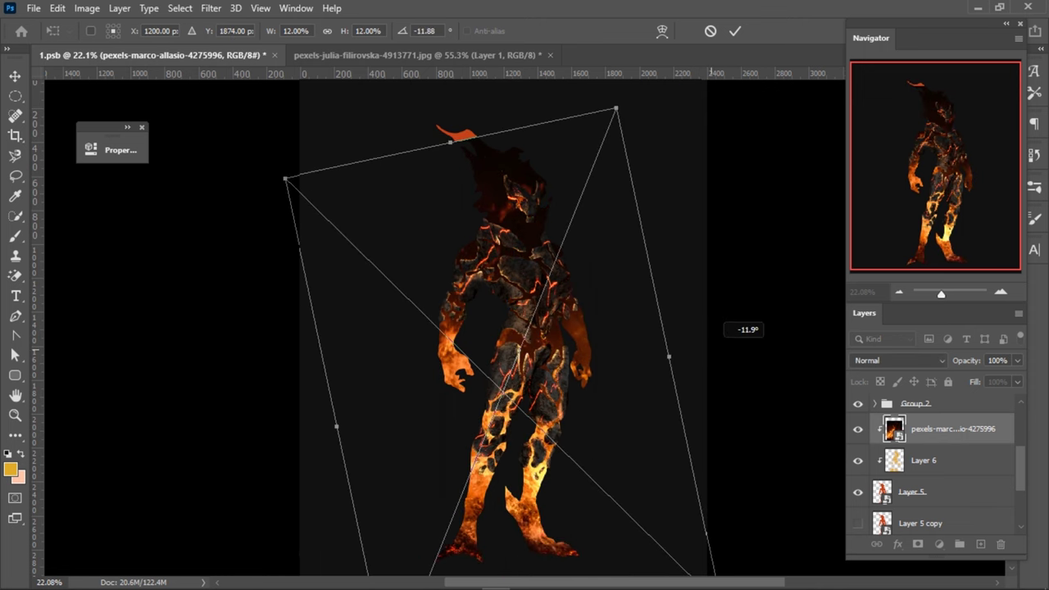
drag(596, 383, 597, 400)
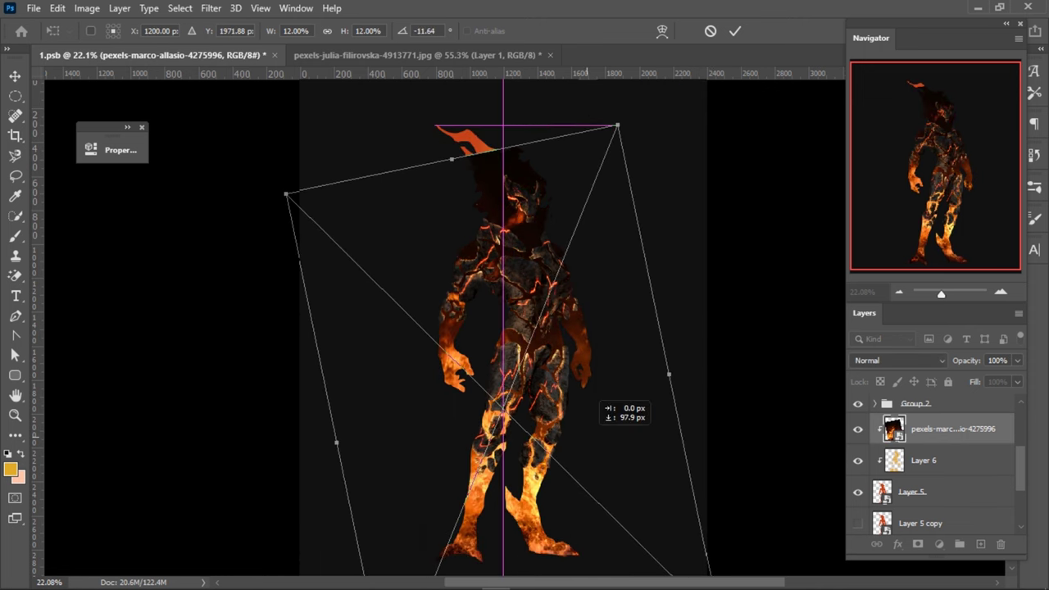
drag(597, 401, 582, 392)
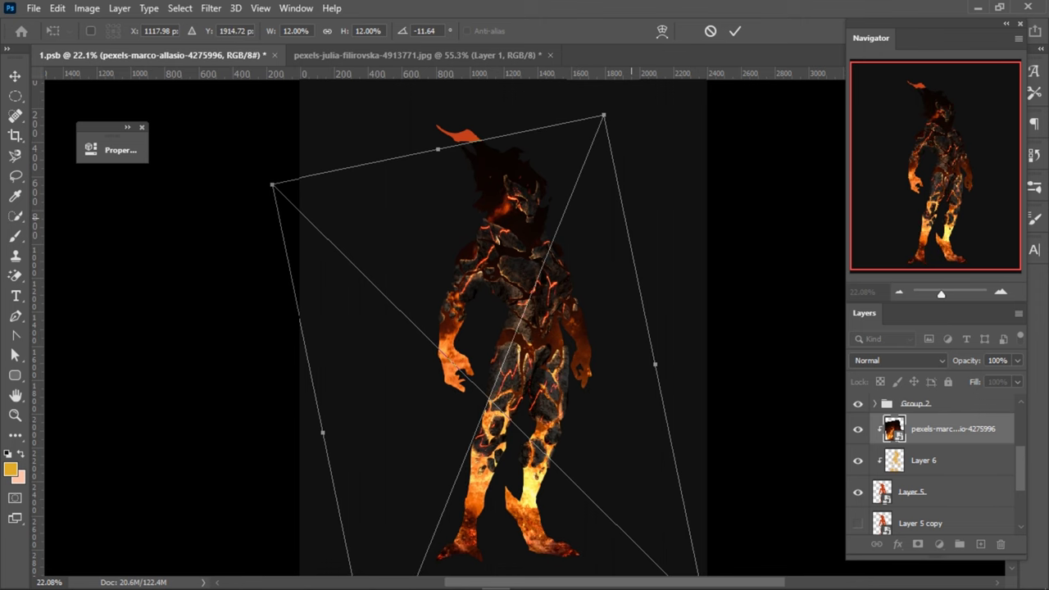
drag(655, 363, 725, 237)
mouse_move(530, 379)
mouse_down()
mouse_move(589, 354)
mouse_move(580, 364)
mouse_up()
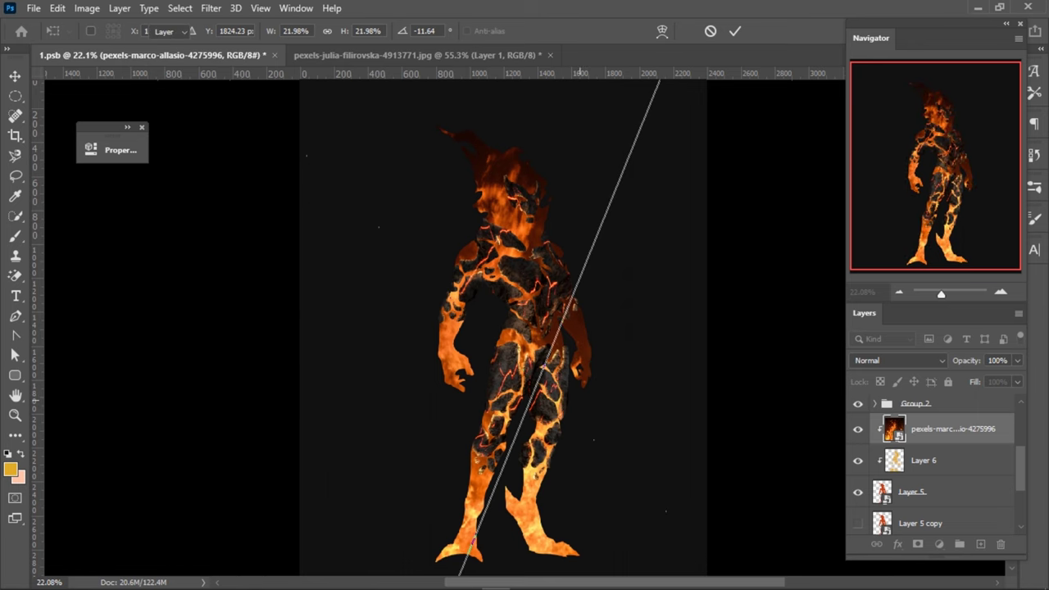
key(Return)
- Add an all-black mask to the fire layer and reveal fire texture on the left arm
alt+click(917, 544)
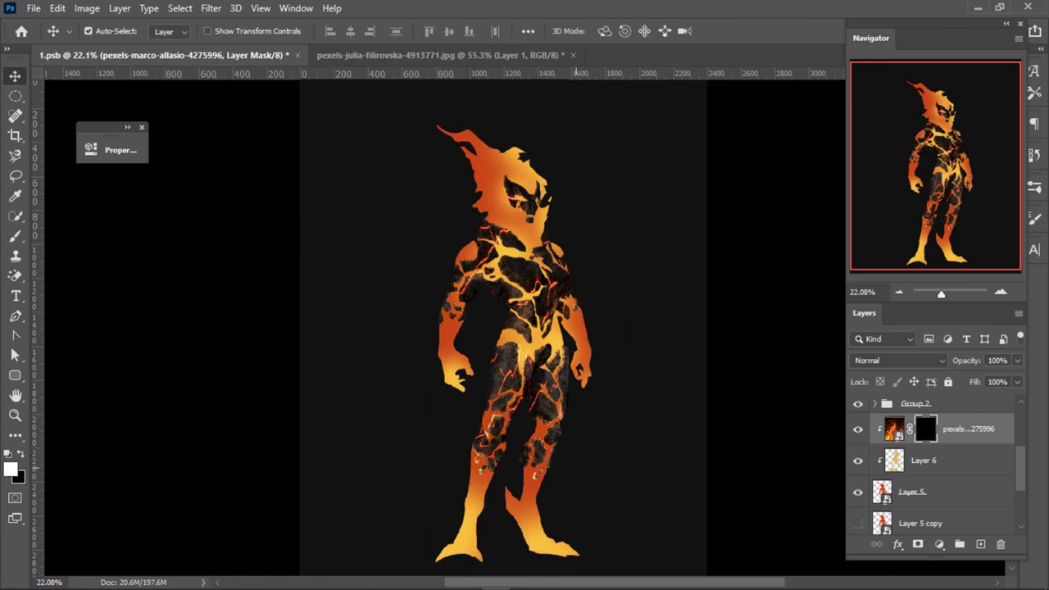
scroll(504, 332, down, 2)
key(b)
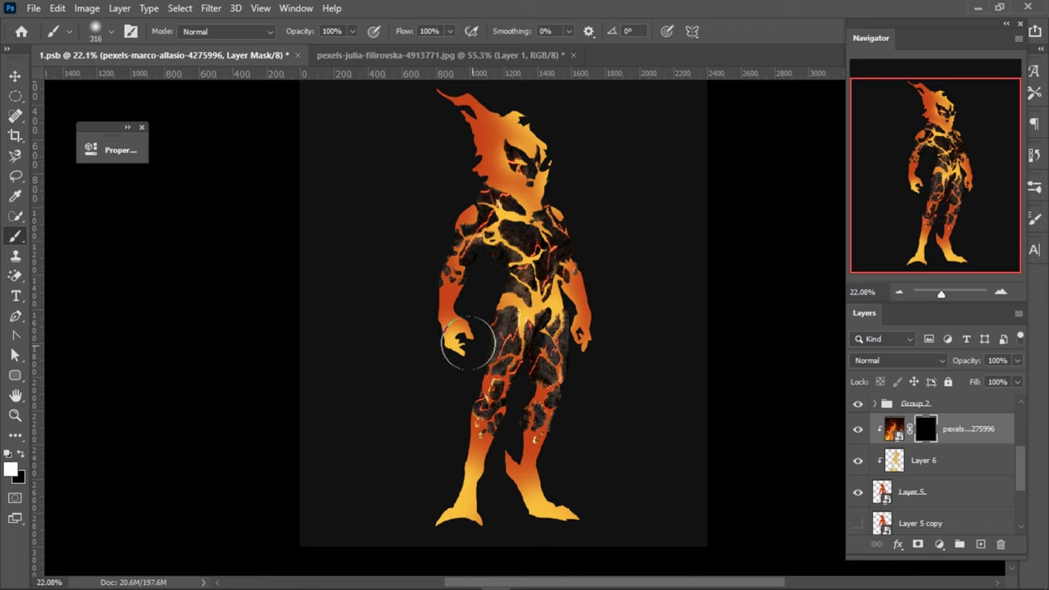
drag(449, 351, 466, 215)
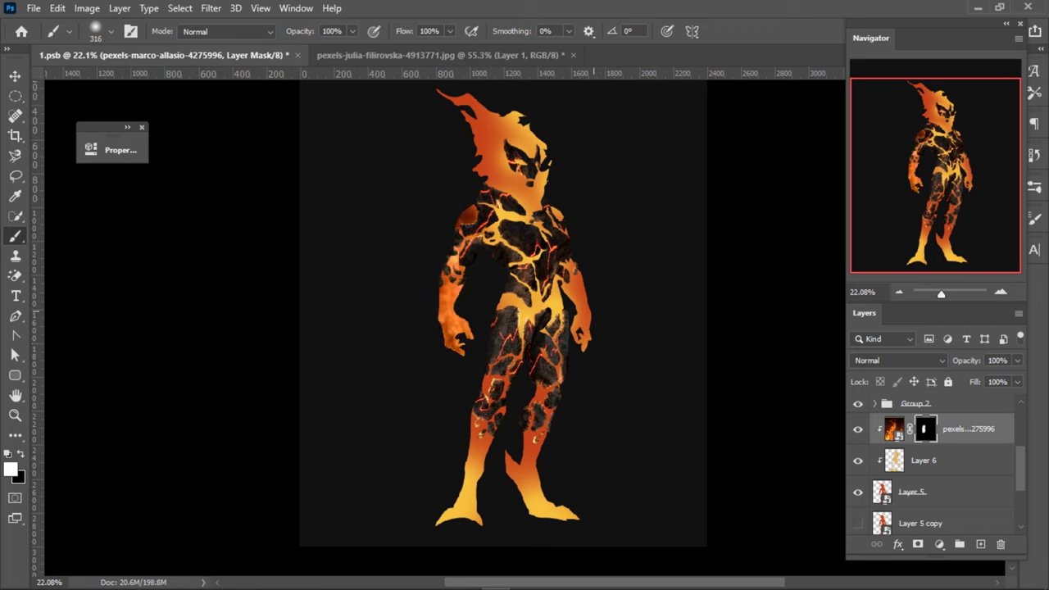
drag(578, 286, 583, 348)
key(ctrl+z)
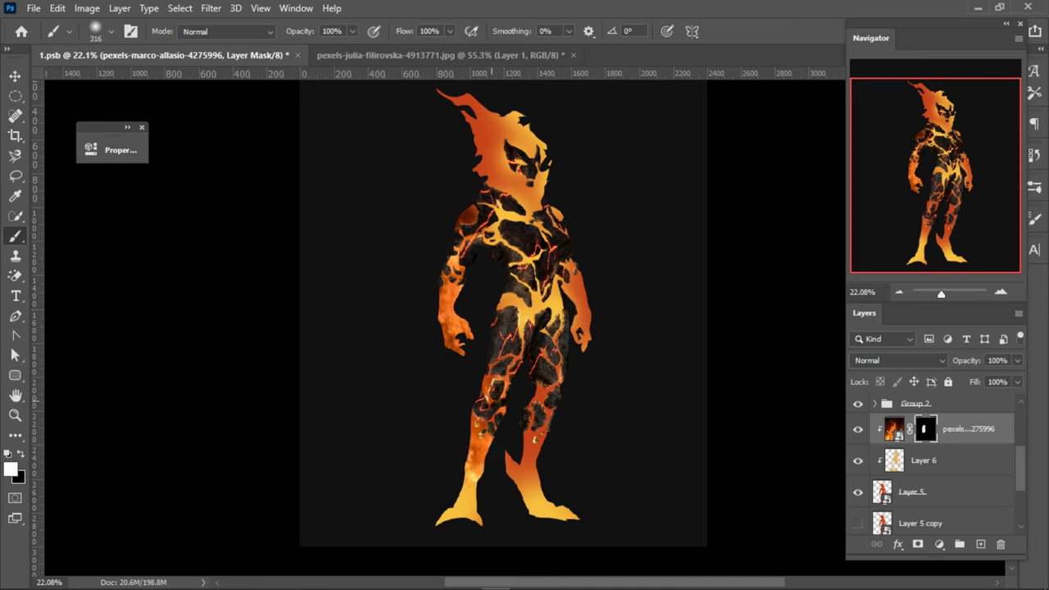
- Paint fire texture onto the legs and from chest to hip
drag(467, 484, 458, 516)
mouse_move(545, 508)
mouse_down()
mouse_move(525, 446)
mouse_move(549, 373)
mouse_up()
scroll(547, 373, up, 1)
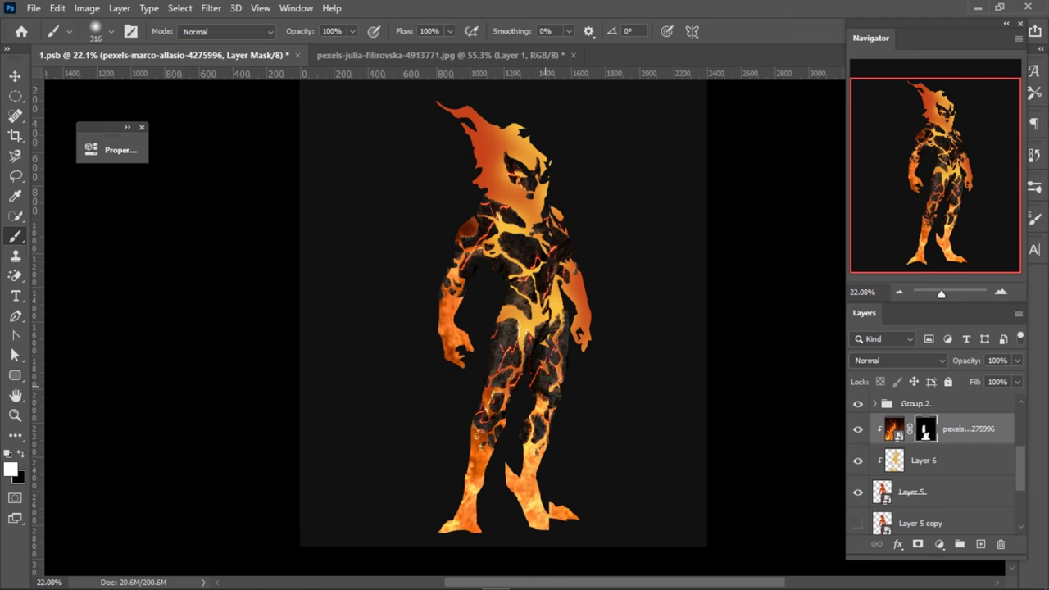
scroll(524, 385, up, 2)
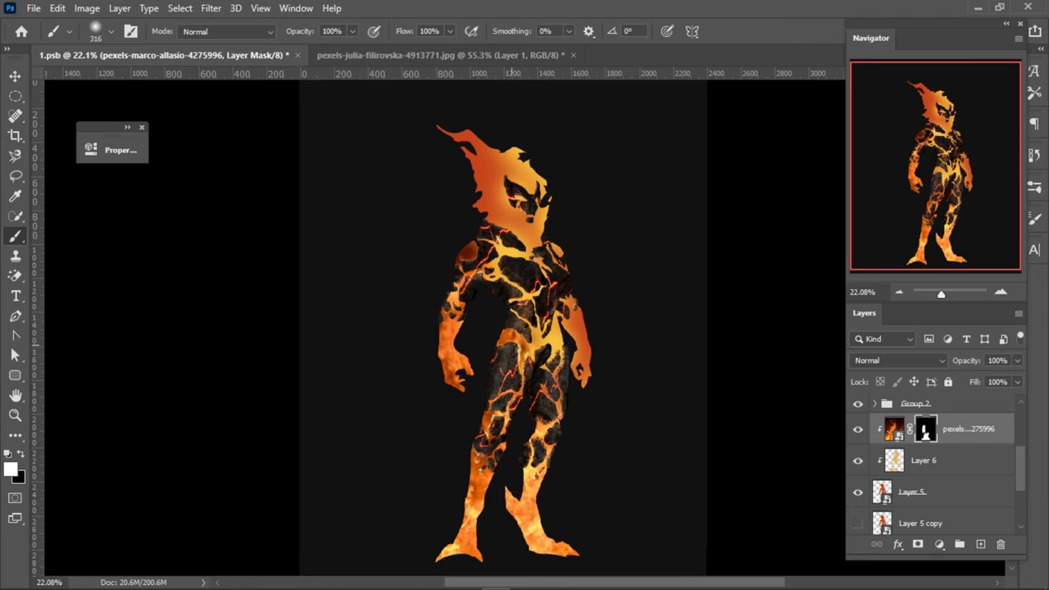
scroll(513, 345, up, 1)
scroll(508, 336, up, 1)
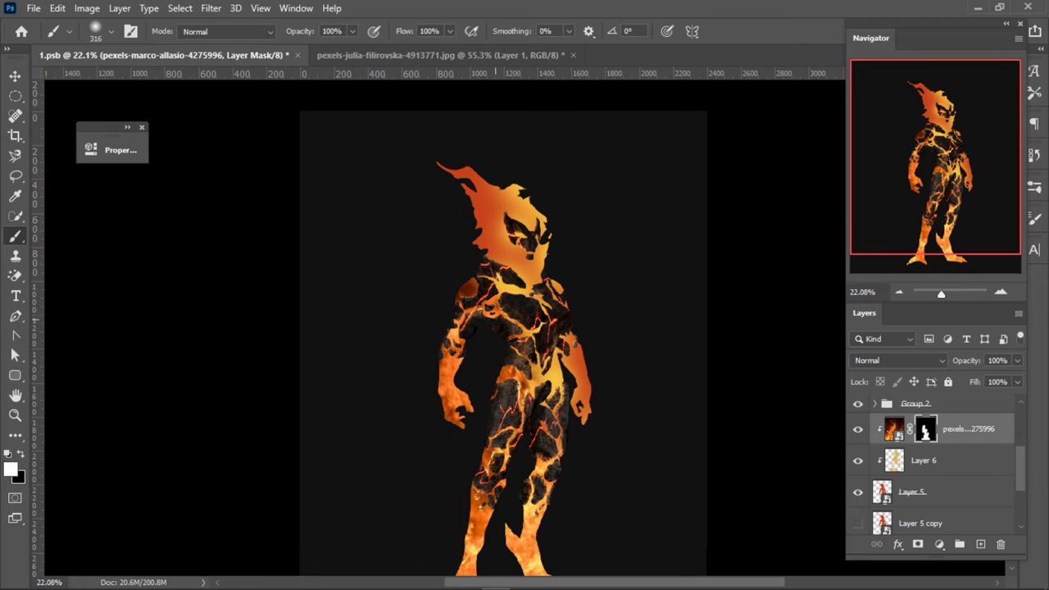
scroll(508, 344, up, 1)
scroll(507, 344, up, 3)
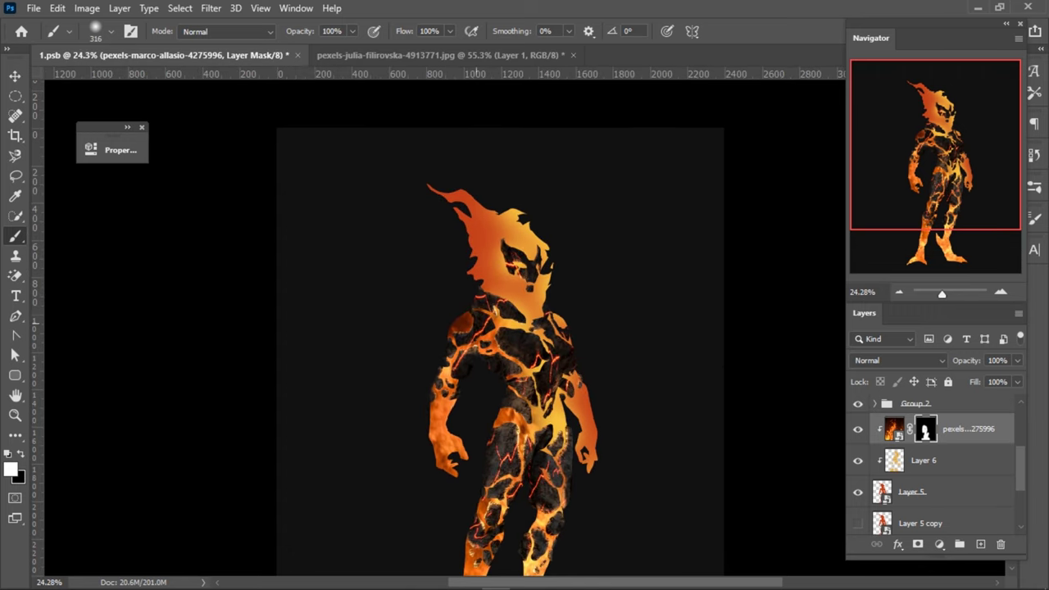
drag(533, 328, 555, 451)
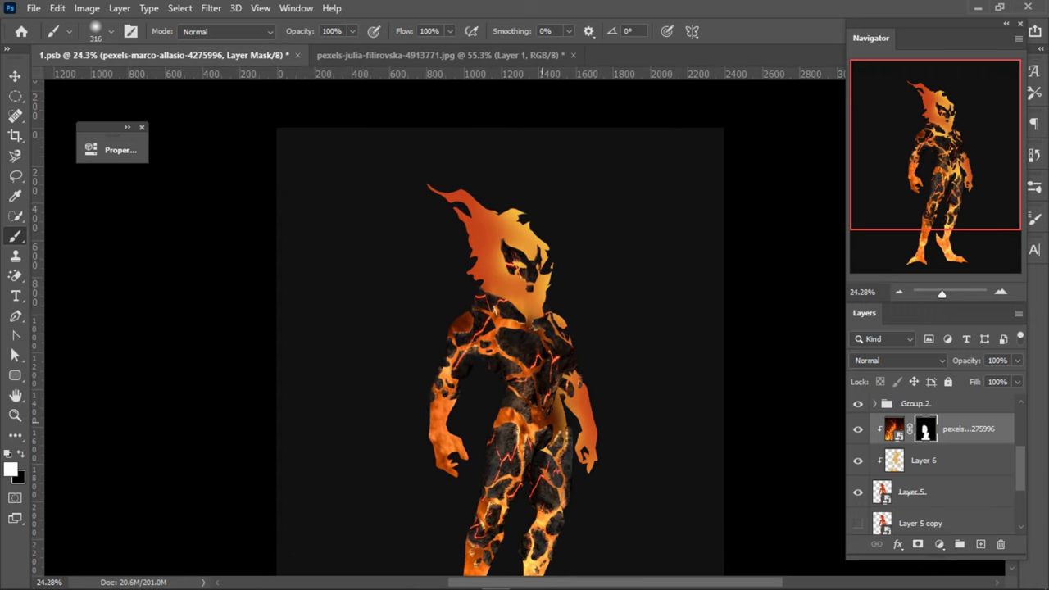
- Refine the torso mask, swapping between white and black to reveal or hide fire texture
scroll(555, 451, down, 1)
scroll(540, 344, down, 1)
mouse_move(541, 299)
mouse_down()
mouse_move(536, 353)
mouse_move(561, 394)
mouse_move(549, 402)
mouse_up()
drag(532, 327, 508, 278)
key(x)
scroll(508, 344, up, 1)
scroll(508, 344, up, 1)
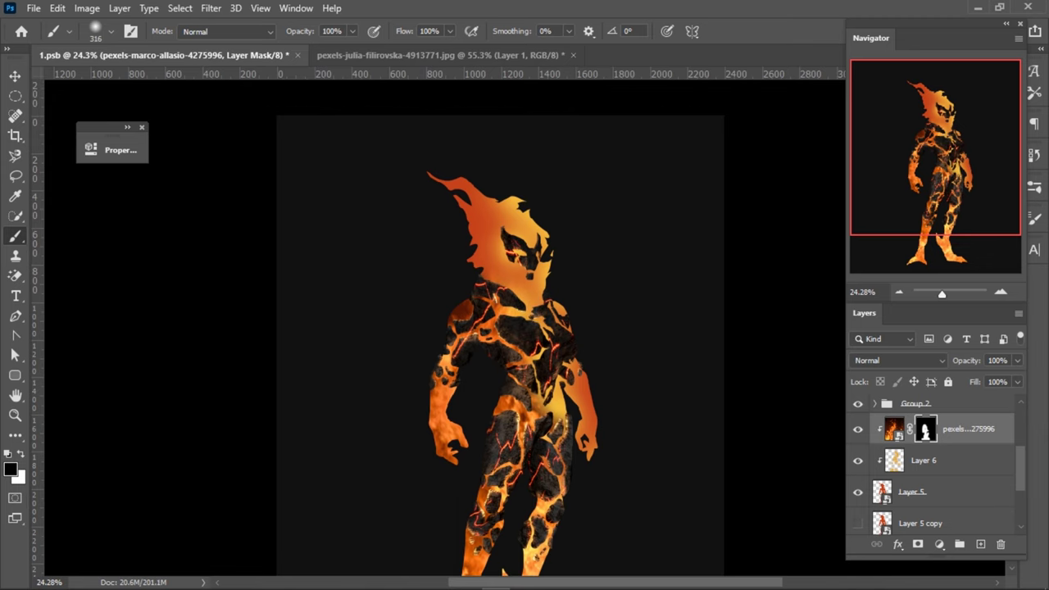
scroll(508, 328, down, 1)
scroll(508, 328, down, 3)
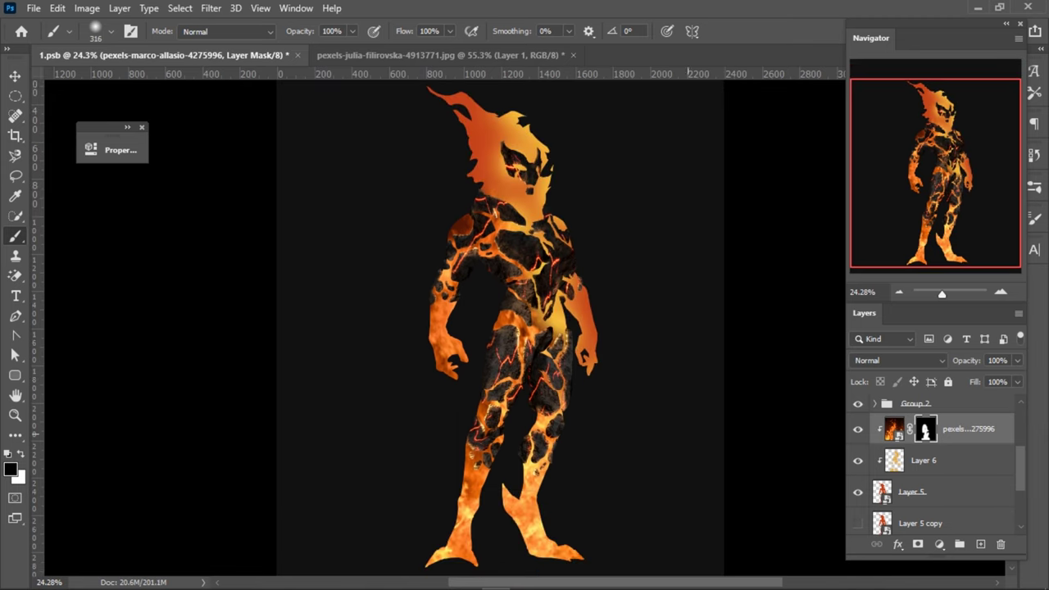
scroll(508, 327, down, 1)
key(ctrl+v)
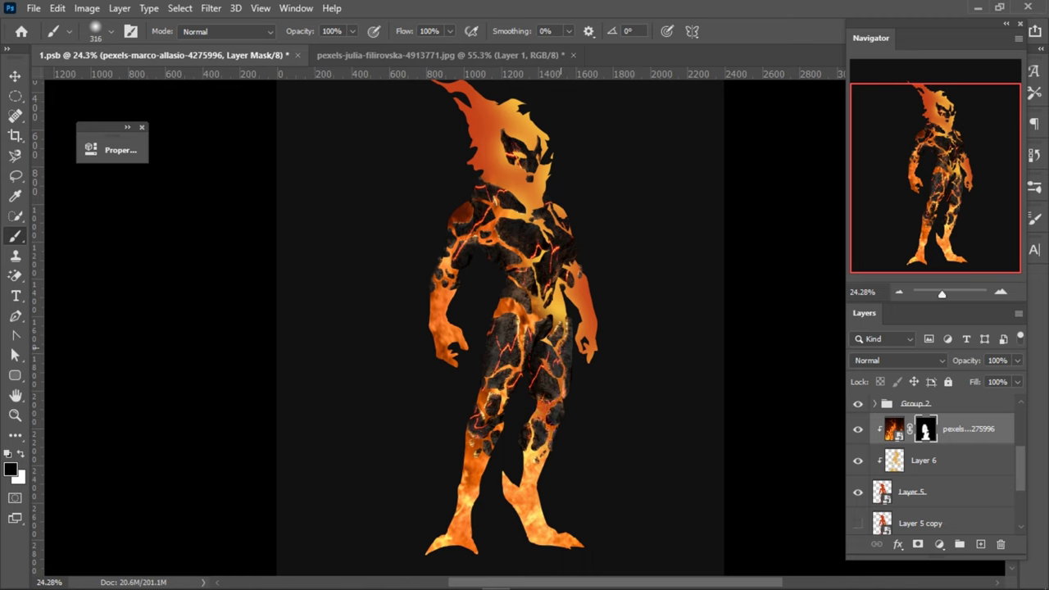
key(x)
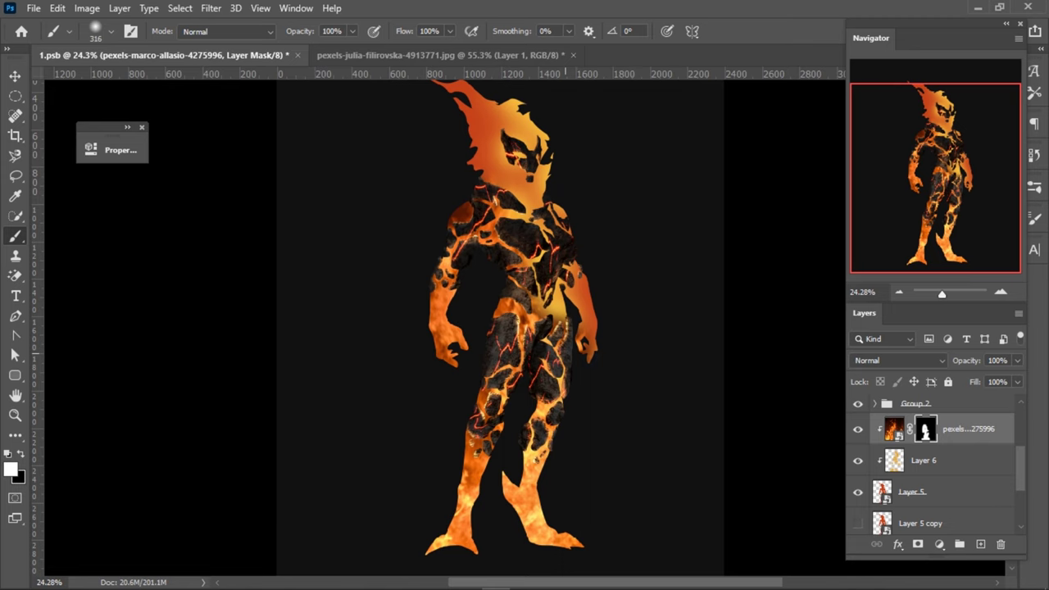
key(x)
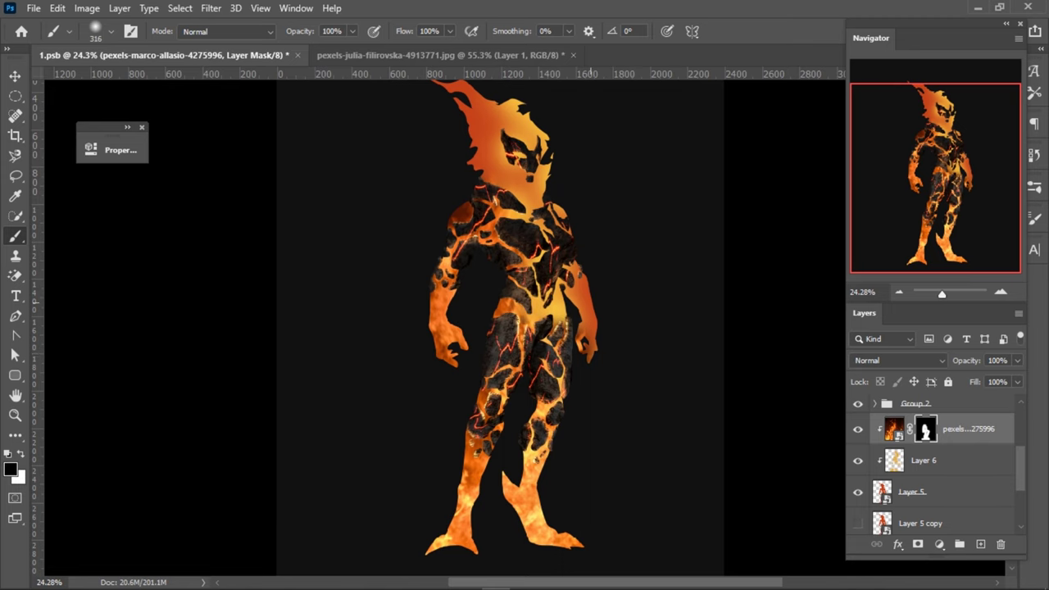
scroll(581, 383, down, 2)
scroll(577, 360, up, 1)
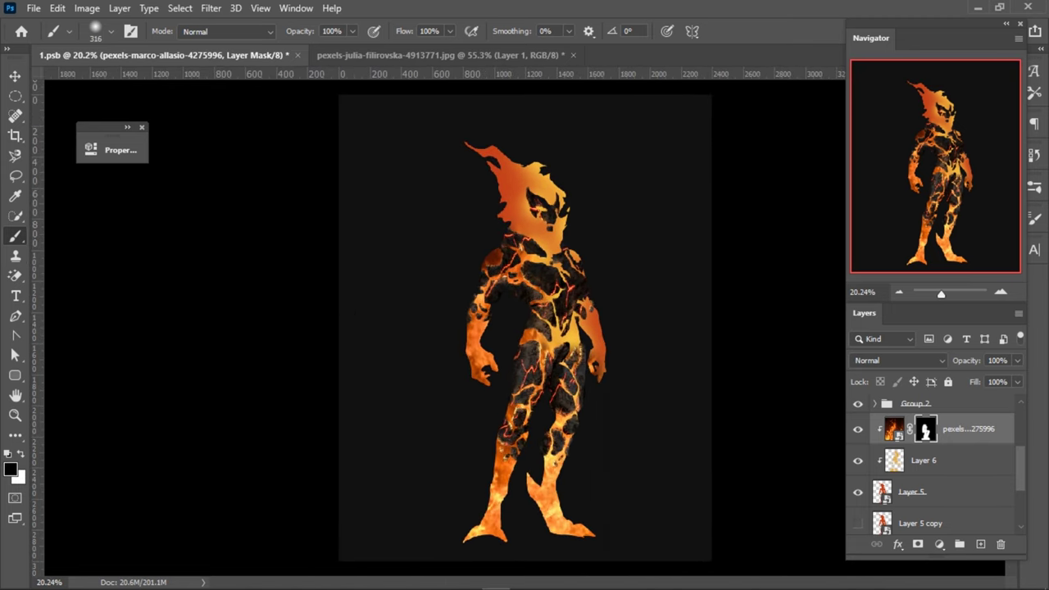
- Duplicate the masked fire layer, flip it horizontally and scale it to 123%
key(ctrl+j)
key(ctrl+t)
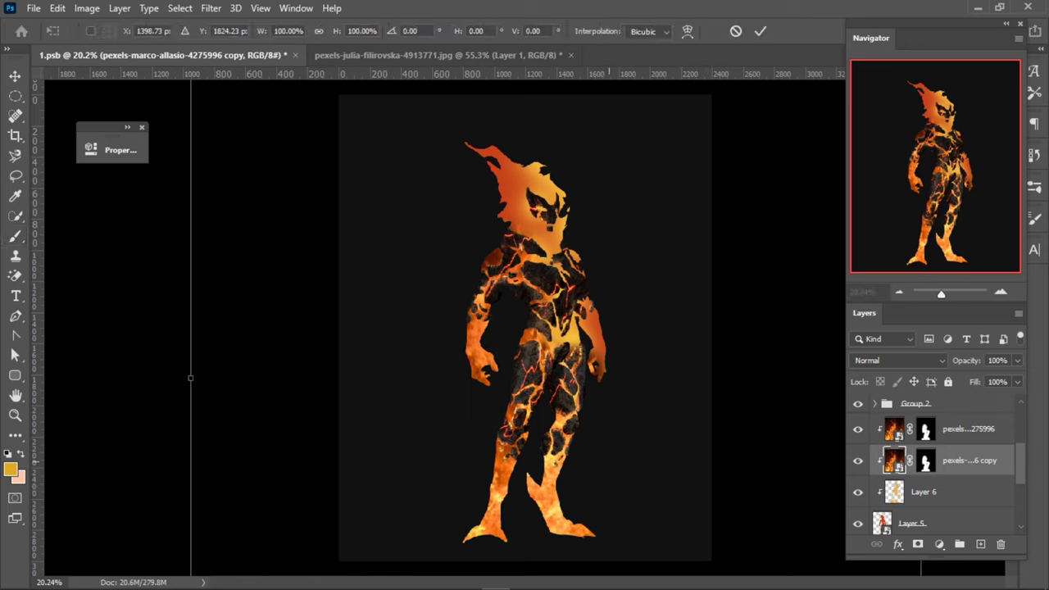
mouse_move(565, 402)
mouse_down()
mouse_move(610, 283)
mouse_move(532, 96)
mouse_move(549, 174)
mouse_up()
right_click(610, 283)
click(639, 290)
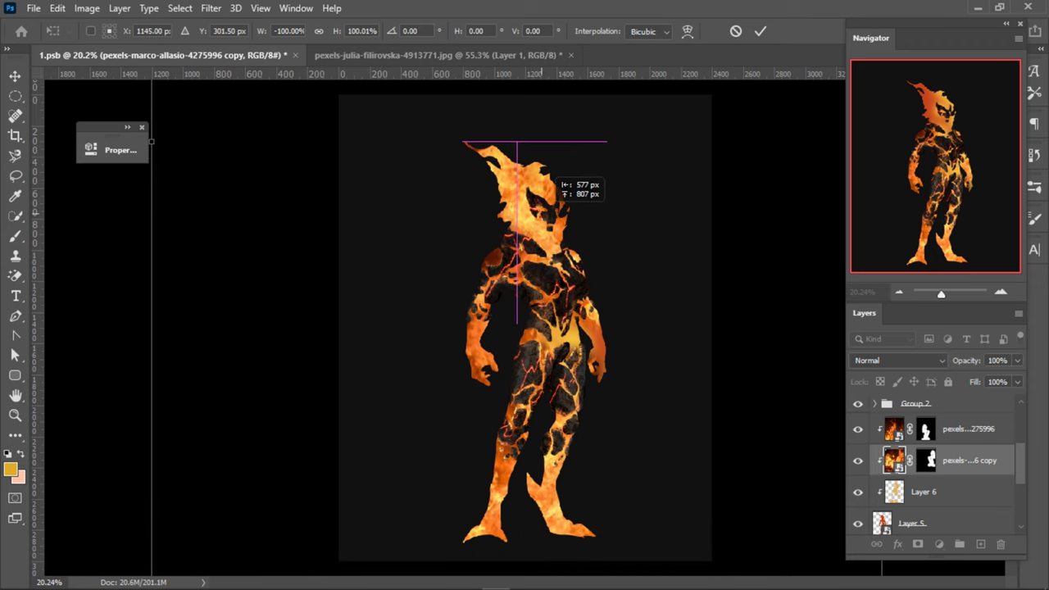
scroll(541, 176, down, 3)
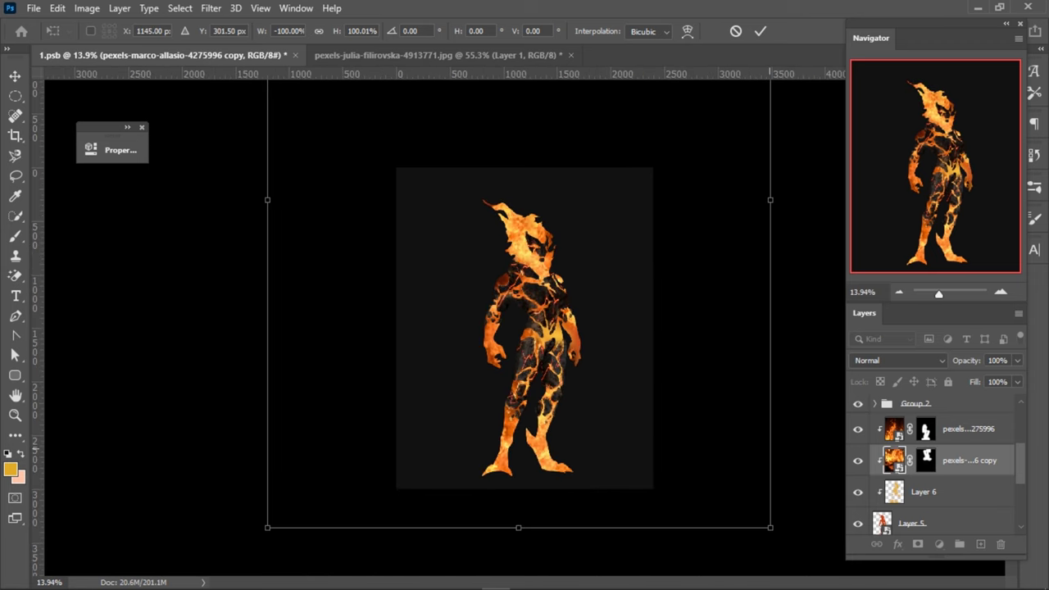
drag(770, 199, 837, 199)
mouse_move(539, 283)
mouse_down()
mouse_move(548, 283)
mouse_move(539, 282)
mouse_up()
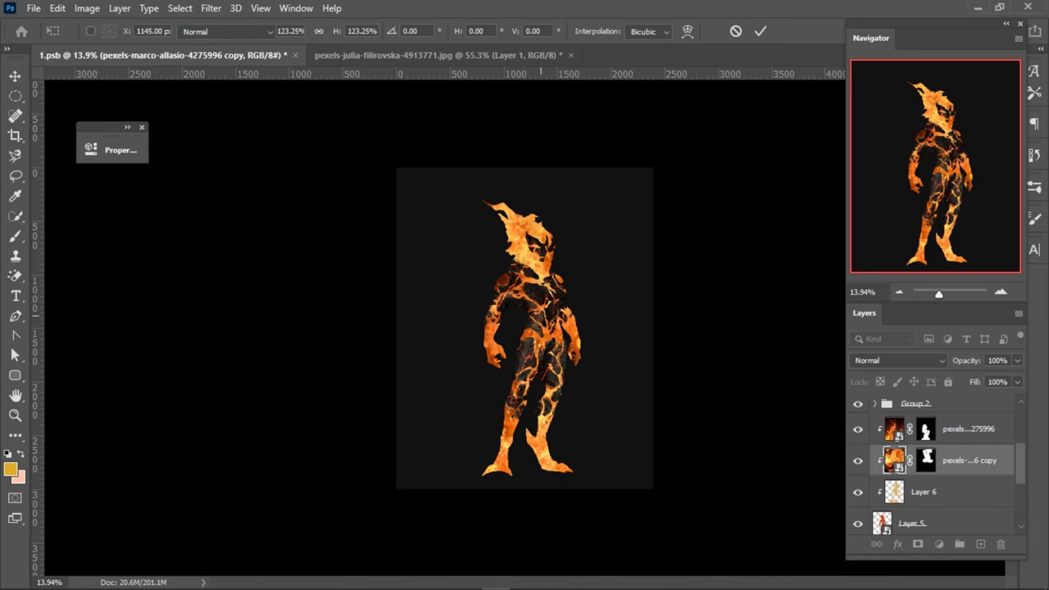
scroll(534, 302, up, 3)
key(Return)
- Return to the Brush tool and select the original fire layer
key(b)
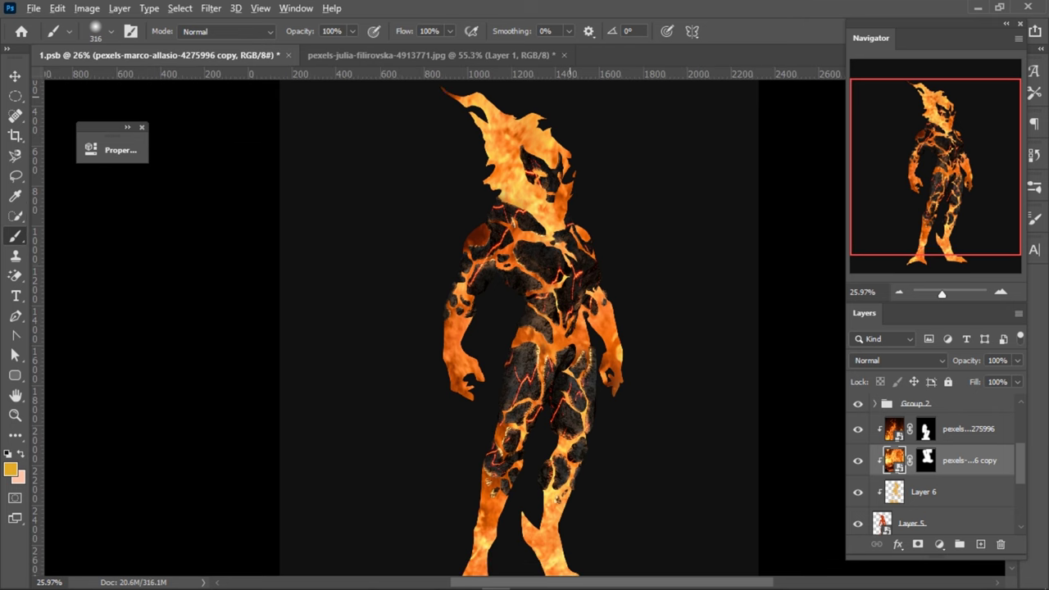
scroll(585, 195, up, 2)
scroll(585, 195, up, 2)
scroll(508, 195, down, 1)
scroll(508, 195, down, 2)
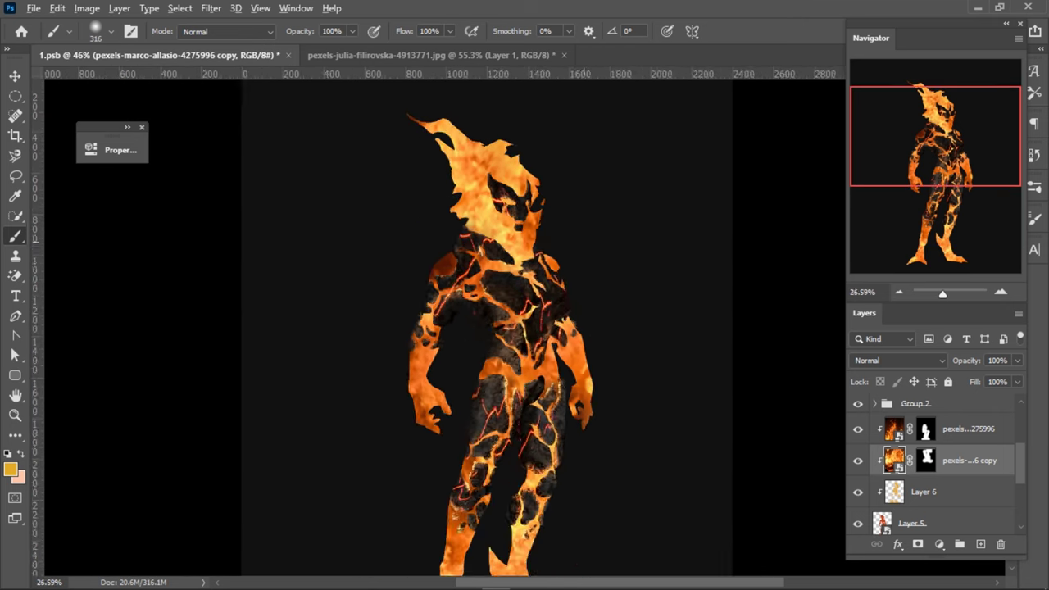
scroll(508, 195, down, 2)
key(alt+bracketright)
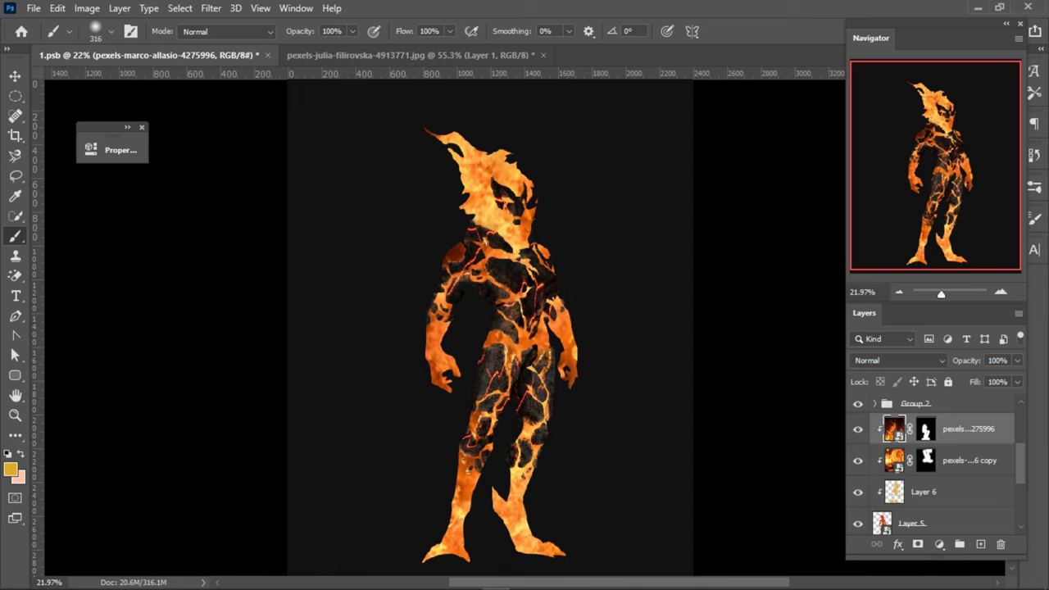
- Save, then rotate the placed fire texture to about -17° and shift it down-right
scroll(492, 344, up, 2)
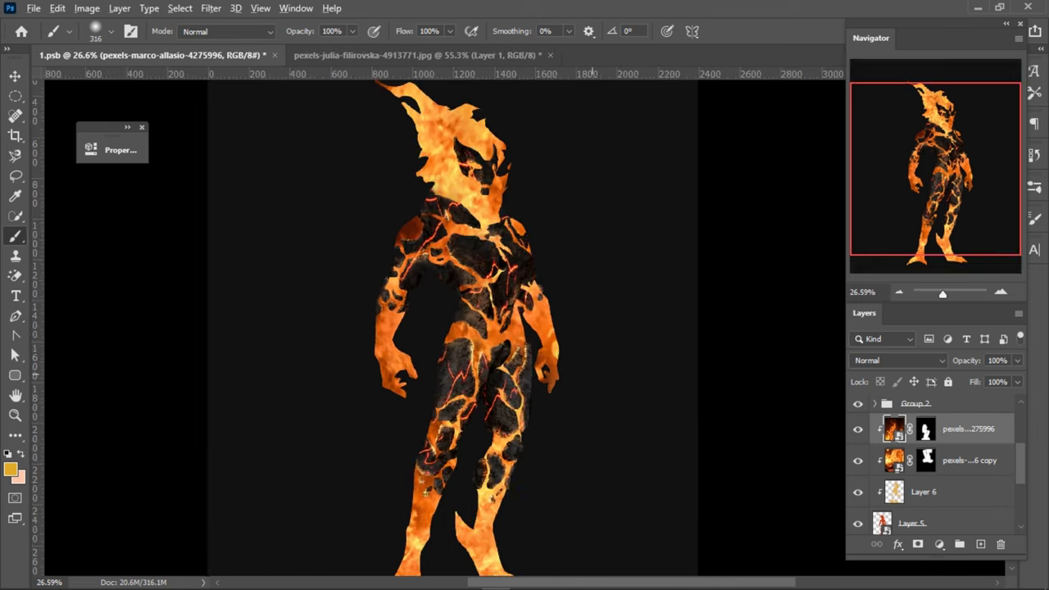
scroll(492, 344, down, 2)
key(v)
key(ctrl+s)
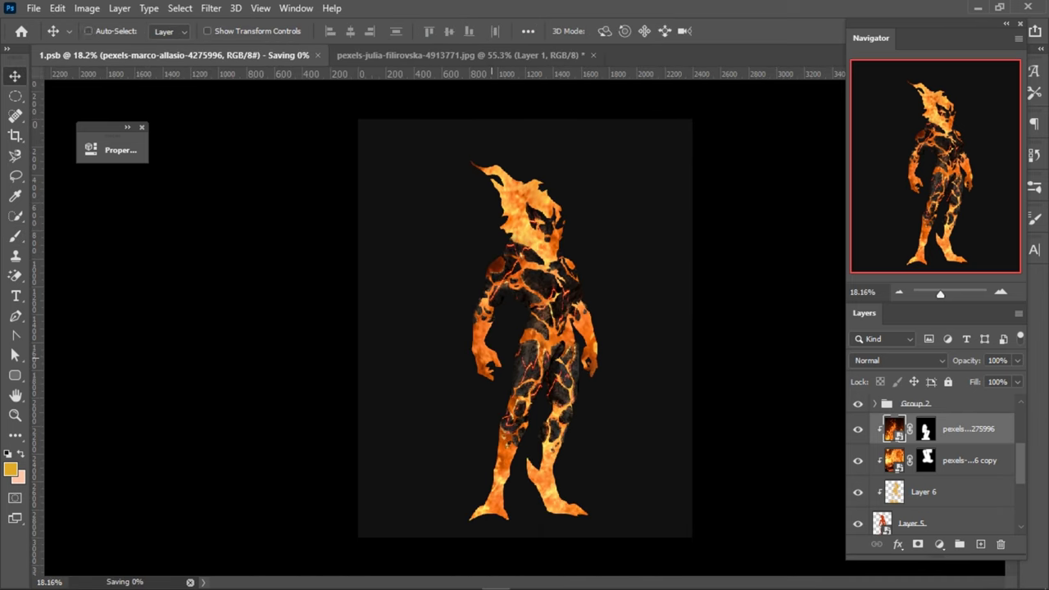
mouse_move(713, 312)
mouse_down()
mouse_move(761, 228)
mouse_move(766, 238)
mouse_up()
drag(459, 270, 483, 295)
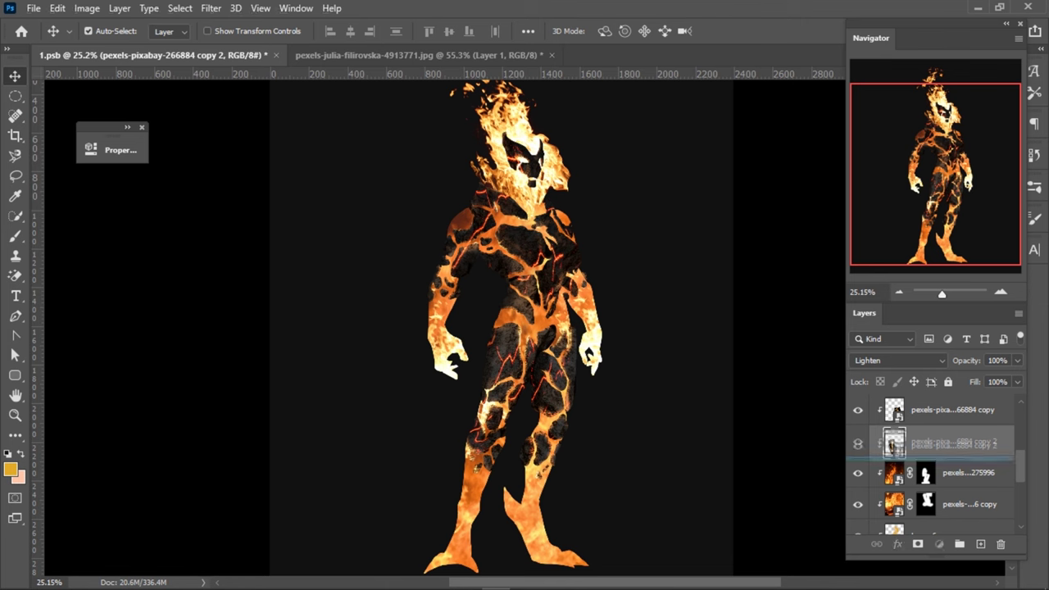
- Duplicate the fire layer and rotate the copy about 7° over the creature's legs
key(ctrl+j)
key(ctrl+t)
mouse_move(512, 260)
mouse_down()
mouse_move(542, 477)
mouse_move(558, 465)
mouse_up()
drag(680, 349, 692, 373)
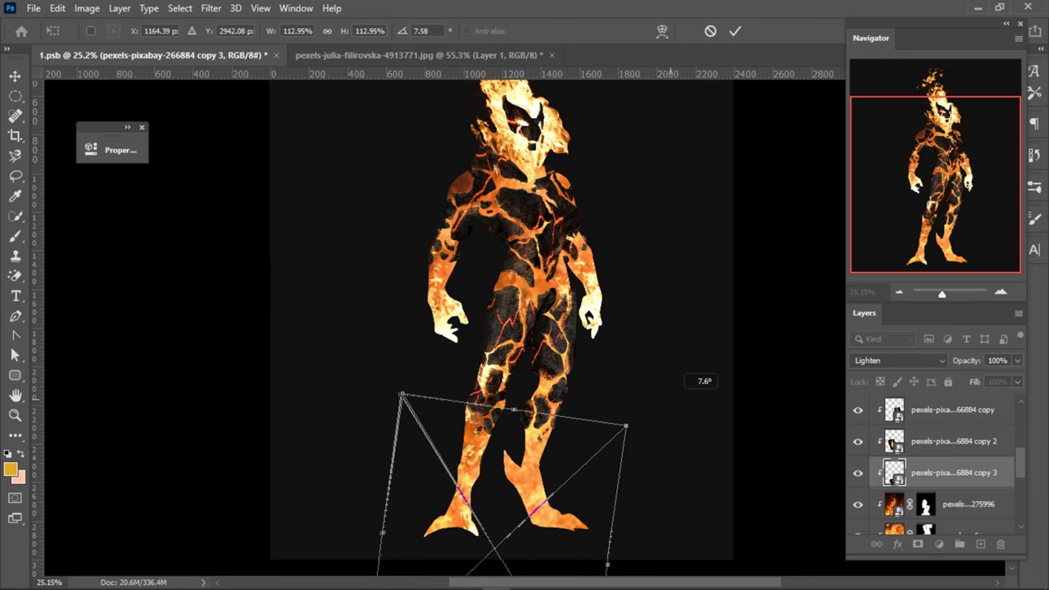
drag(479, 515, 457, 495)
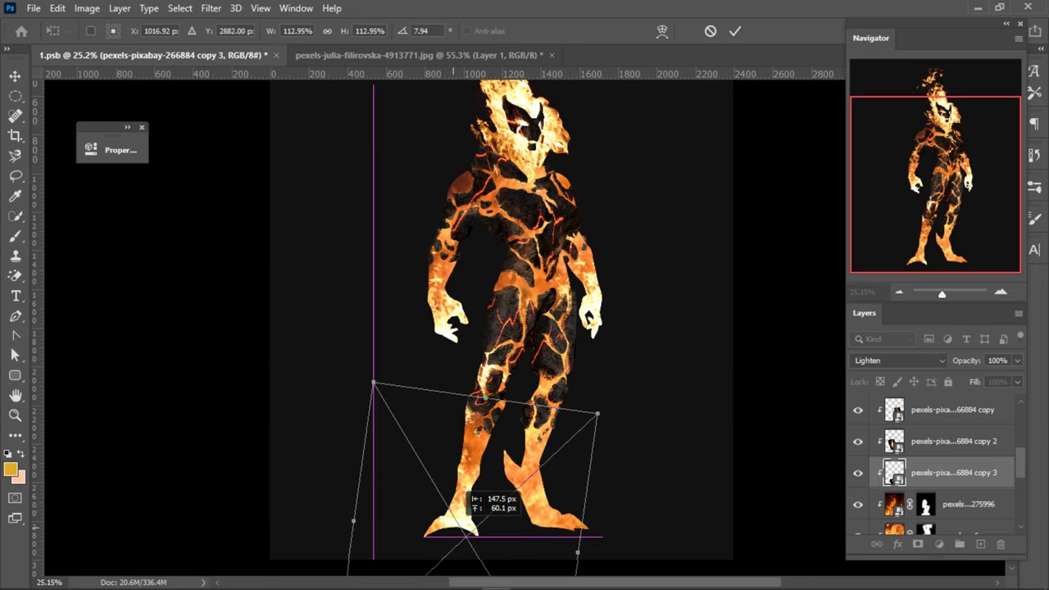
key(Return)
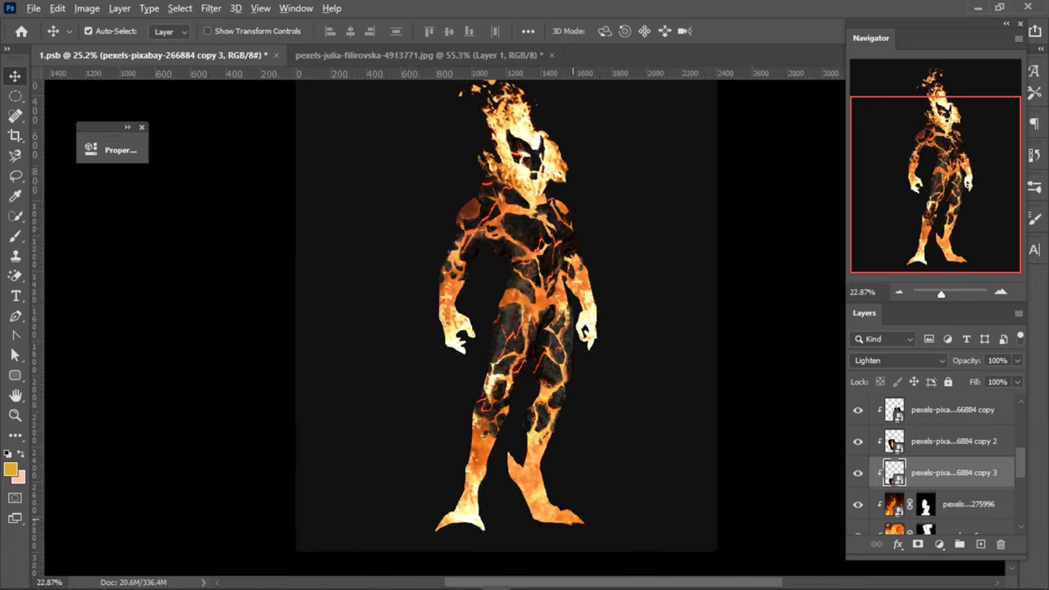
- Add a fourth fire copy, moved right and rotated to -11.83°
scroll(594, 202, down, 2)
scroll(891, 414, down, 2)
drag(890, 414, 893, 427)
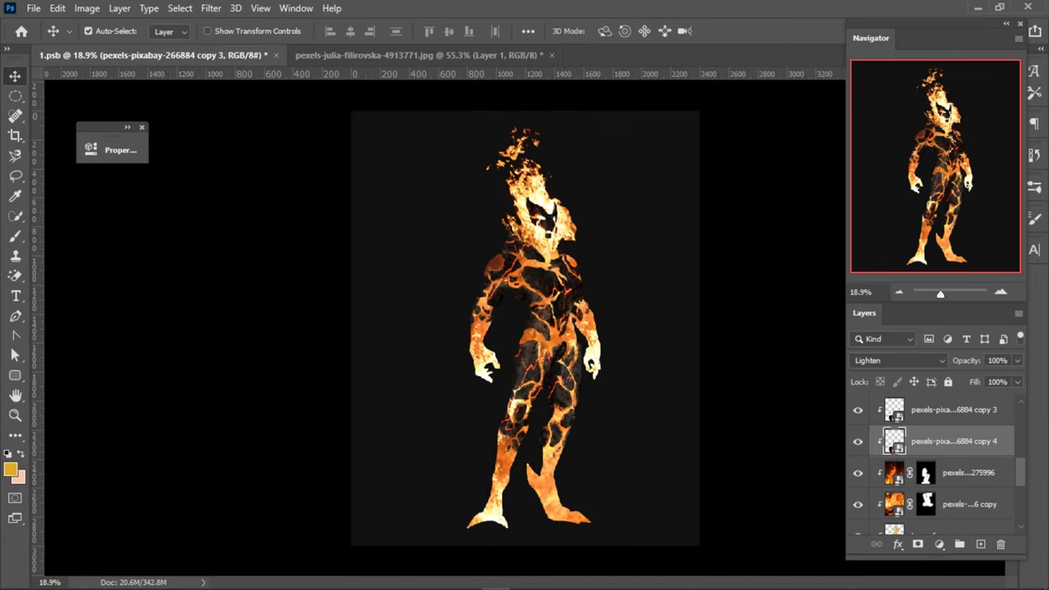
key(ctrl+t)
mouse_move(504, 479)
mouse_down()
mouse_move(590, 492)
mouse_move(574, 496)
mouse_move(584, 516)
mouse_up()
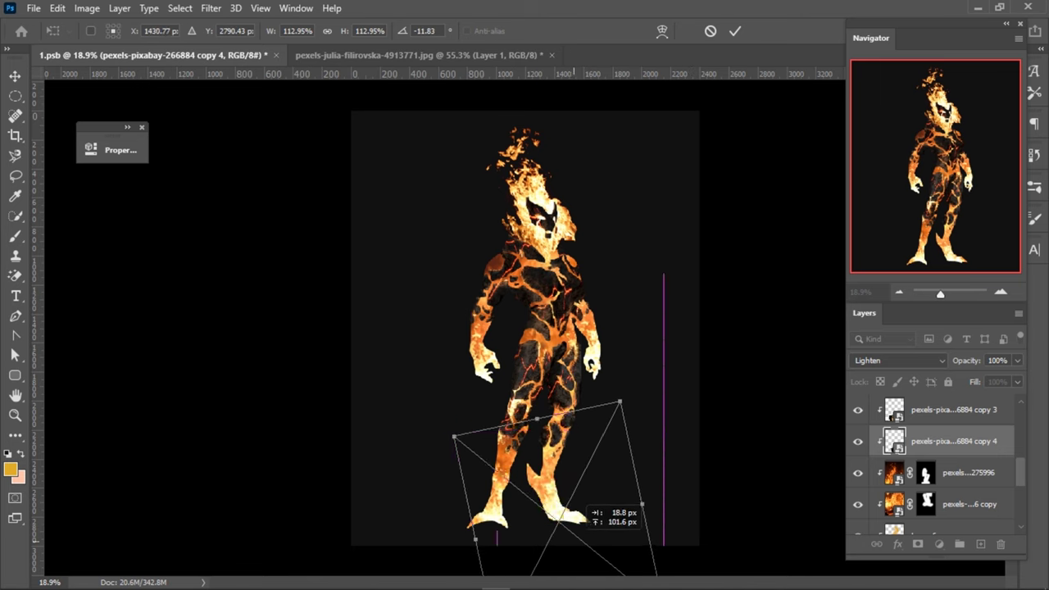
key(Return)
click(635, 492)
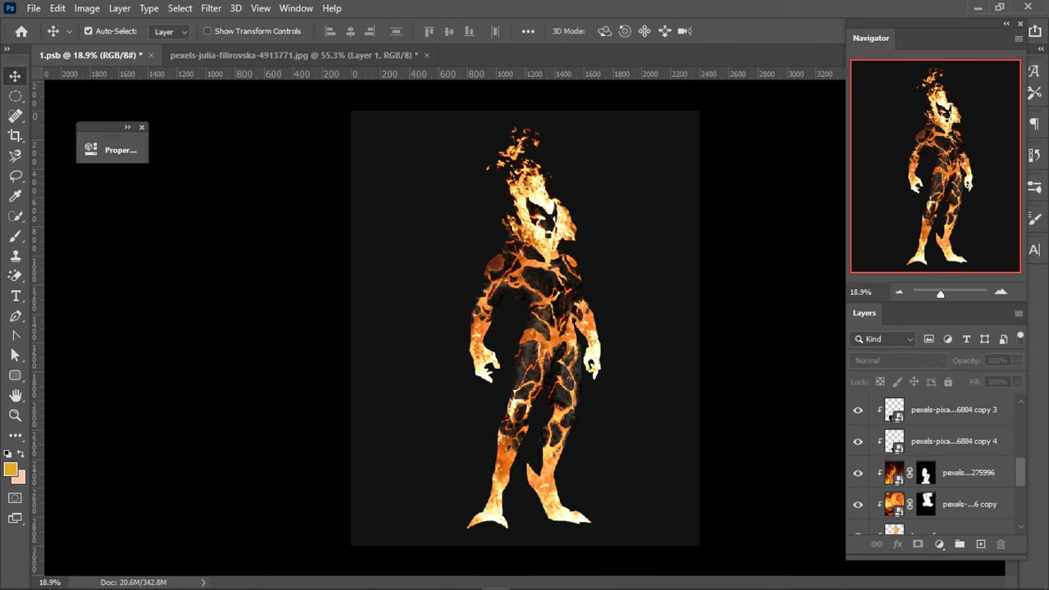
- Add a fifth fire copy positioned over the creature's chest
scroll(544, 367, up, 1)
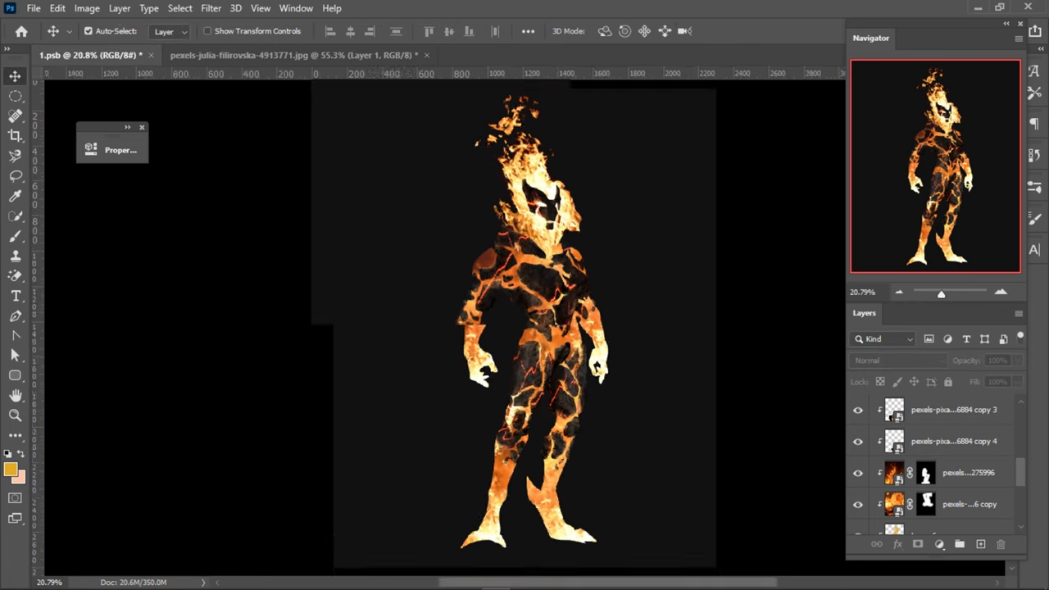
scroll(537, 246, up, 2)
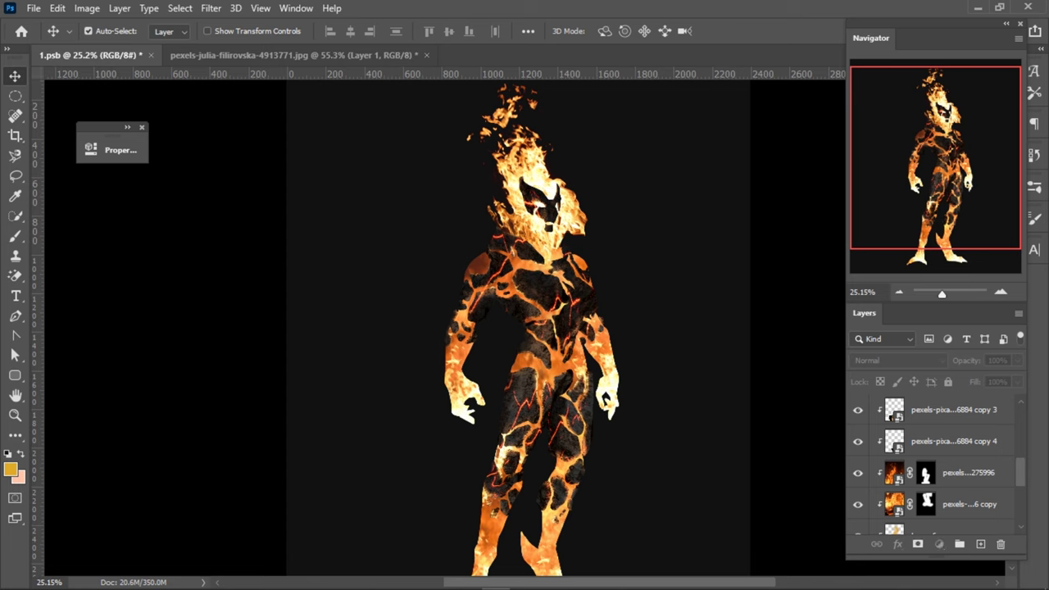
key(ctrl+j)
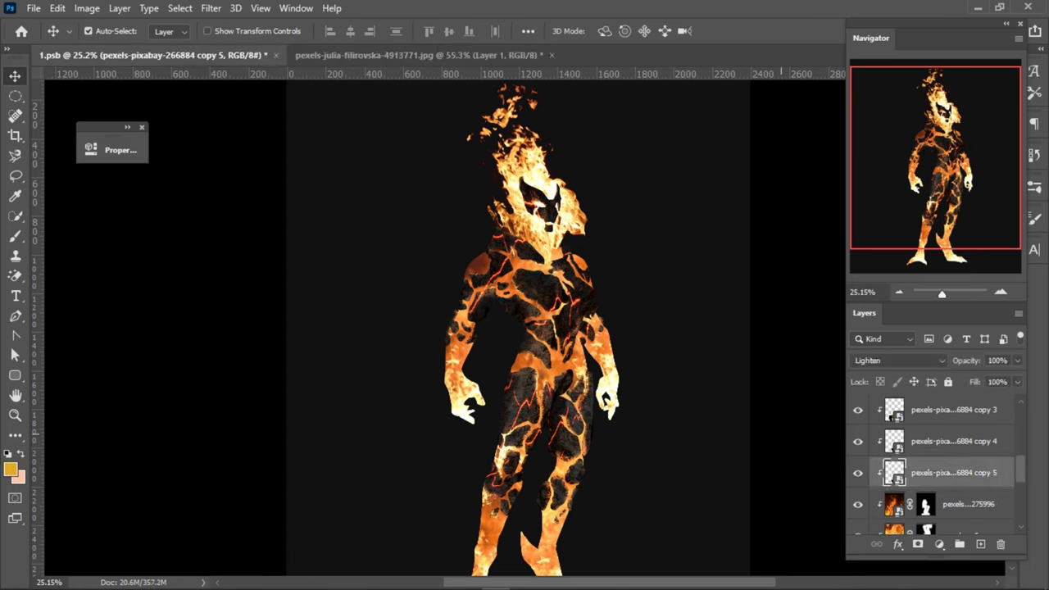
key(ctrl+t)
mouse_move(614, 523)
mouse_down()
mouse_move(536, 209)
mouse_move(557, 210)
mouse_move(515, 172)
mouse_move(544, 179)
mouse_up()
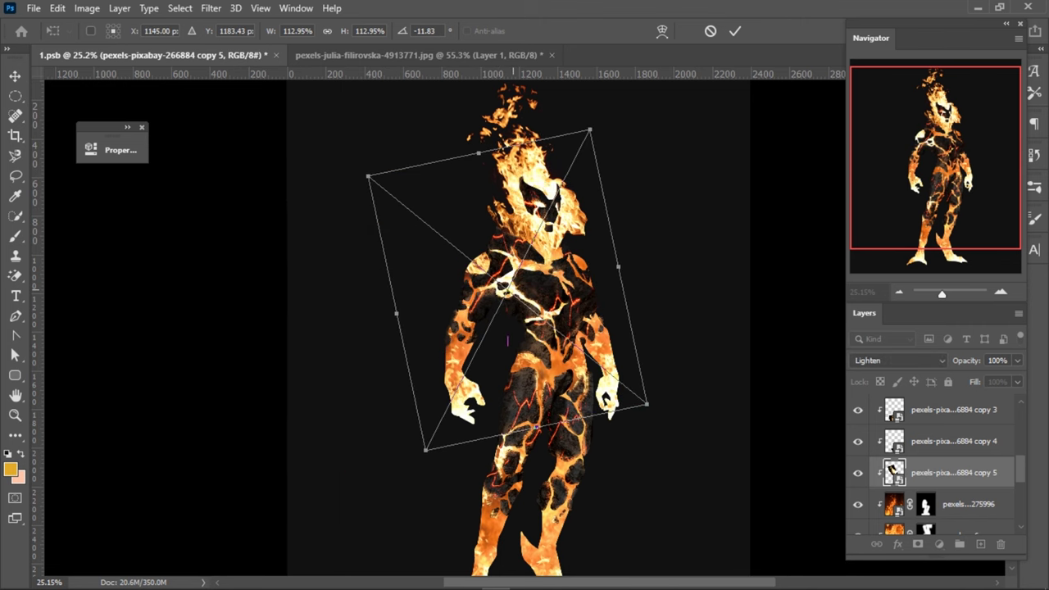
key(Return)
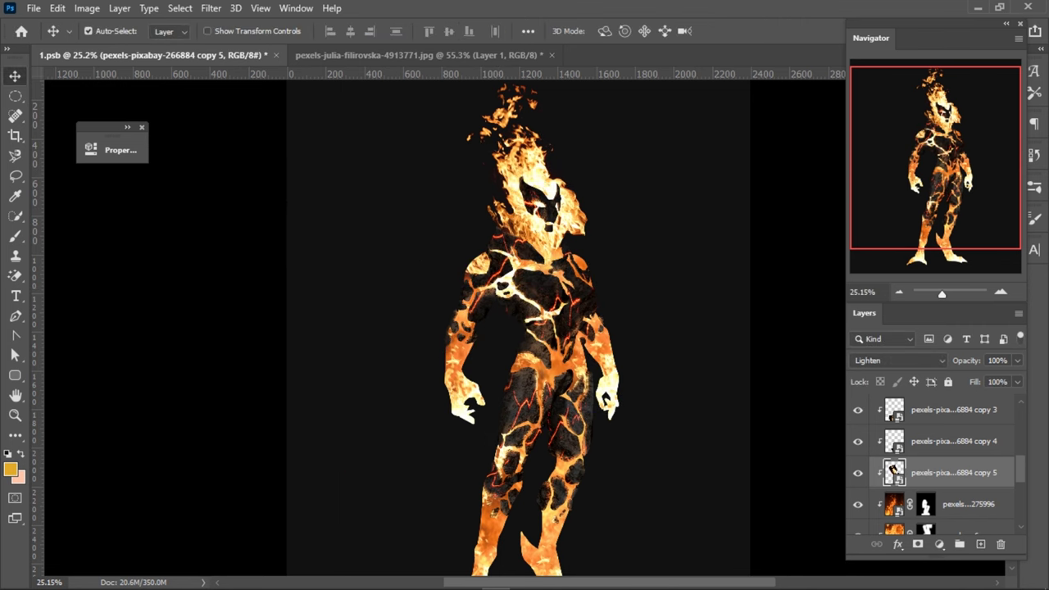
- Give the fifth fire copy a black mask and paint fire back onto the left shoulder
alt+click(918, 544)
key(d)
key(b)
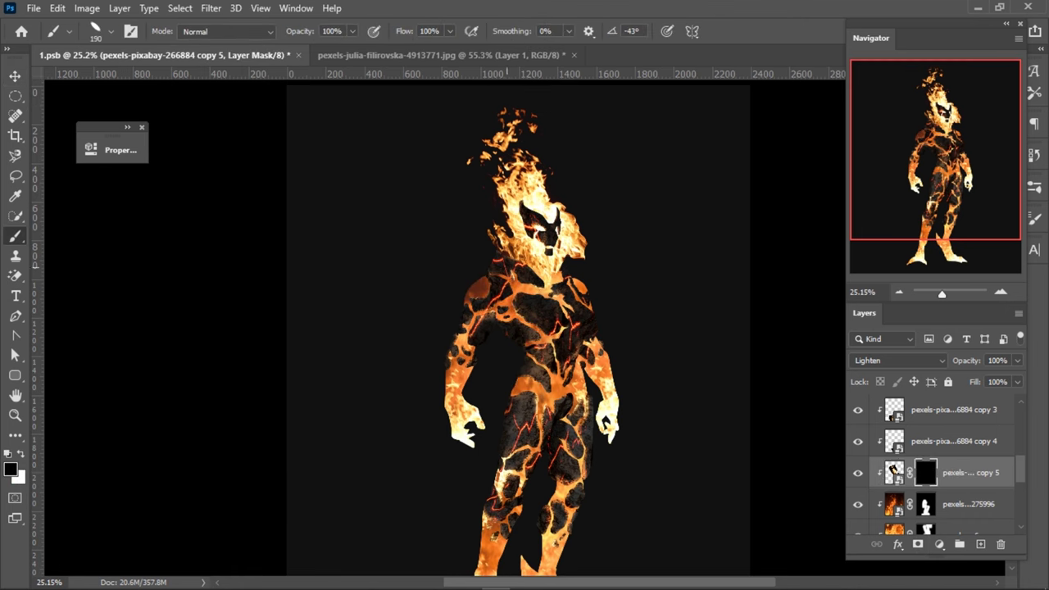
scroll(492, 246, up, 1)
key(x)
drag(494, 267, 463, 292)
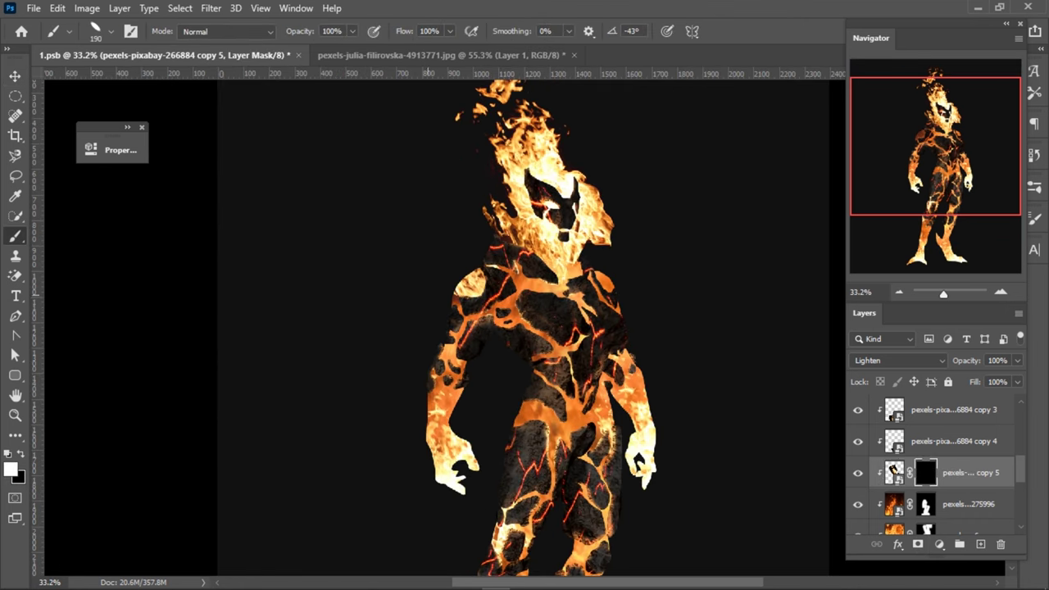
- Paint the fire onto the chest in white, then trim some back with black
right_click(522, 128)
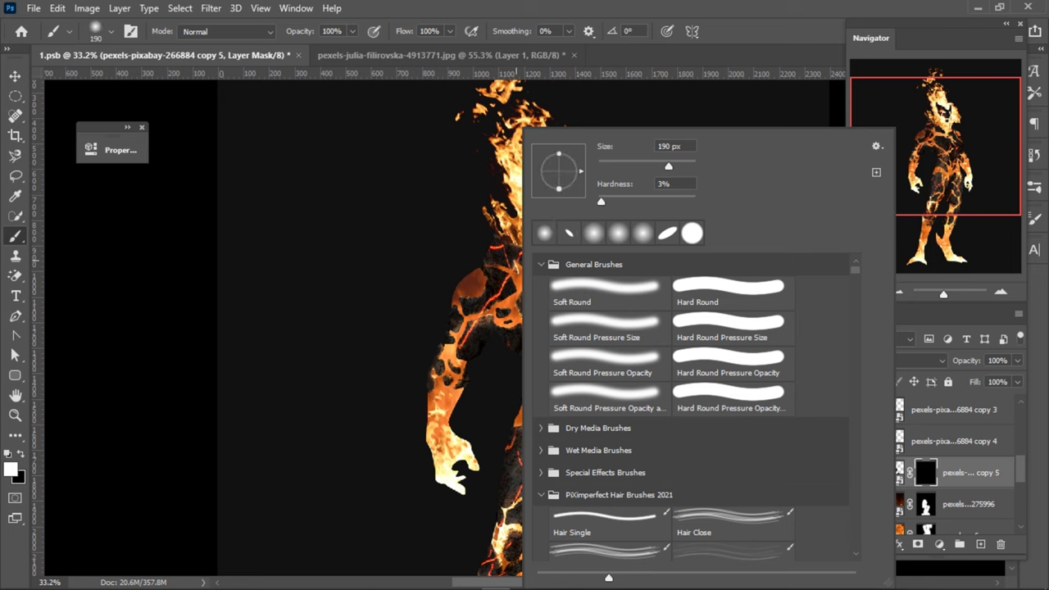
key(Escape)
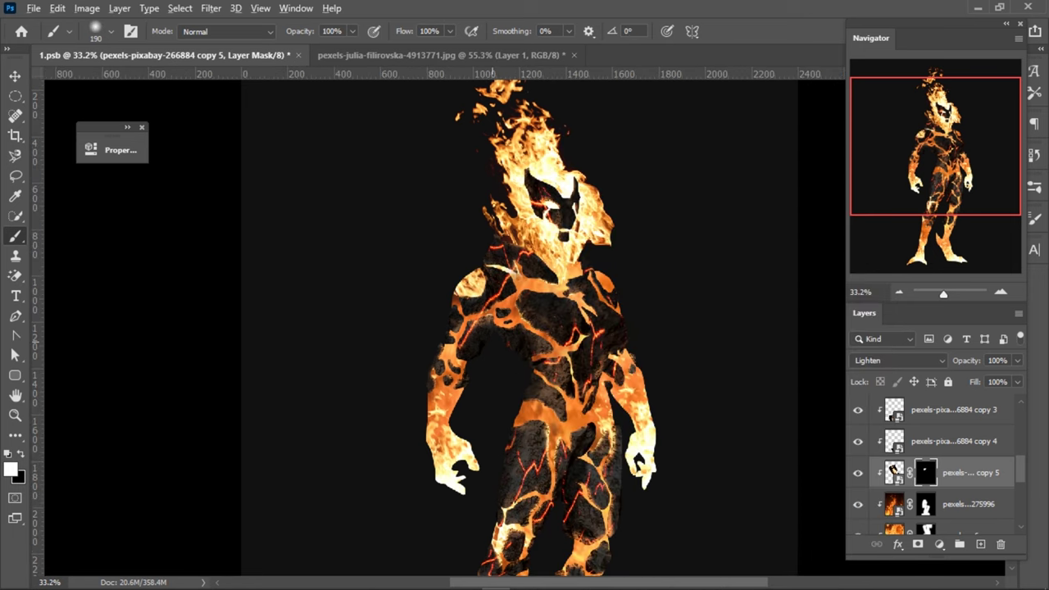
scroll(500, 328, down, 1)
drag(514, 323, 527, 365)
key(x)
drag(492, 310, 528, 332)
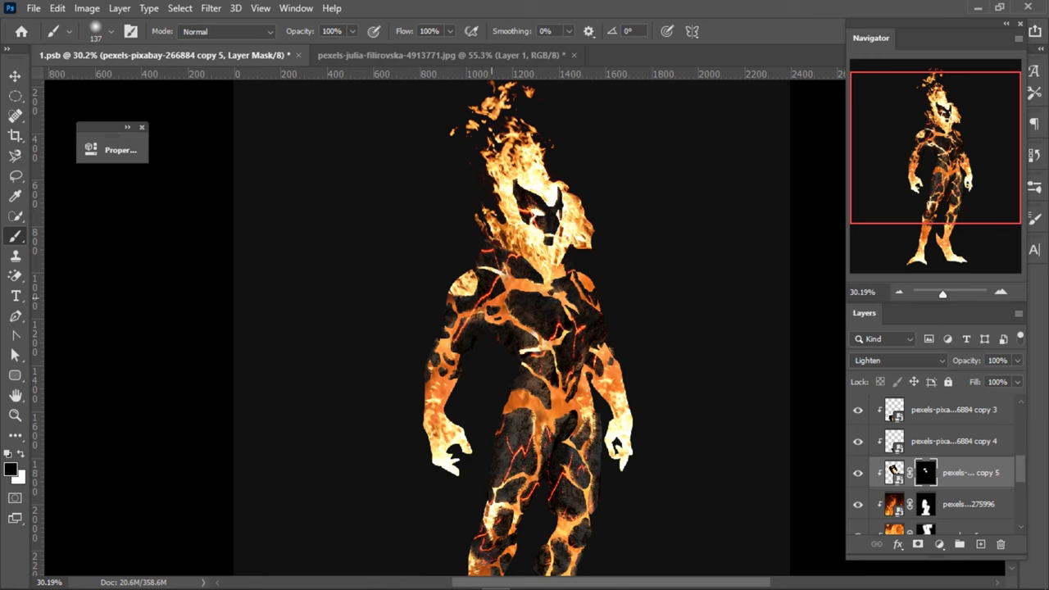
- Reset the painting colour to white and save the composition
scroll(449, 284, up, 1)
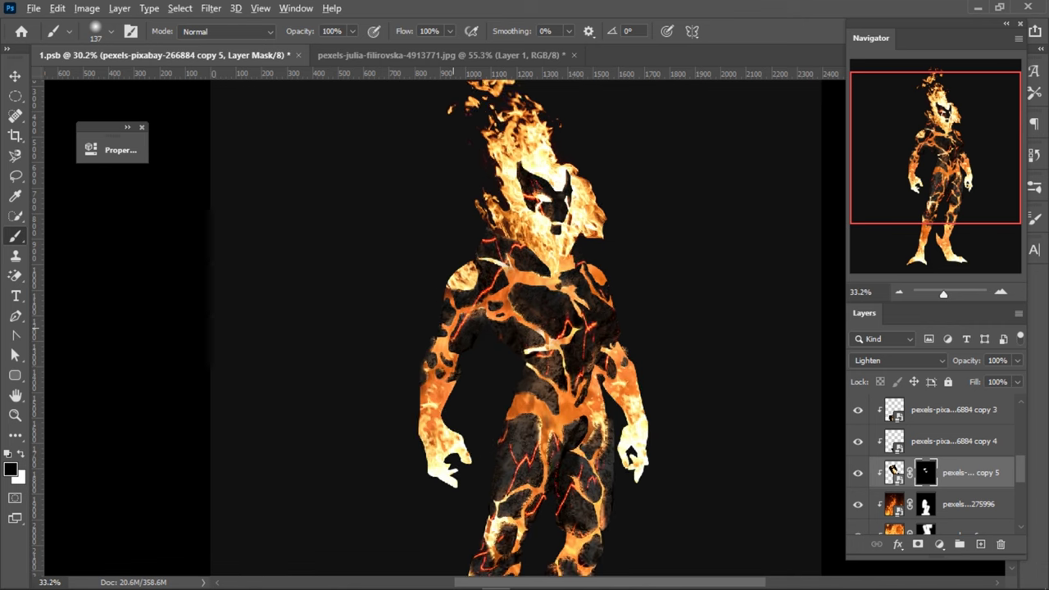
key(x)
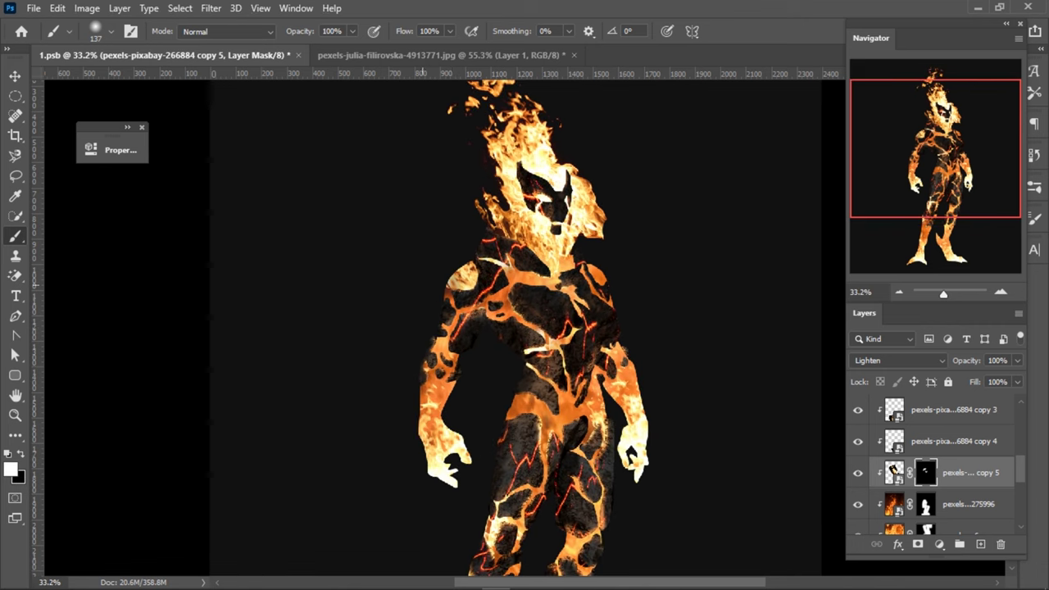
scroll(422, 282, down, 2)
scroll(520, 327, down, 1)
key(v)
key(ctrl+s)
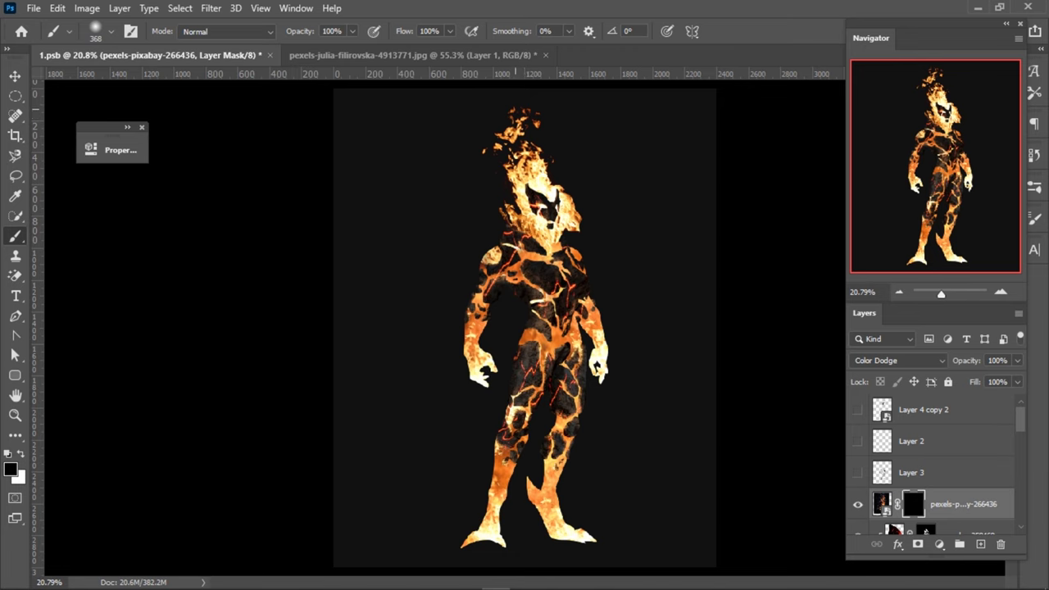
mouse_move(507, 180)
mouse_down()
mouse_move(570, 217)
mouse_move(521, 221)
mouse_up()
key(x)
key(x)
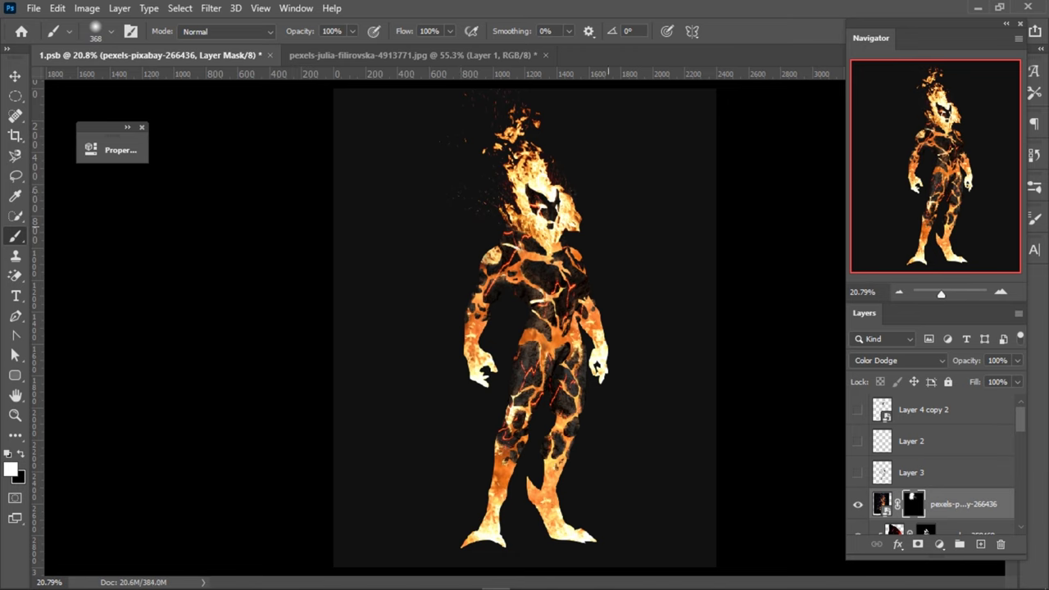
drag(605, 238, 533, 245)
key(x)
key(x)
click(496, 377)
key(x)
click(498, 379)
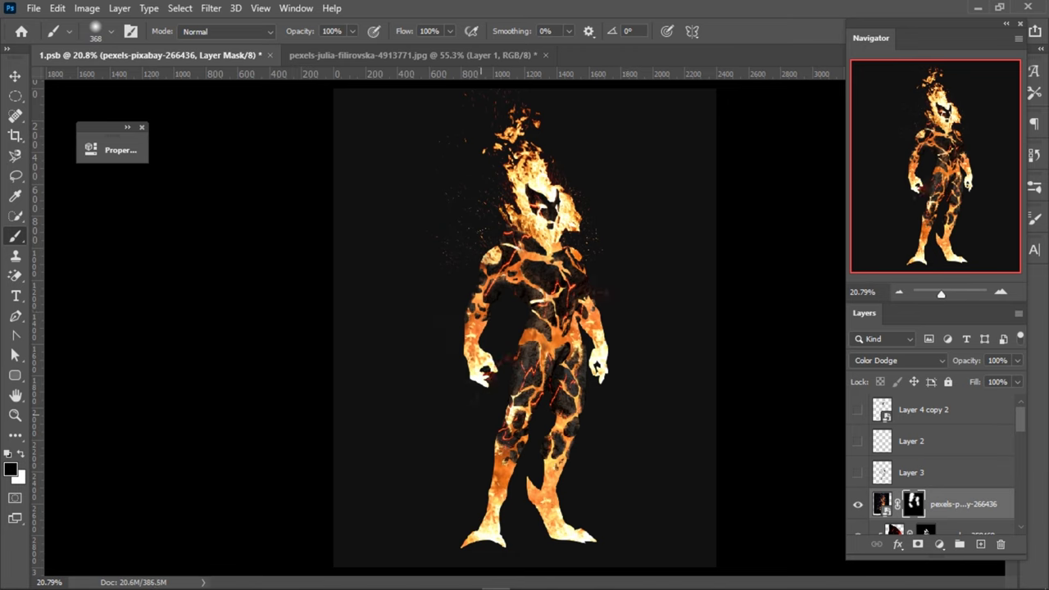
key(x)
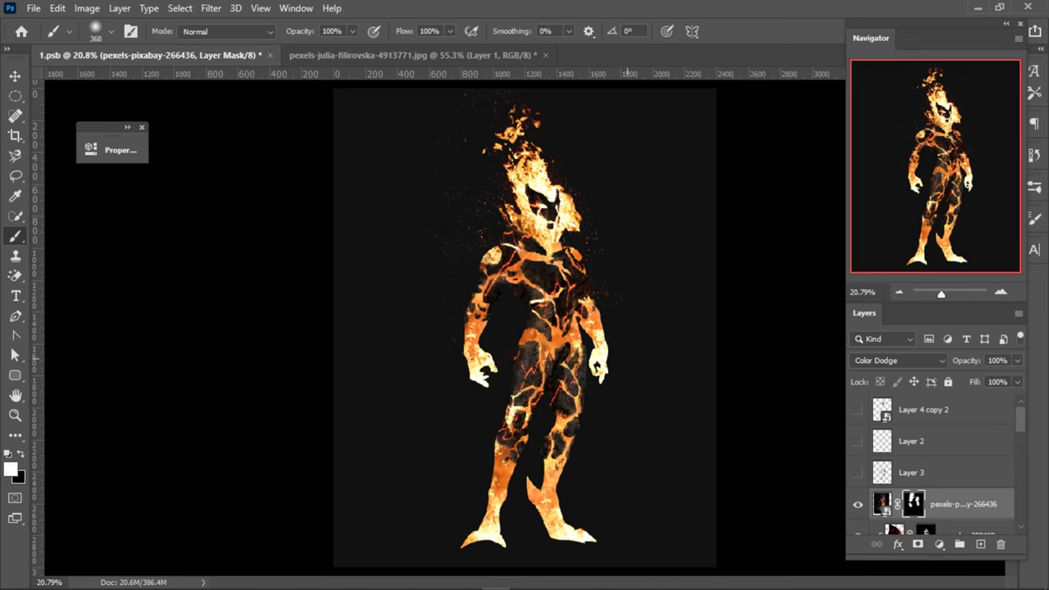
key(x)
shift+click(912, 503)
shift+click(912, 503)
key(x)
click(541, 331)
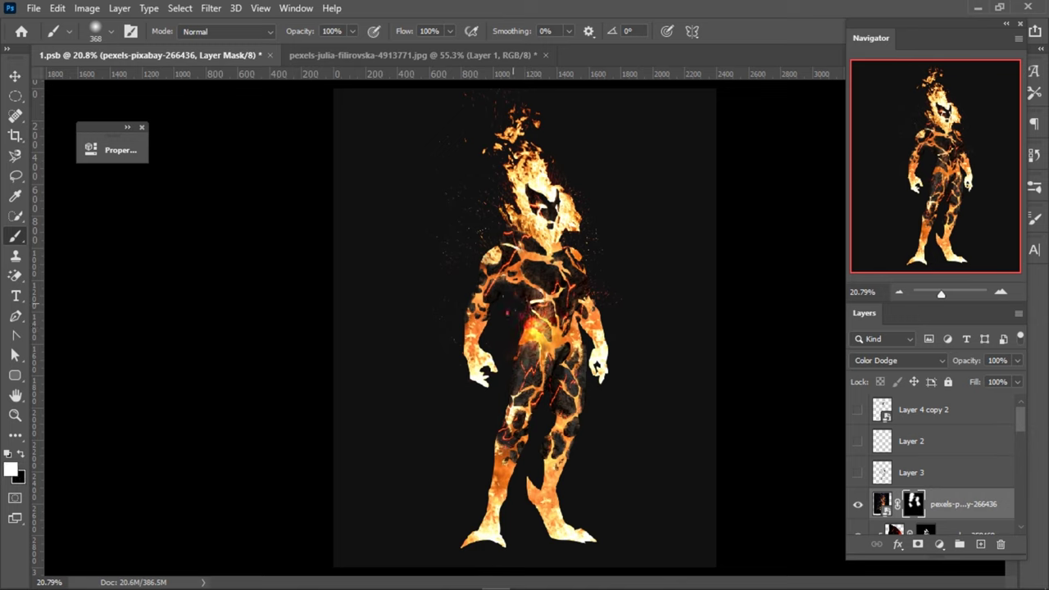
key(ctrl+z)
alt+right_click(565, 286)
scroll(541, 271, up, 3)
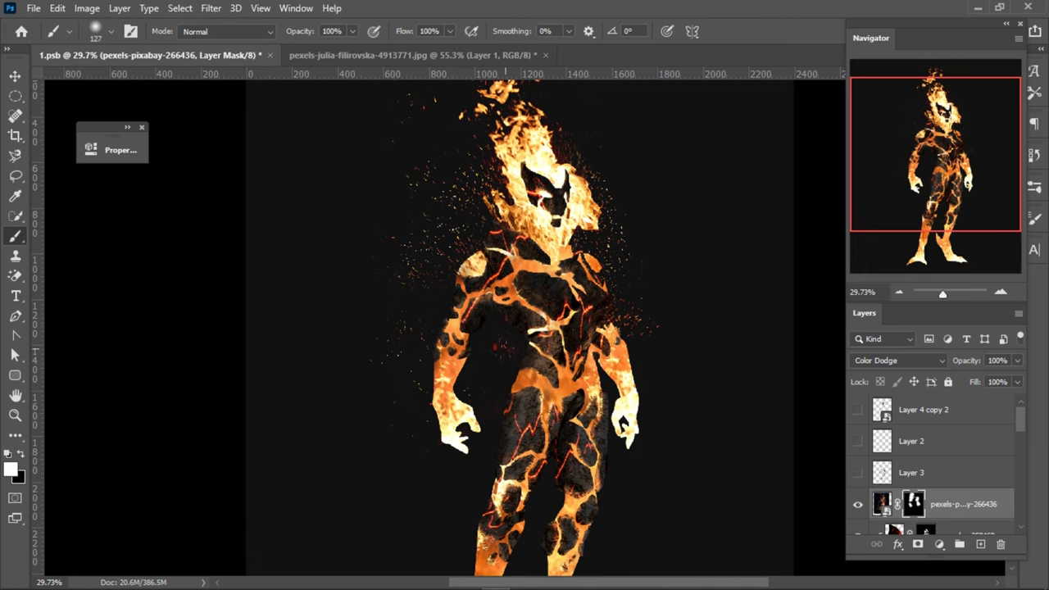
key(x)
drag(531, 370, 493, 377)
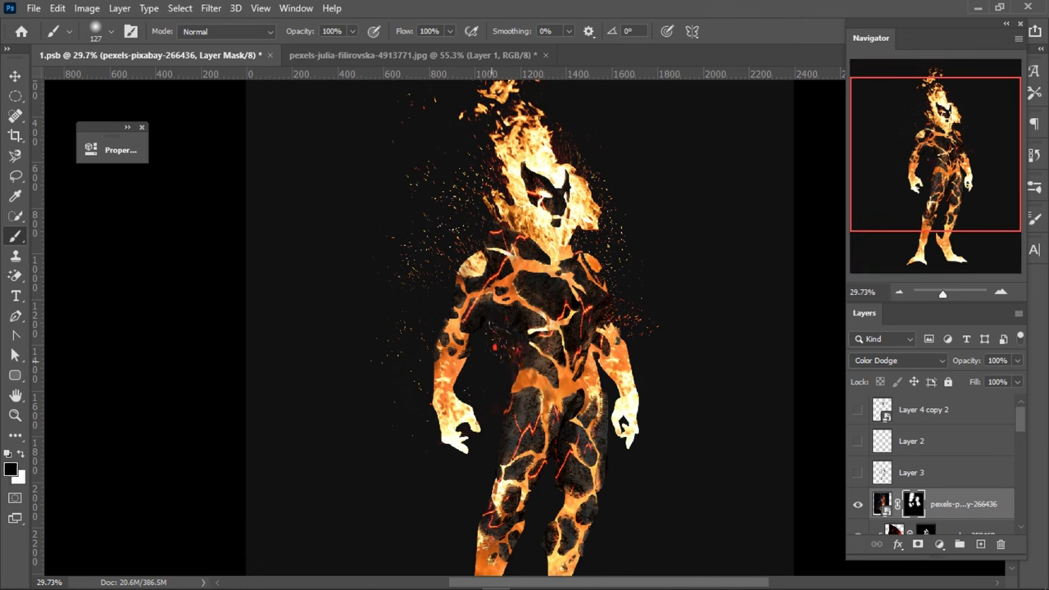
scroll(557, 321, down, 2)
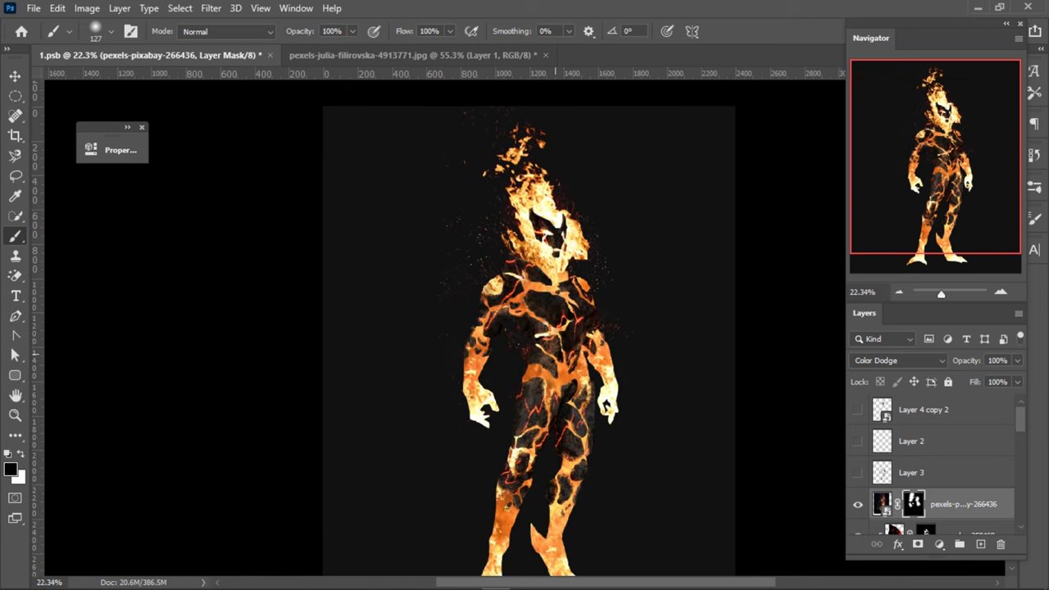
scroll(558, 320, down, 1)
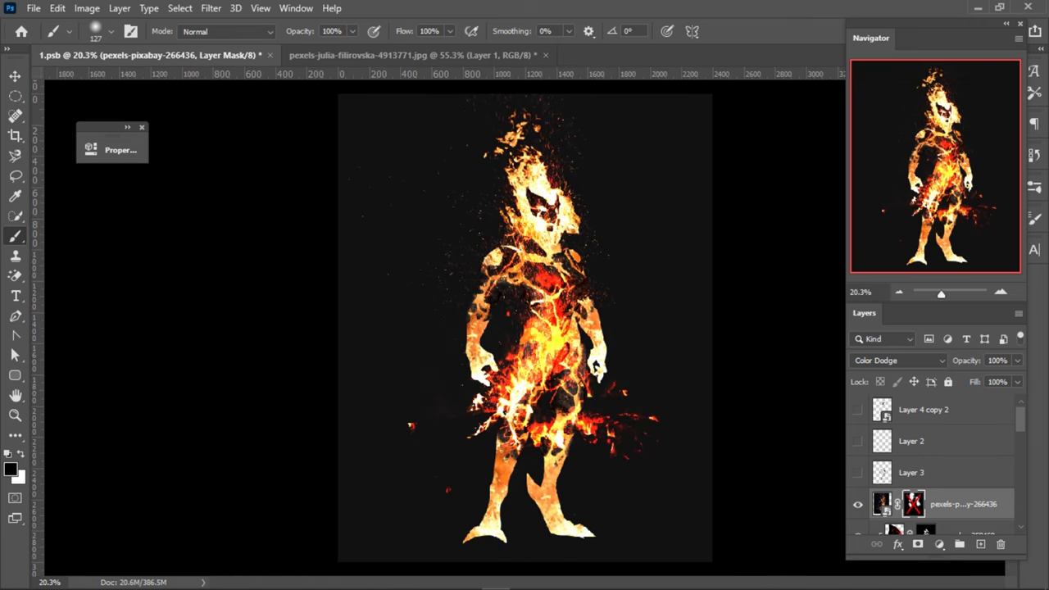
key(x)
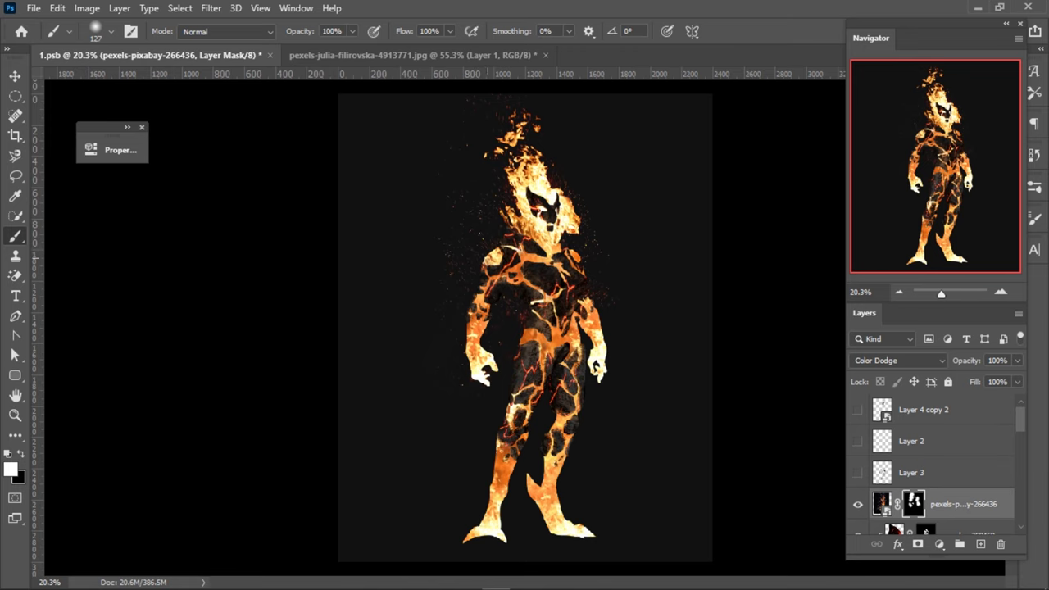
scroll(590, 312, down, 1)
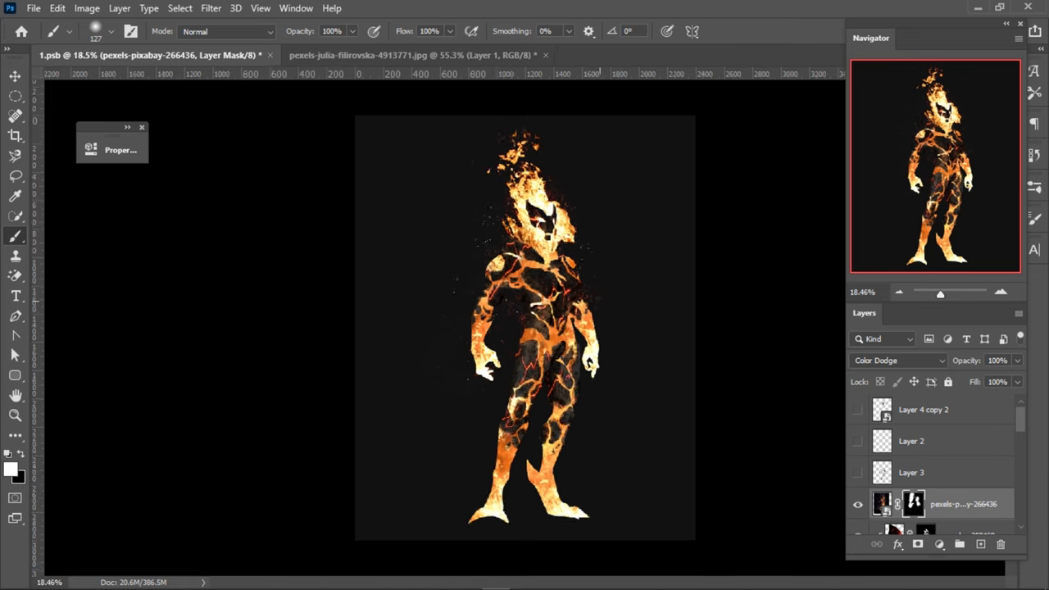
scroll(590, 311, up, 2)
key(x)
key(x)
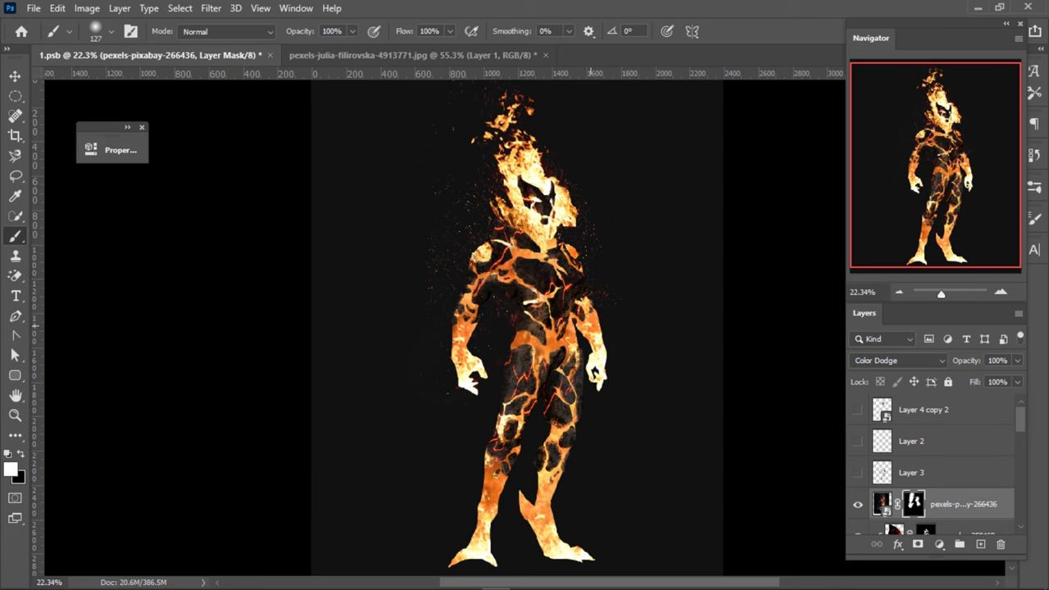
scroll(533, 205, down, 1)
scroll(533, 205, up, 1)
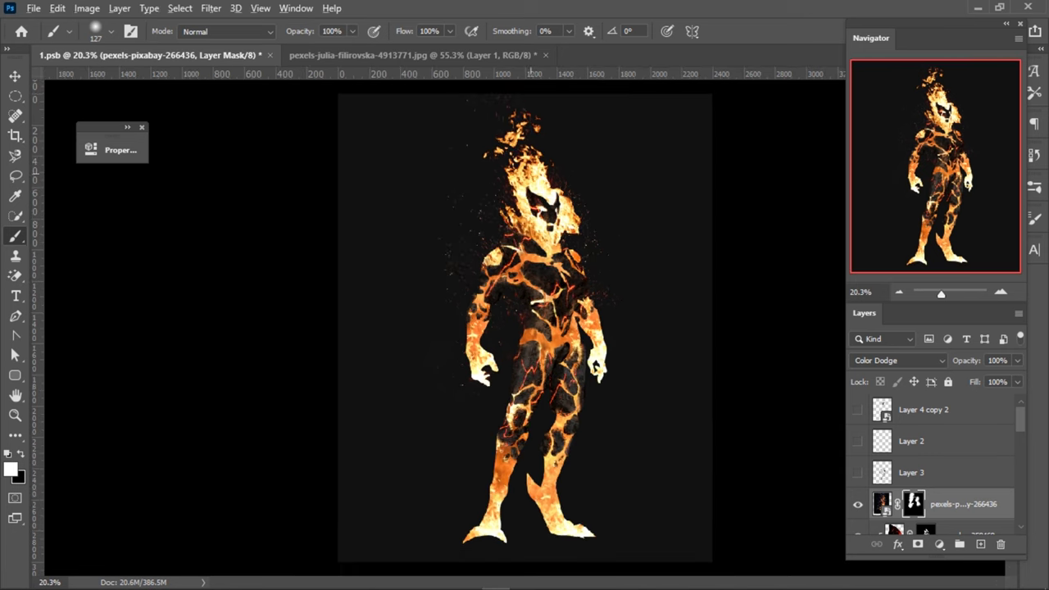
scroll(533, 205, up, 2)
scroll(541, 168, down, 1)
scroll(541, 168, down, 2)
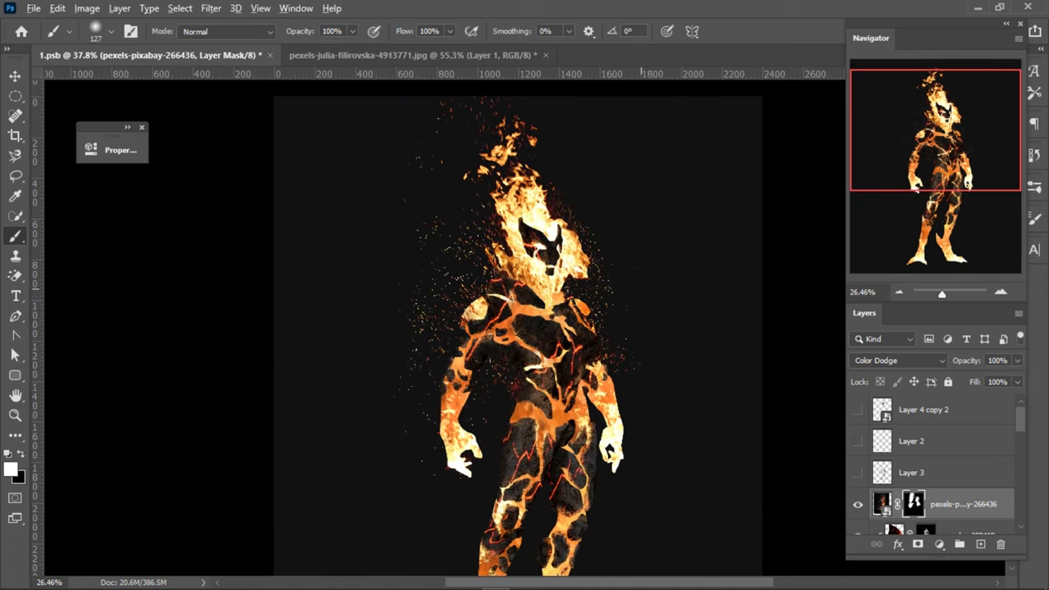
scroll(540, 168, down, 1)
key(v)
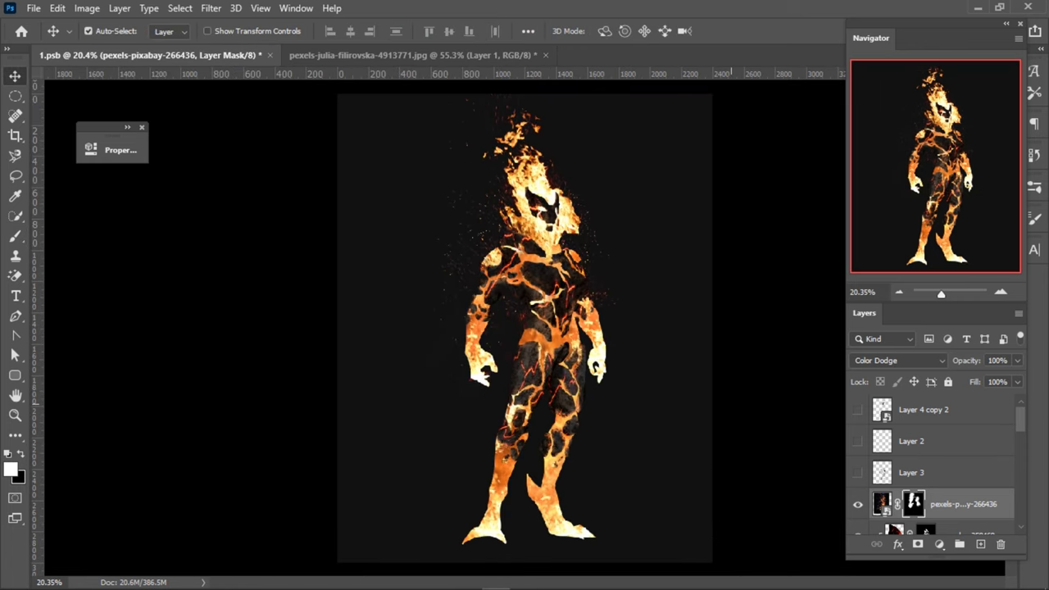
scroll(524, 328, up, 1)
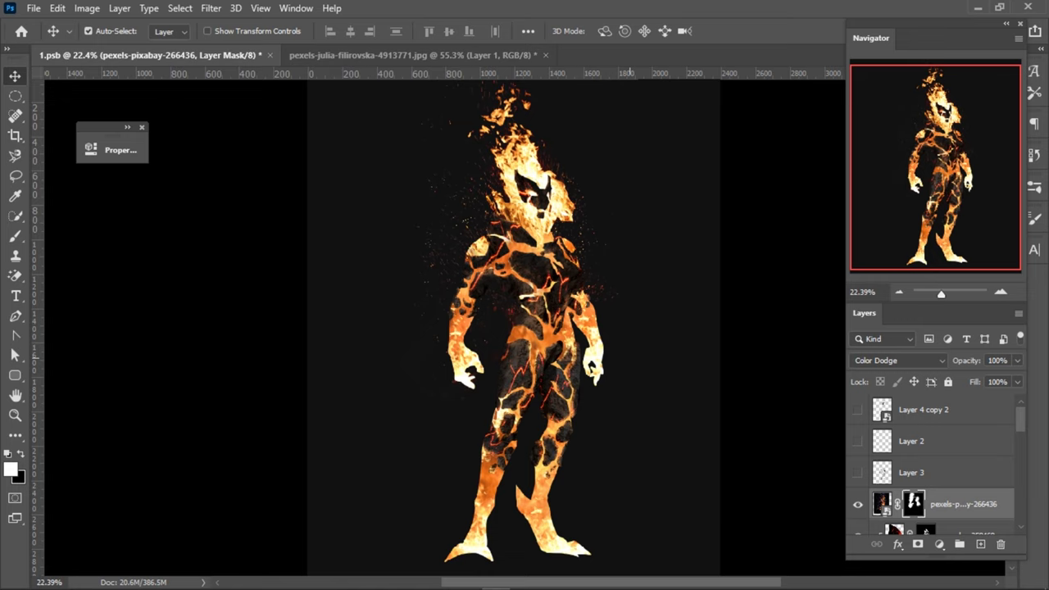
scroll(525, 327, down, 1)
scroll(934, 463, down, 3)
scroll(934, 463, down, 2)
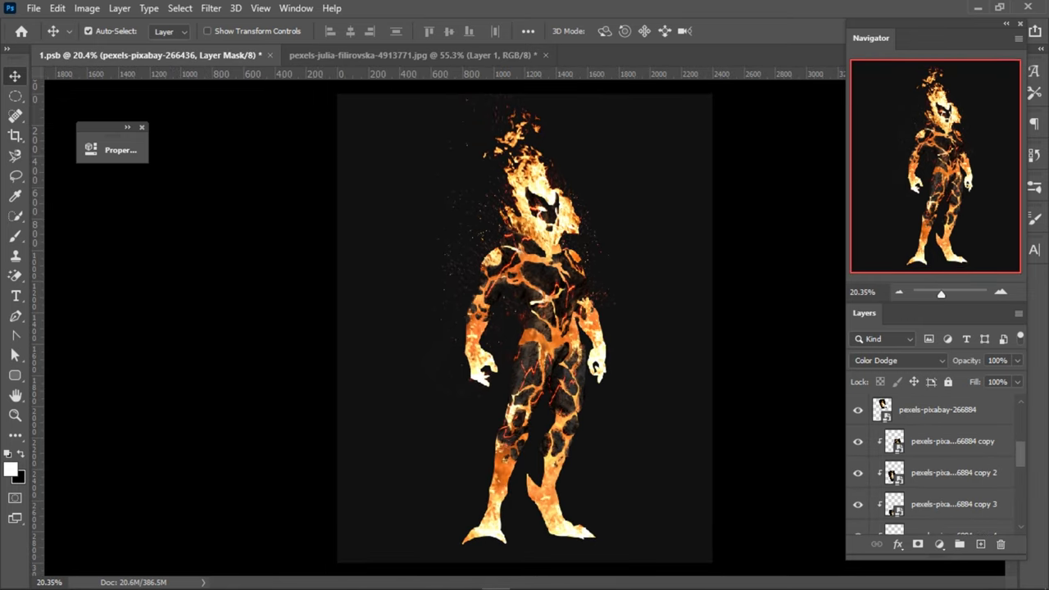
scroll(934, 463, down, 3)
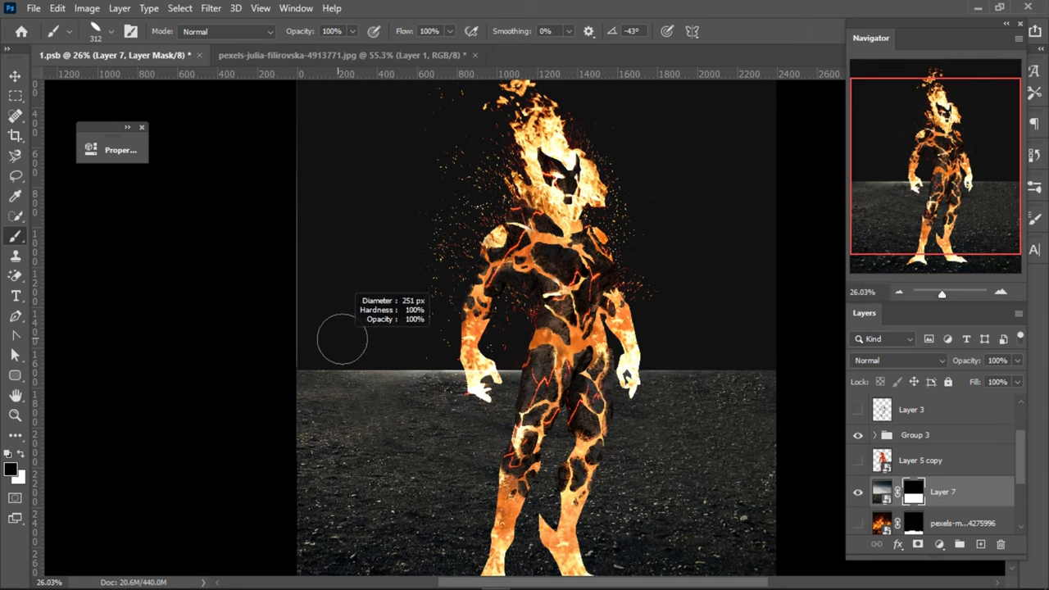
- Shrink the brush and set stroke Smoothing to 45%
drag(342, 339, 330, 338)
key(alt+2)
key(alt+7)
key(alt+4)
key(alt+5)
- Paint black along the horizon across the ground to hide its bright edge
drag(359, 371, 423, 371)
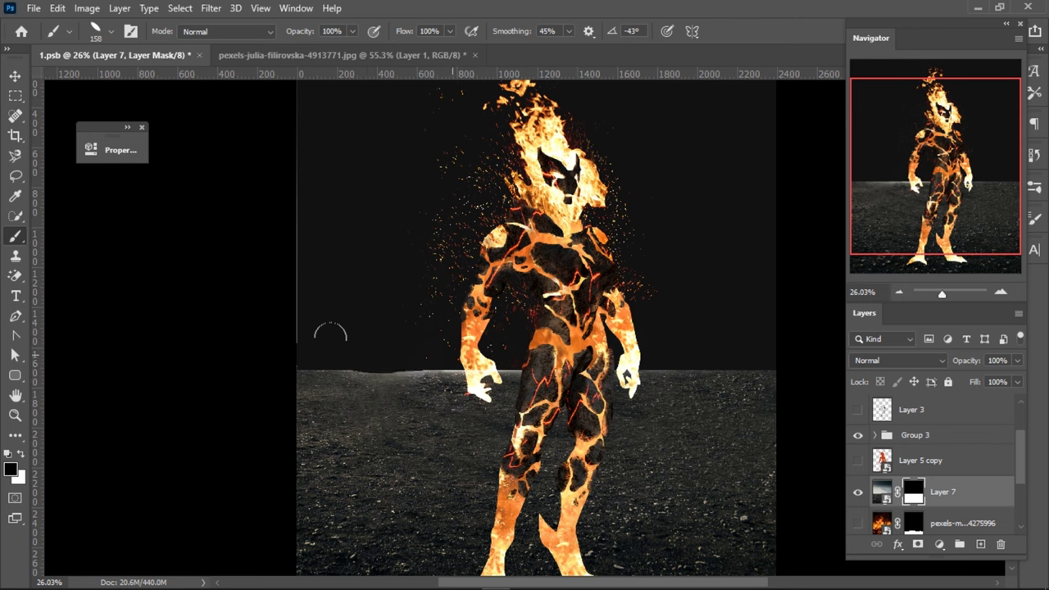
drag(354, 372, 514, 371)
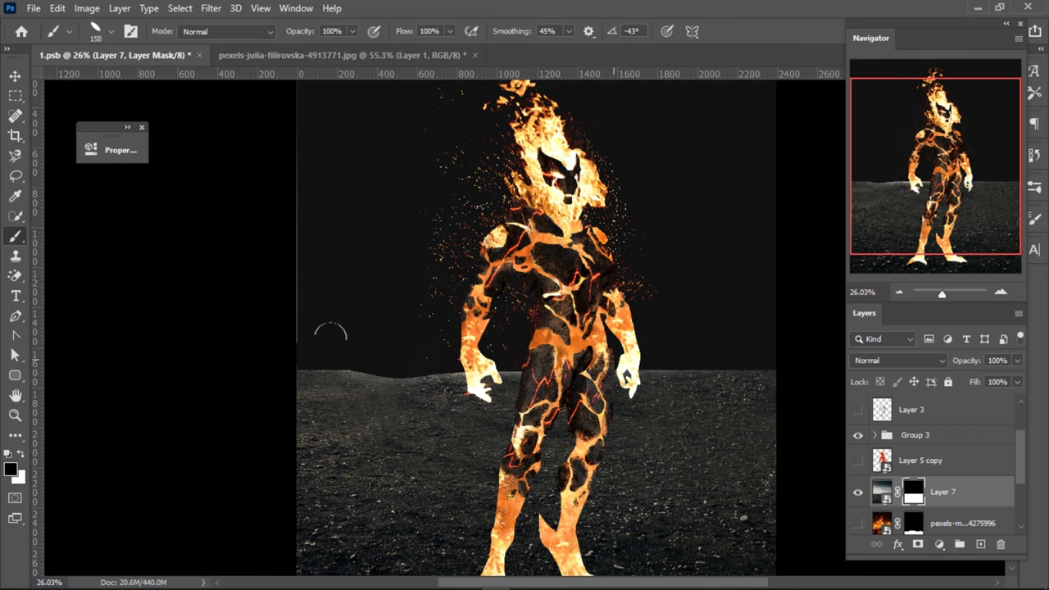
drag(646, 370, 697, 371)
scroll(331, 332, down, 1)
drag(299, 345, 518, 348)
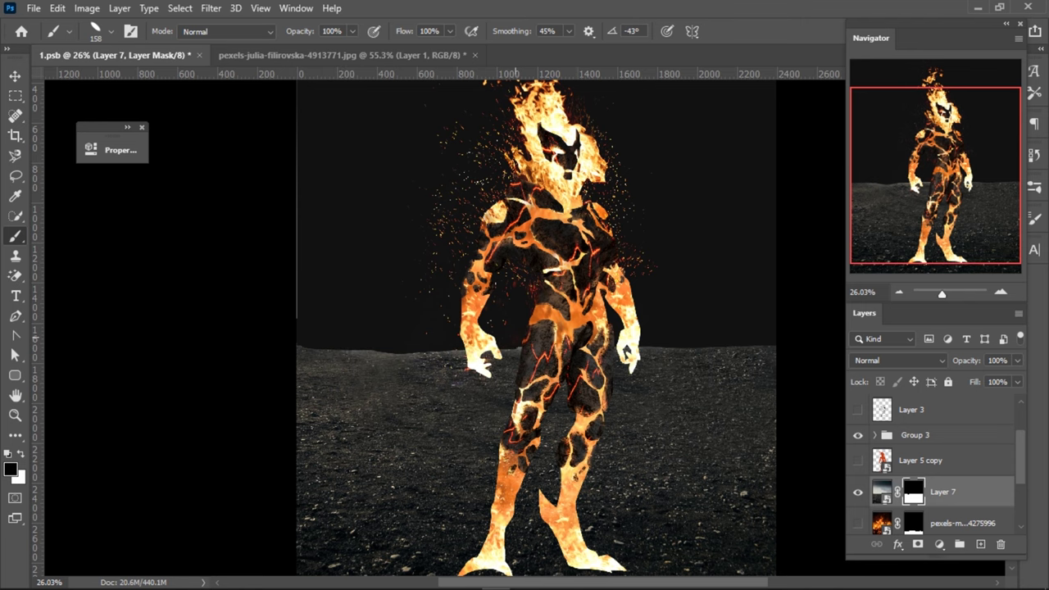
- Soften the horizon near the figure and fade the ground's left edge into black
scroll(491, 348, down, 3)
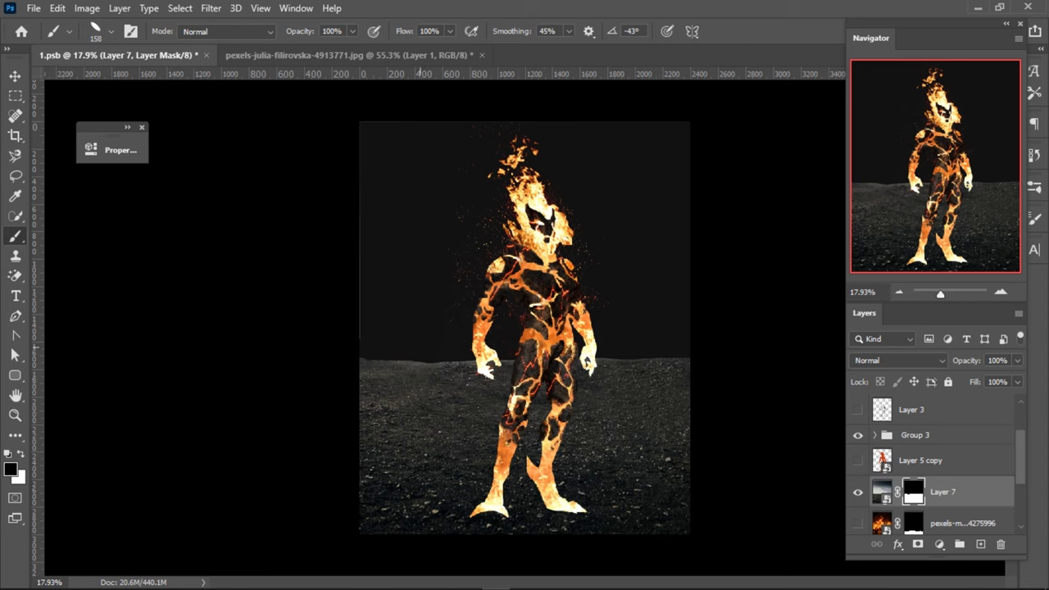
drag(419, 362, 382, 362)
drag(592, 360, 685, 360)
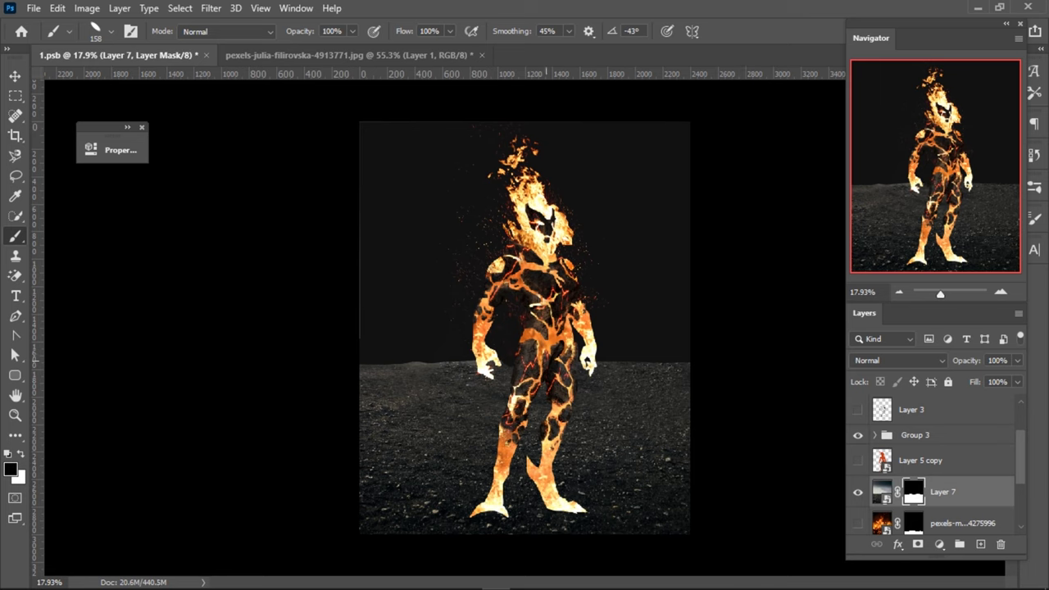
drag(594, 364, 690, 363)
drag(495, 363, 377, 365)
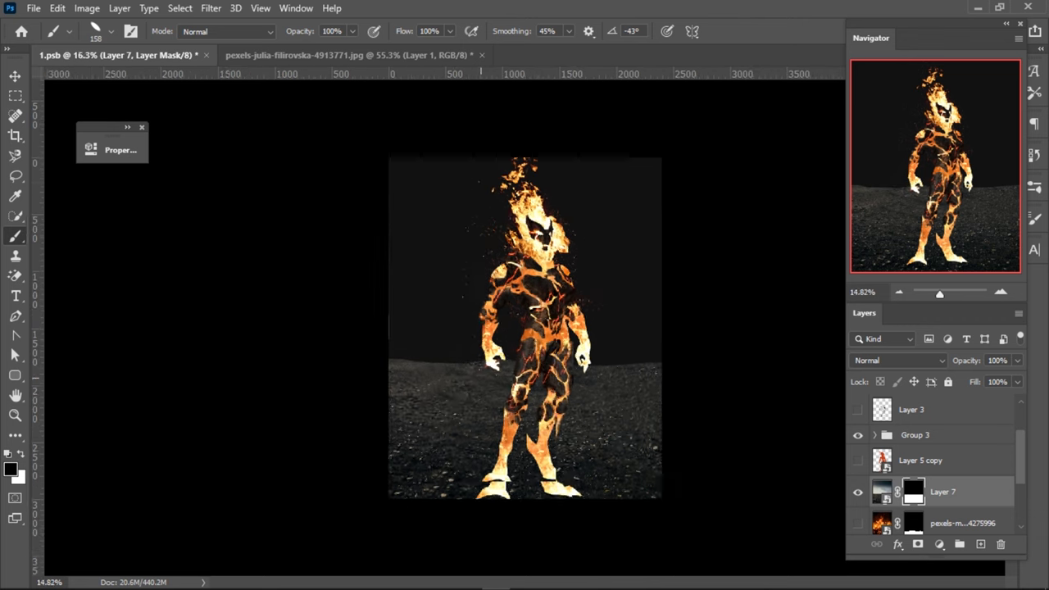
drag(359, 333, 360, 213)
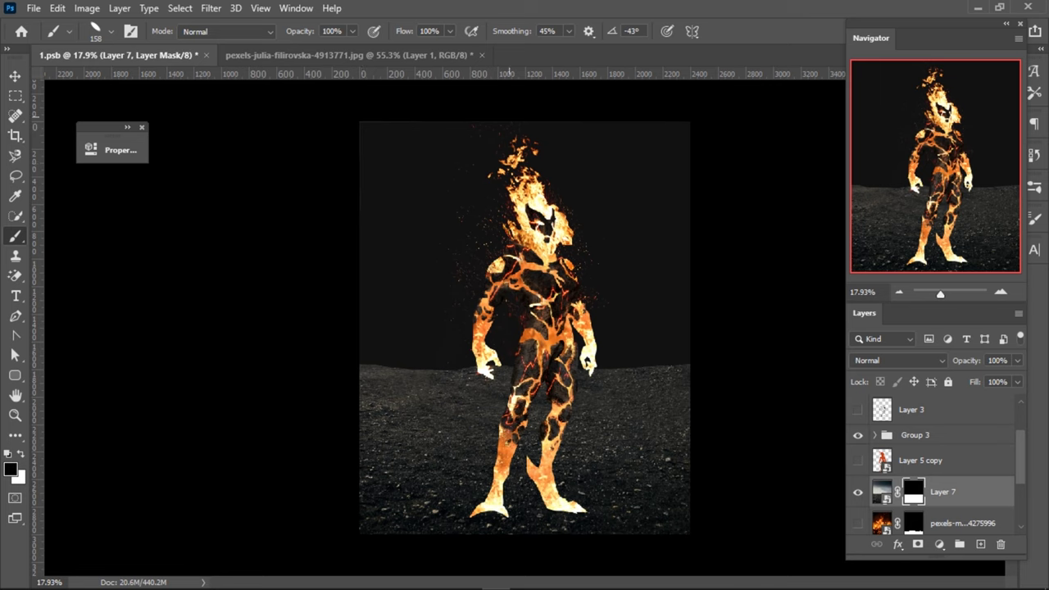
drag(524, 164, 549, 164)
scroll(525, 337, up, 2)
- Convert the ground to a smart object and darken it with a clipped Brightness/Contrast around -71
key(v)
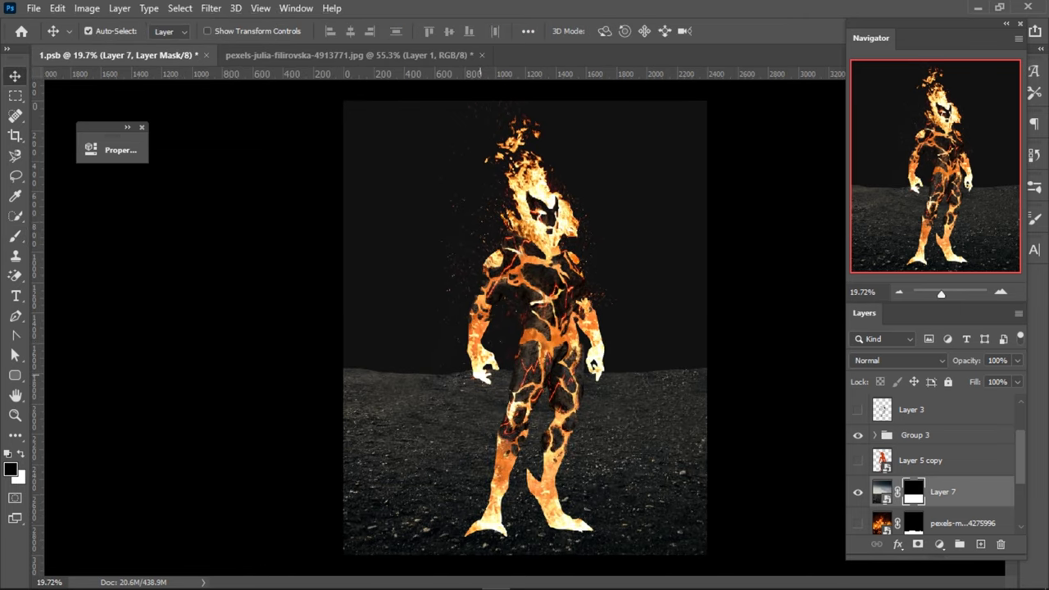
right_click(975, 492)
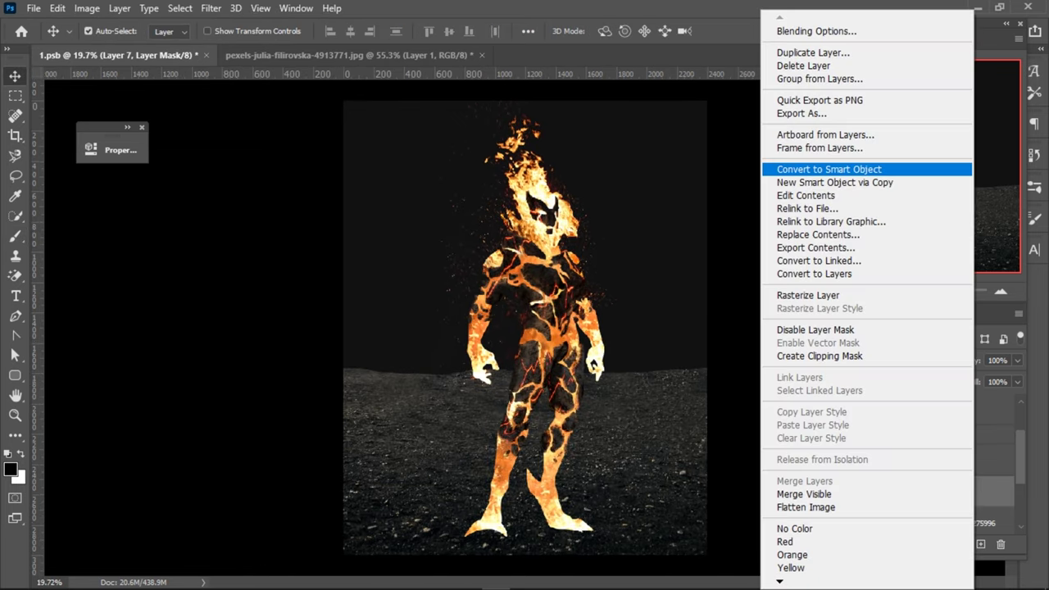
click(803, 169)
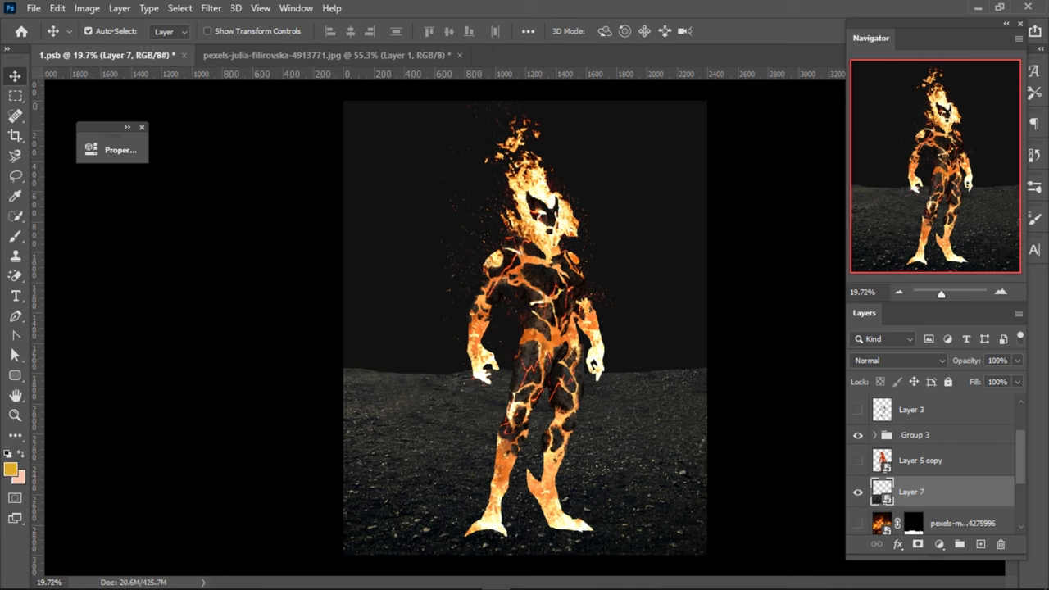
click(939, 544)
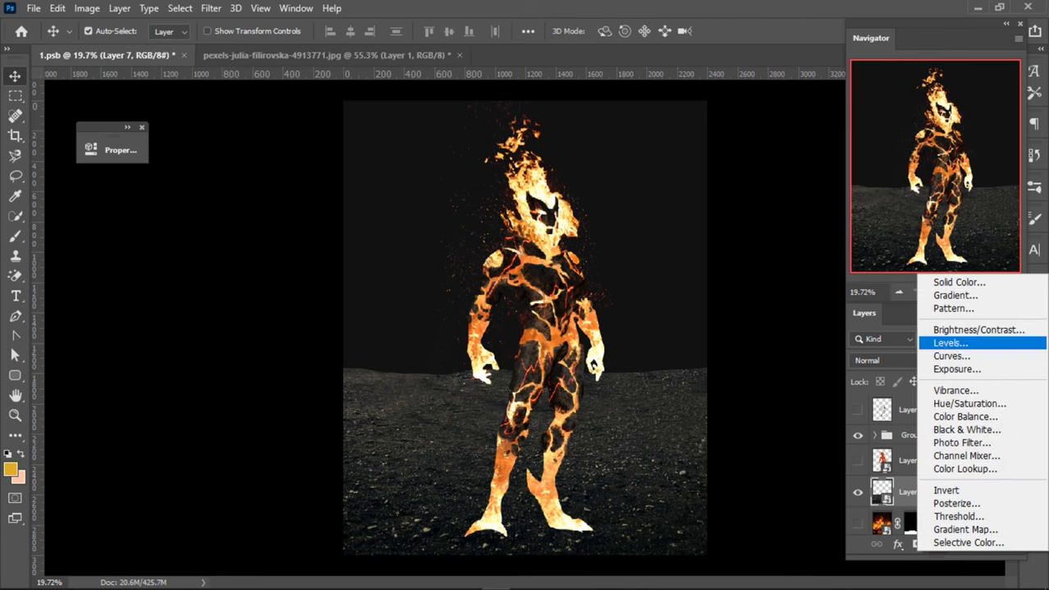
click(978, 329)
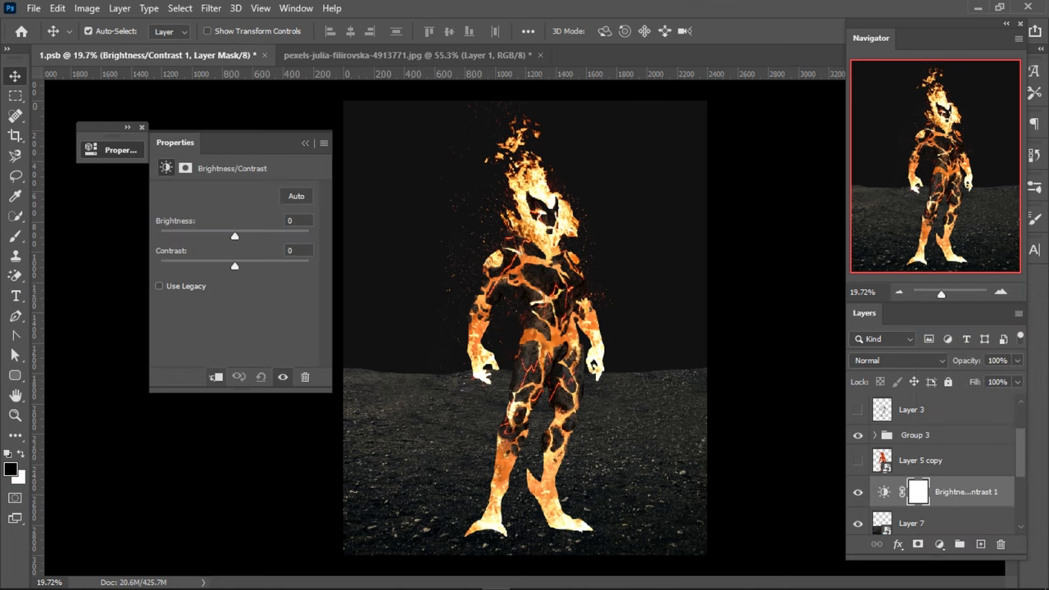
key(ctrl+alt+g)
drag(235, 236, 182, 236)
click(304, 143)
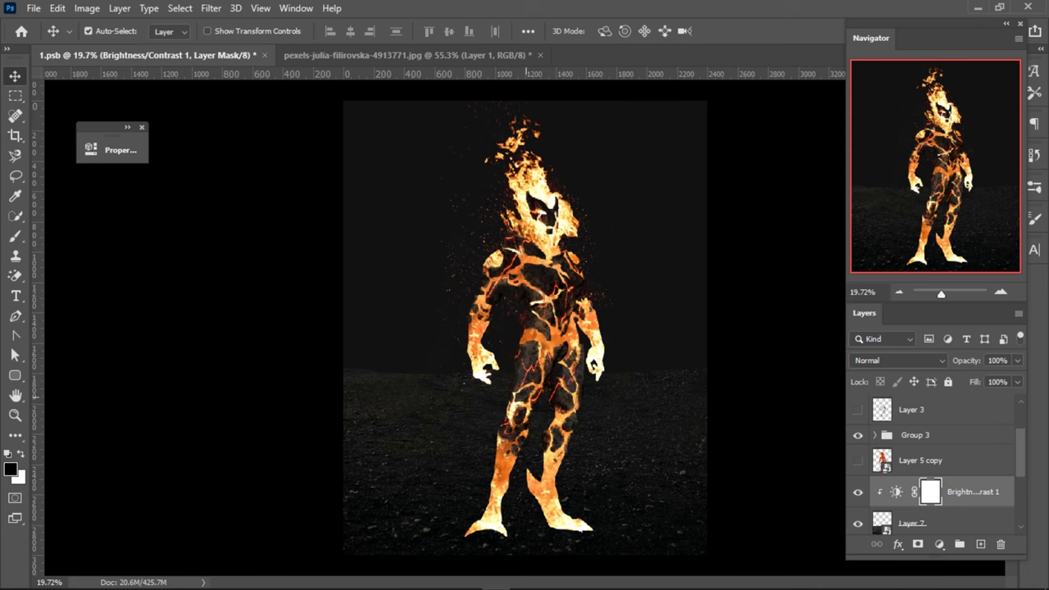
- Set up a soft round brush at 640 px with black as the painting colour
key(b)
right_click(573, 128)
click(619, 234)
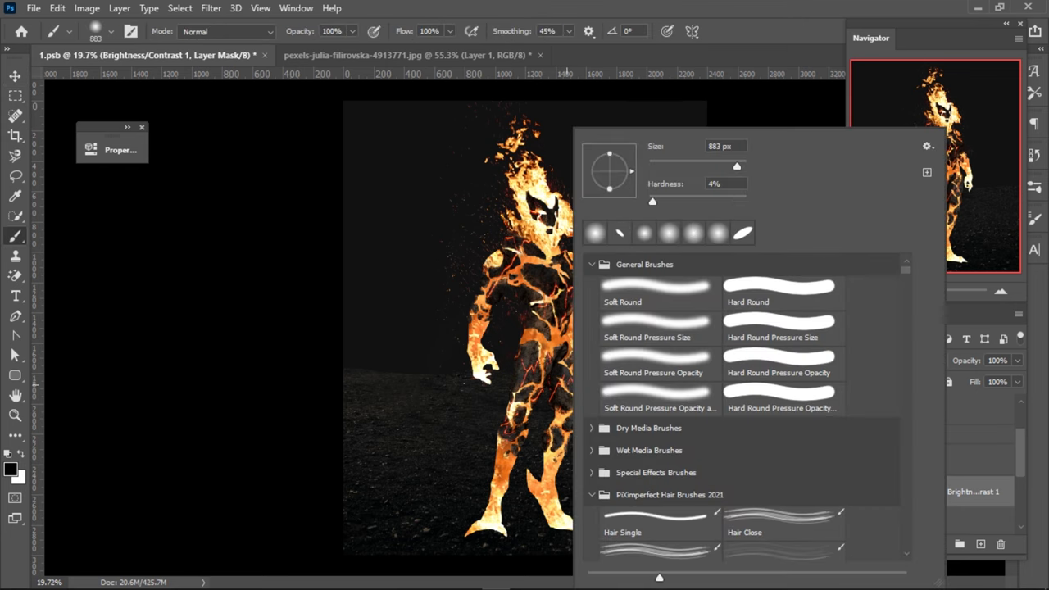
alt+right_click(483, 532)
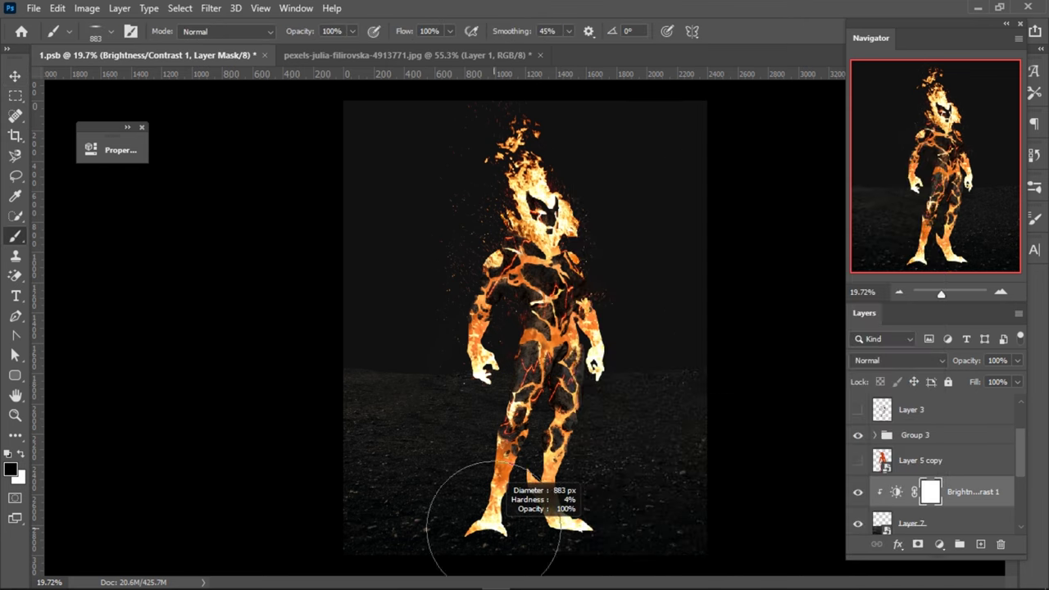
key(x)
alt+right_click(525, 507)
key(x)
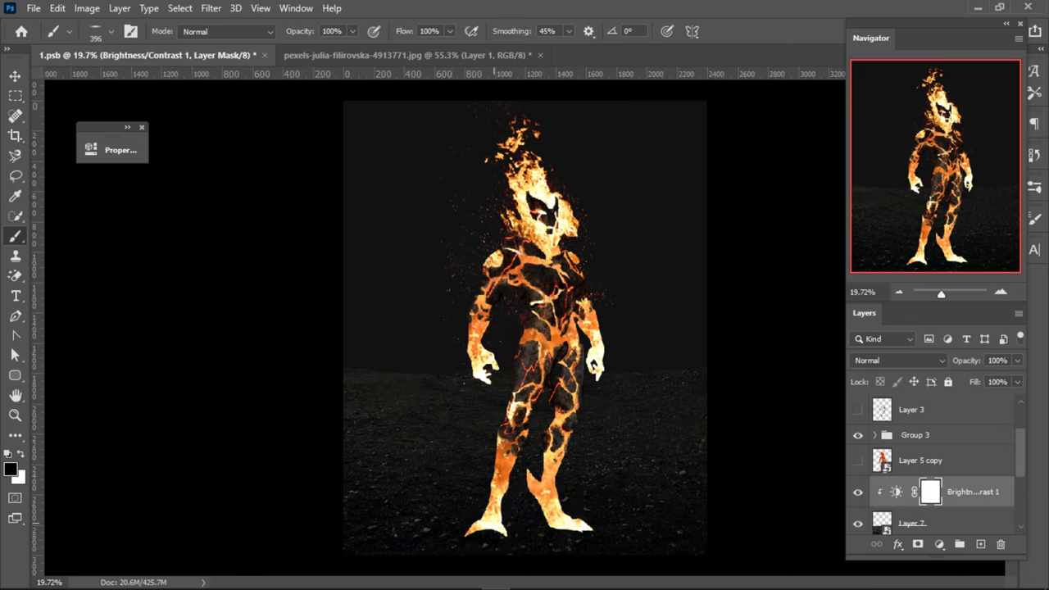
alt+right_click(494, 524)
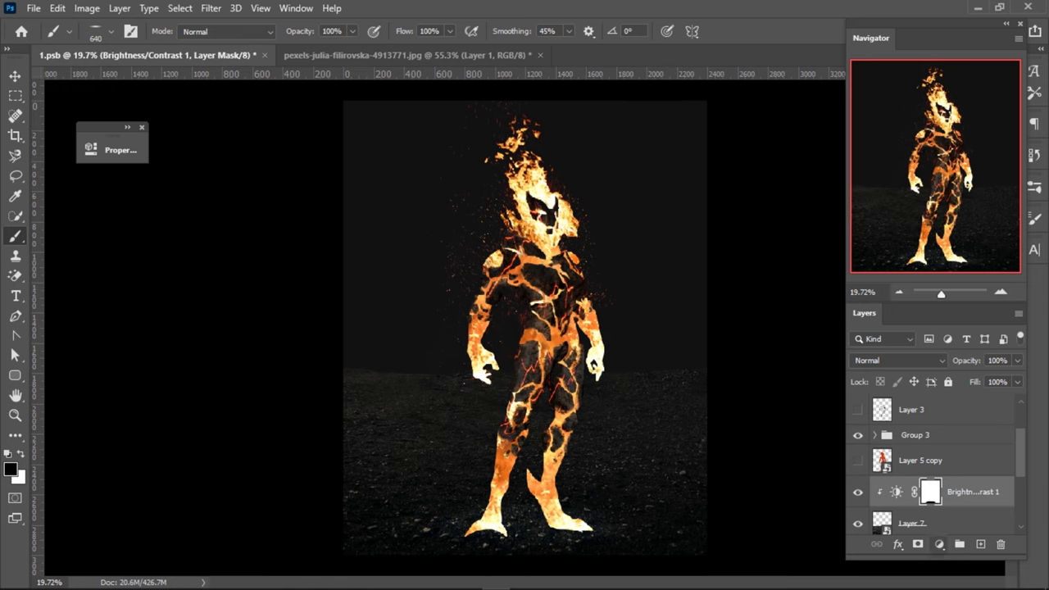
click(939, 544)
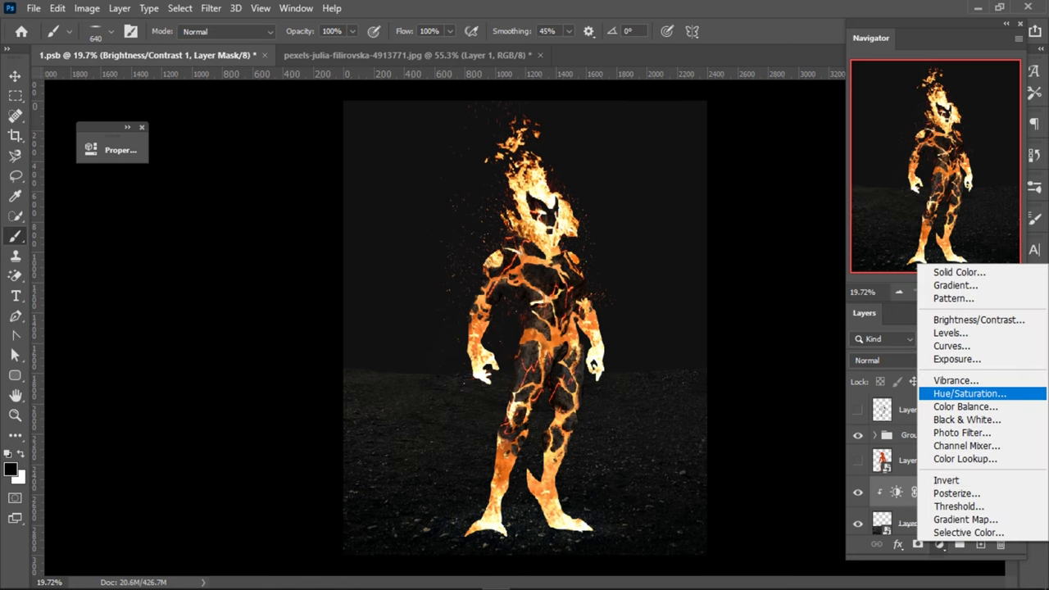
- Add a clipped, colorized Hue/Saturation tinting the ground orange (hue 21), with its mask inverted
click(959, 394)
click(216, 376)
click(237, 332)
drag(161, 251, 281, 282)
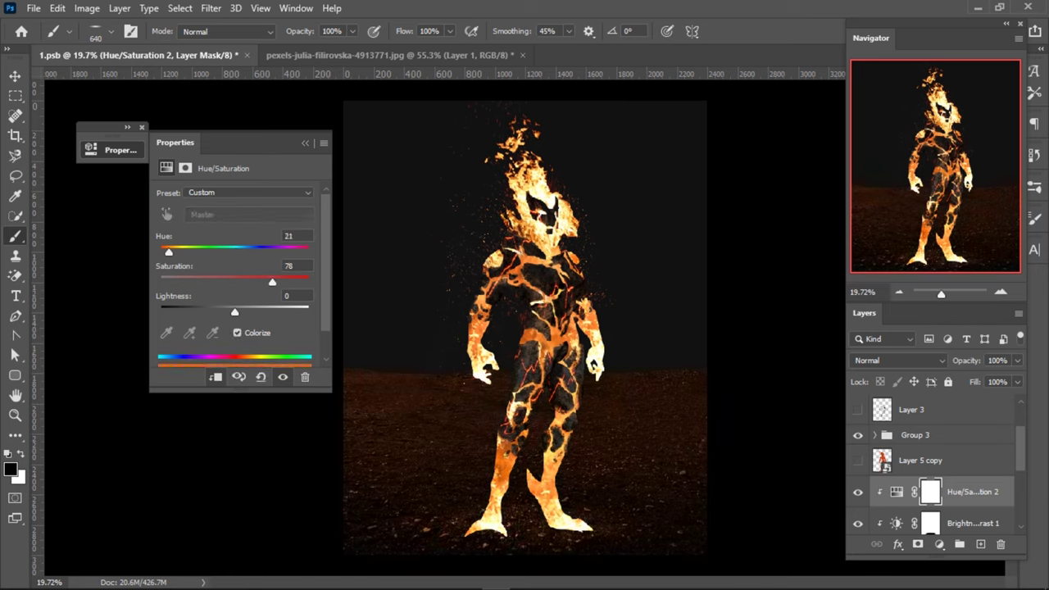
drag(235, 312, 236, 312)
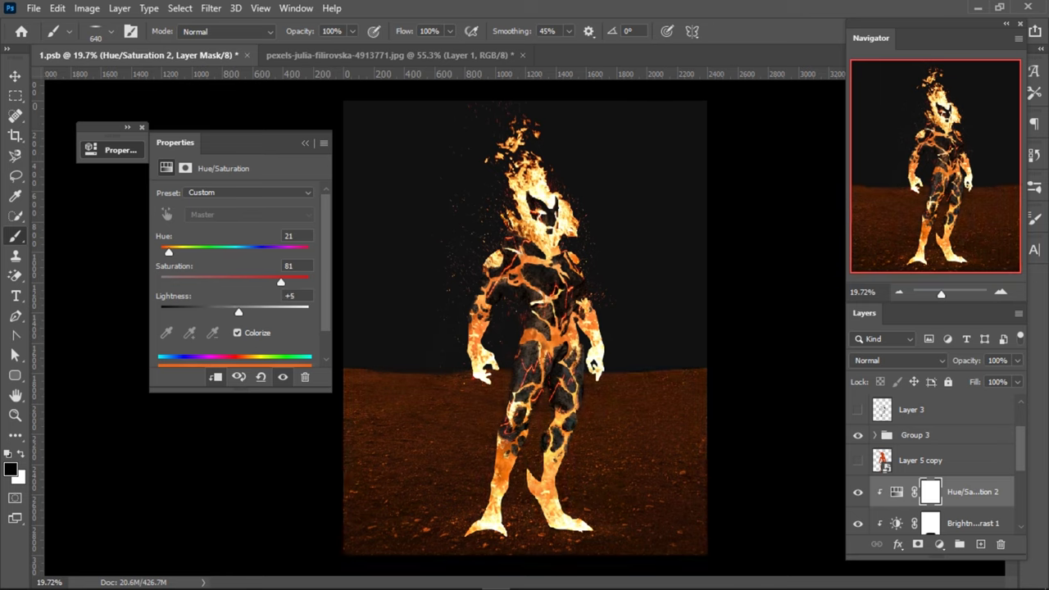
click(305, 143)
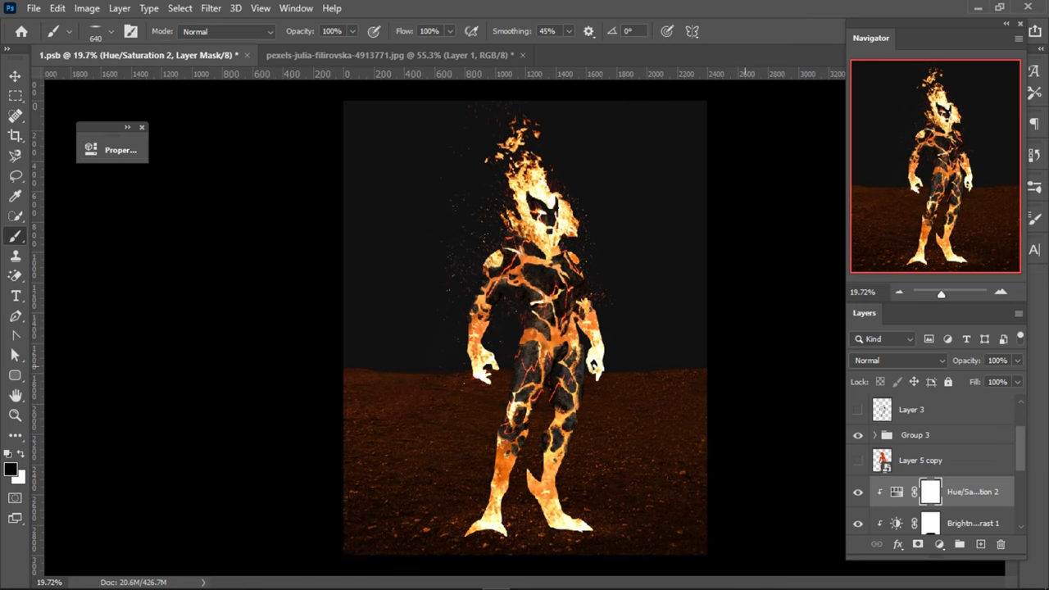
key(ctrl+i)
key(x)
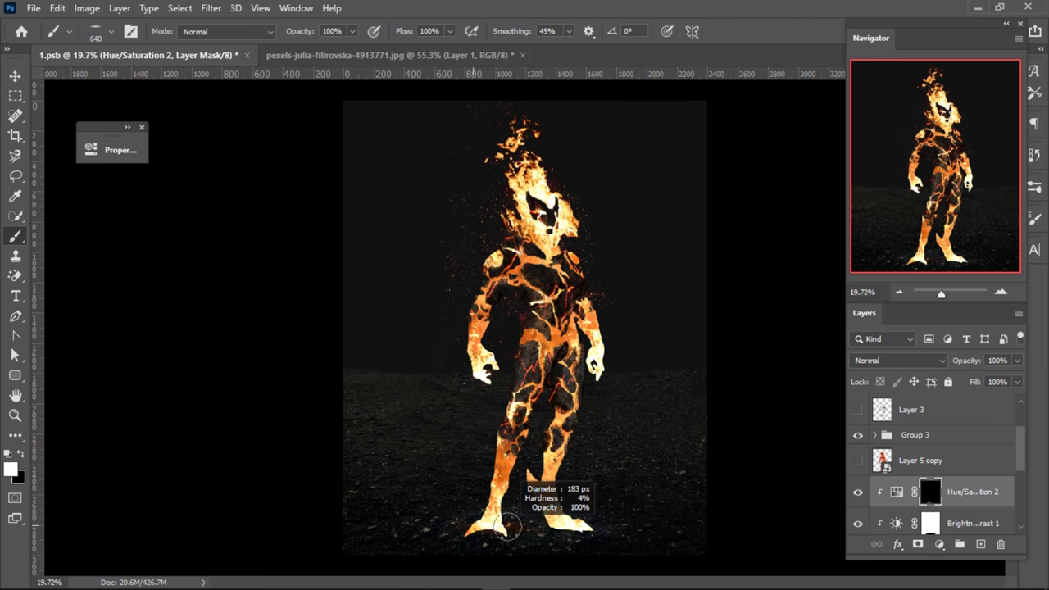
- Choose the Hair Single brush preset and size it to 67 px
scroll(508, 529, up, 1)
scroll(508, 528, up, 1)
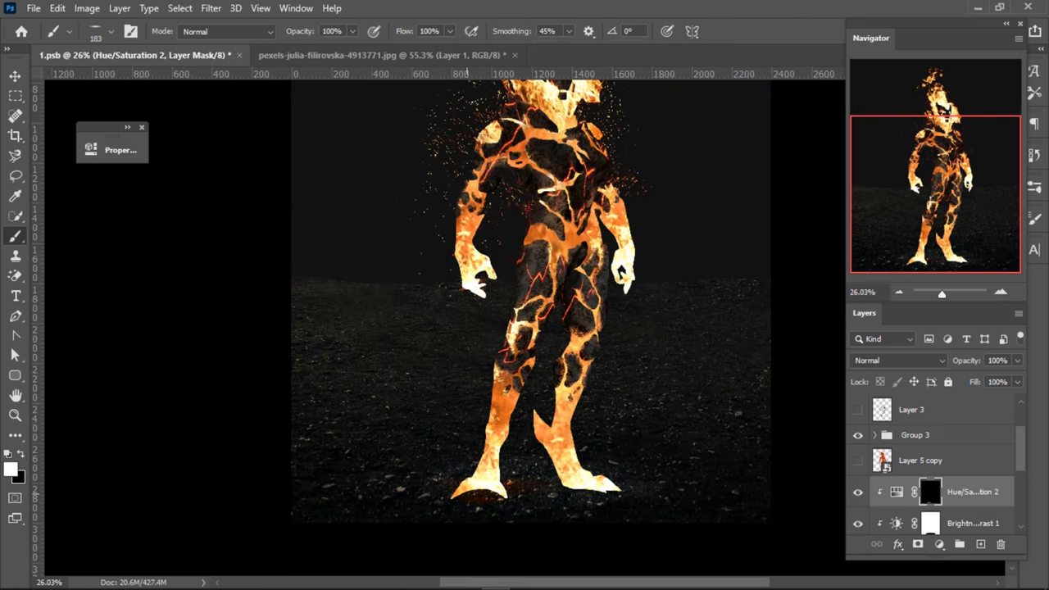
scroll(519, 246, up, 1)
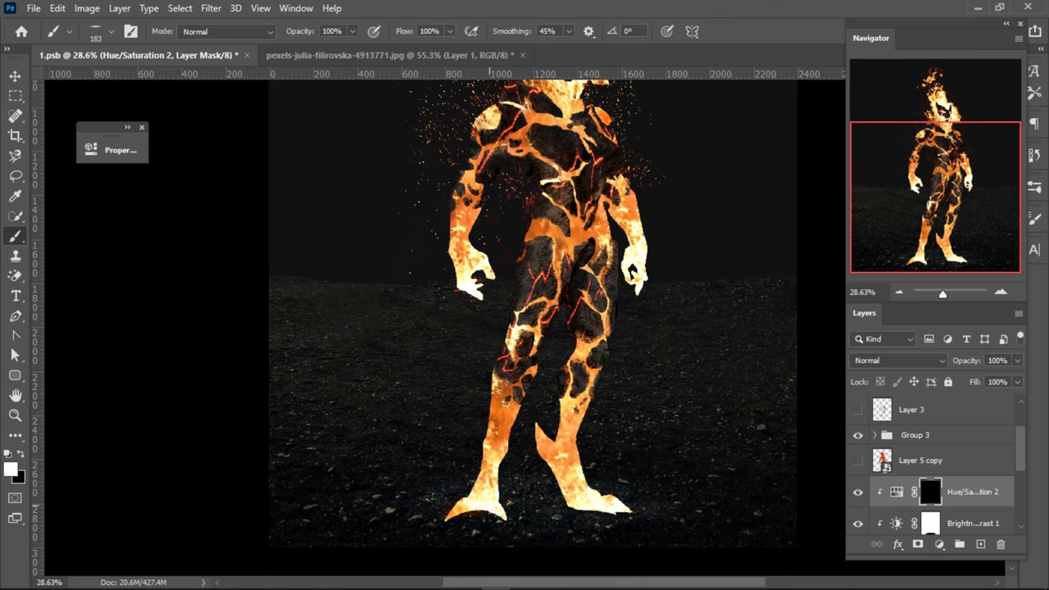
right_click(509, 512)
click(619, 521)
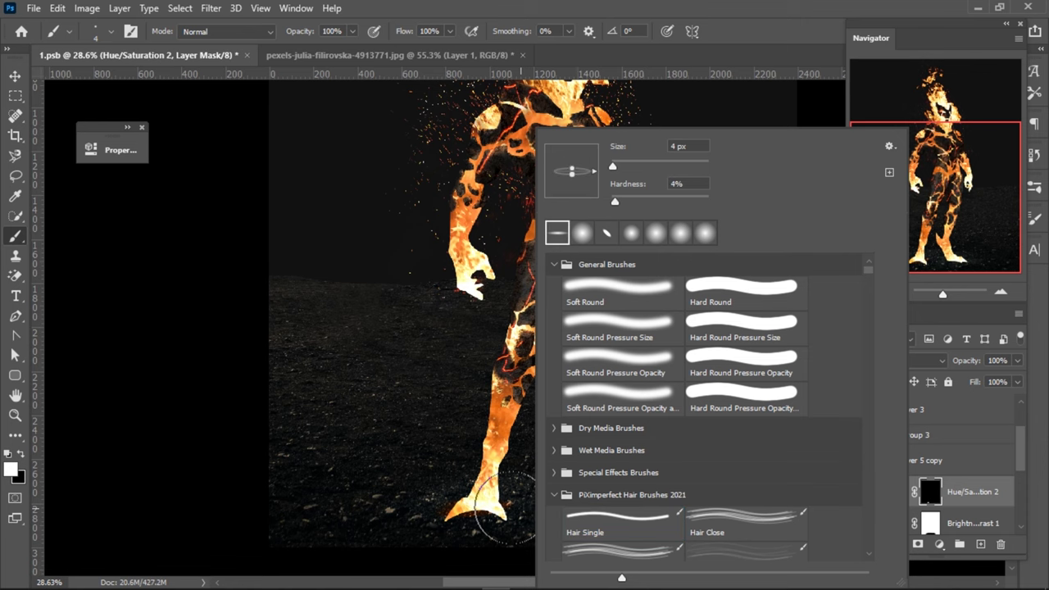
key(Return)
drag(594, 498, 583, 498)
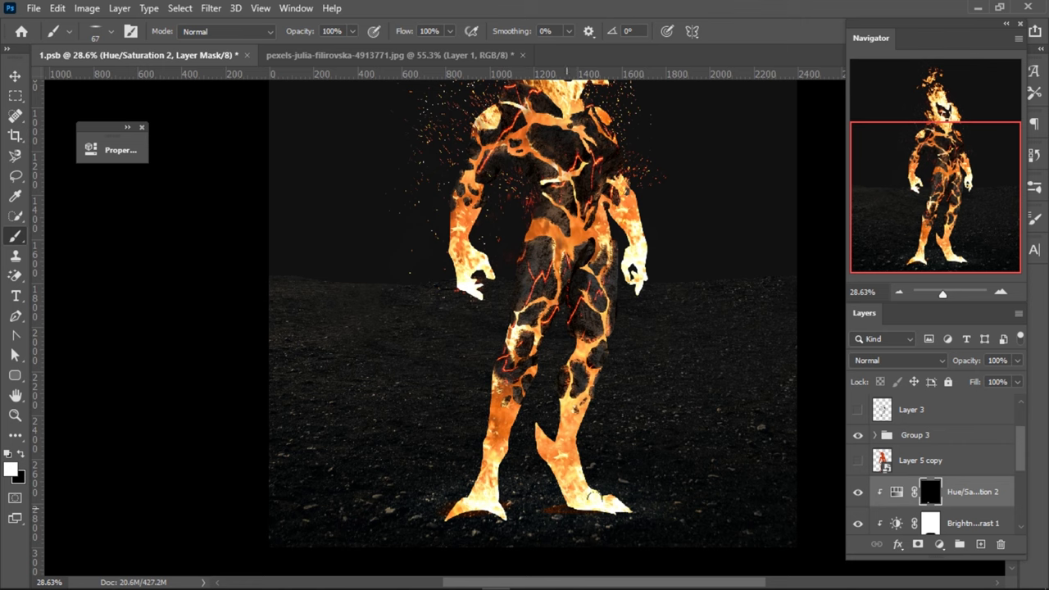
- Enlarge the brush to 430 px and paint the orange glow under both feet
drag(581, 508, 590, 508)
key(x)
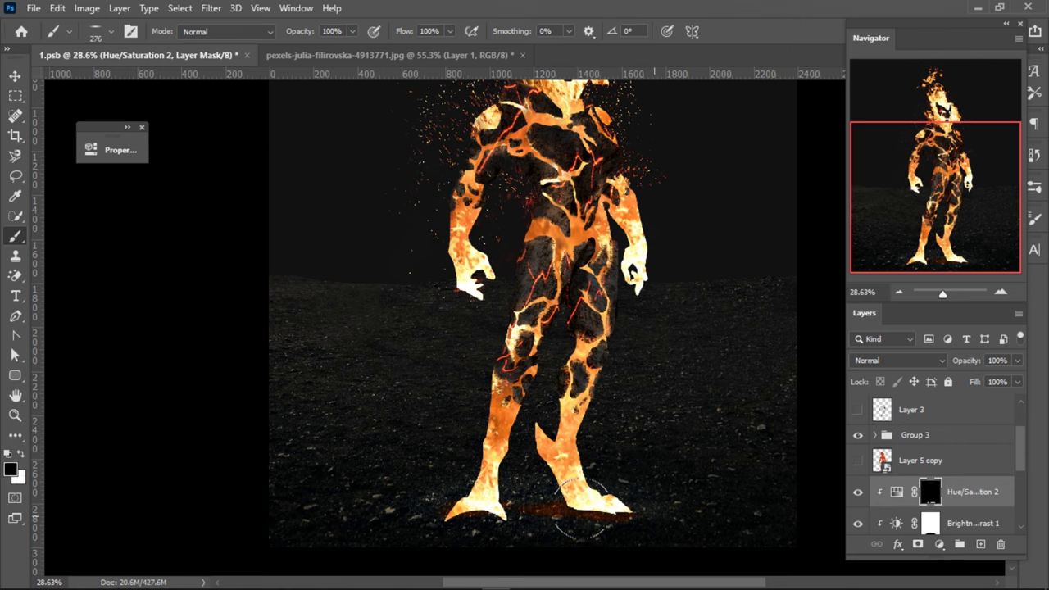
key(x)
key(x)
key(x)
drag(580, 505, 584, 503)
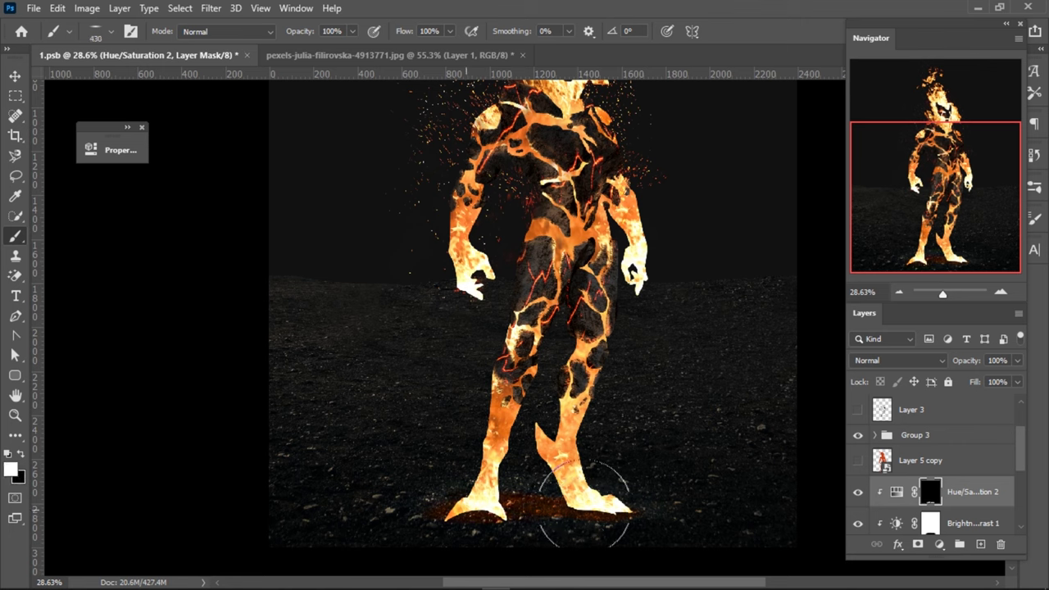
key(x)
key(x)
key(x)
key(x)
key(x)
key(x)
key(x)
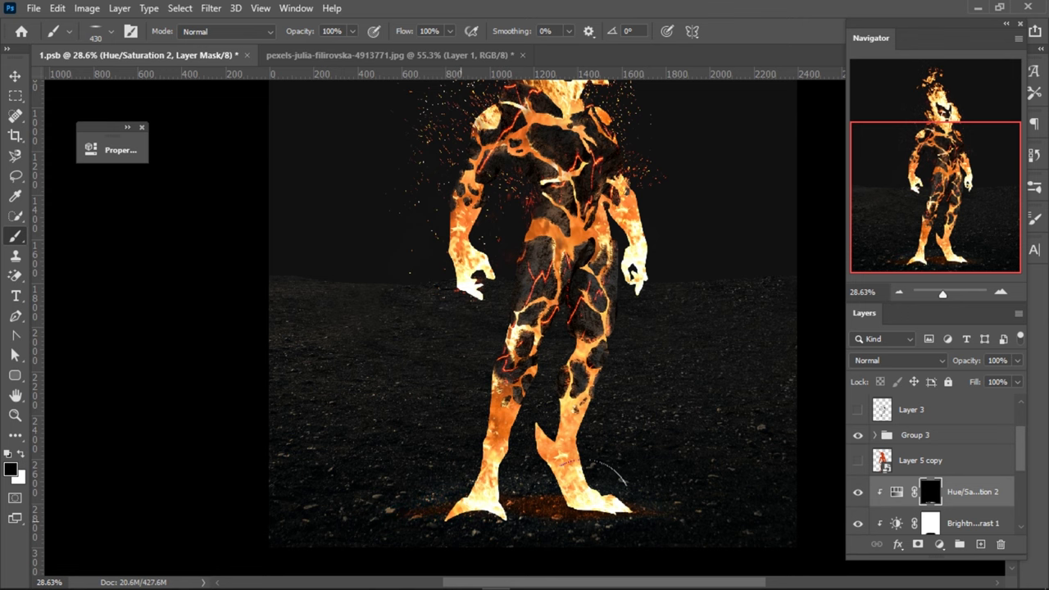
alt+scroll(577, 479, down, 3)
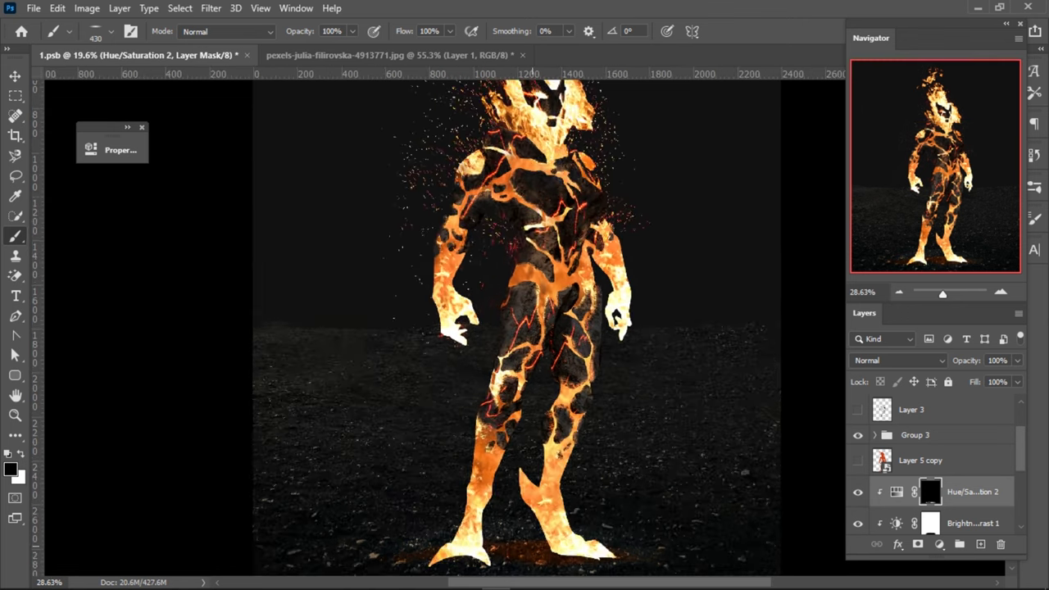
alt+scroll(533, 508, up, 2)
alt+scroll(533, 507, up, 2)
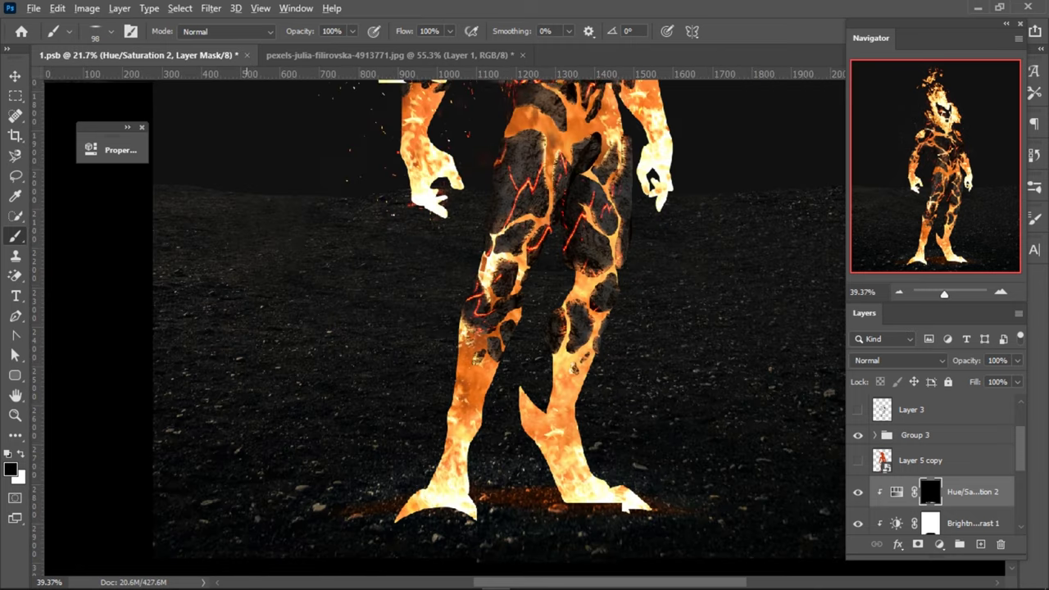
alt+scroll(516, 508, up, 1)
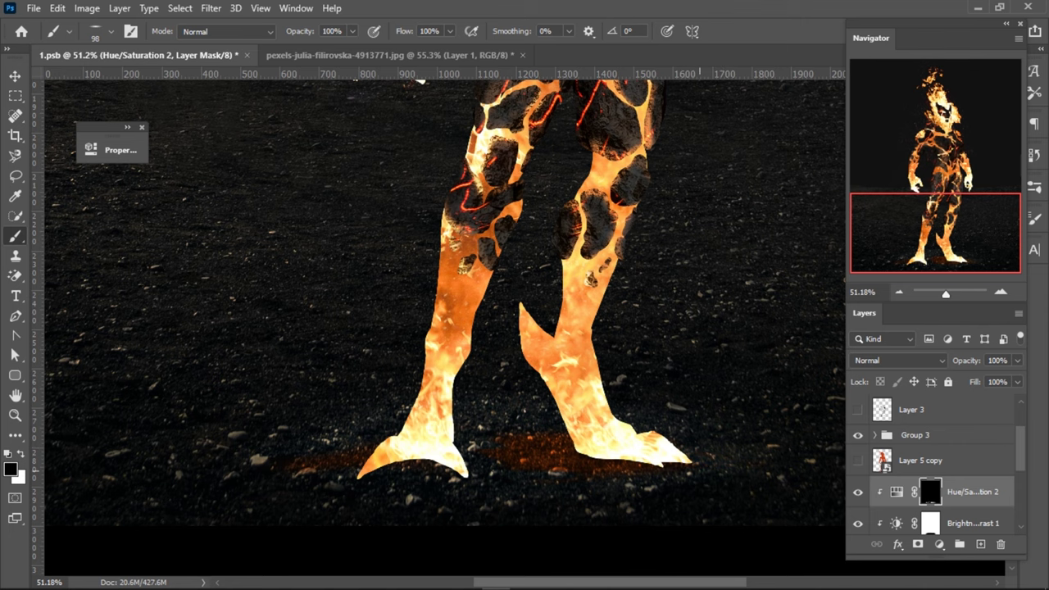
alt+scroll(558, 516, down, 3)
alt+scroll(533, 328, down, 1)
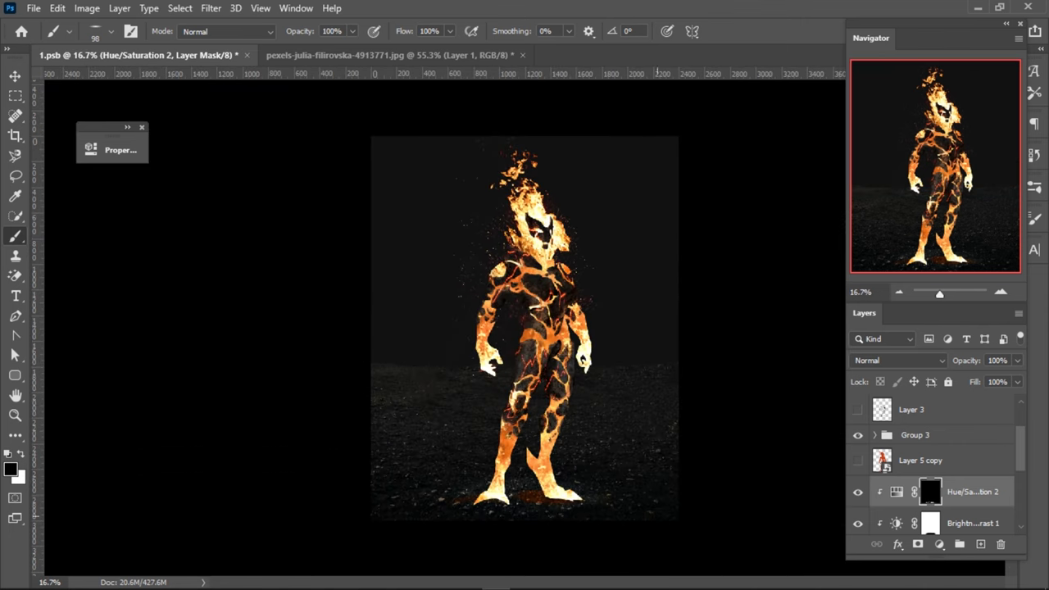
- Undo an accidental duplicate and preview blend modes for Hue/Saturation 2, keeping Normal
drag(971, 492, 927, 464)
alt+scroll(524, 328, up, 1)
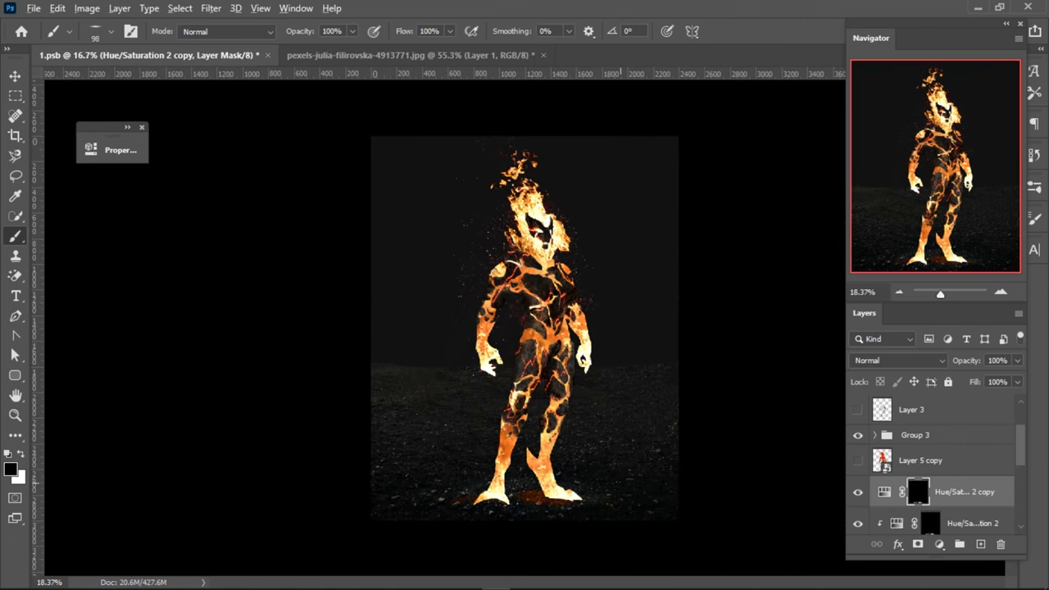
key(ctrl+z)
click(899, 359)
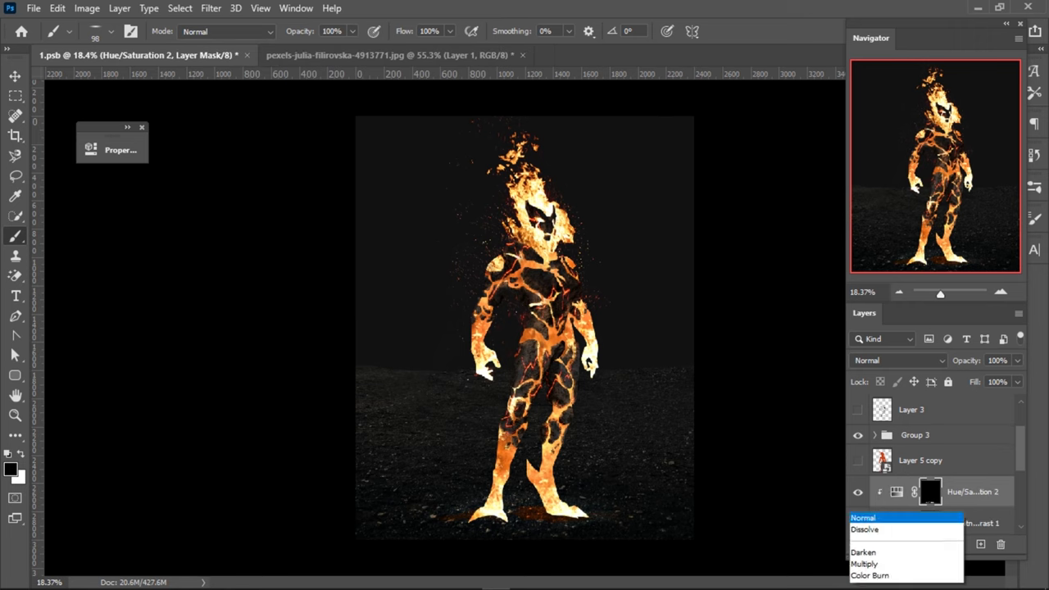
key(Up)
key(Up)
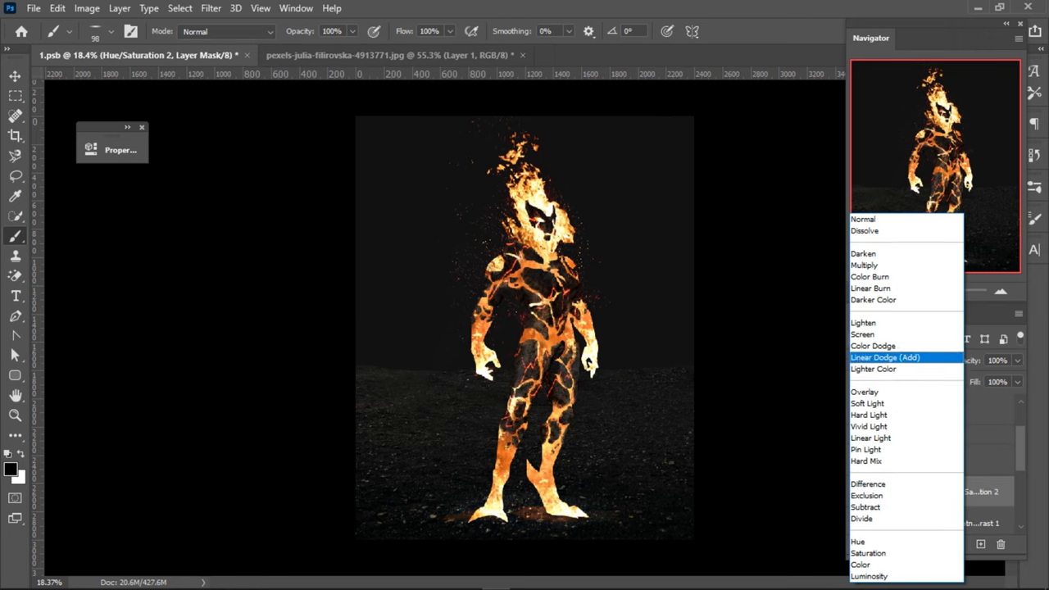
key(Up)
key(Up)
key(Down)
key(Down)
key(Escape)
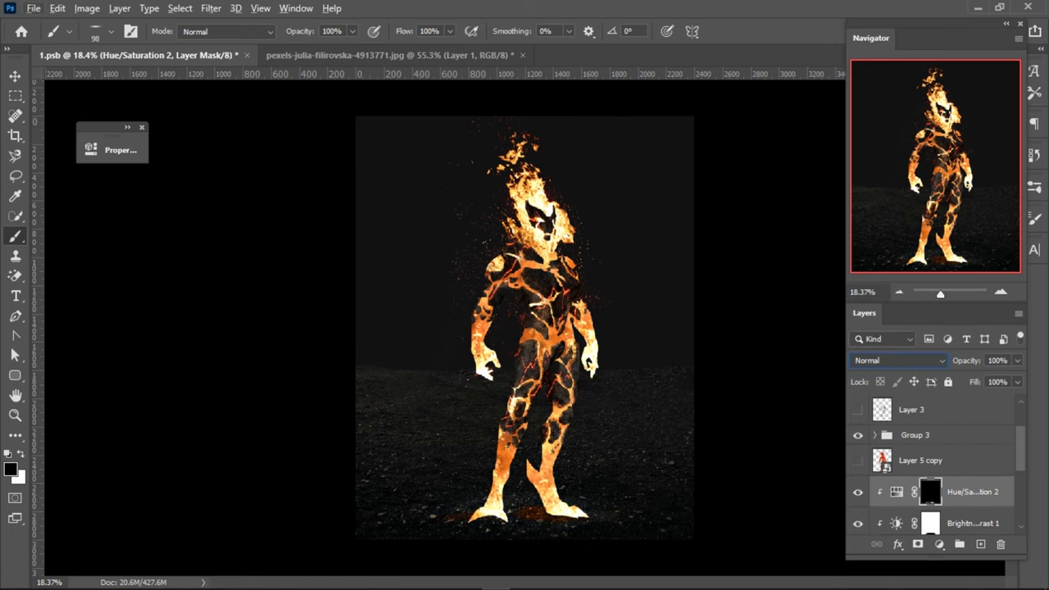
- Set Hue/Saturation 2 lightness to +31 and saturation to 75
double_click(896, 492)
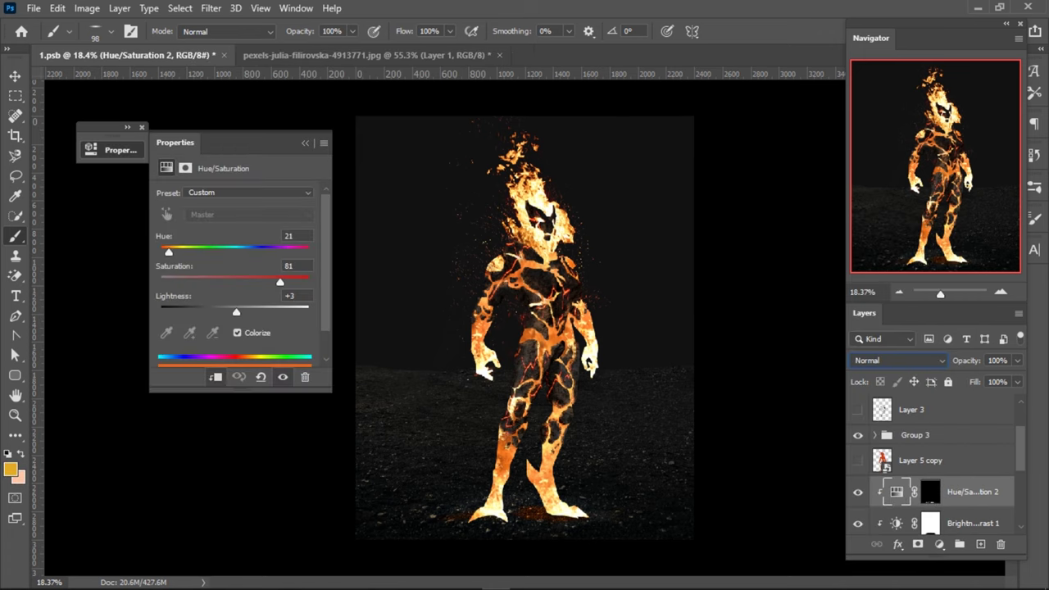
drag(236, 312, 257, 312)
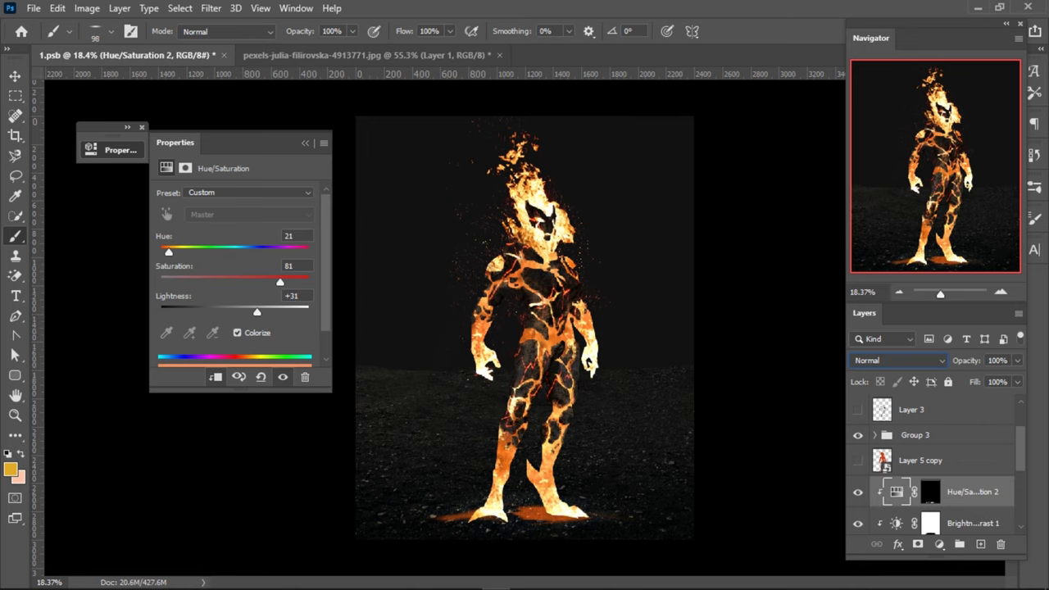
drag(279, 281, 270, 282)
click(305, 143)
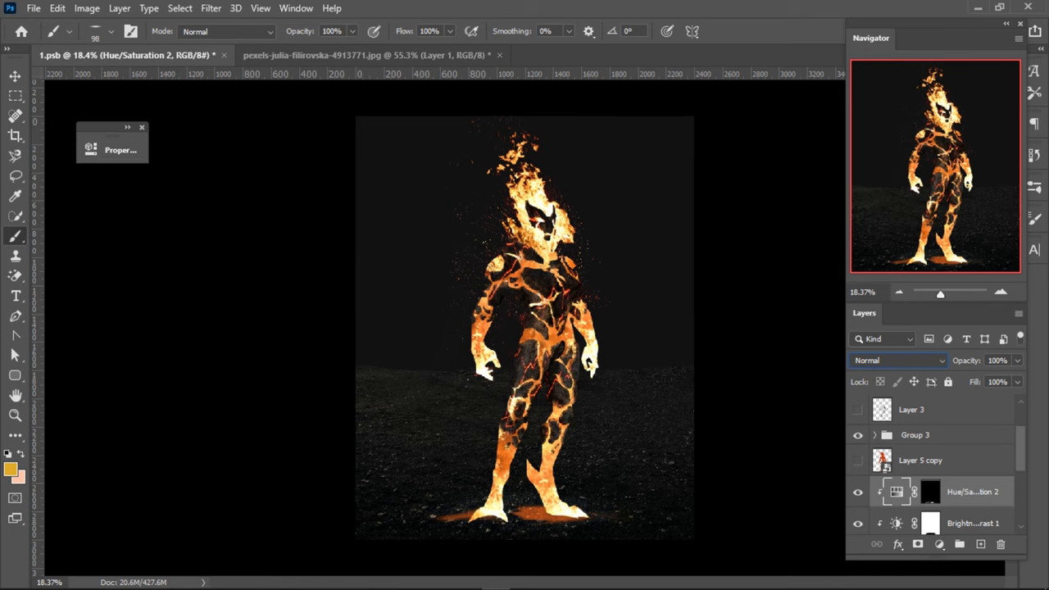
- Split the Underlying Layer black slider in Hue/Saturation 2 Blending Options to fade the glow into the dark ground
double_click(983, 492)
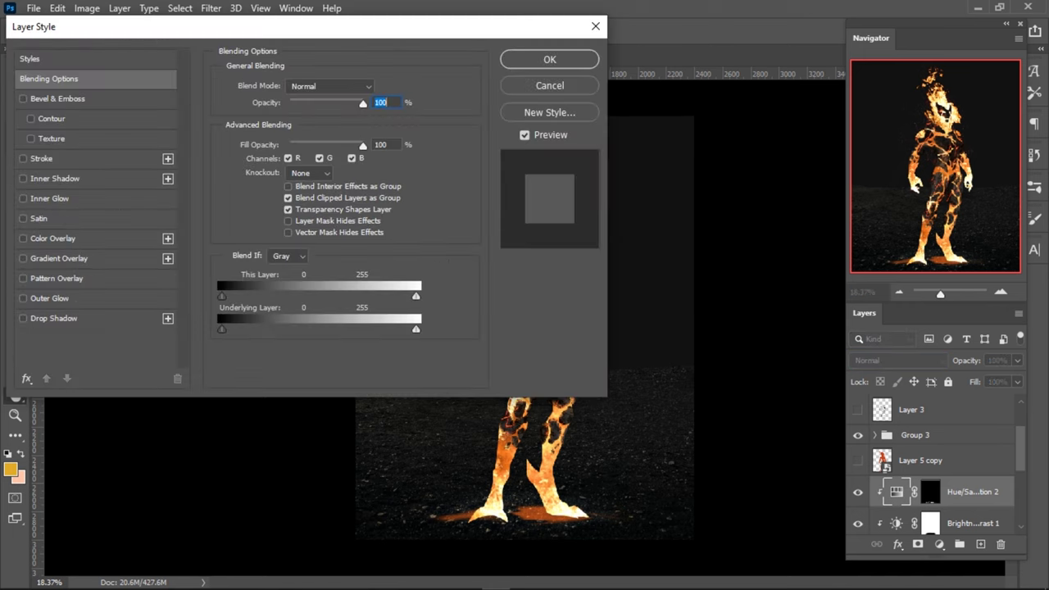
drag(221, 328, 276, 329)
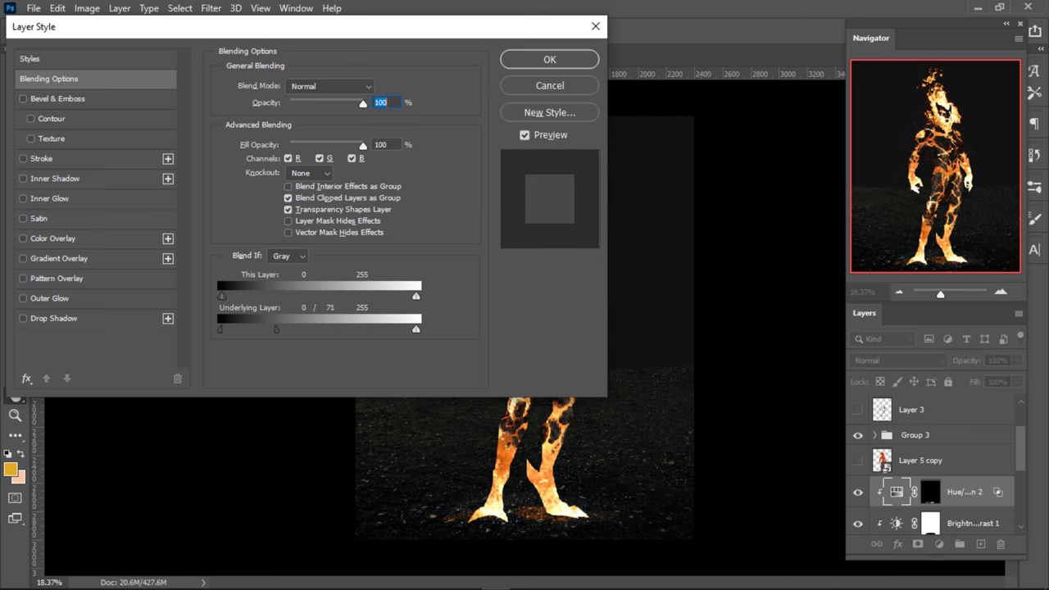
click(549, 59)
scroll(565, 474, up, 3)
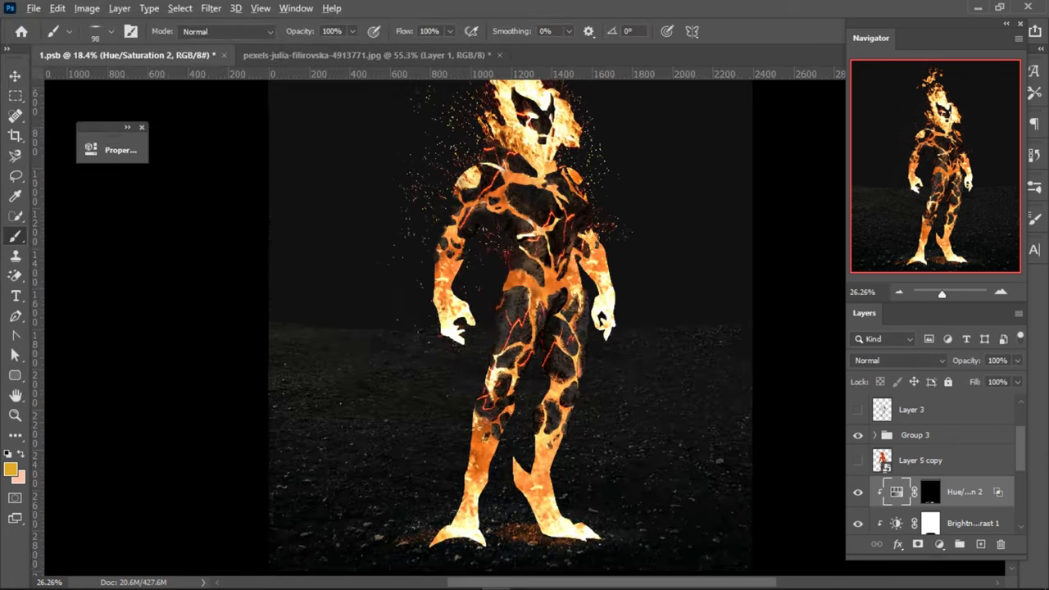
scroll(565, 474, up, 3)
scroll(565, 473, down, 3)
alt+scroll(565, 474, up, 3)
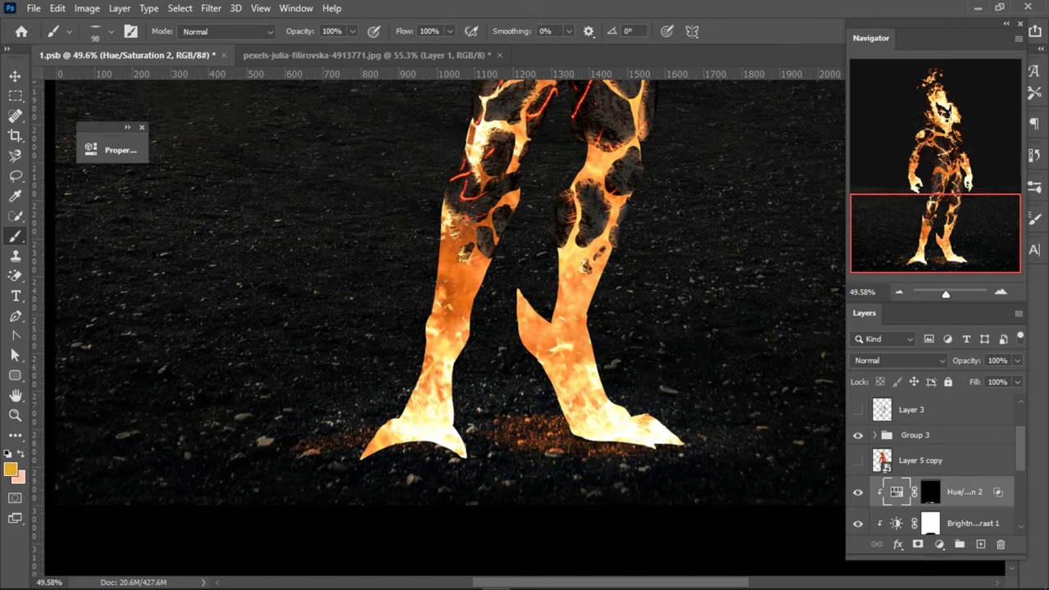
- Paint black on the Hue/Saturation 2 mask with a 120 px brush to remove glow between the feet
key(ctrl+backslash)
alt+scroll(594, 286, up, 1)
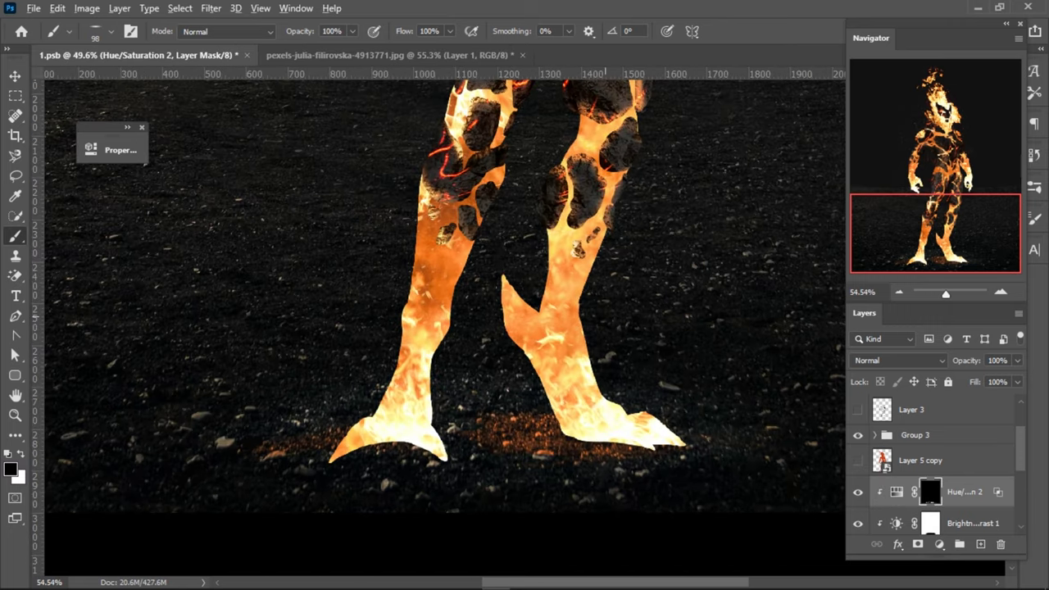
key(d)
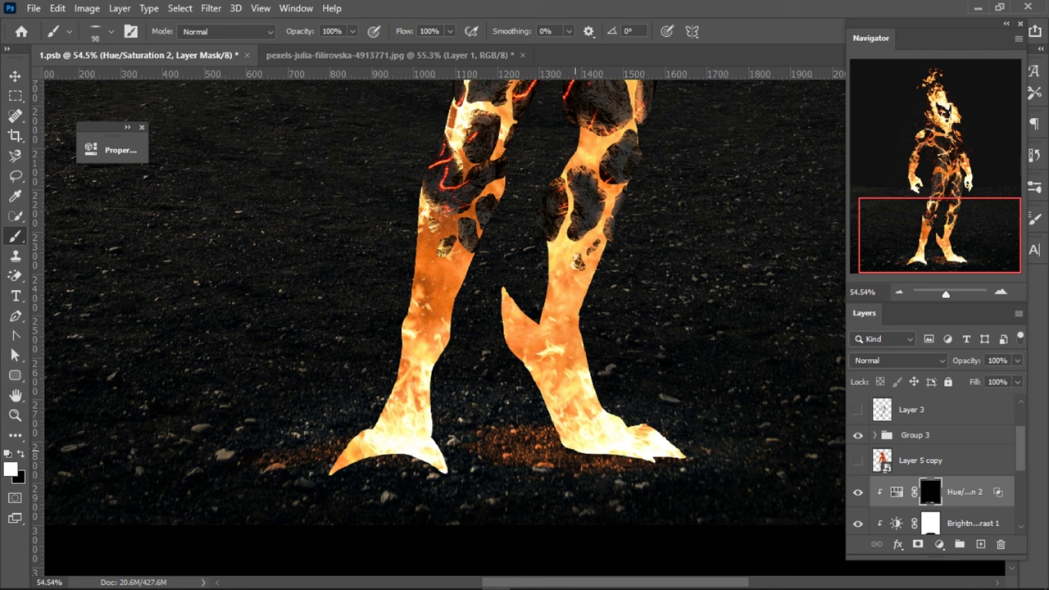
key(x)
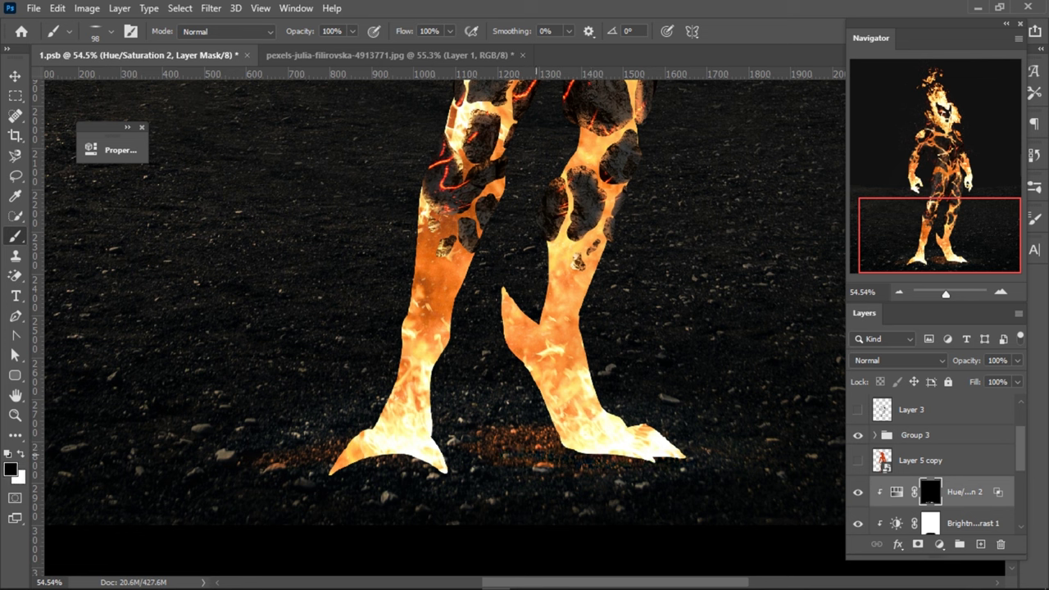
mouse_move(553, 462)
mouse_down()
mouse_move(475, 450)
mouse_move(508, 430)
mouse_up()
drag(574, 458, 592, 458)
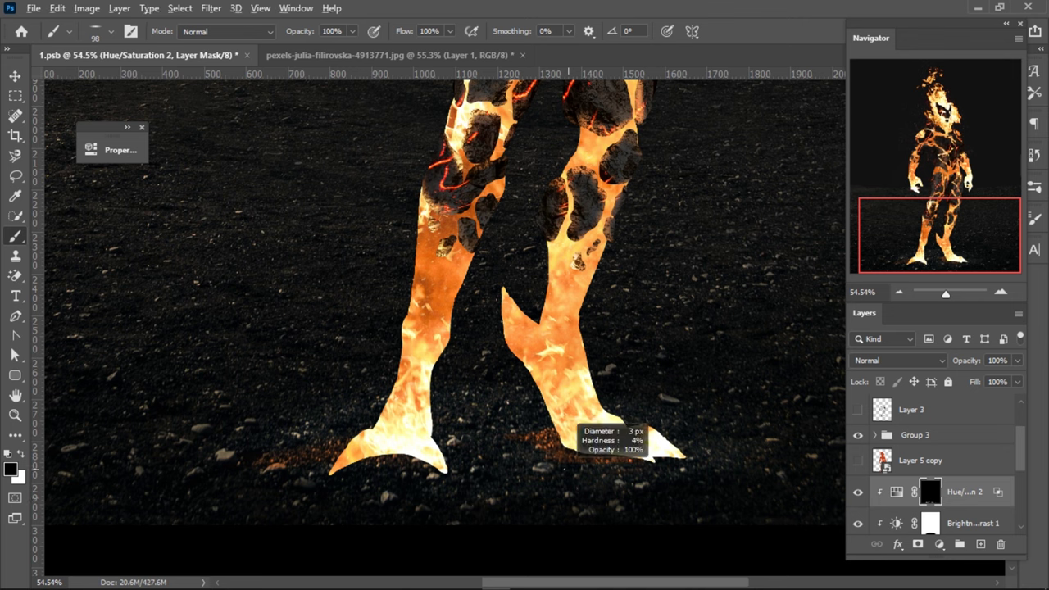
drag(316, 455, 339, 453)
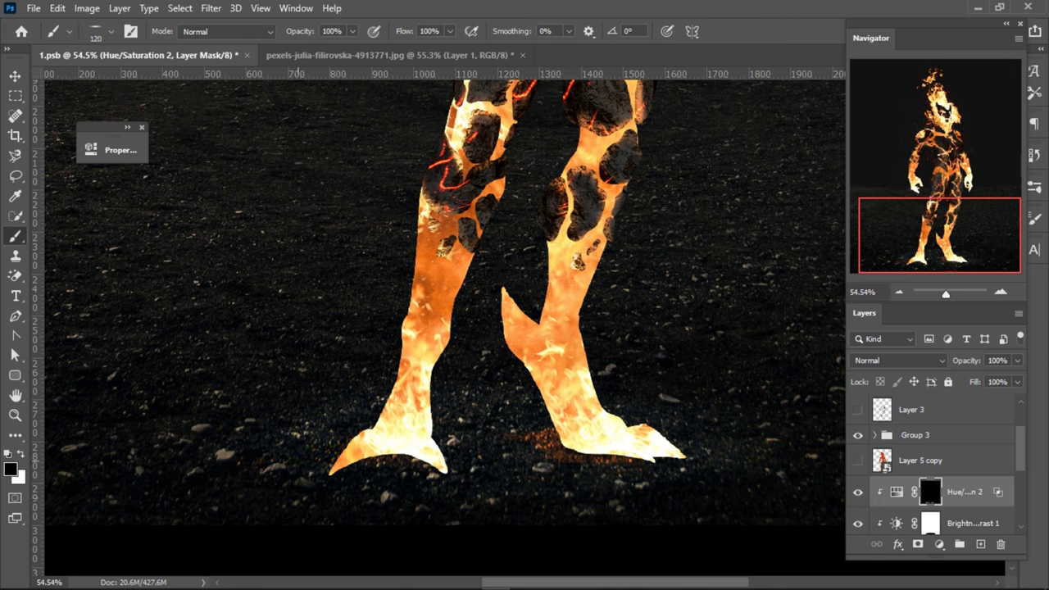
- At 59% flow, paint white glow back under the left and right feet
key(shift+5)
key(shift+9)
key(x)
drag(408, 472, 407, 474)
drag(444, 429, 459, 429)
drag(574, 479, 655, 479)
scroll(590, 479, down, 2)
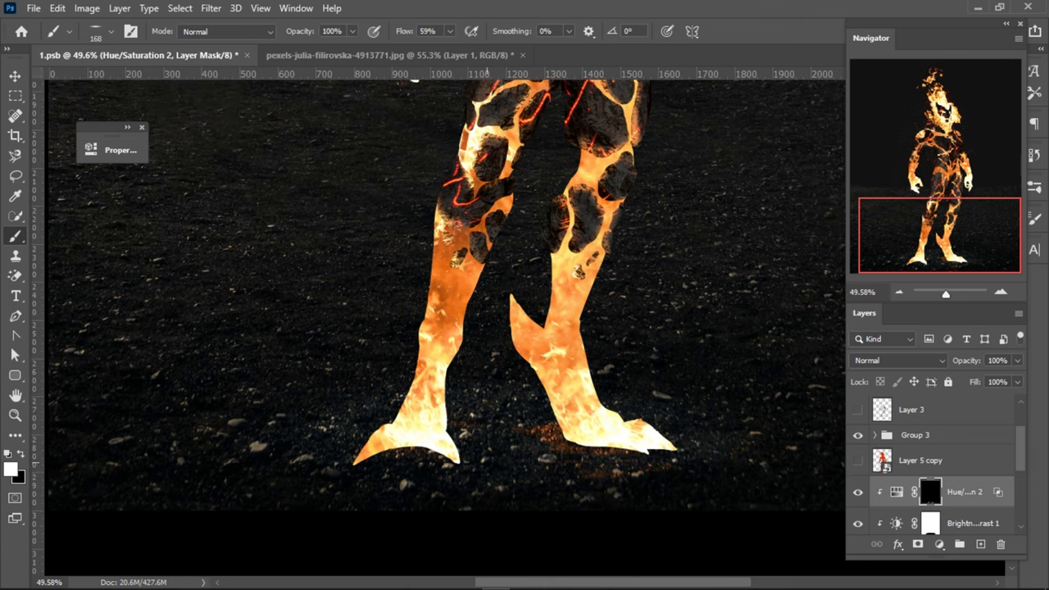
scroll(583, 477, down, 2)
scroll(576, 474, down, 1)
scroll(574, 474, down, 1)
scroll(576, 474, down, 1)
scroll(576, 473, down, 1)
scroll(578, 474, up, 1)
scroll(578, 473, up, 1)
scroll(577, 473, down, 1)
scroll(578, 474, up, 1)
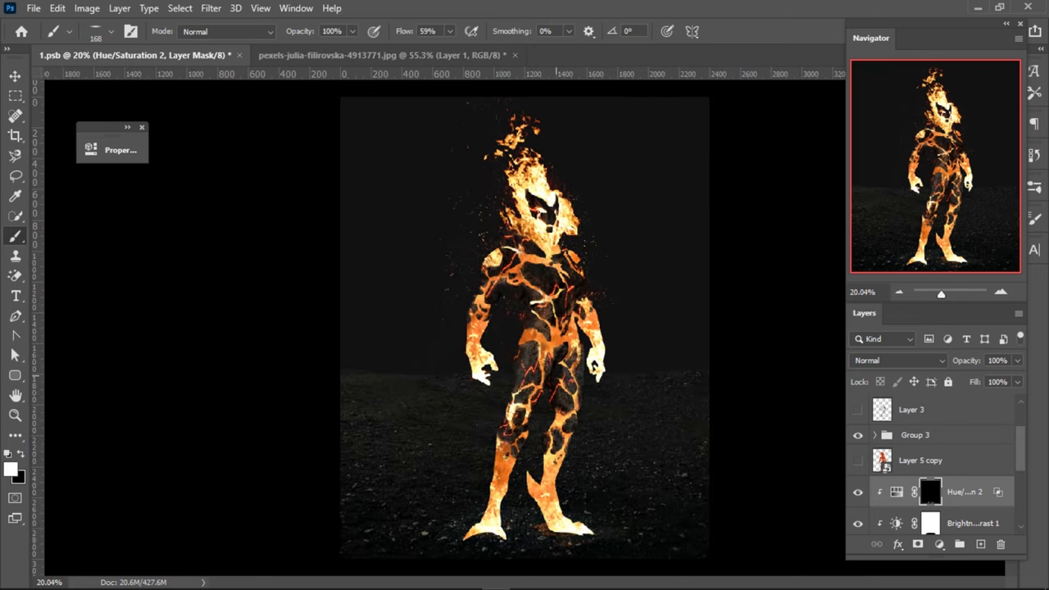
- Switch to the Move tool and save the 1.psb document
key(v)
scroll(558, 353, down, 1)
scroll(557, 352, up, 1)
scroll(557, 353, down, 1)
scroll(557, 353, up, 1)
key(ctrl+s)
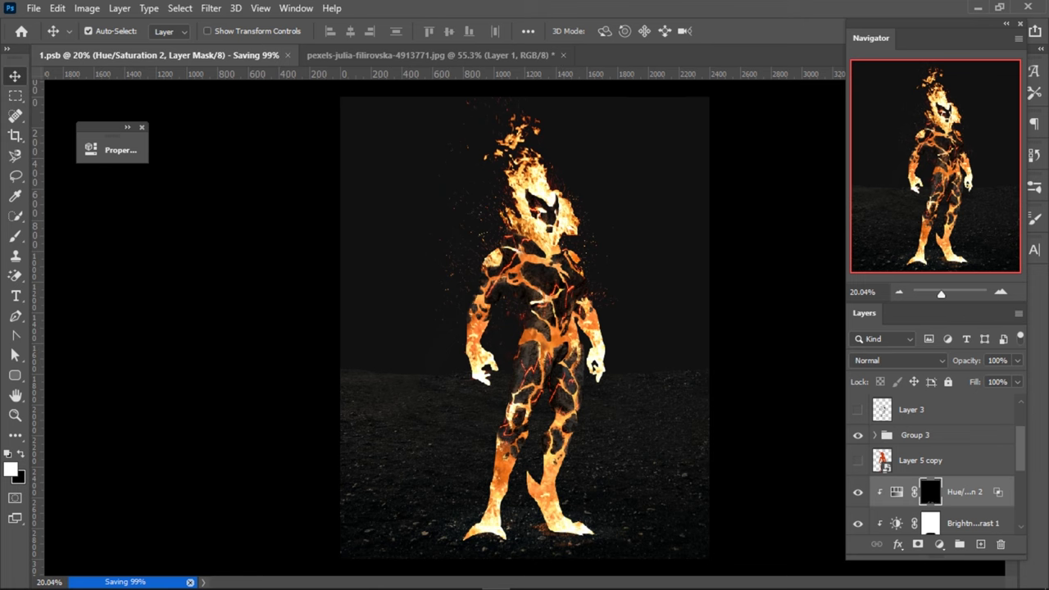
scroll(934, 463, down, 2)
scroll(934, 463, down, 2)
- Delete Layer 1, then shrink the kindpng badge to about 5% and move it onto the chest
click(942, 456)
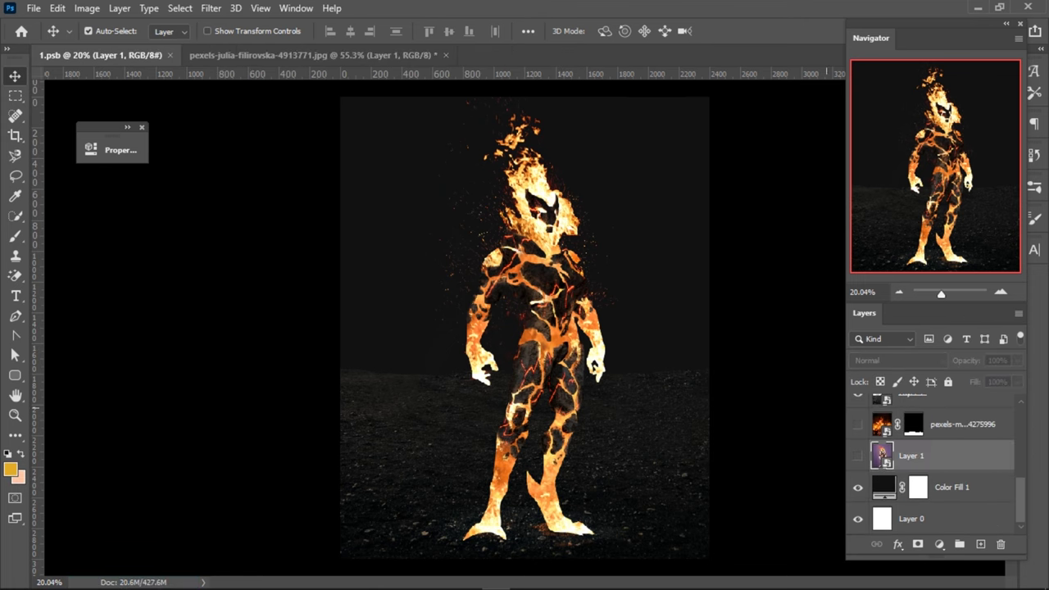
drag(909, 455, 1000, 544)
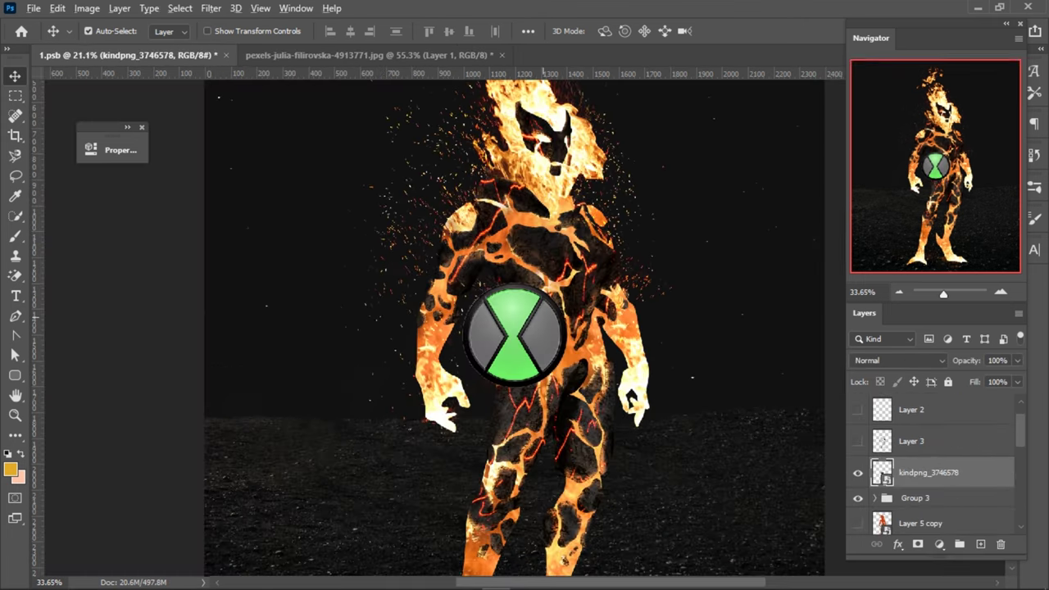
key(ctrl+t)
drag(515, 313, 588, 205)
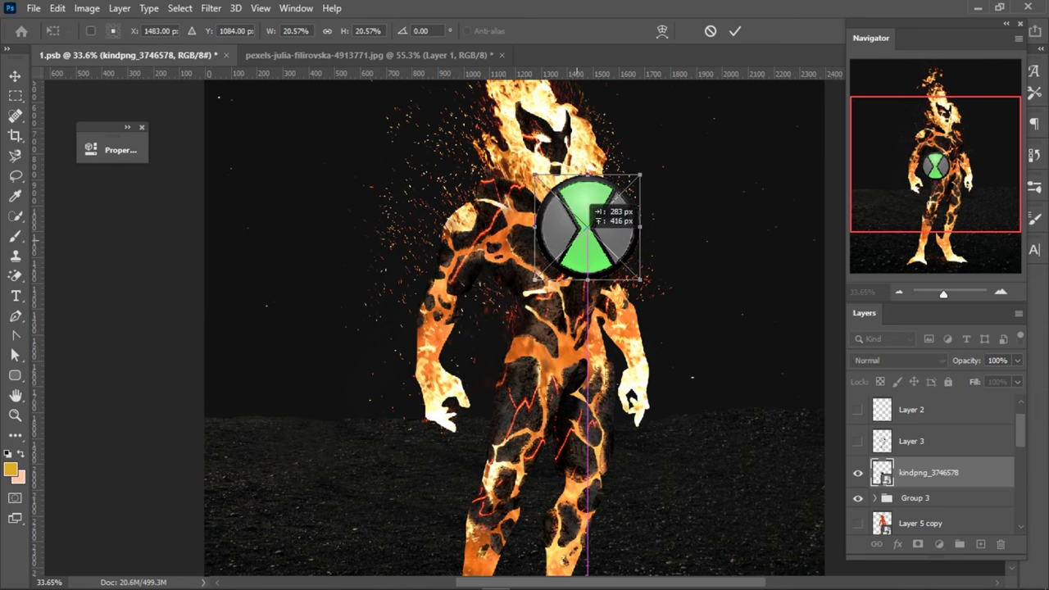
drag(639, 174, 629, 190)
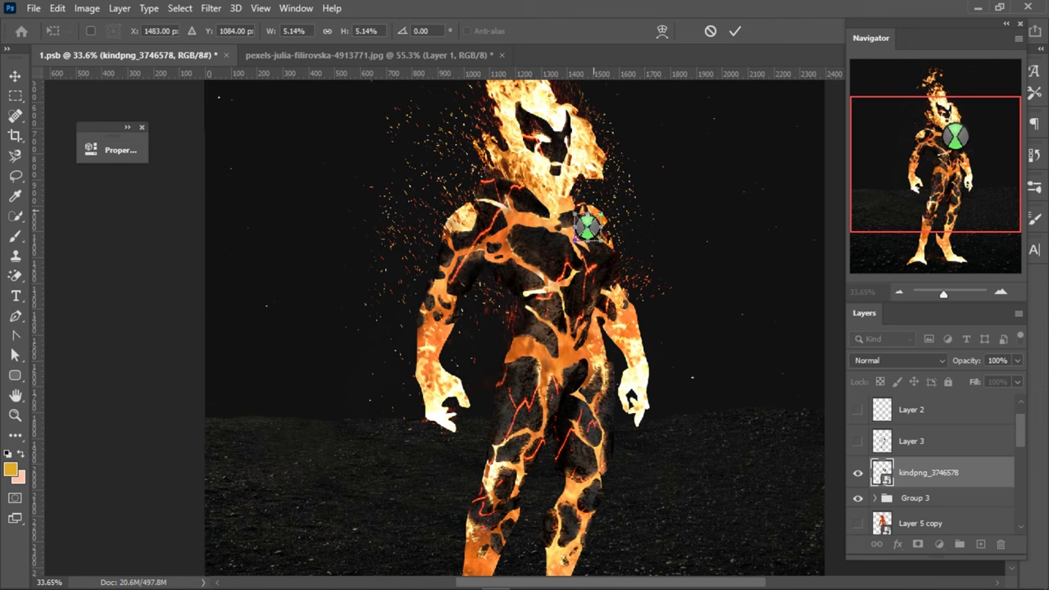
scroll(603, 214, up, 2)
scroll(604, 214, up, 2)
scroll(604, 214, up, 1)
scroll(573, 246, up, 1)
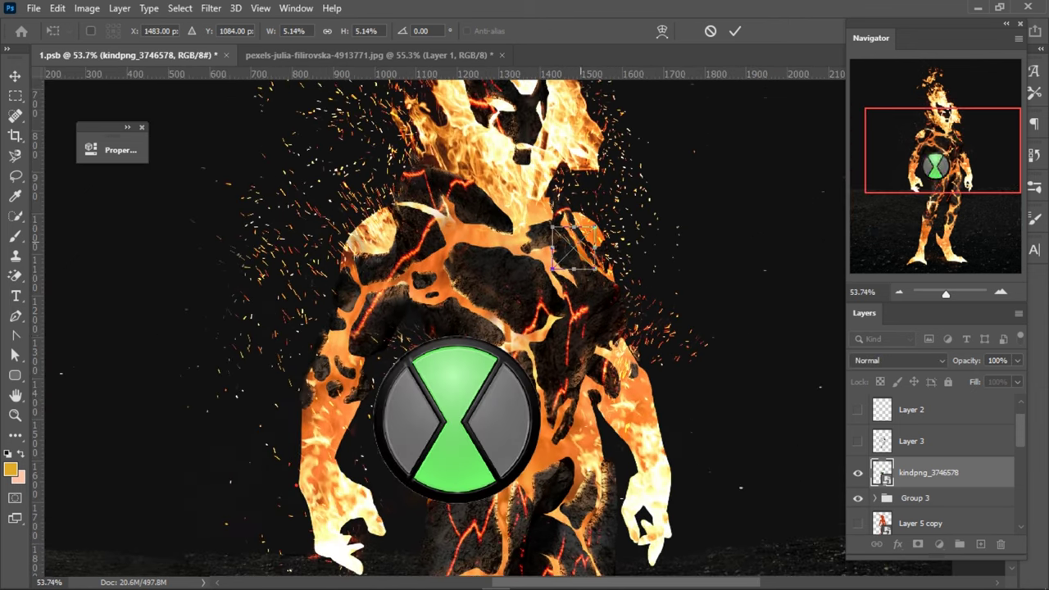
drag(572, 247, 554, 261)
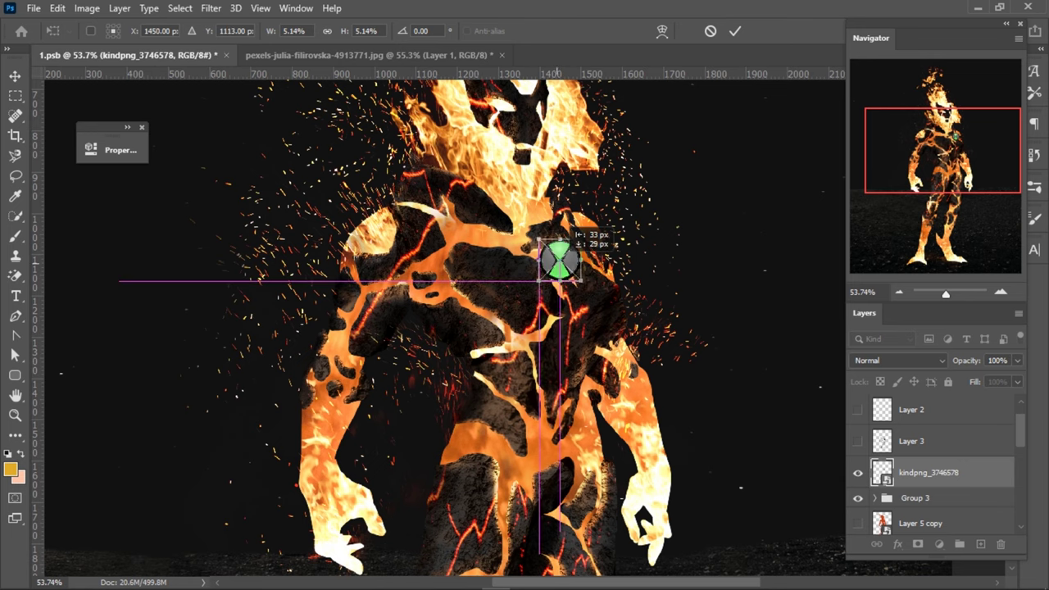
scroll(553, 260, up, 3)
- Tilt the badge in Perspective and rotate it about -8.5 degrees, then commit
right_click(451, 305)
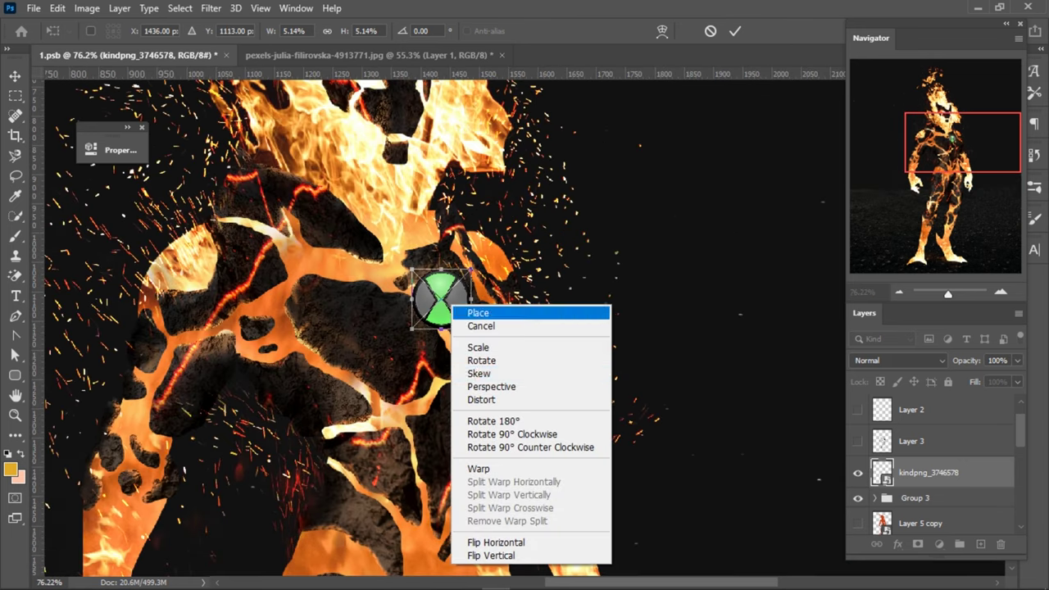
click(491, 386)
drag(469, 327, 466, 327)
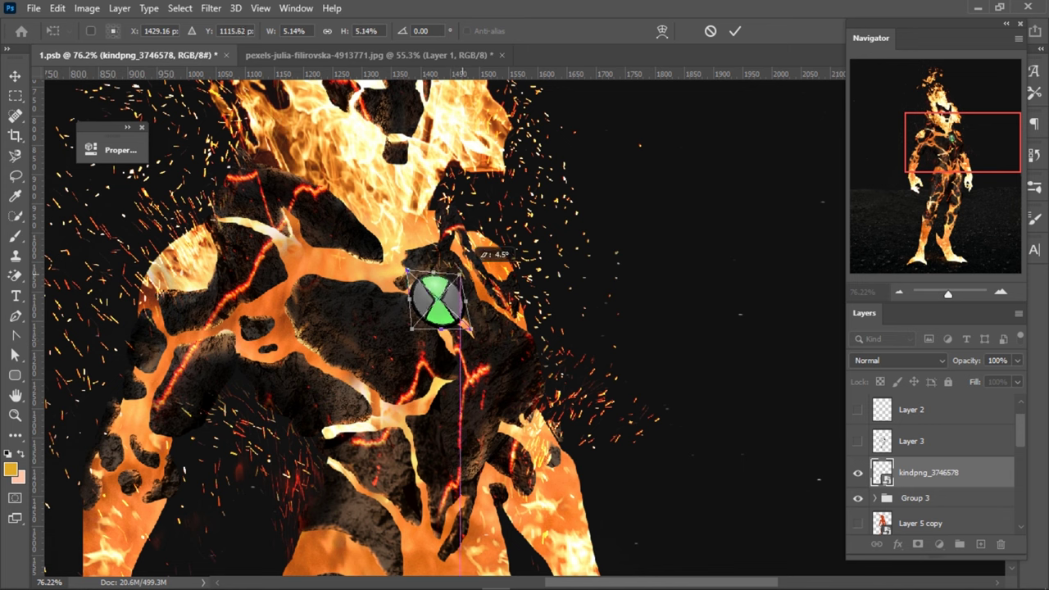
right_click(457, 311)
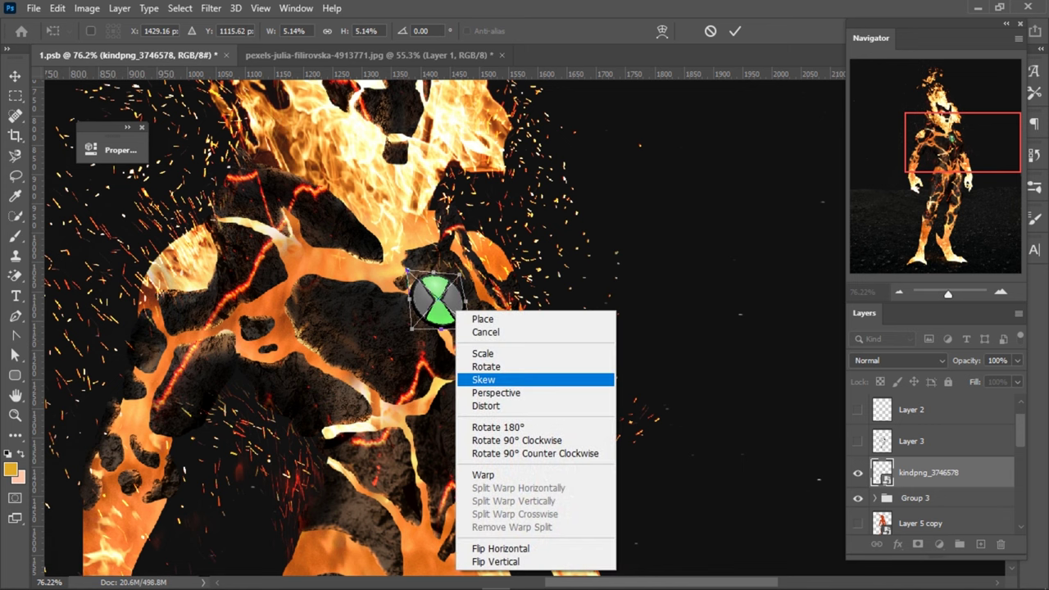
click(492, 366)
drag(473, 334, 479, 326)
drag(452, 292, 457, 277)
key(Return)
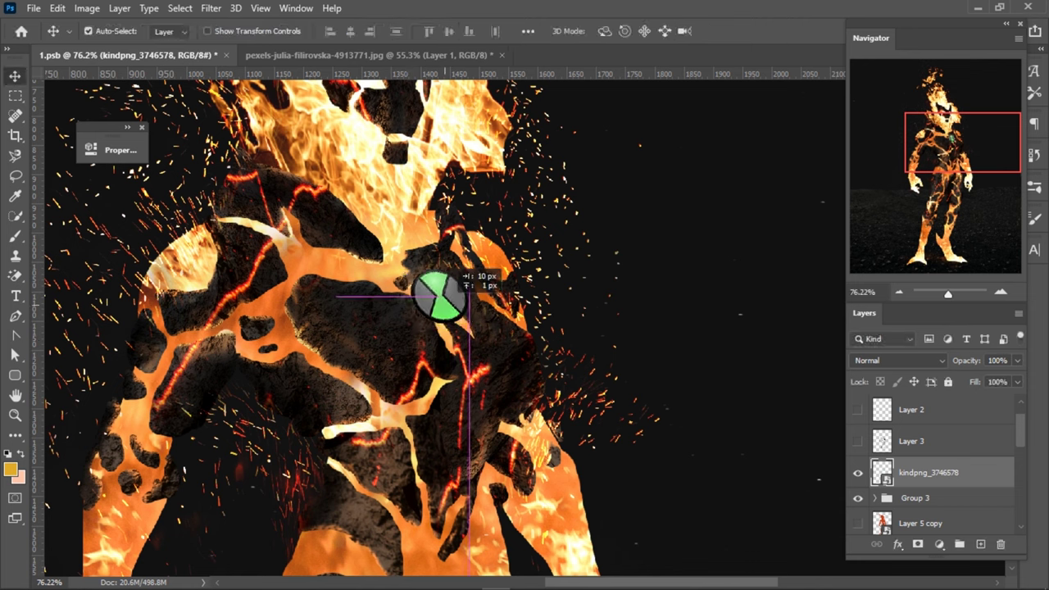
- Deepen the badge's perspective tilt with a second Perspective transform and commit it
scroll(455, 278, up, 2)
key(ctrl+t)
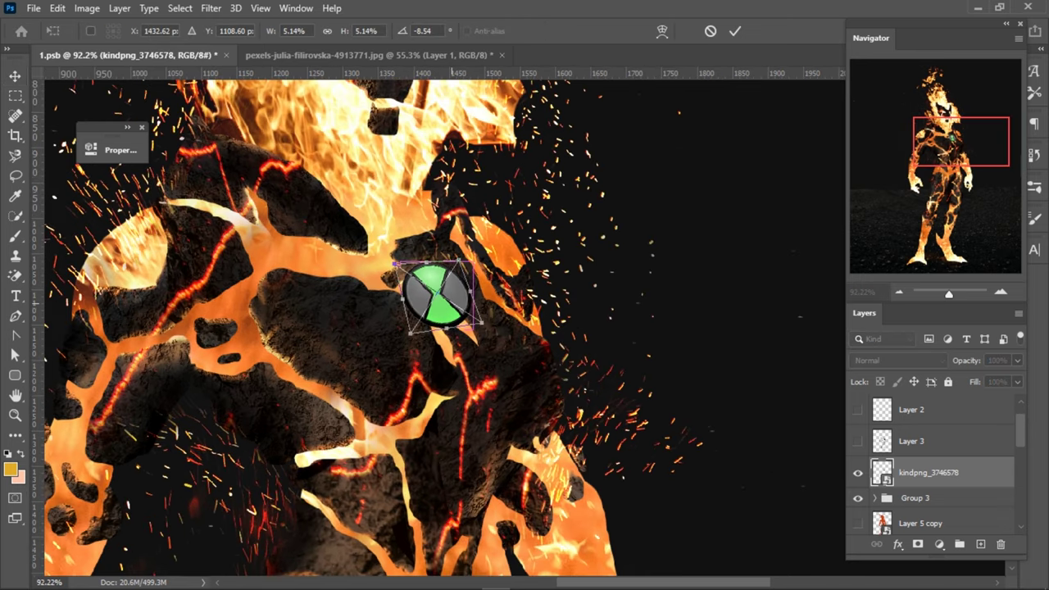
right_click(451, 304)
click(499, 387)
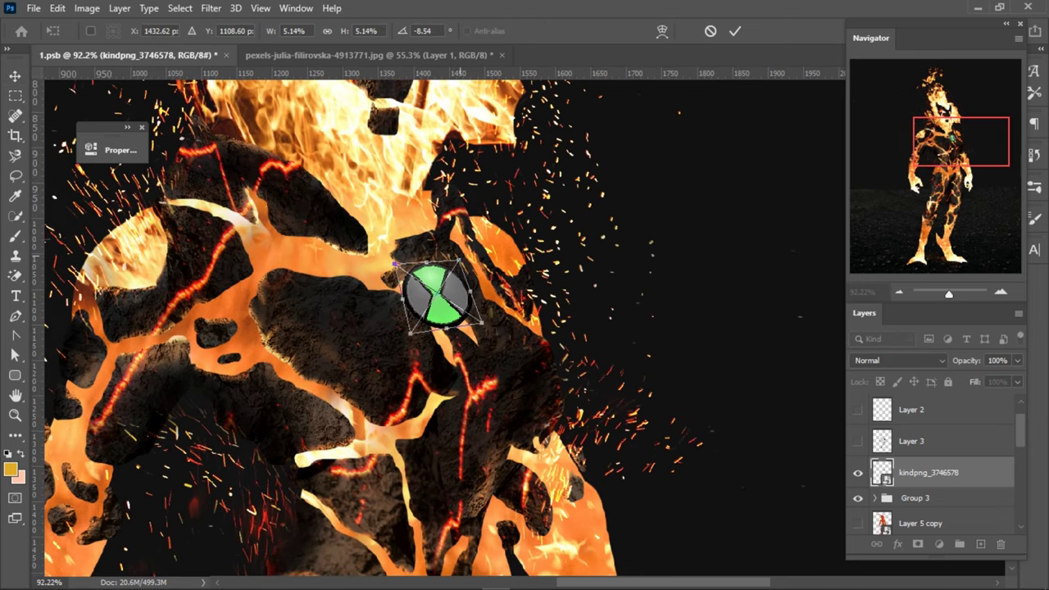
drag(459, 260, 460, 263)
drag(481, 320, 483, 322)
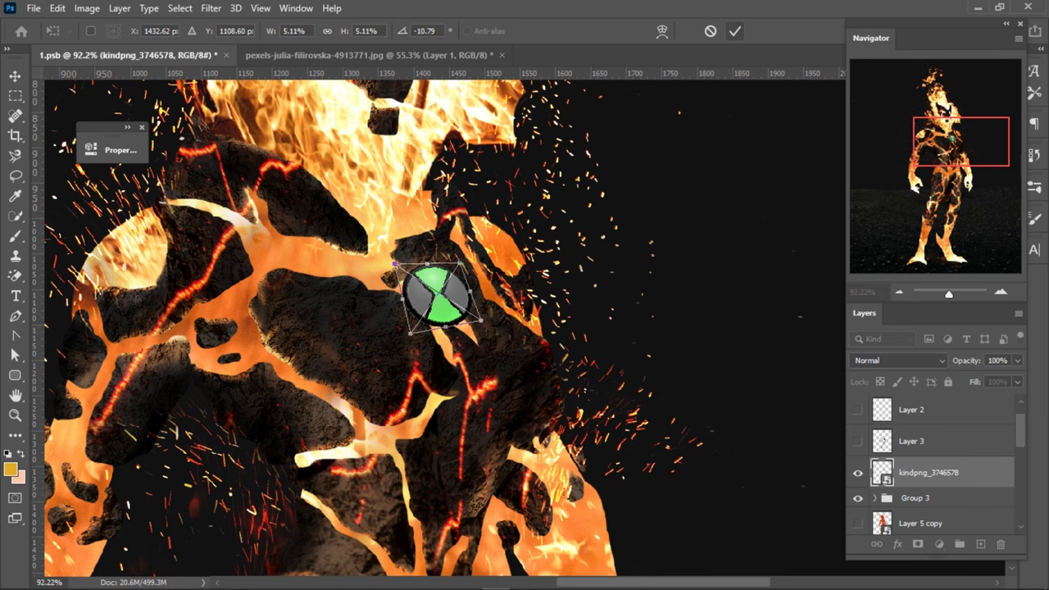
click(734, 30)
scroll(479, 230, down, 5)
scroll(477, 135, up, 1)
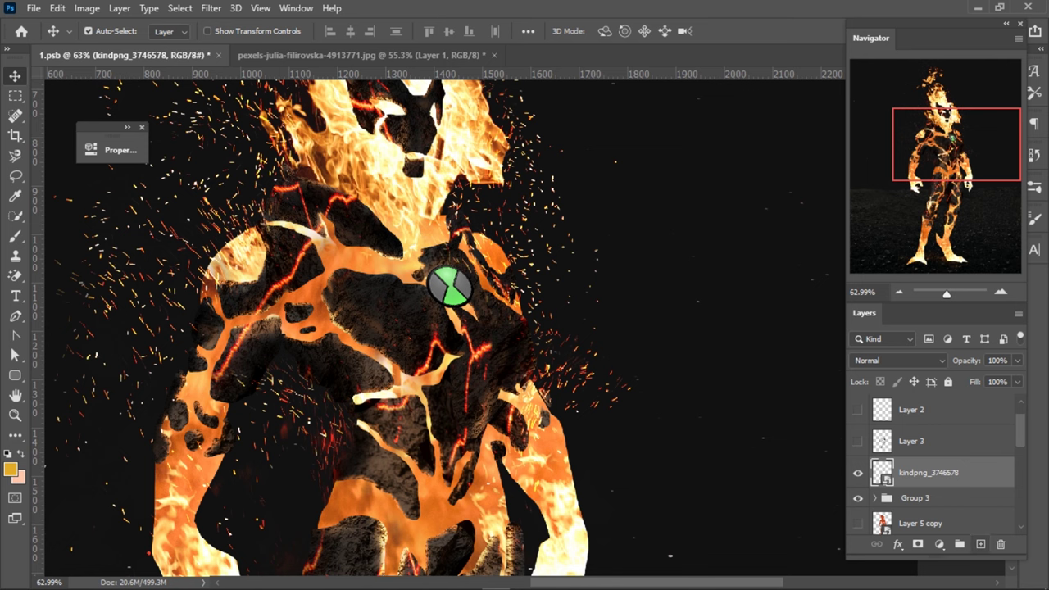
- Add a new layer beneath the badge and choose a small, hard, angled brush tip
ctrl+click(980, 544)
key(b)
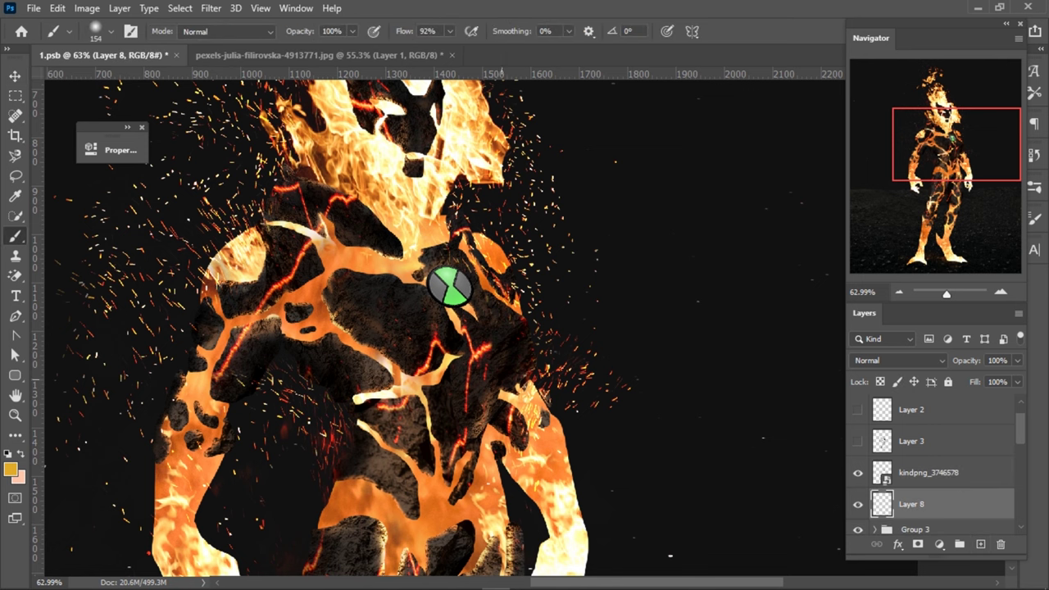
scroll(503, 382, up, 2)
scroll(453, 198, up, 4)
right_click(454, 199)
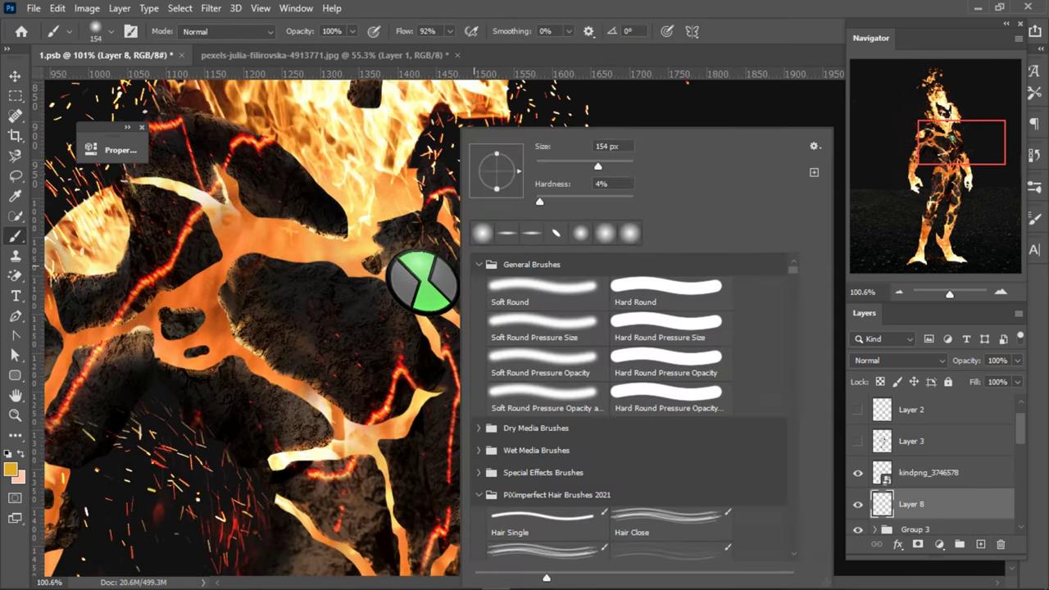
click(556, 233)
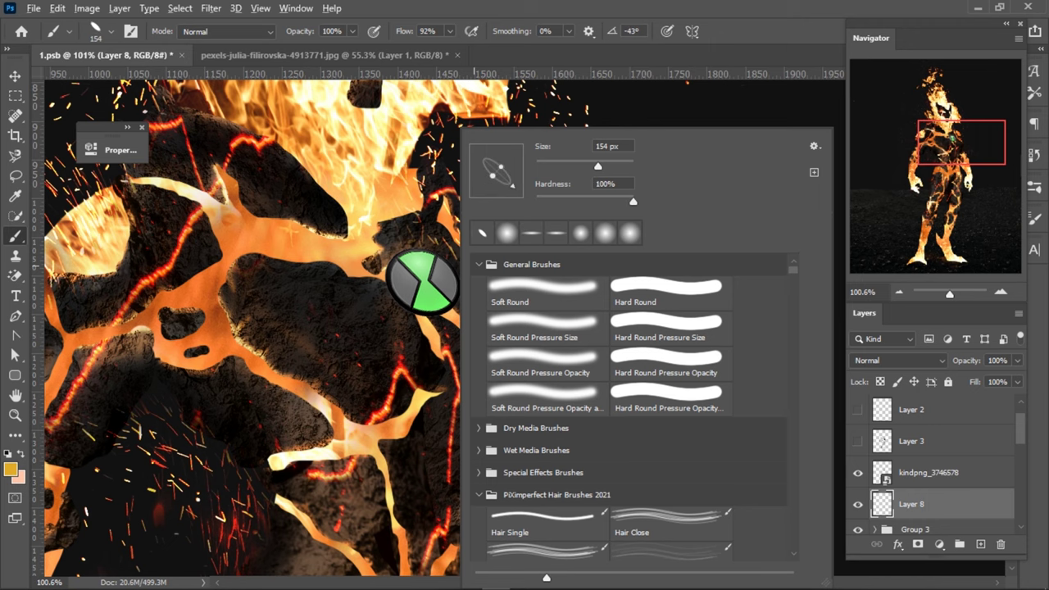
drag(381, 269, 360, 268)
scroll(479, 320, up, 3)
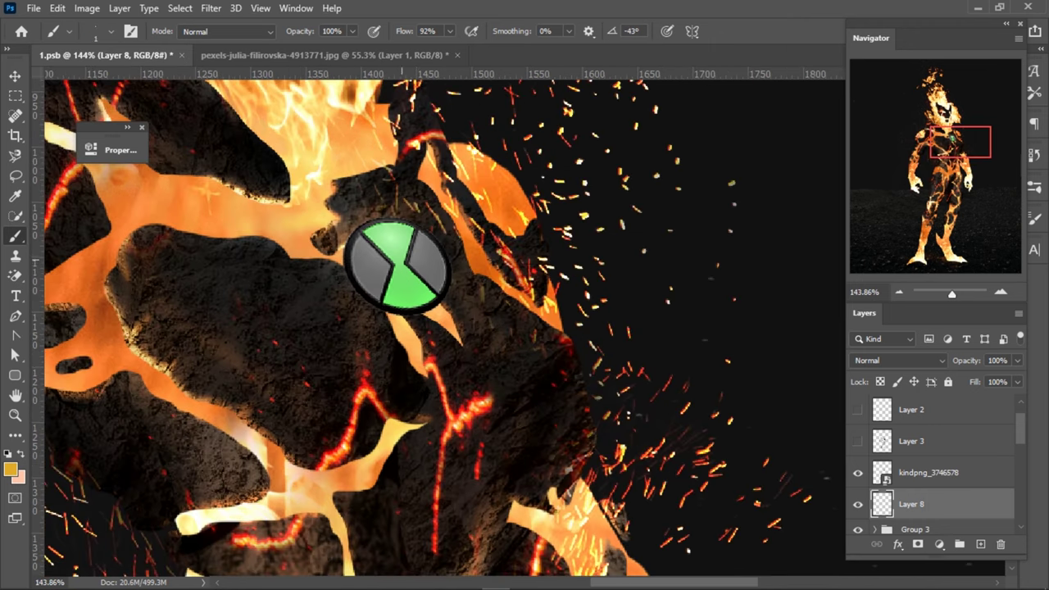
scroll(399, 327, up, 1)
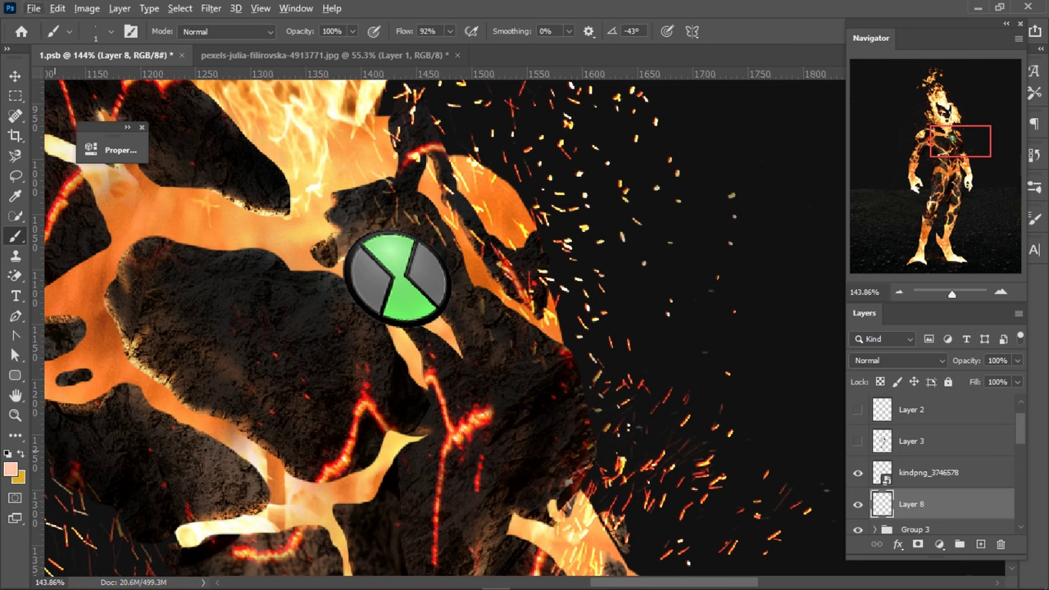
- Set the foreground colour to grey 9c9c9c
click(235, 8)
click(14, 195)
click(10, 468)
text(9c9c9c)
key(Return)
key(b)
scroll(363, 258, up, 3)
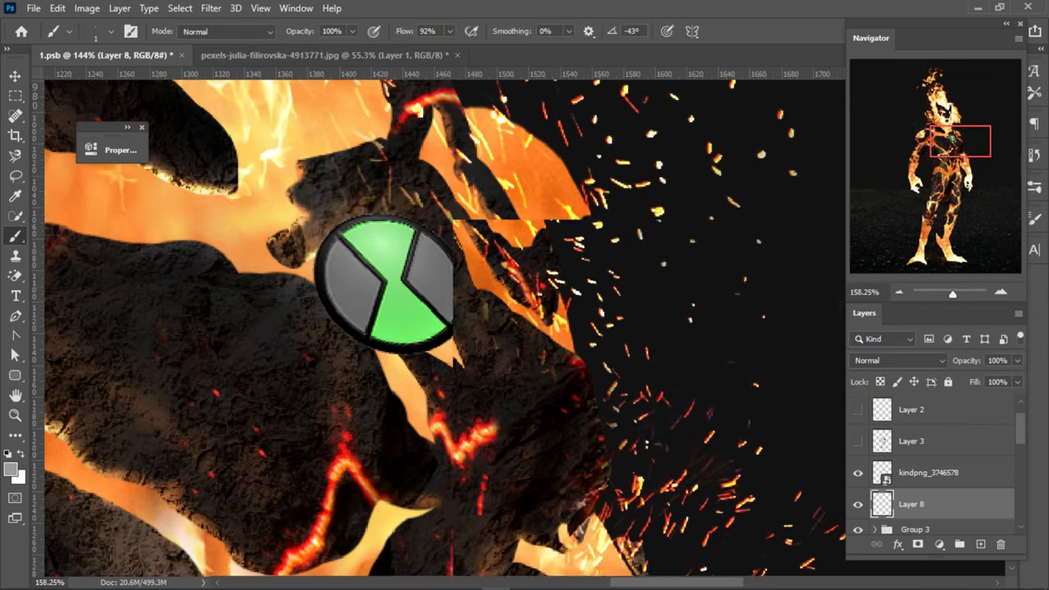
- Paint a white rim along the badge's left and bottom edges with a 42 px brush, then add a mask
key(x)
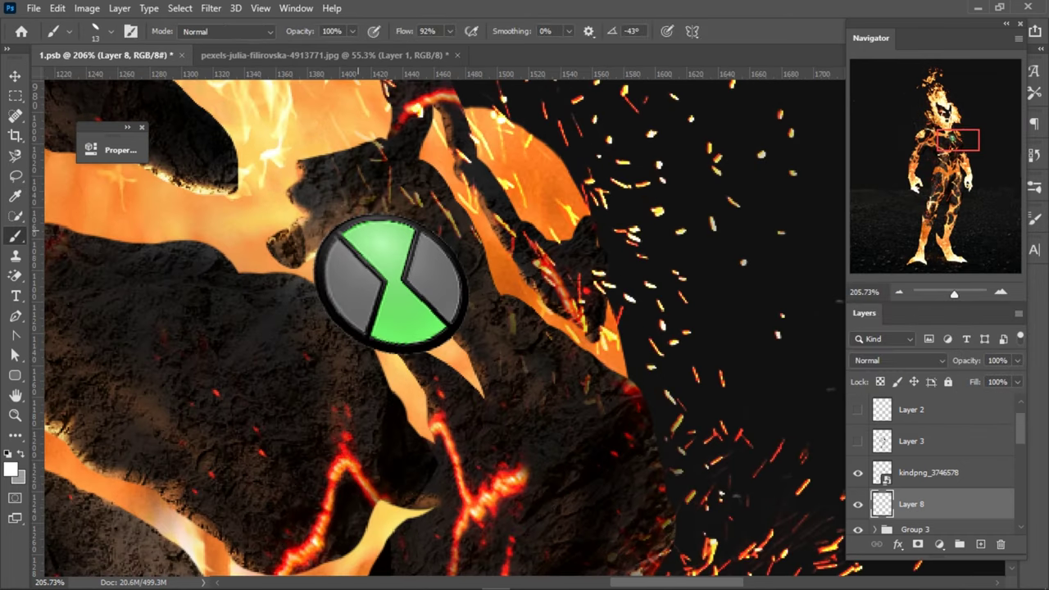
mouse_move(313, 246)
mouse_down()
mouse_move(361, 348)
mouse_move(436, 354)
mouse_up()
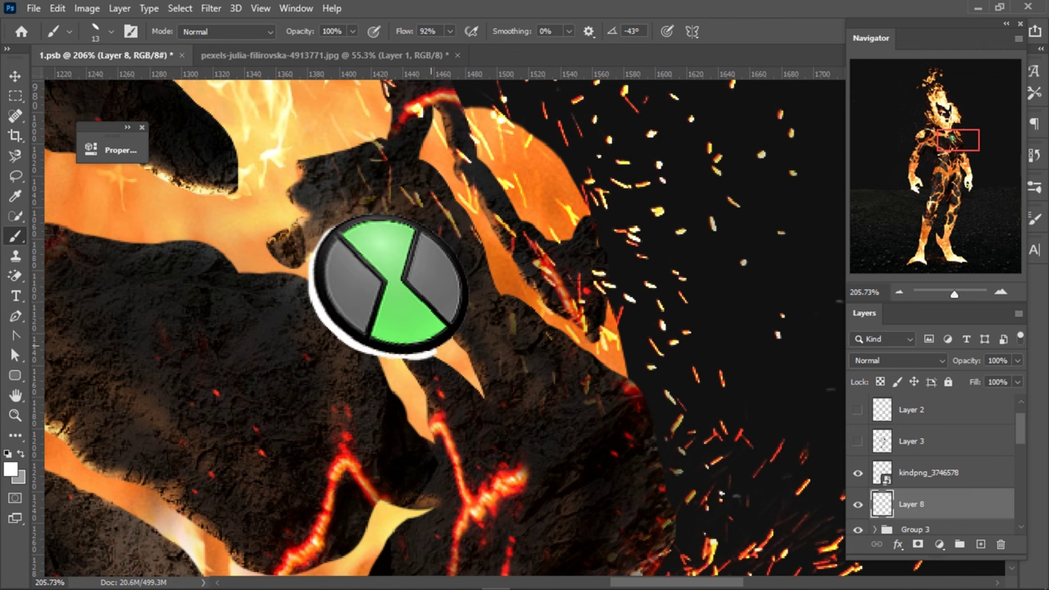
drag(409, 282, 422, 282)
drag(360, 351, 317, 236)
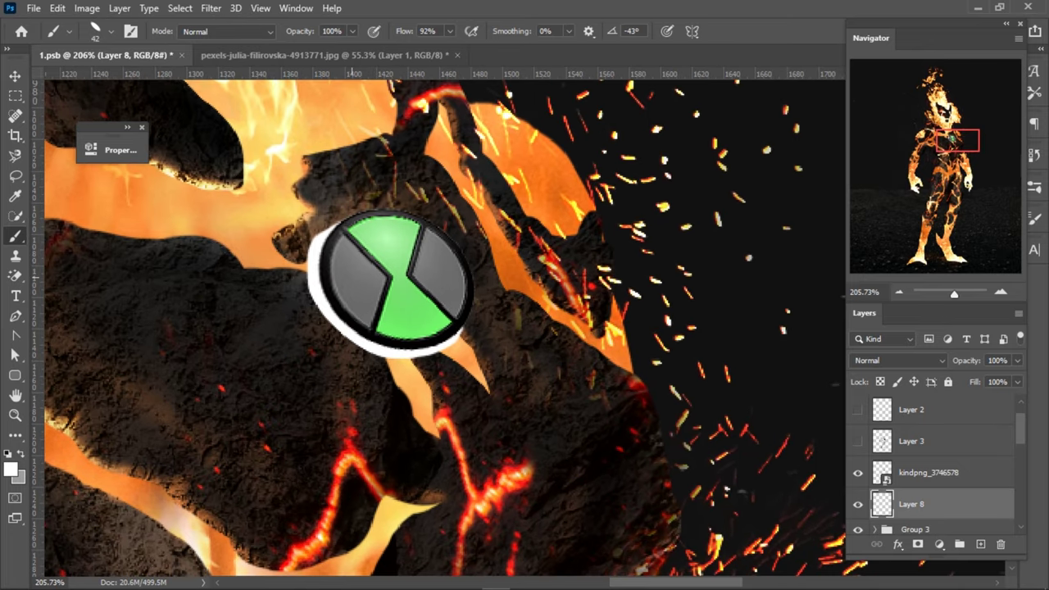
click(339, 326)
mouse_move(332, 336)
mouse_down()
mouse_move(392, 366)
mouse_move(436, 364)
mouse_move(453, 344)
mouse_up()
drag(327, 344, 314, 234)
scroll(490, 311, down, 1)
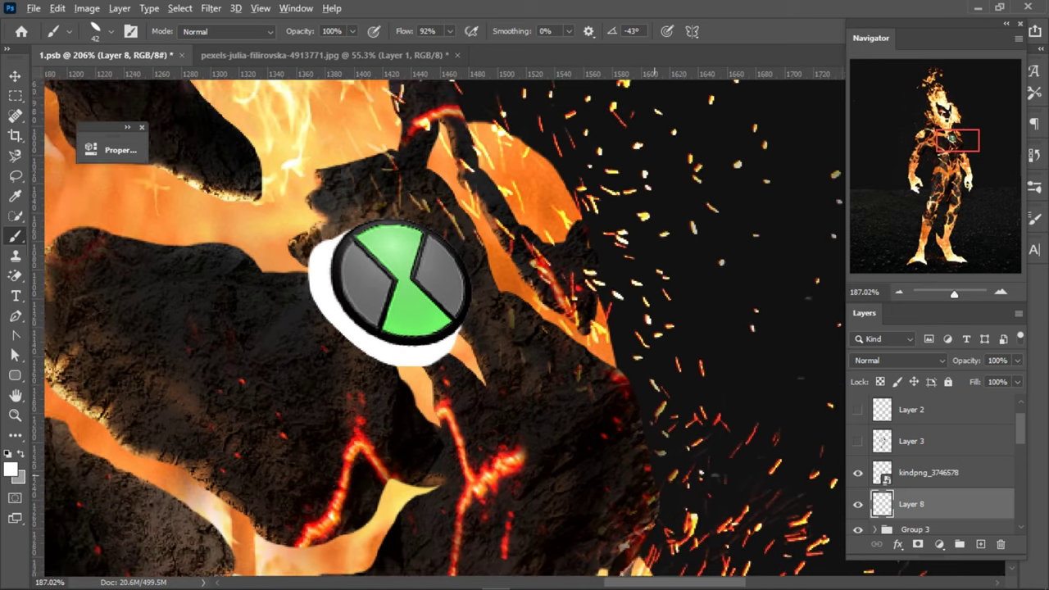
click(918, 544)
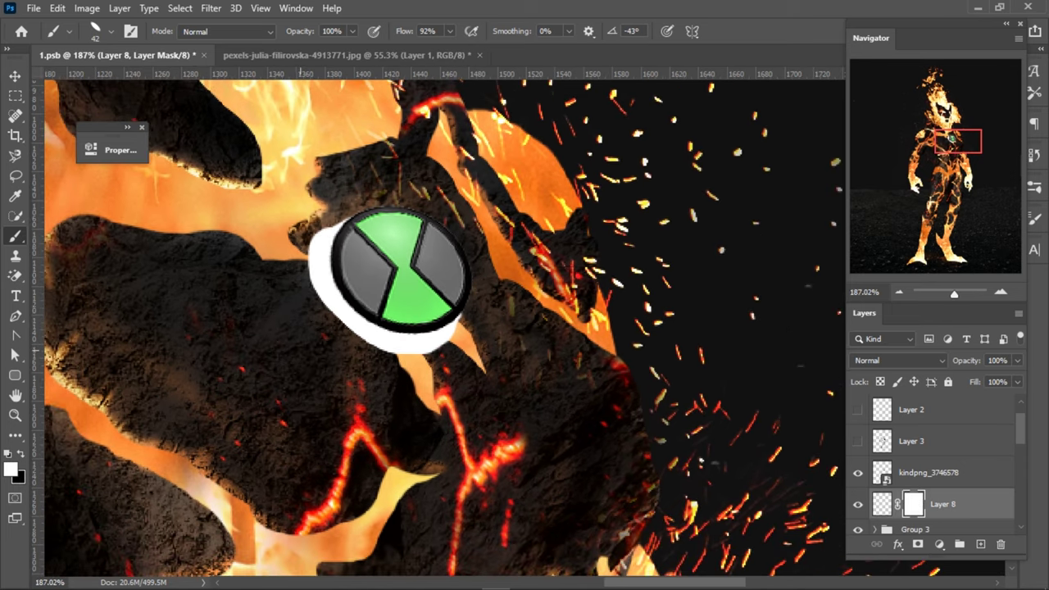
- Rotate the brush tip angle and set black paint, 29% smoothing and 100% flow
right_click(310, 129)
drag(357, 183, 339, 191)
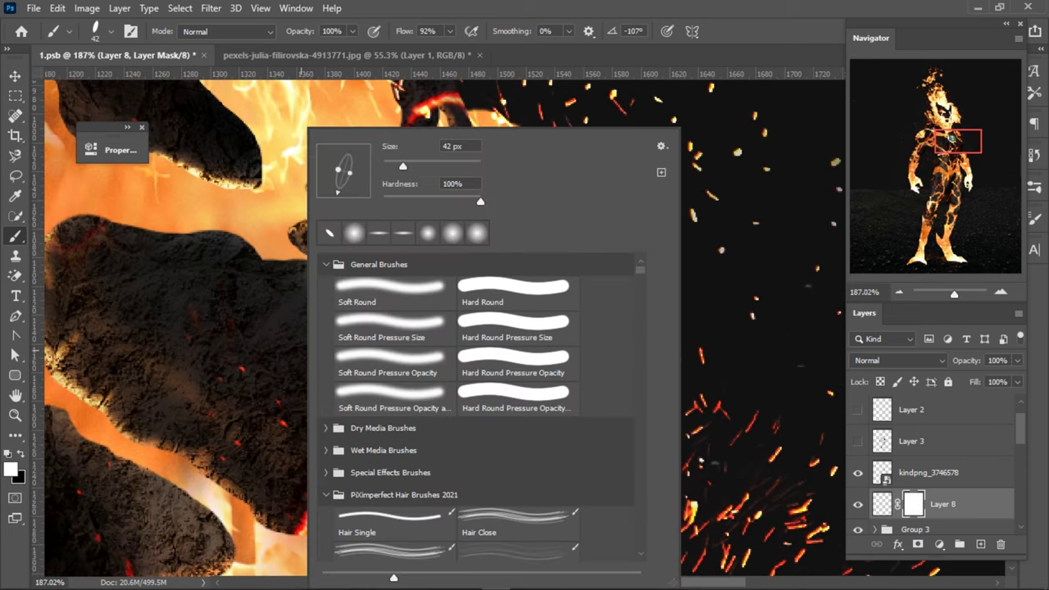
key(Escape)
key(x)
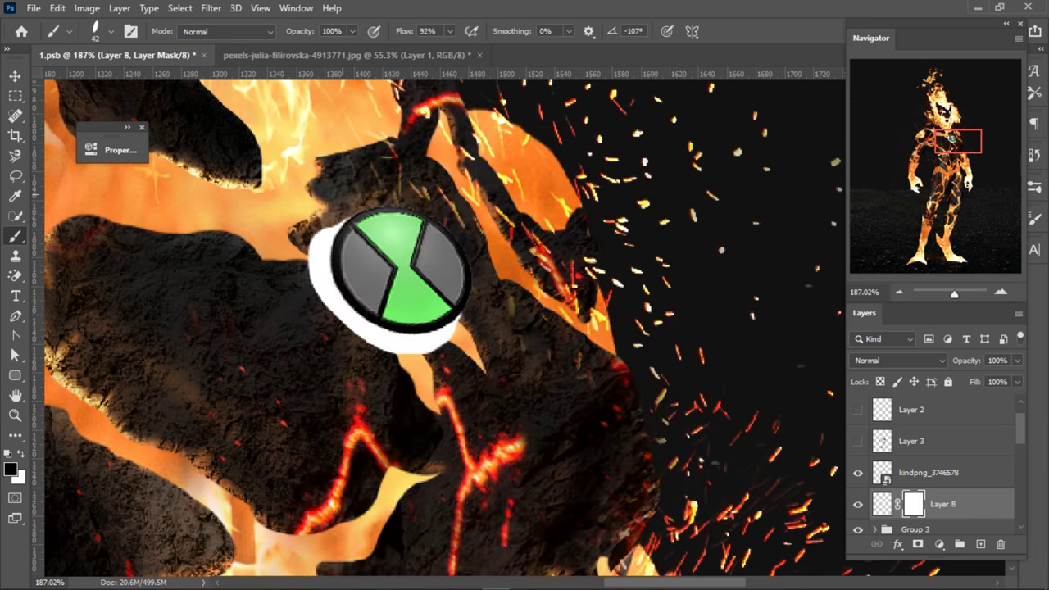
key(alt+2)
key(alt+9)
key(shift+0)
- Trim the white rim's left and bottom edges on Layer 8's mask, restoring some below the badge
drag(320, 231, 316, 263)
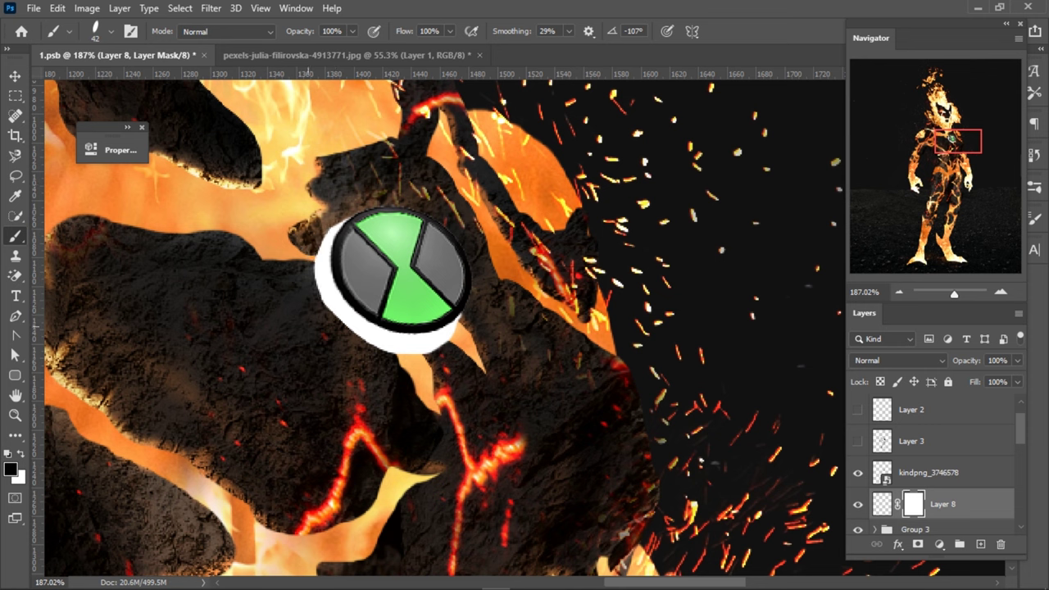
mouse_move(332, 232)
mouse_down()
mouse_move(327, 305)
mouse_move(393, 351)
mouse_up()
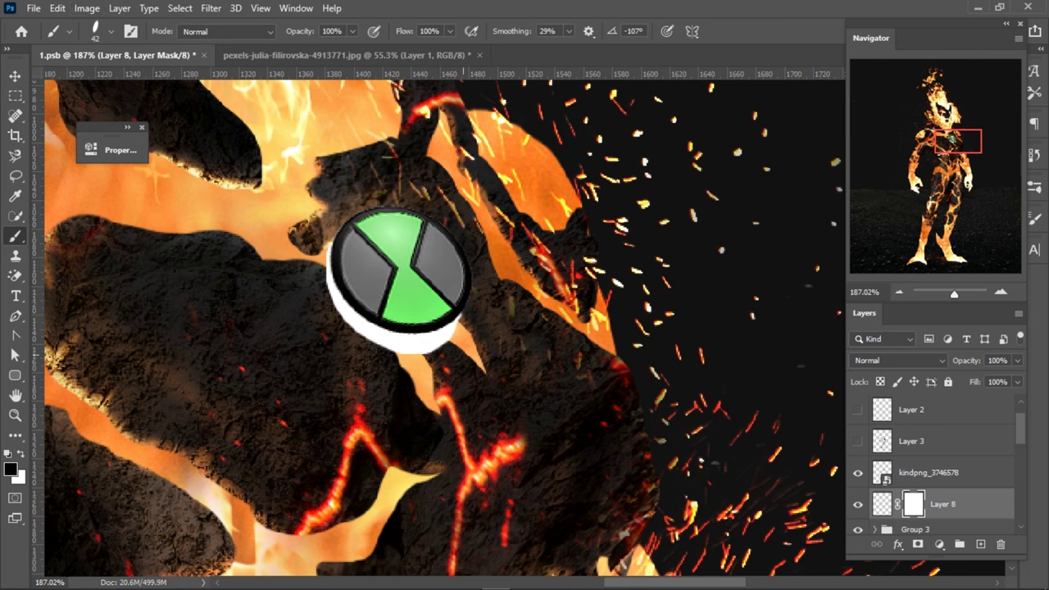
drag(447, 348, 361, 336)
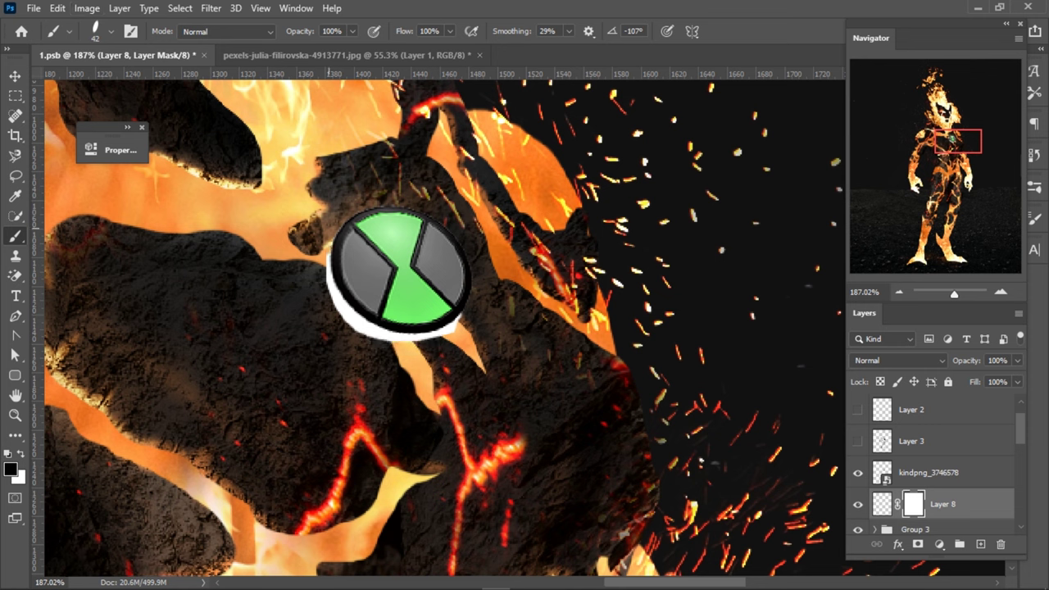
key(x)
drag(360, 337, 451, 348)
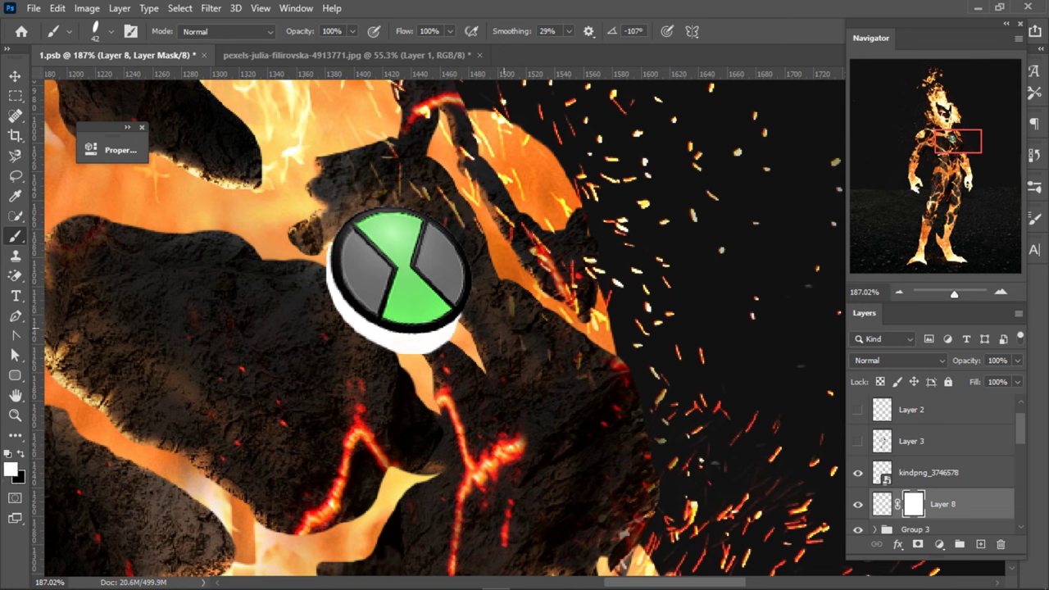
key(x)
drag(446, 350, 387, 351)
- Re-angle the brush tip and hide more of the rim at the badge's lower-left, then zoom out
right_click(498, 128)
drag(526, 164, 536, 154)
key(Return)
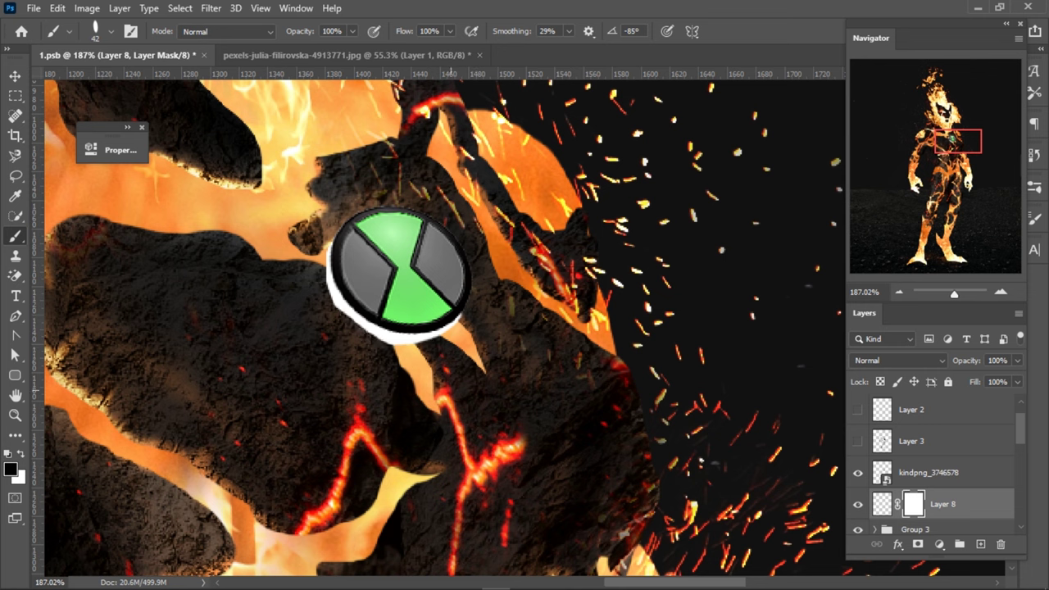
mouse_move(331, 295)
mouse_down()
mouse_move(343, 320)
mouse_move(410, 344)
mouse_up()
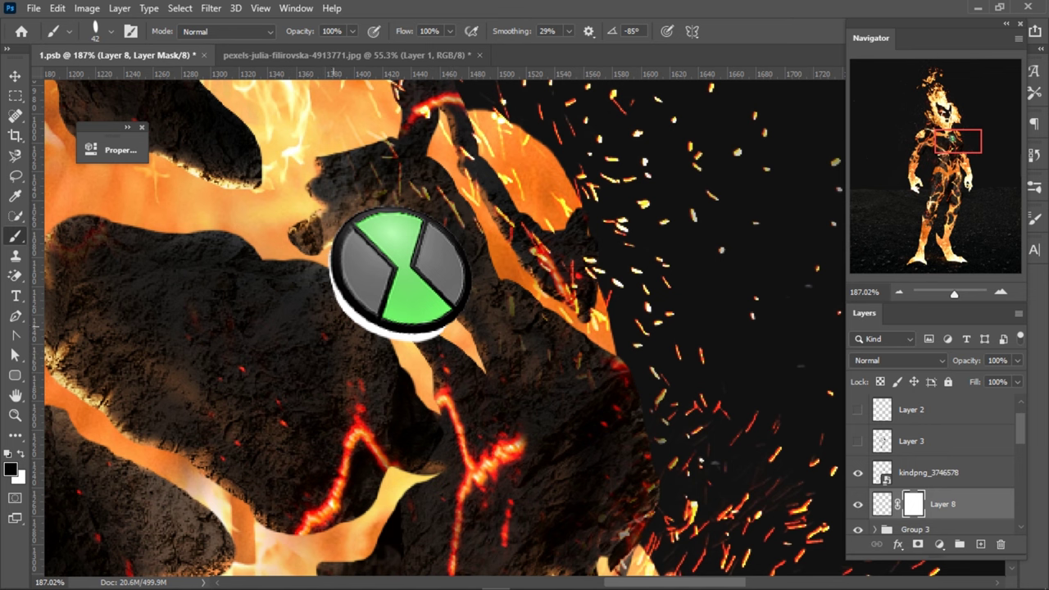
scroll(496, 262, down, 5)
scroll(496, 261, down, 3)
scroll(495, 261, down, 1)
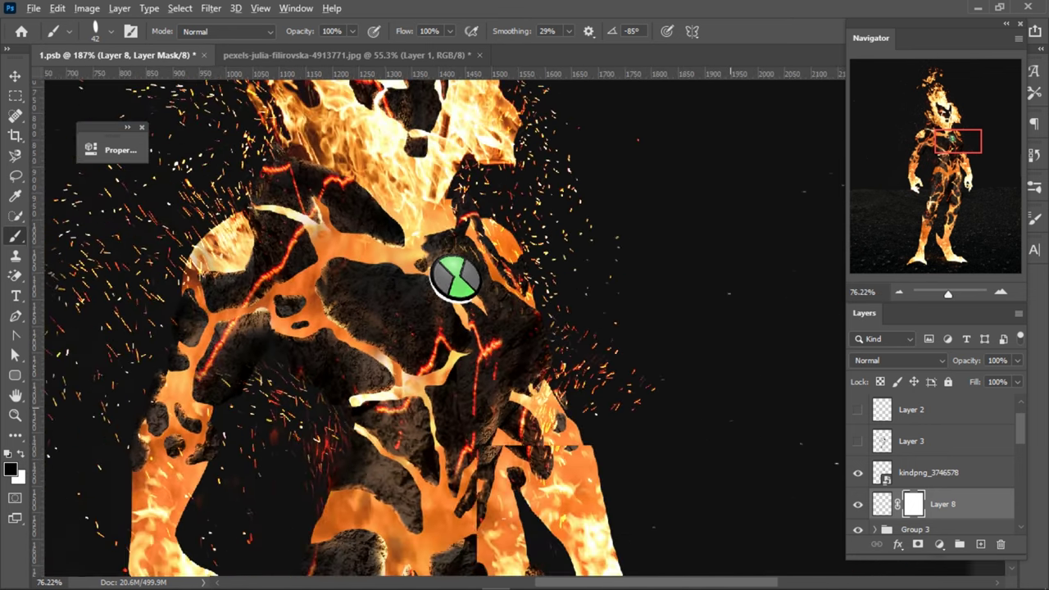
scroll(484, 242, down, 1)
scroll(483, 241, down, 1)
scroll(483, 242, down, 1)
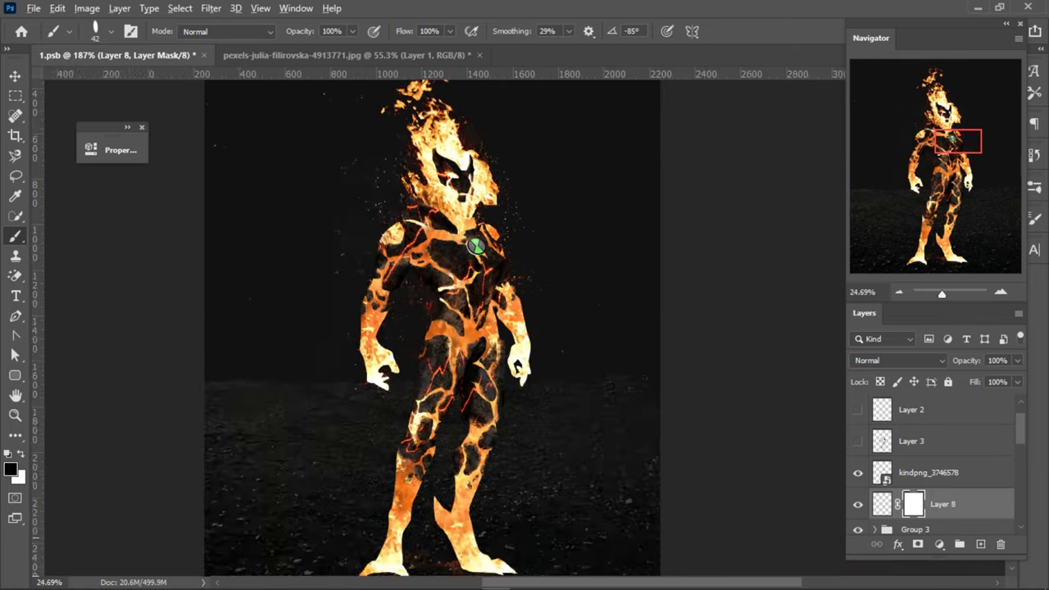
scroll(483, 242, down, 1)
scroll(484, 127, up, 1)
scroll(484, 127, up, 1)
- Combine the badge and its backing layer into one smart object
key(shift+alt+bracketright)
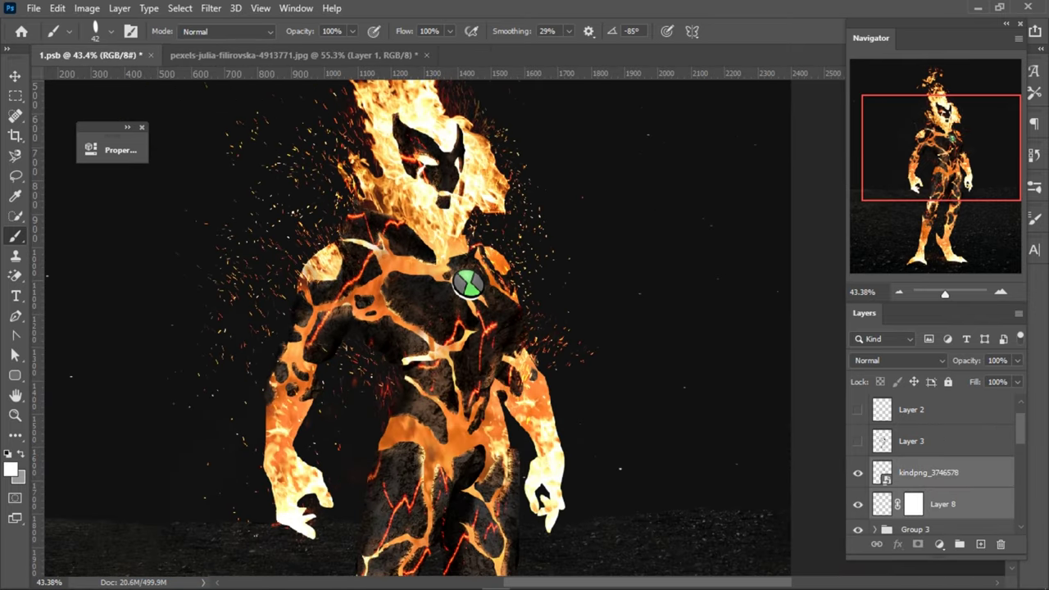
right_click(955, 484)
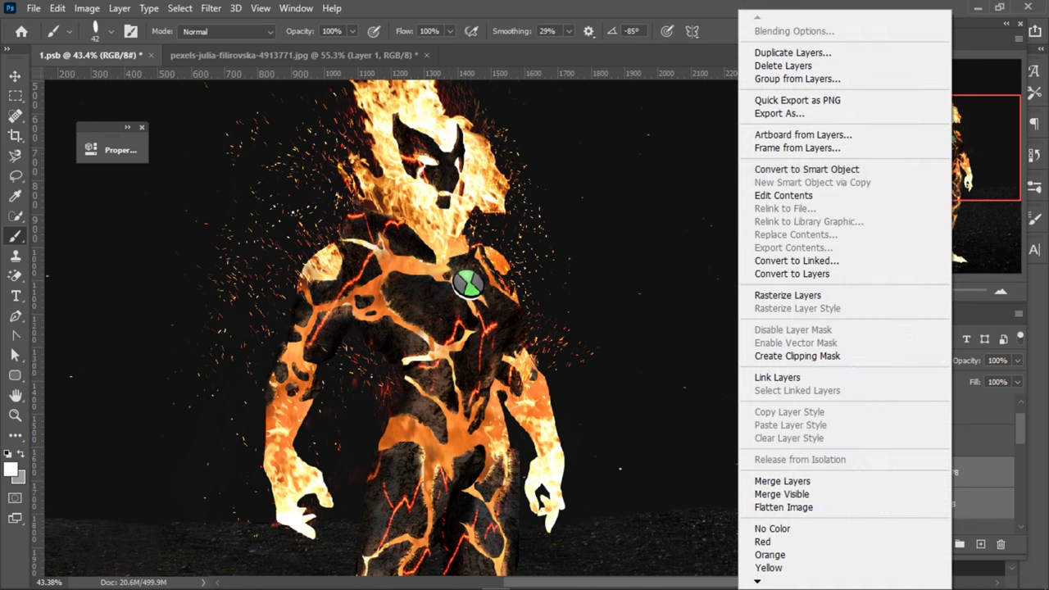
click(844, 170)
scroll(521, 271, up, 2)
scroll(521, 270, up, 2)
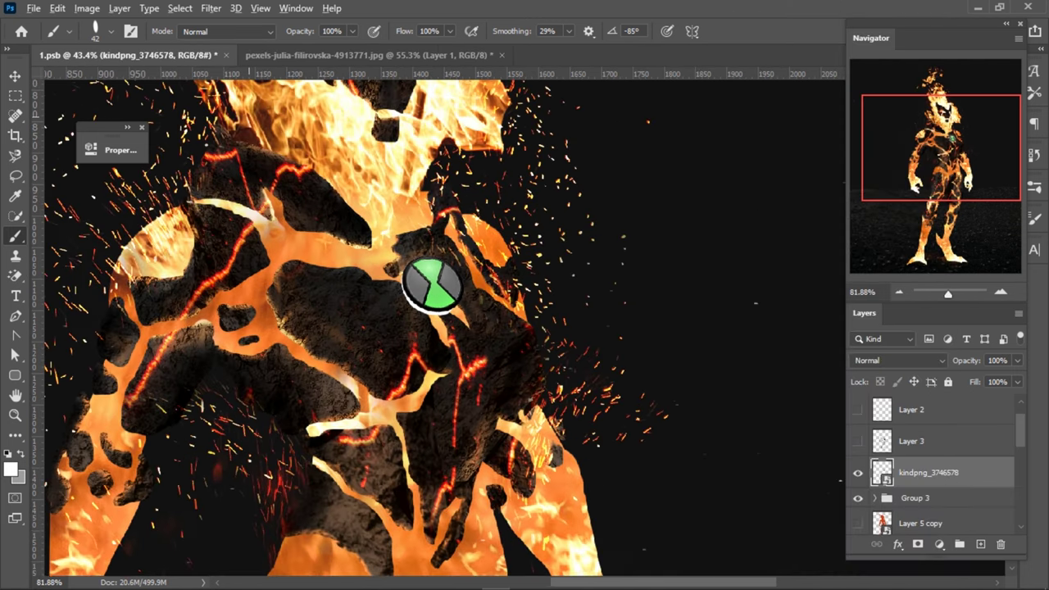
scroll(520, 270, up, 2)
- Scale the badge smart object to about 90% and rotate it about 1.8°
key(ctrl+t)
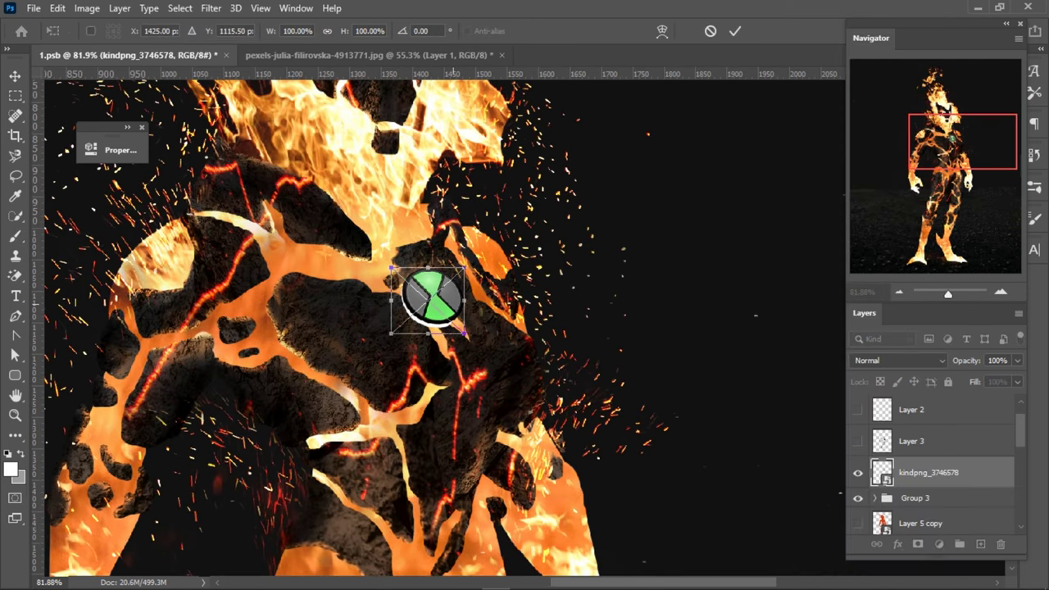
drag(464, 334, 461, 331)
right_click(447, 290)
click(487, 371)
scroll(403, 238, up, 2)
drag(481, 261, 484, 261)
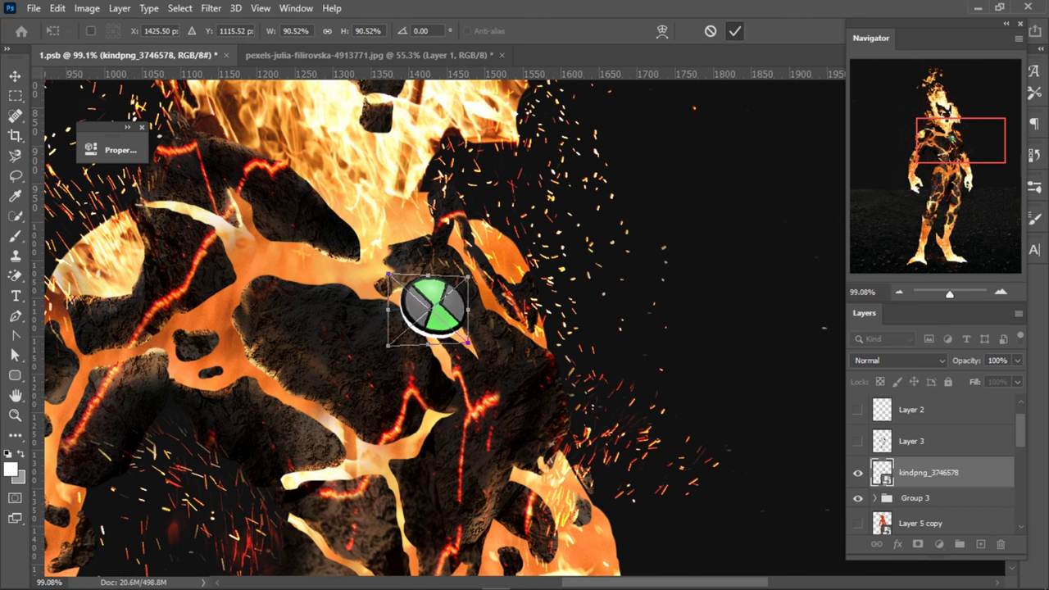
click(735, 31)
- Add a Brightness/Contrast adjustment layer clipped to the badge smart object
scroll(410, 209, down, 3)
scroll(420, 246, down, 2)
scroll(421, 246, down, 2)
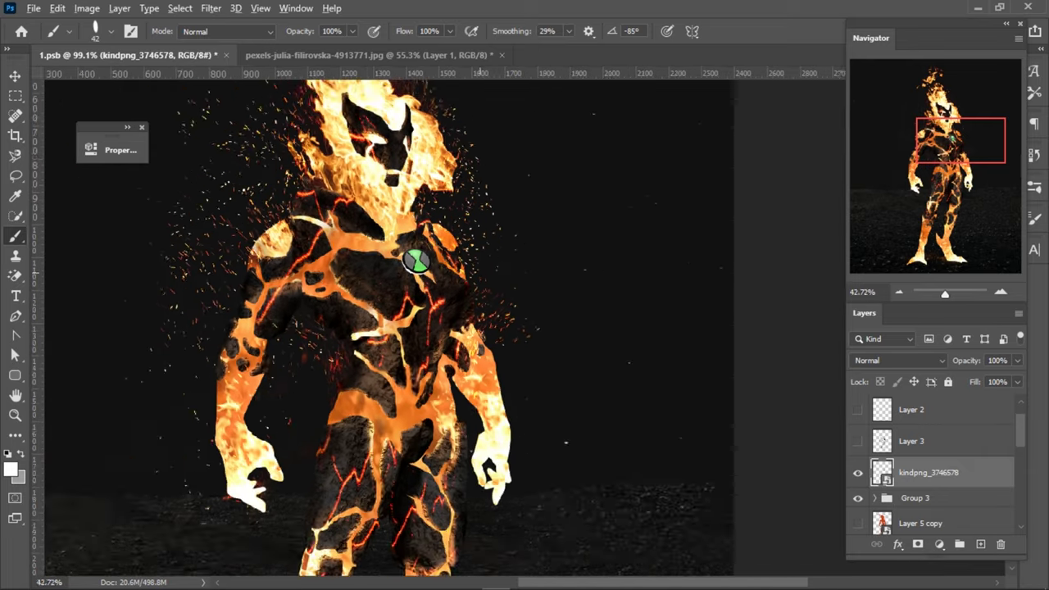
scroll(420, 246, down, 2)
scroll(421, 245, down, 1)
scroll(420, 250, down, 1)
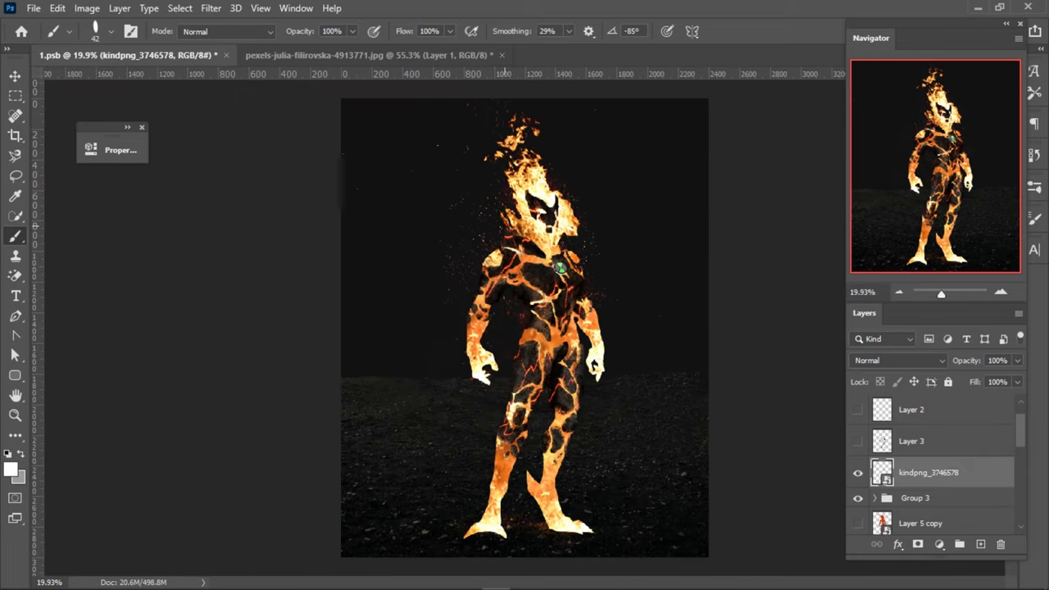
scroll(492, 263, up, 1)
scroll(551, 264, up, 1)
scroll(578, 156, up, 1)
click(939, 544)
click(978, 319)
key(ctrl+alt+g)
- Lower the clipped adjustment's brightness to -127 and collapse the Properties panel
drag(229, 236, 172, 236)
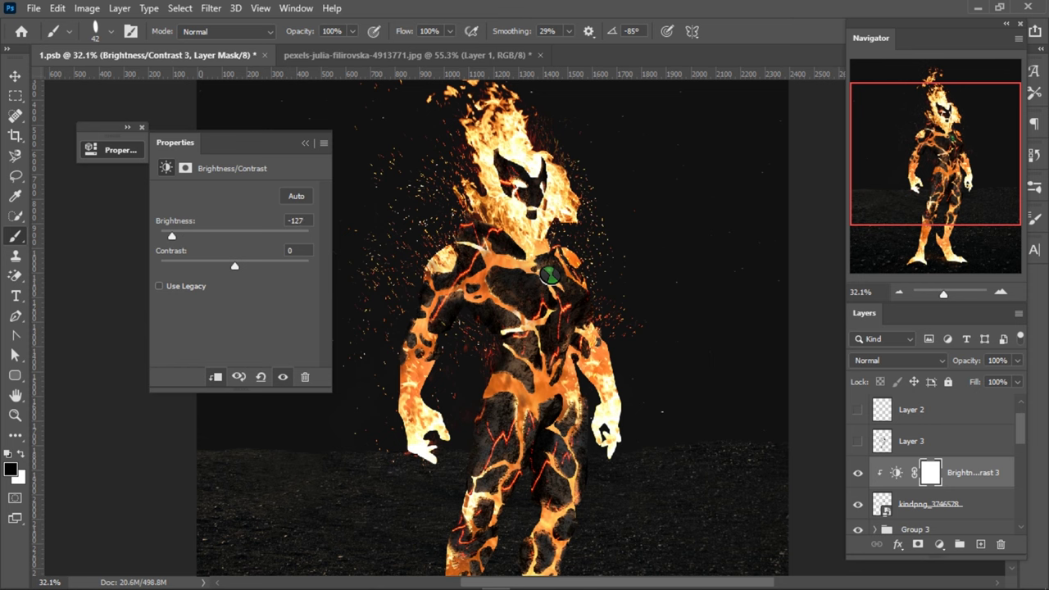
click(305, 143)
scroll(651, 245, up, 2)
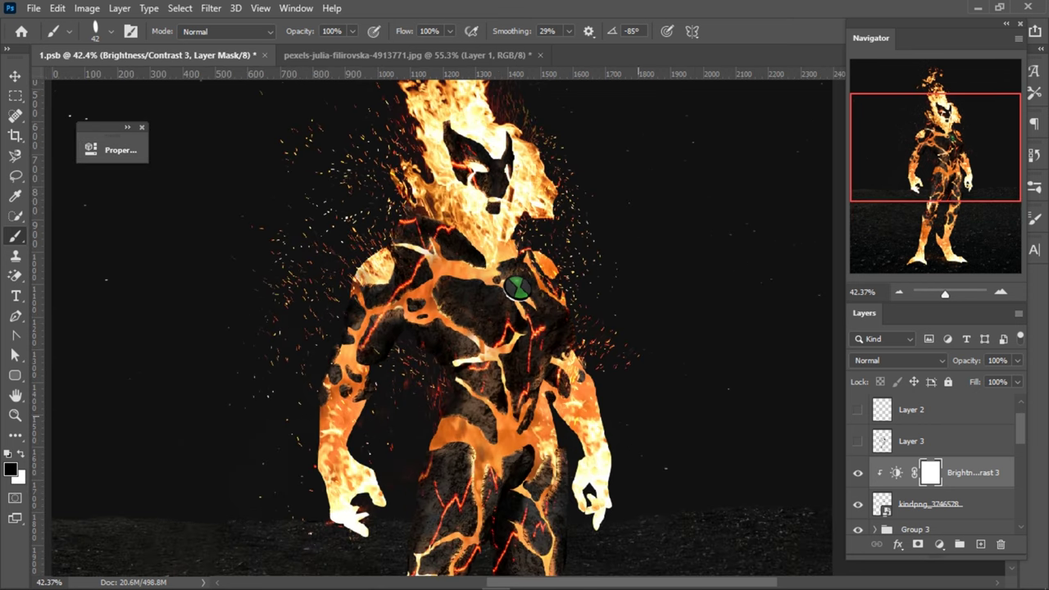
scroll(566, 323, up, 2)
scroll(565, 322, up, 2)
- Pick a soft round brush tip and add a new empty layer for the glow
right_click(511, 128)
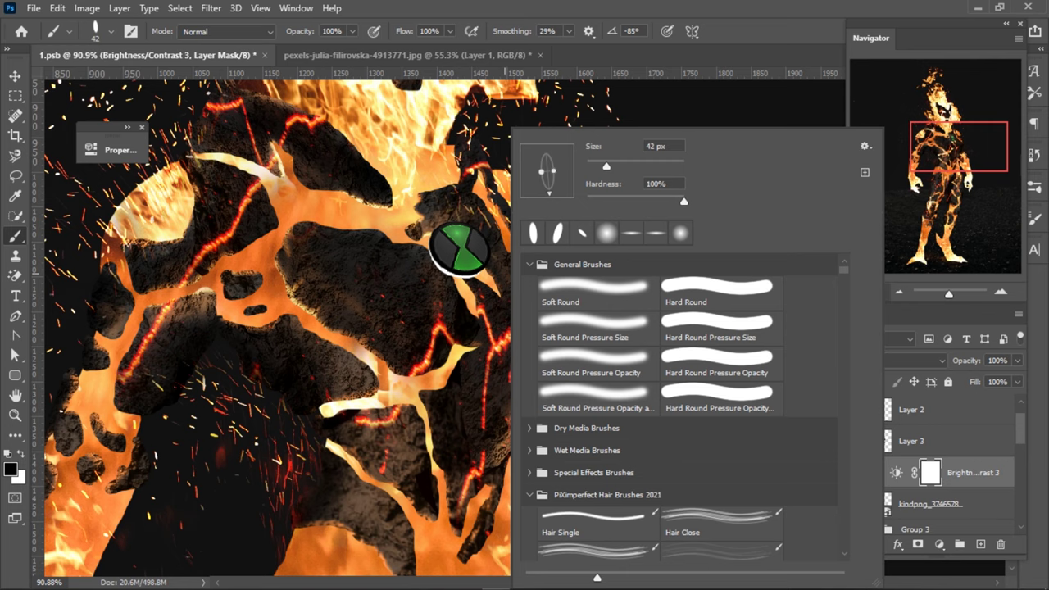
click(533, 233)
scroll(434, 222, up, 2)
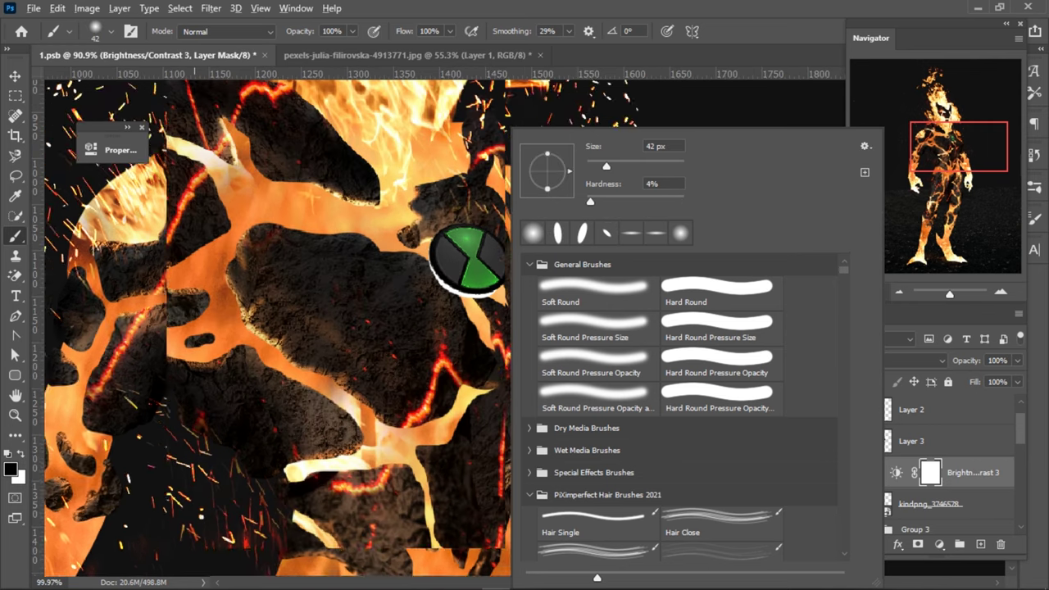
key(Escape)
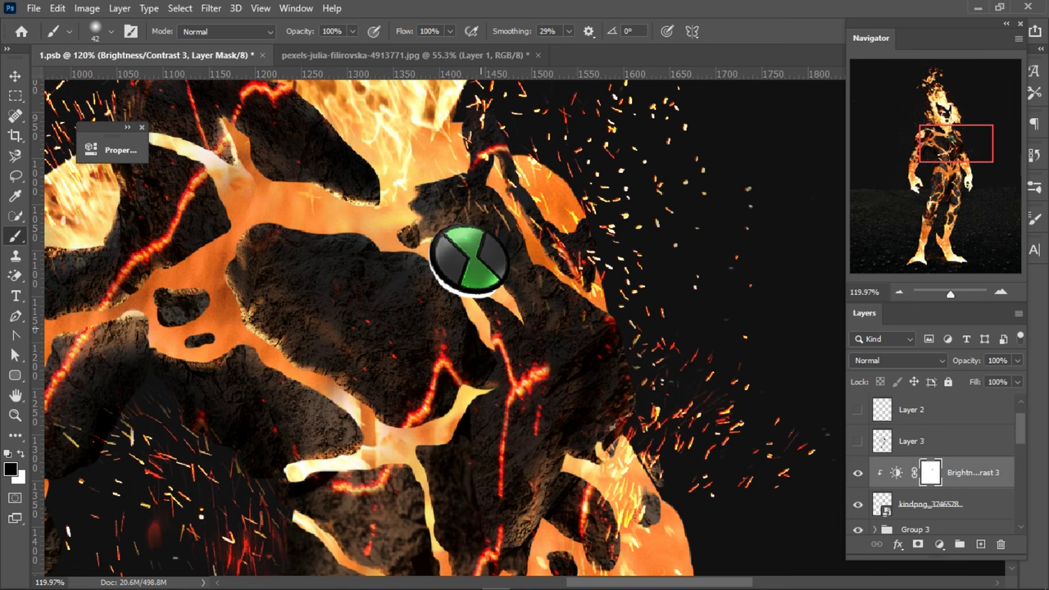
scroll(305, 249, down, 3)
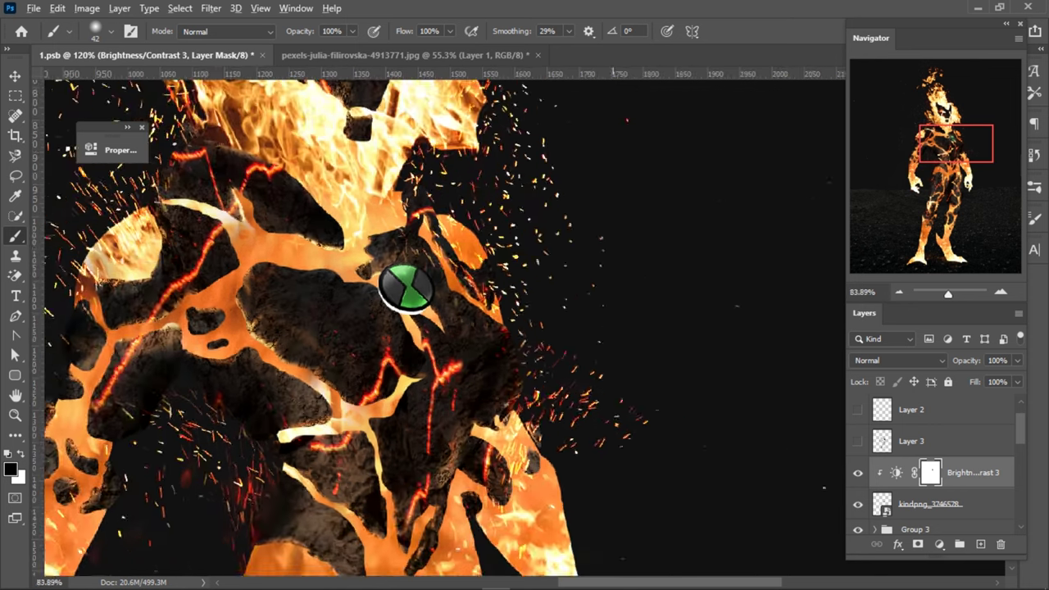
scroll(304, 249, down, 2)
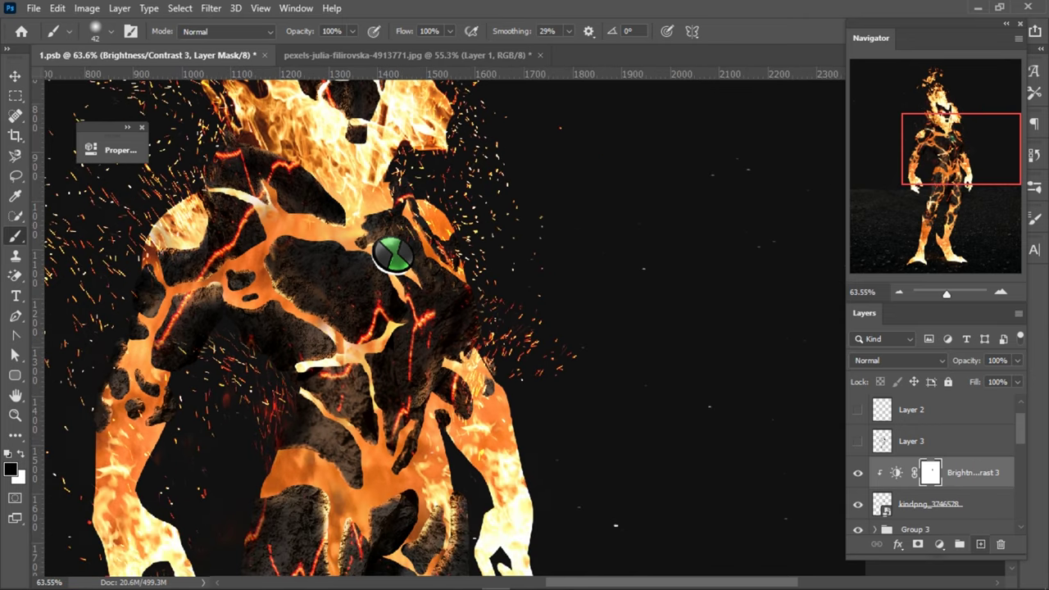
click(980, 544)
- Set the foreground colour to green and the new layer's blend mode to Linear Dodge (Add)
alt+click(400, 261)
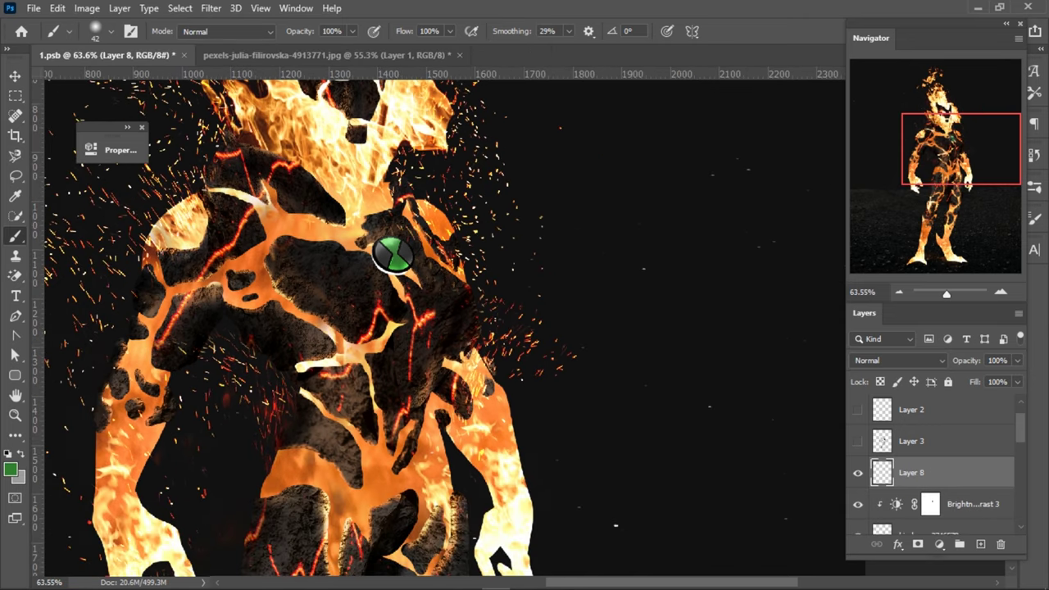
click(893, 360)
click(885, 357)
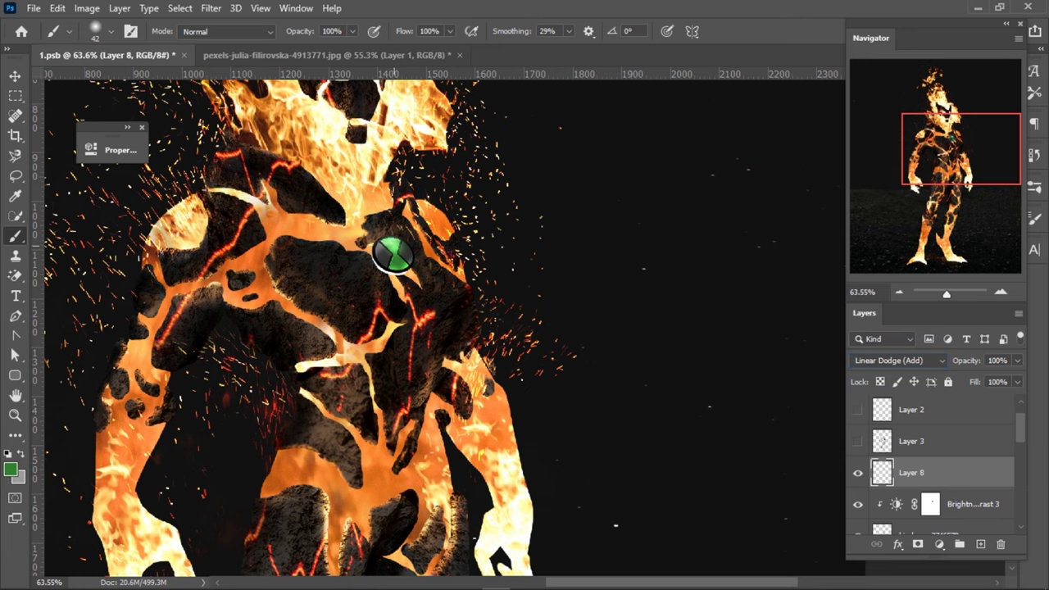
- Paint a soft green glow over the chest badge with brush flow at 16%
click(397, 255)
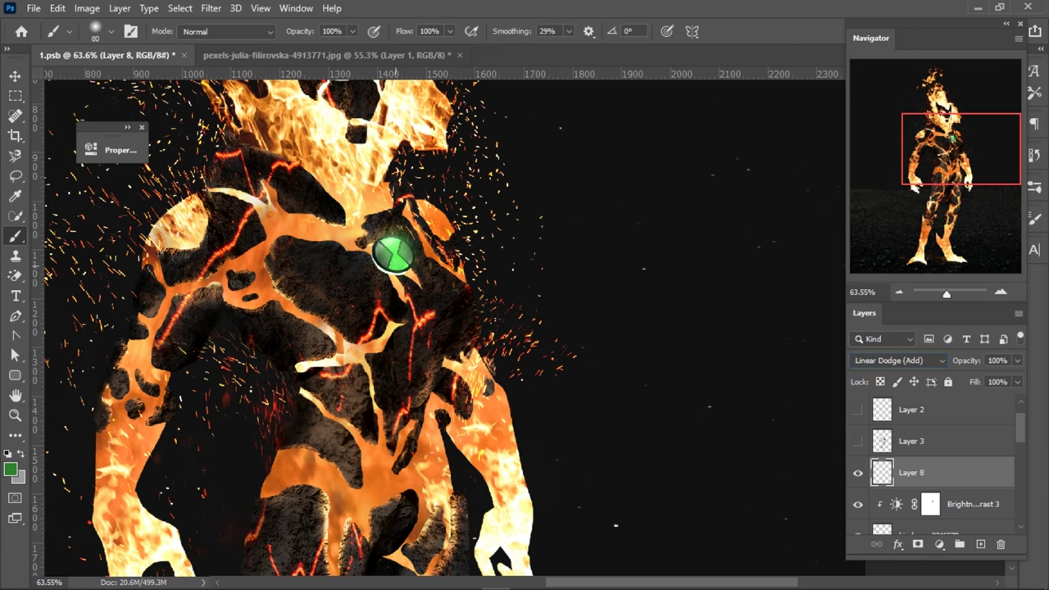
scroll(401, 257, down, 2)
scroll(410, 256, down, 2)
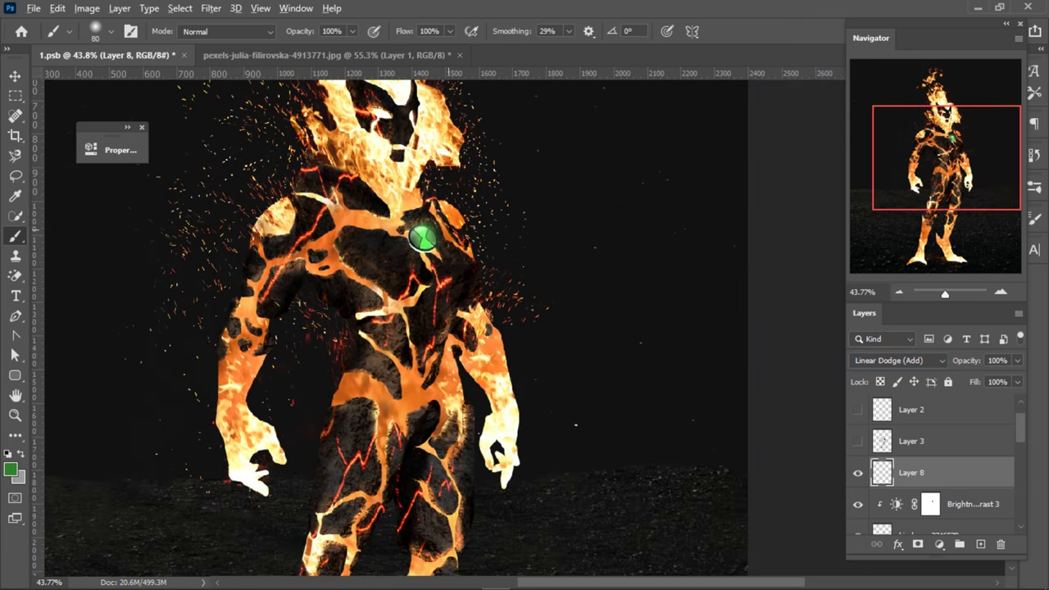
key(shift+3)
key(shift+4)
key(shift+1)
key(shift+6)
click(406, 238)
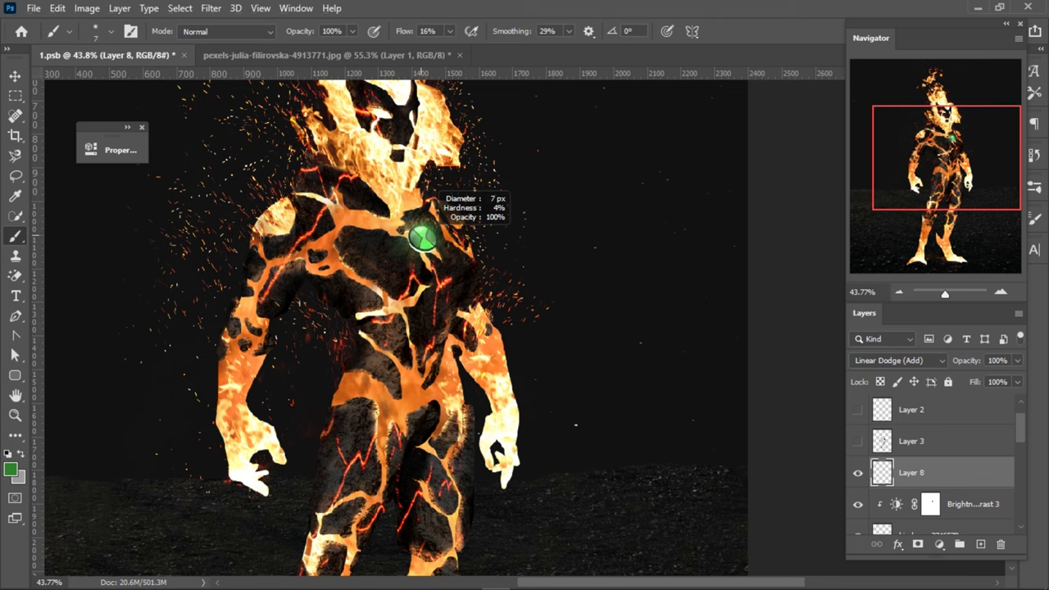
scroll(422, 238, up, 3)
- Enlarge the brush to about 93 px and paint more green glow around the badge
alt+right_click(442, 238)
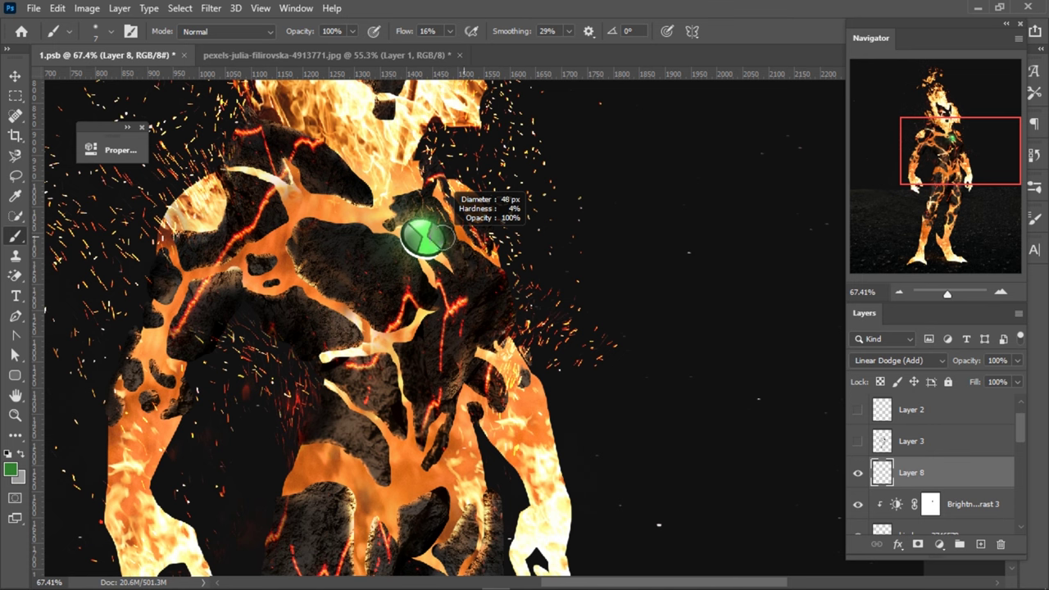
mouse_move(407, 256)
mouse_down()
mouse_move(399, 249)
mouse_move(456, 236)
mouse_up()
click(450, 250)
scroll(610, 237, down, 1)
scroll(610, 238, down, 2)
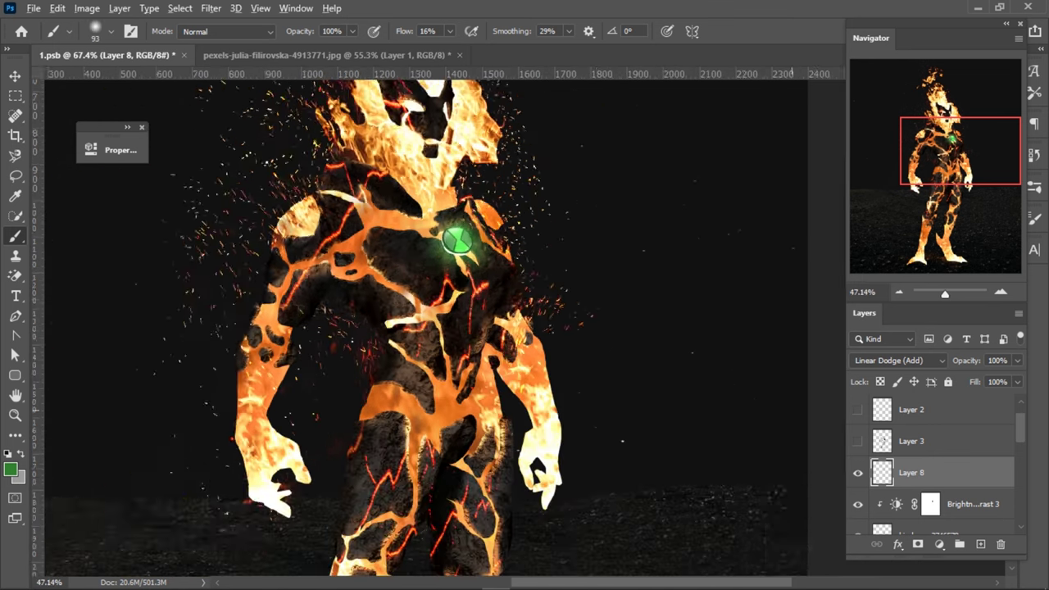
scroll(611, 238, down, 2)
scroll(610, 238, down, 1)
scroll(610, 238, down, 1)
scroll(579, 286, up, 1)
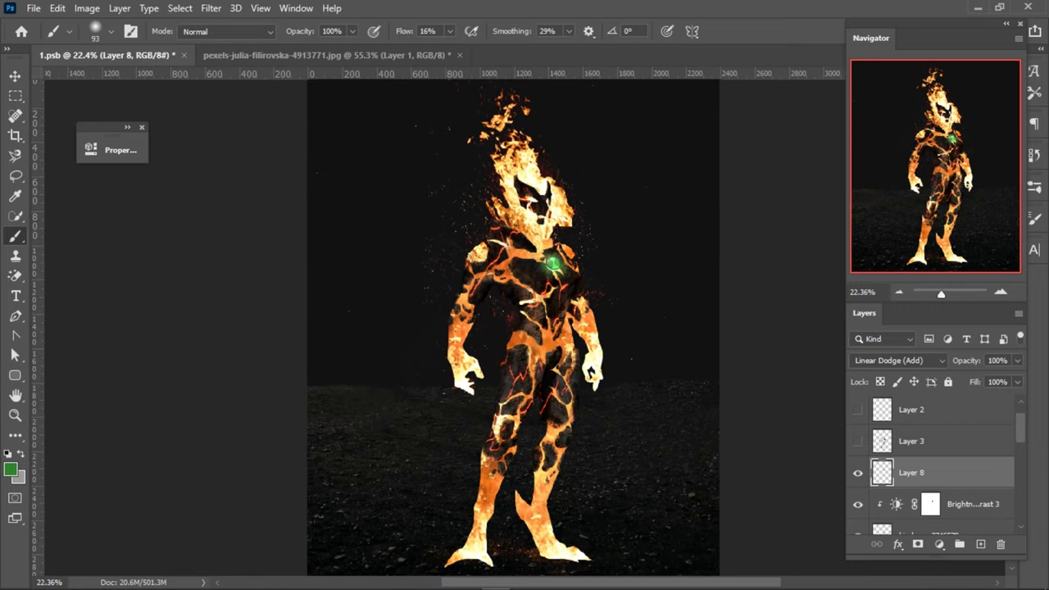
- Select the glow, Brightness/Contrast and badge layers together
shift+click(966, 504)
scroll(942, 492, down, 1)
shift+click(925, 504)
scroll(558, 223, up, 1)
scroll(574, 268, up, 1)
scroll(575, 268, up, 1)
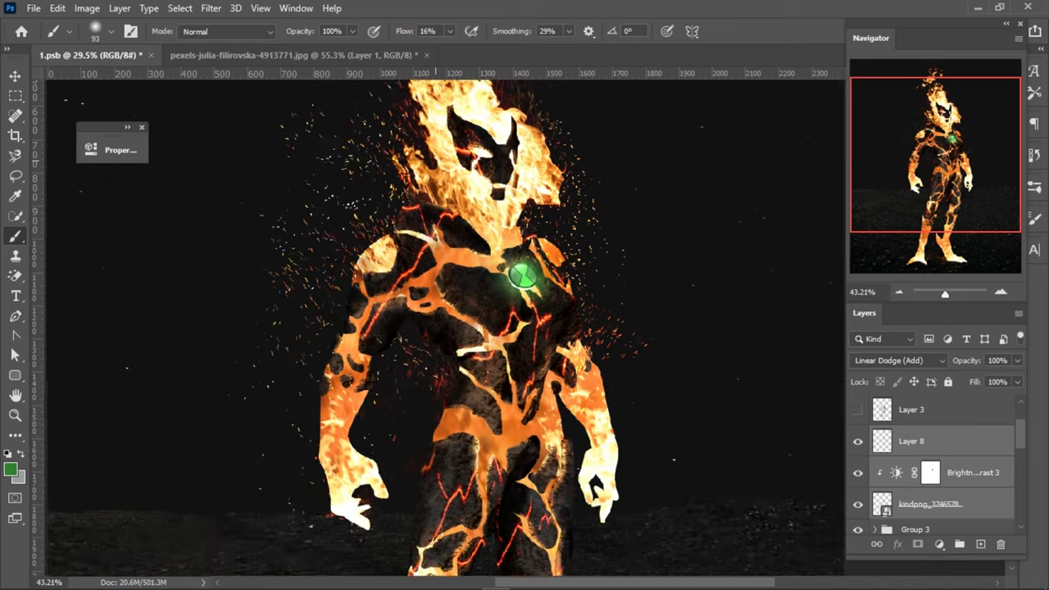
scroll(574, 268, up, 1)
- Shift the selected glowing badge layers slightly up-left and tilt them about 1.87°
scroll(574, 268, up, 1)
key(ctrl+t)
scroll(574, 268, up, 1)
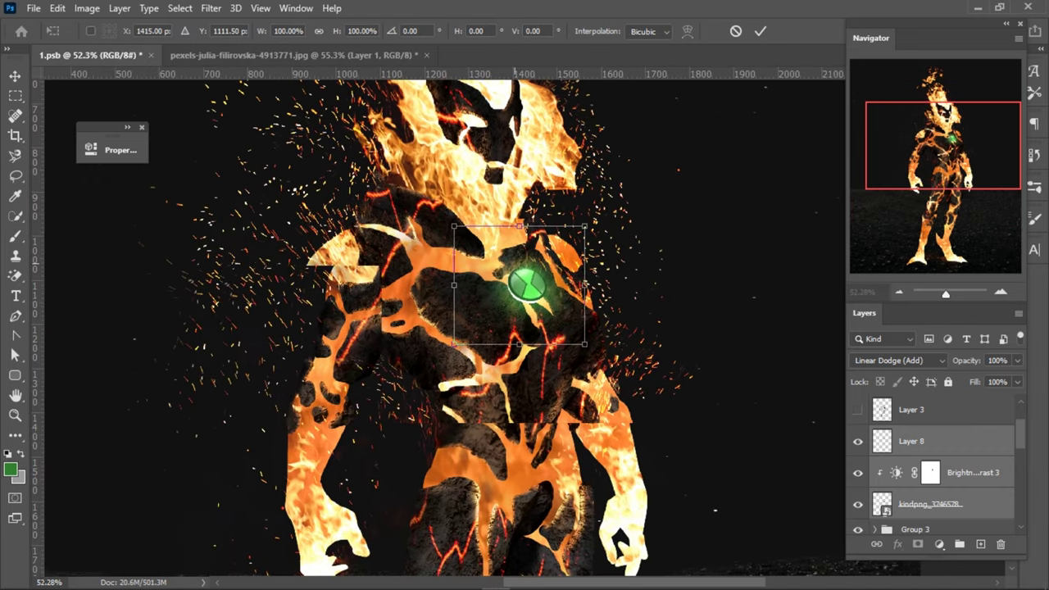
drag(555, 262, 573, 282)
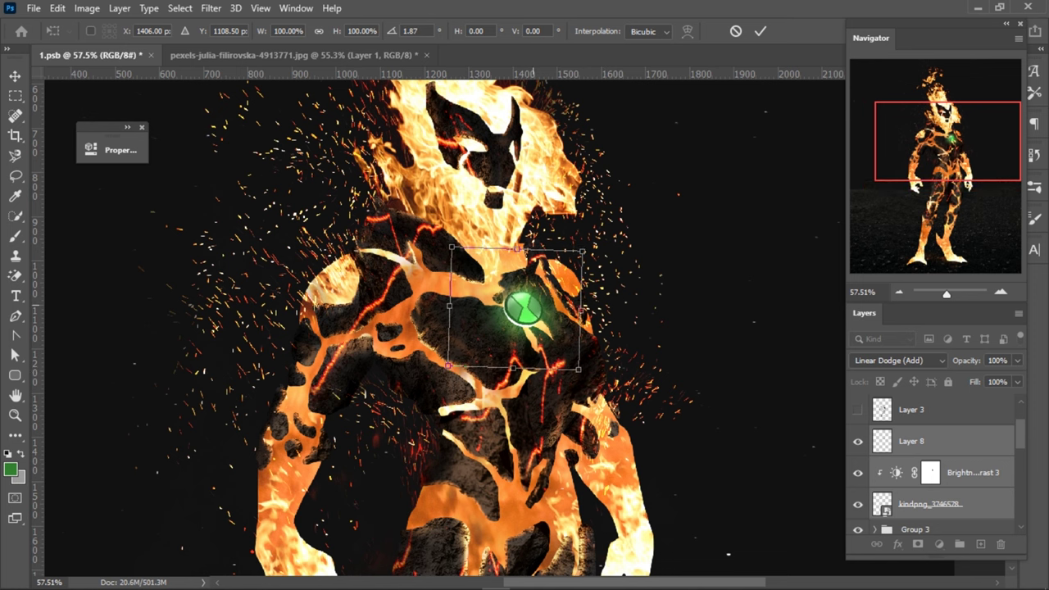
key(Return)
scroll(555, 307, down, 1)
drag(694, 279, 626, 279)
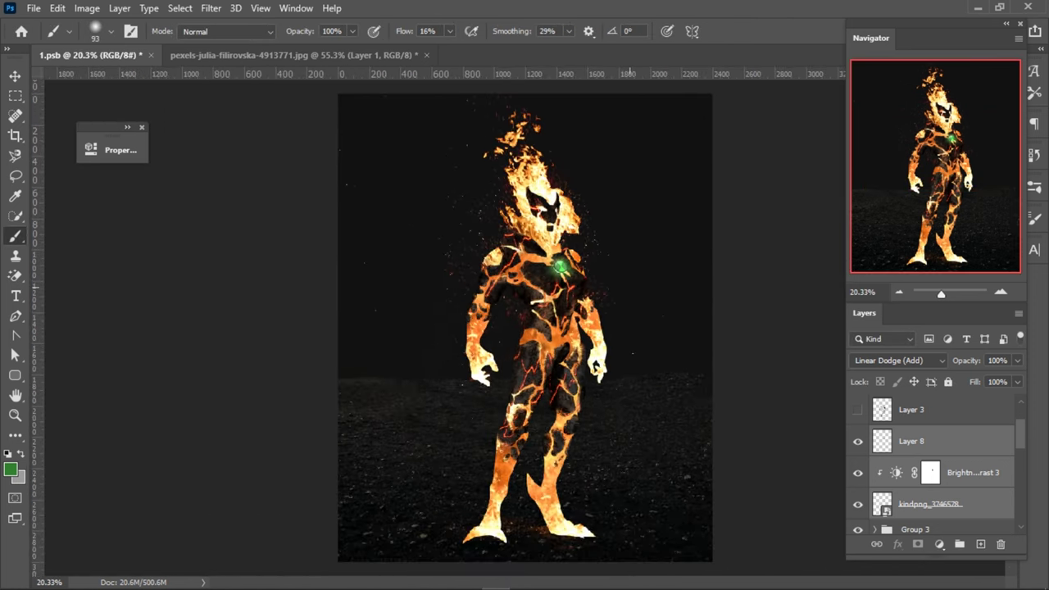
- Select the pexels lava texture, Brightness/Contrast 2 and Levels 1 layers
key(v)
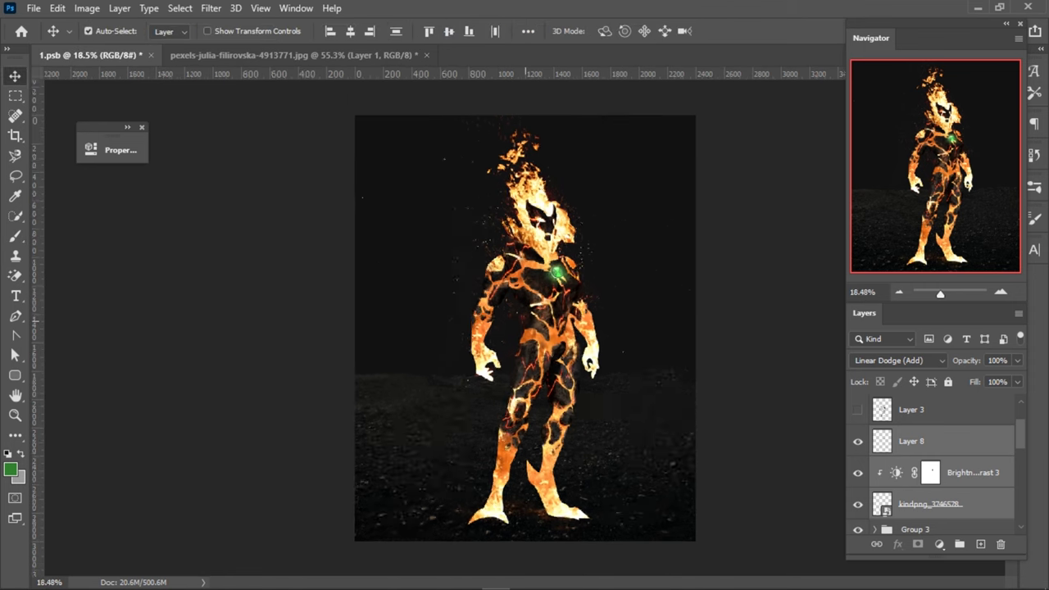
scroll(934, 467, down, 2)
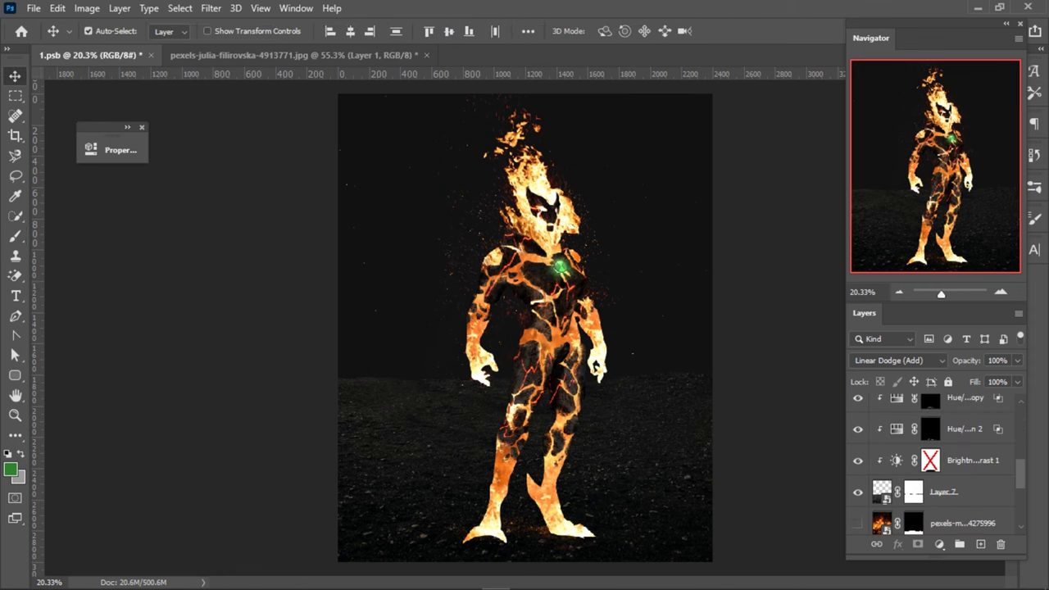
click(942, 508)
scroll(943, 508, down, 1)
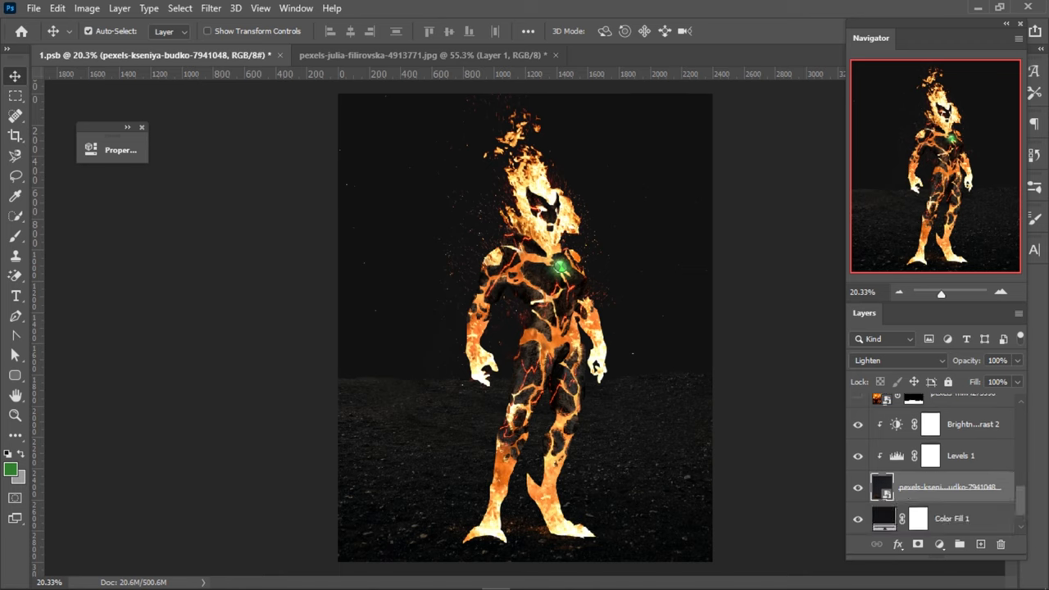
click(930, 423)
scroll(930, 424, down, 1)
shift+click(950, 455)
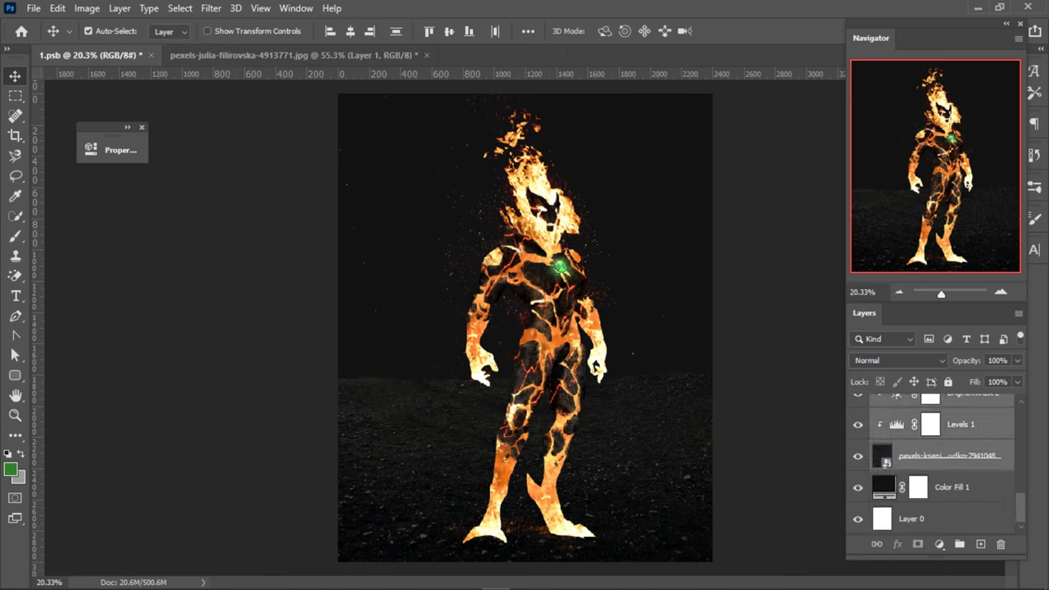
right_click(963, 456)
key(Escape)
- Extend the selection up through Layer 7 and the Hue/Saturation layers and convert them to a smart object
scroll(934, 467, up, 1)
scroll(934, 467, up, 2)
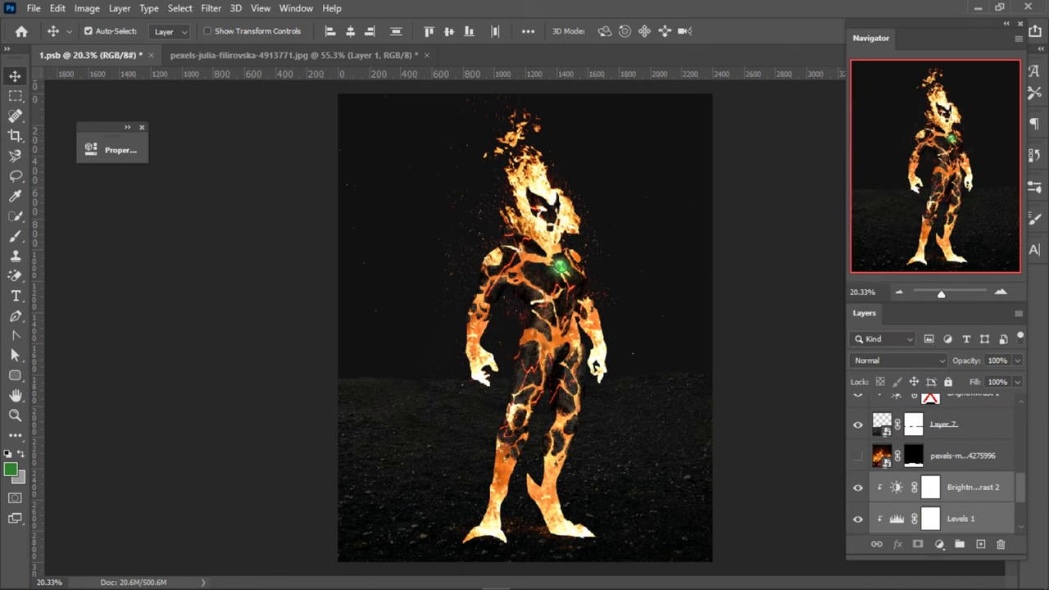
click(942, 423)
scroll(934, 459, up, 2)
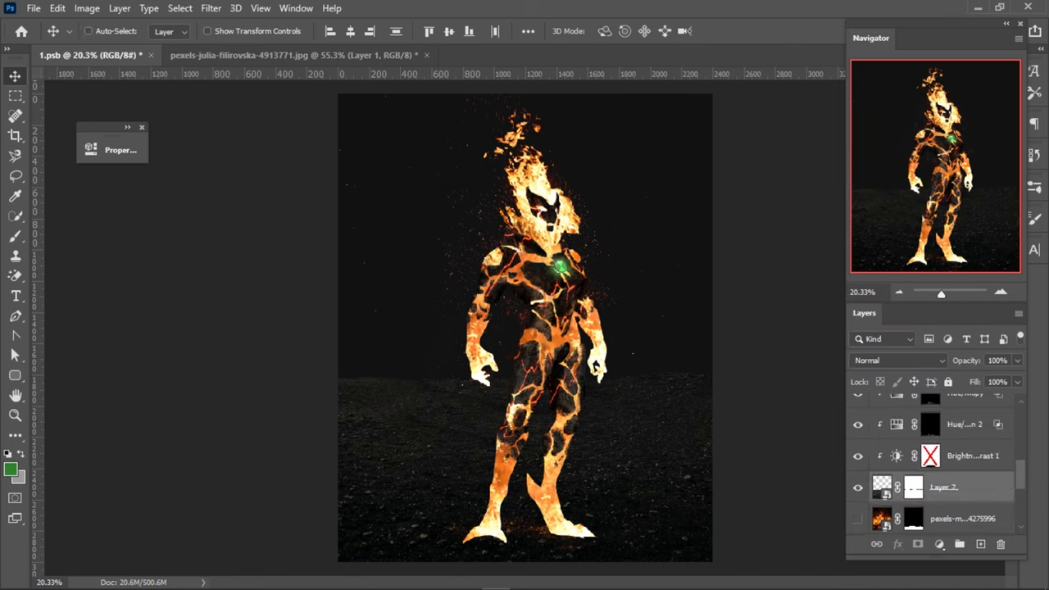
scroll(934, 463, up, 1)
scroll(934, 463, up, 1)
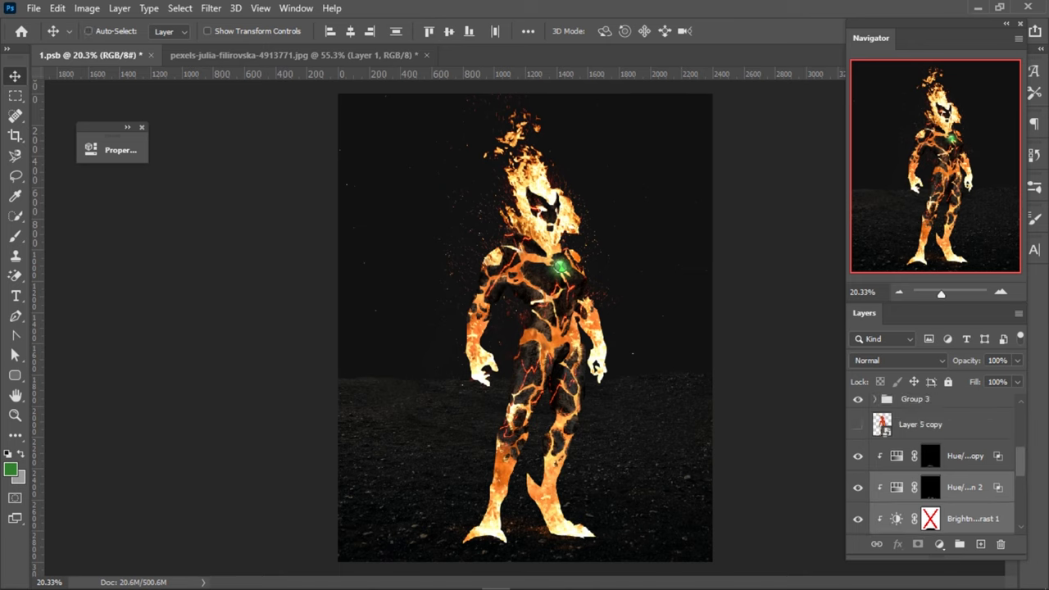
click(942, 423)
scroll(939, 463, down, 2)
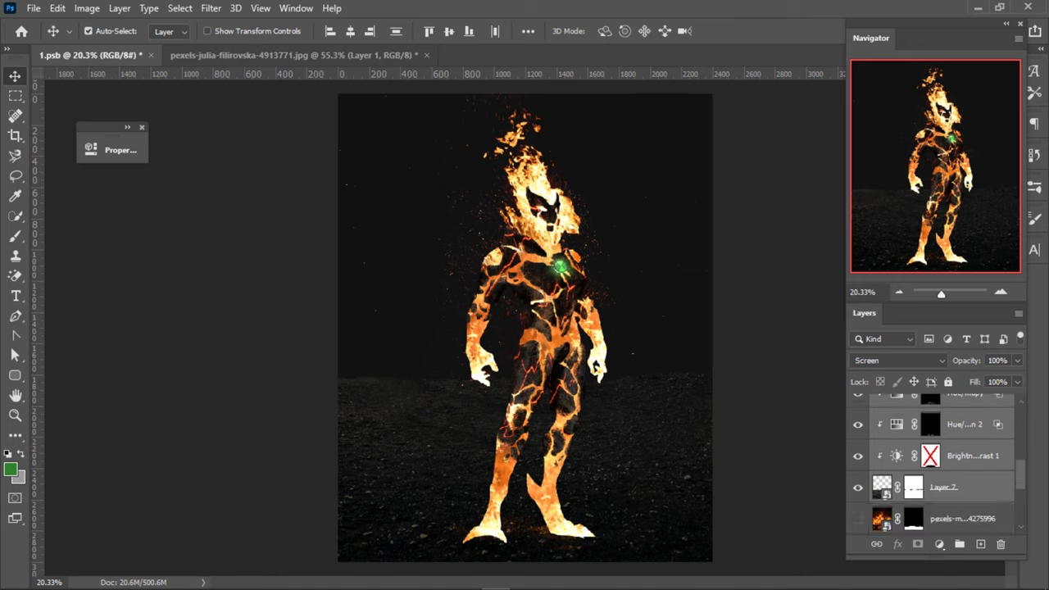
right_click(975, 487)
click(901, 213)
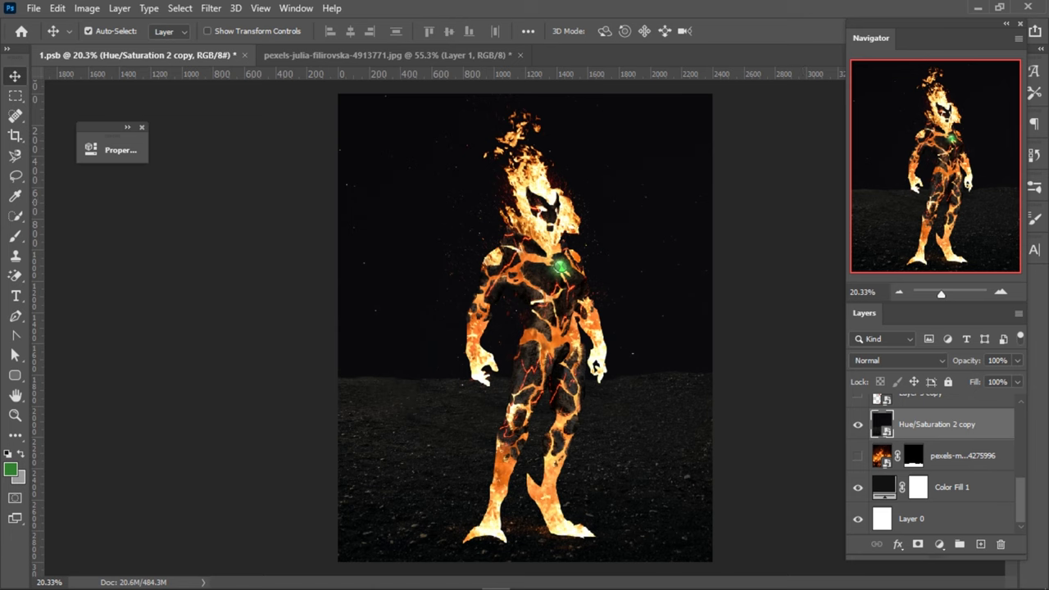
- Undo the smart object conversion and reselect the Brightness/Contrast 2 adjustment
key(ctrl+z)
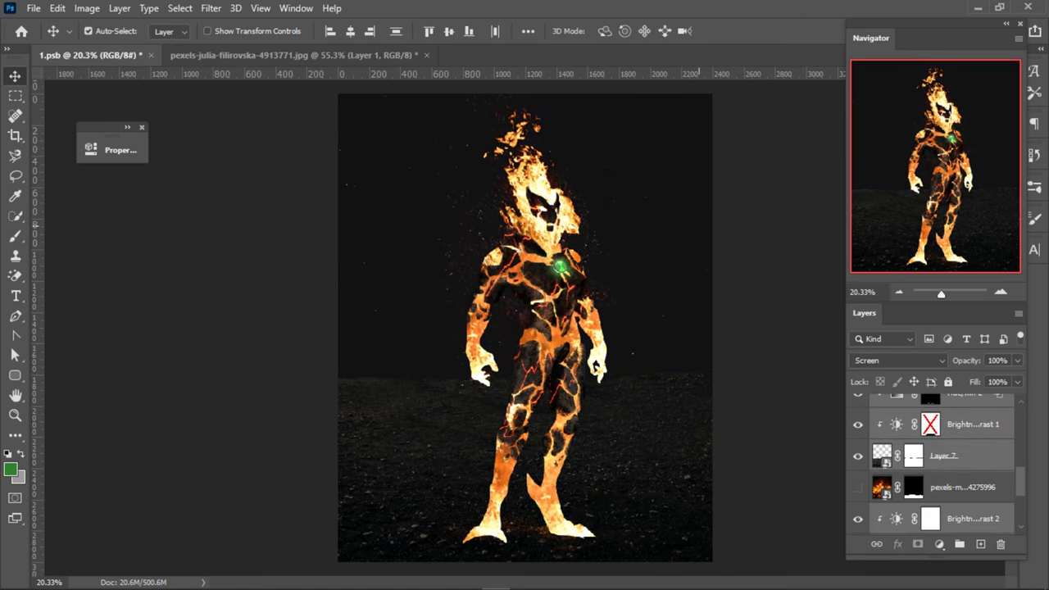
click(930, 518)
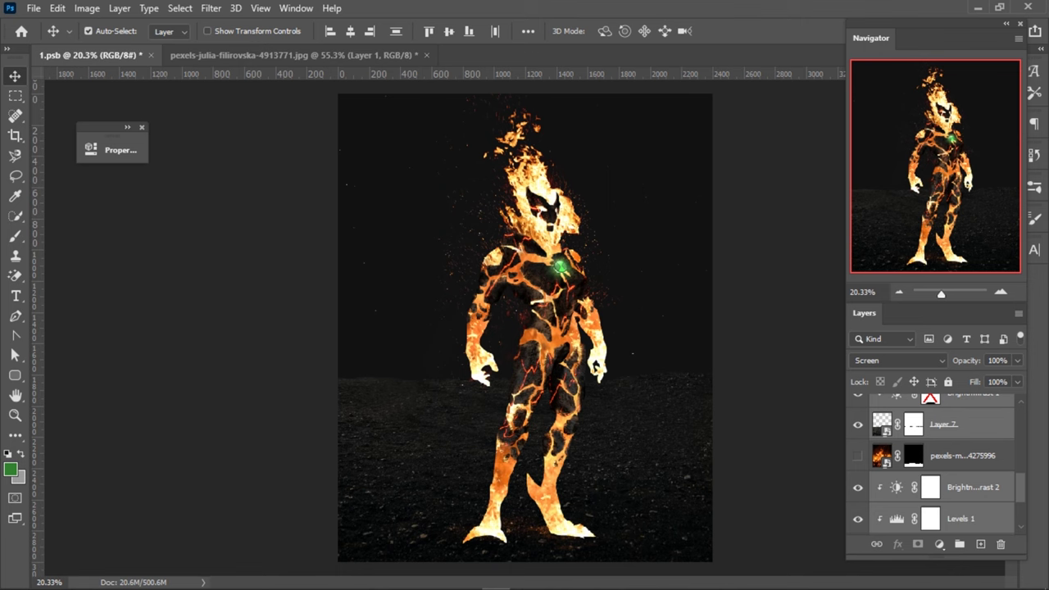
scroll(934, 484, down, 1)
click(938, 544)
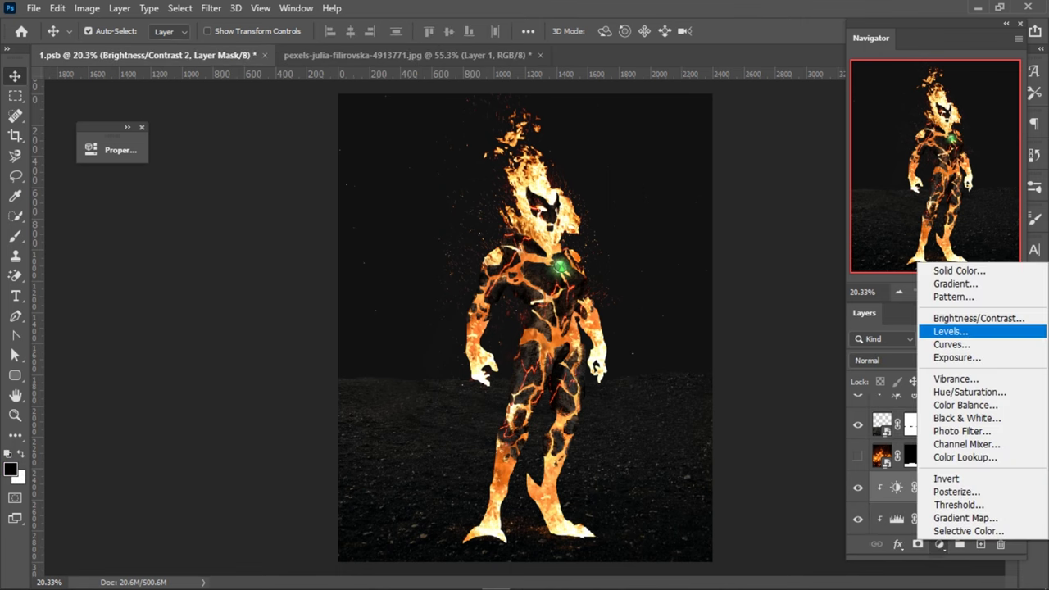
- Add a Levels adjustment with output black raised, output white lowered and midtones at 1.08
click(950, 331)
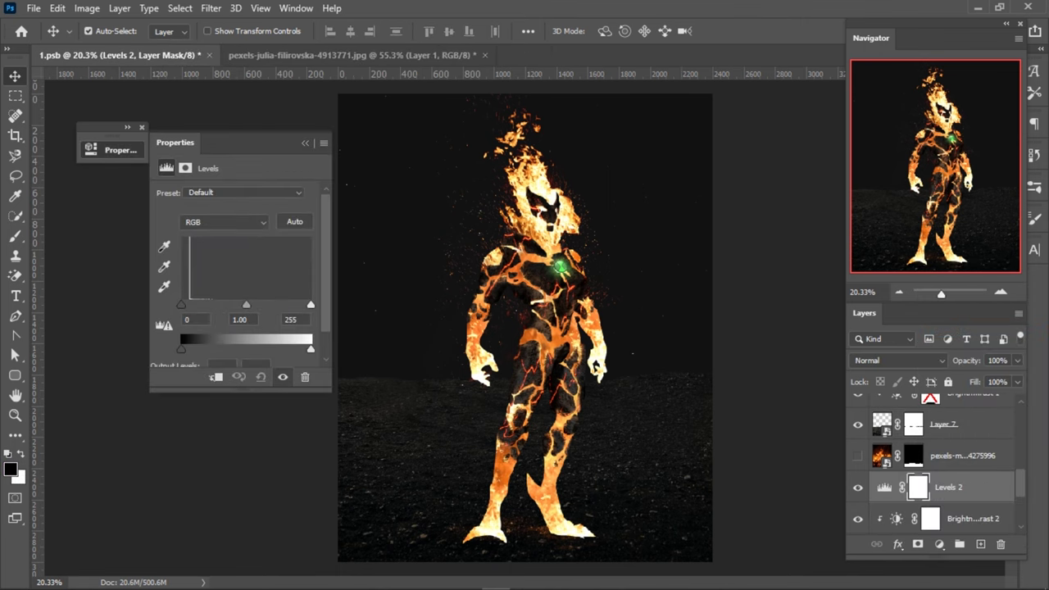
drag(181, 348, 185, 348)
drag(310, 349, 299, 349)
drag(246, 304, 182, 305)
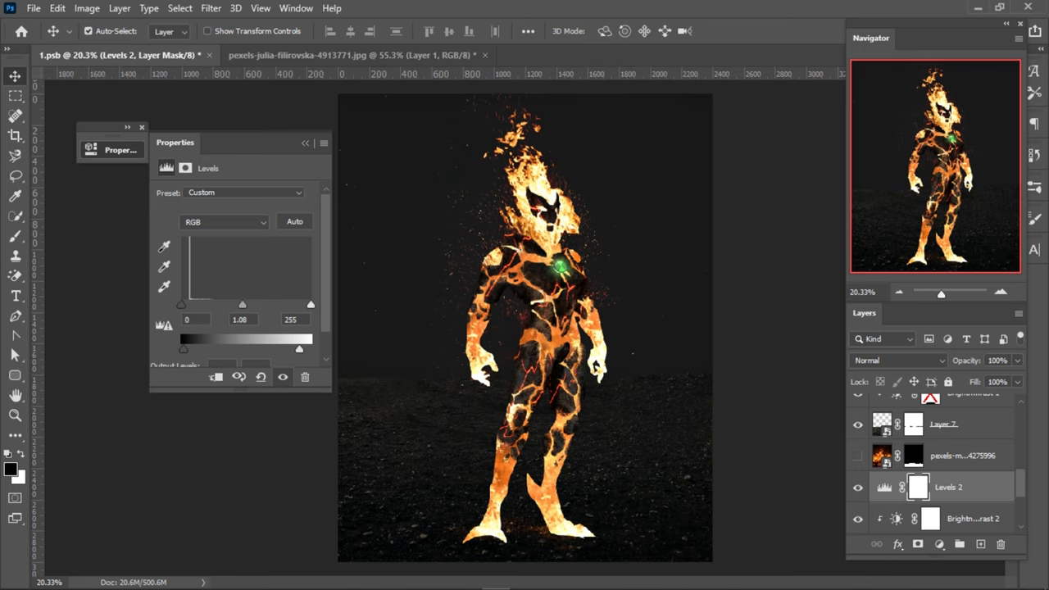
click(305, 142)
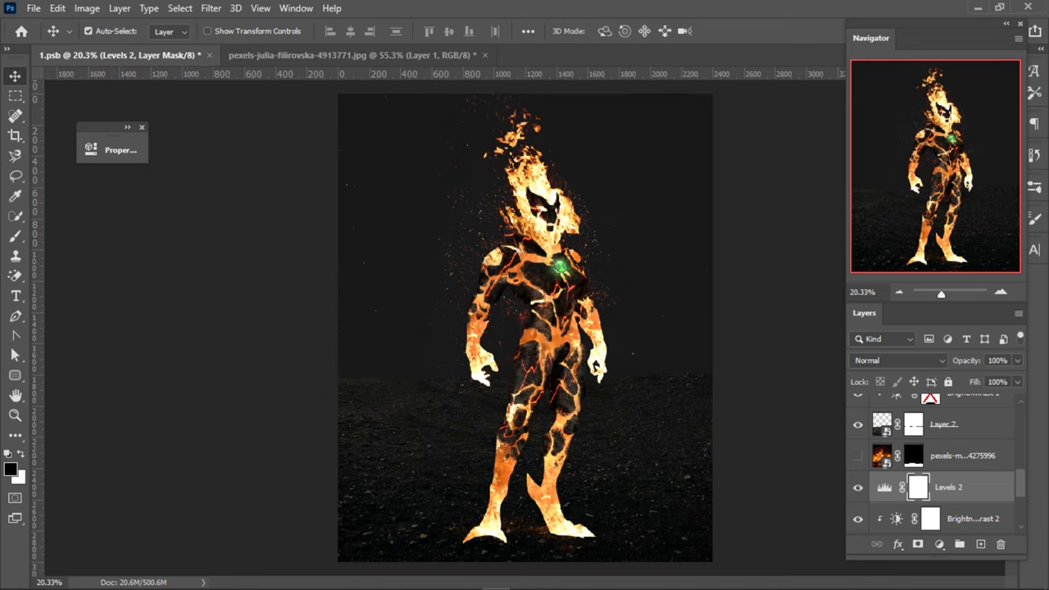
scroll(934, 462, up, 3)
- Convert Hue/Saturation 2 copy and the layers below it, down to Layer 0, into one smart object
click(958, 456)
scroll(934, 462, down, 5)
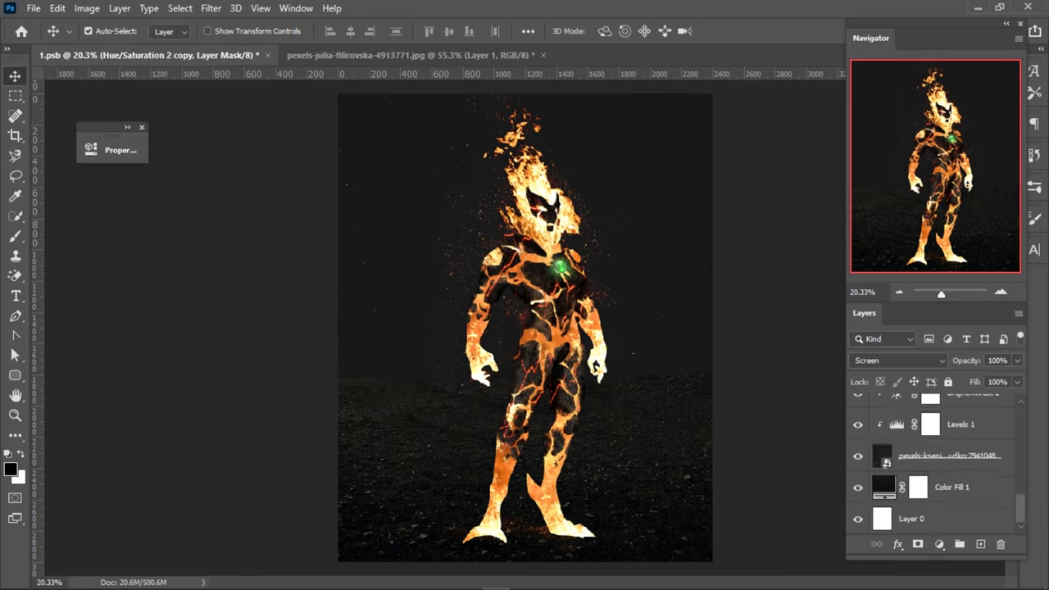
shift+click(950, 486)
right_click(951, 487)
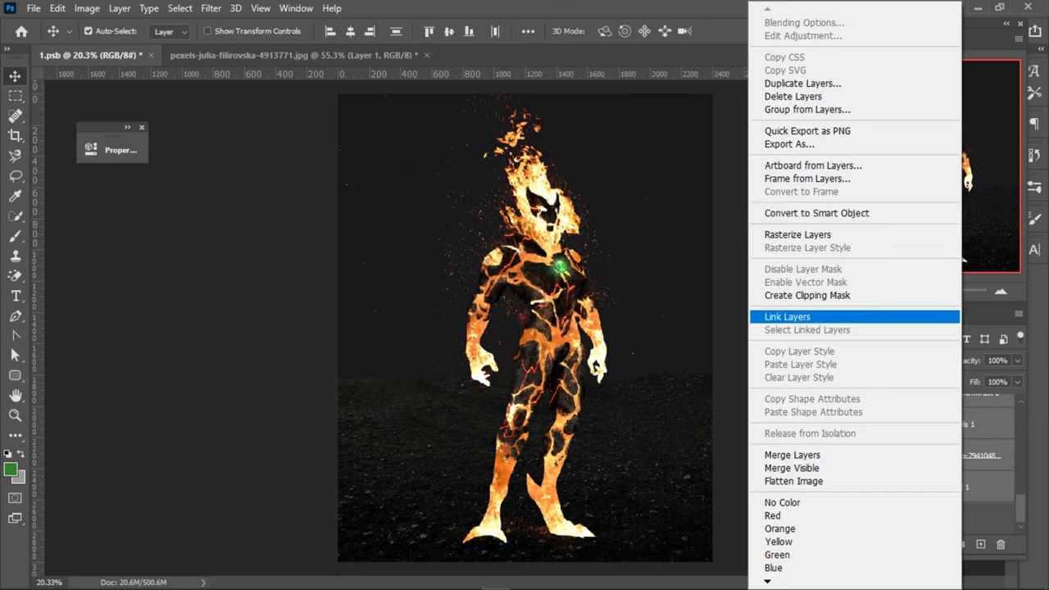
click(817, 213)
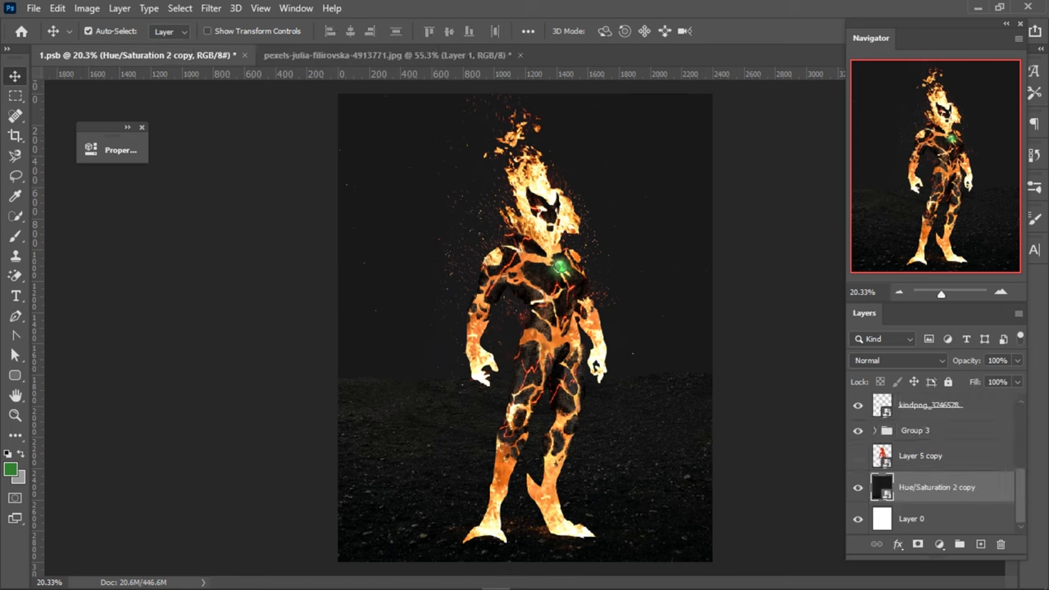
- Save the document as 1.psb
key(ctrl+s)
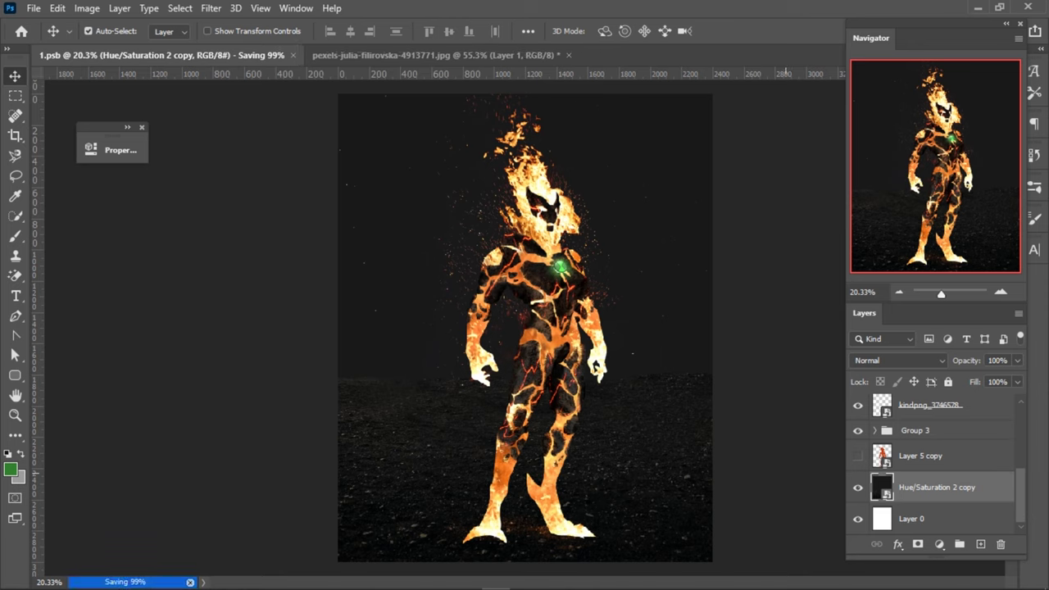
scroll(934, 467, up, 3)
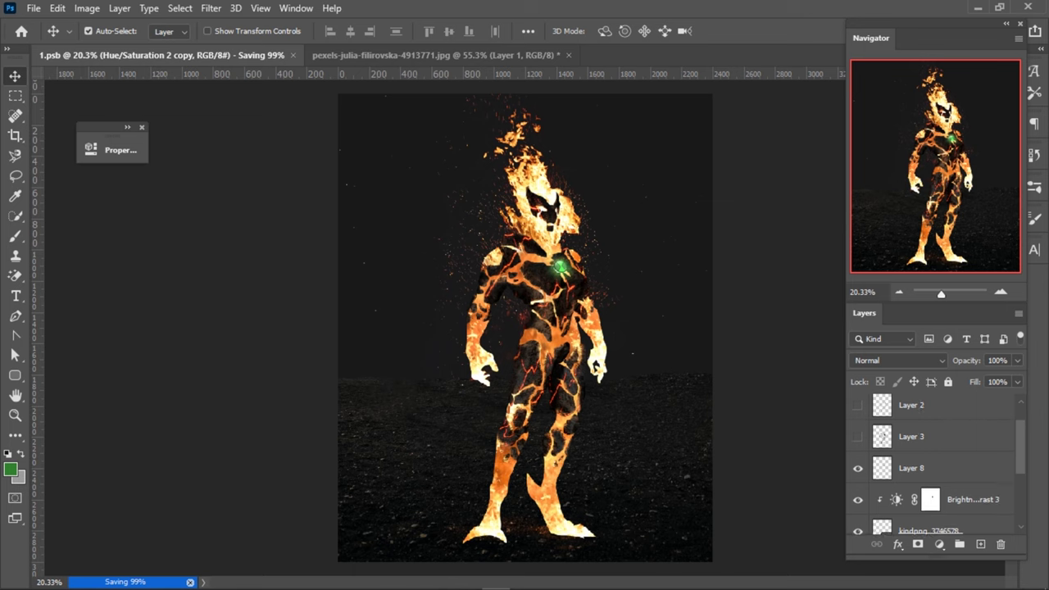
scroll(934, 467, down, 2)
scroll(934, 467, down, 1)
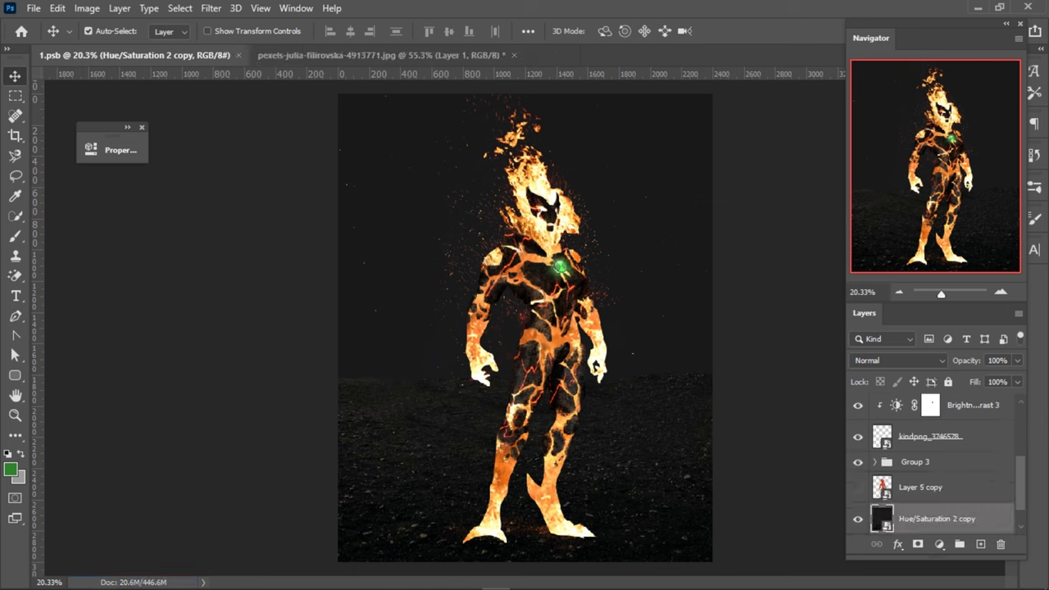
- Expand Group 3 and select the Group 2 layer mask
click(915, 461)
click(874, 462)
scroll(935, 467, down, 3)
scroll(934, 467, down, 1)
scroll(934, 467, down, 1)
scroll(934, 467, down, 2)
scroll(934, 467, down, 2)
scroll(934, 467, down, 2)
scroll(934, 467, up, 5)
scroll(934, 467, down, 2)
scroll(934, 467, down, 1)
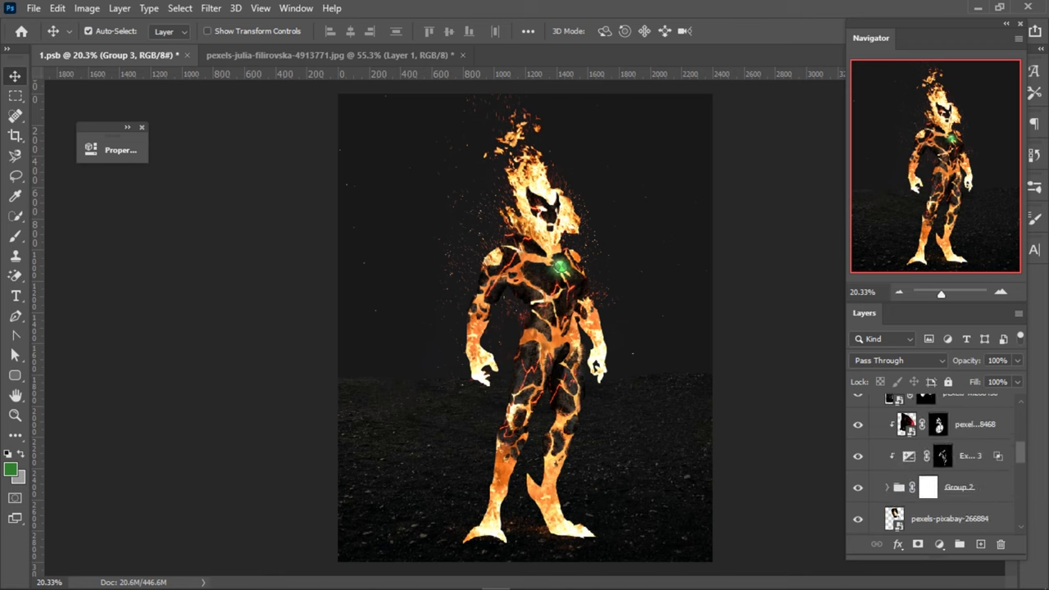
click(928, 487)
scroll(934, 487, up, 2)
scroll(934, 486, down, 1)
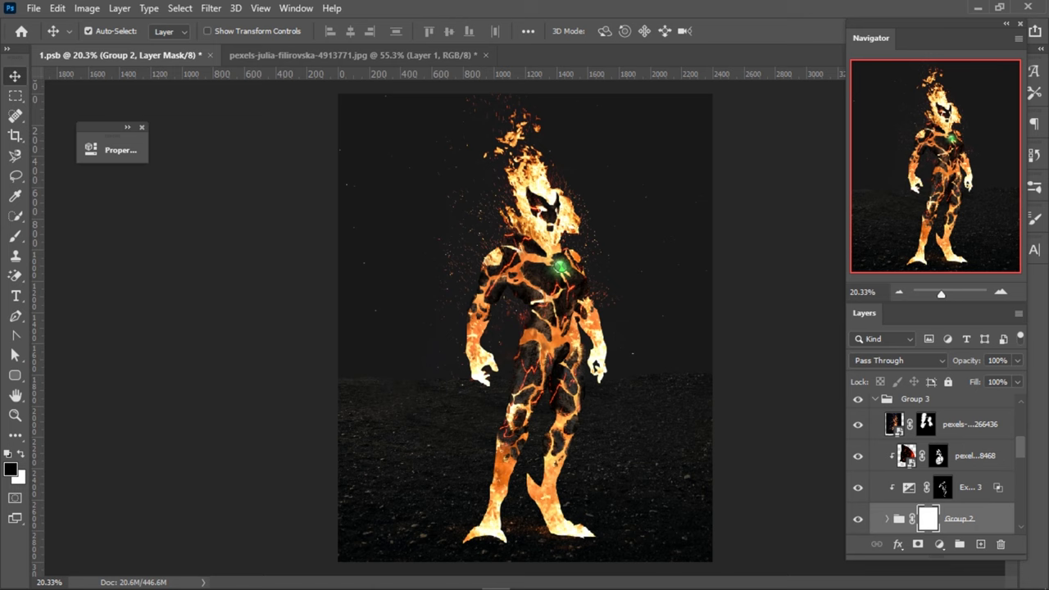
- Duplicate Group 2 and collapse Group 3
drag(934, 487, 934, 441)
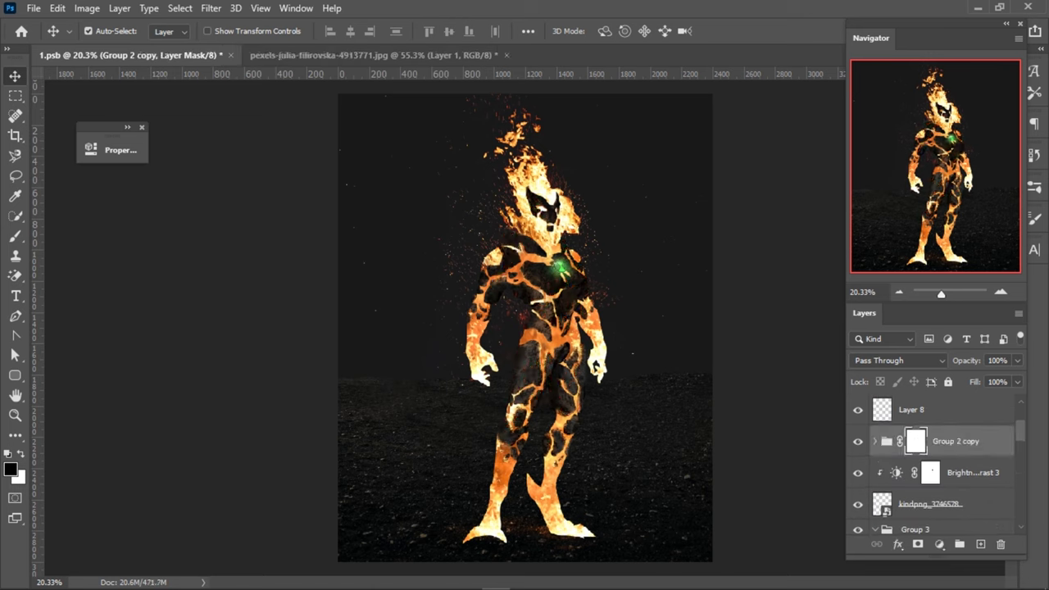
scroll(934, 459, down, 1)
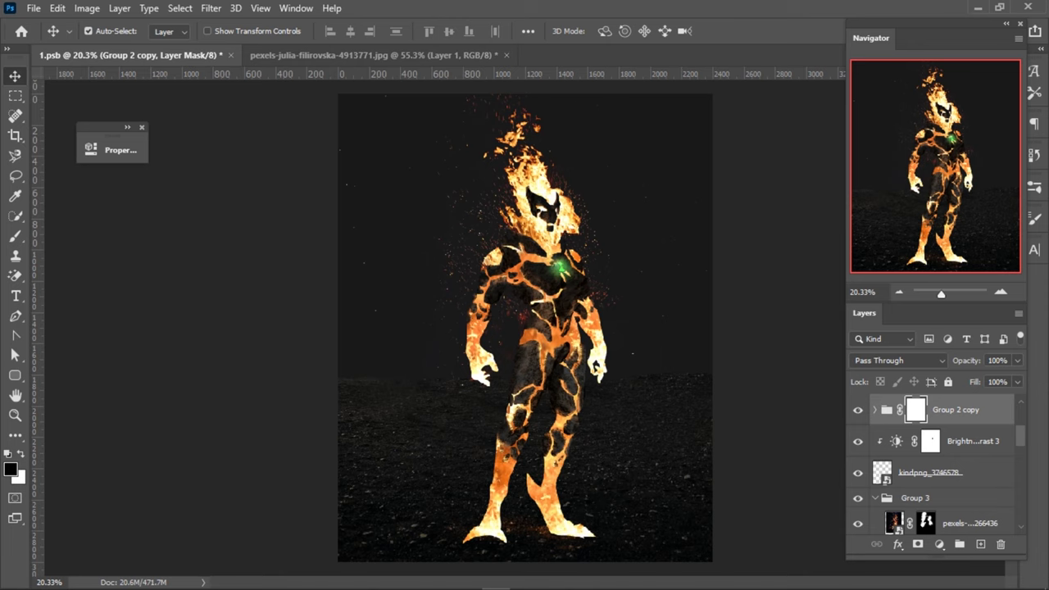
click(875, 498)
scroll(934, 467, down, 2)
scroll(934, 467, up, 2)
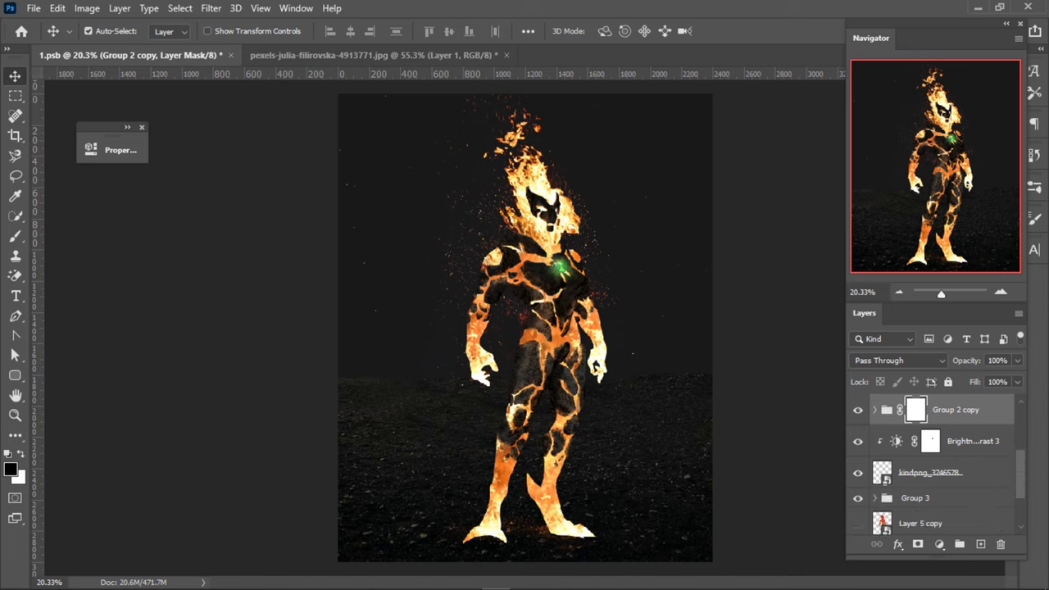
- Move Group 2 copy below Group 3 and convert it to a smart object
drag(934, 410, 934, 504)
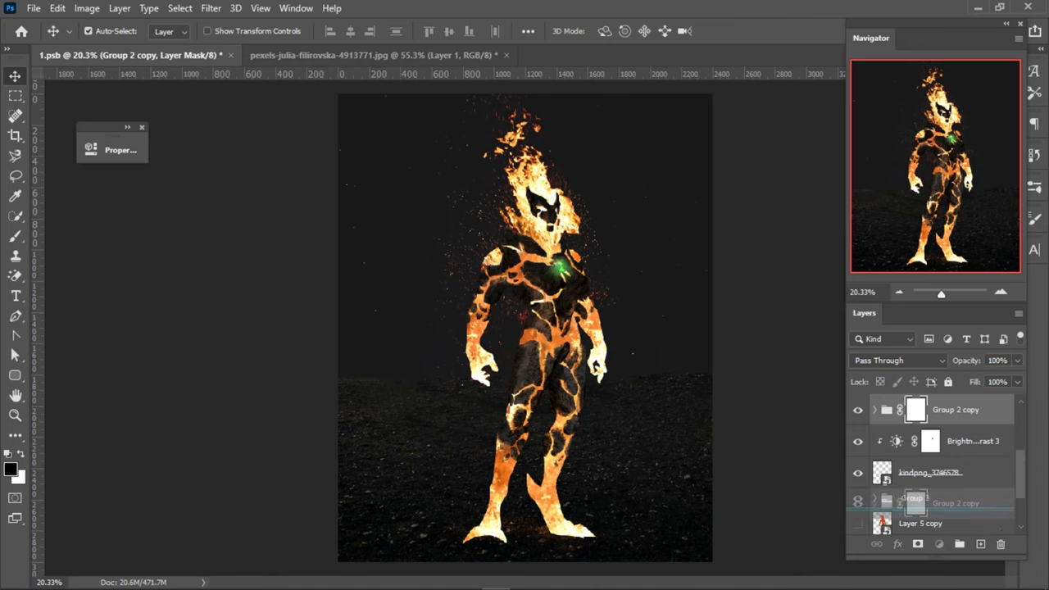
key(ctrl)
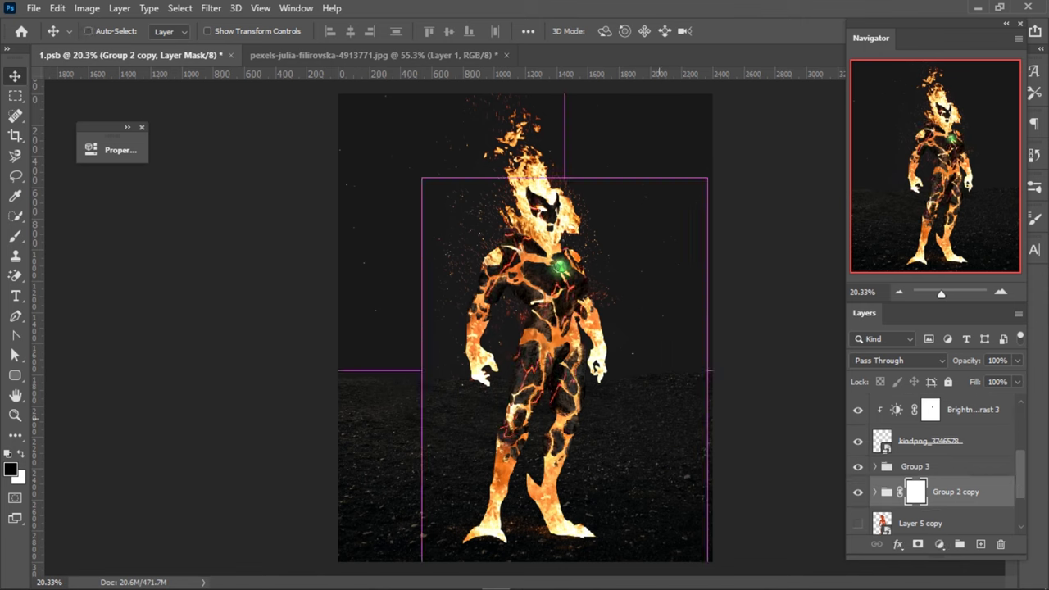
right_click(990, 492)
click(893, 216)
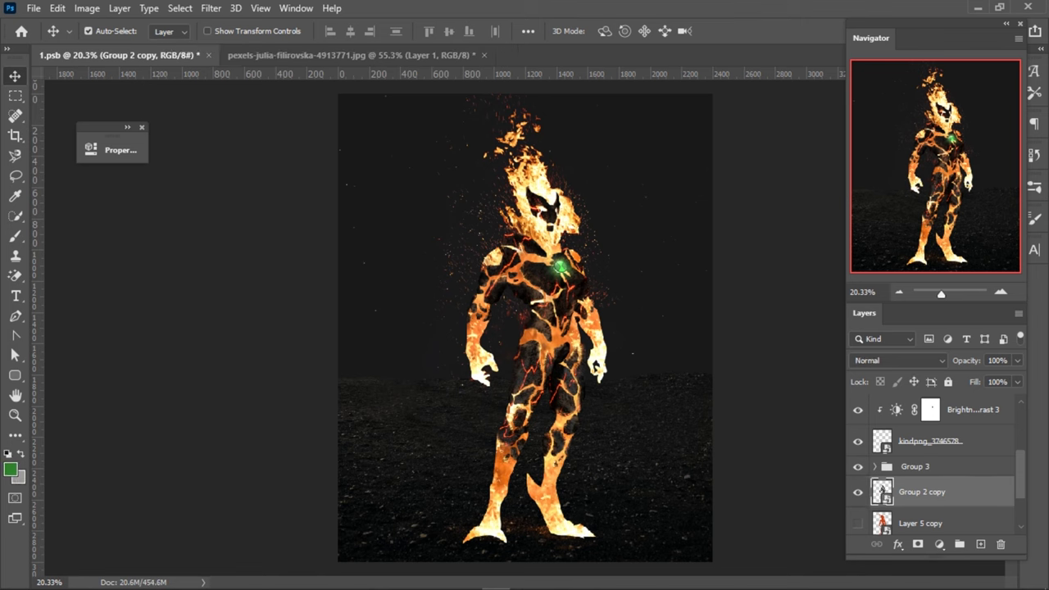
- Distort Group 2 copy flat across the ground and position it under the creature's feet
key(ctrl+t)
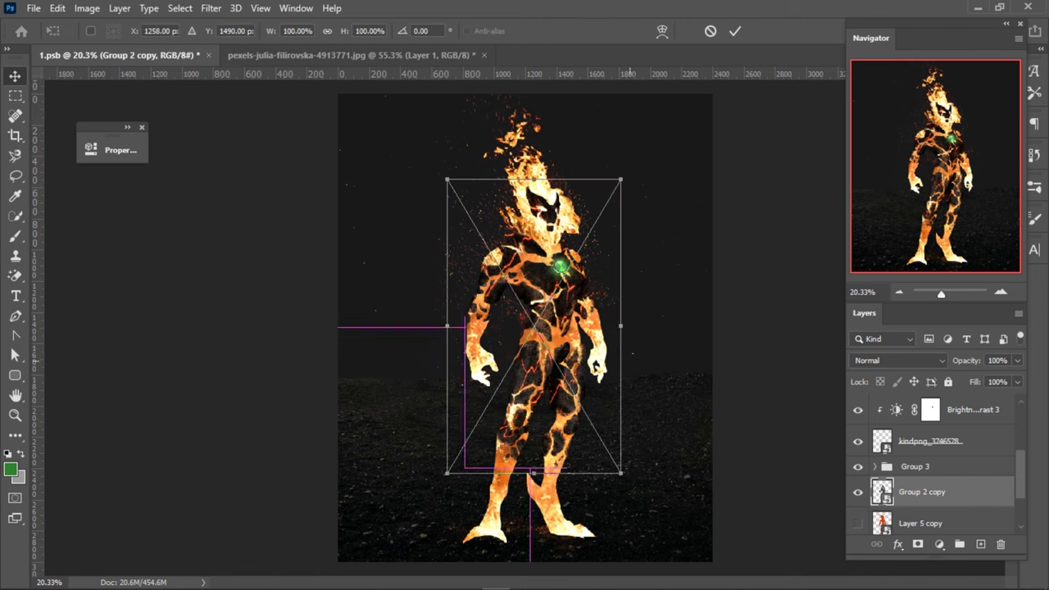
right_click(569, 72)
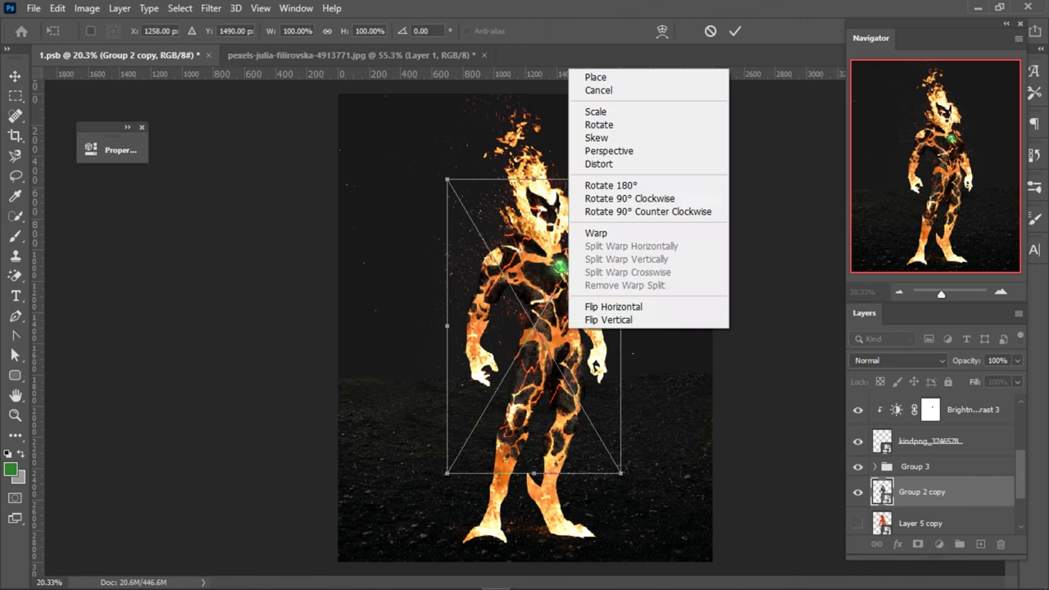
click(606, 164)
mouse_move(534, 179)
mouse_down()
mouse_move(819, 559)
mouse_move(807, 539)
mouse_up()
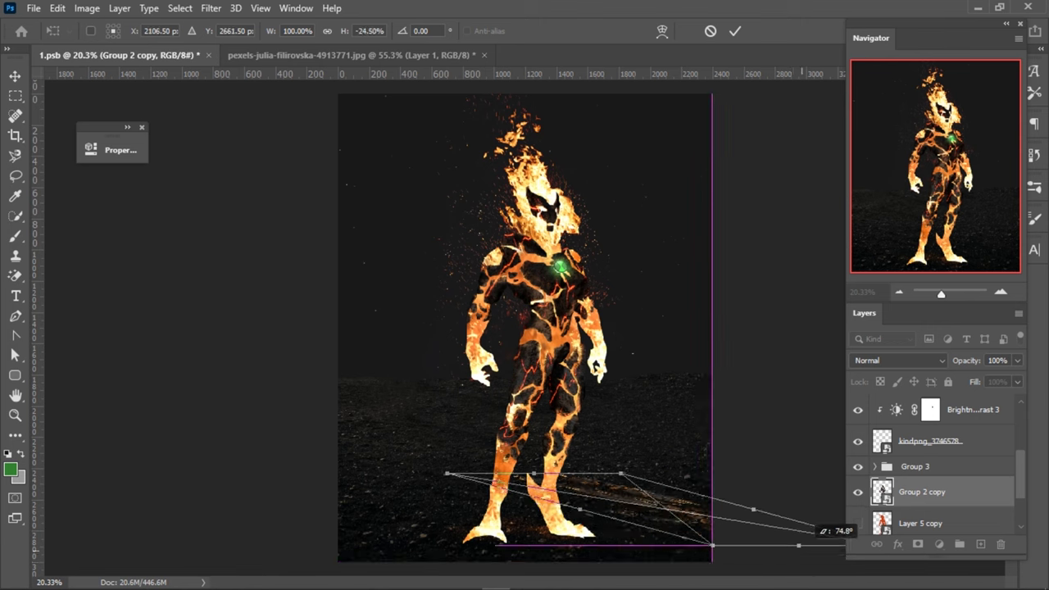
drag(807, 541, 786, 562)
drag(446, 474, 443, 501)
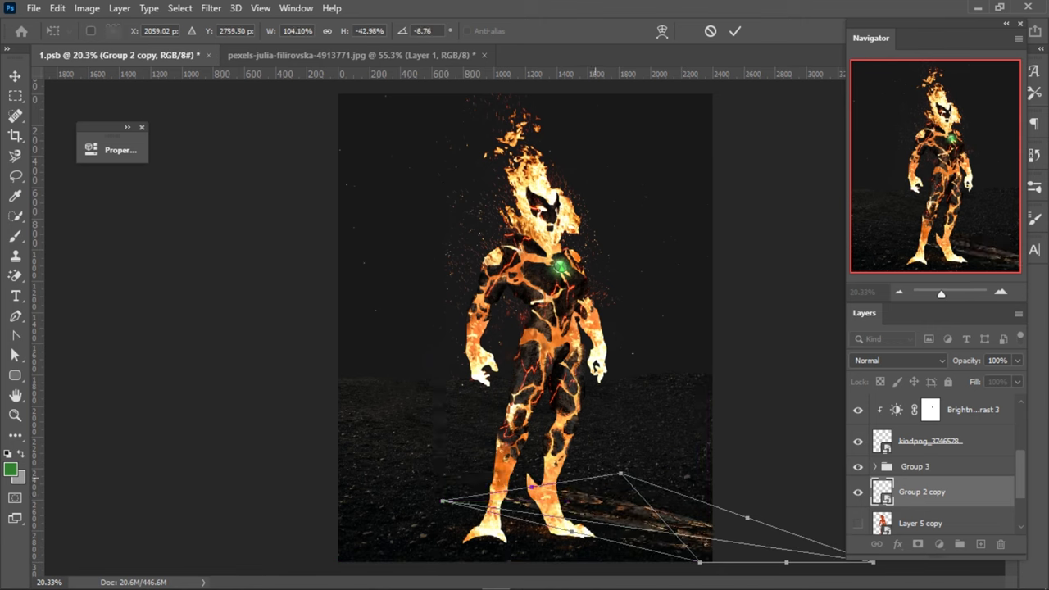
drag(621, 474, 620, 464)
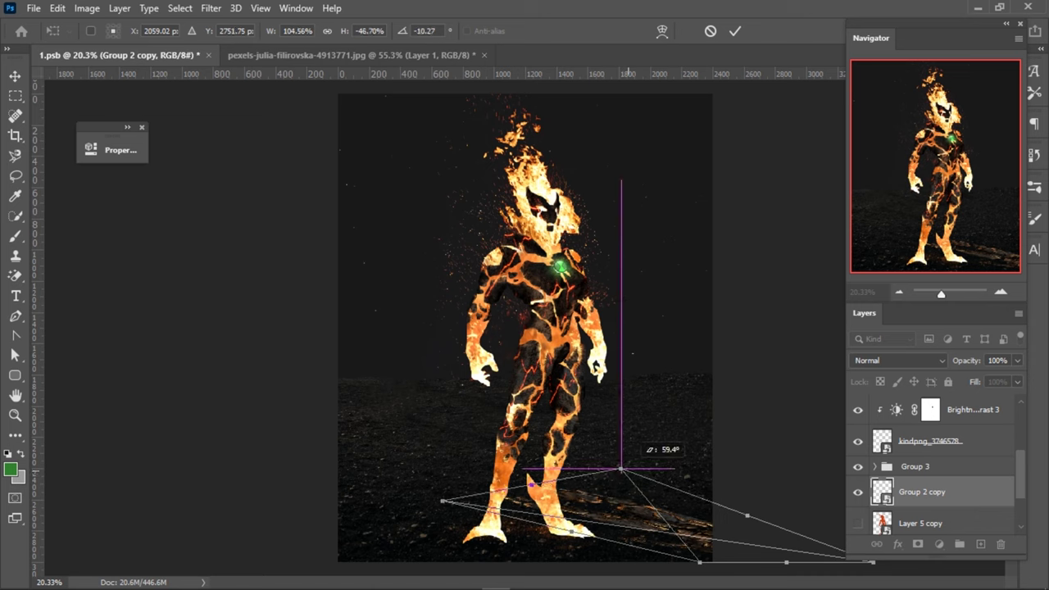
click(734, 30)
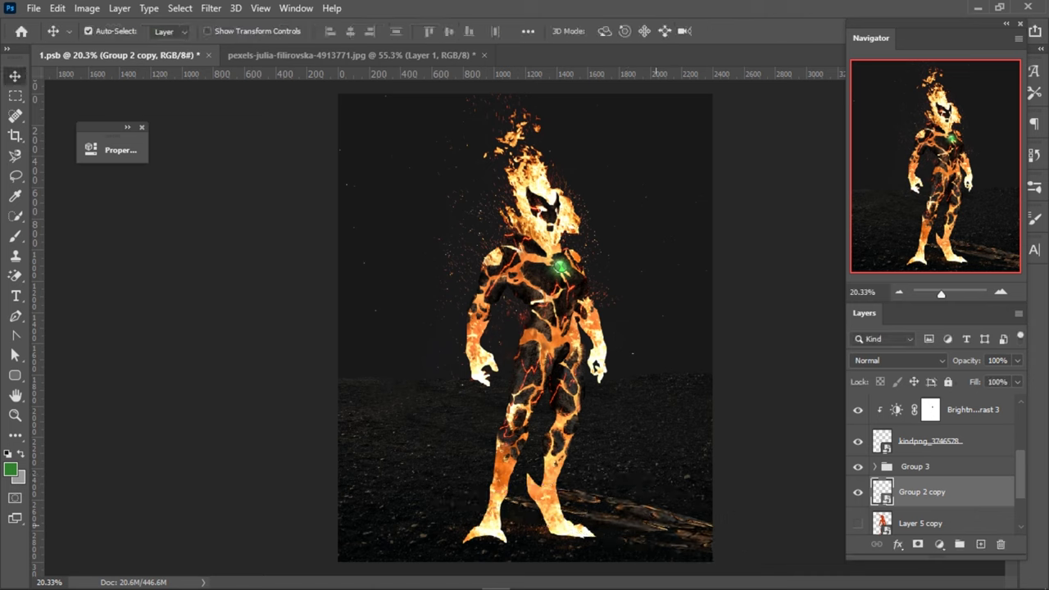
drag(655, 528, 662, 548)
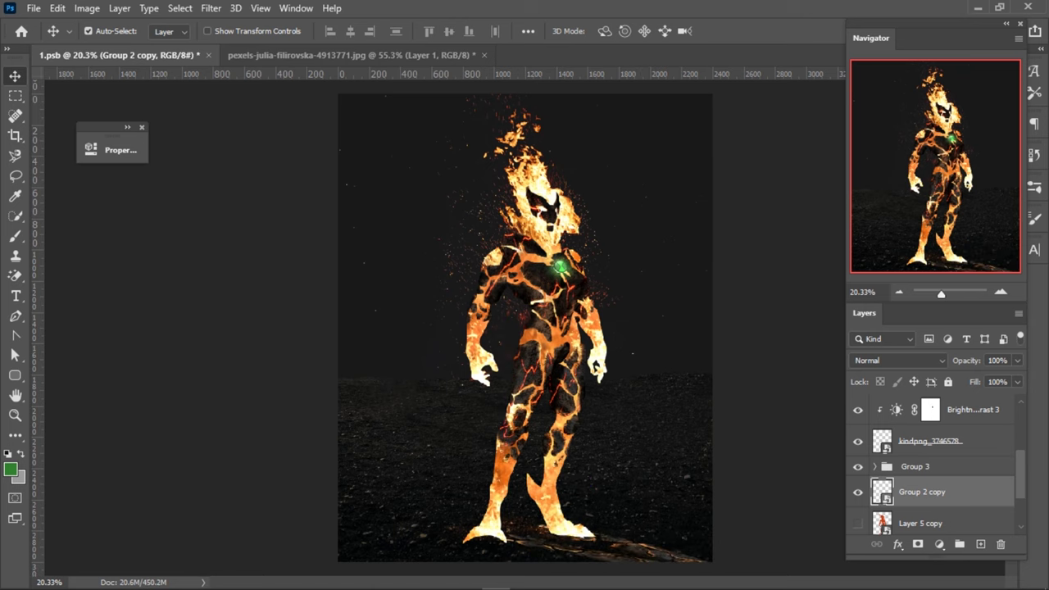
- Apply a 000000 black Color Overlay to Group 2 copy
double_click(975, 491)
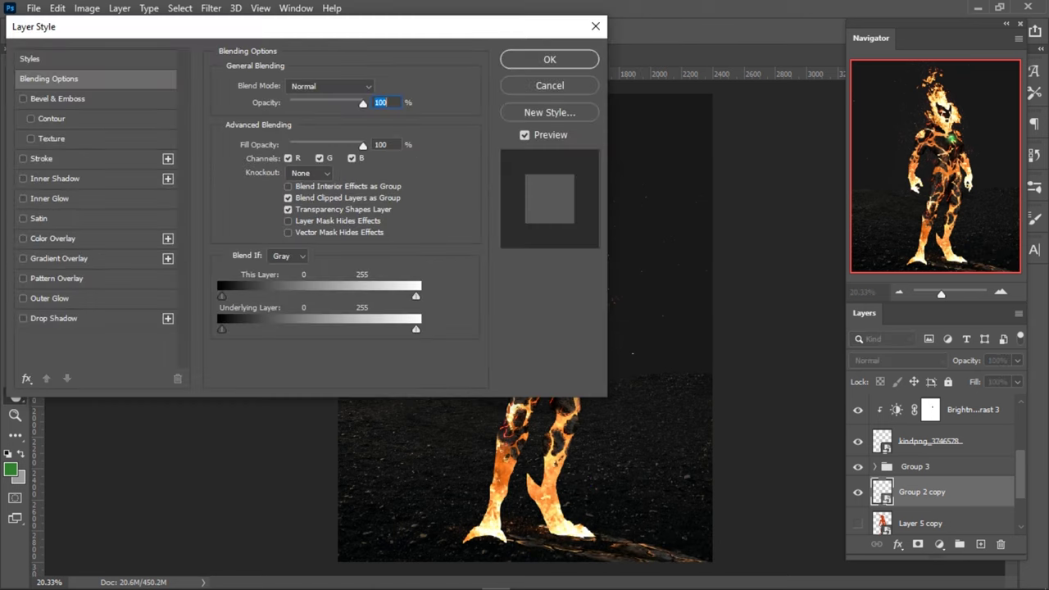
click(52, 238)
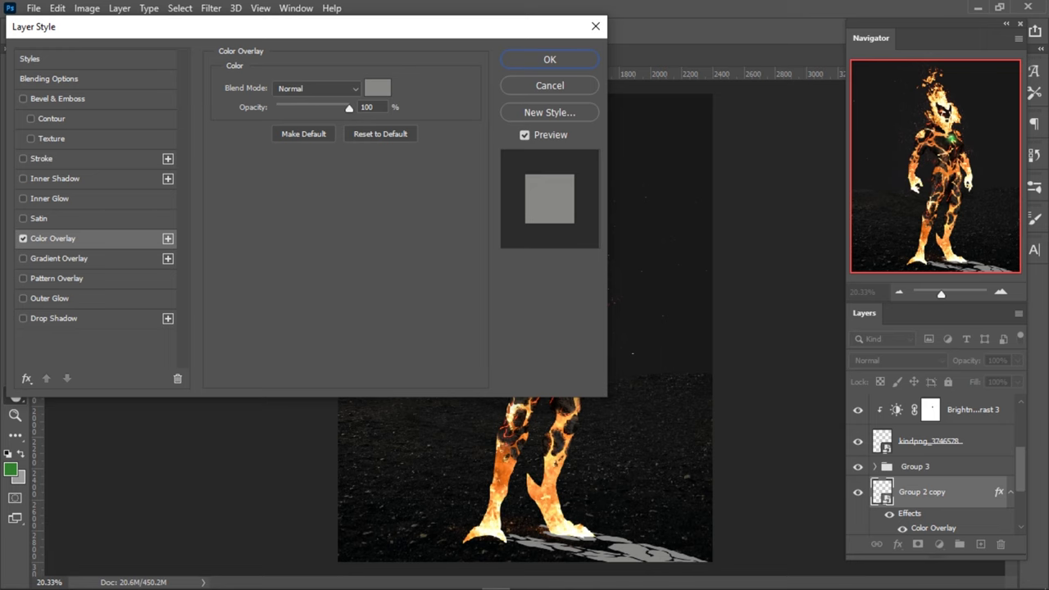
click(377, 88)
text(2c2c2c)
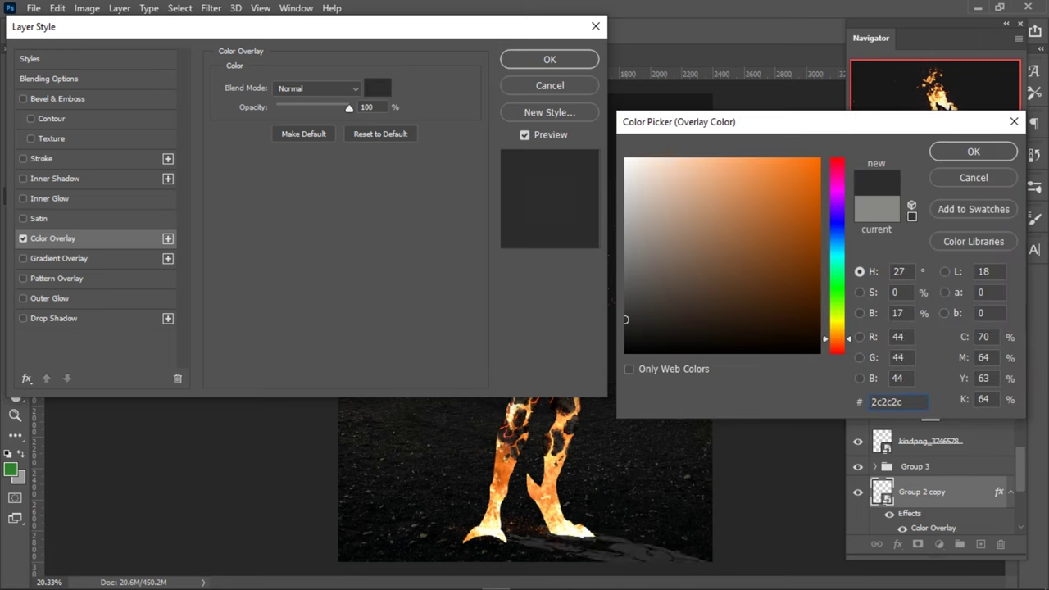
text(000000)
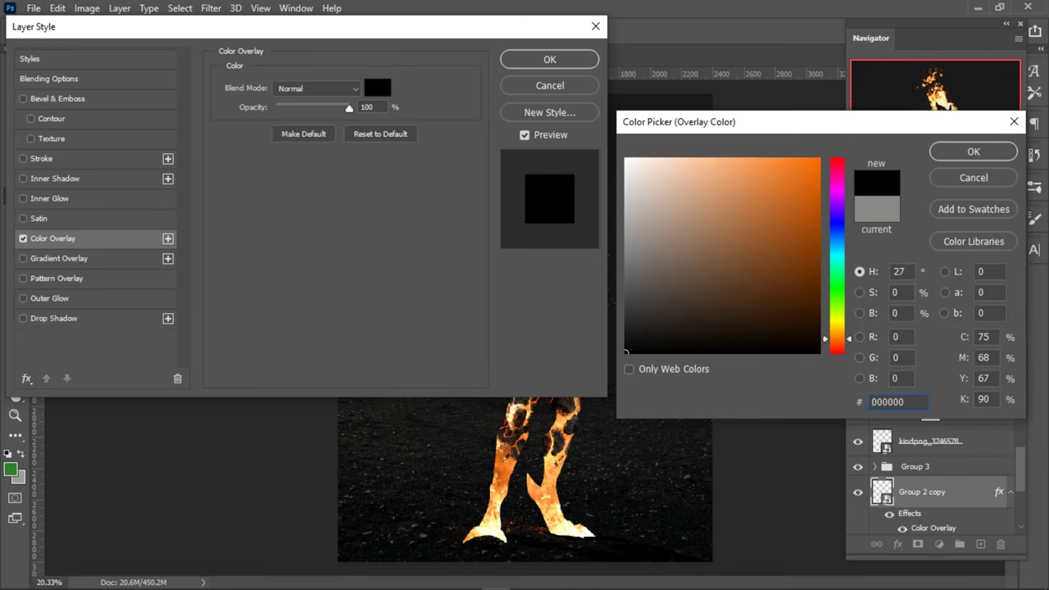
key(Return)
key(Return)
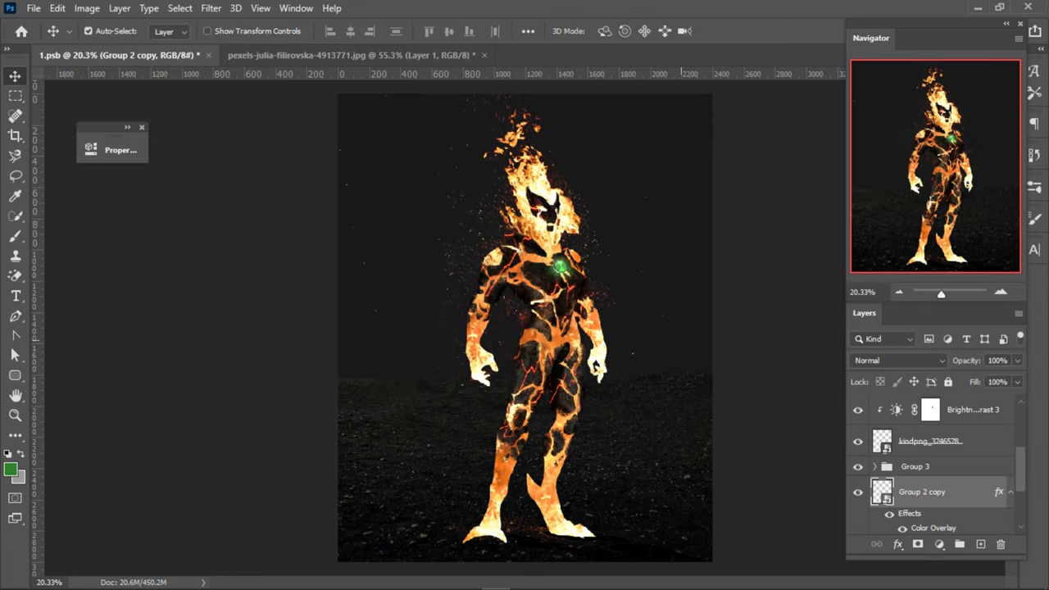
- Nudge the black shadow slightly and shrink it under the feet
key(ctrl+t)
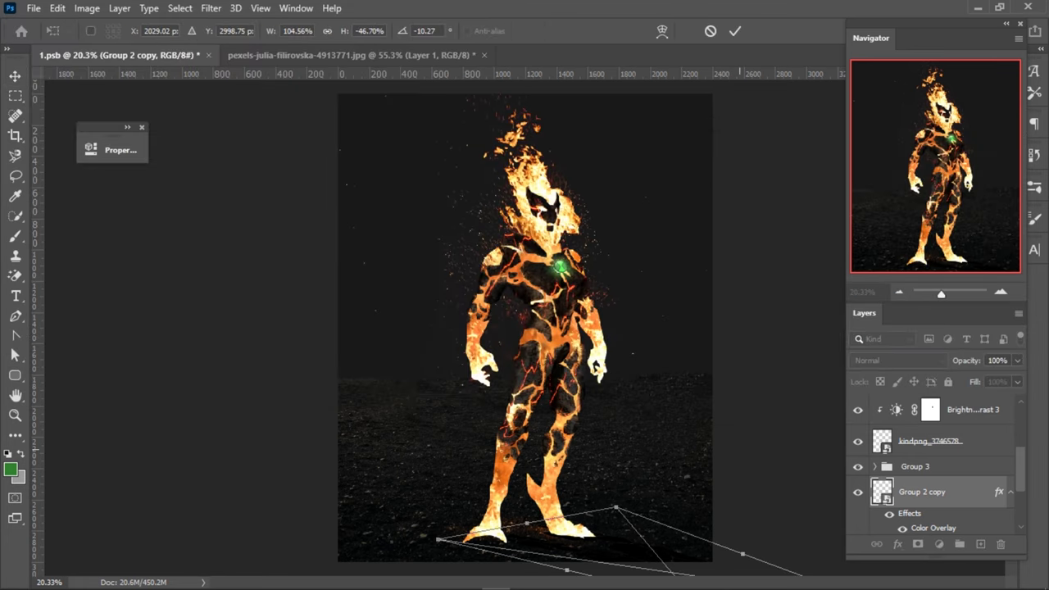
mouse_move(610, 521)
mouse_down()
mouse_move(632, 499)
mouse_move(591, 551)
mouse_move(440, 429)
mouse_move(579, 381)
mouse_move(607, 517)
mouse_move(584, 512)
mouse_move(601, 509)
mouse_move(608, 522)
mouse_up()
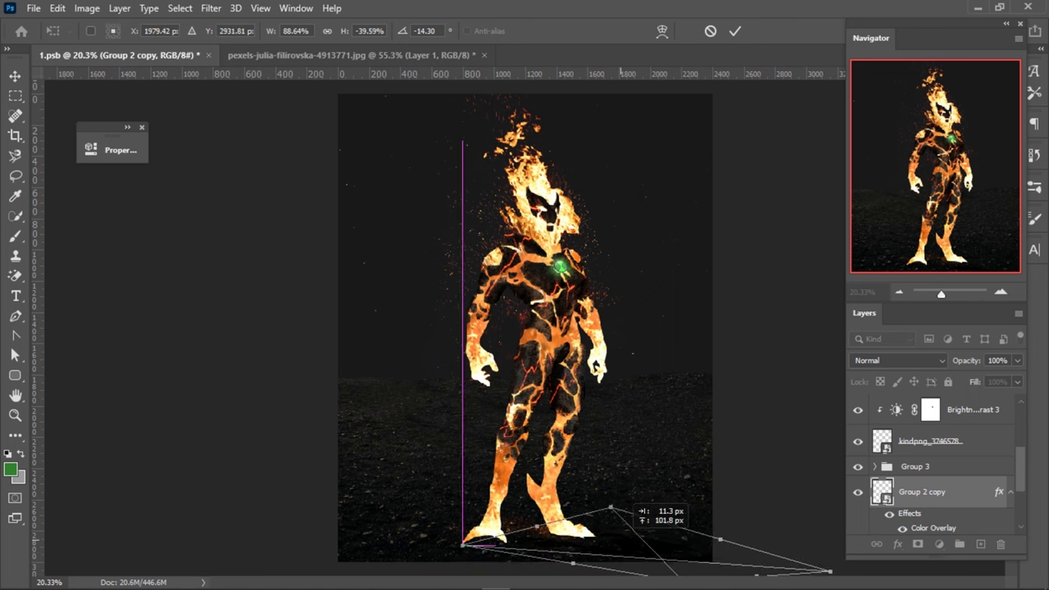
drag(608, 522, 602, 516)
key(Return)
alt+scroll(614, 516, up, 3)
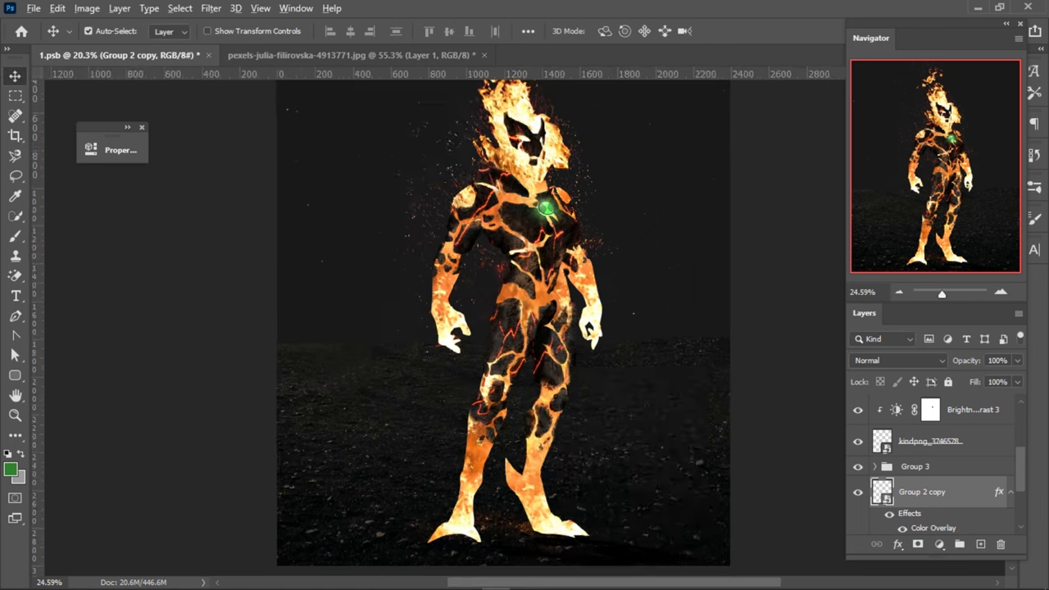
scroll(614, 516, down, 2)
scroll(465, 295, up, 1)
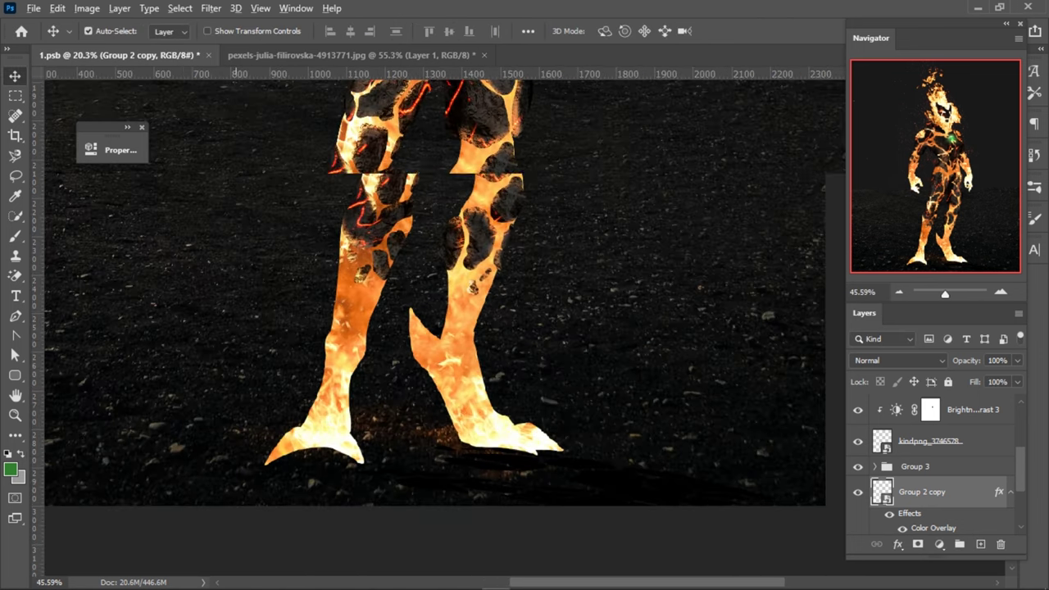
alt+scroll(615, 517, down, 2)
- Convert the shadow to a Smart Object and lower its Underlying Layer Blend If slider
right_click(983, 492)
click(844, 168)
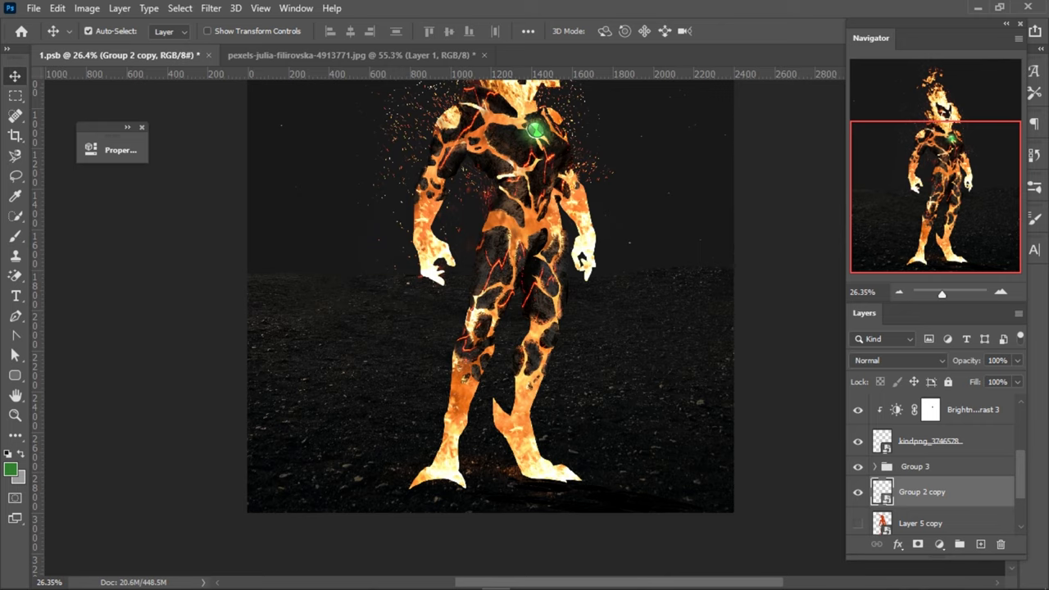
double_click(979, 491)
drag(417, 329, 230, 329)
- Confirm the blending options, add a layer mask, and pick the Brush with swapped colours
click(550, 59)
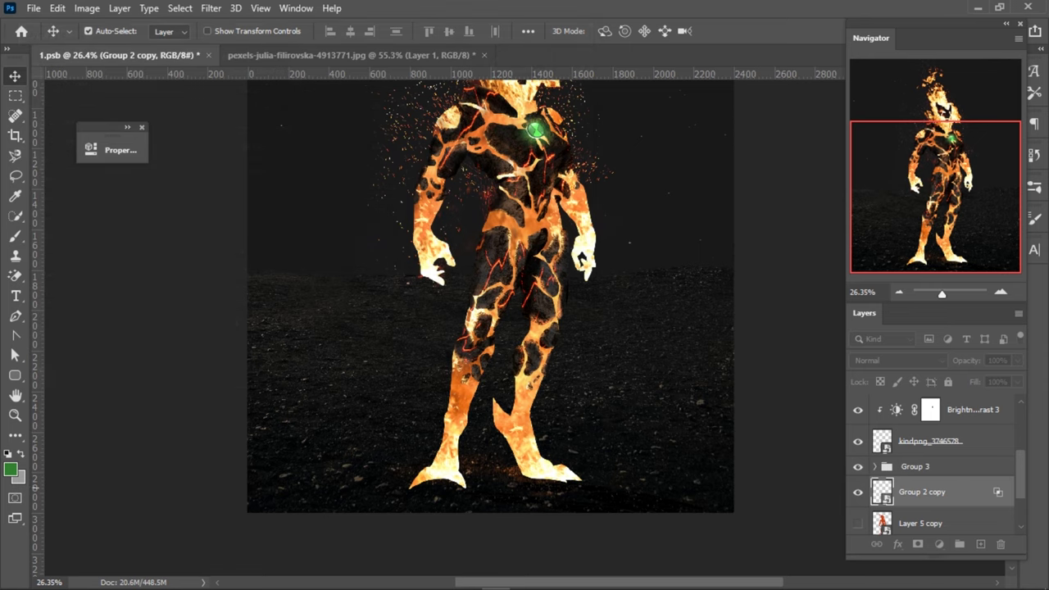
click(918, 544)
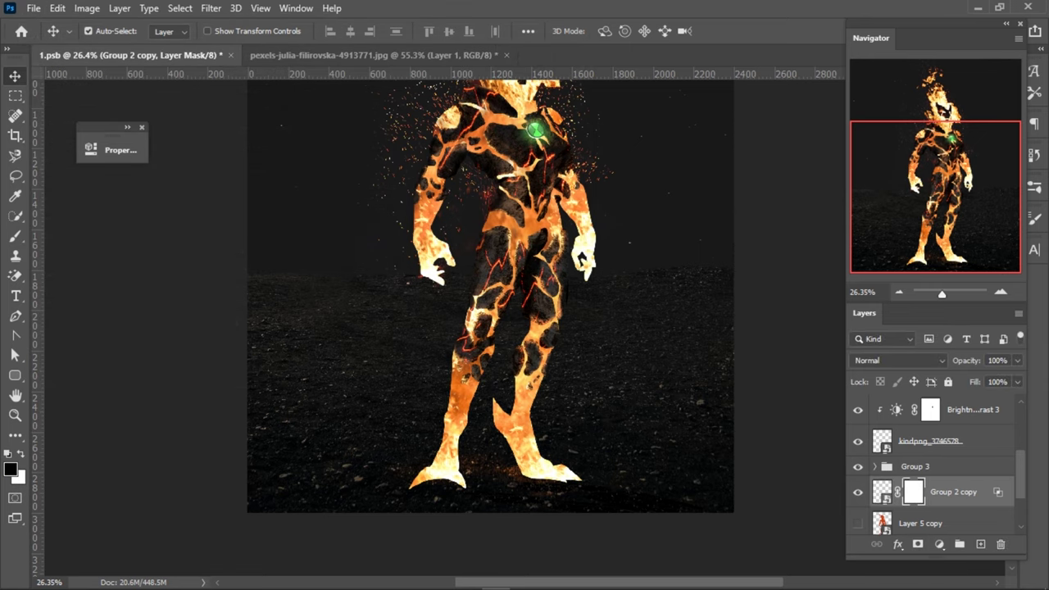
key(b)
alt+scroll(561, 469, up, 2)
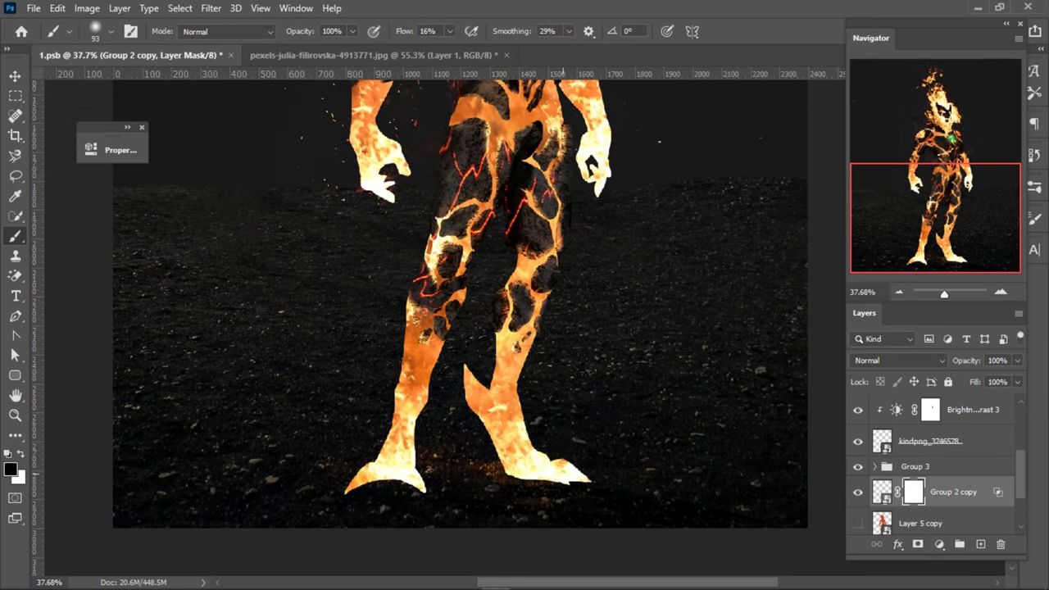
key(x)
key(x)
- Set brush Flow to 100% and Smoothing to 0%, then return to the Move tool
key(shift+0)
key(alt+0)
scroll(577, 499, down, 1)
scroll(577, 499, down, 2)
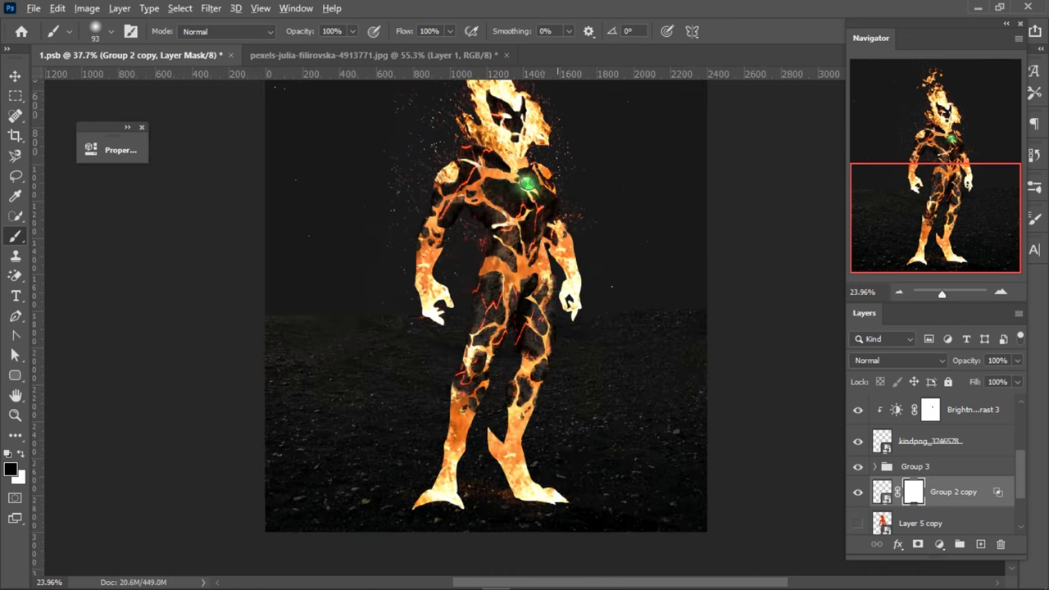
scroll(577, 499, down, 1)
scroll(566, 368, up, 2)
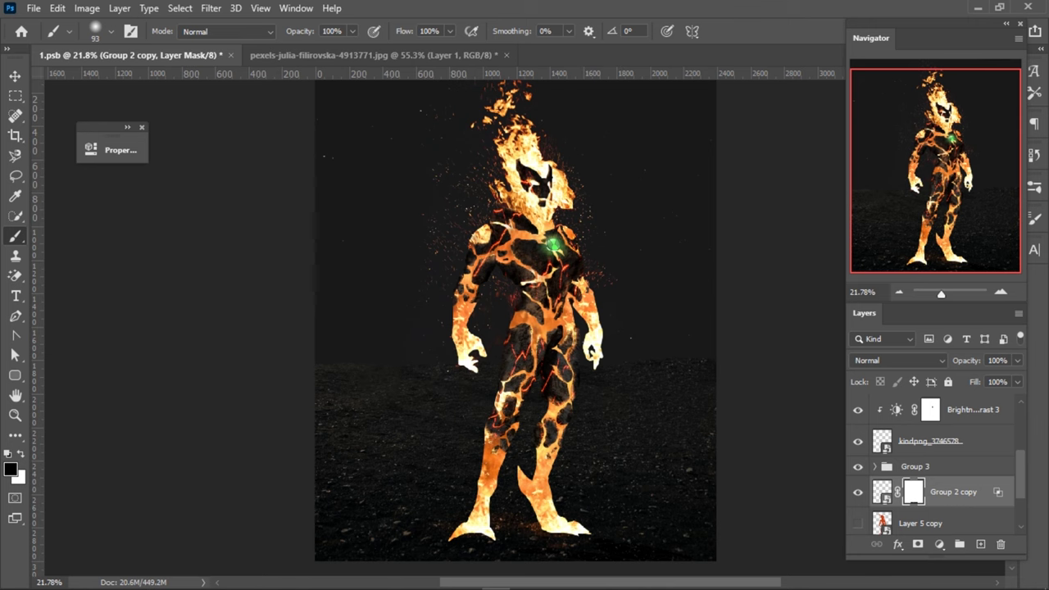
key(v)
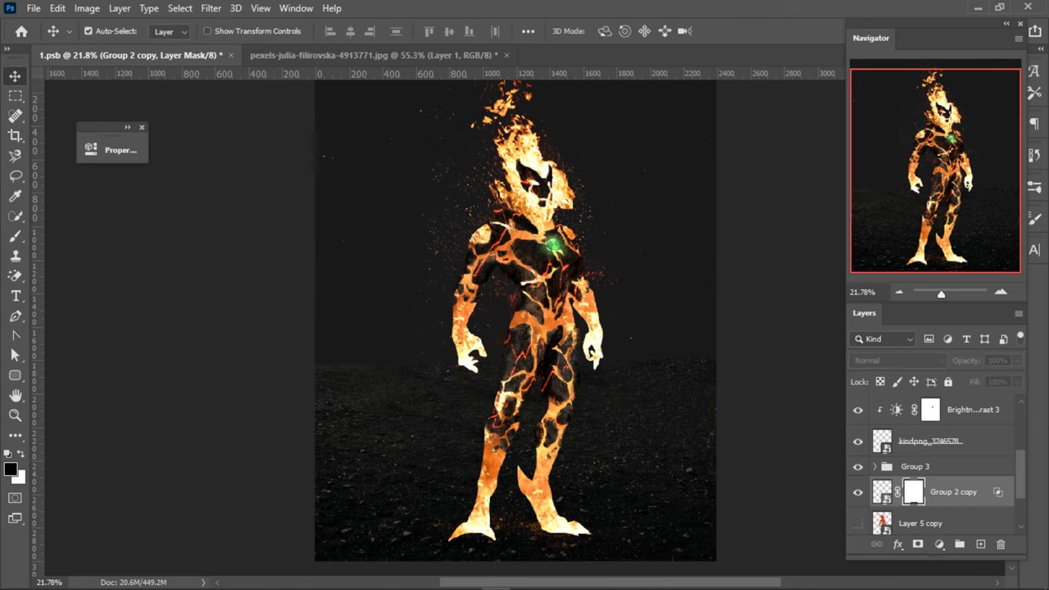
scroll(569, 410, down, 1)
scroll(569, 410, up, 2)
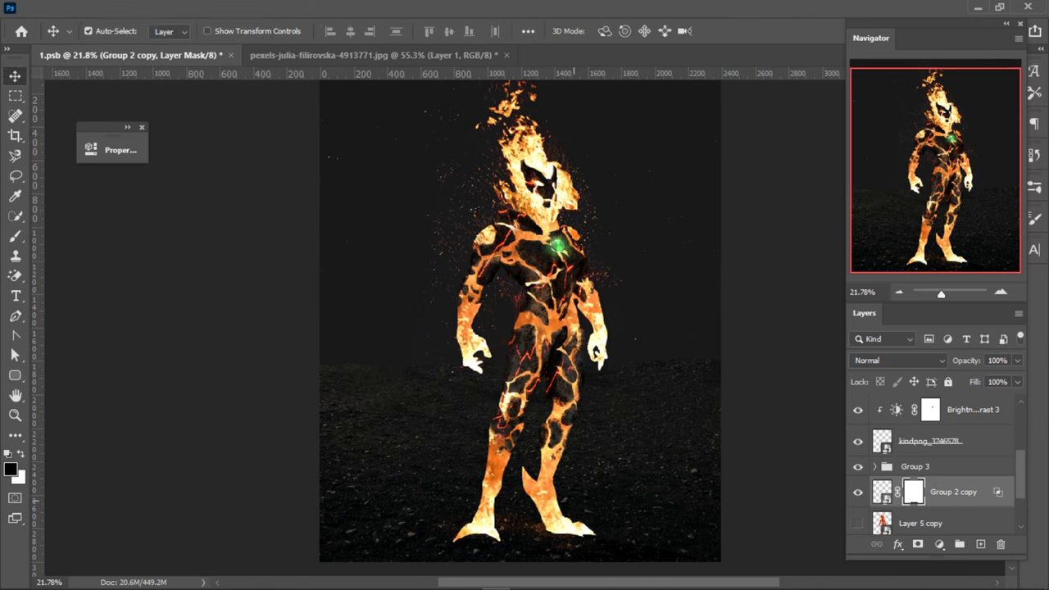
scroll(569, 410, down, 1)
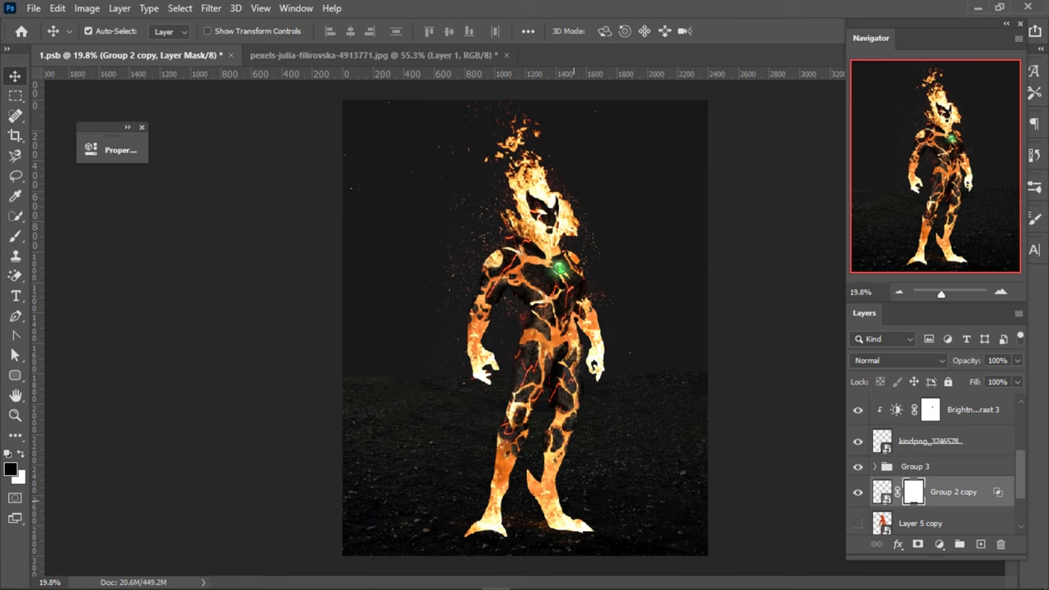
- Select Hue/Saturation 2 copy, open the Blur Gallery, and remove the Field Blur pin
scroll(934, 467, down, 2)
click(934, 492)
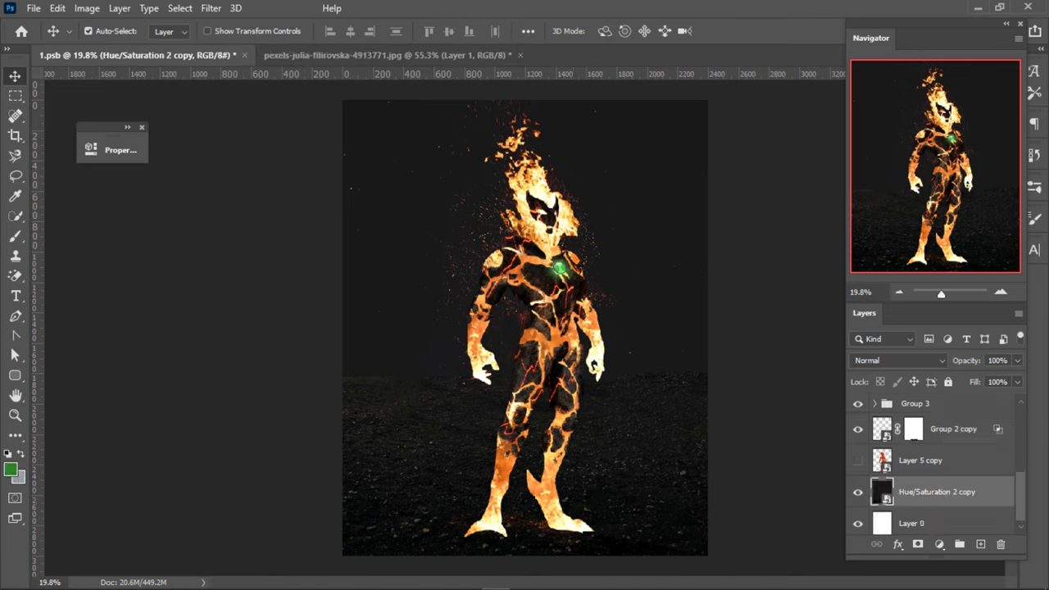
click(211, 9)
mouse_move(219, 181)
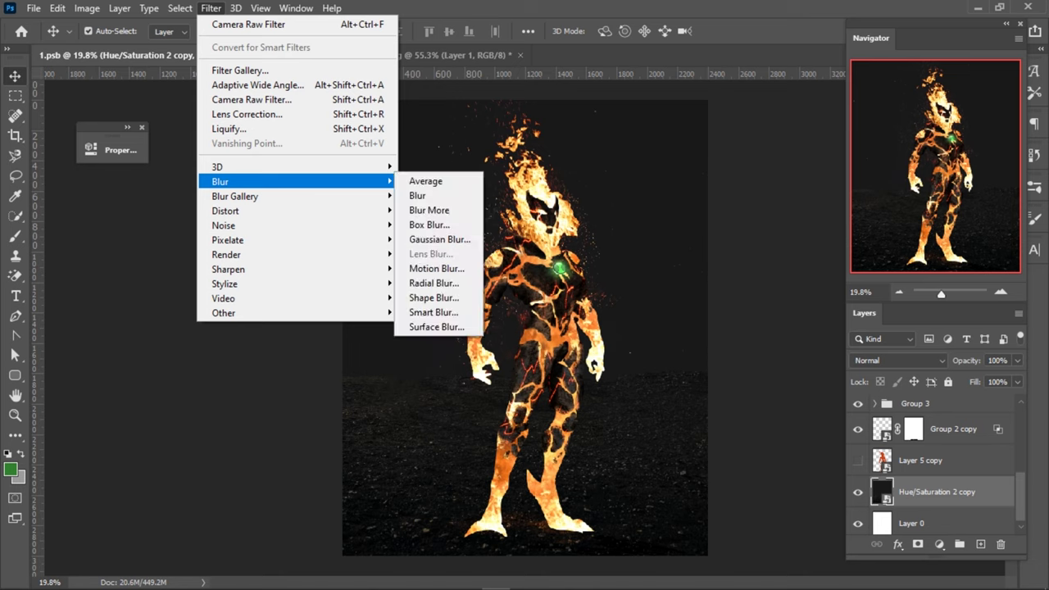
click(429, 196)
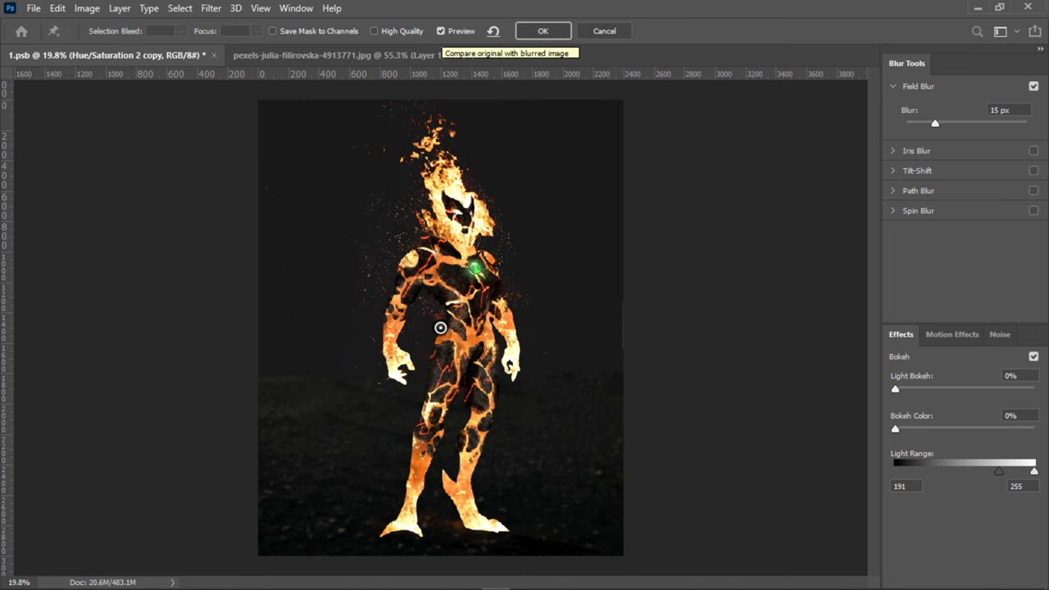
key(Return)
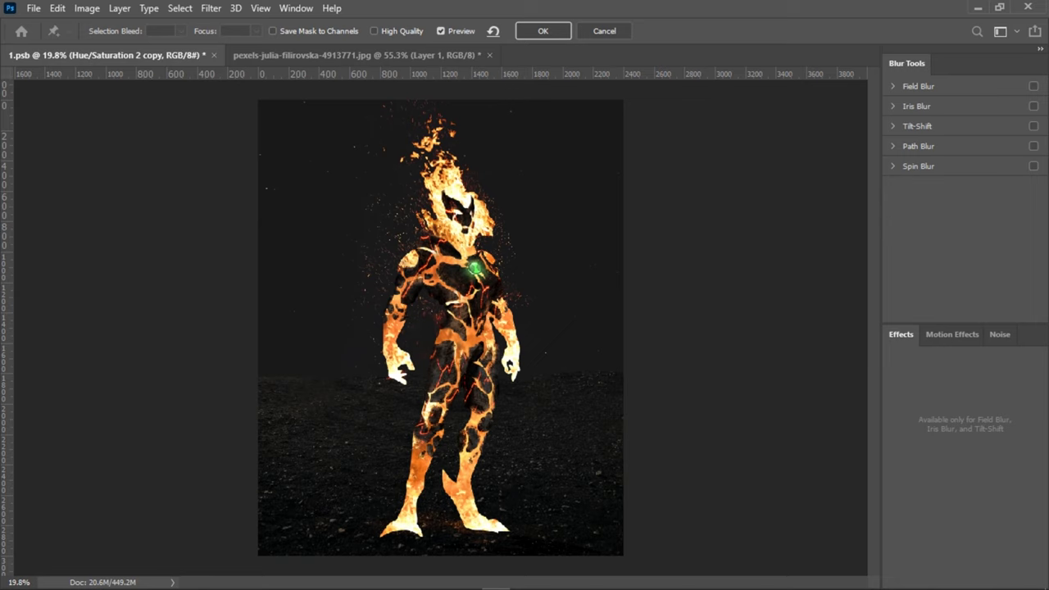
- Apply a 7 px Tilt-Shift blur with the sharp band lowered to the feet
click(1033, 127)
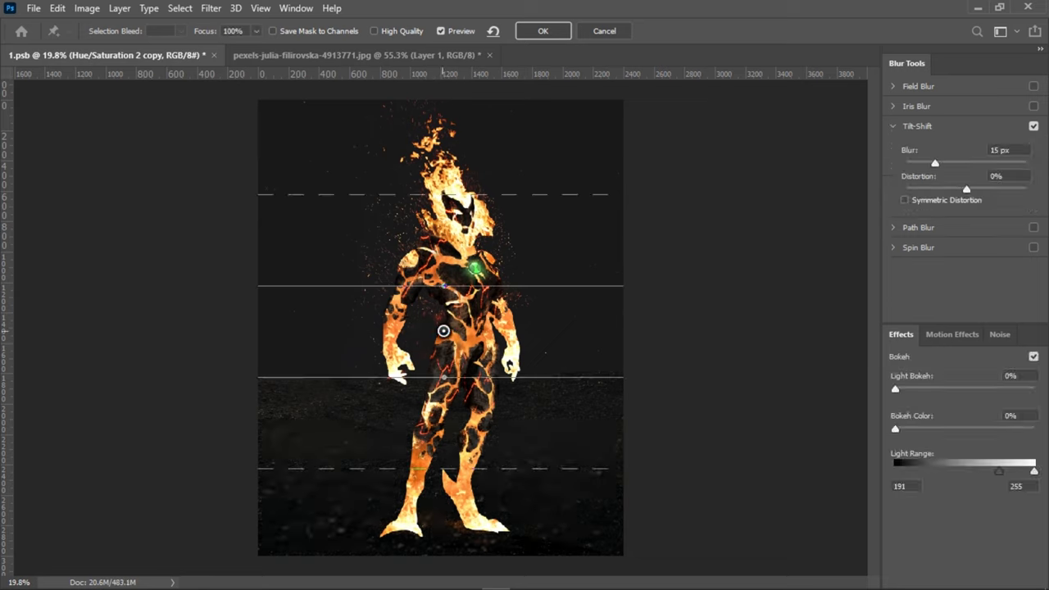
drag(443, 330, 440, 496)
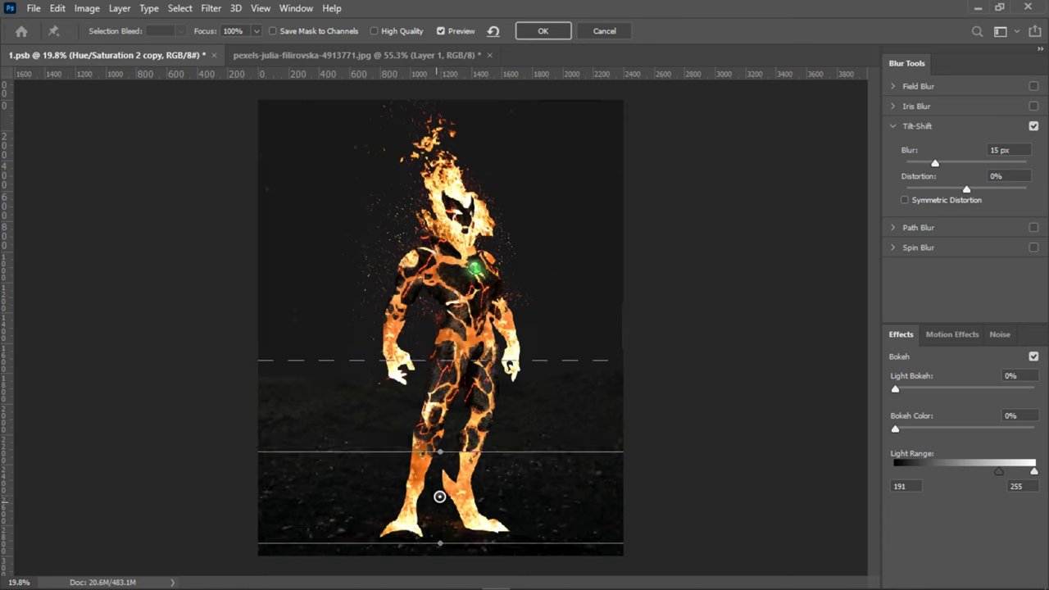
drag(440, 497, 440, 508)
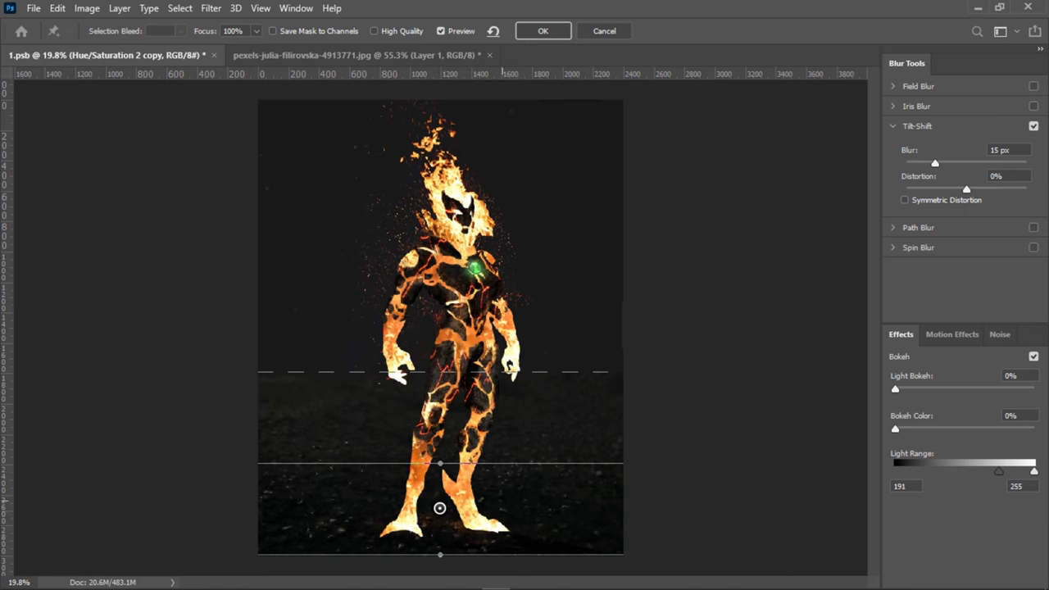
text(8)
key(Return)
key(Down)
key(Return)
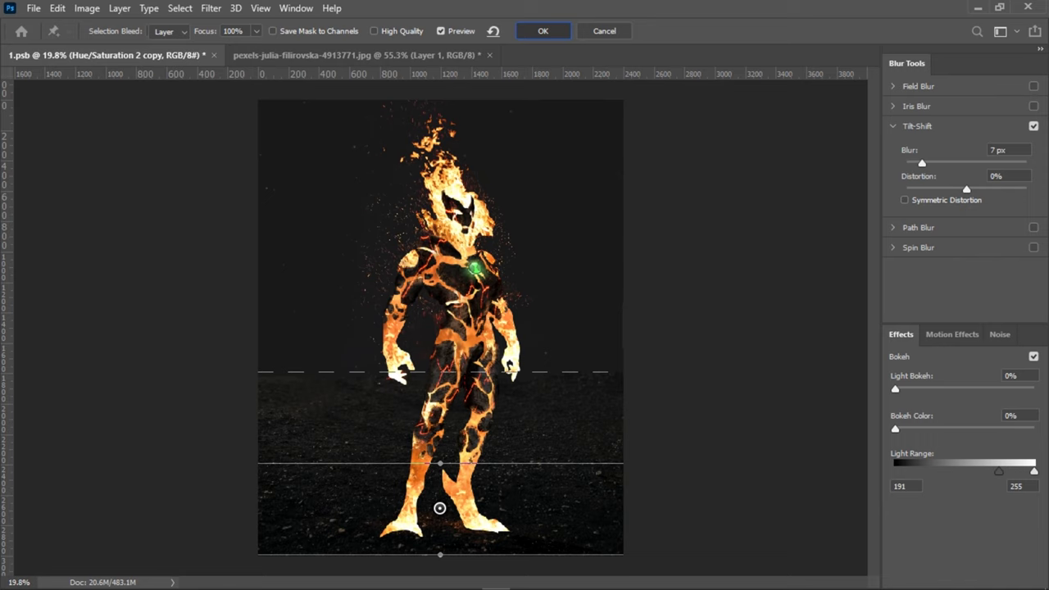
key(Return)
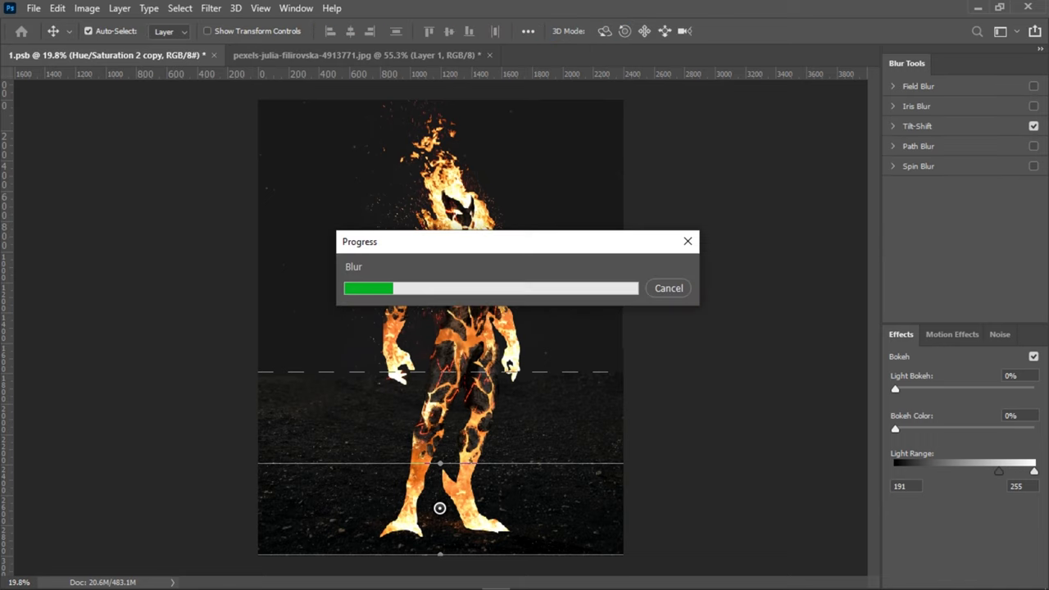
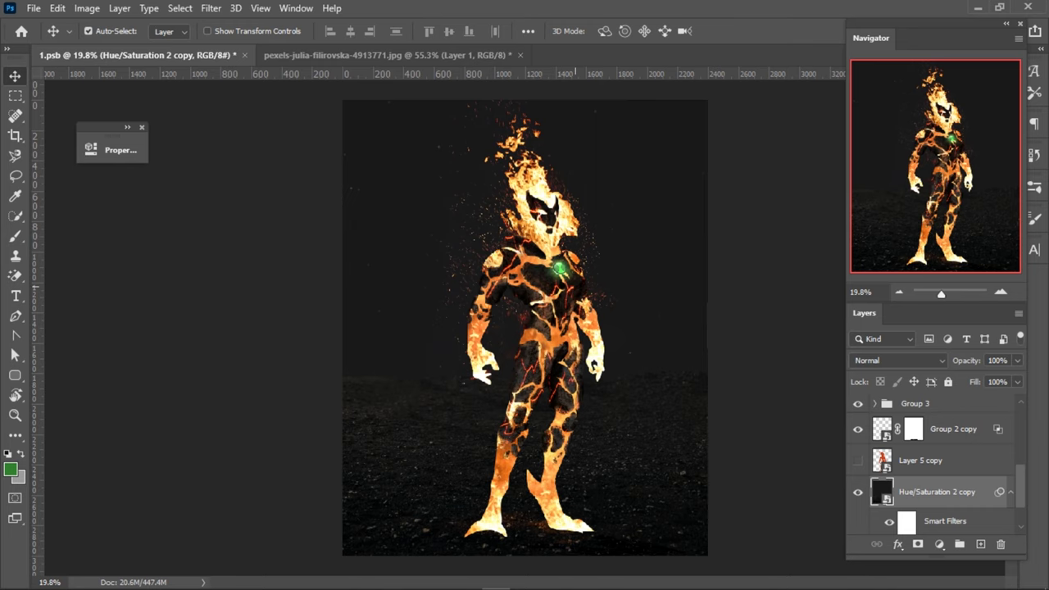
- Convert the Hue/Saturation 2 copy layer and its smart filters into a single smart object
scroll(574, 328, up, 3)
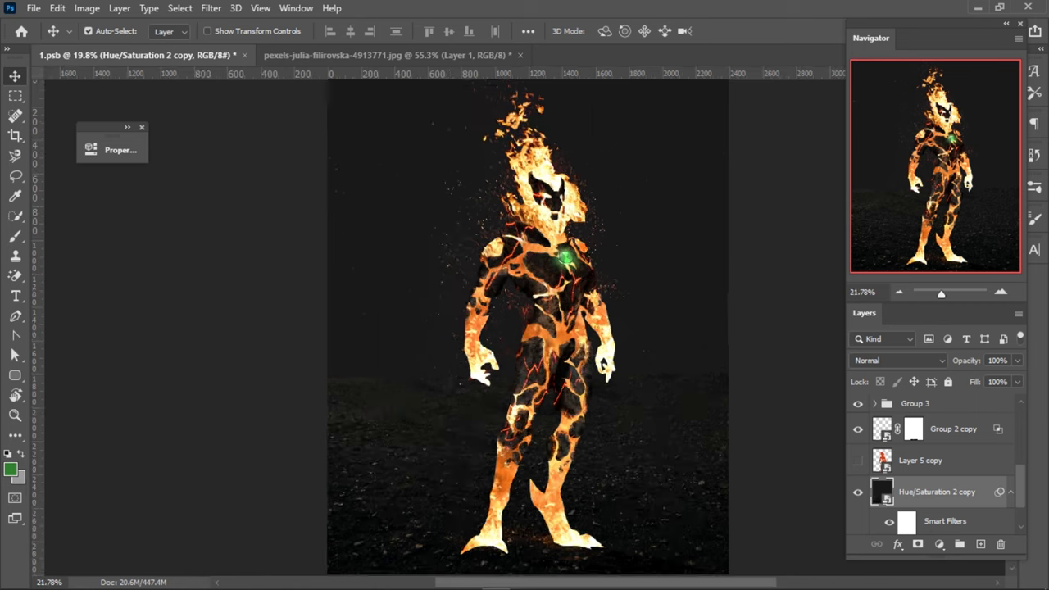
scroll(540, 327, down, 2)
scroll(540, 328, down, 2)
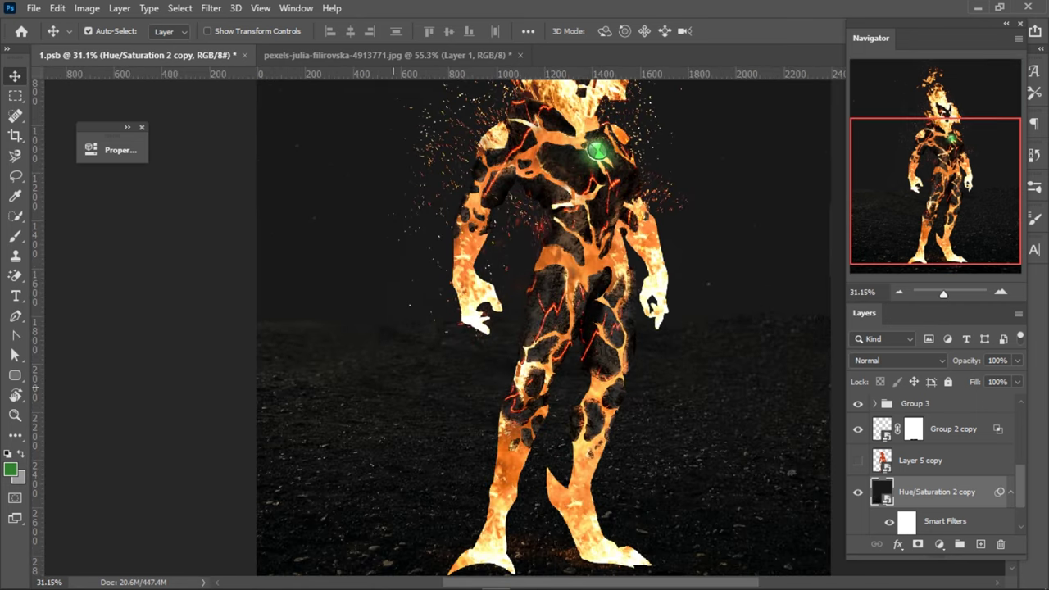
scroll(540, 328, down, 3)
right_click(955, 492)
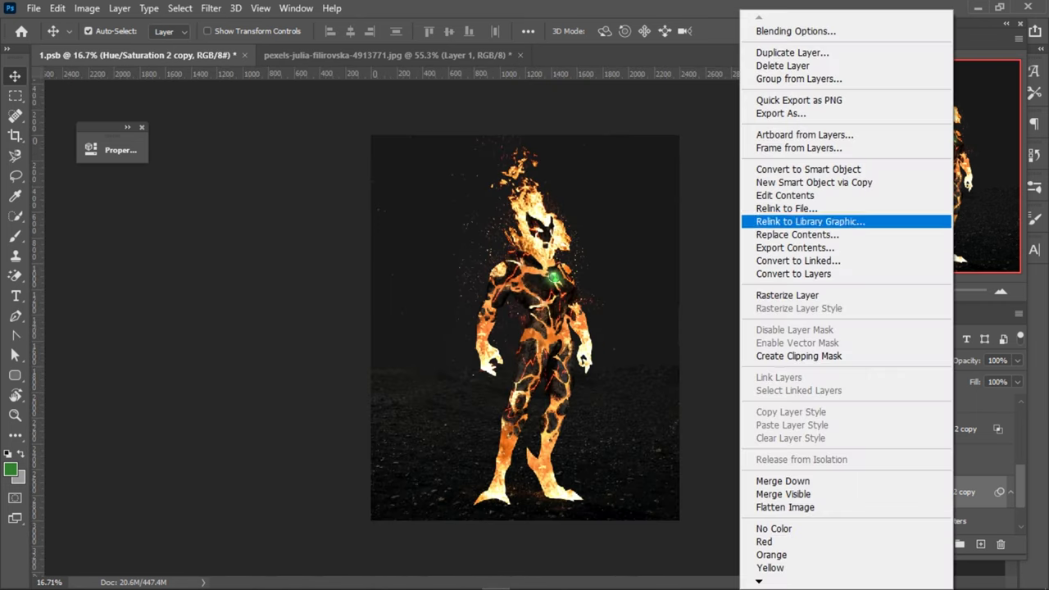
click(819, 166)
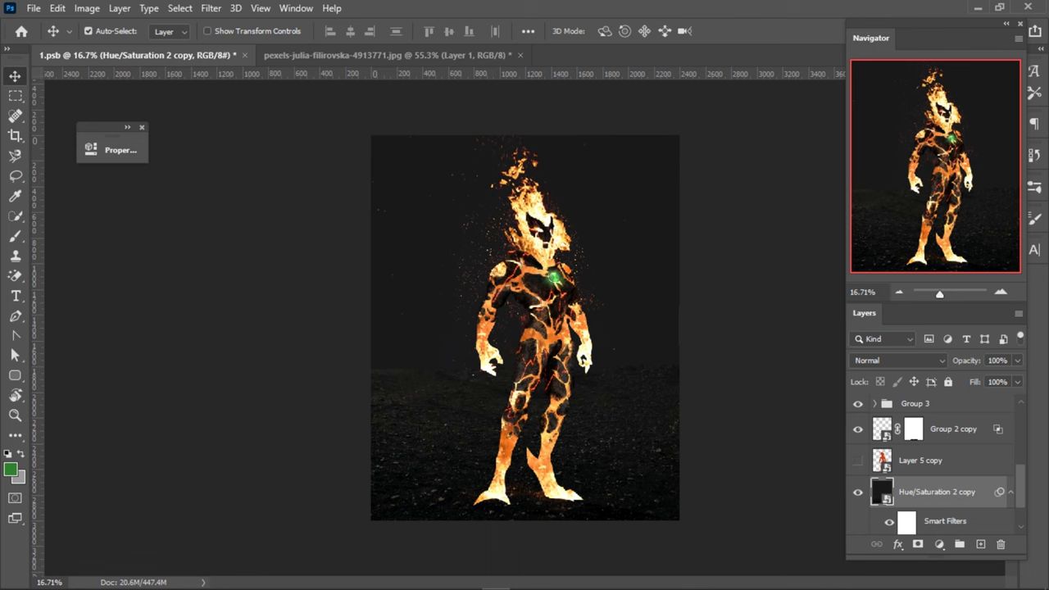
scroll(521, 322, up, 1)
scroll(522, 323, up, 1)
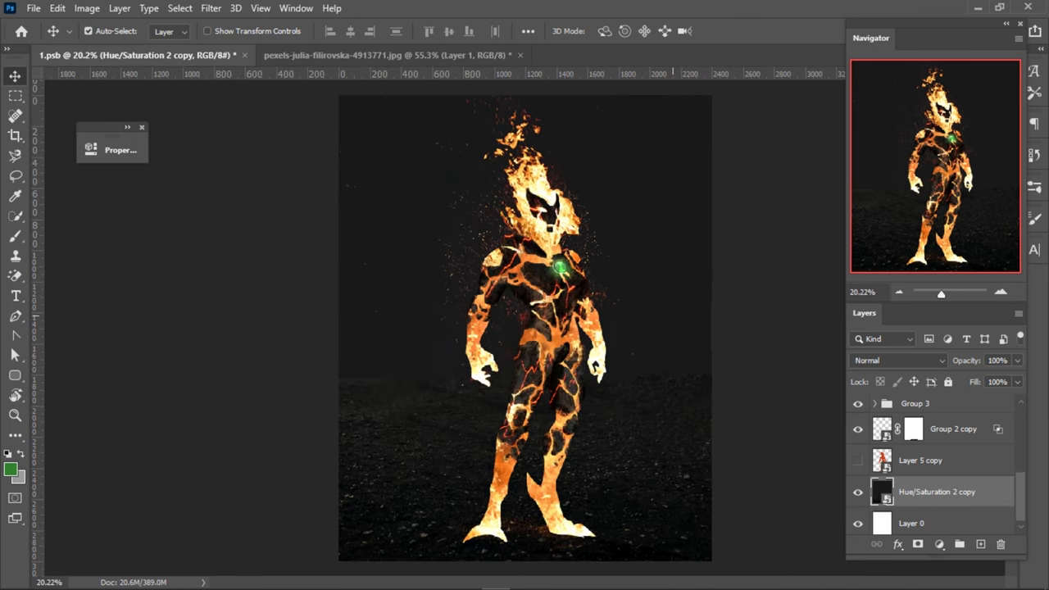
scroll(521, 323, up, 2)
scroll(524, 328, up, 2)
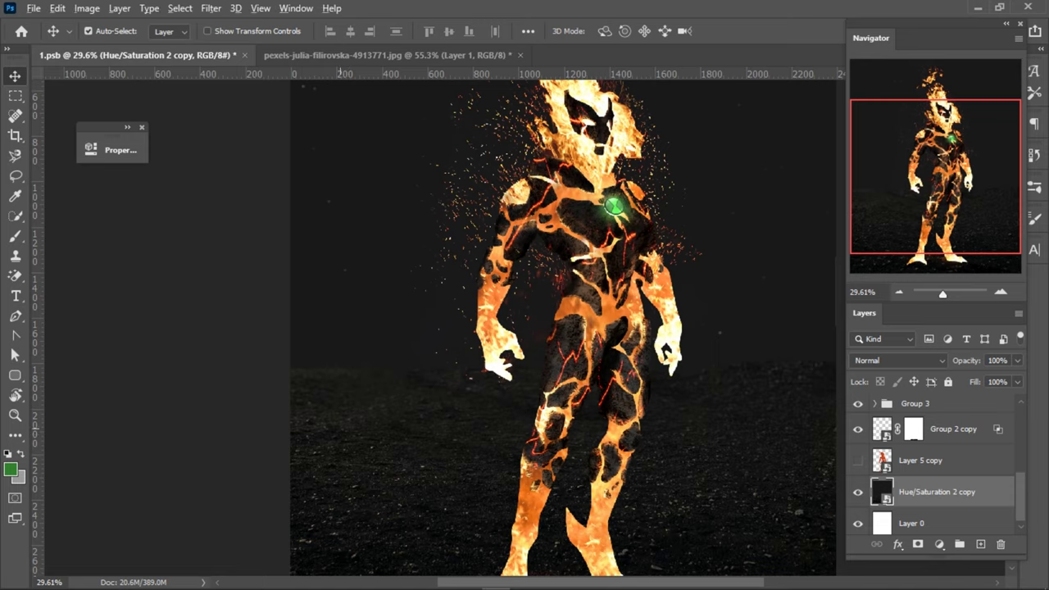
scroll(524, 328, down, 3)
scroll(525, 328, up, 2)
scroll(524, 328, down, 2)
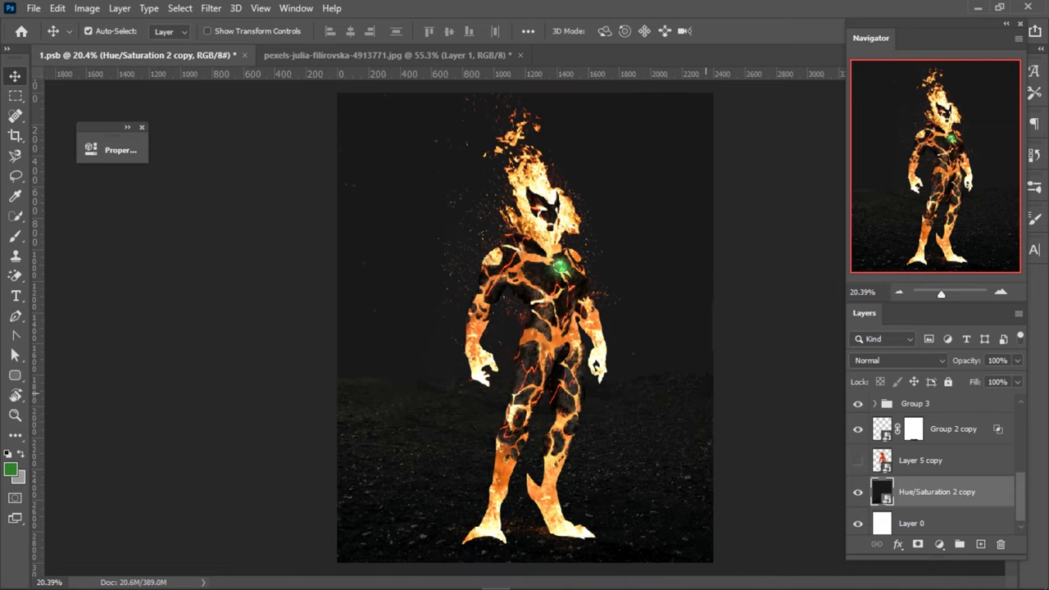
scroll(524, 327, down, 1)
scroll(524, 328, up, 1)
- Apply a 26.3-pixel Gaussian Blur and invert its filter mask to black
click(211, 9)
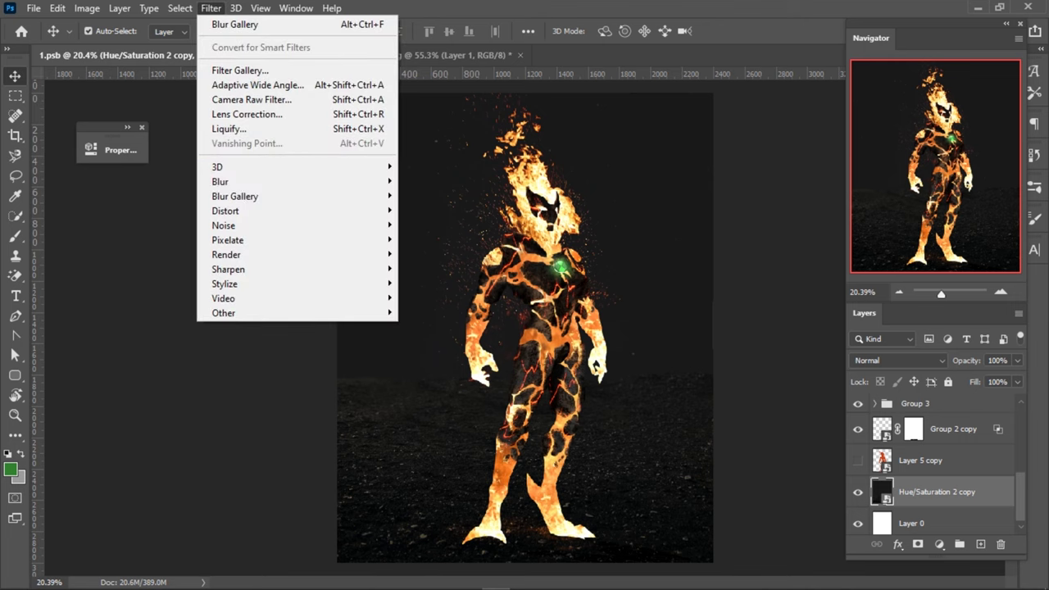
click(439, 239)
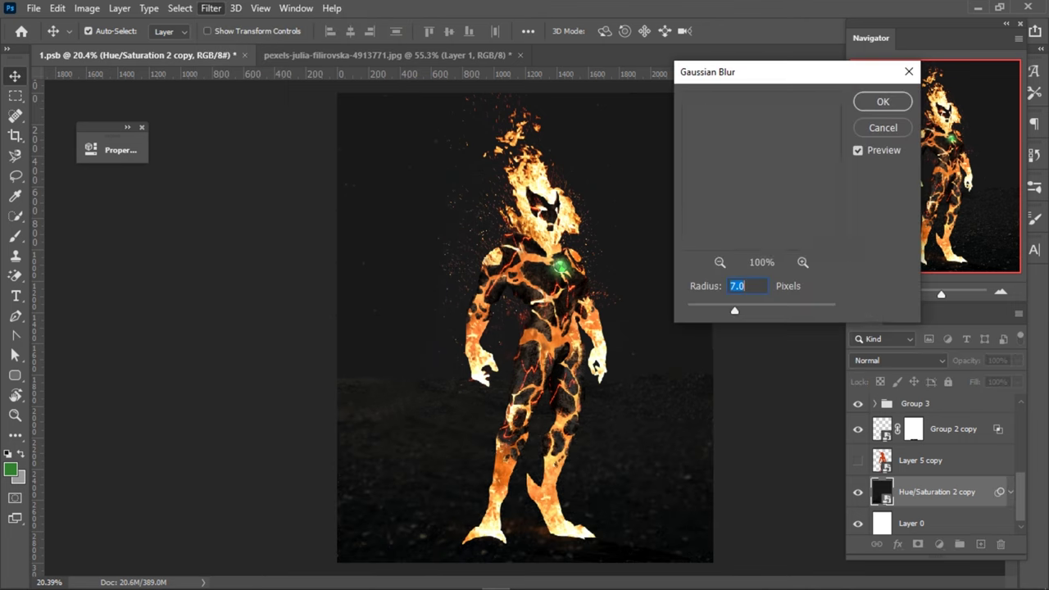
drag(734, 310, 754, 309)
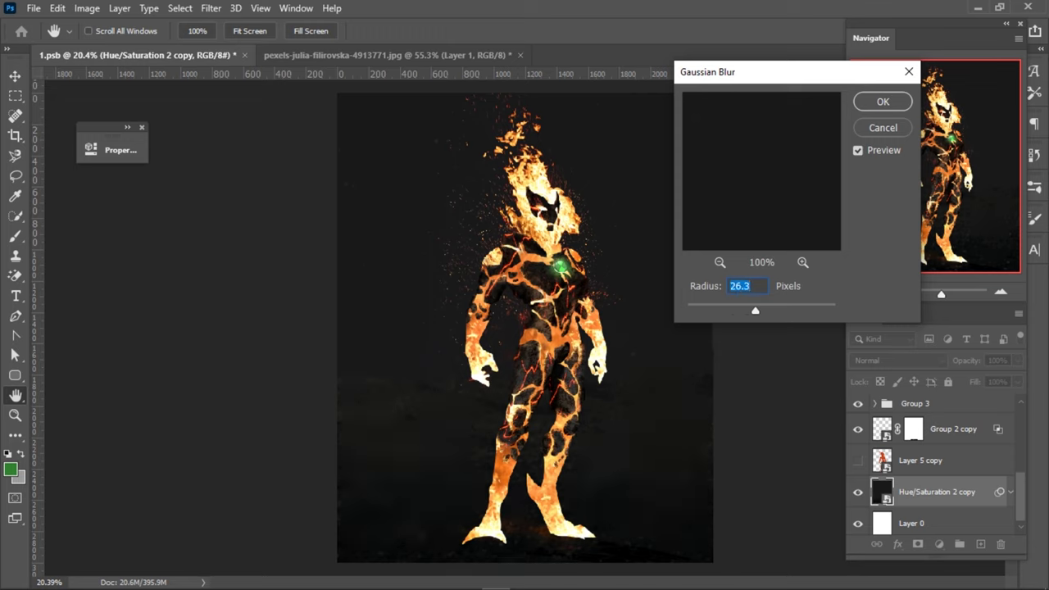
key(Return)
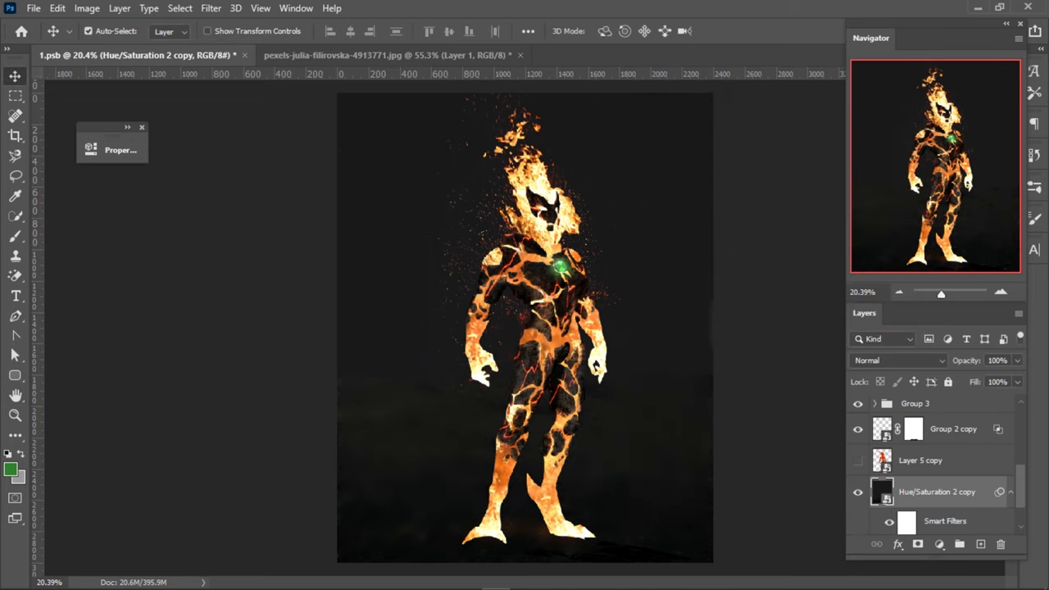
click(906, 521)
key(ctrl+i)
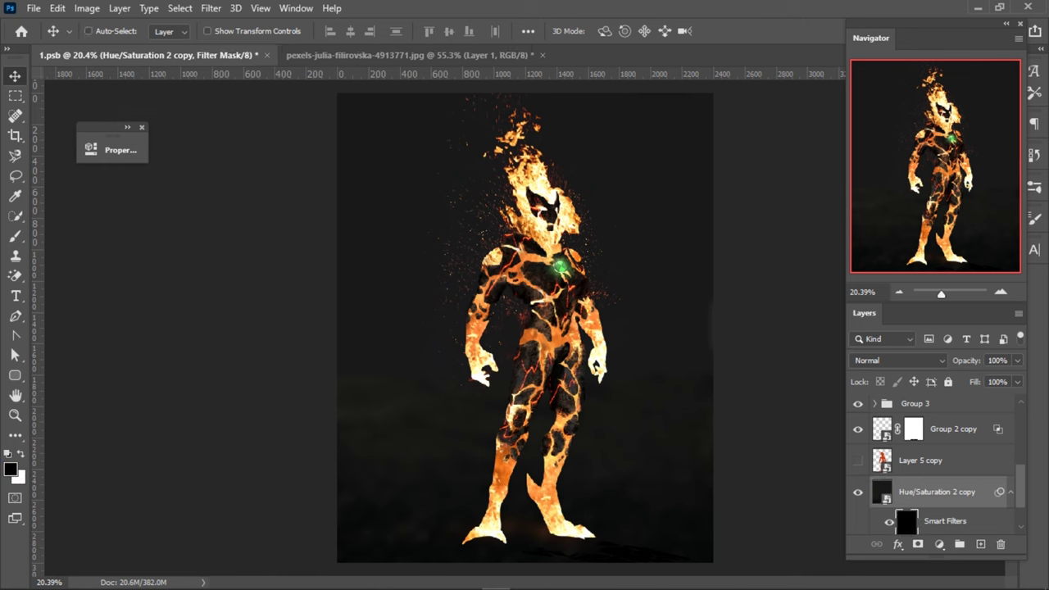
- Set up a white 308-pixel brush at 1% flow for painting the mask
key(b)
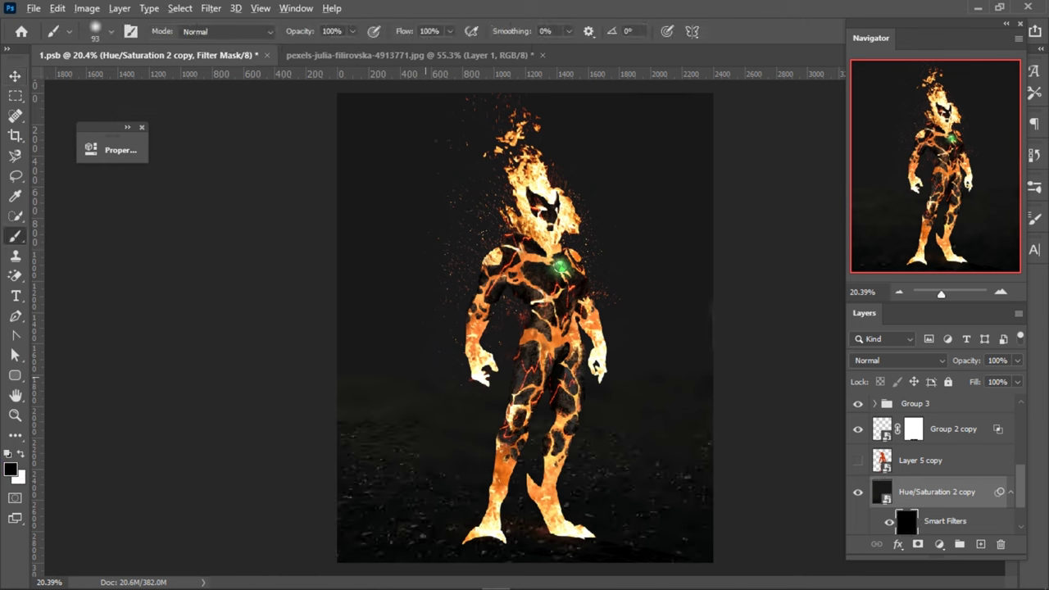
key(shift+0)
key(shift+1)
key(x)
drag(363, 368, 344, 368)
- Convert the blurred Hue/Saturation 2 copy layer into a smart object
right_click(942, 492)
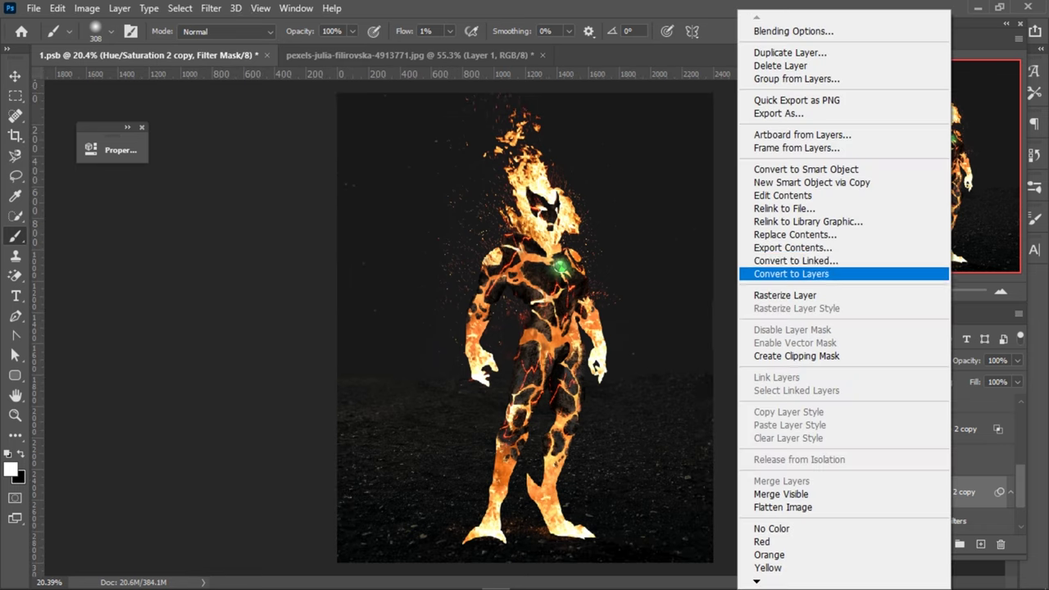
click(819, 167)
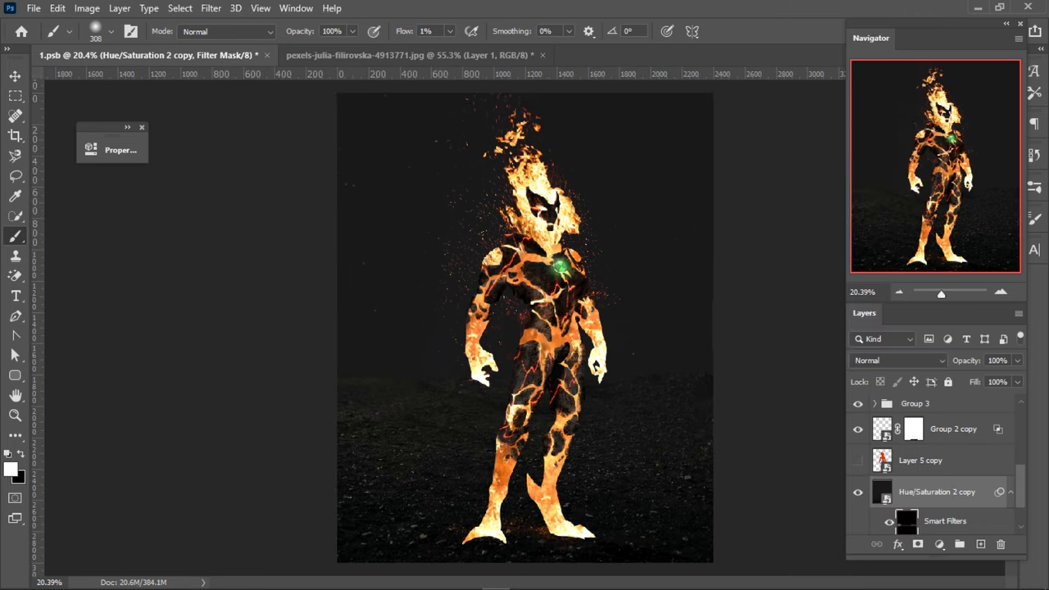
key(v)
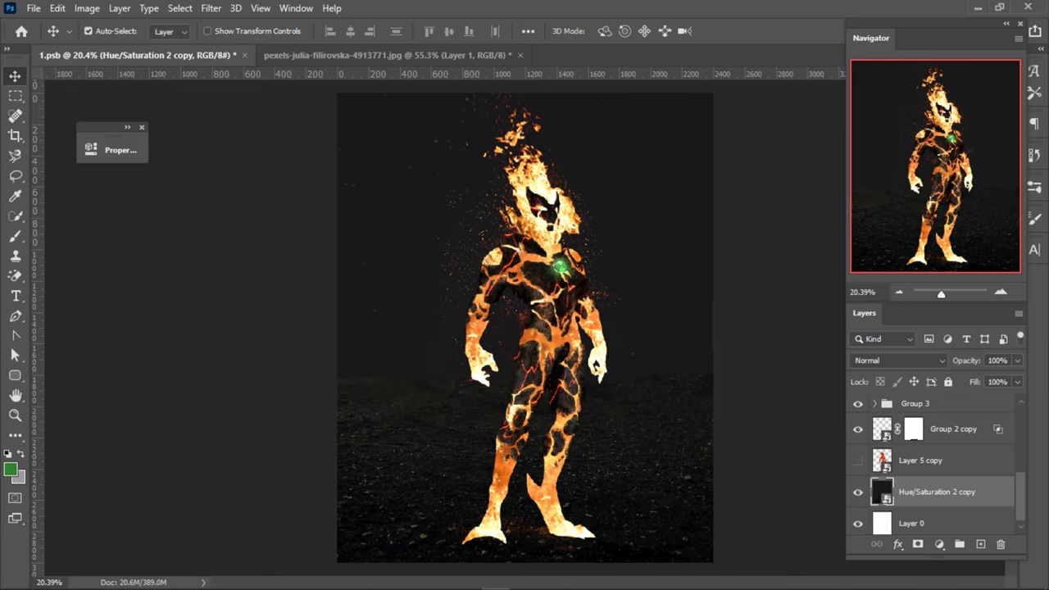
- Add a new Screen-mode layer with orange as the brush colour
click(980, 544)
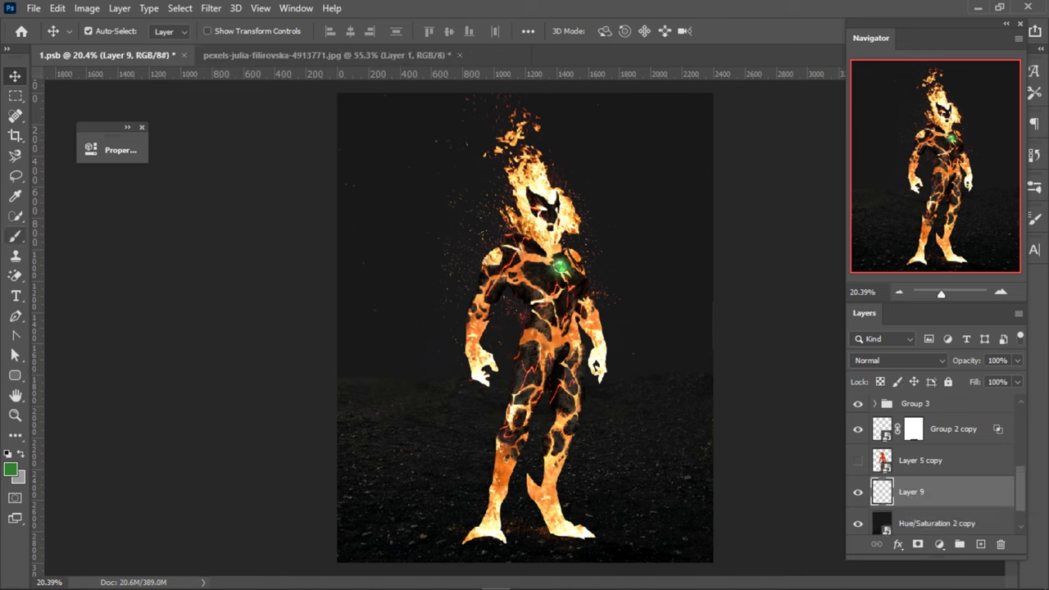
click(16, 236)
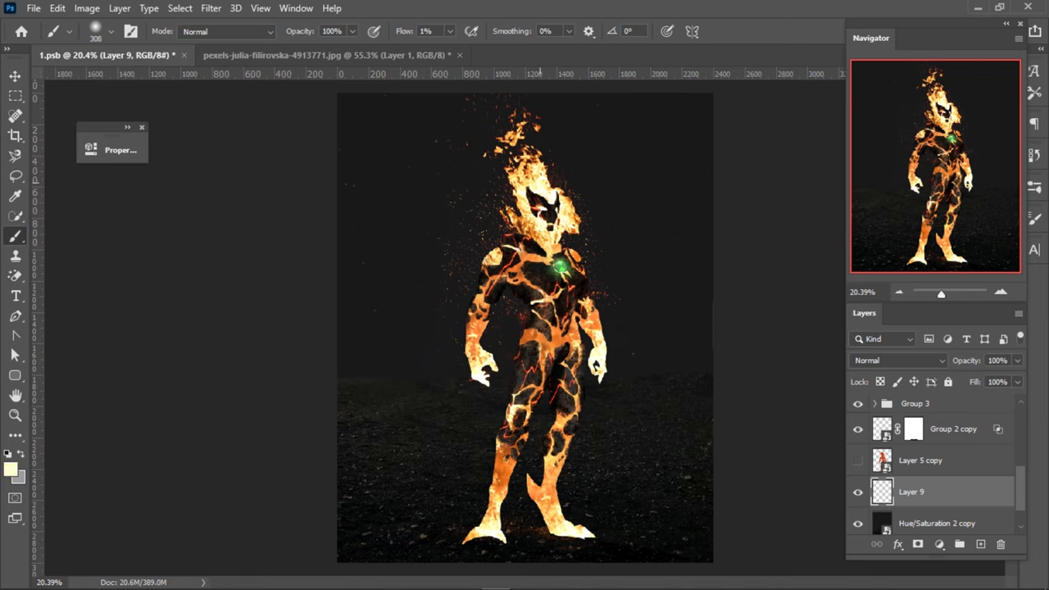
alt+click(566, 327)
click(899, 360)
key(Escape)
right_click(536, 130)
key(Escape)
- Paint orange glow along the ground under the feet with a 641–1112 px soft brush
drag(533, 499, 574, 500)
mouse_move(471, 541)
mouse_down()
mouse_move(549, 541)
mouse_move(532, 541)
mouse_up()
drag(587, 479, 631, 480)
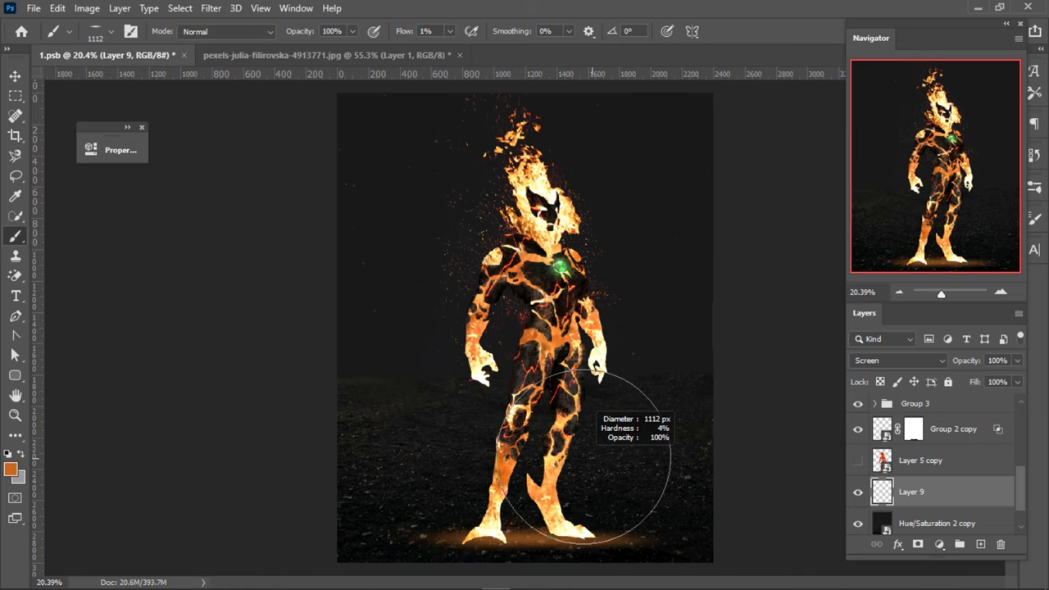
mouse_move(548, 547)
mouse_down()
mouse_move(485, 548)
mouse_move(655, 547)
mouse_up()
drag(447, 547, 472, 548)
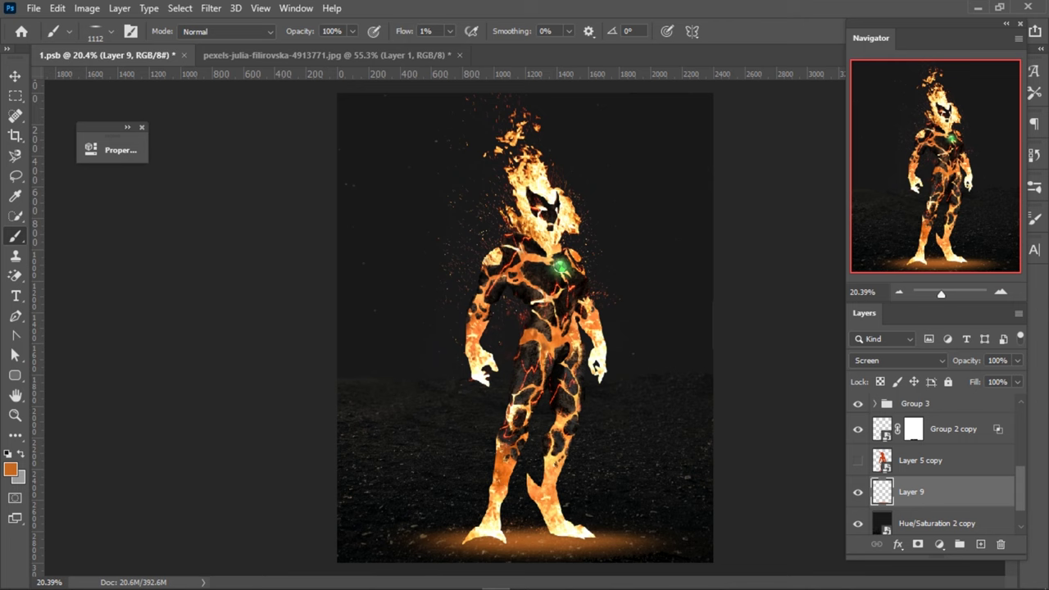
key(v)
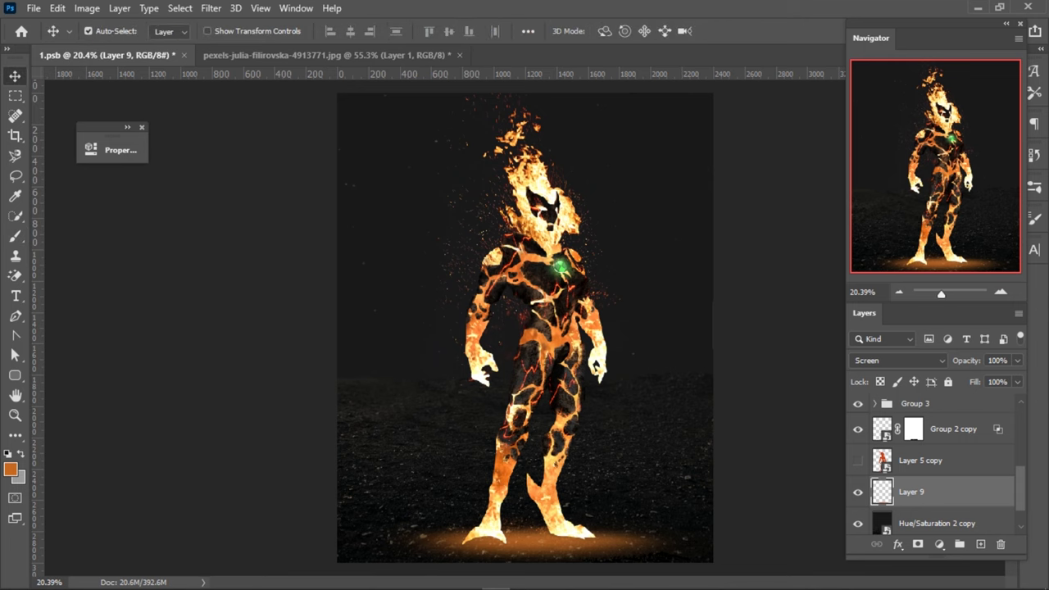
- Split Layer 9's Blend If Underlying Layer black point to 0/55
double_click(958, 492)
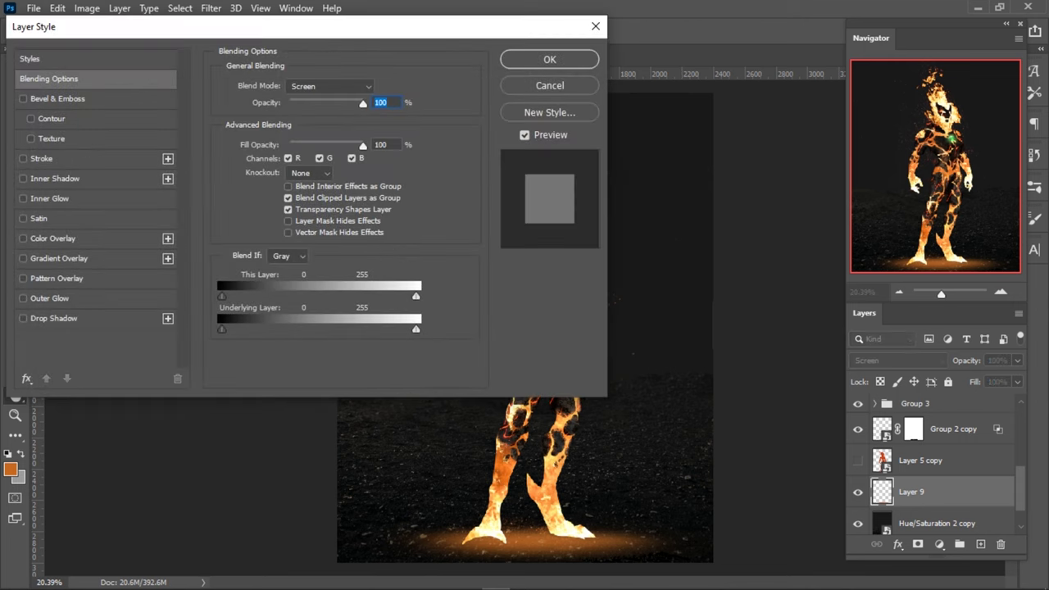
drag(328, 27, 149, 24)
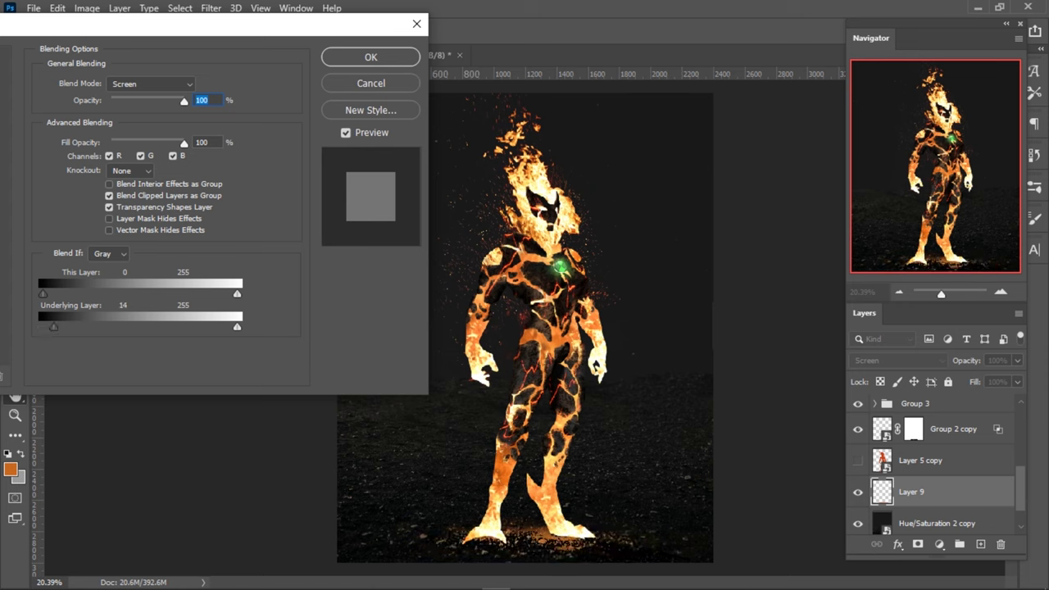
drag(43, 326, 85, 326)
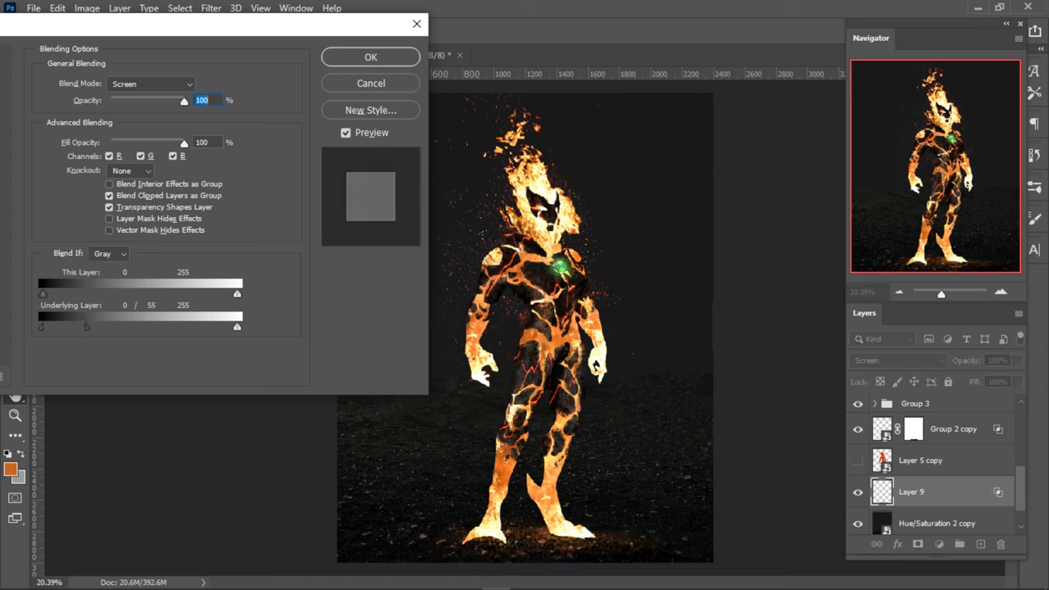
click(371, 56)
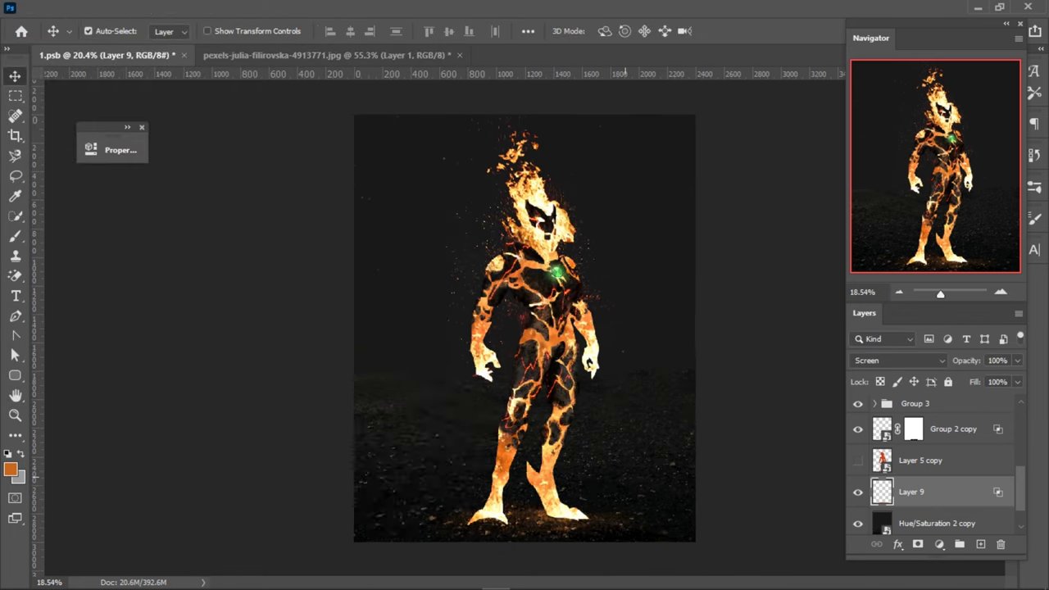
- Set Layer 9 opacity to 87% and reselect the Hue/Saturation 2 copy layer
key(8)
key(7)
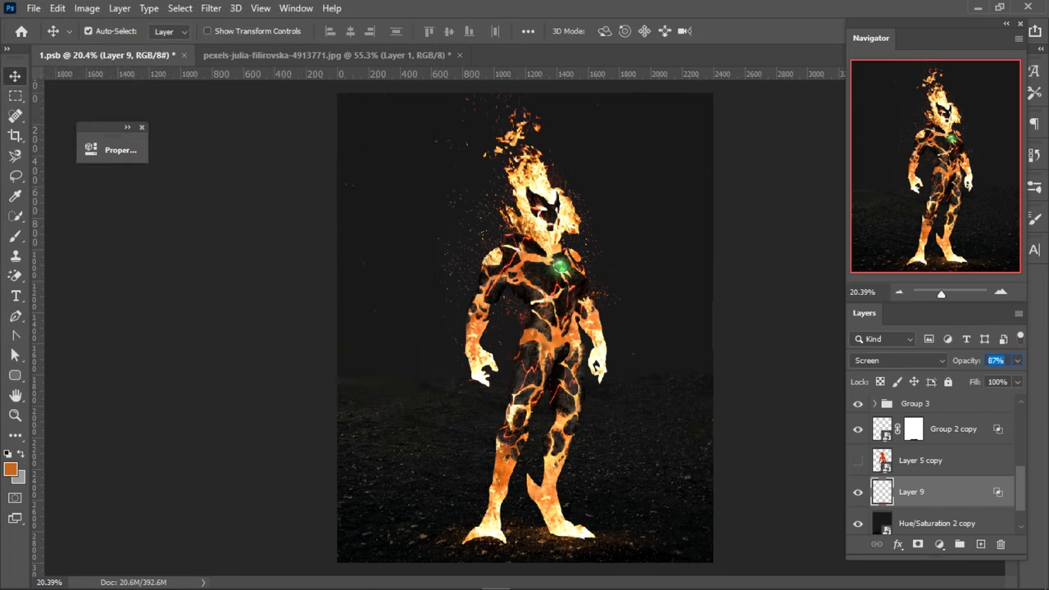
key(Return)
scroll(934, 475, down, 1)
click(934, 492)
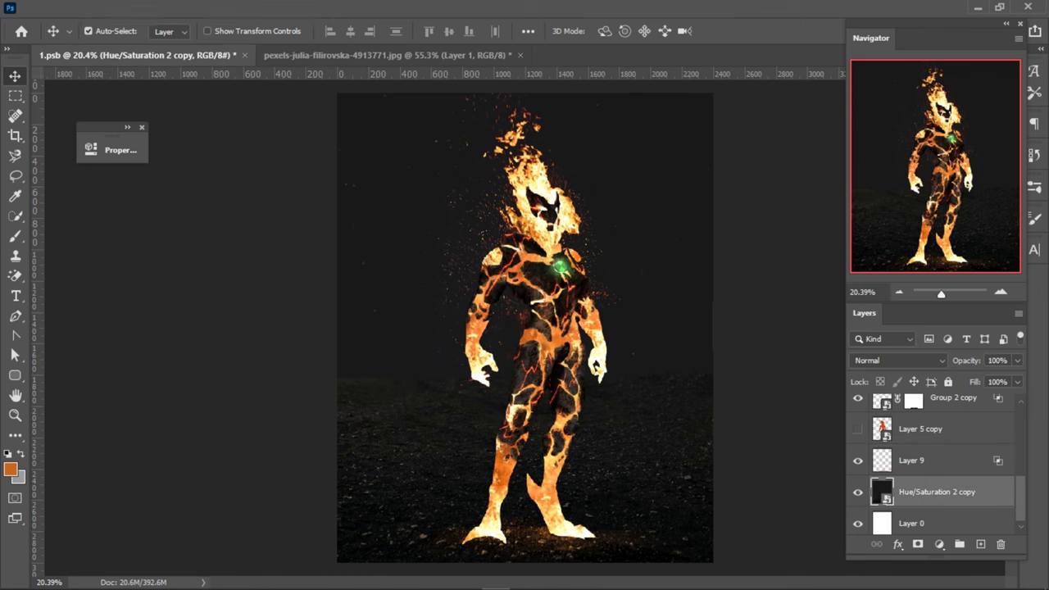
- Switch to the File Explorer window showing the Heat Blast folder on Theater (G:)
key(alt+Tab)
key(alt+Tab)
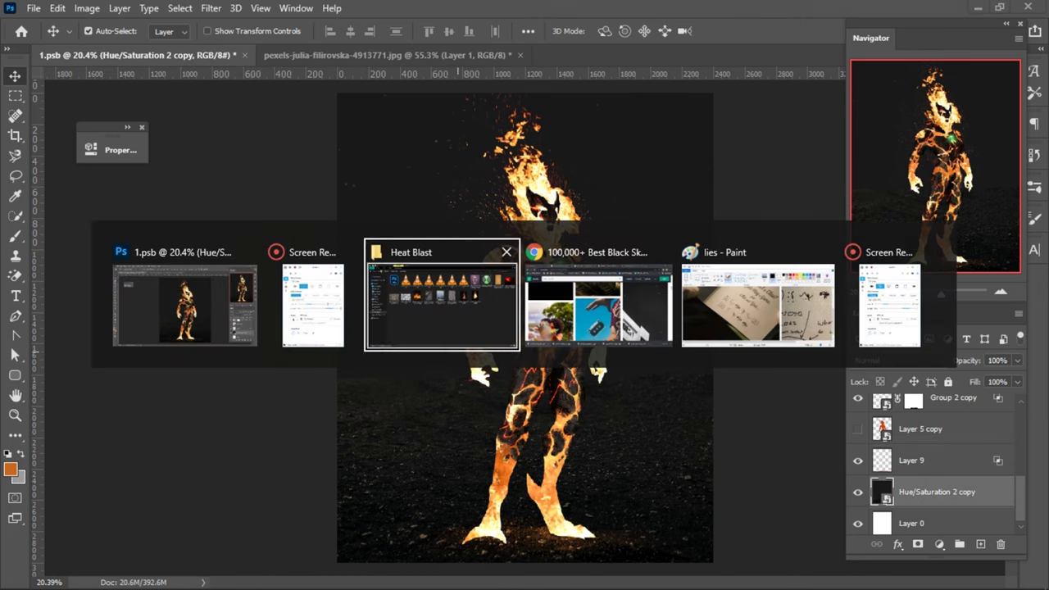
key(alt+Tab)
key(alt+Tab)
key(alt+Tab)
key(alt+Tab)
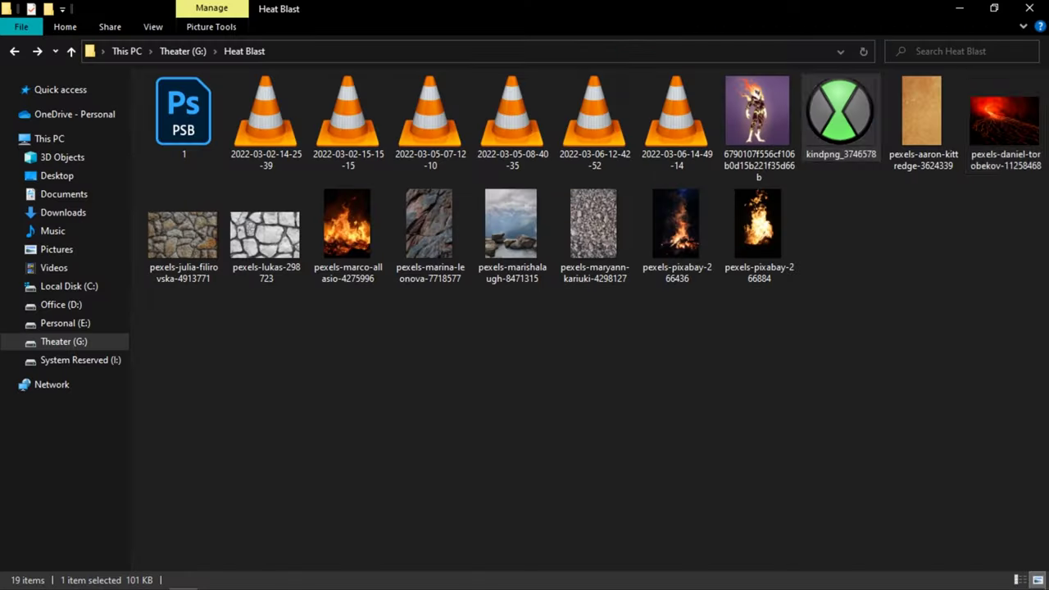
key(alt+Tab)
key(alt+Tab)
key(alt+Tab)
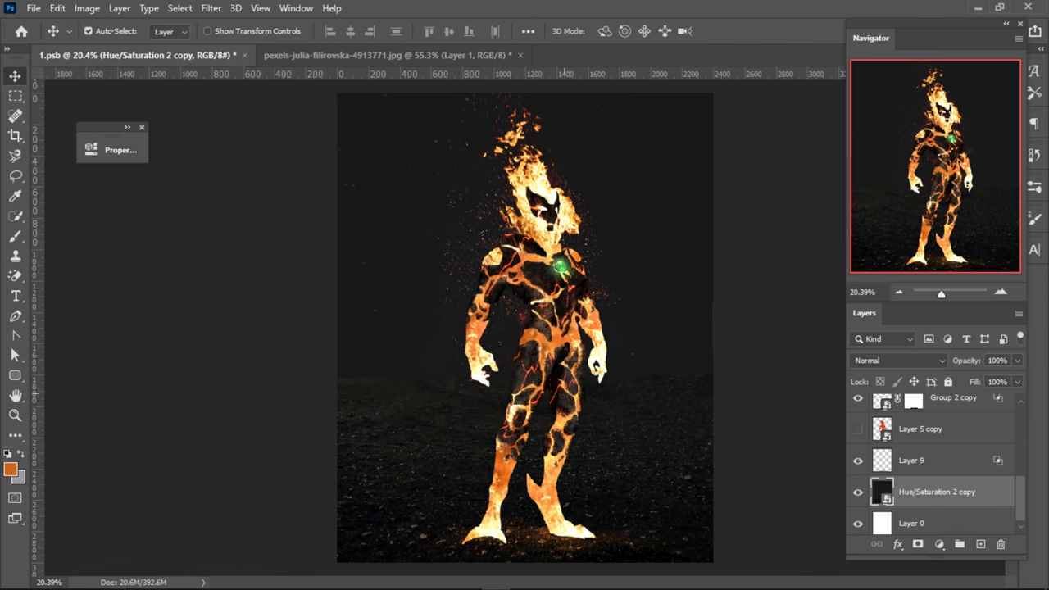
- Place the lava photo at the canvas bottom in Screen blend mode
drag(594, 293, 597, 401)
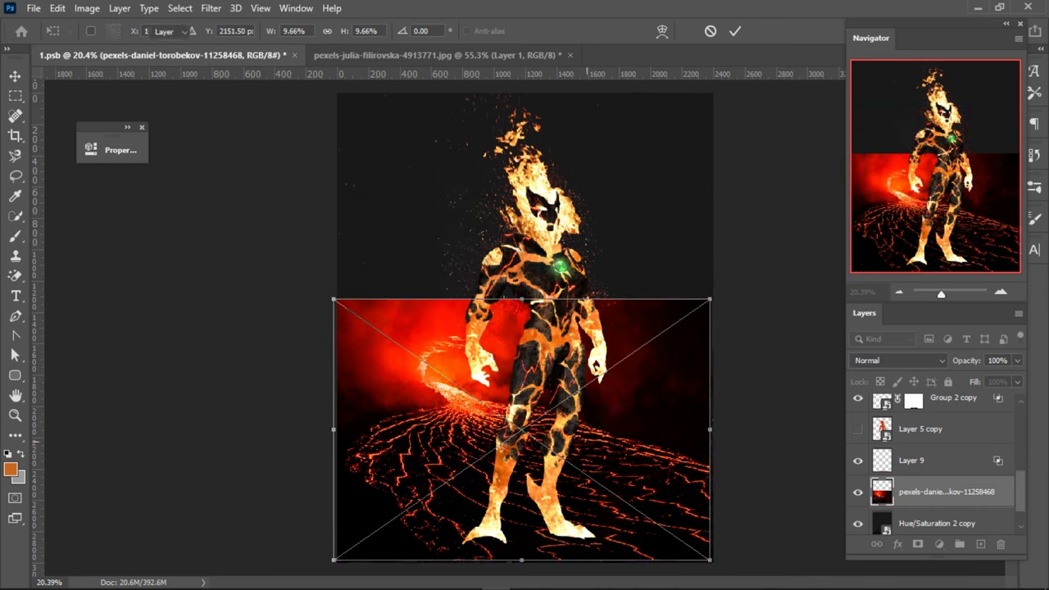
key(Return)
click(899, 360)
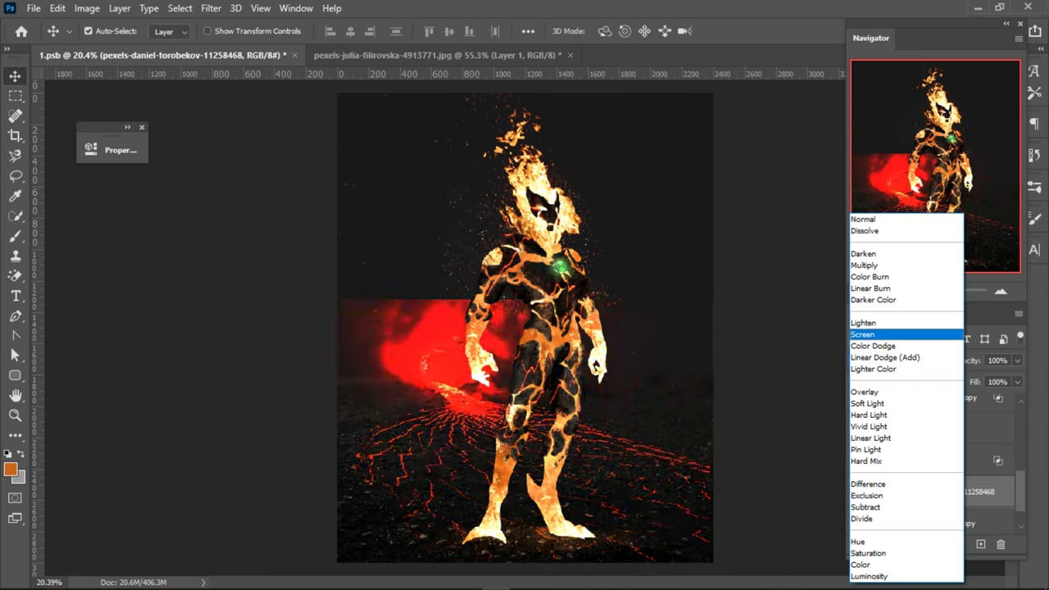
key(Down)
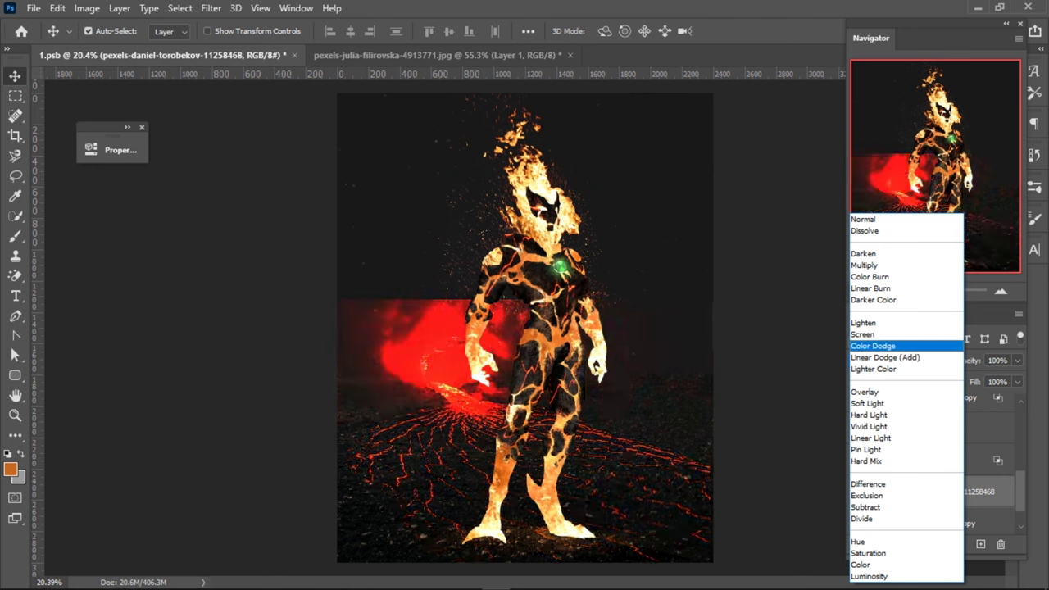
key(Up)
key(Return)
- Hide the lava behind a black mask and paint back faint cracks around the feet
alt+click(917, 544)
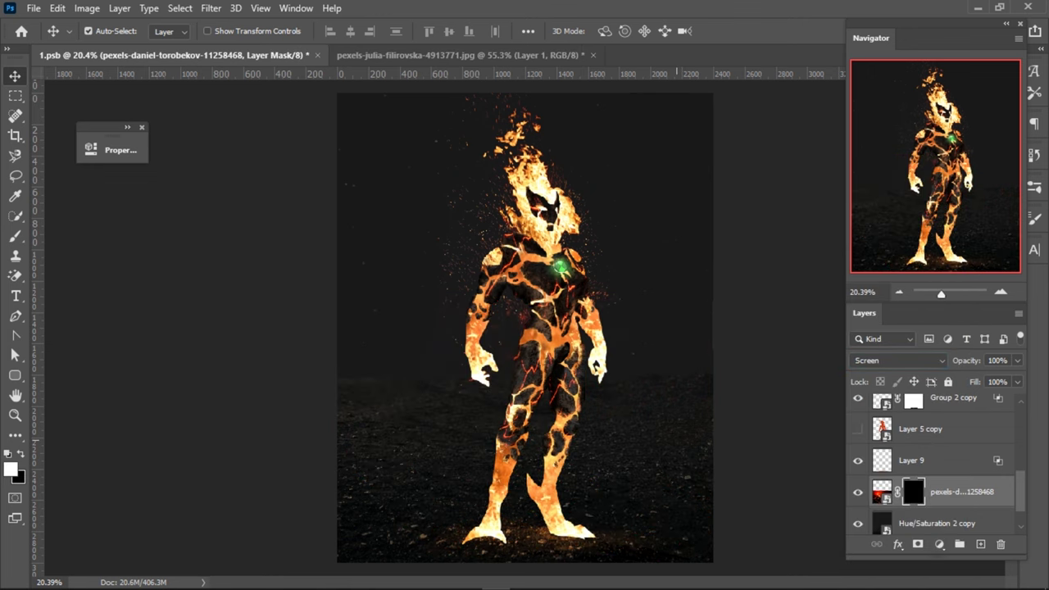
key(b)
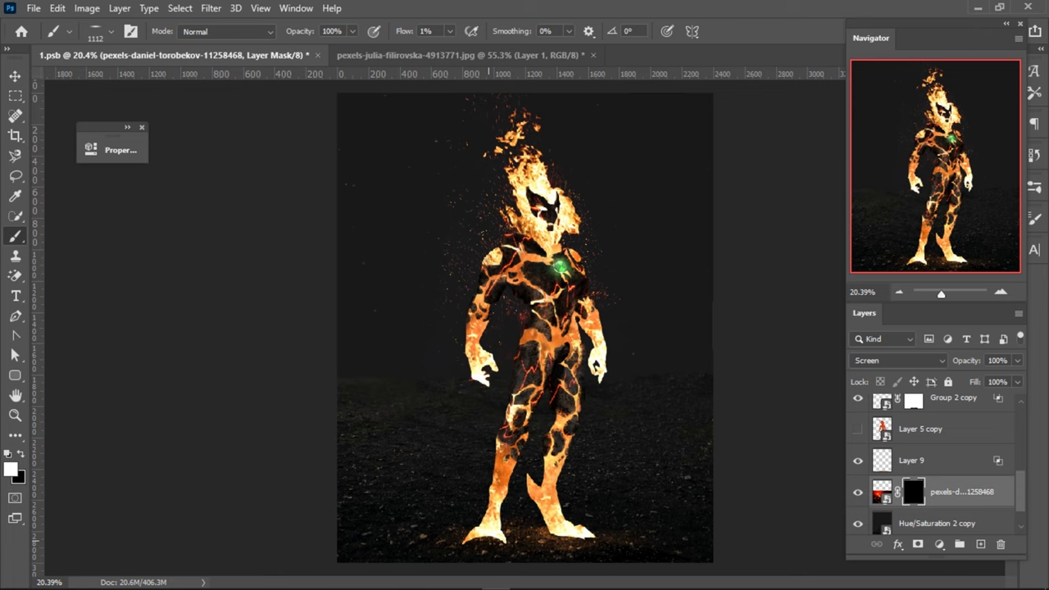
drag(529, 549, 660, 541)
drag(541, 555, 671, 533)
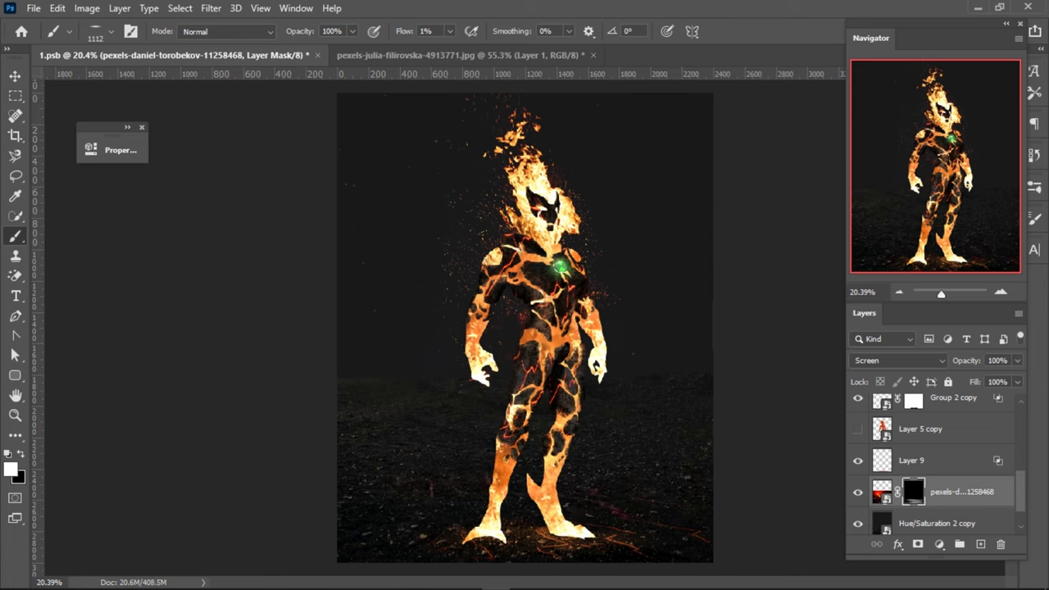
- Reveal brighter lava streaks across the lower ground at 64% flow, brush about 537 px
key(shift+6)
key(shift+4)
drag(689, 509, 490, 556)
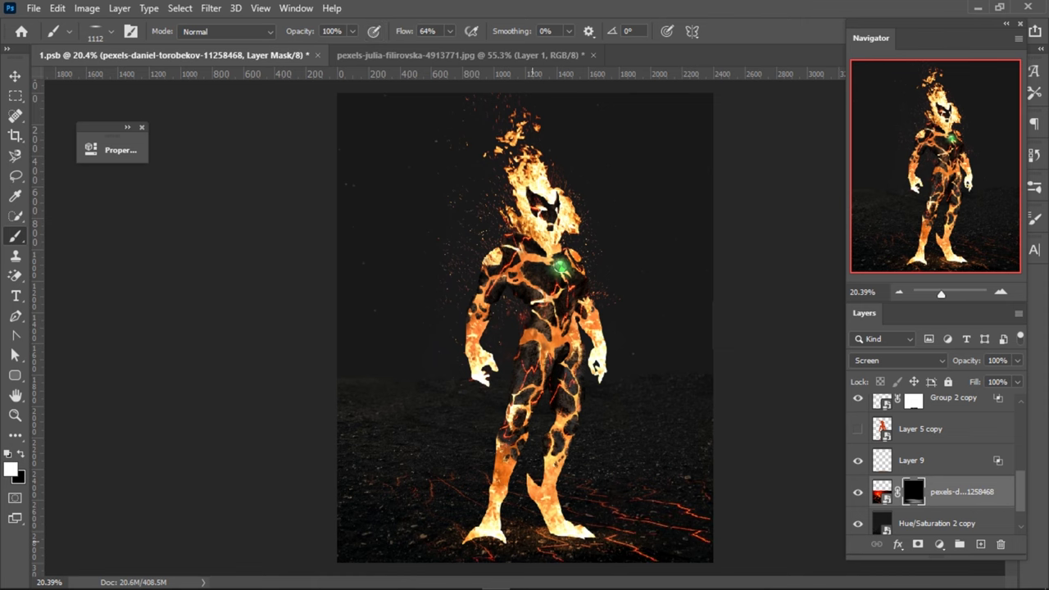
scroll(525, 327, down, 1)
drag(726, 508, 580, 508)
scroll(584, 435, up, 1)
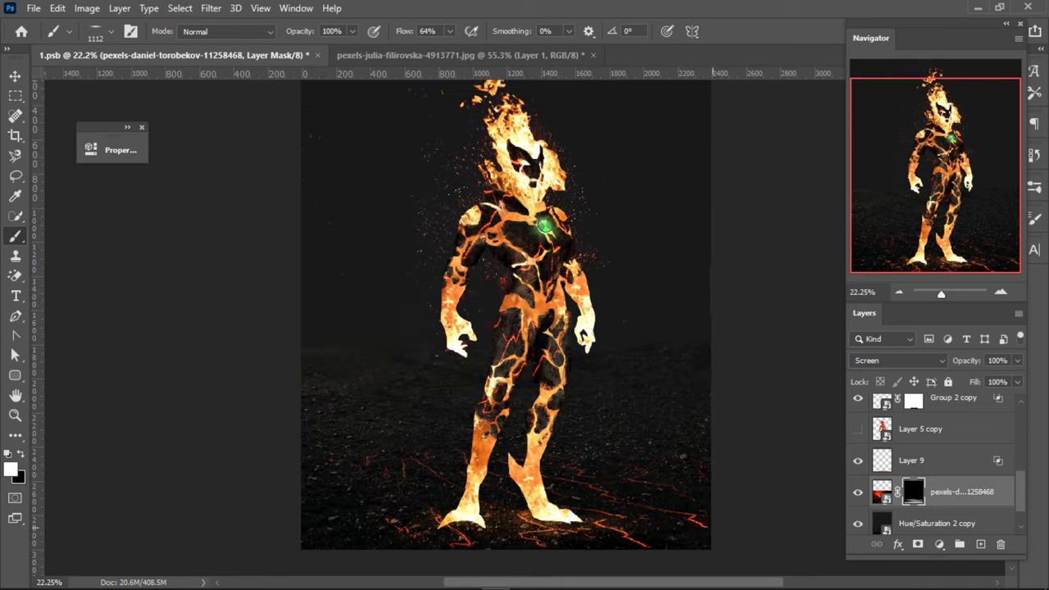
drag(650, 524, 409, 529)
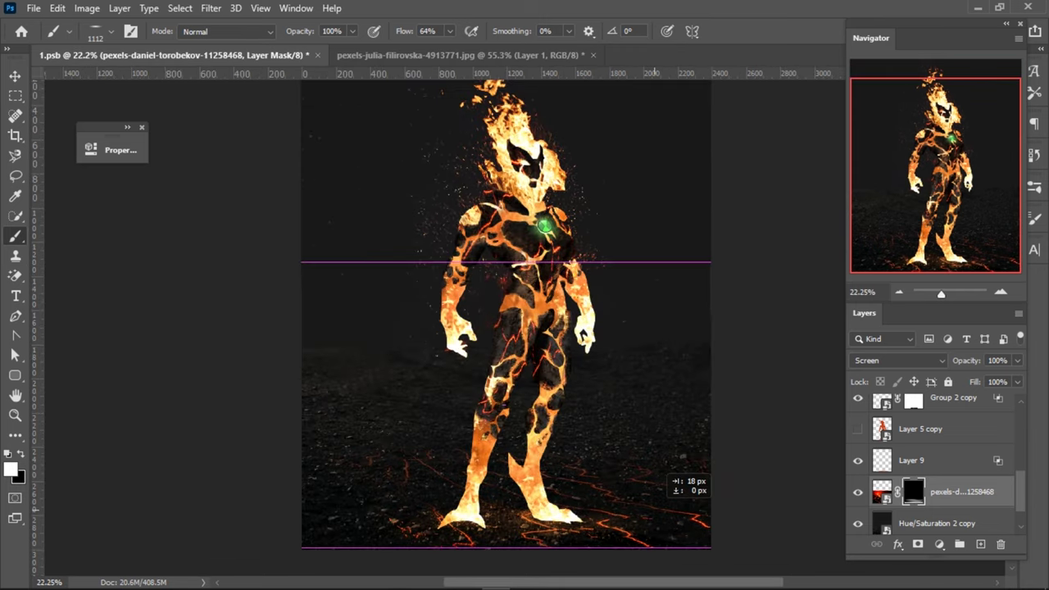
key(x)
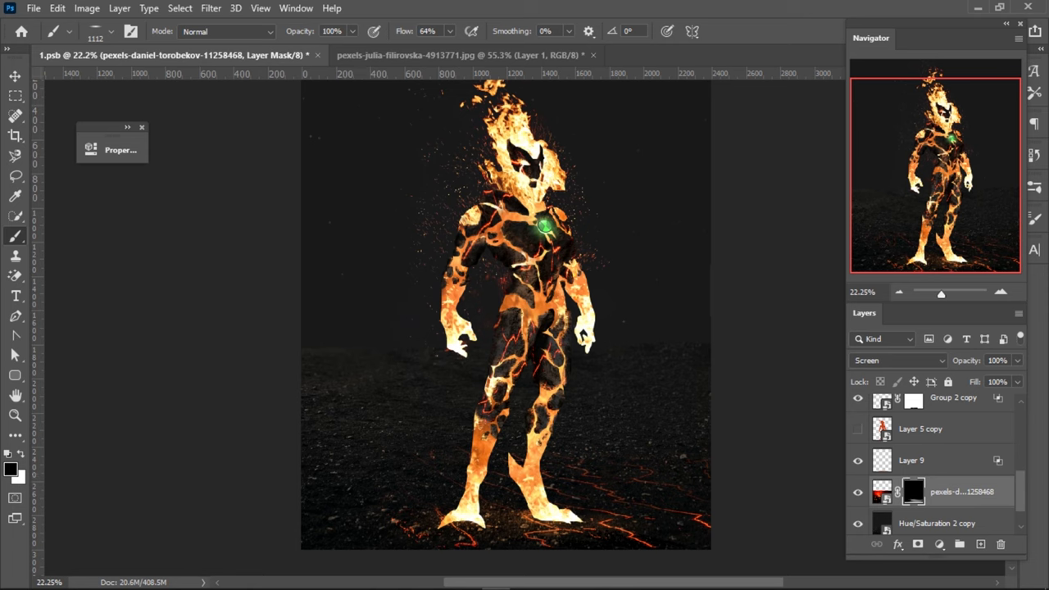
drag(650, 385, 623, 386)
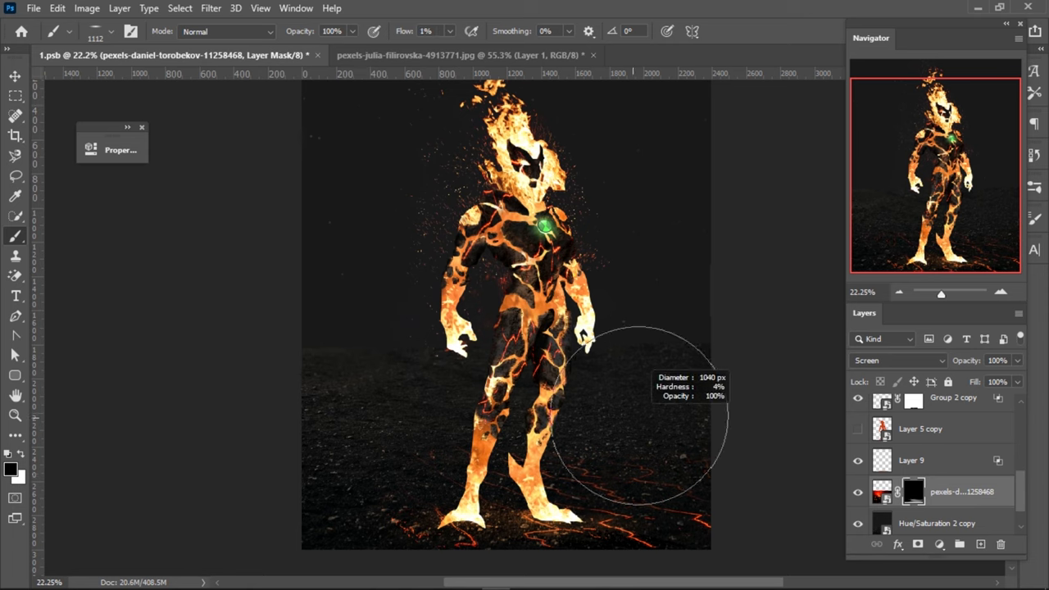
key(x)
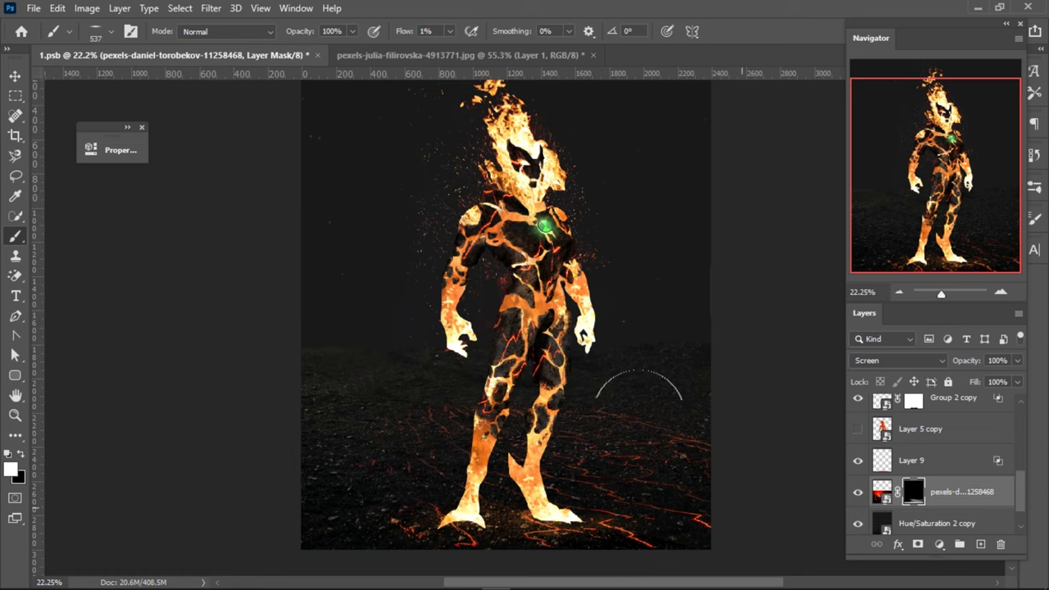
scroll(639, 386, down, 3)
scroll(639, 386, up, 2)
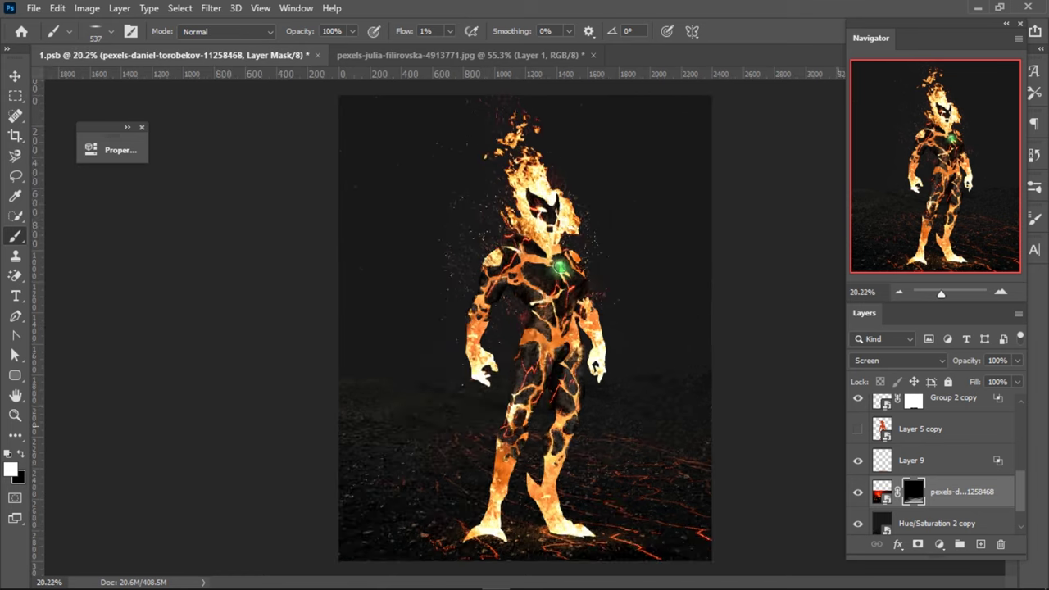
- Try lava layer opacities of 63%, 73% and 42%, settling on 54%
click(995, 361)
text(63)
key(Return)
text(73)
click(881, 489)
text(42)
key(Return)
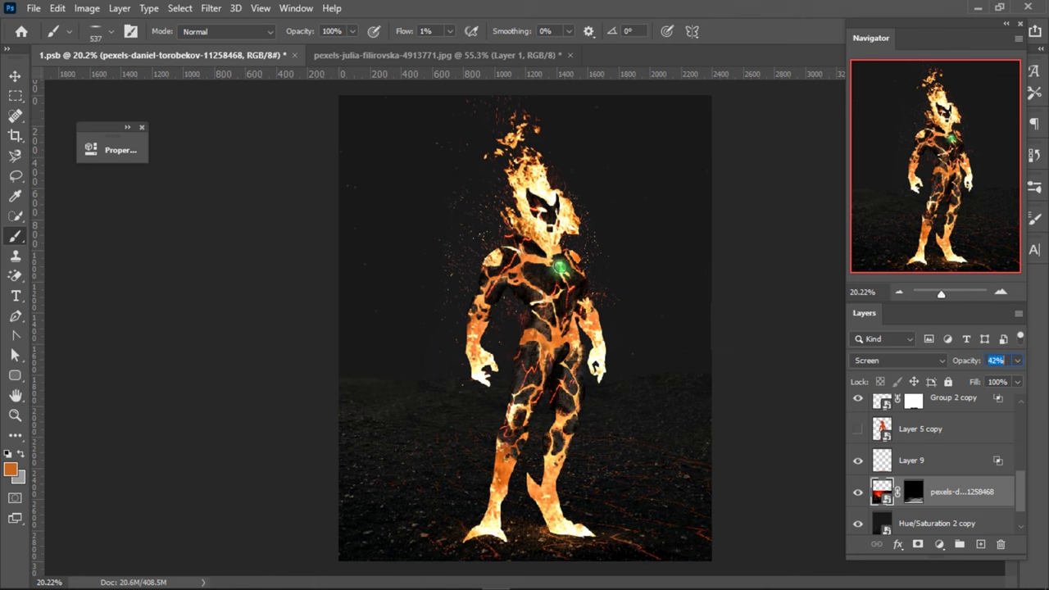
text(54)
scroll(525, 328, down, 1)
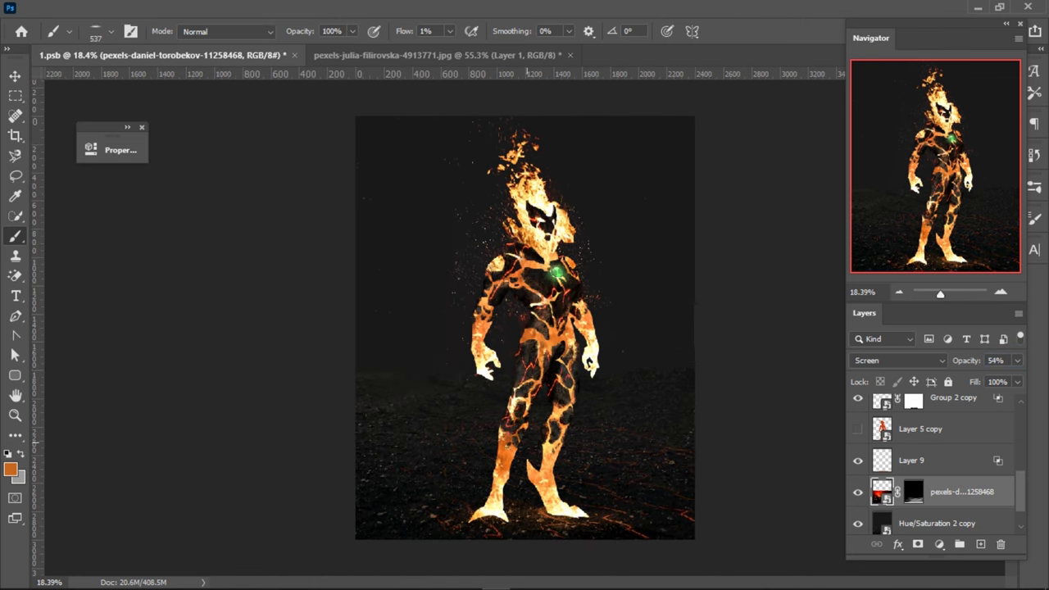
- Refine the lava mask with a 1190 px brush, hiding and revealing areas
drag(550, 445, 573, 445)
click(913, 492)
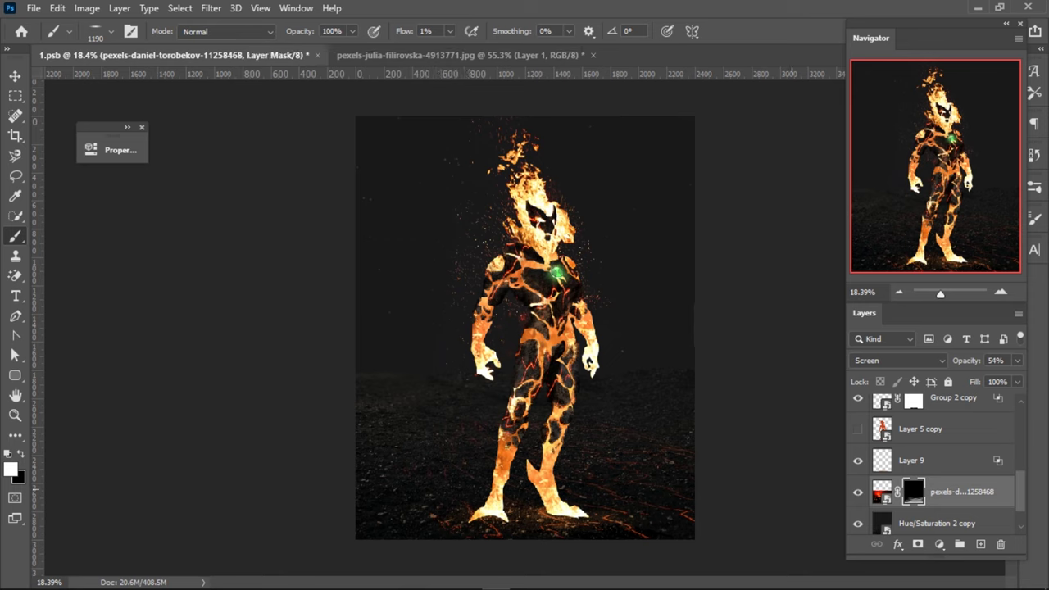
key(x)
scroll(525, 328, up, 1)
key(x)
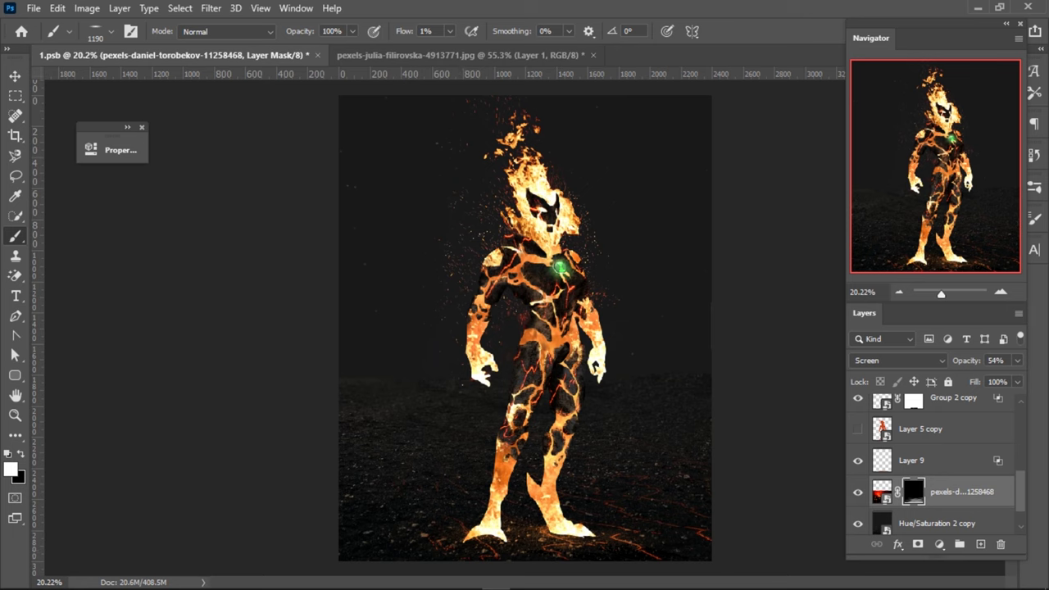
- Sample orange from the figure's feet, then return to the lava mask with black
key(alt+bracketleft)
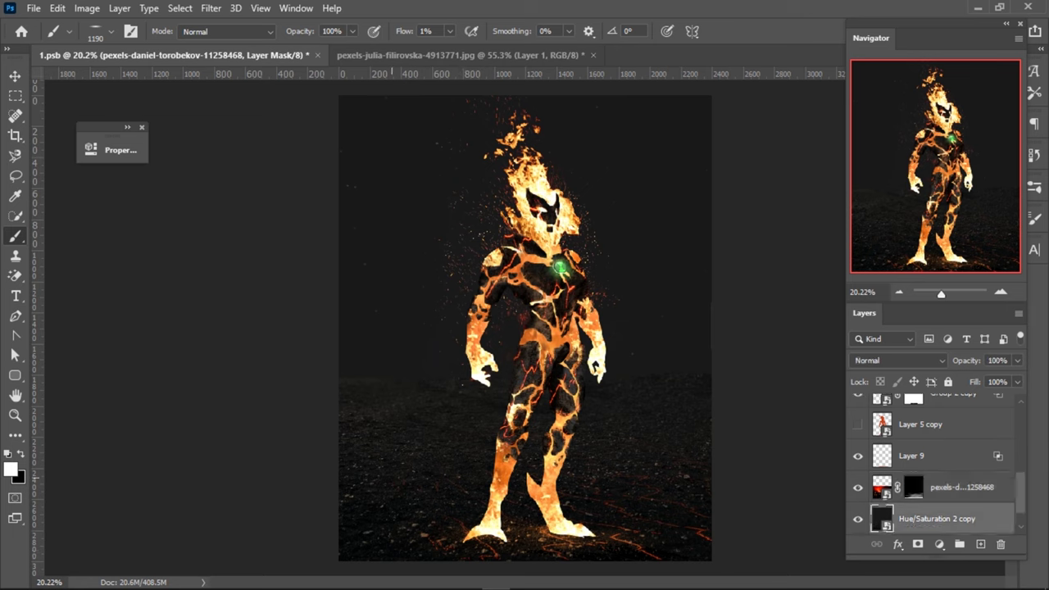
alt+click(532, 529)
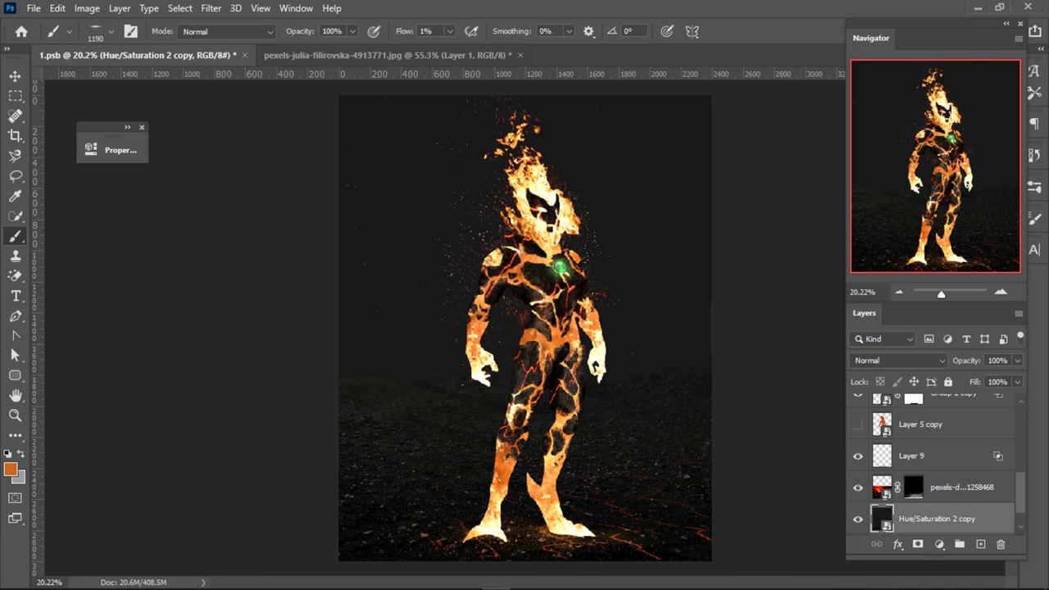
scroll(525, 328, down, 3)
scroll(524, 327, up, 3)
key(alt+bracketright)
key(x)
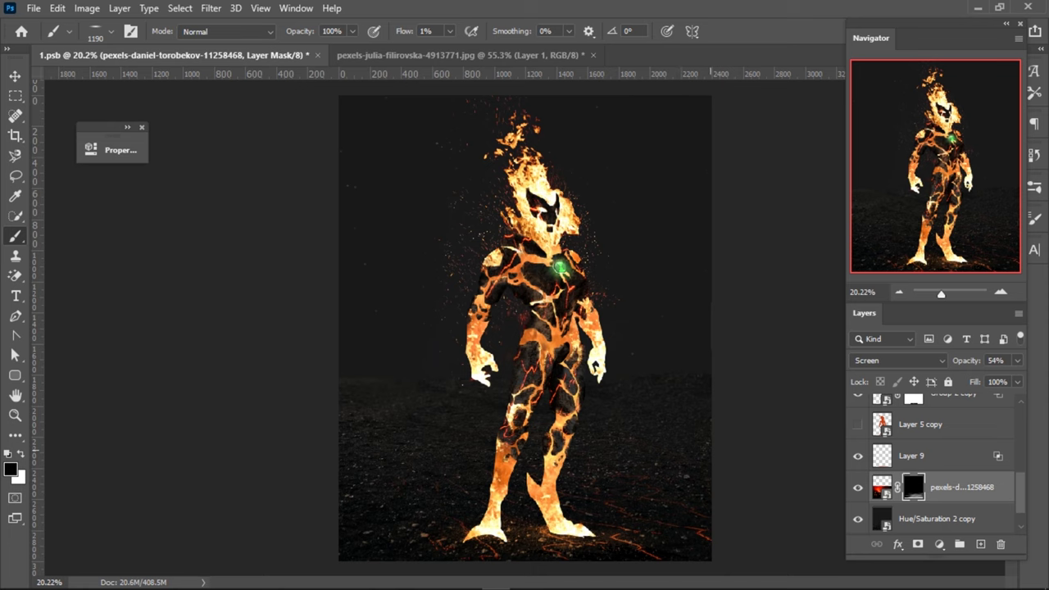
scroll(534, 330, down, 1)
- Duplicate Layer 9 and then delete the copy
key(alt+bracketright)
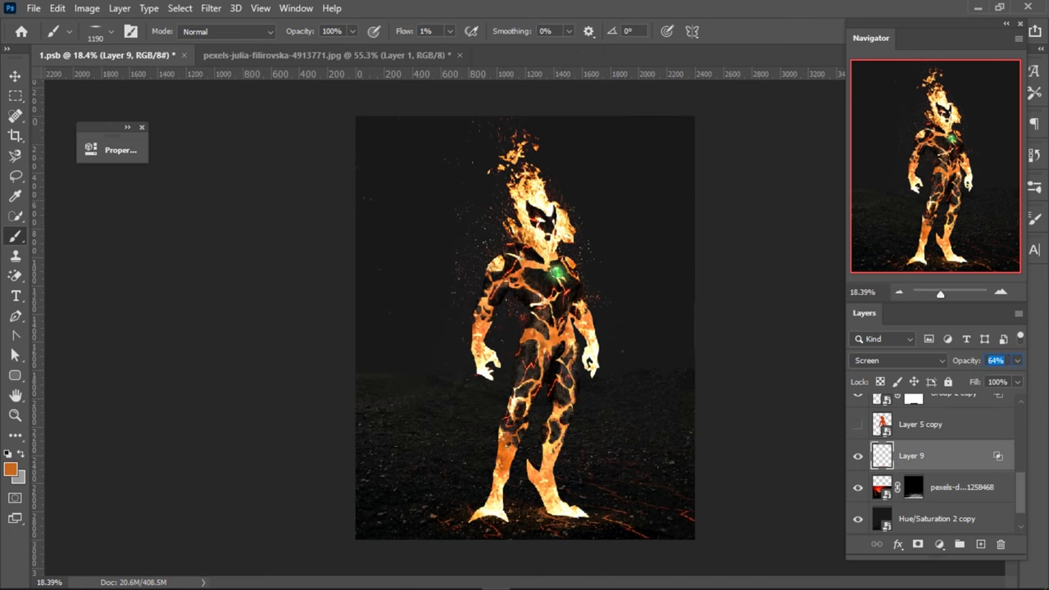
scroll(559, 407, up, 1)
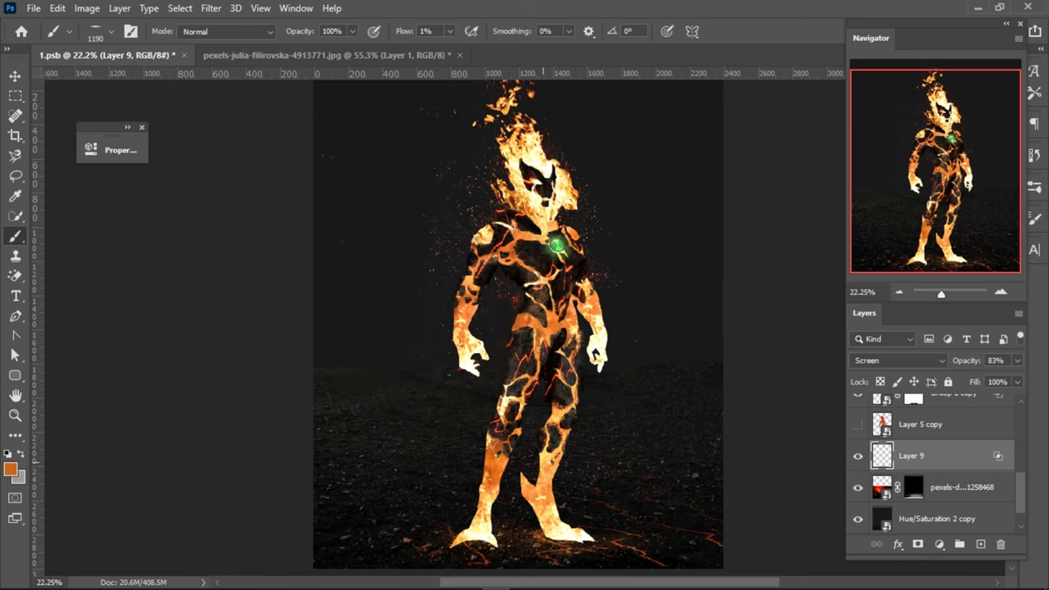
key(alt+bracketleft)
scroll(934, 459, down, 1)
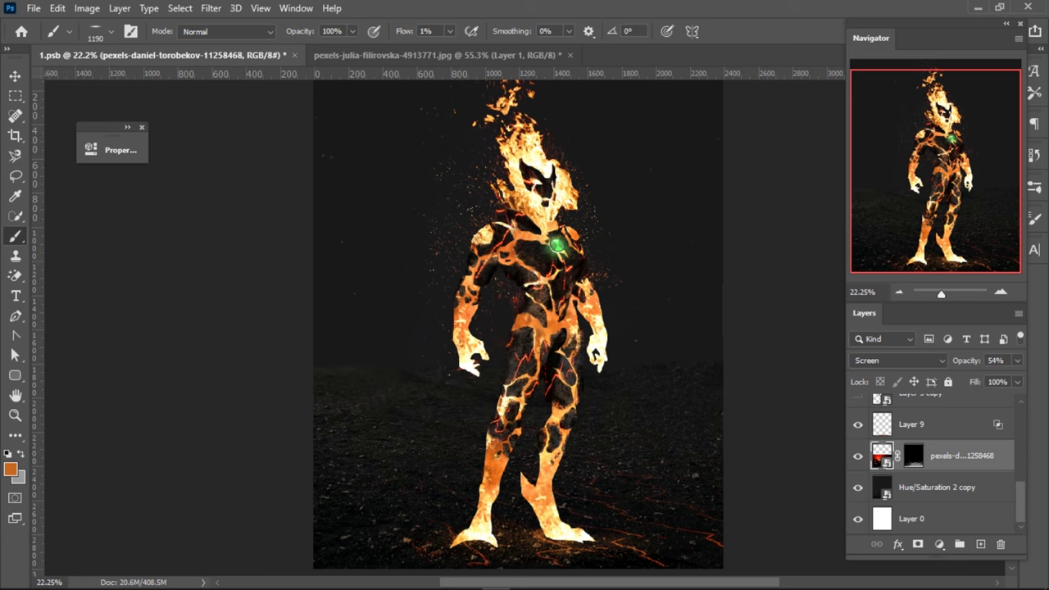
drag(910, 424, 911, 443)
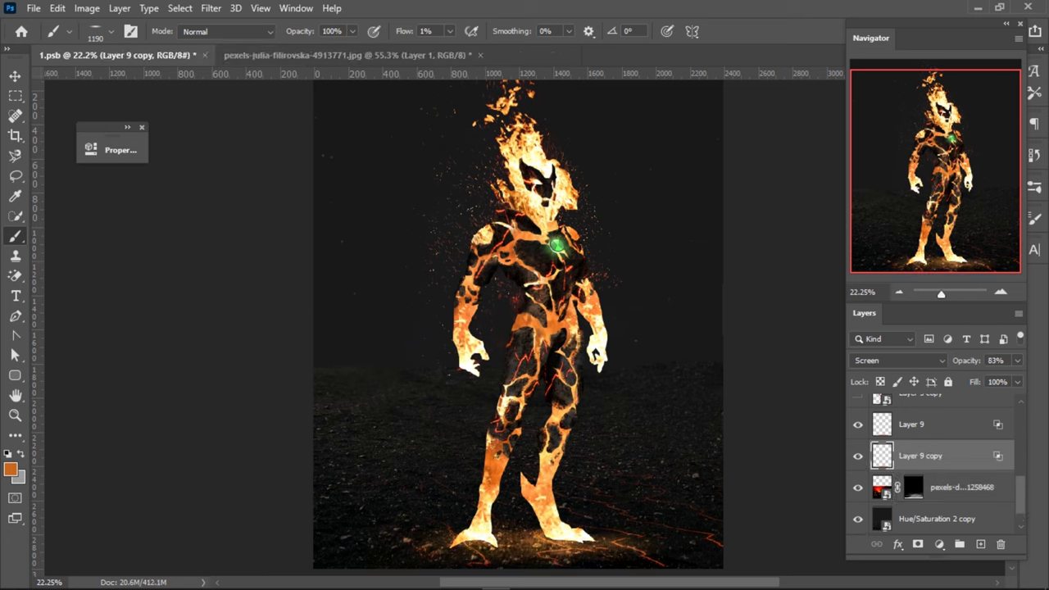
click(1000, 544)
click(453, 233)
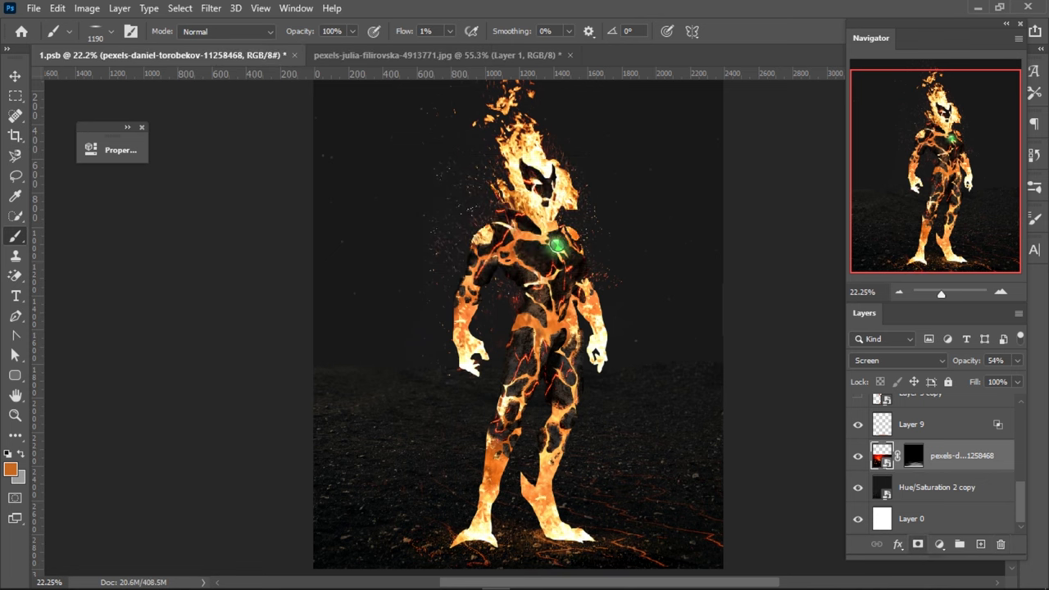
- Add empty Layer 10 above the lava layer and shrink the brush to 129 px
click(980, 544)
drag(660, 463, 628, 451)
scroll(627, 451, down, 2)
- Pick a darker red painting colour and set Layer 10 to Screen blending
alt+click(645, 455)
alt+click(645, 455)
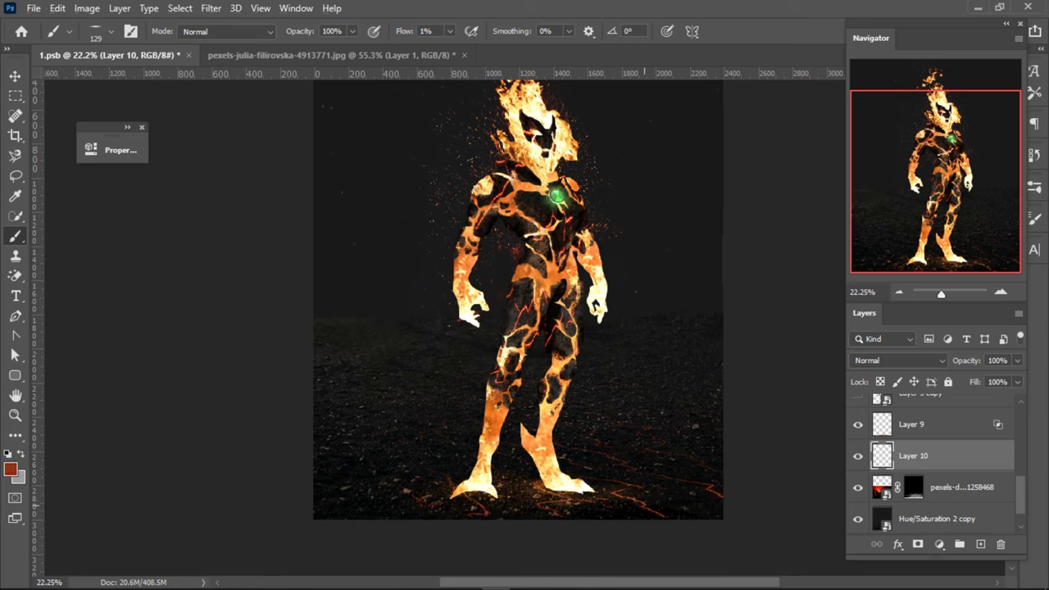
click(899, 359)
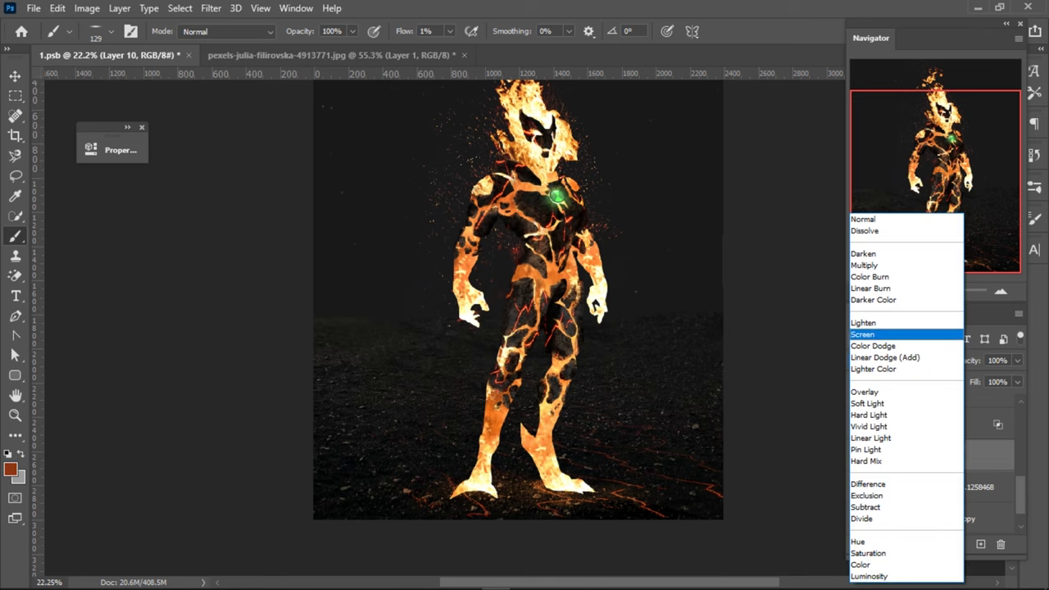
click(868, 333)
- With a 380 px brush at 58% flow, paint orange glow at lower right and beneath the feet
drag(639, 480, 721, 491)
key(shift+4)
key(shift+8)
key(shift+5)
key(shift+8)
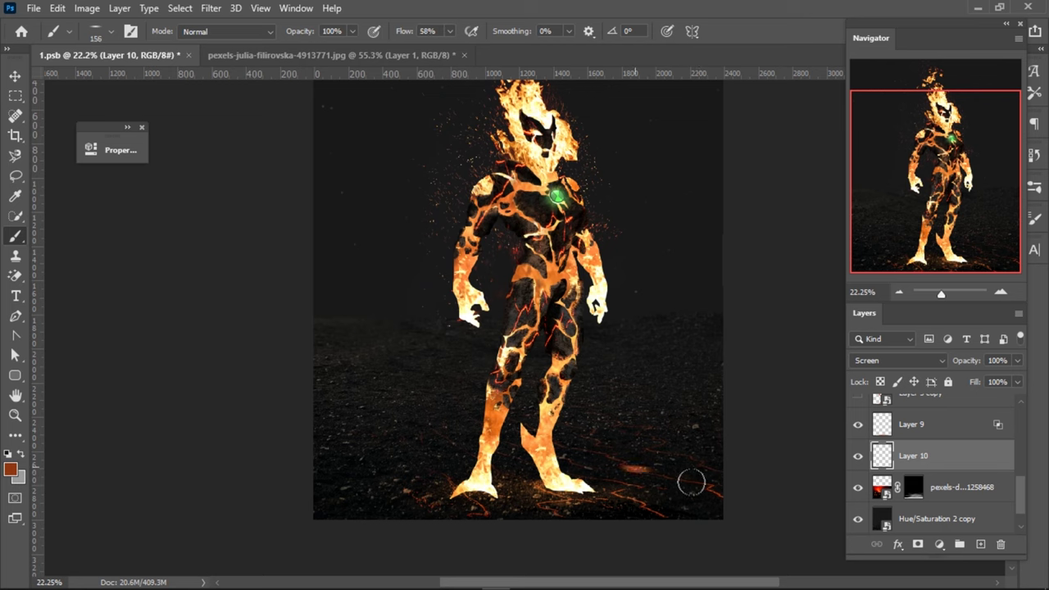
mouse_move(642, 483)
mouse_down()
mouse_move(603, 492)
mouse_move(680, 518)
mouse_up()
drag(557, 504, 463, 514)
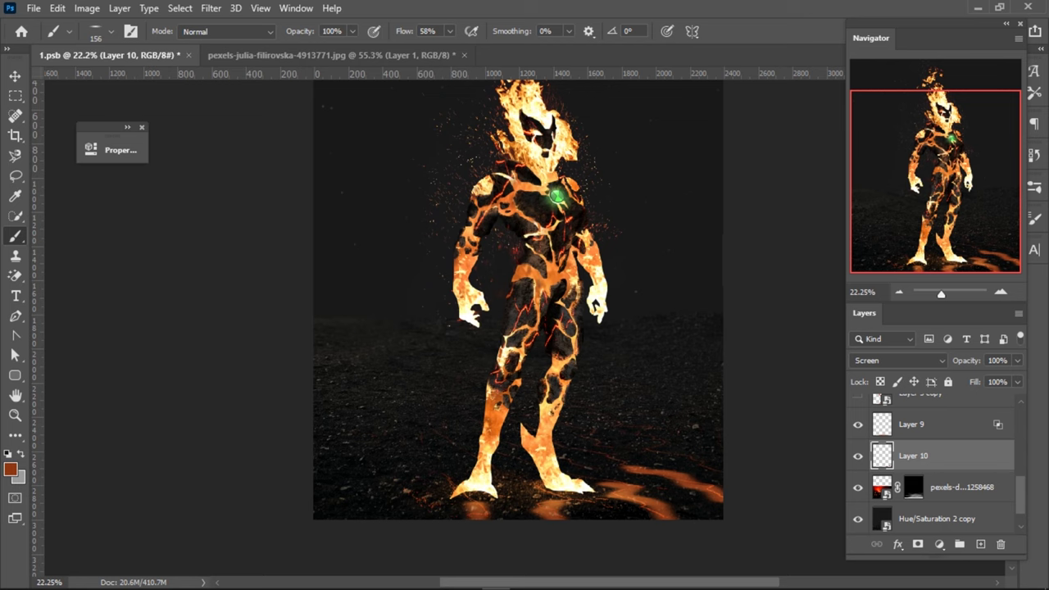
- Set Layer 10 to Linear Dodge (Add) and use Blend If to confine the glow to the lava cracks
click(899, 359)
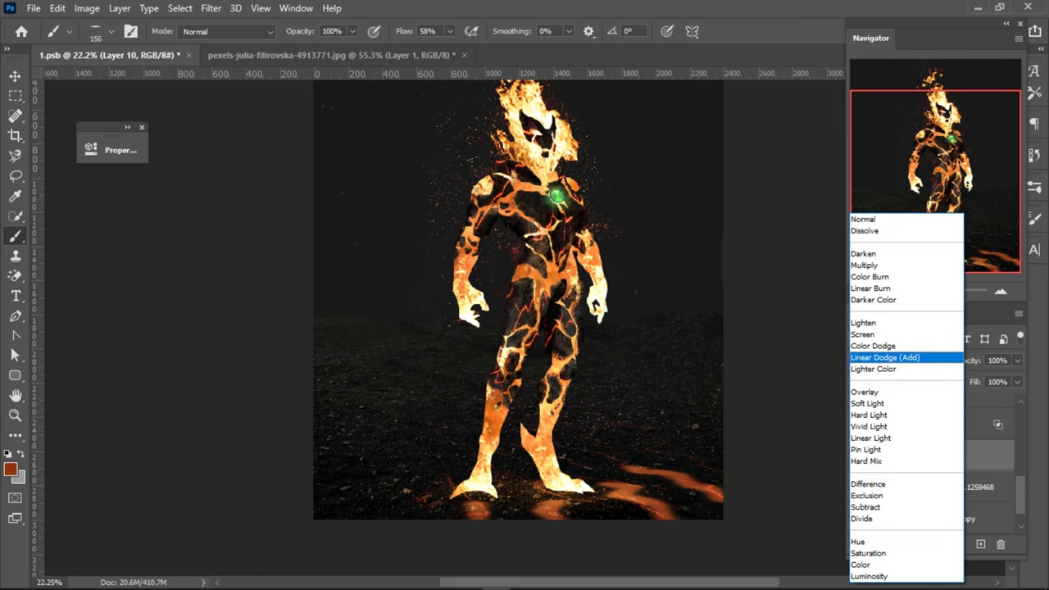
key(Up)
key(Return)
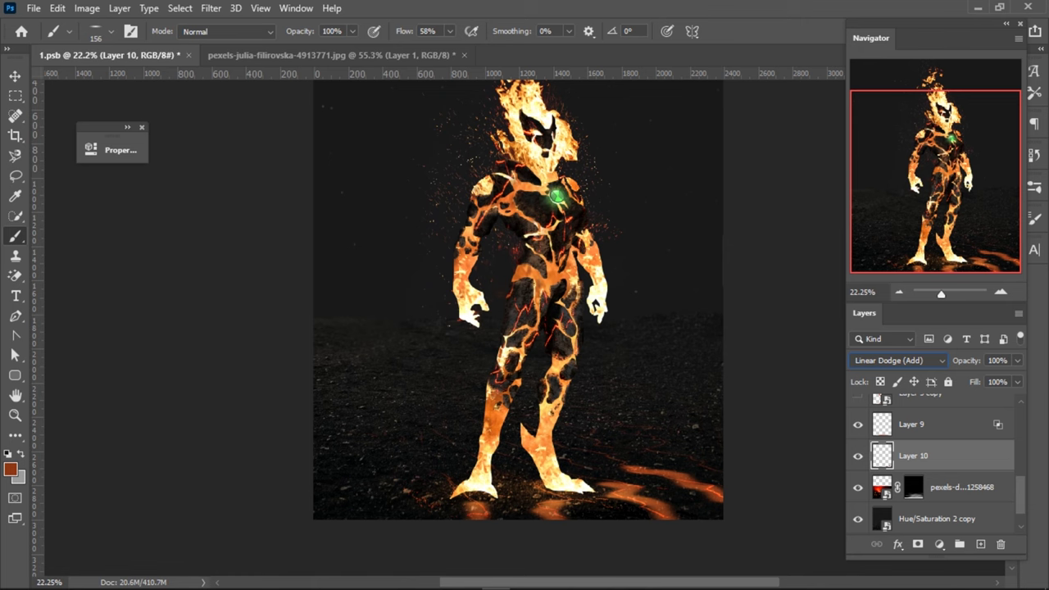
double_click(958, 456)
drag(221, 327, 273, 327)
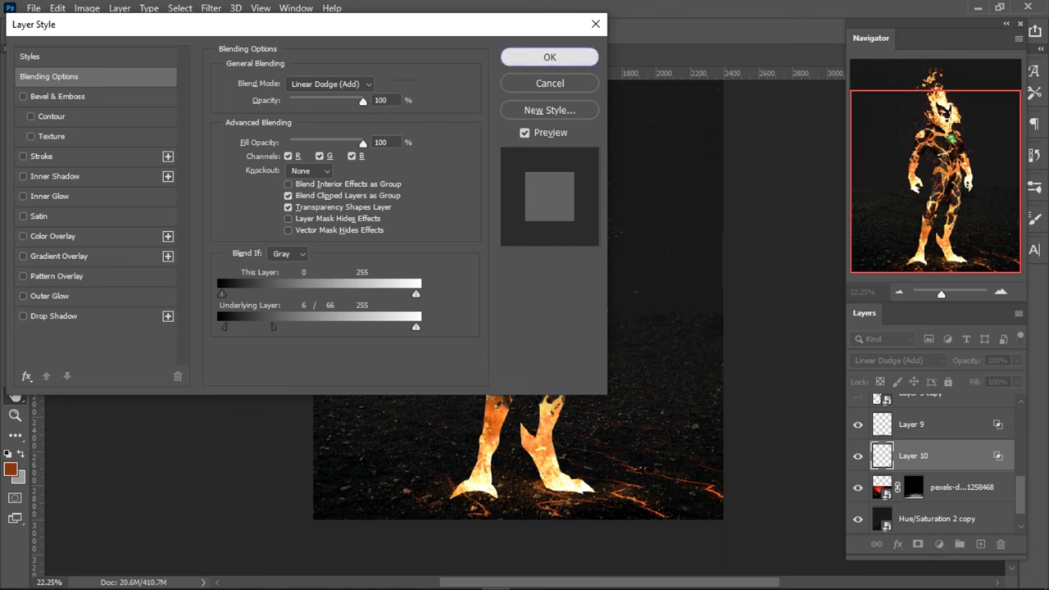
click(549, 56)
key(x)
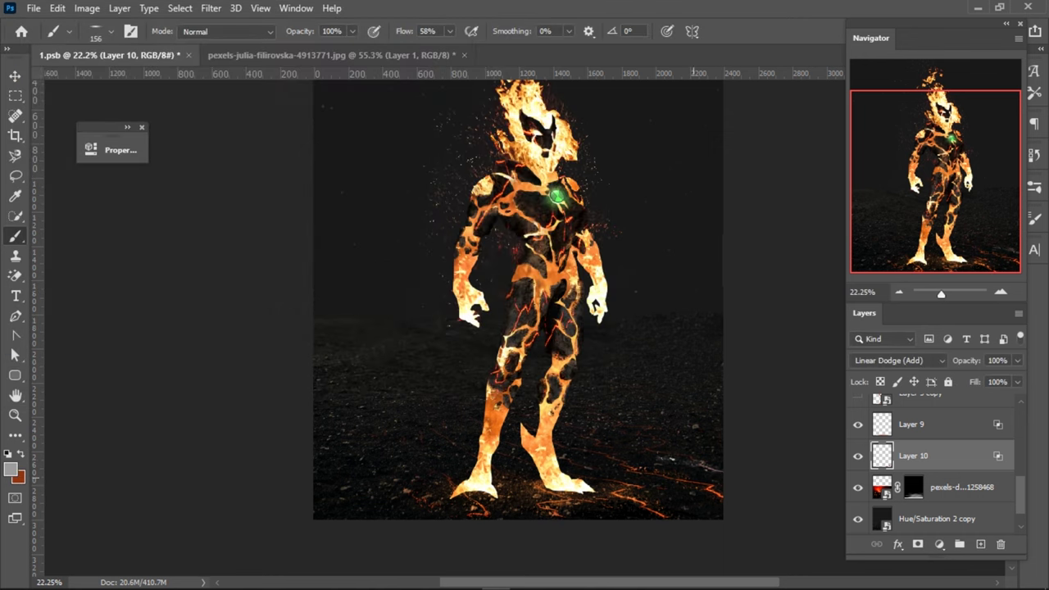
- Brush more orange glow along the lower-right lava cracks
key(x)
drag(721, 471, 657, 453)
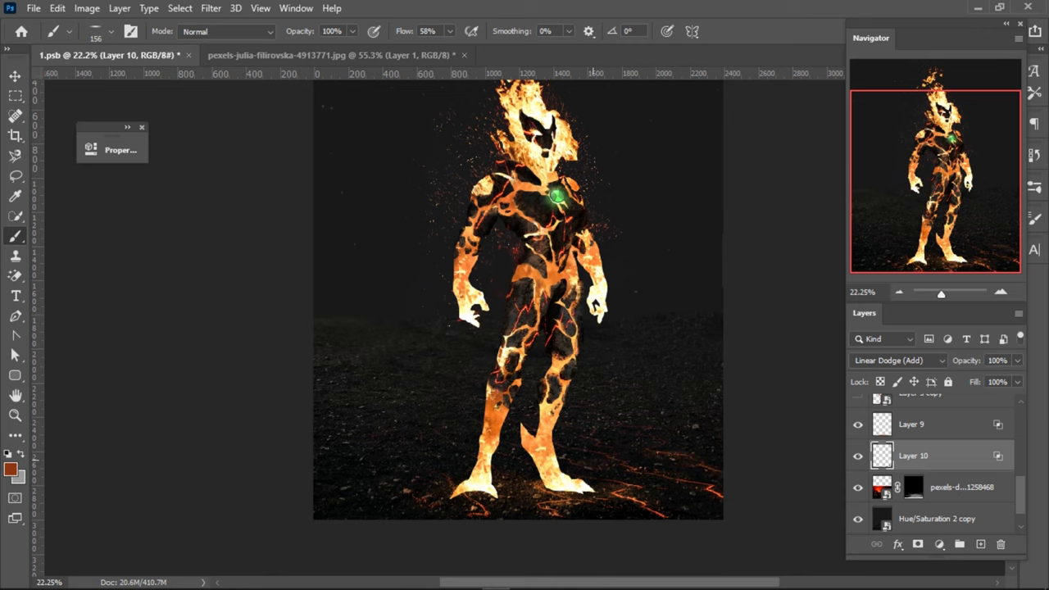
scroll(612, 484, down, 2)
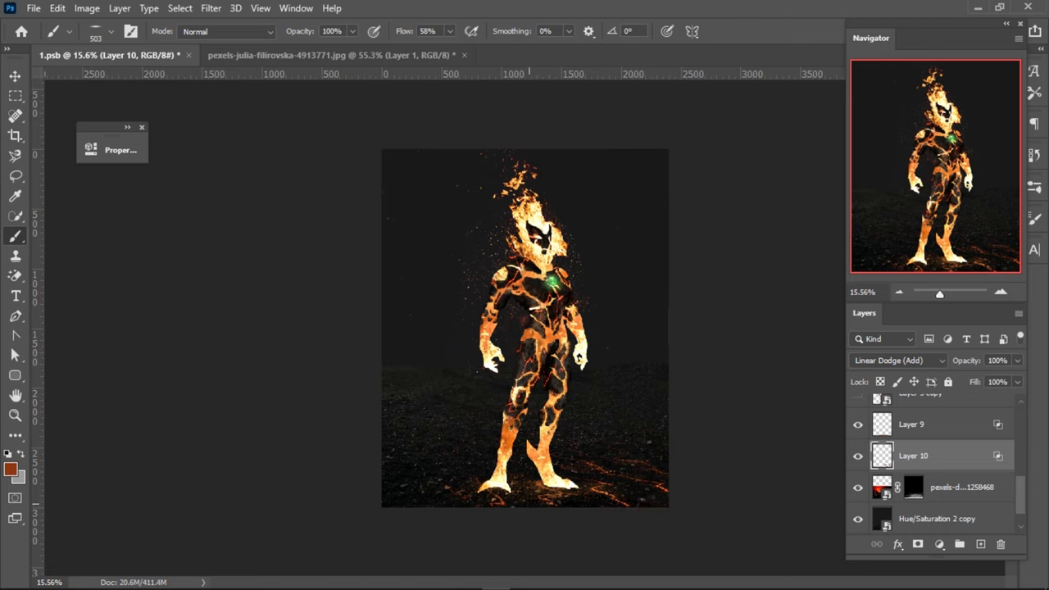
key(x)
- Add a layer mask to Layer 10 and lower its opacity to 81%
click(917, 544)
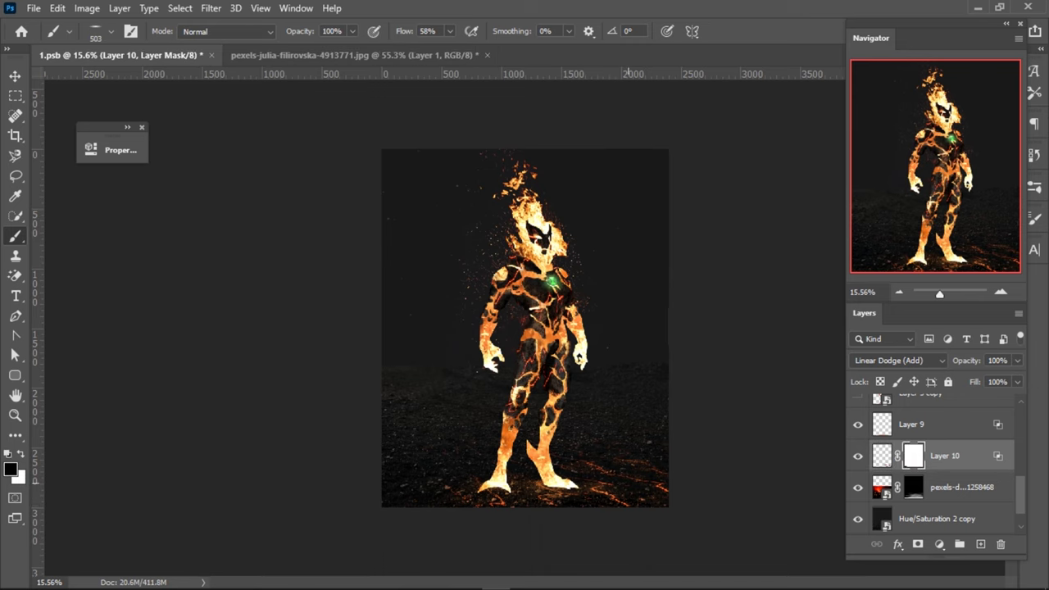
text(81)
key(Return)
scroll(524, 327, down, 1)
scroll(524, 328, up, 2)
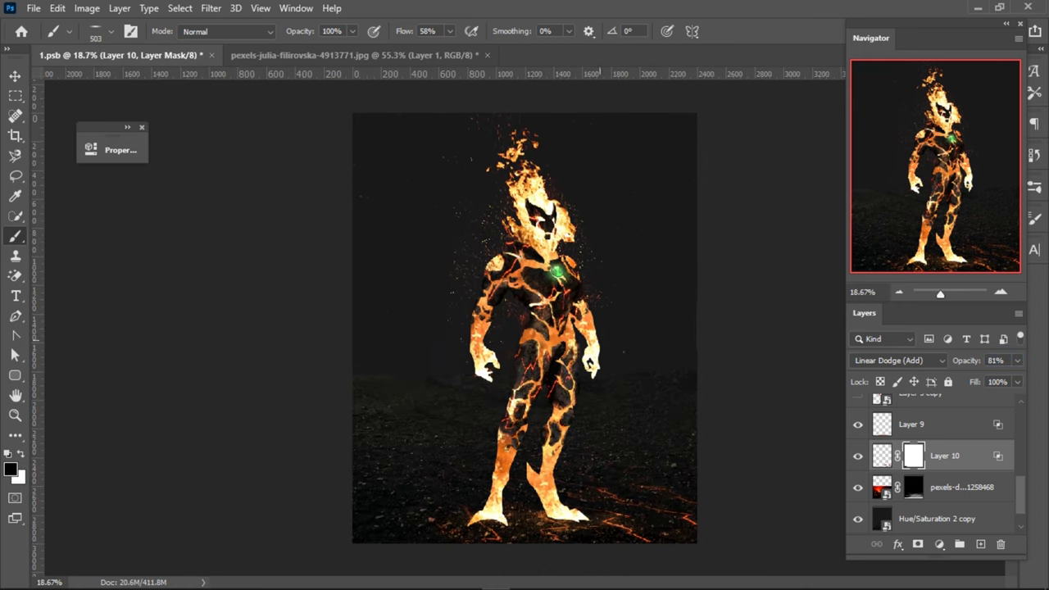
key(v)
scroll(556, 393, down, 1)
scroll(557, 394, up, 1)
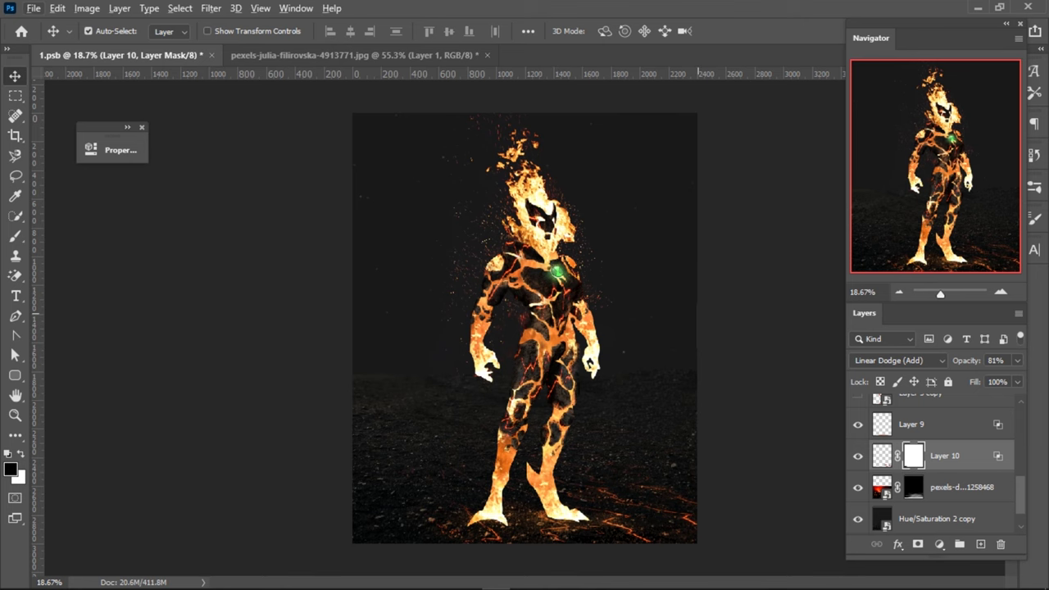
scroll(686, 303, up, 2)
scroll(685, 303, down, 1)
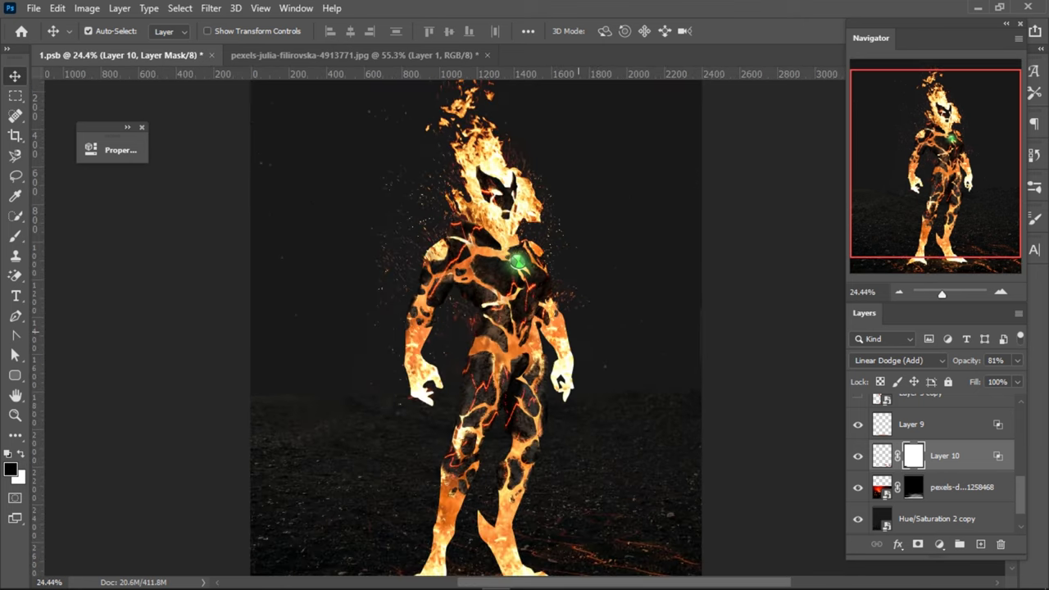
scroll(578, 327, down, 1)
scroll(934, 459, up, 2)
scroll(934, 459, up, 2)
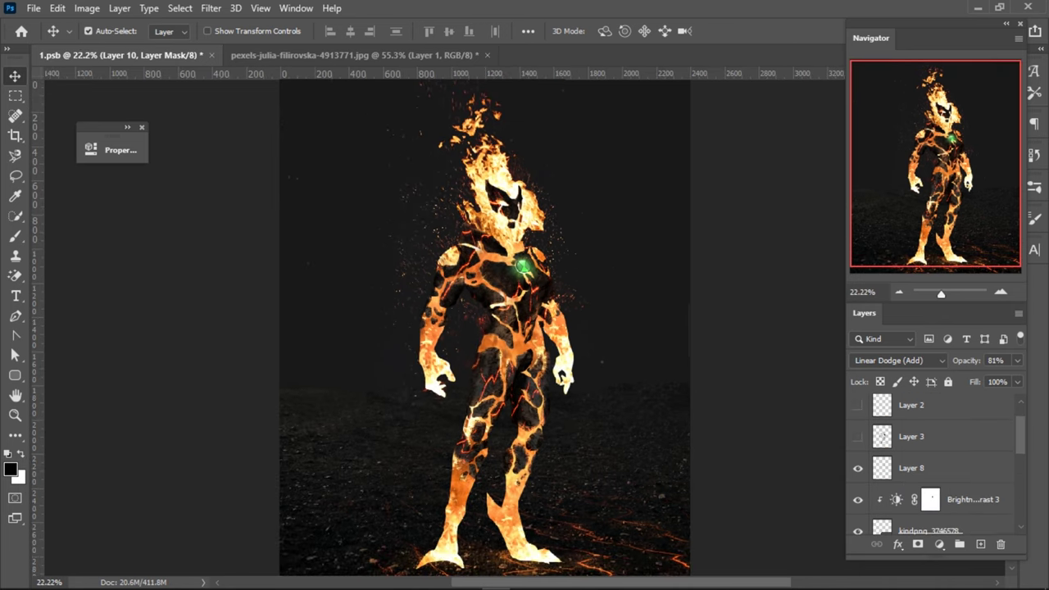
scroll(934, 459, up, 1)
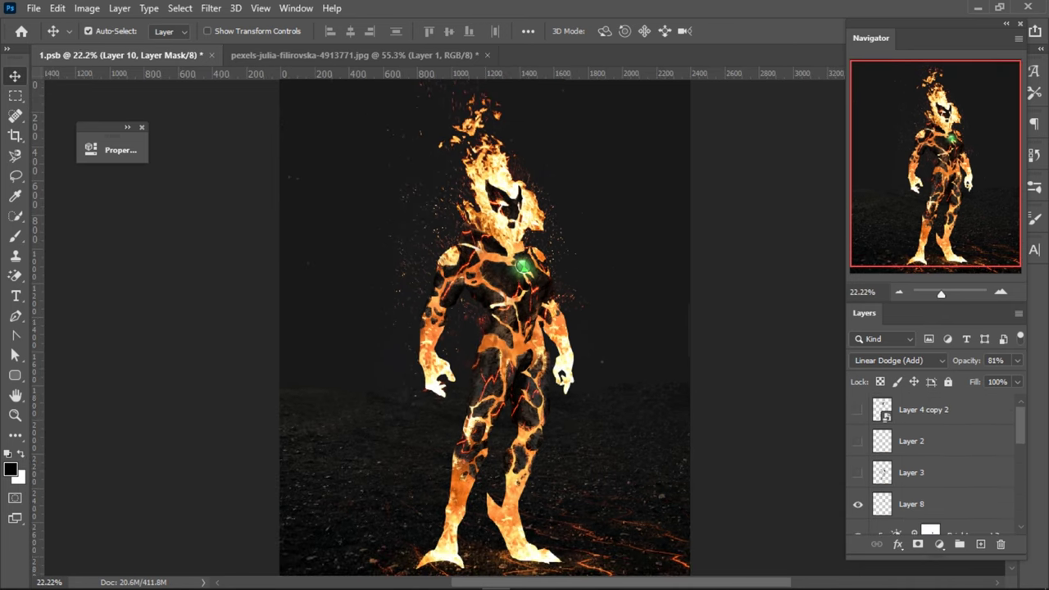
- Create a new Layer 11 above Layer 8 in Color Dodge blending
click(934, 504)
click(979, 544)
click(897, 361)
key(Up)
key(Up)
key(Return)
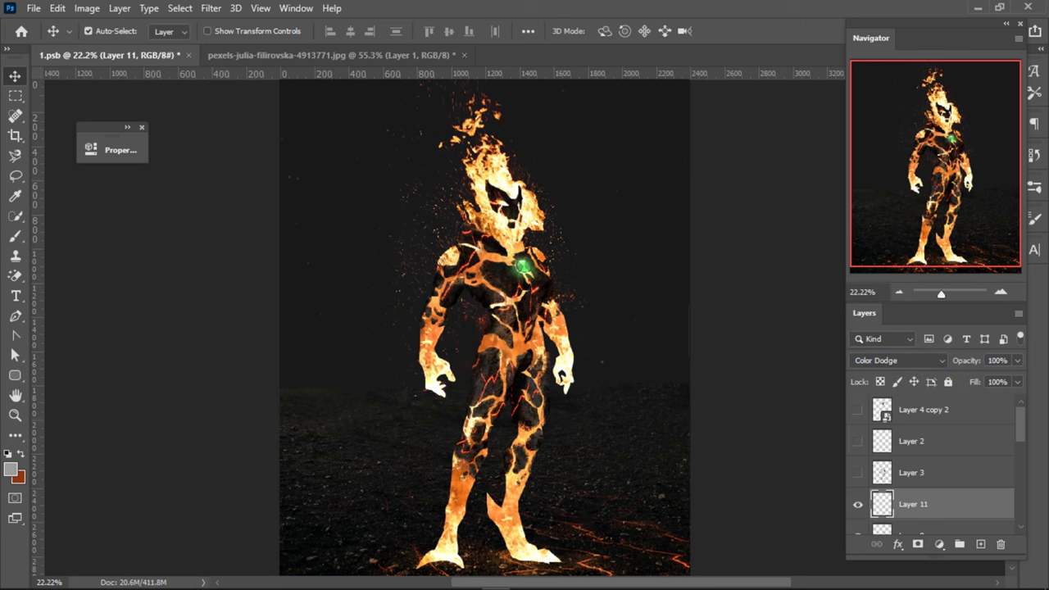
- Paint in orange with a Soft Round brush at 7% flow
key(b)
key(x)
right_click(476, 127)
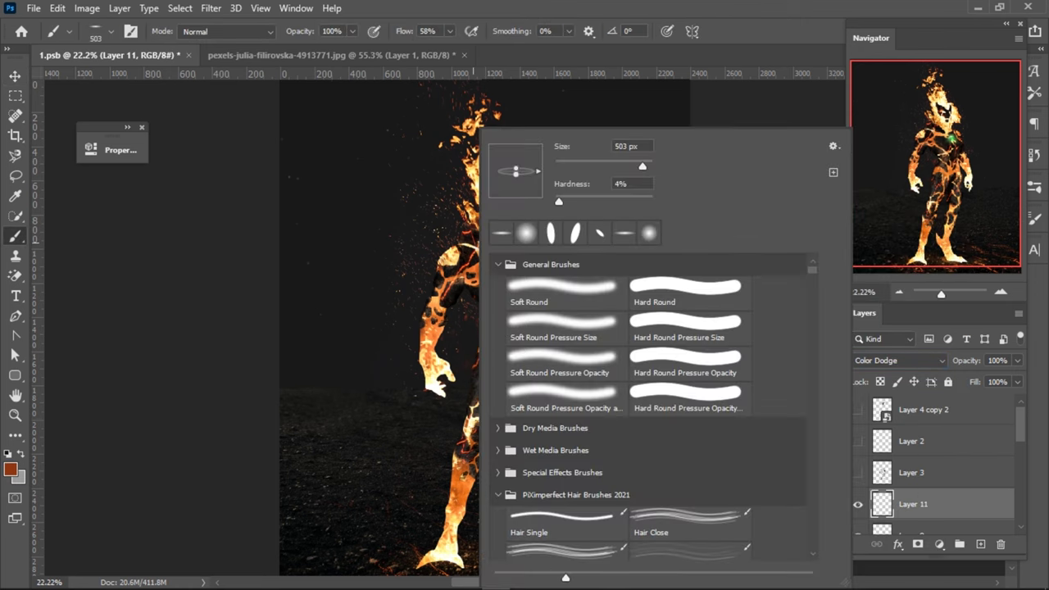
double_click(425, 31)
text(1)
key(Return)
text(7)
key(Return)
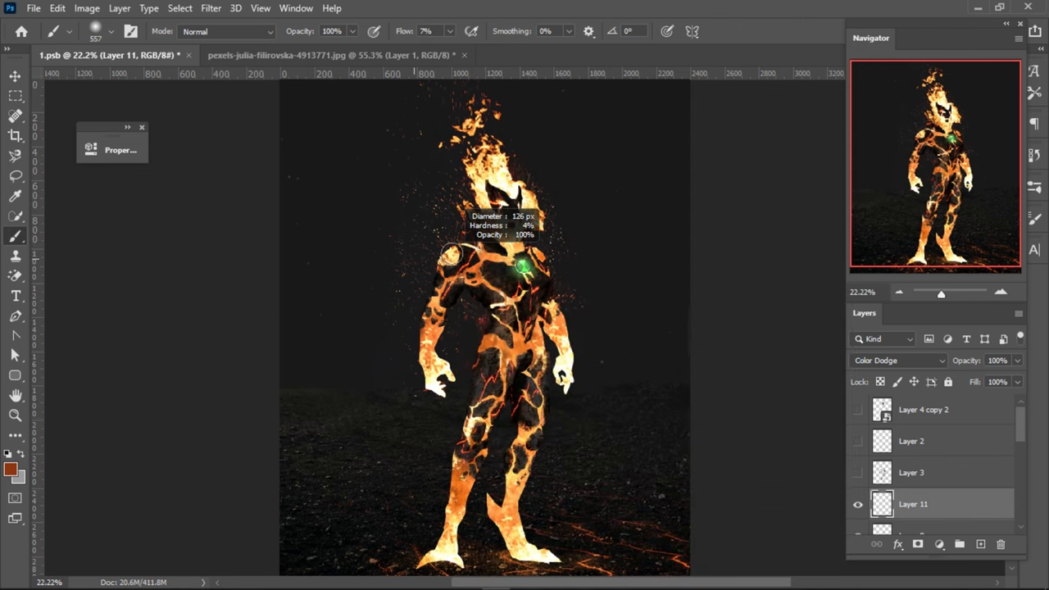
- At 26% flow, brighten the figure's left arm and torso with orange
drag(456, 283, 466, 286)
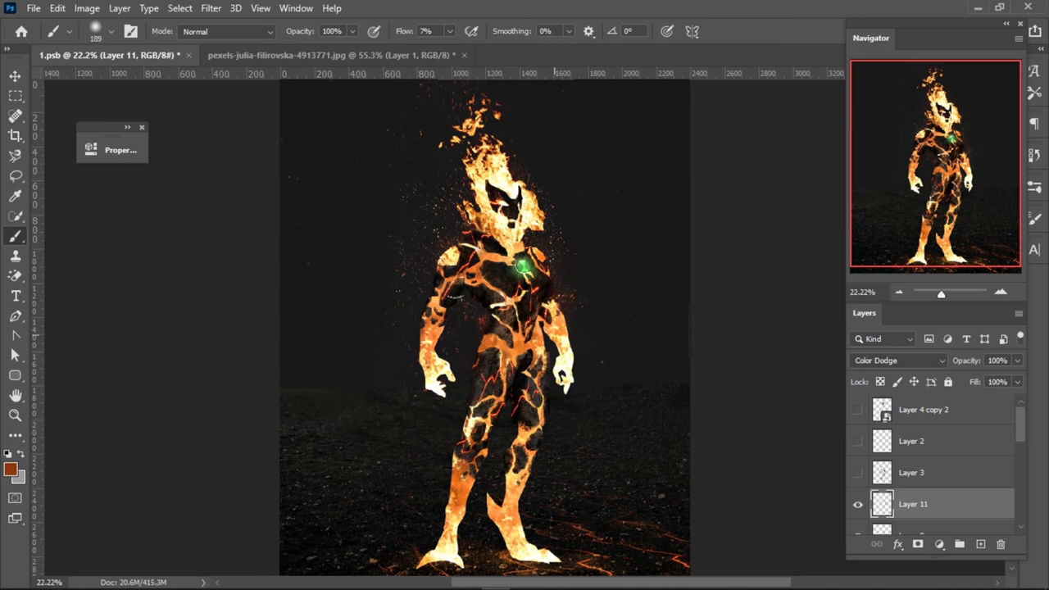
key(shift+2)
key(shift+6)
drag(440, 288, 426, 362)
alt+right_click(442, 308)
drag(459, 311, 433, 325)
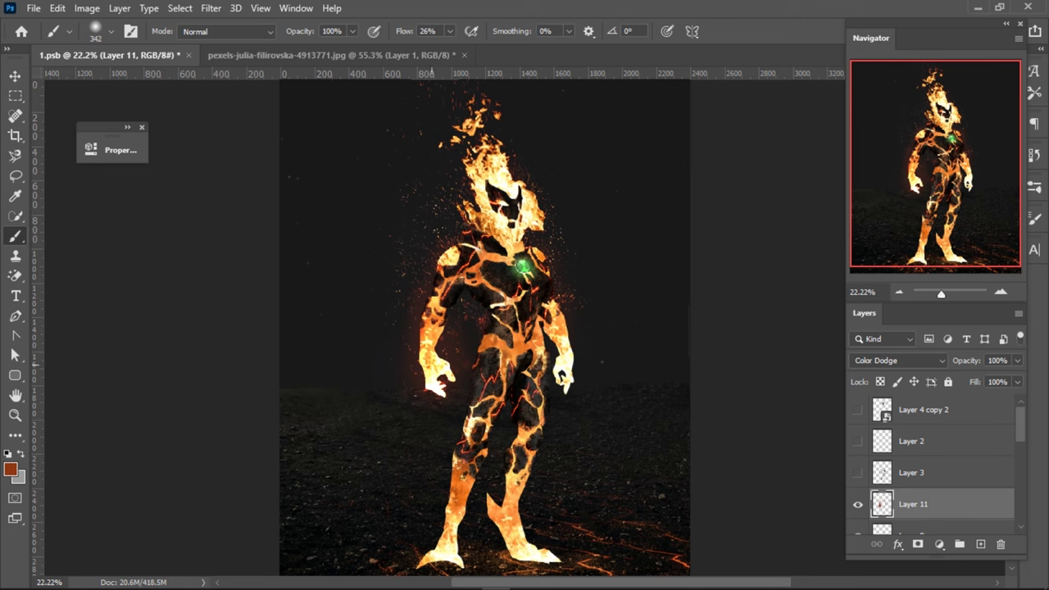
alt+right_click(433, 339)
mouse_move(565, 376)
mouse_down()
mouse_move(540, 357)
mouse_move(533, 365)
mouse_up()
- Brighten the flames around the head and neck, then the lower leg
scroll(541, 360, down, 1)
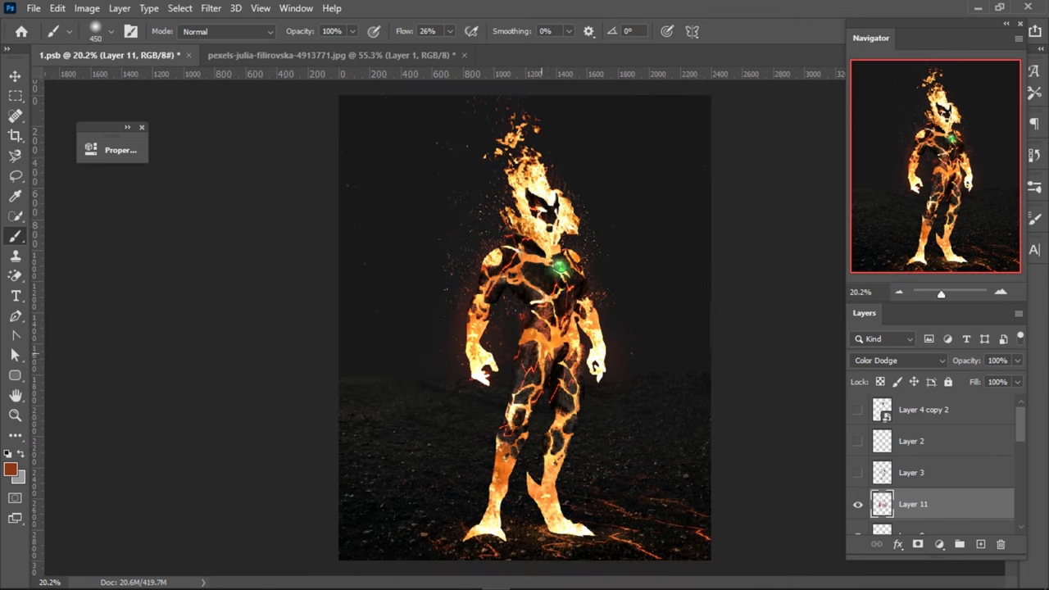
drag(507, 203, 511, 228)
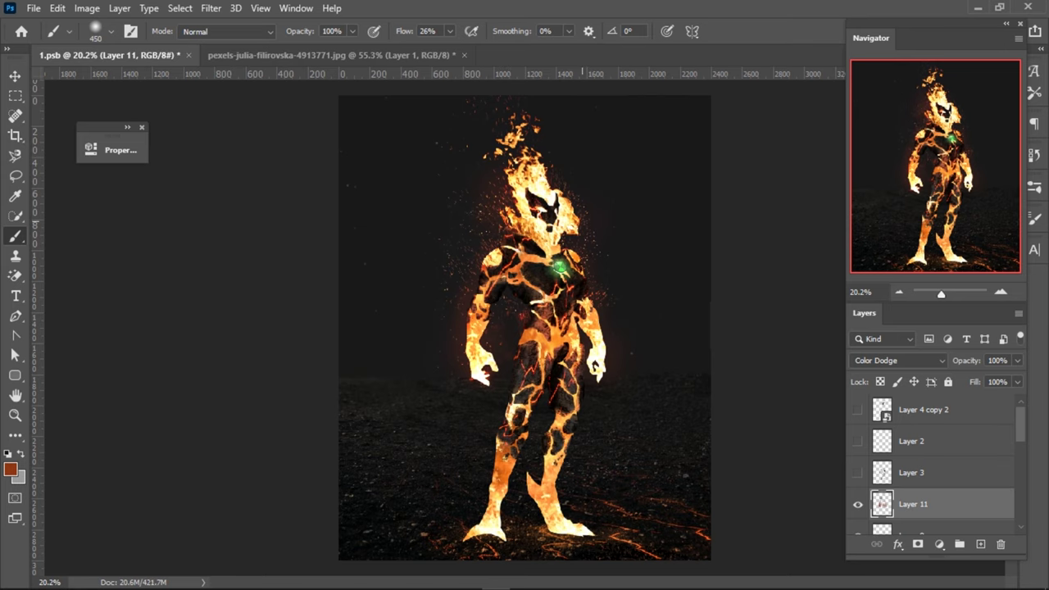
alt+right_click(573, 221)
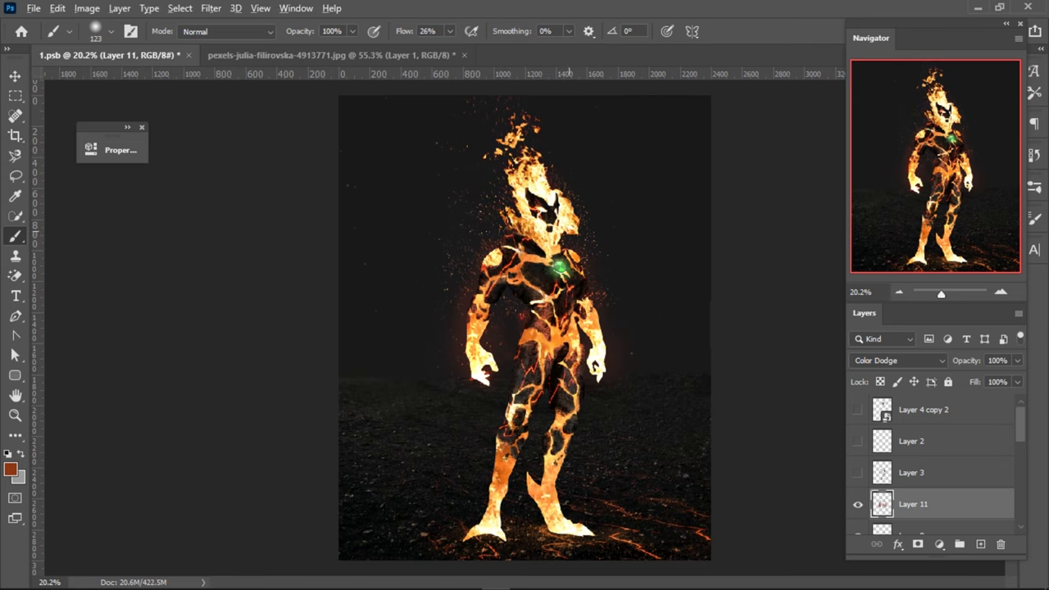
scroll(526, 329, down, 1)
alt+right_click(554, 407)
scroll(533, 409, up, 2)
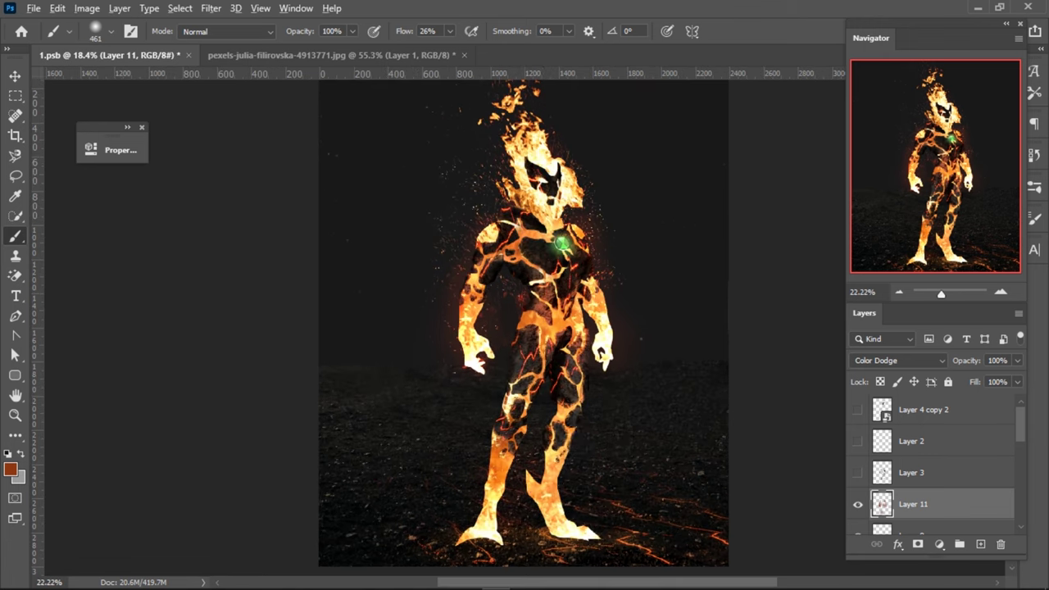
drag(557, 446, 550, 491)
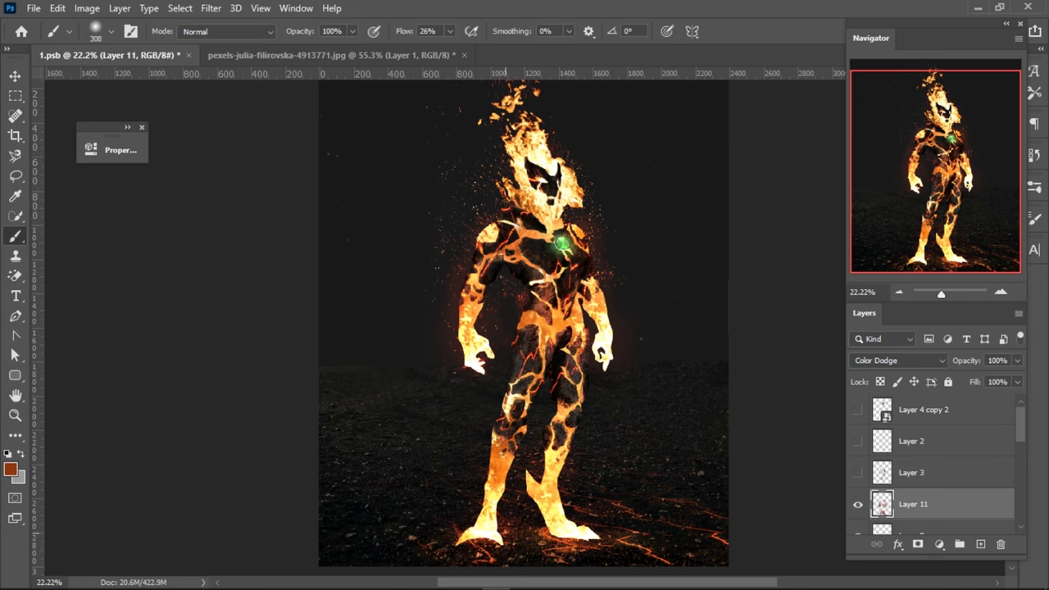
- Toggle Layer 11 to compare the image with and without the glow
scroll(573, 492, down, 1)
scroll(525, 328, down, 1)
scroll(524, 328, up, 1)
click(857, 504)
right_click(739, 248)
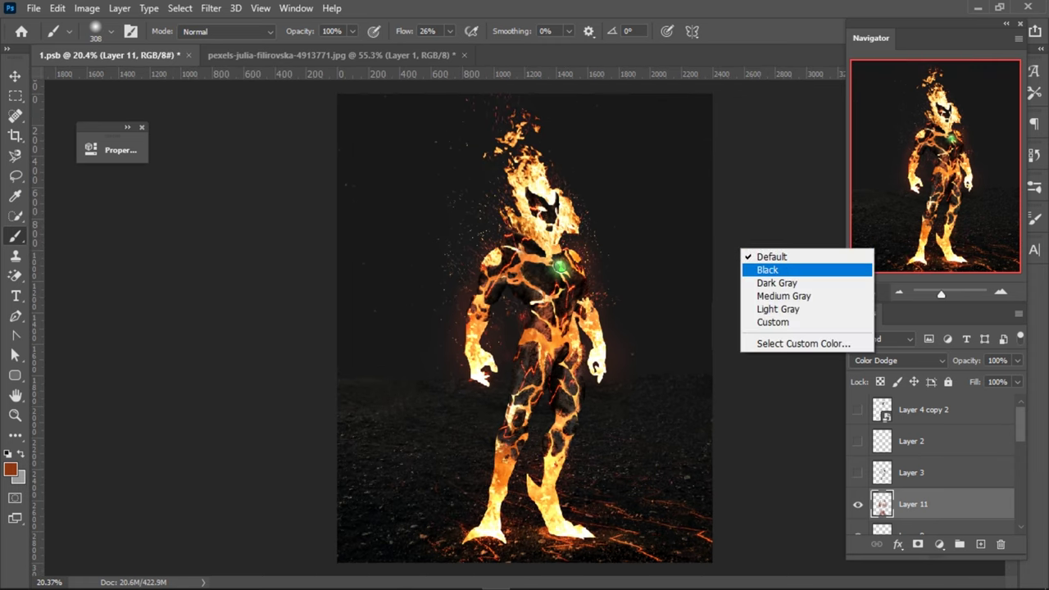
- Make the canvas surround black and brighten the chest, hips and legs with a 377 px brush
click(767, 269)
drag(558, 204, 573, 204)
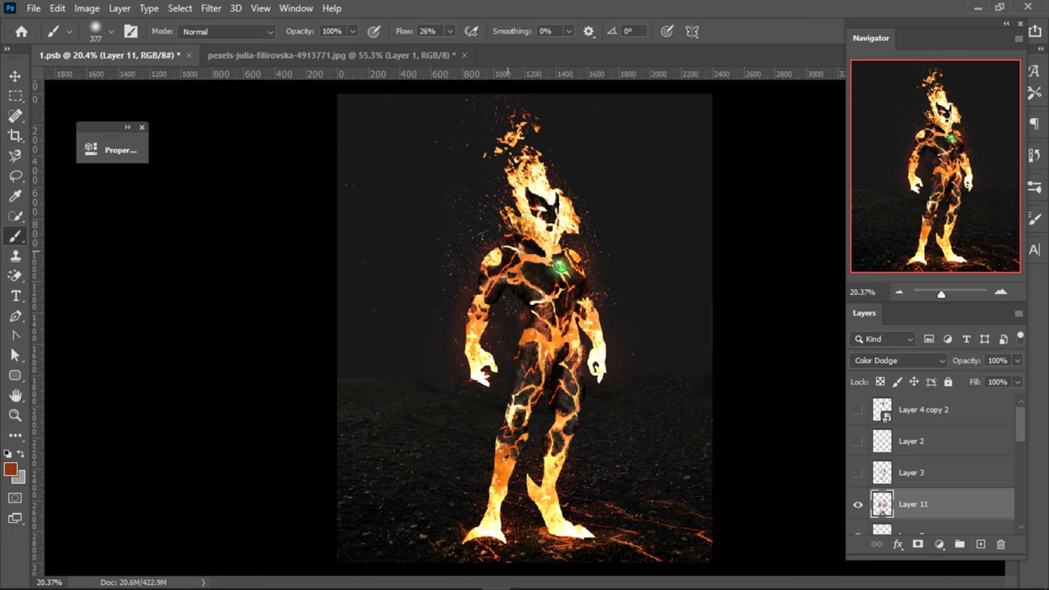
mouse_move(542, 250)
mouse_down()
mouse_move(557, 268)
mouse_move(537, 293)
mouse_move(524, 344)
mouse_up()
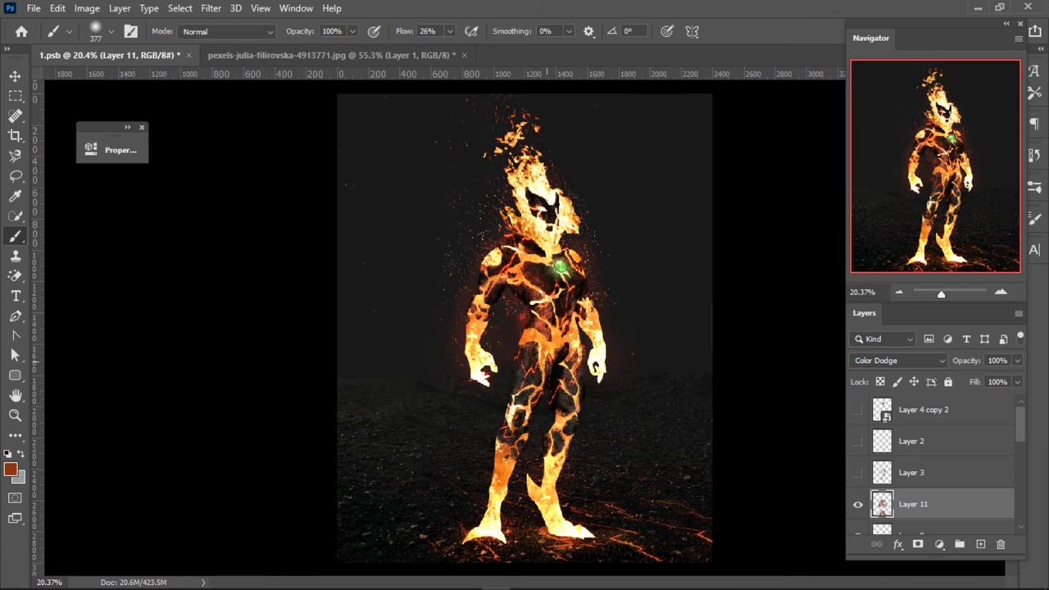
click(569, 383)
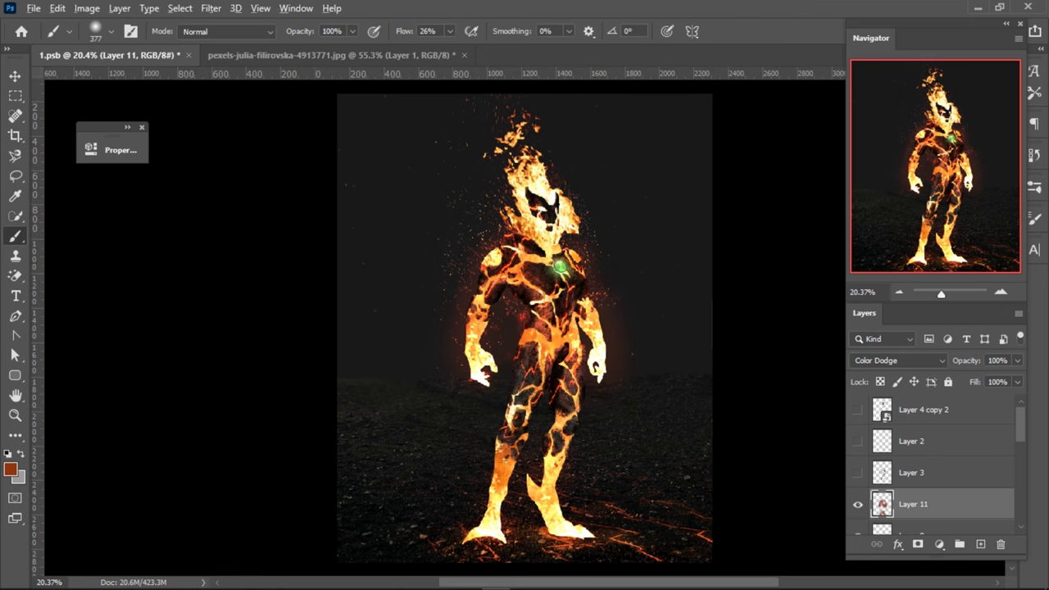
scroll(570, 361, up, 1)
click(531, 394)
scroll(531, 401, down, 1)
click(507, 432)
click(557, 434)
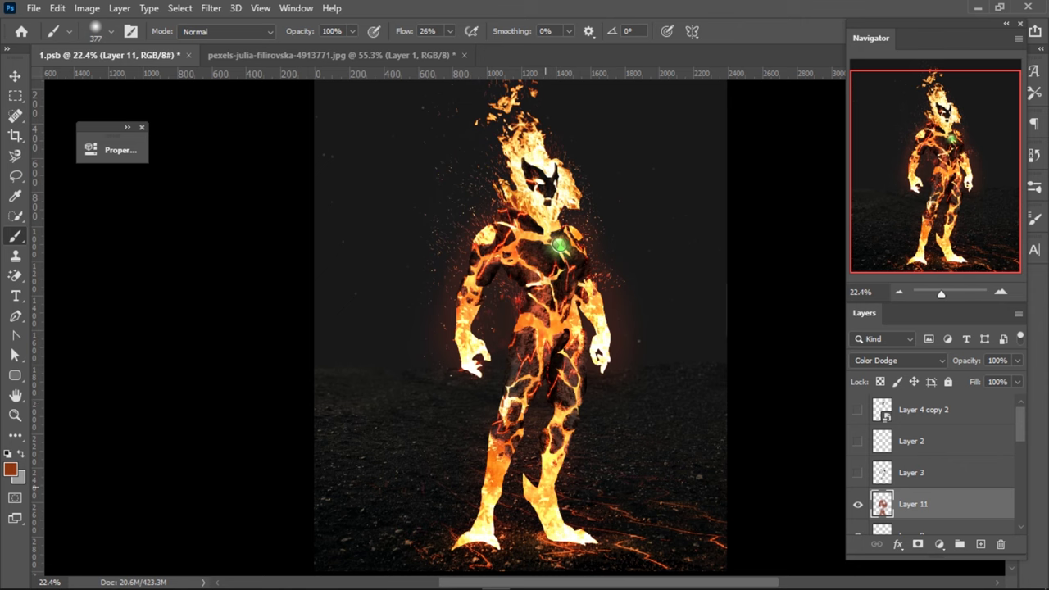
- Check the figure without the glow, then paint green glow over the chest emblem
scroll(544, 405, down, 1)
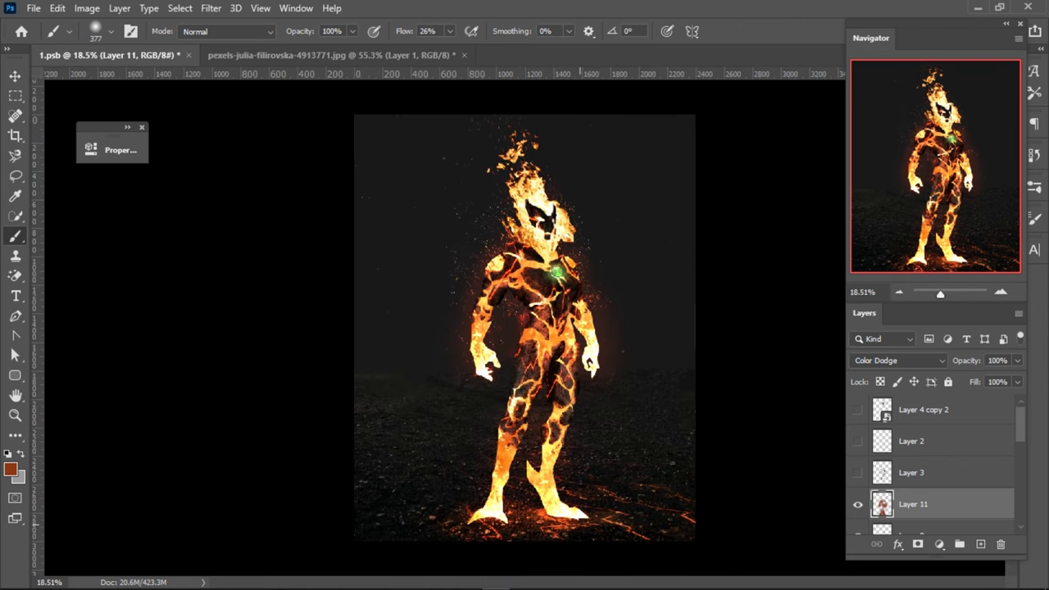
scroll(559, 416, up, 1)
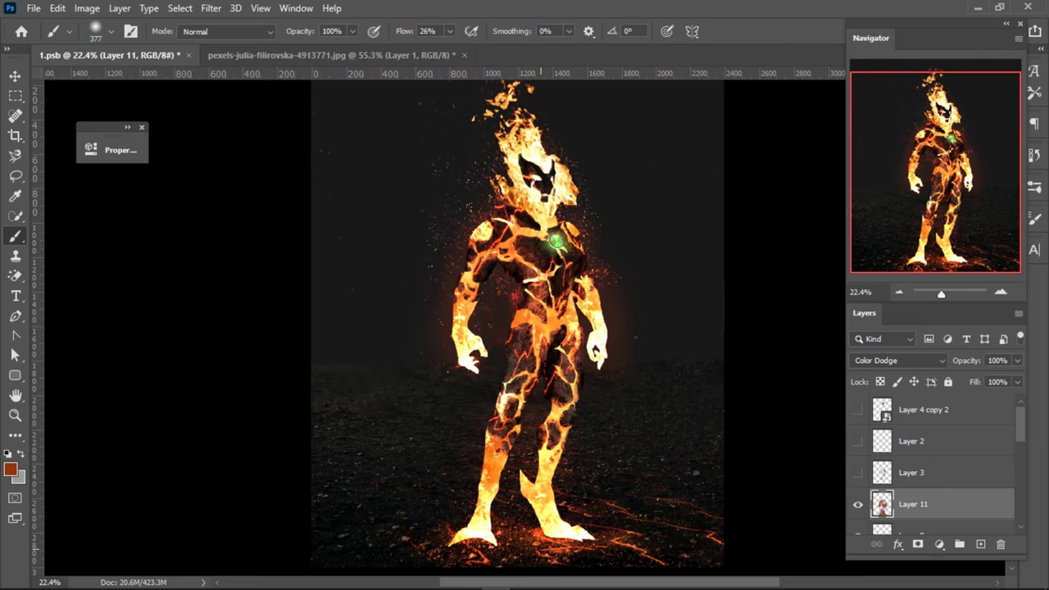
scroll(612, 328, down, 1)
scroll(611, 328, up, 1)
key(ctrl+comma)
key(ctrl+comma)
scroll(543, 141, up, 1)
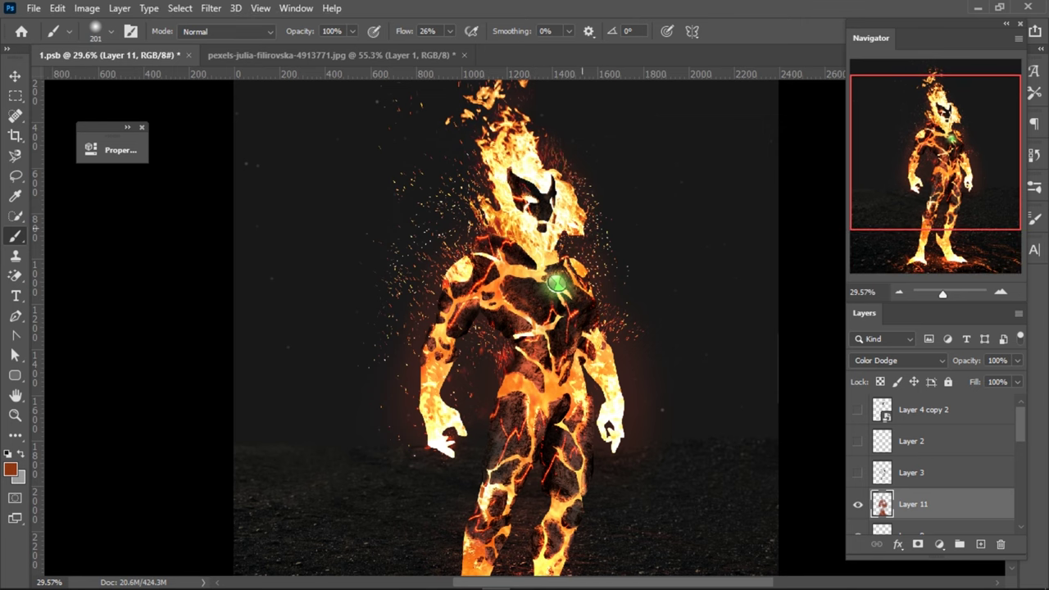
scroll(585, 234, down, 1)
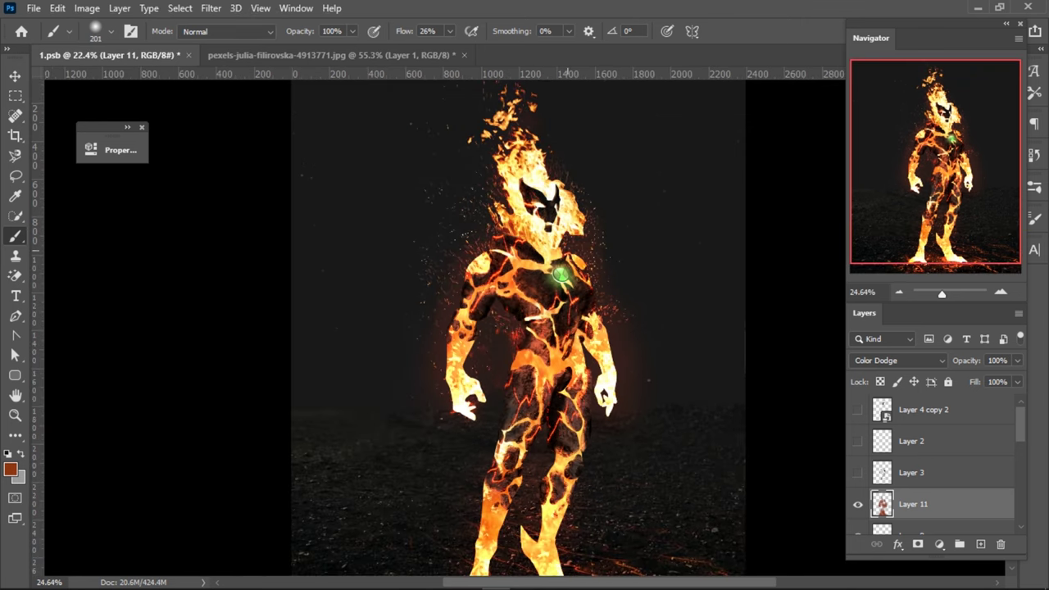
alt+click(561, 276)
click(562, 274)
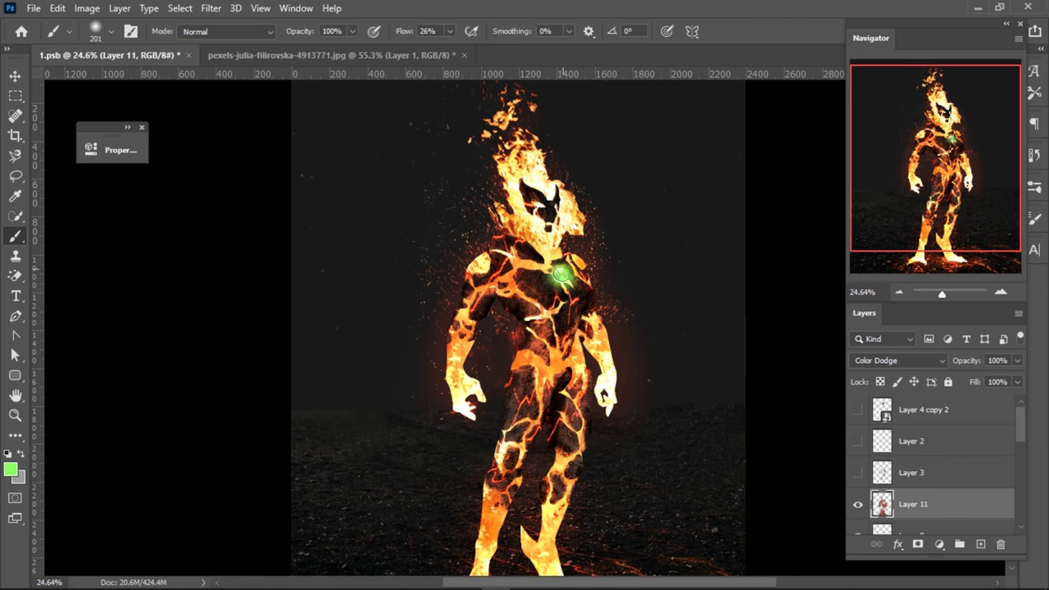
key(ctrl+z)
click(551, 274)
scroll(576, 282, down, 1)
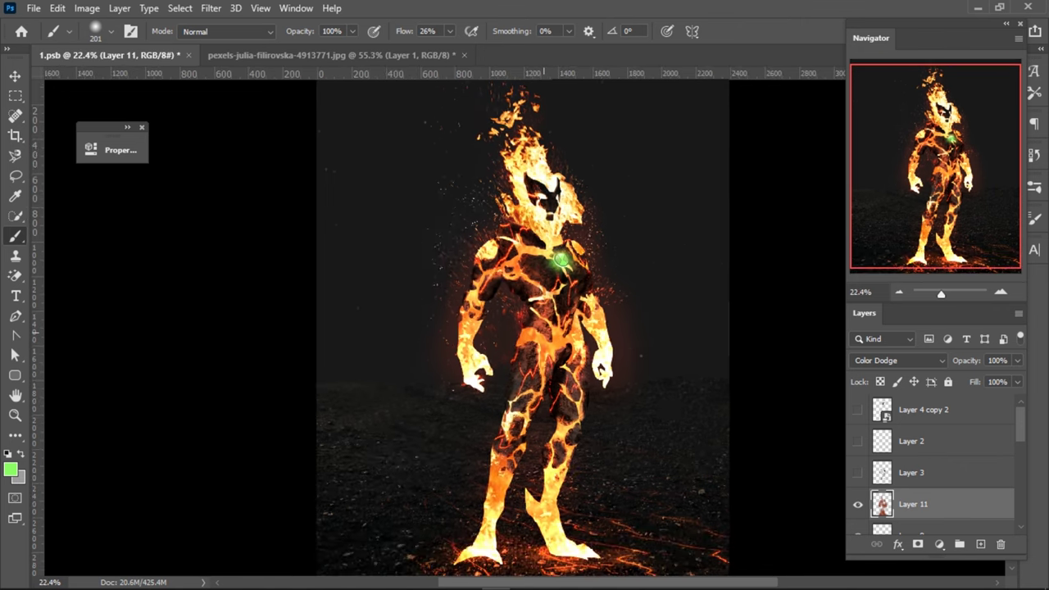
- Set Layer 11 opacity to 81%, trying other blend modes before keeping Color Dodge
key(8)
key(Up)
scroll(516, 328, right, 1)
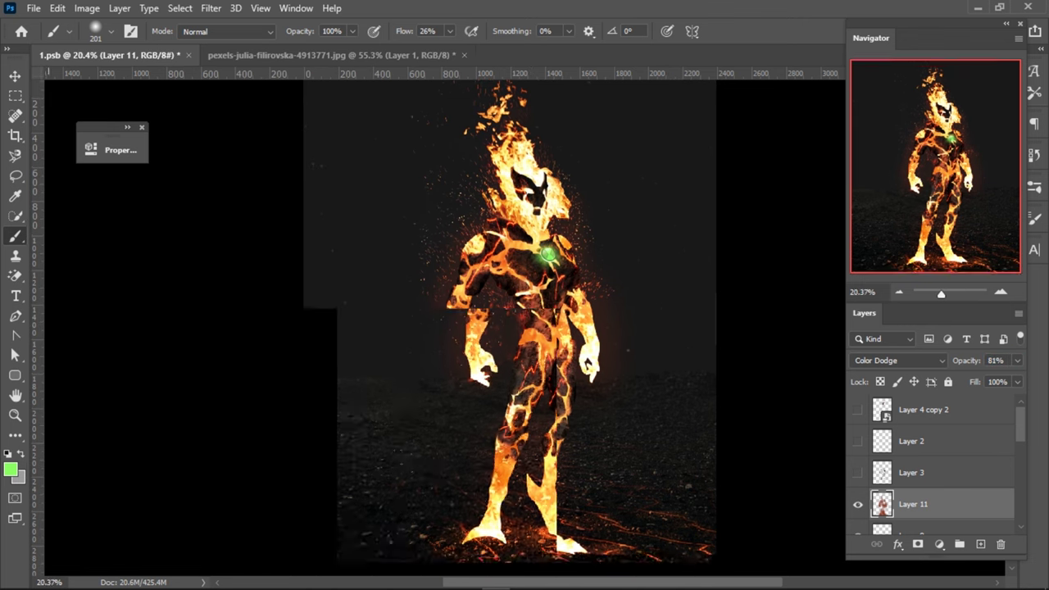
key(v)
scroll(525, 328, down, 1)
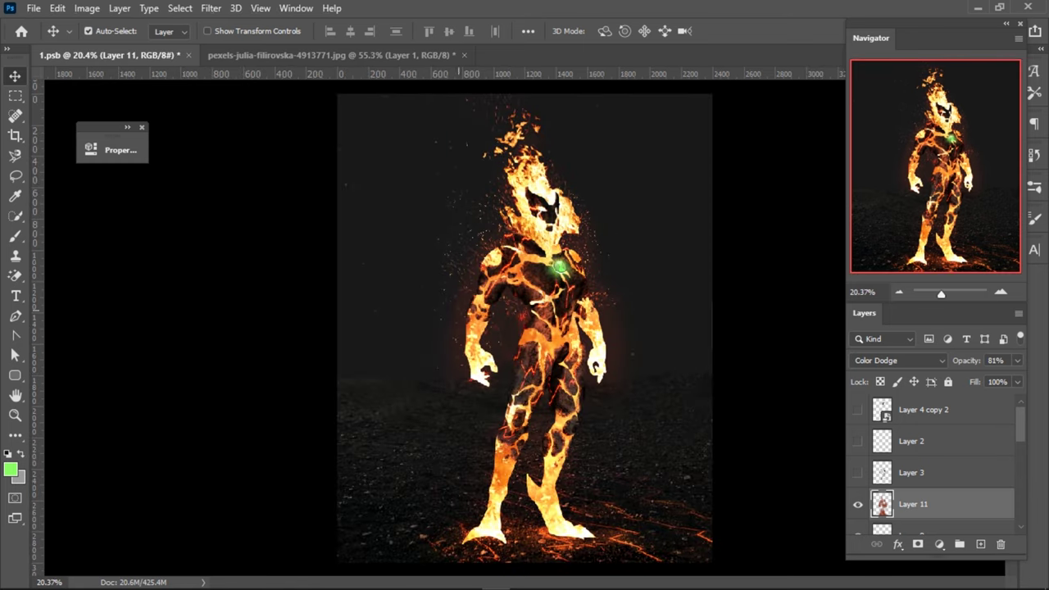
key(shift+minus)
key(shift+plus)
key(shift+minus)
key(shift+plus)
- Add a mask to Layer 11 and paint black to tone down glow across the chest
click(918, 544)
key(d)
key(b)
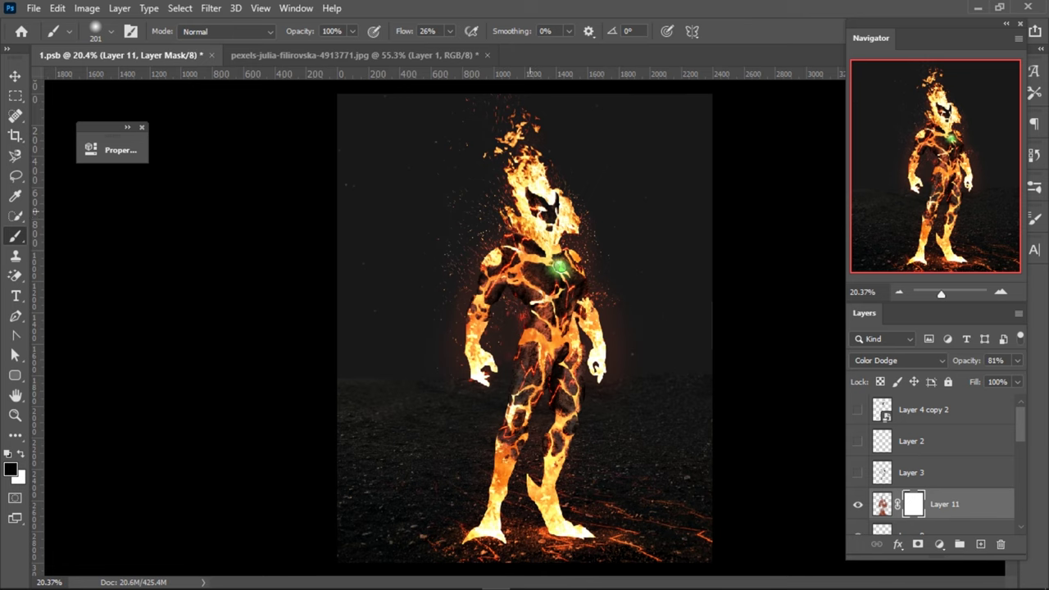
mouse_move(492, 279)
mouse_down()
mouse_move(522, 285)
mouse_move(555, 326)
mouse_up()
key(ctrl+comma)
key(ctrl+comma)
drag(557, 267, 582, 266)
drag(534, 316, 562, 348)
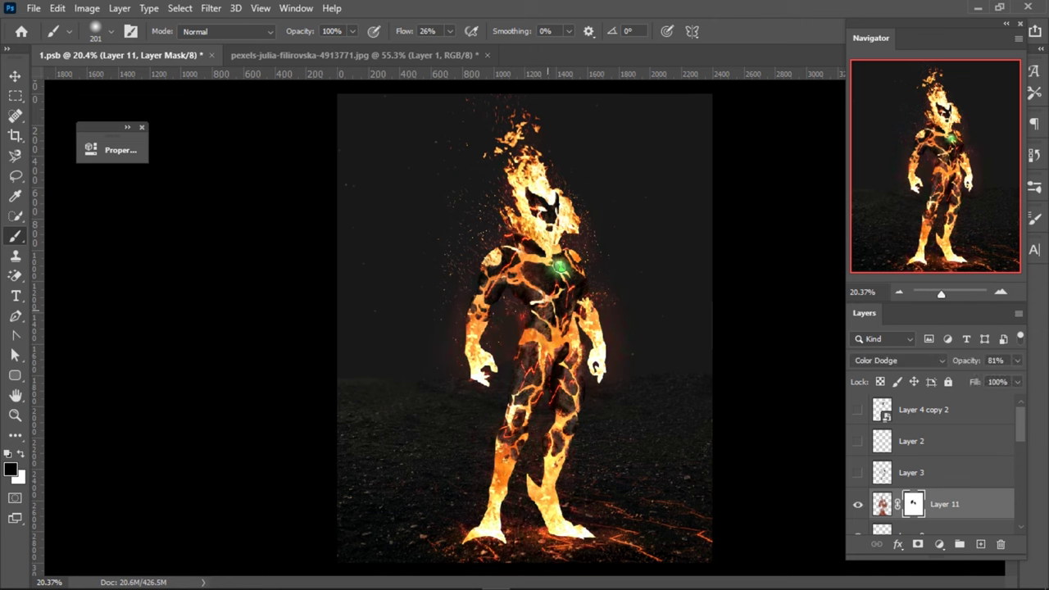
- Mask out glow near the hips, comparing the figure with and without Layer 11
key(ctrl+comma)
key(ctrl+comma)
click(557, 383)
key(ctrl+comma)
key(ctrl+comma)
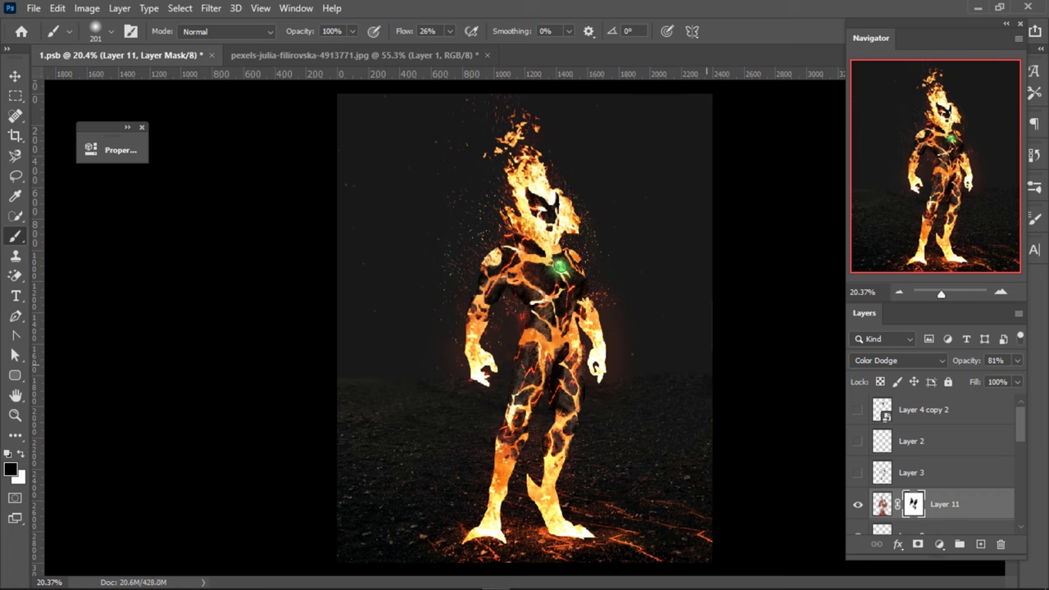
key(ctrl+comma)
key(ctrl+comma)
key(ctrl+comma)
key(ctrl+comma)
scroll(519, 328, down, 1)
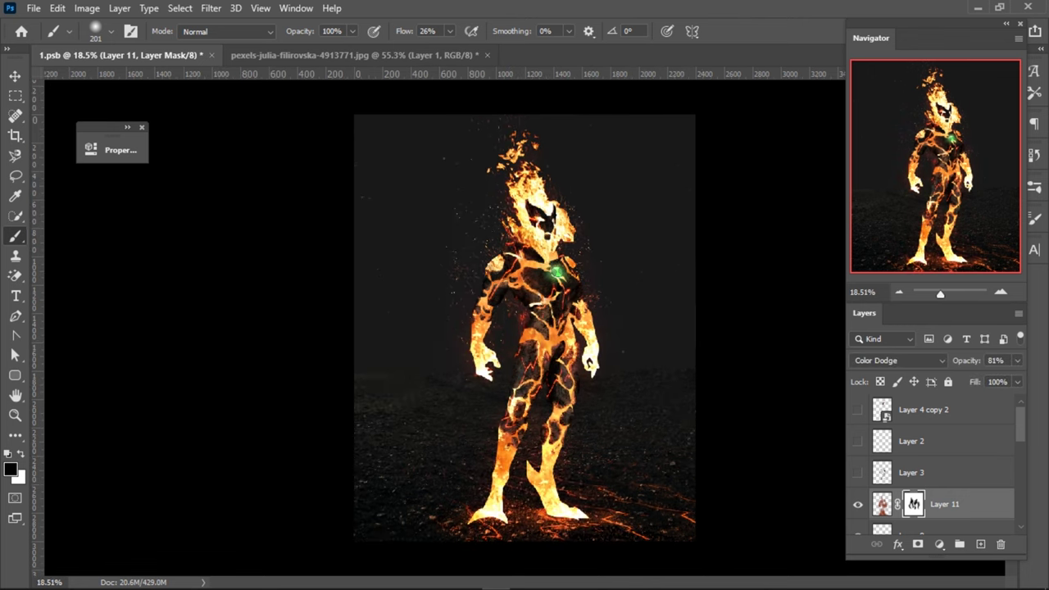
key(ctrl+comma)
key(ctrl+comma)
key(ctrl+comma)
key(ctrl+comma)
key(ctrl+comma)
key(ctrl+comma)
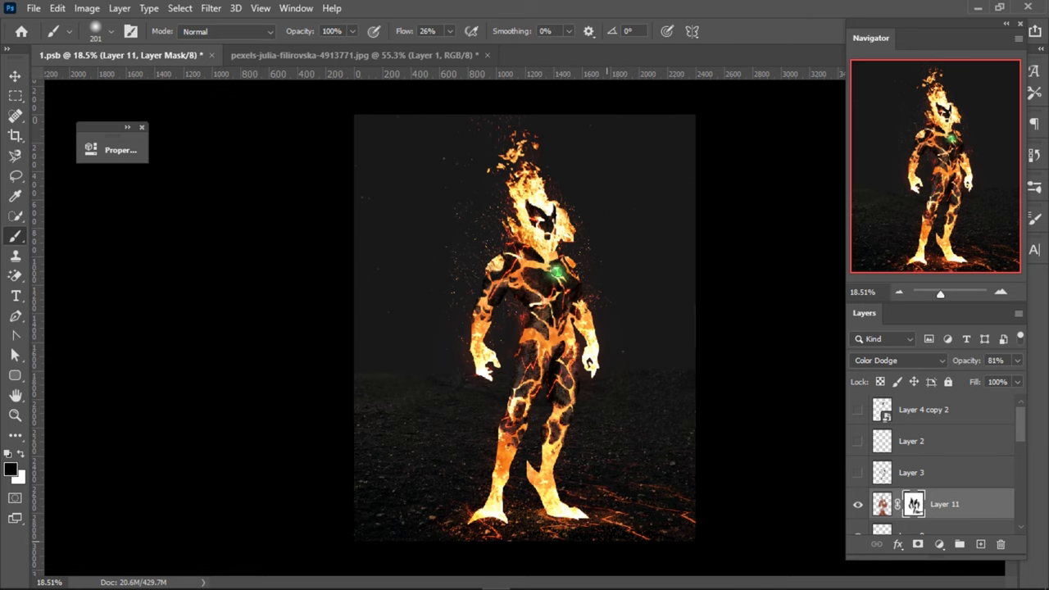
key(v)
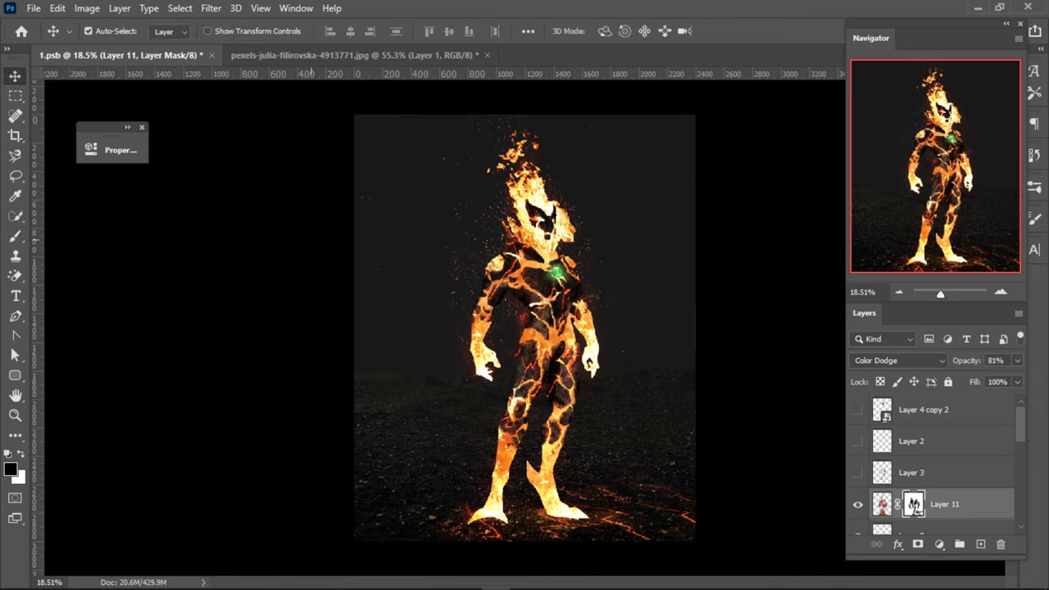
scroll(524, 327, up, 1)
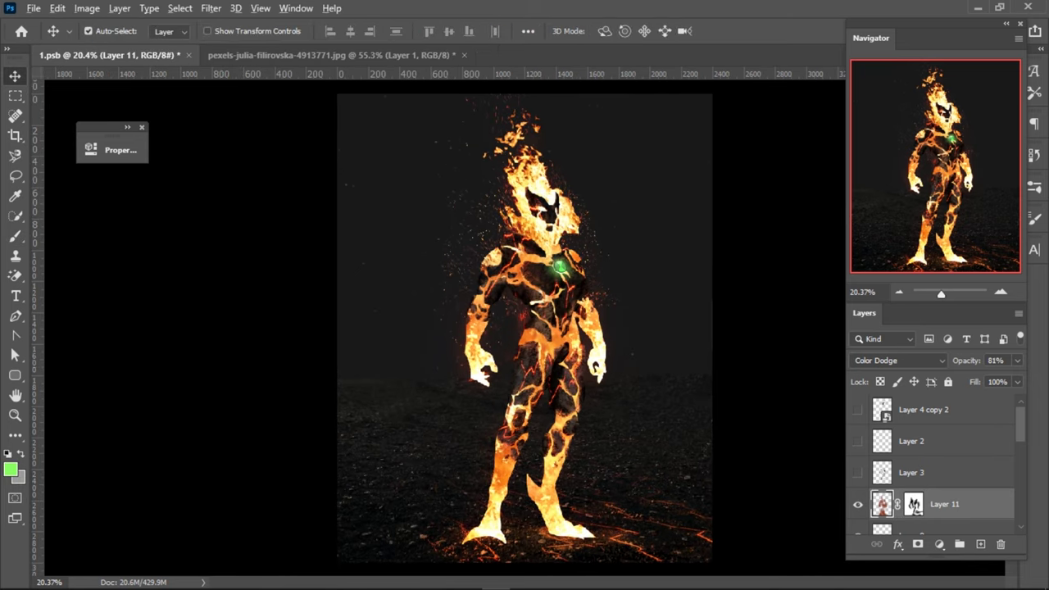
- Merge all visible layers into a new layer and convert it to a smart object
key(ctrl+shift+alt+e)
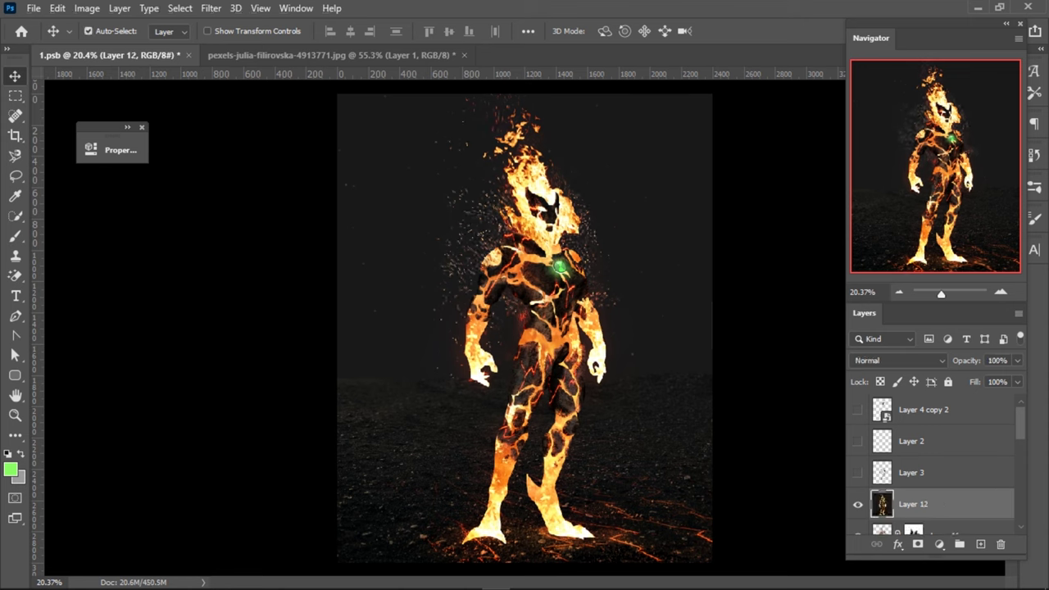
right_click(942, 504)
click(786, 213)
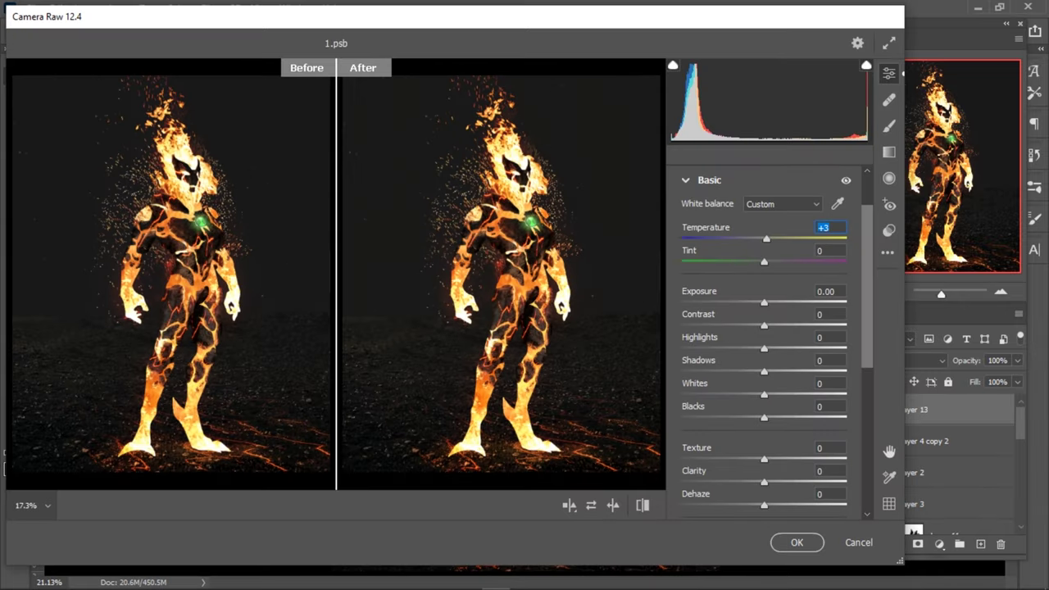
- Set Camera Raw exposure to -0.20, contrast +1 and highlights +1
key(Tab)
key(Tab)
key(Down)
key(Down)
key(Down)
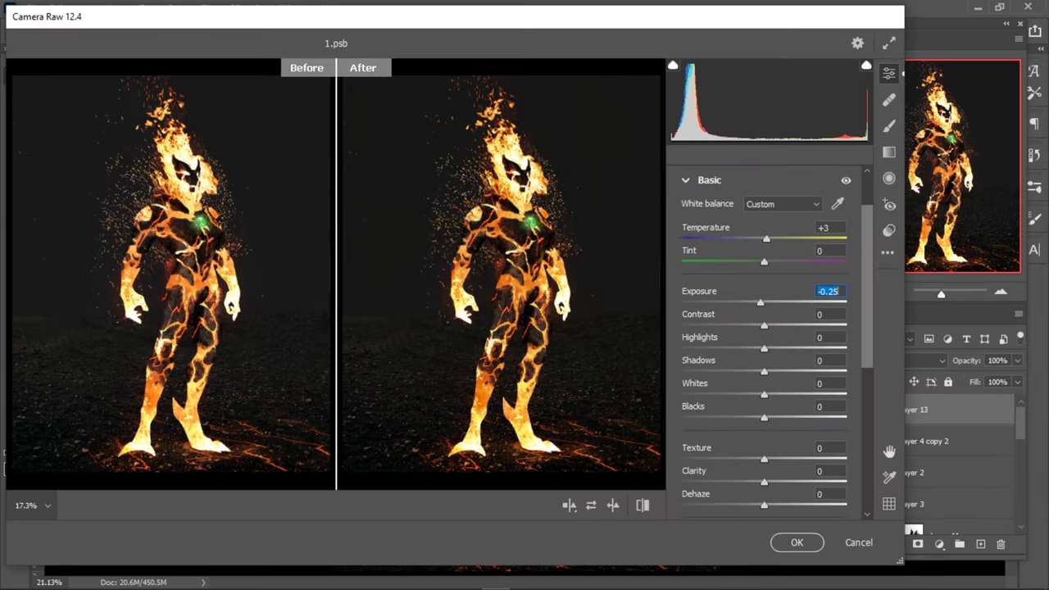
key(Up)
key(Tab)
key(Down)
key(Down)
- Set shadows to -7, whites to +1 and blacks to -7
key(Down)
key(Up)
key(Up)
key(Up)
key(Tab)
key(Down)
key(Down)
key(Up)
key(Up)
key(Up)
key(Tab)
key(Down)
key(Down)
key(Down)
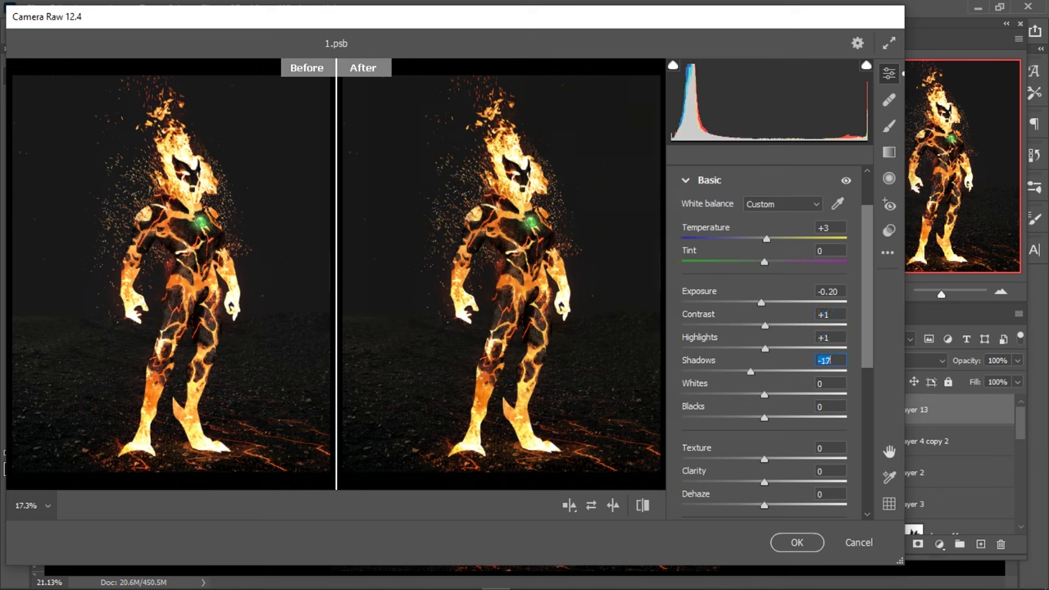
key(Up)
key(Up)
key(Up)
key(Down)
key(Down)
key(Down)
key(Down)
key(Down)
key(Down)
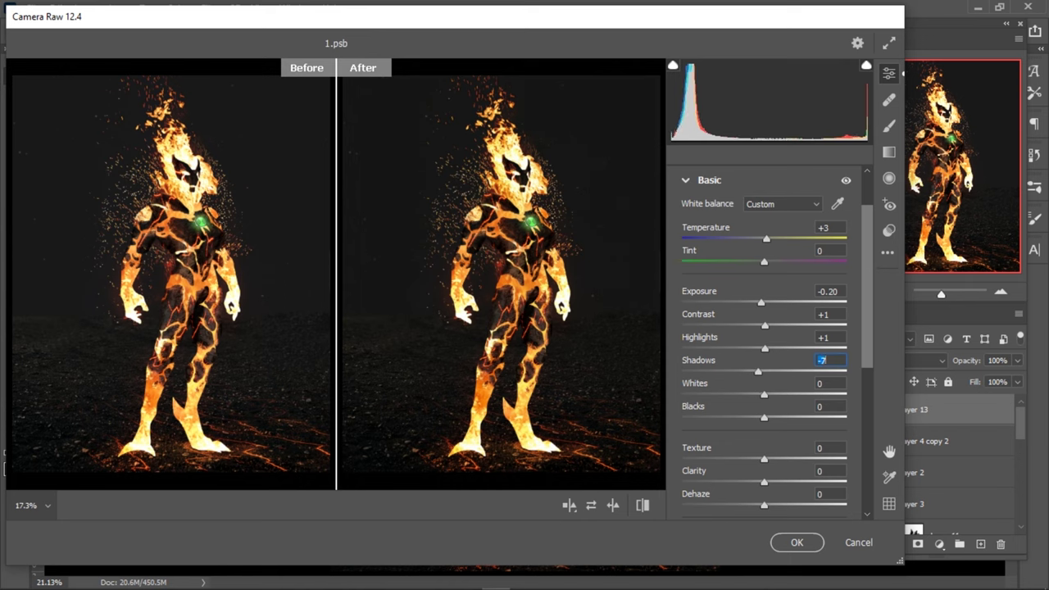
key(Tab)
key(Up)
key(Tab)
key(Down)
key(Down)
key(Down)
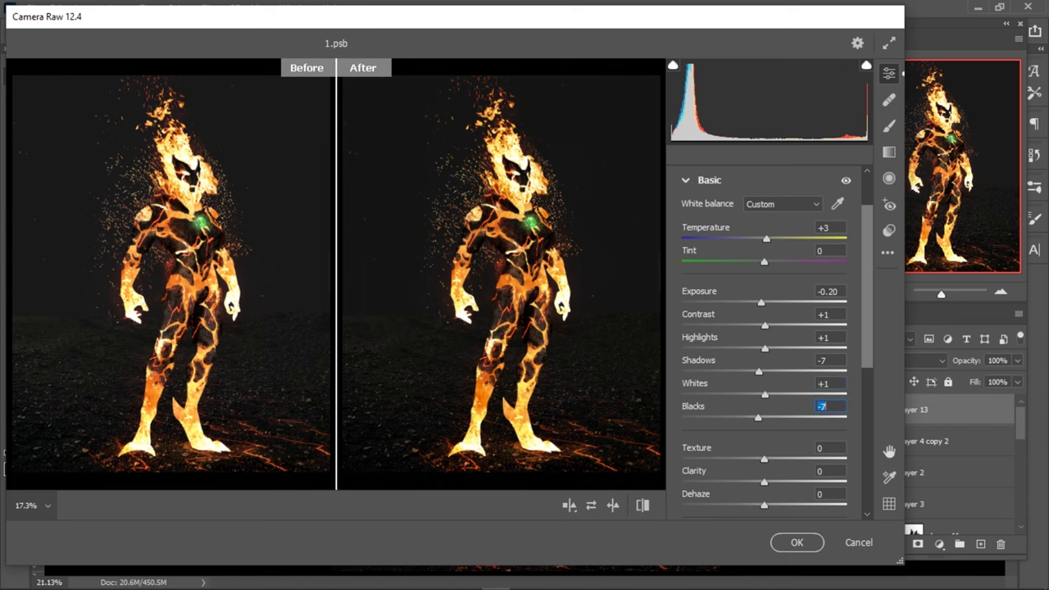
- Add clarity +12 and vibrance +3 to the grade
scroll(762, 344, down, 1)
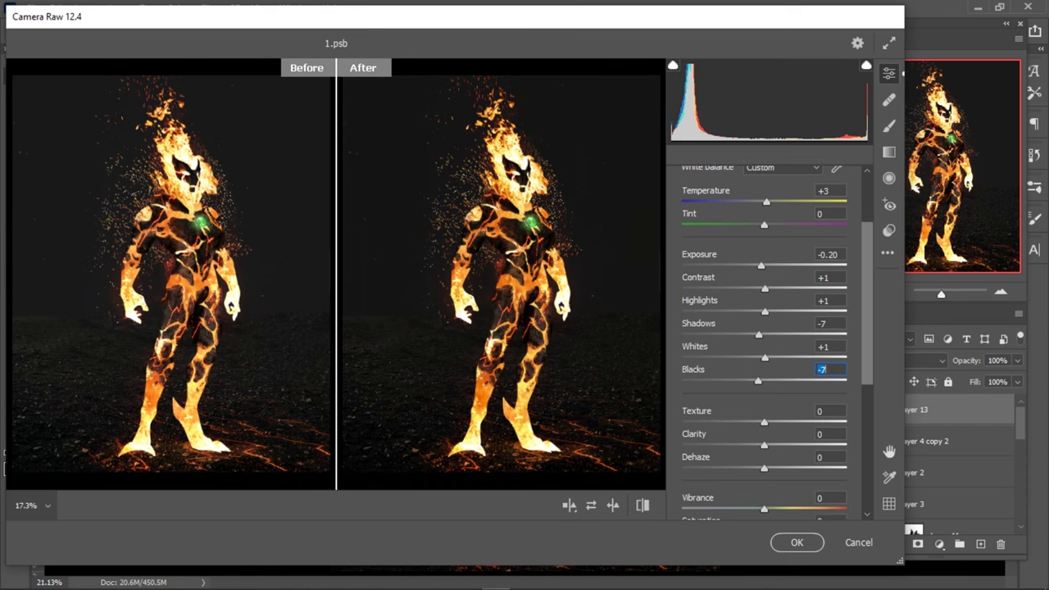
key(Tab)
key(Tab)
key(Up)
key(Up)
key(Up)
scroll(762, 344, down, 1)
scroll(762, 344, down, 1)
key(Tab)
key(Tab)
key(shift+Up)
key(Down)
key(Down)
key(Down)
key(Tab)
scroll(766, 344, down, 1)
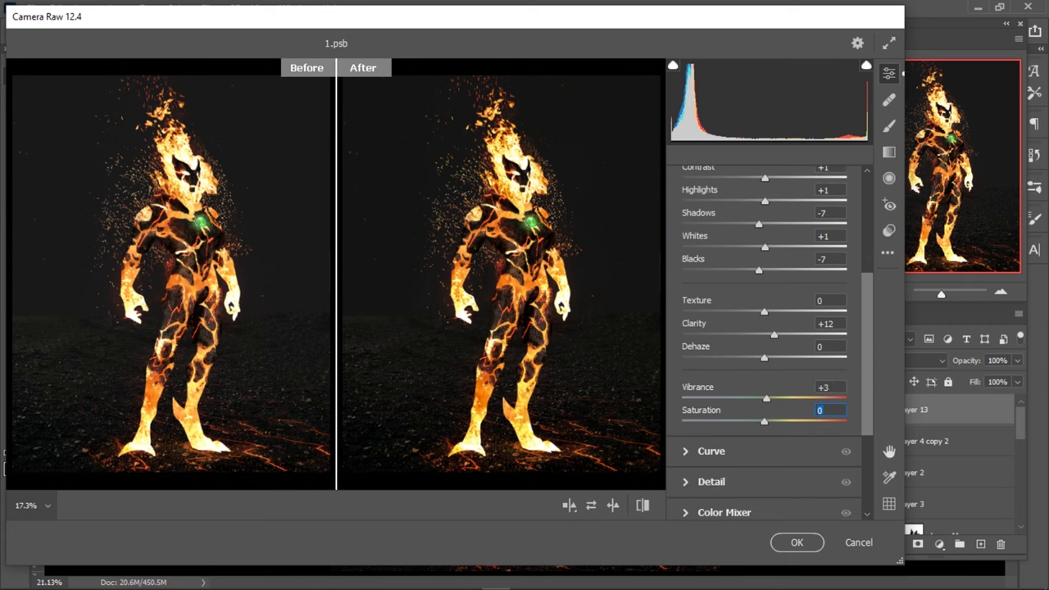
scroll(766, 345, down, 1)
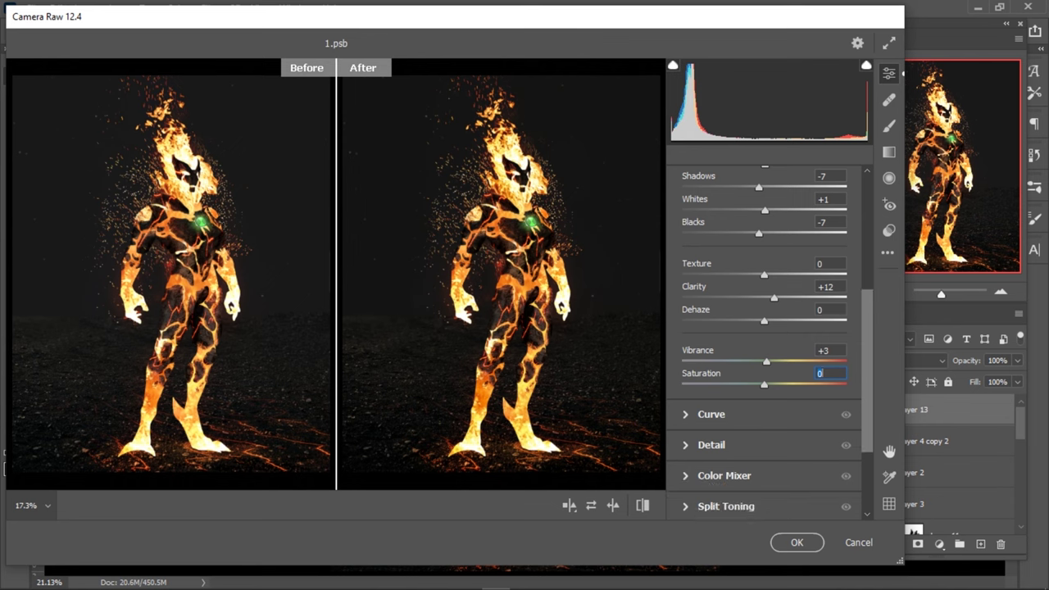
- Set the Detail sharpening amount to 40
click(711, 444)
text(40)
key(Return)
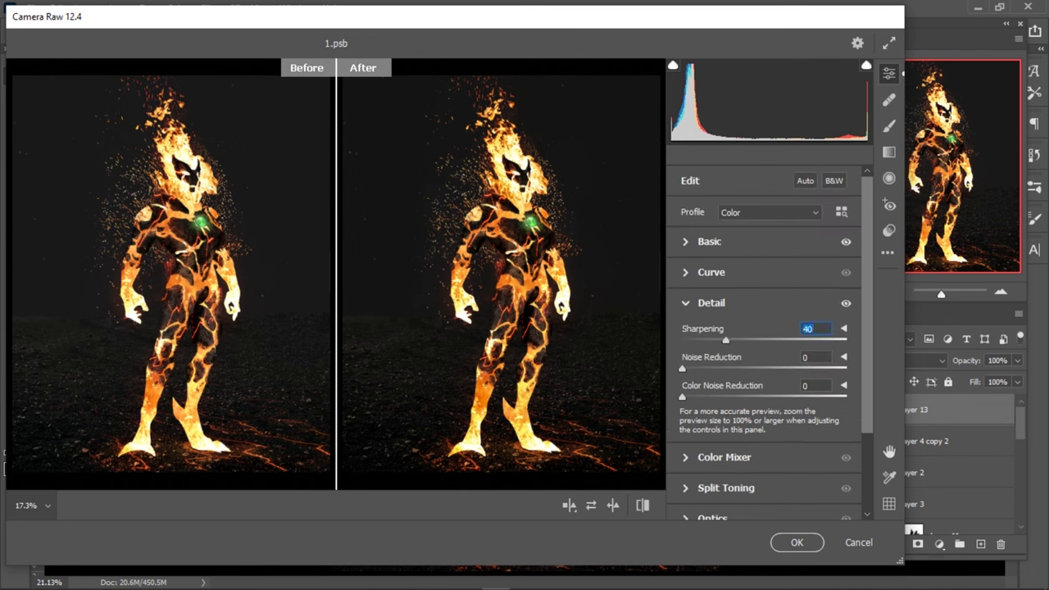
click(711, 302)
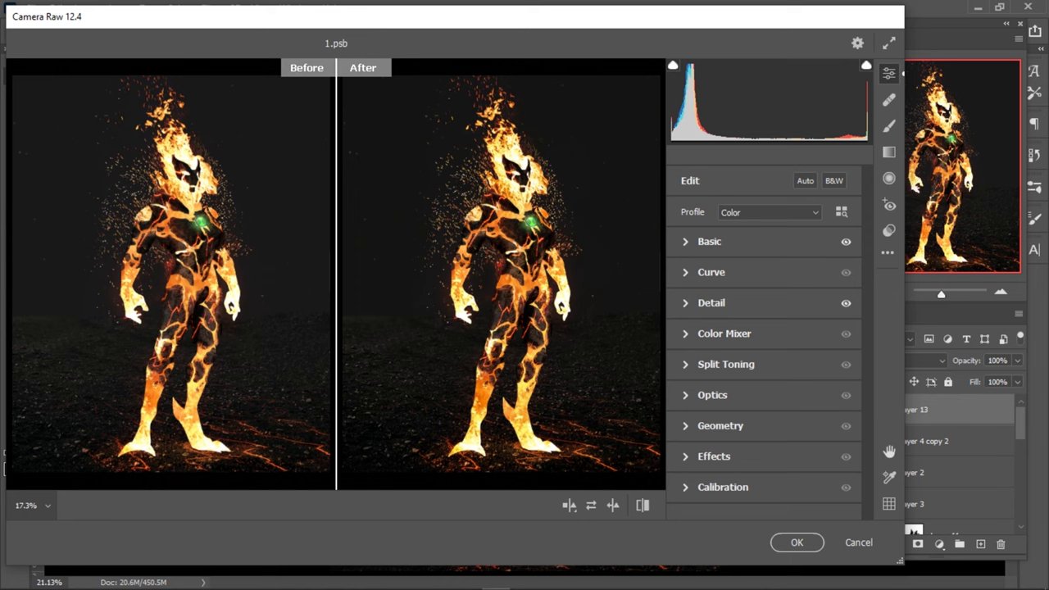
- Add a gently darkening point curve with points 68→62, 130→123 and 191→188
click(710, 272)
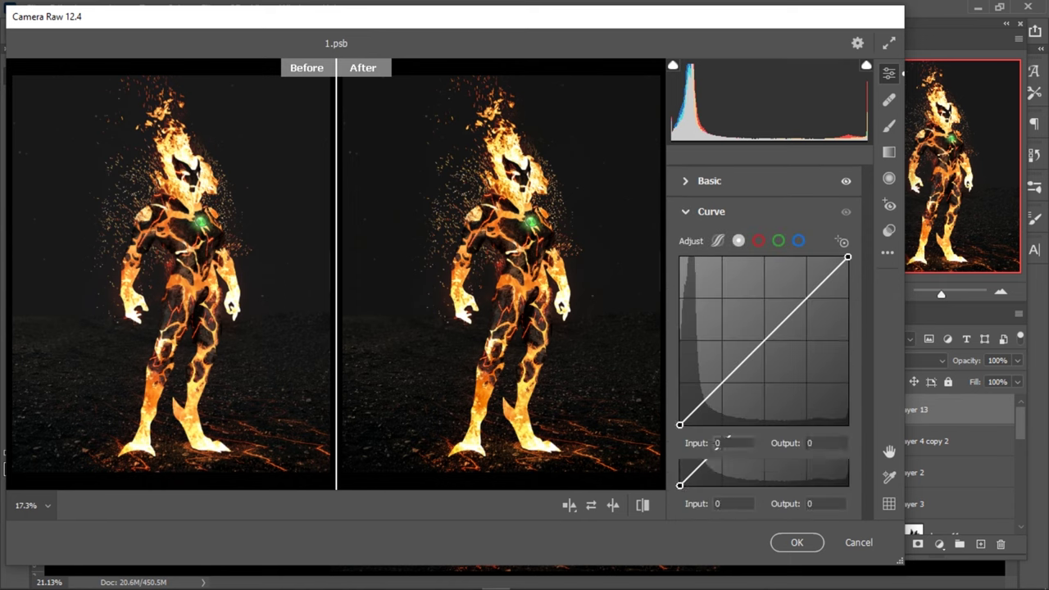
drag(679, 425, 679, 421)
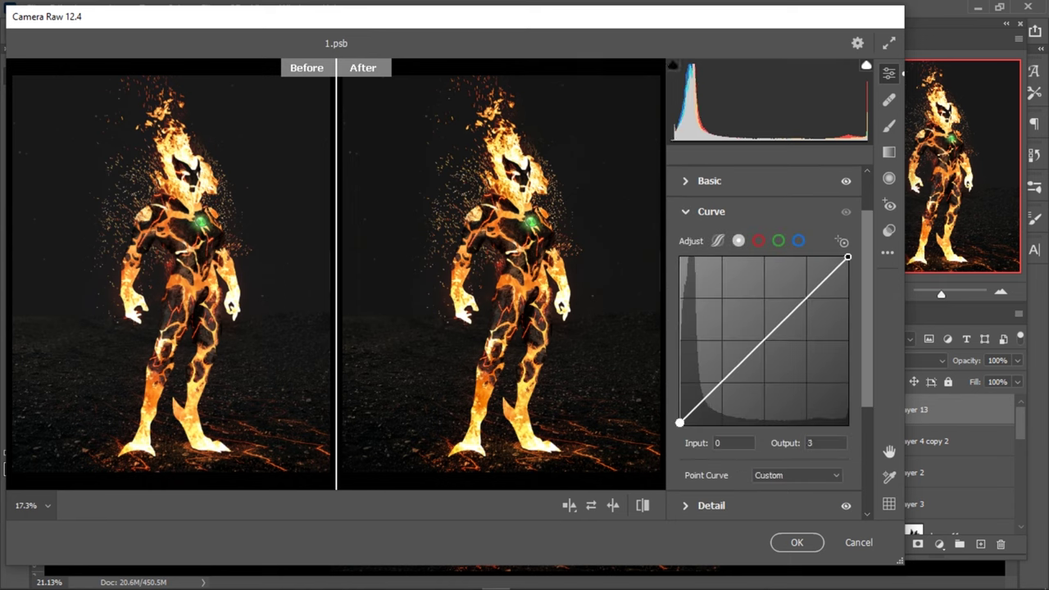
drag(725, 377, 724, 384)
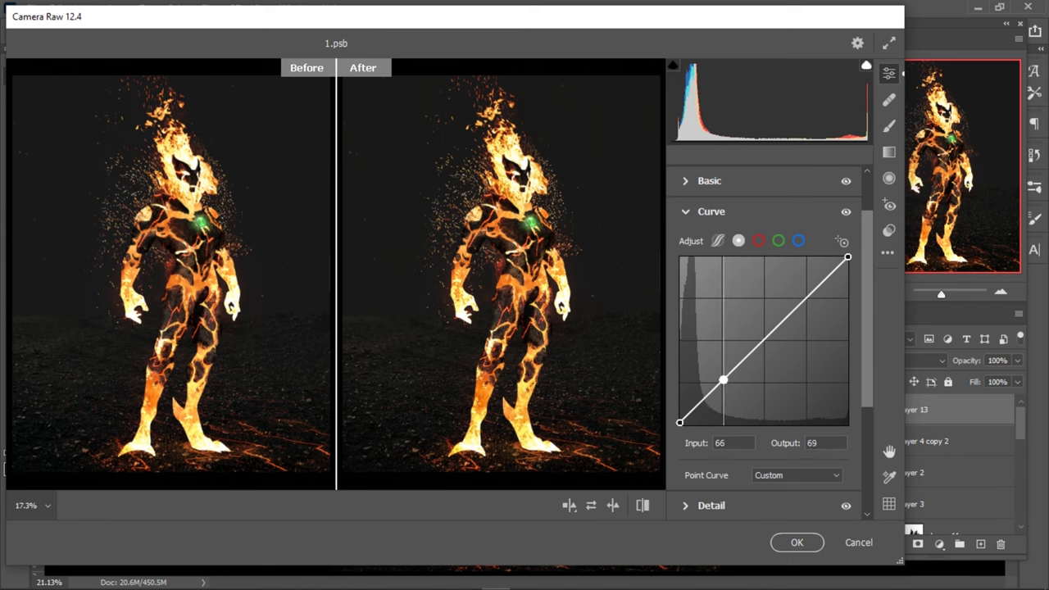
click(765, 344)
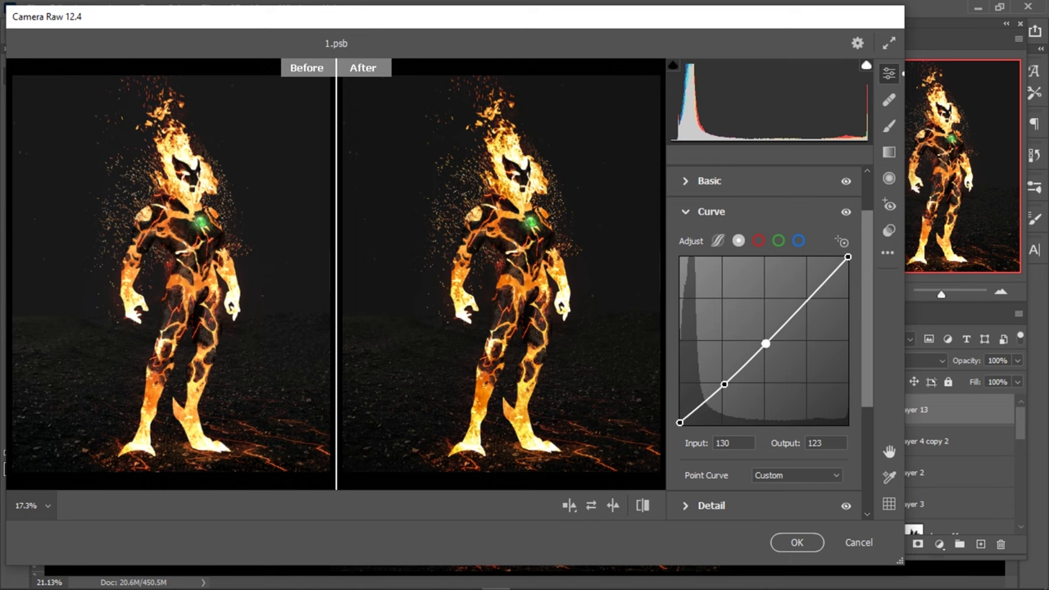
click(805, 301)
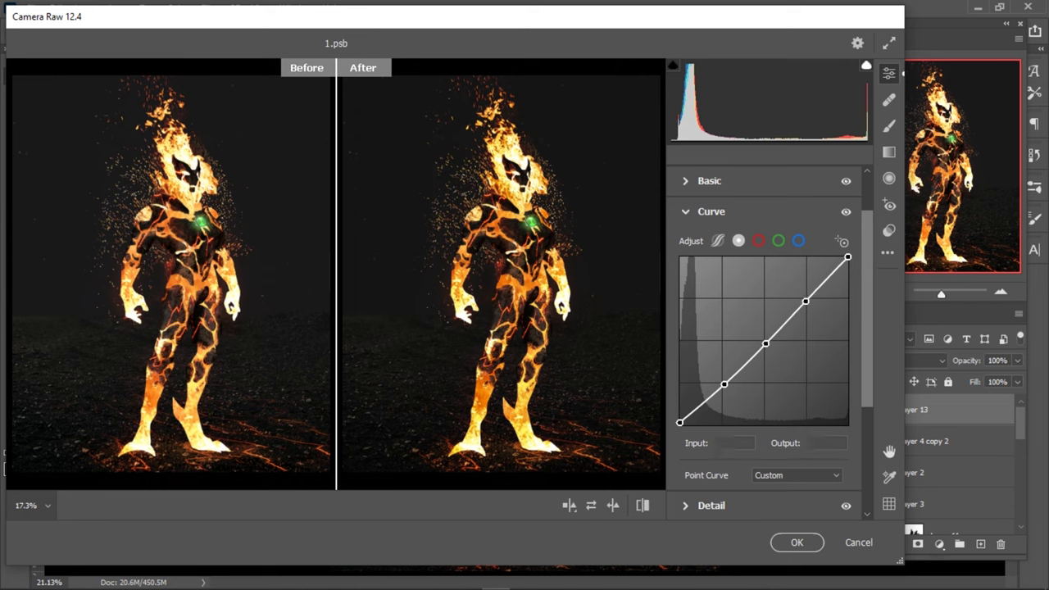
click(685, 211)
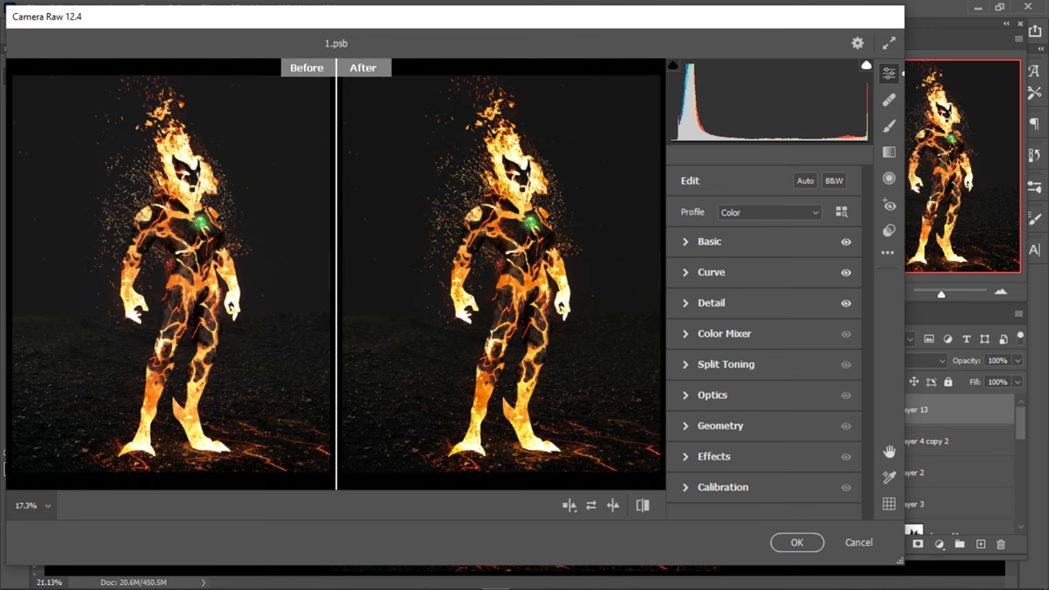
- Set HSL hue to Reds -7, Oranges -19, Yellows -14 and Greens -30
click(712, 333)
click(688, 265)
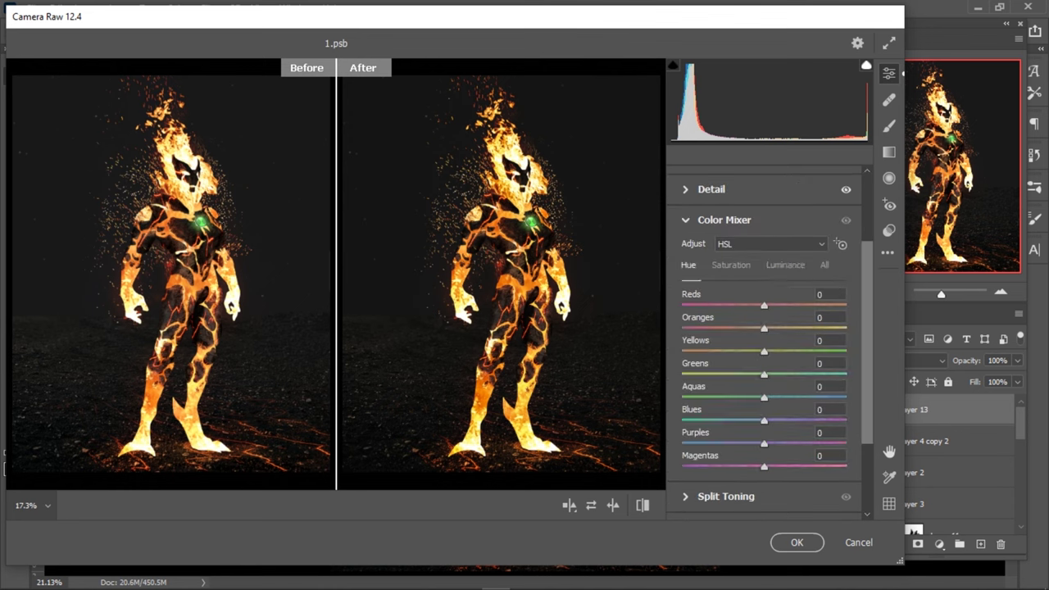
text(-7)
key(Tab)
text(-15)
key(Down)
key(Down)
key(Down)
key(Down)
scroll(764, 344, down, 1)
key(Tab)
text(-14)
key(Tab)
text(-23)
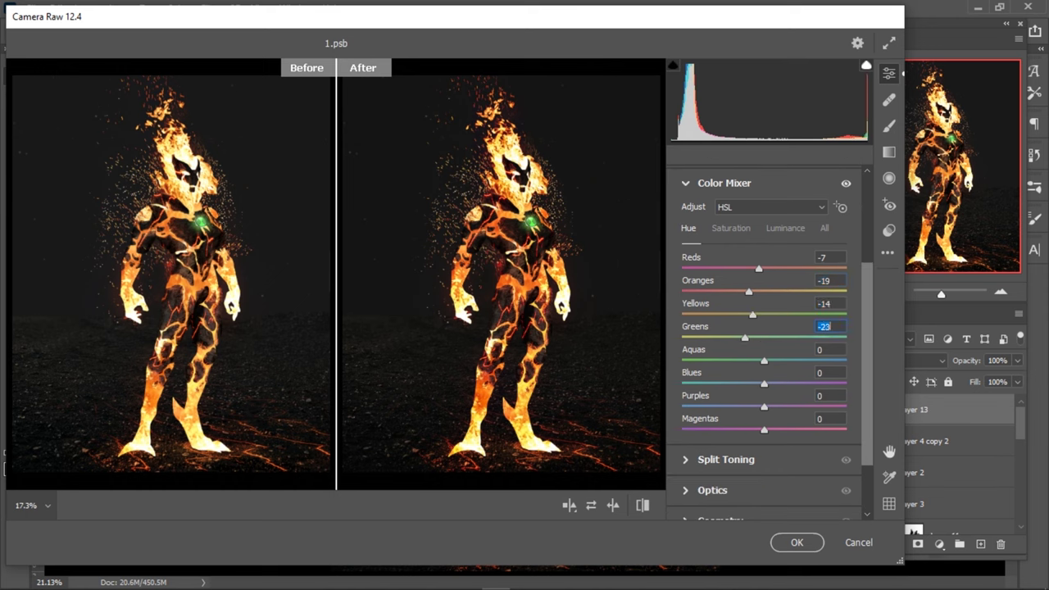
key(shift+Up)
key(shift+Up)
key(shift+Up)
key(shift+Down)
key(shift+Down)
key(shift+Down)
key(shift+Down)
key(Down)
key(Down)
key(Down)
key(Up)
key(Up)
key(Up)
- Set HSL saturation to Reds -8, Oranges +5 and Yellows -13
key(ctrl+alt+shift+s)
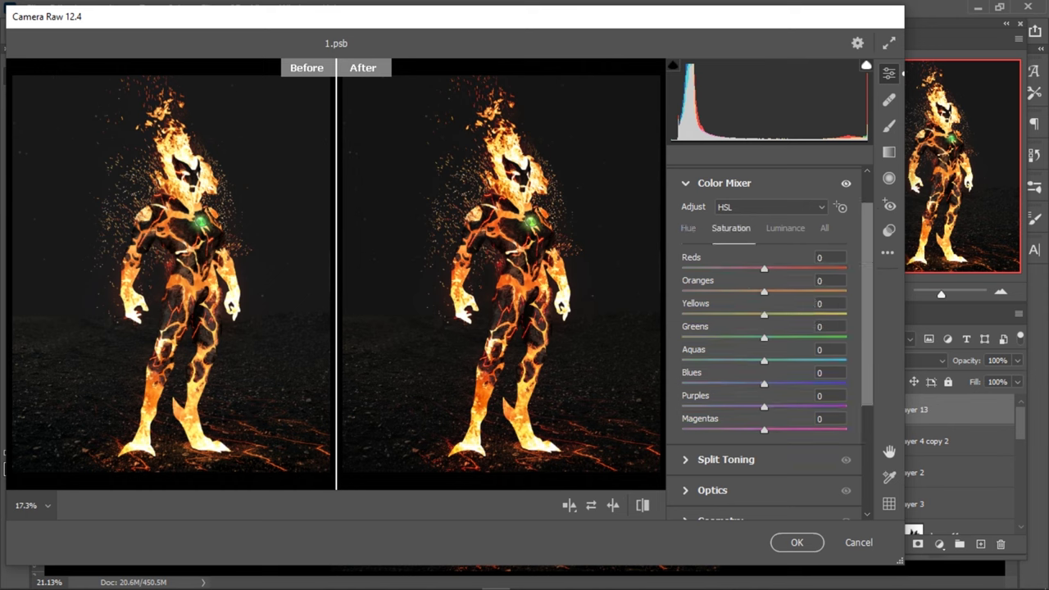
key(Down)
key(Down)
key(Down)
key(Tab)
key(Up)
key(Up)
key(Up)
key(shift+Down)
key(shift+Down)
key(shift+Down)
key(shift+Up)
key(shift+Up)
key(shift+Up)
key(Down)
key(Down)
key(Down)
scroll(766, 328, down, 1)
key(Tab)
key(shift+Down)
key(Down)
key(Down)
key(Down)
key(Down)
key(Down)
key(Down)
- Settle the Greens saturation at +23
key(Tab)
text(34)
key(Return)
text(50)
key(Return)
text(62)
key(Return)
scroll(770, 344, up, 1)
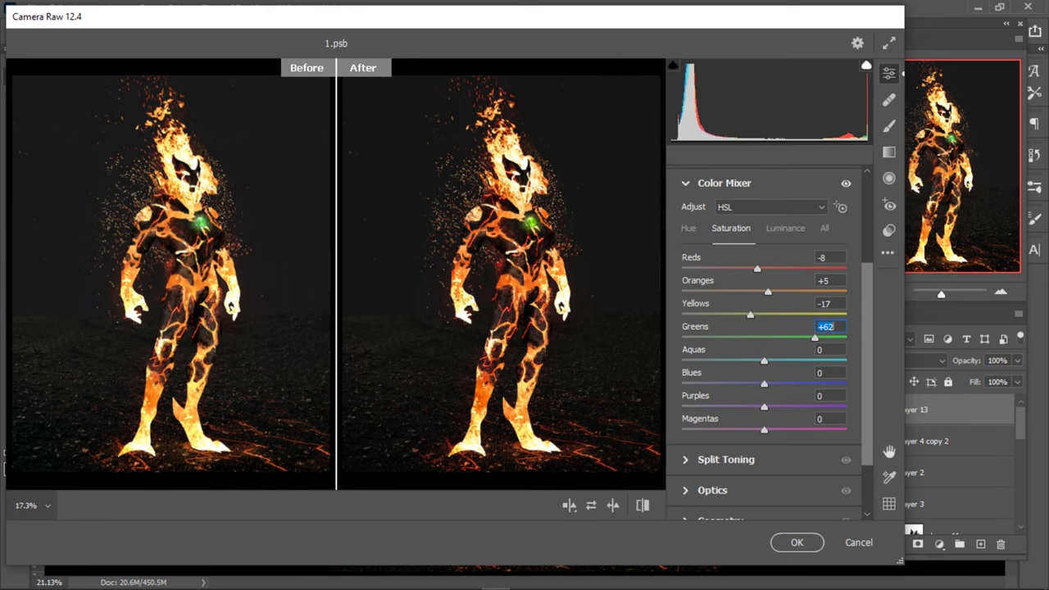
click(724, 183)
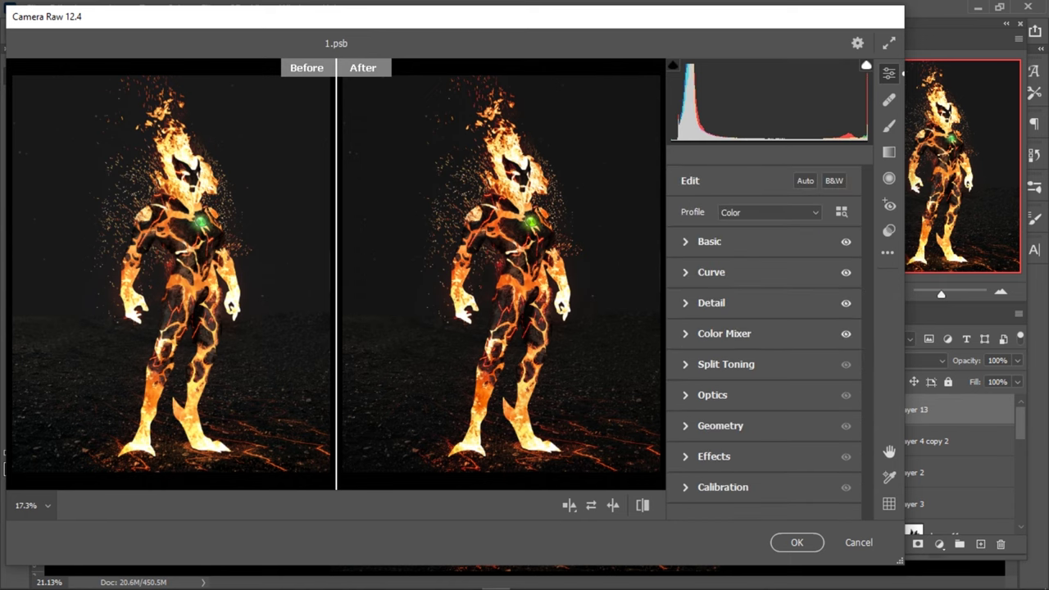
click(723, 334)
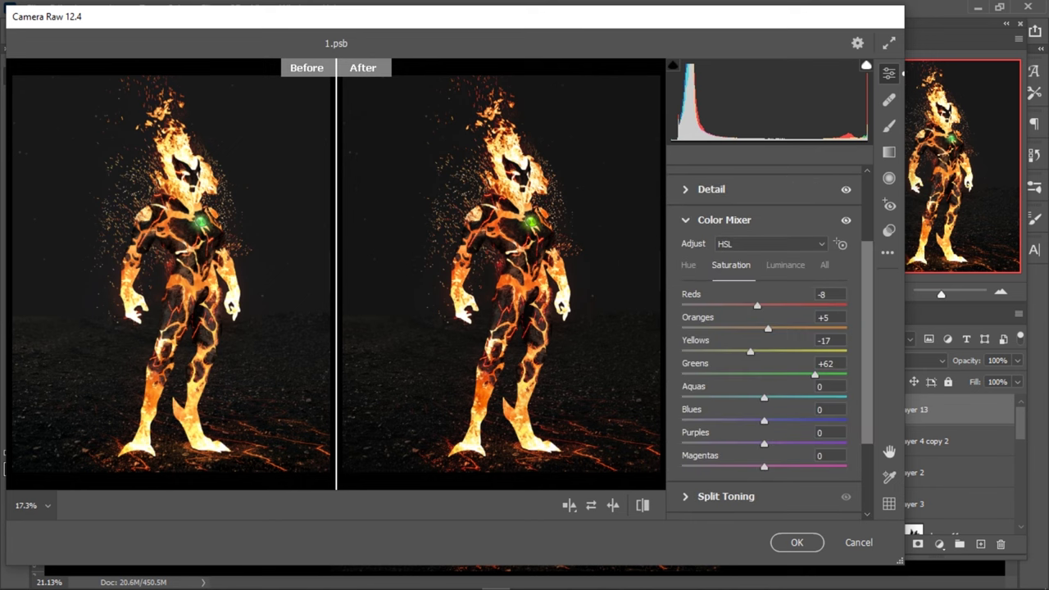
text(23)
key(Return)
- Set HSL luminance to Oranges -2 and Yellows +10
key(ctrl+alt+shift+l)
key(Tab)
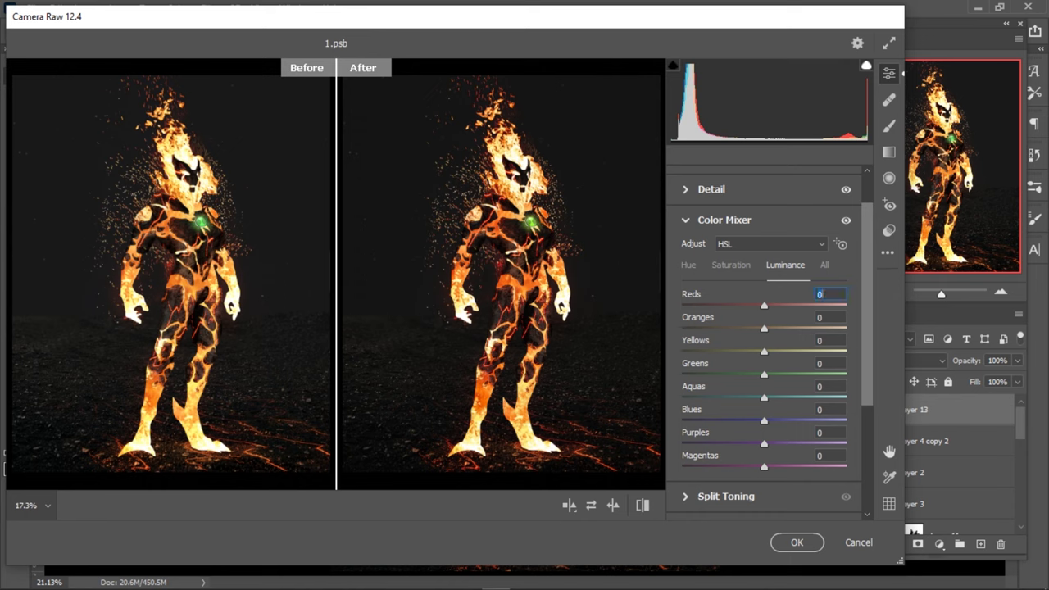
key(Tab)
key(Down)
key(Down)
key(Tab)
key(shift+Up)
key(Up)
key(Up)
key(Up)
text(6)
key(Return)
text(-3)
key(Return)
text(10)
key(Return)
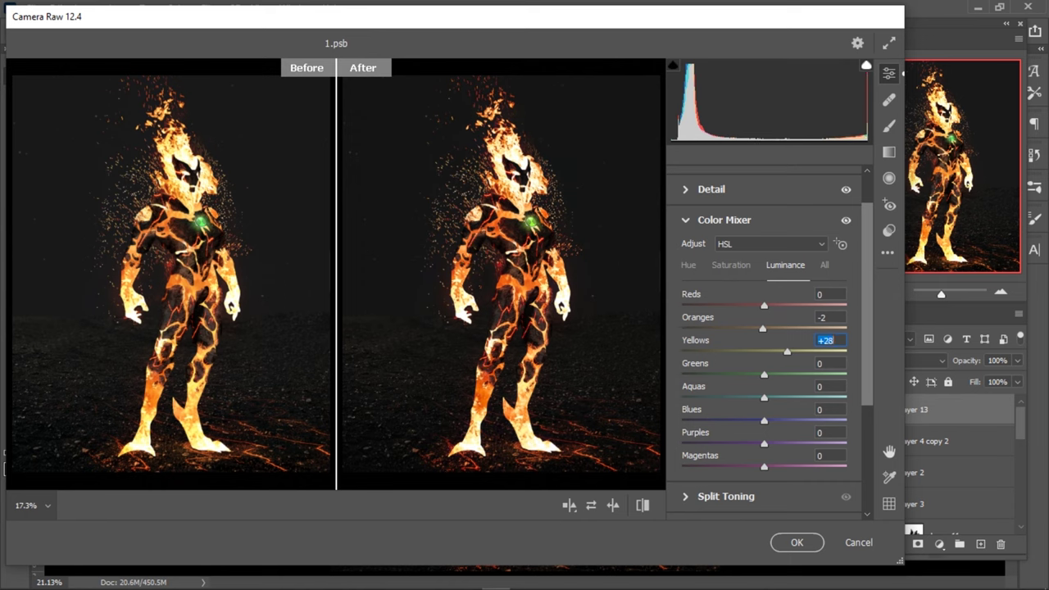
scroll(770, 344, down, 1)
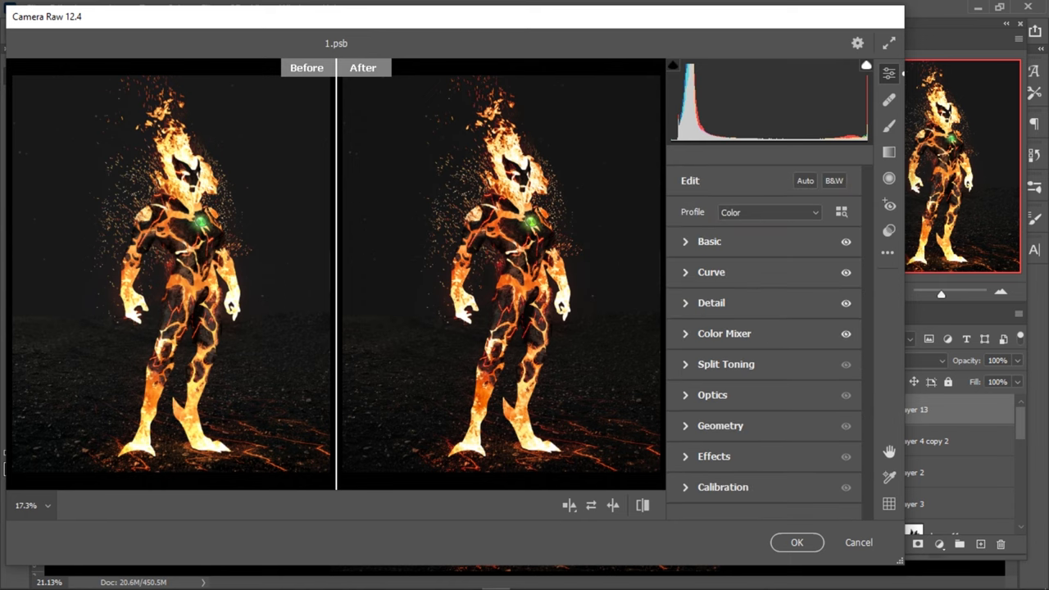
- Set the split-toning highlight saturation to 15
click(725, 364)
text(200)
key(Return)
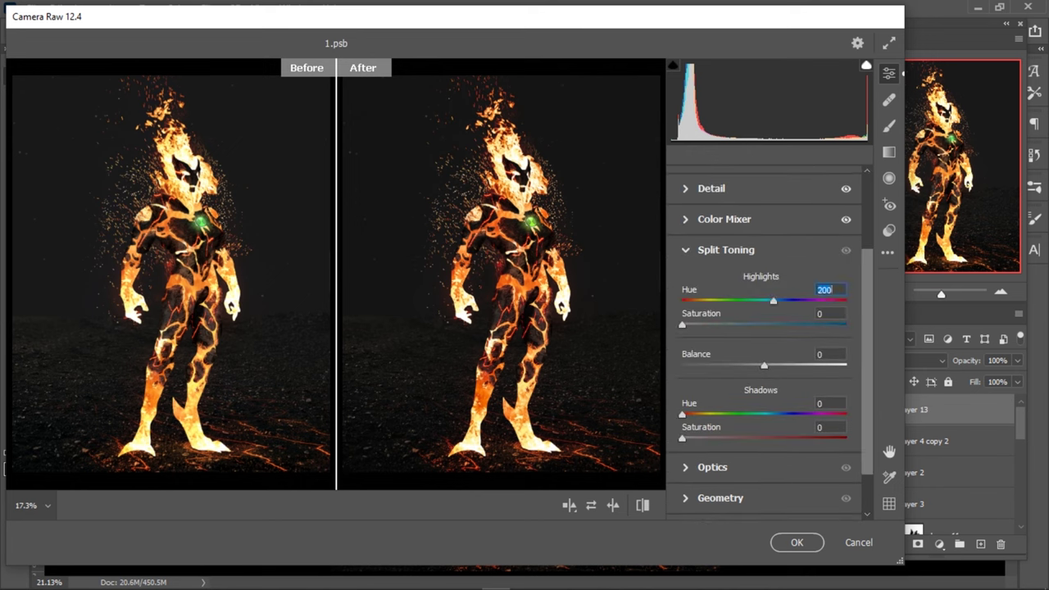
key(Tab)
text(10)
key(Return)
text(19)
key(Return)
text(15)
key(Return)
- Tint shadows blue (hue 237, saturation 6) and highlights orange (hue 24)
key(Tab)
key(Tab)
text(25)
key(Tab)
text(6)
key(Return)
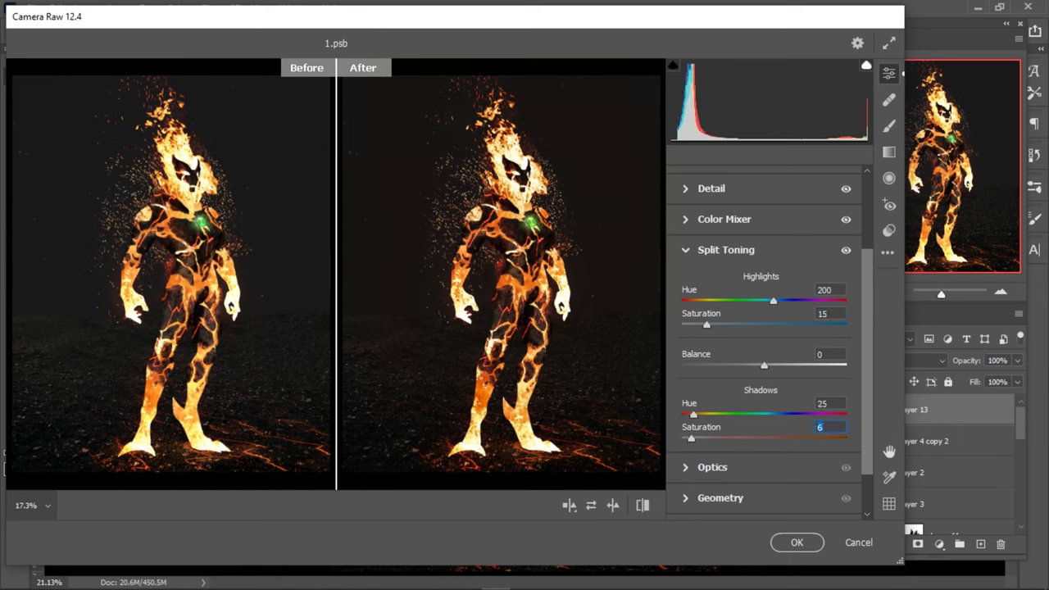
key(shift+Tab)
text(237)
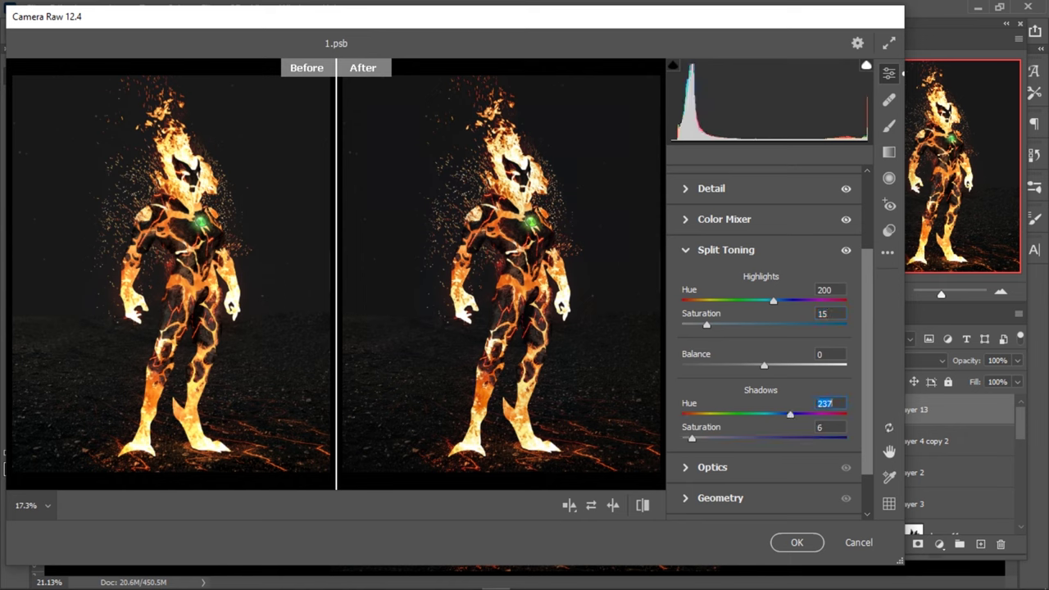
key(shift+Tab)
key(shift+Tab)
key(shift+Tab)
text(27)
key(Down)
key(Down)
key(Down)
key(Return)
click(726, 249)
- Add a -16 vignette and grain amount 4 in Effects
click(714, 456)
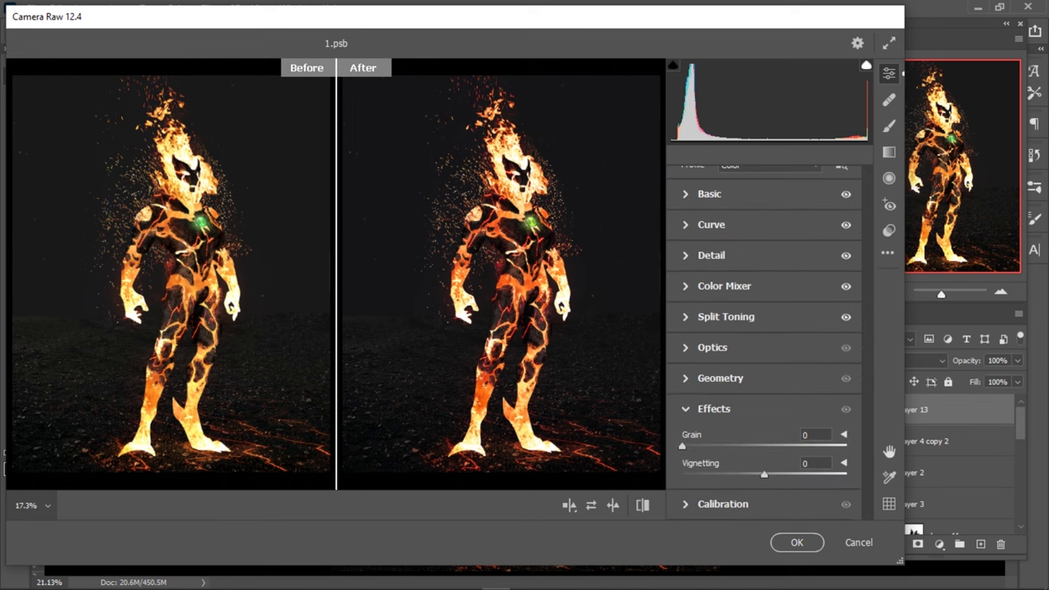
click(810, 463)
key(Down)
key(Down)
key(Down)
key(Down)
key(Down)
key(Down)
key(Down)
key(Up)
key(Up)
key(Up)
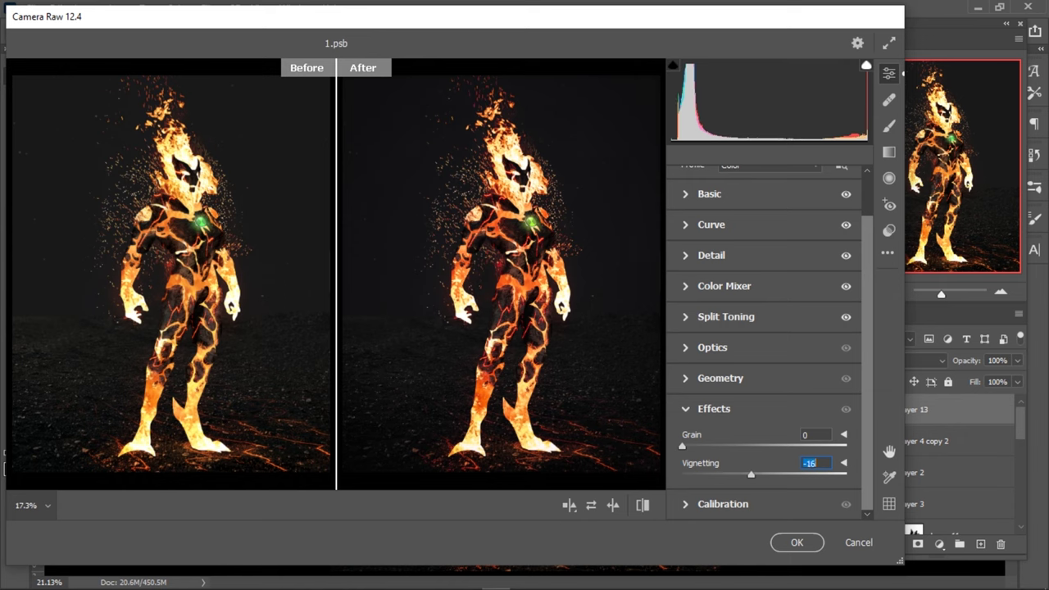
key(shift+Tab)
key(Up)
key(Up)
key(Up)
key(Up)
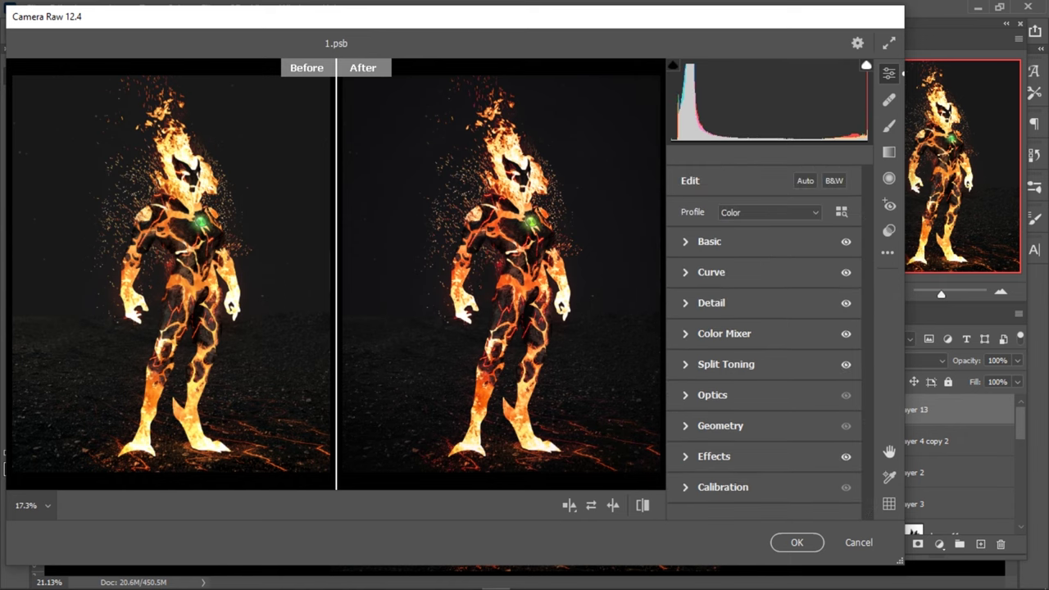
- In Calibration, keep Red Primary hue at 0, set Green Primary -2 and Blue Primary +17
key(ctrl+alt+9)
key(Up)
key(Up)
key(Down)
key(Down)
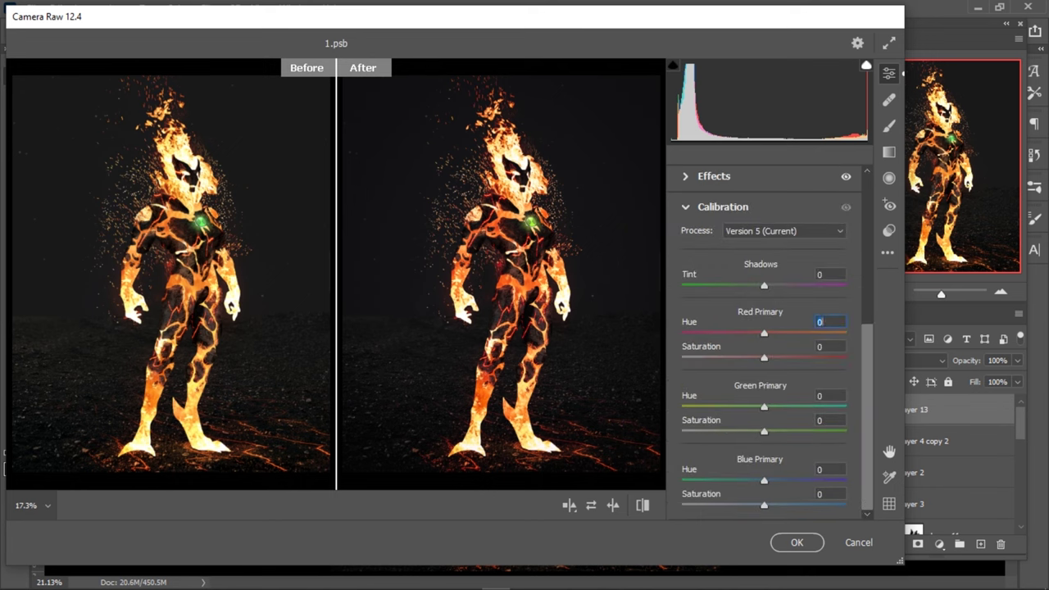
key(Tab)
key(Tab)
key(Up)
key(Up)
key(Up)
key(Down)
key(Down)
key(Down)
key(Tab)
key(Tab)
key(shift+Down)
key(Down)
key(Down)
key(Down)
key(shift+Up)
key(Down)
key(Down)
key(Down)
key(Down)
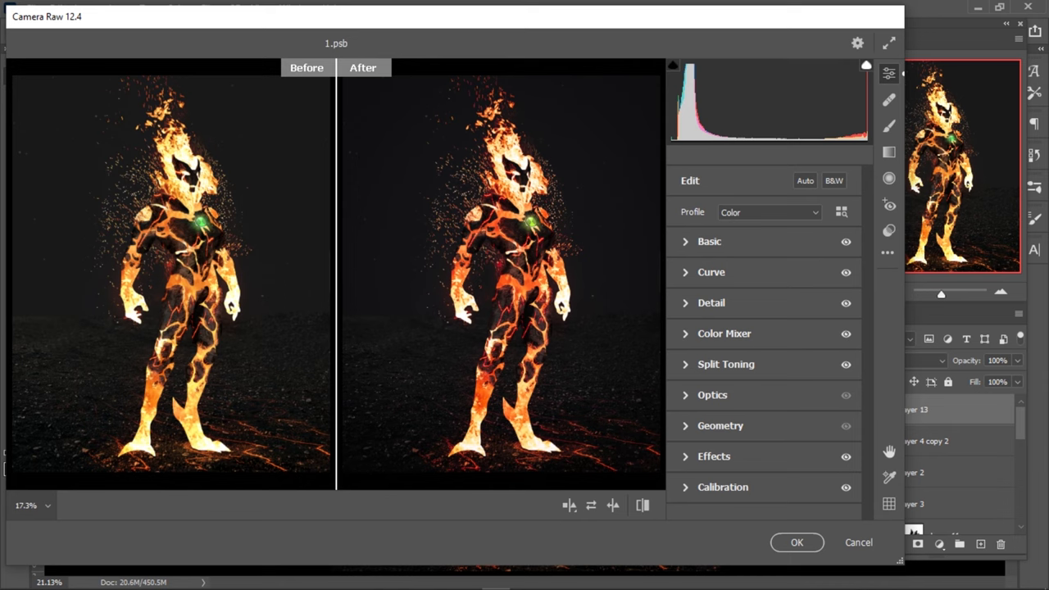
key(Up)
key(Up)
key(Up)
key(Up)
key(Up)
key(Up)
key(Up)
key(Up)
key(Up)
key(Up)
key(Up)
key(Up)
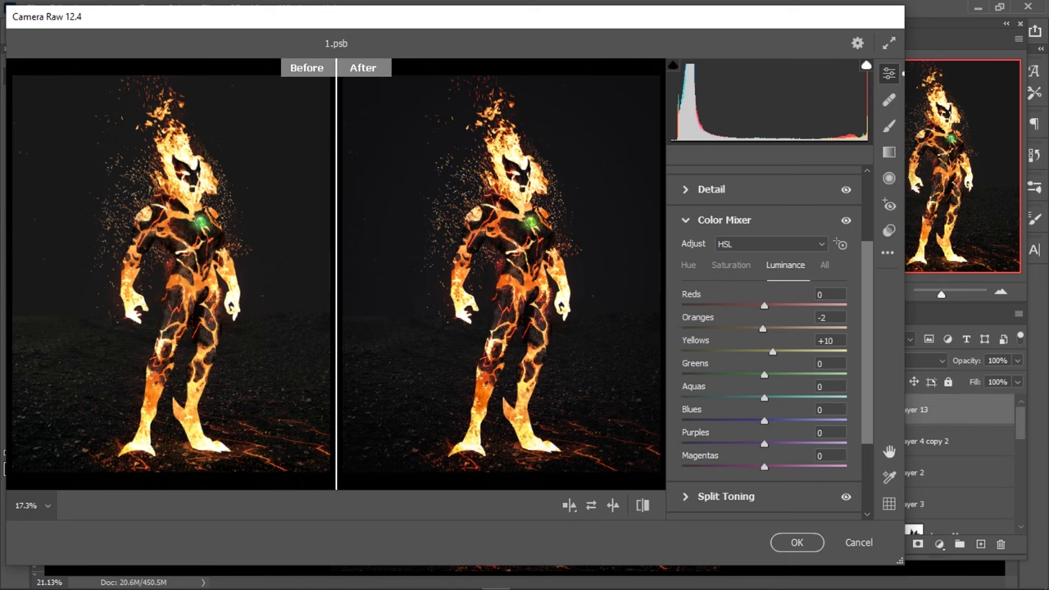
- Set the Color Mixer hue for Reds to +8 and Oranges to -5
text(8)
key(Return)
key(Tab)
key(Up)
key(Up)
key(Up)
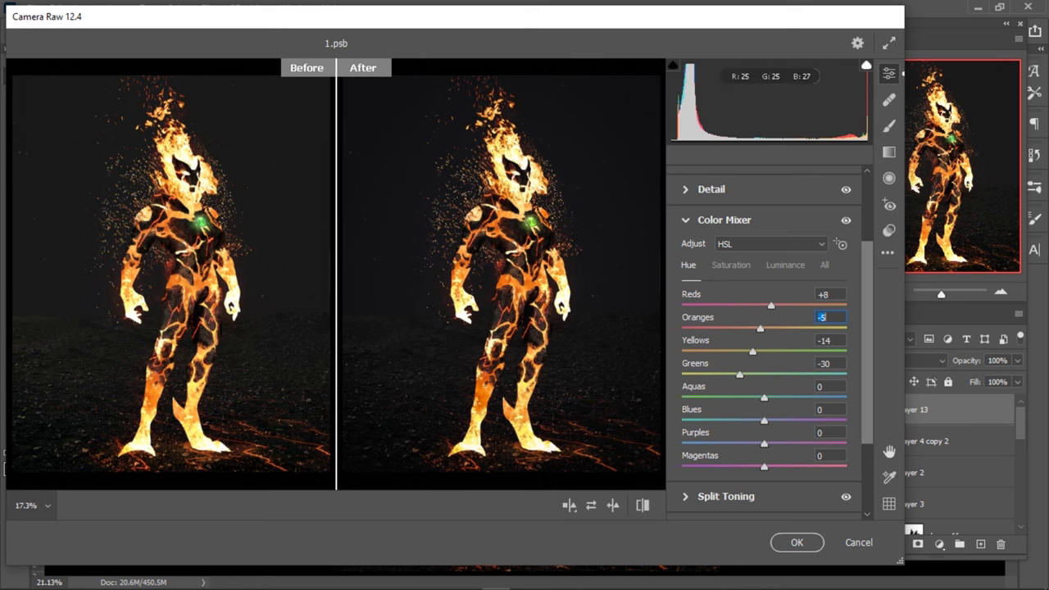
- Compare the grade against defaults, then show only the After view full size
scroll(336, 274, down, 1)
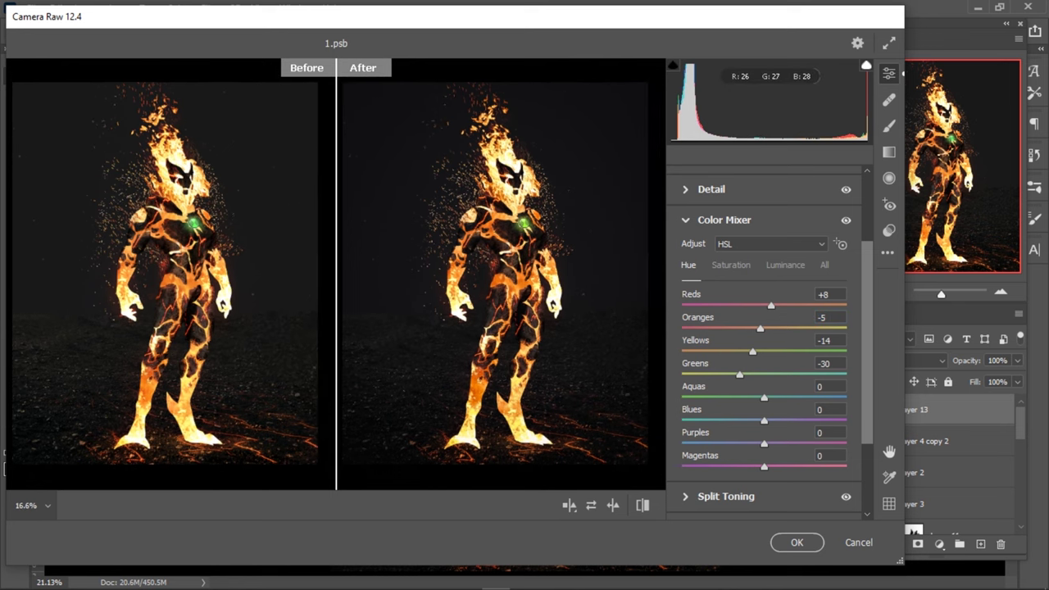
click(643, 505)
click(643, 505)
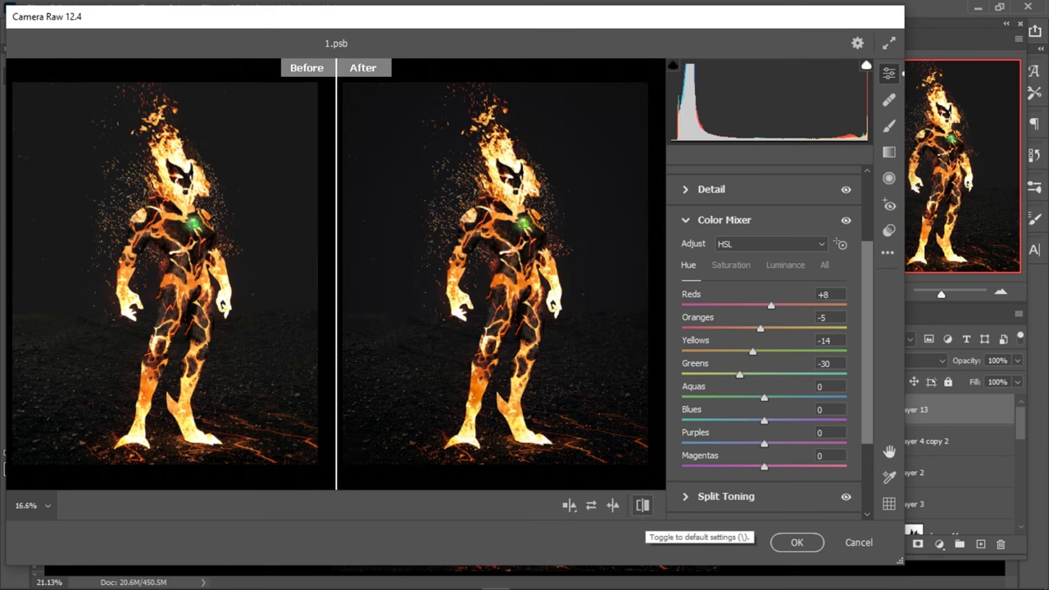
click(570, 504)
click(569, 505)
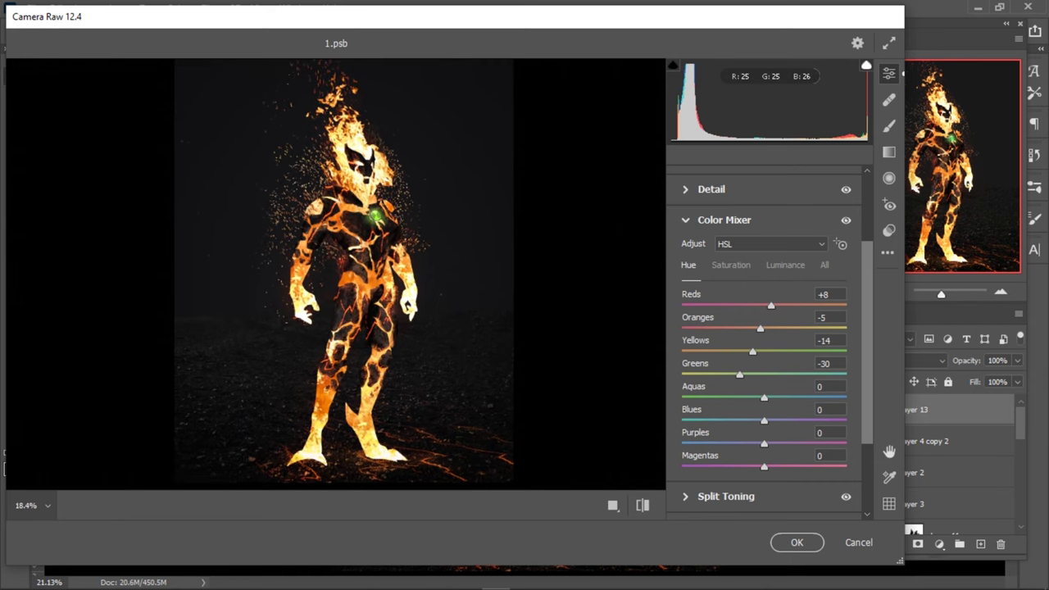
right_click(590, 104)
- Try a white preview surround, then return it to default grey
click(628, 131)
right_click(587, 80)
click(627, 89)
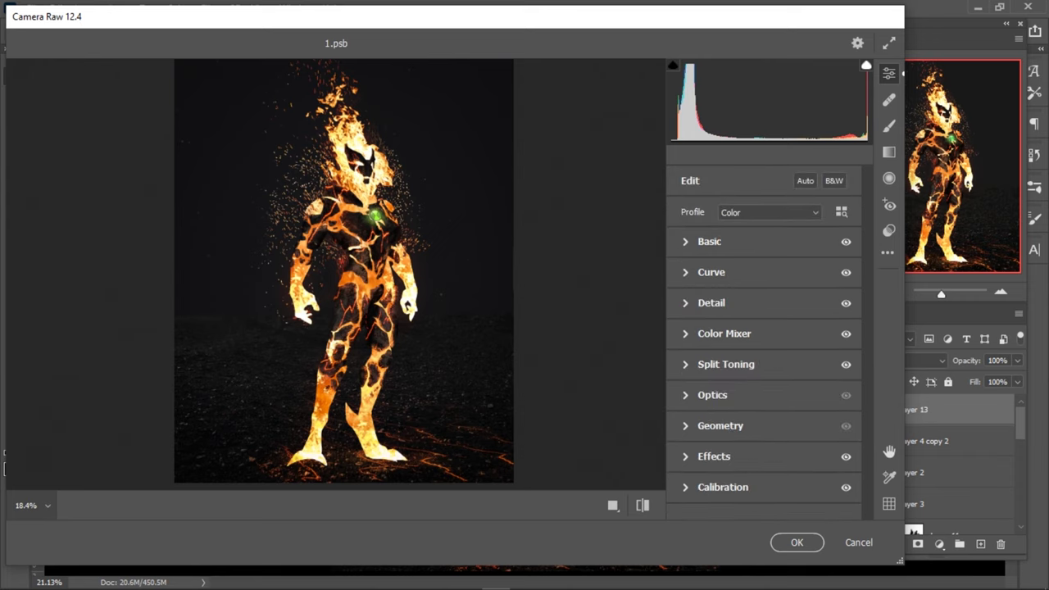
- Set Temperature to -6 and Contrast to +6 in Camera Raw Basic
text(-9)
key(Up)
key(Up)
key(Up)
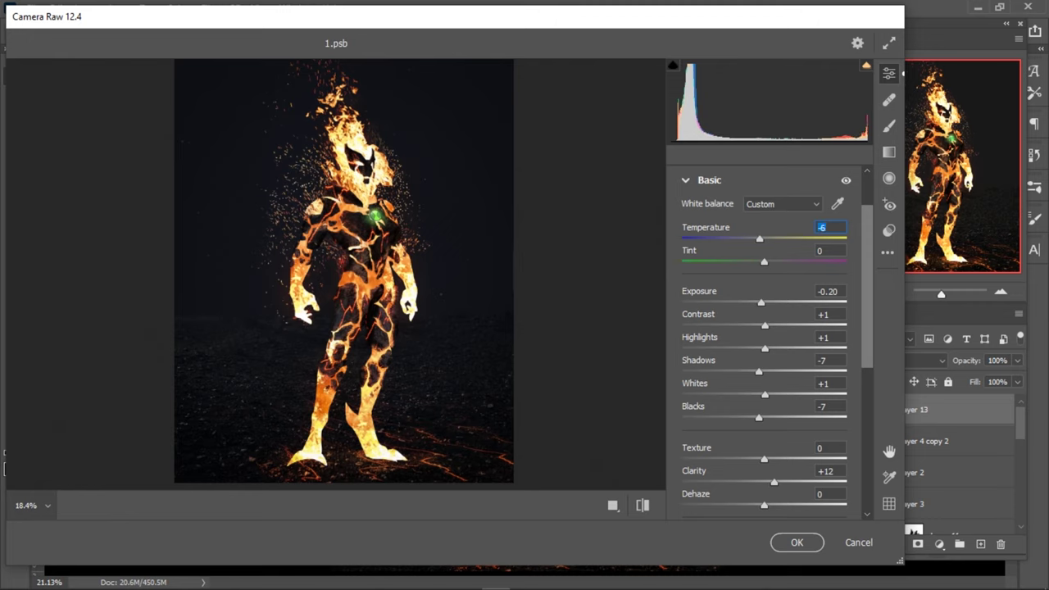
key(Tab)
key(Tab)
key(Tab)
text(-10)
key(Return)
text(5)
key(Return)
key(Up)
- Set Highlights to 0, Shadows to +7 and Blacks to -4
key(Tab)
key(Down)
key(Down)
key(Down)
key(Down)
key(Down)
key(Down)
key(Down)
key(Down)
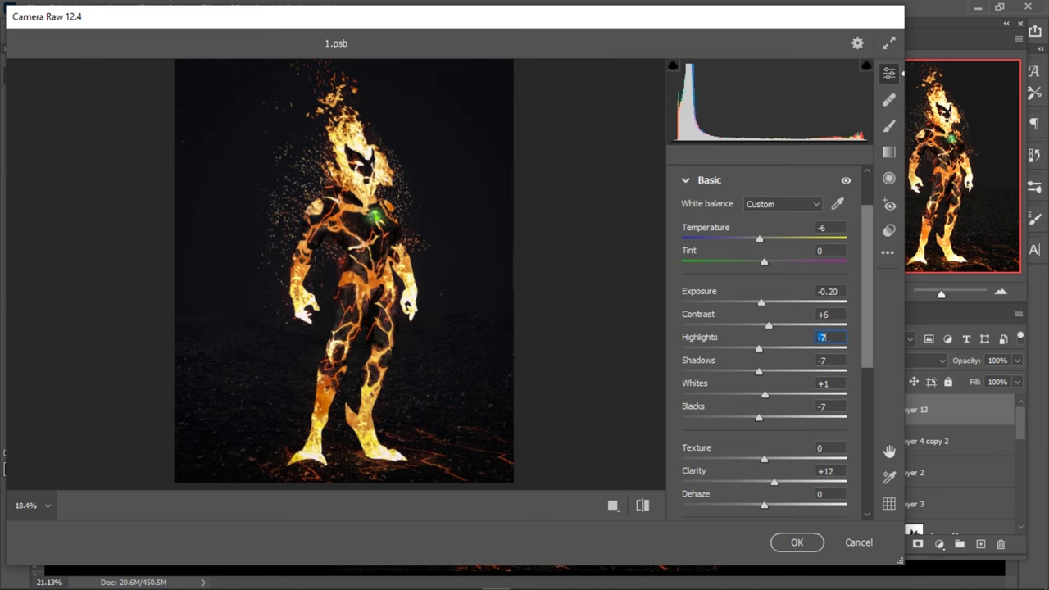
key(Tab)
text(7)
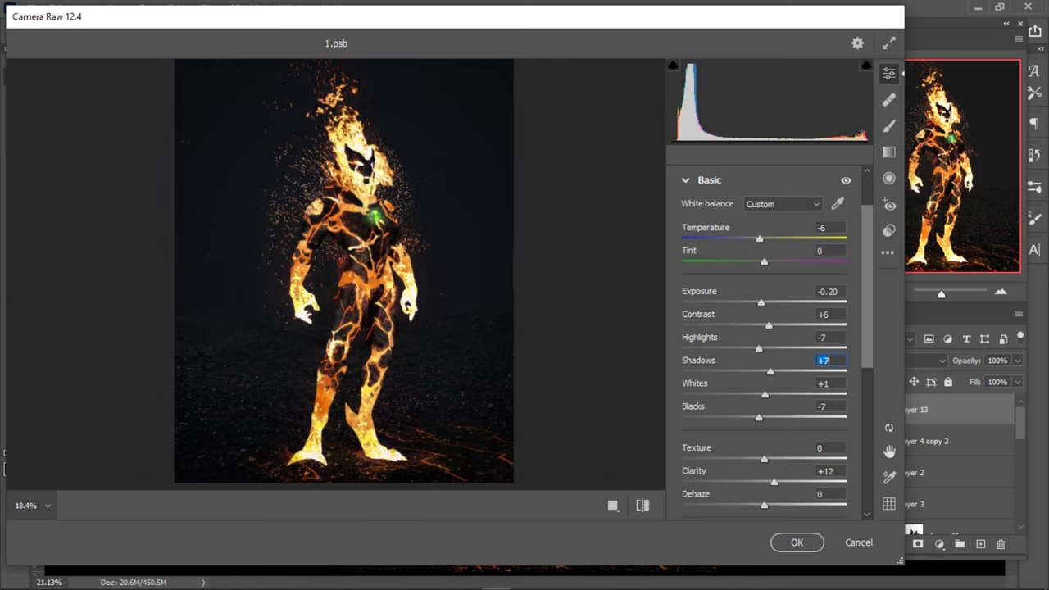
key(Return)
scroll(763, 345, down, 2)
scroll(763, 345, down, 1)
key(Tab)
key(Tab)
key(Up)
key(Up)
key(Up)
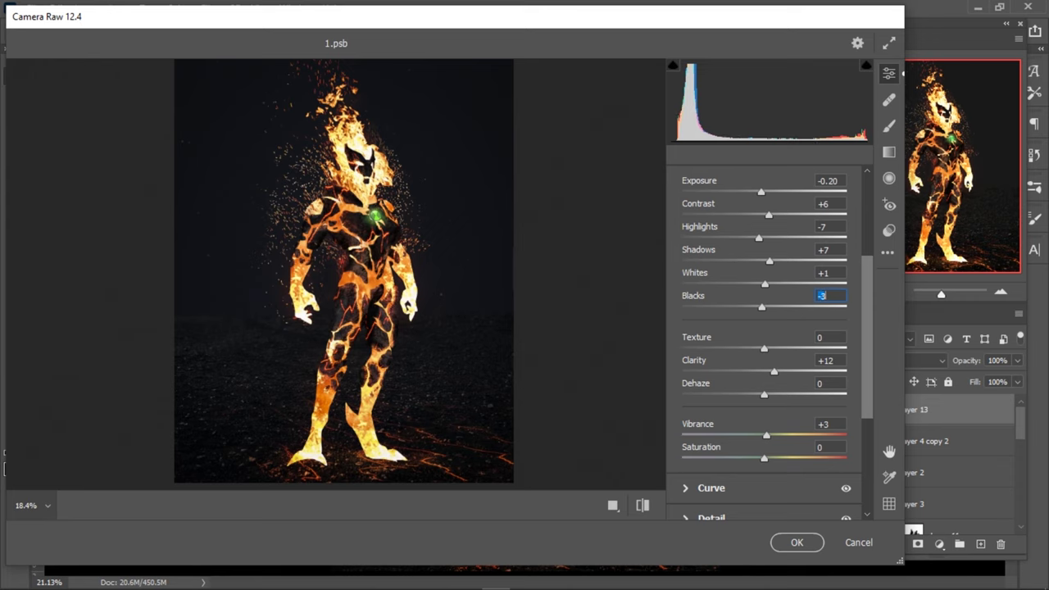
- Raise Vibrance to +13, Saturation to +1, and reset Yellows luminance to 0
scroll(764, 328, down, 1)
key(Tab)
key(Tab)
key(Tab)
key(shift+Up)
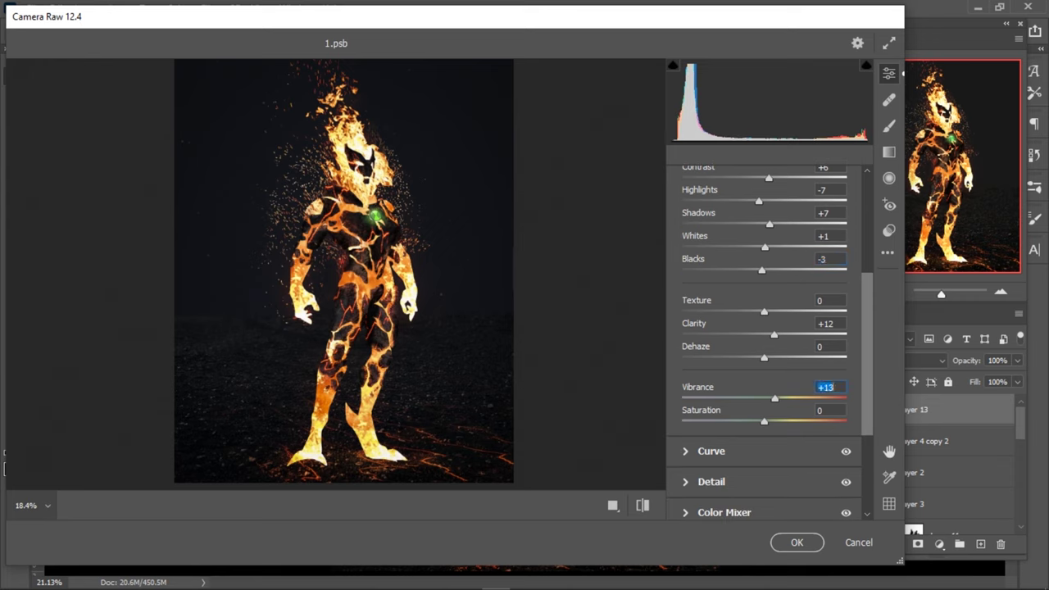
key(Tab)
key(Up)
scroll(763, 328, down, 2)
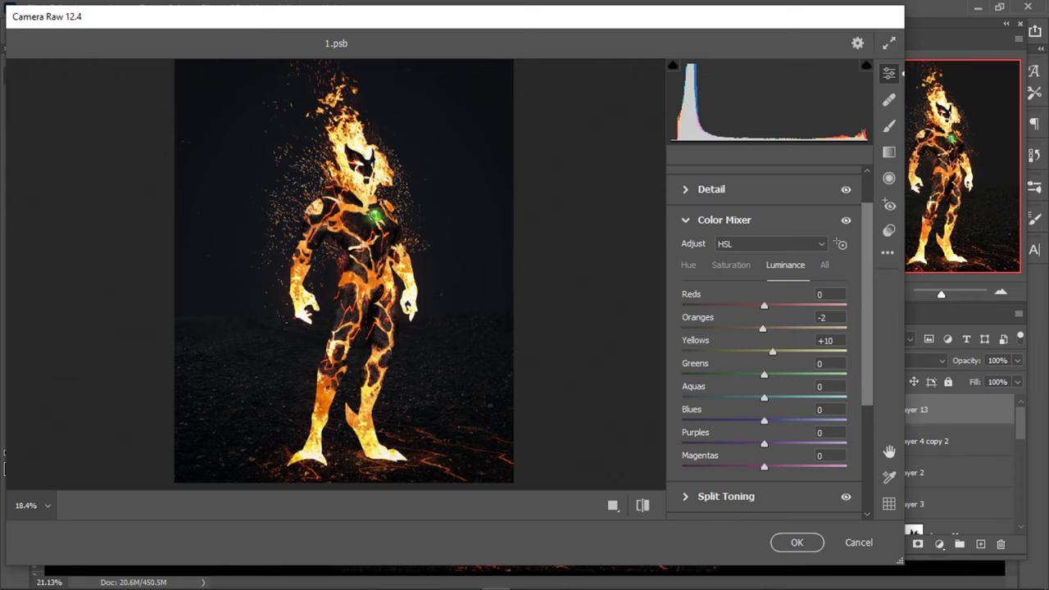
text(0)
- Brush the ground left of the figure with Temperature -28 and Exposure -0.40
click(888, 125)
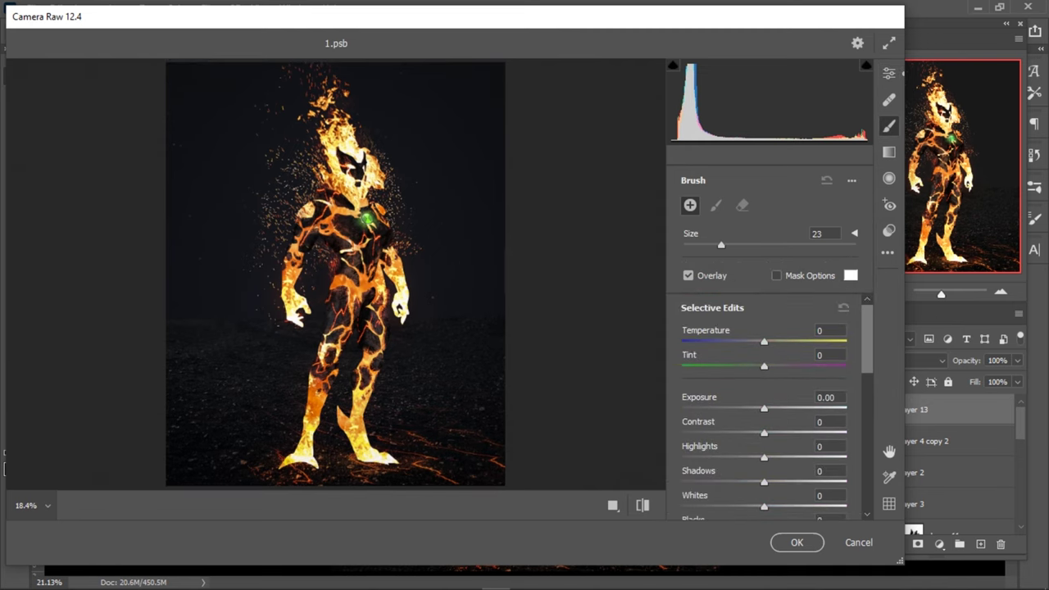
click(239, 315)
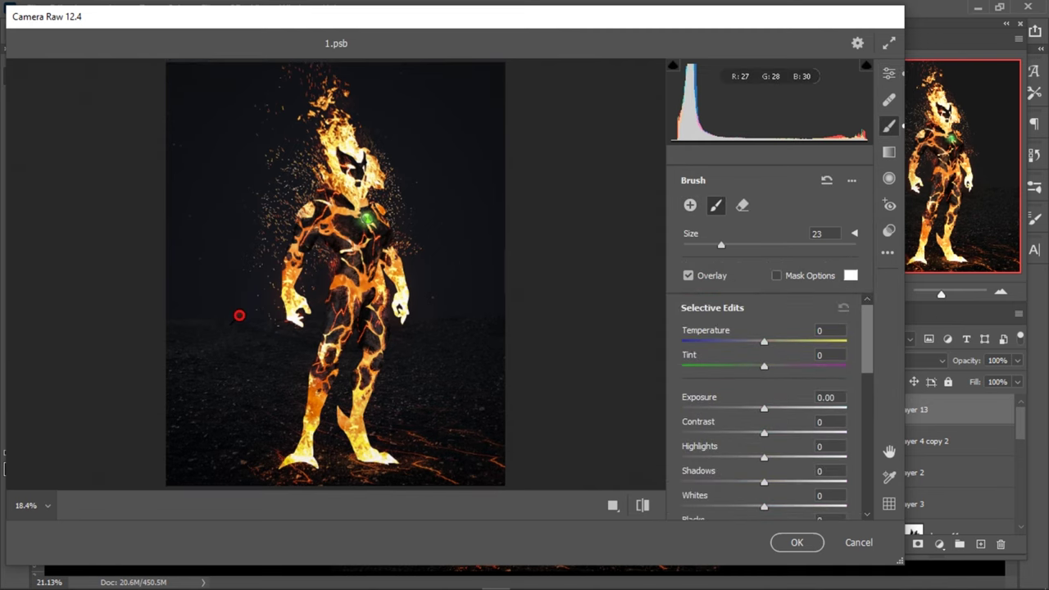
click(825, 330)
key(Down)
key(Down)
key(Down)
key(Down)
key(Down)
key(Down)
key(Tab)
key(Tab)
key(Down)
key(Down)
key(Down)
key(Up)
key(Up)
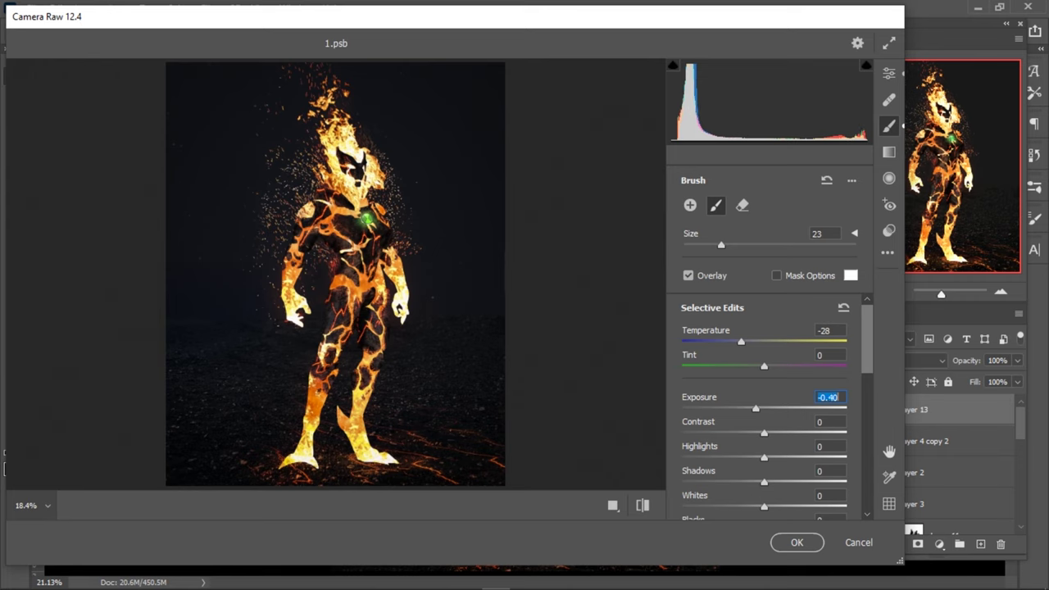
key(Return)
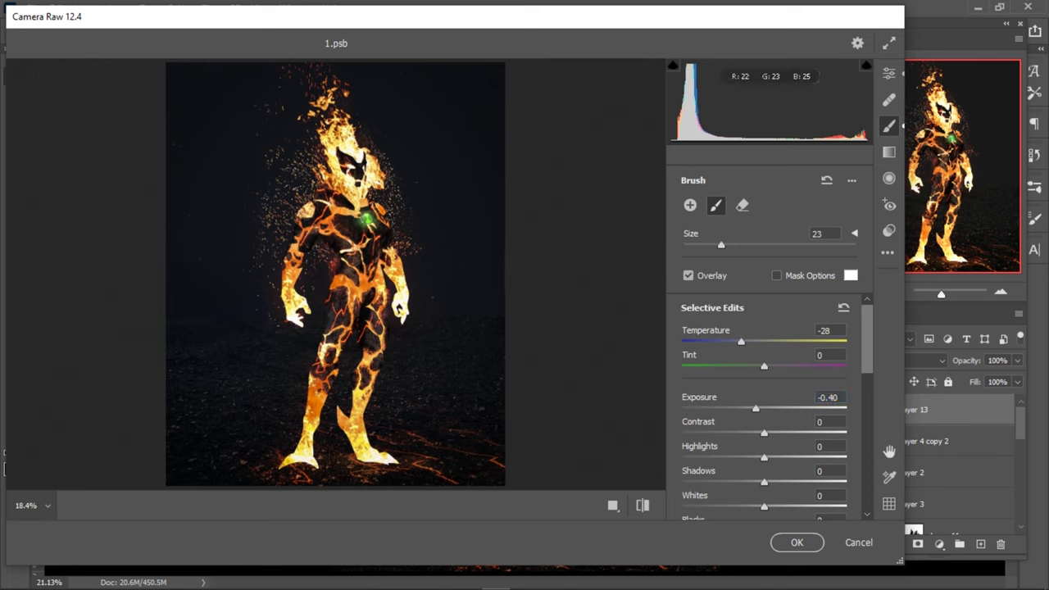
key(alt+bracketright)
key(alt+bracketright)
key(alt+bracketright)
key(alt+bracketright)
key(alt+bracketright)
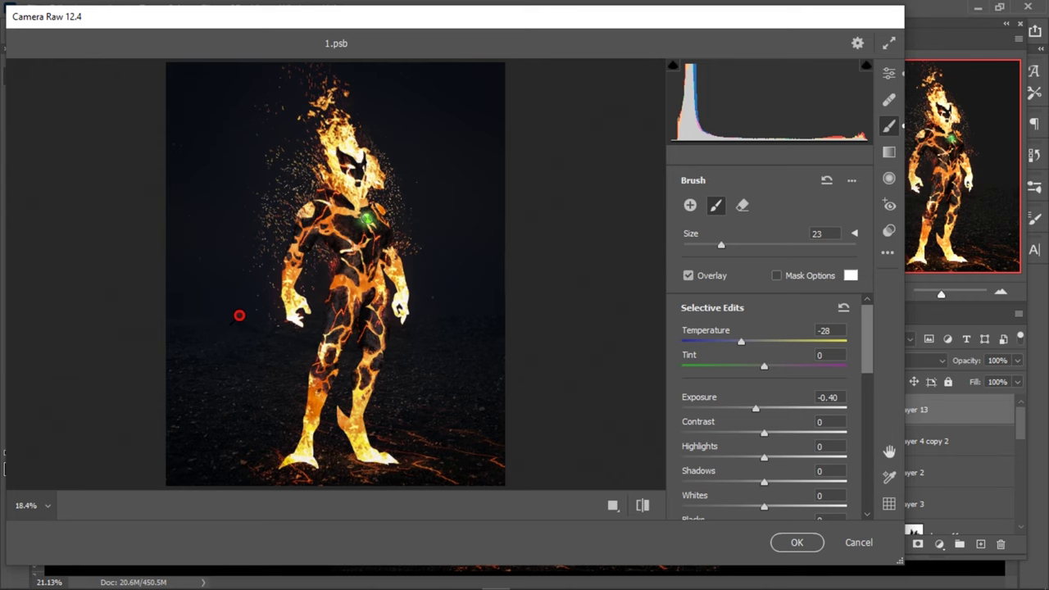
key(Down)
key(Down)
key(Down)
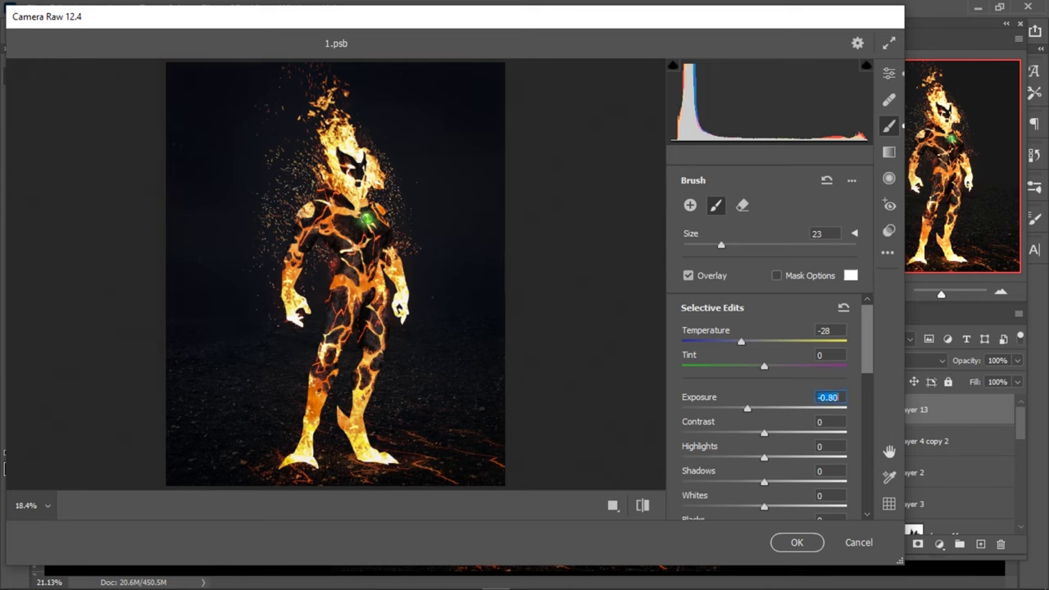
key(ctrl+z)
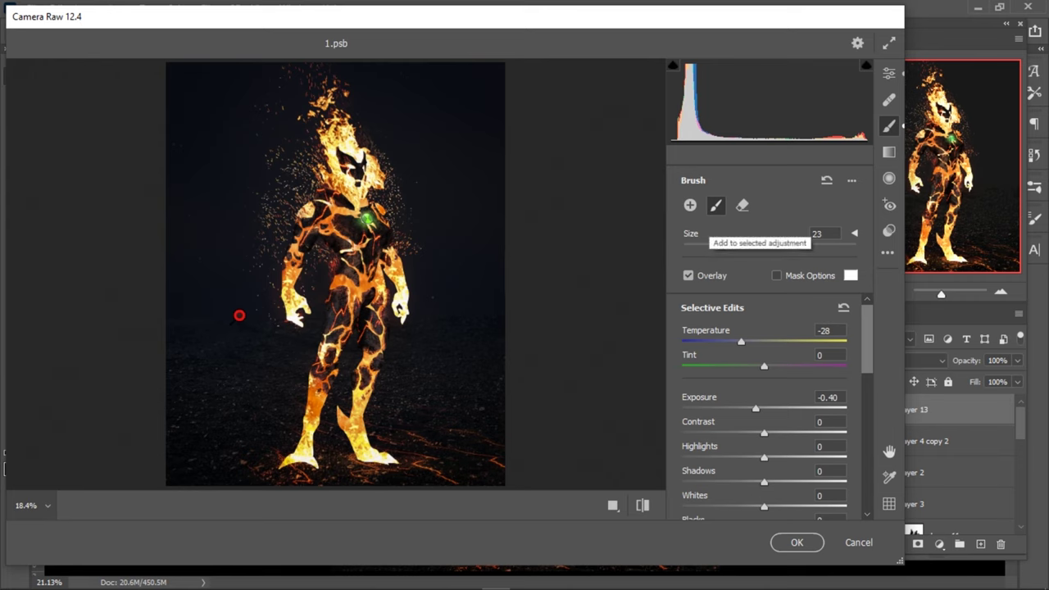
- Add a second brushed area lower right with Temperature +12 and Exposure +0.15
click(690, 205)
click(239, 314)
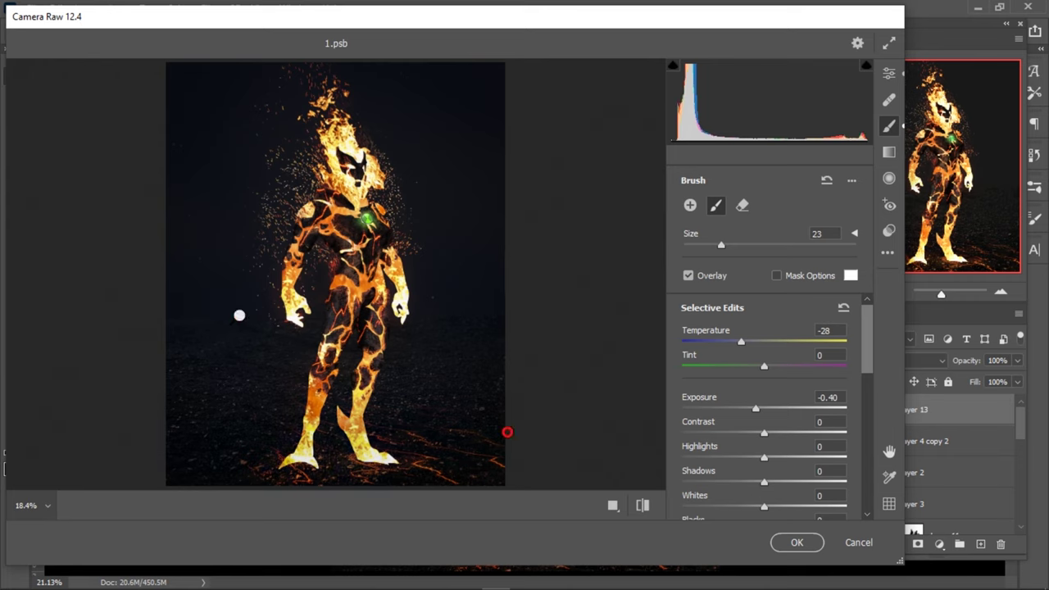
text(20)
key(Return)
key(Down)
key(Down)
key(Down)
key(Down)
key(Down)
key(Down)
key(Tab)
key(Tab)
key(Up)
key(Up)
key(Up)
key(Up)
key(Up)
key(Up)
key(Down)
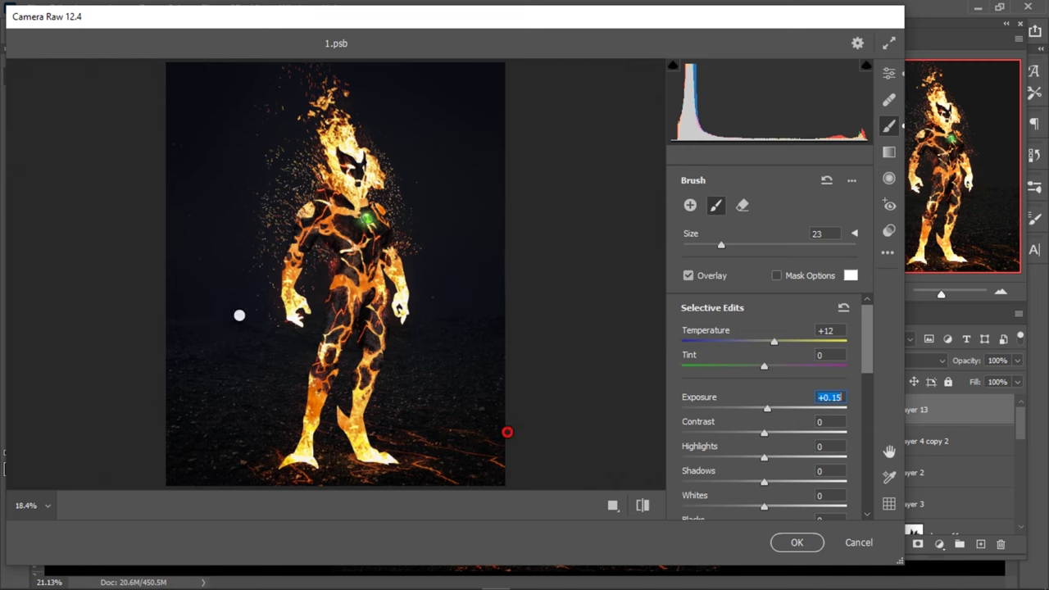
- Compare the preview against defaults, then apply the Camera Raw adjustments
click(643, 505)
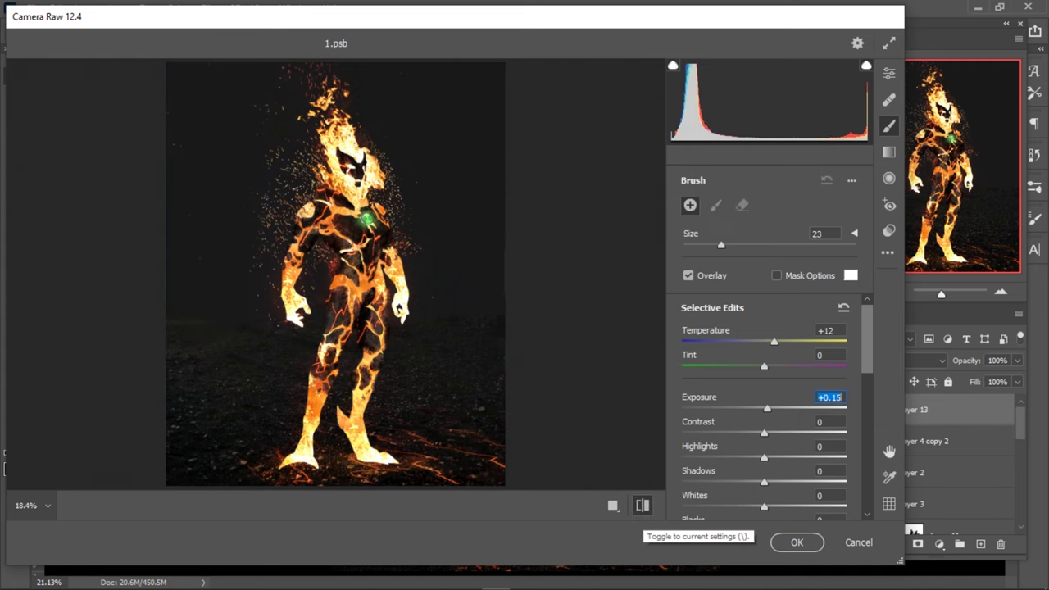
click(642, 506)
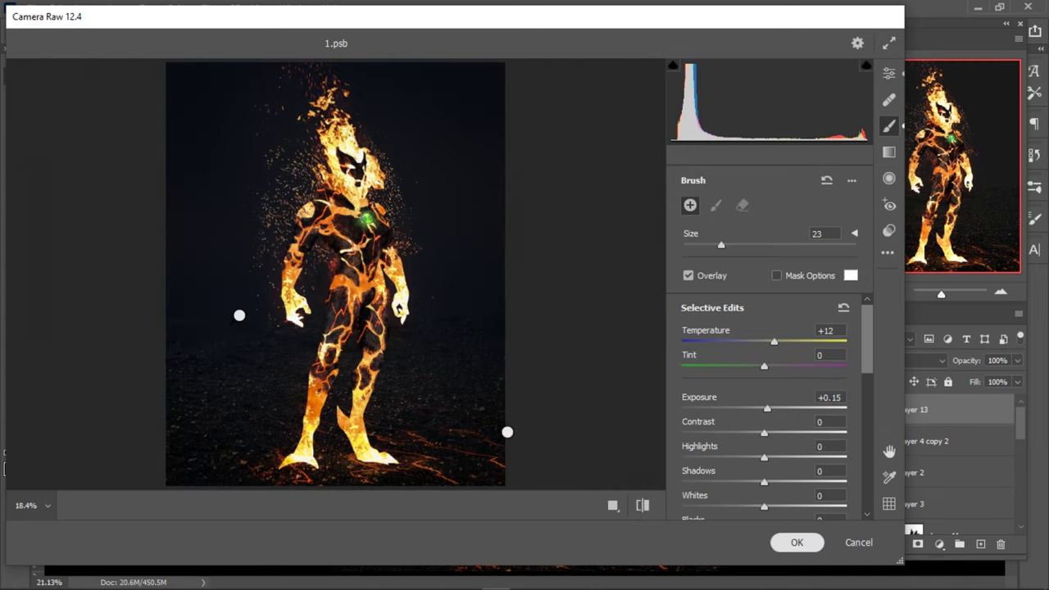
click(796, 543)
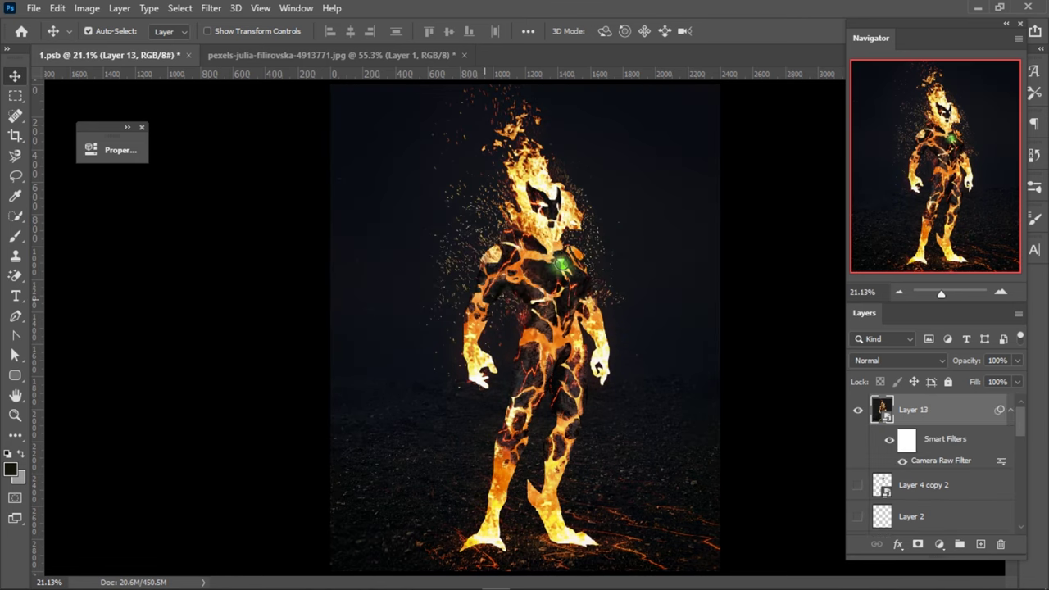
- Set the canvas surround to default grey and convert Layer 13 to a smart object
right_click(746, 146)
click(778, 155)
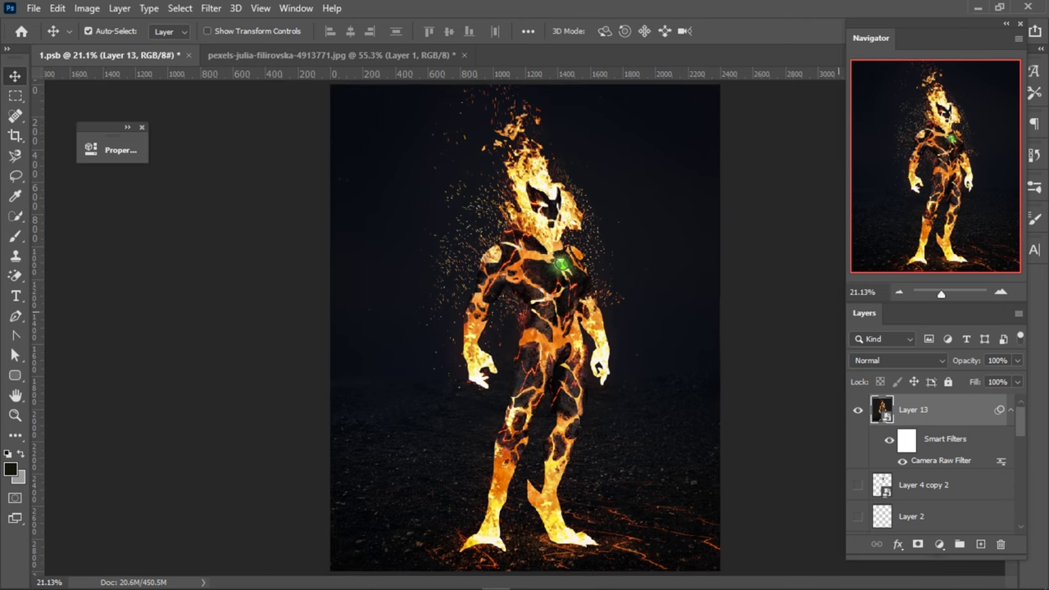
right_click(975, 410)
click(869, 169)
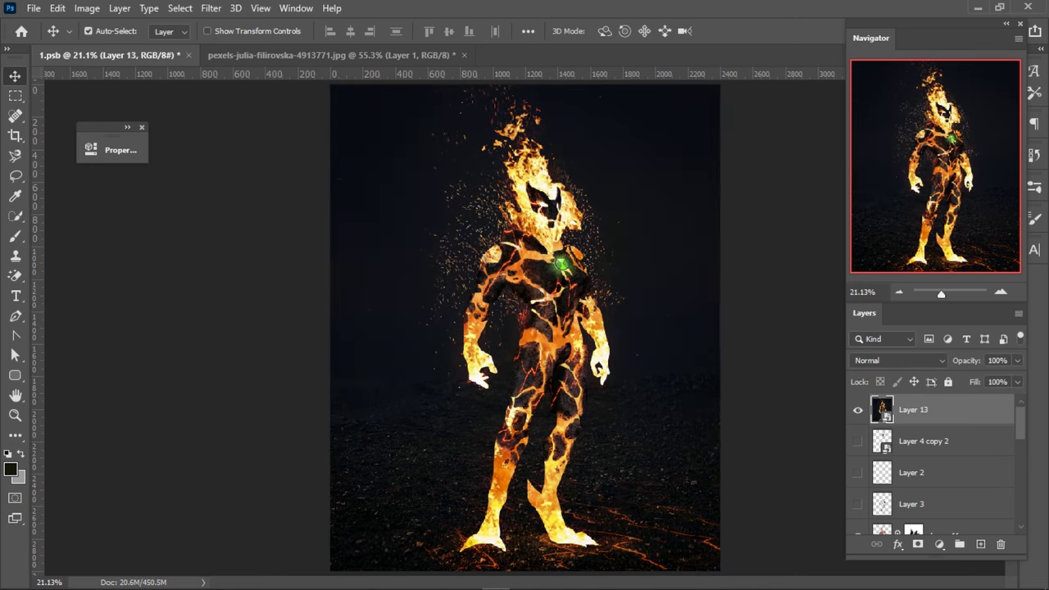
- Toggle Layer 13's visibility to compare the grade, then fit the image on screen
click(857, 409)
click(857, 410)
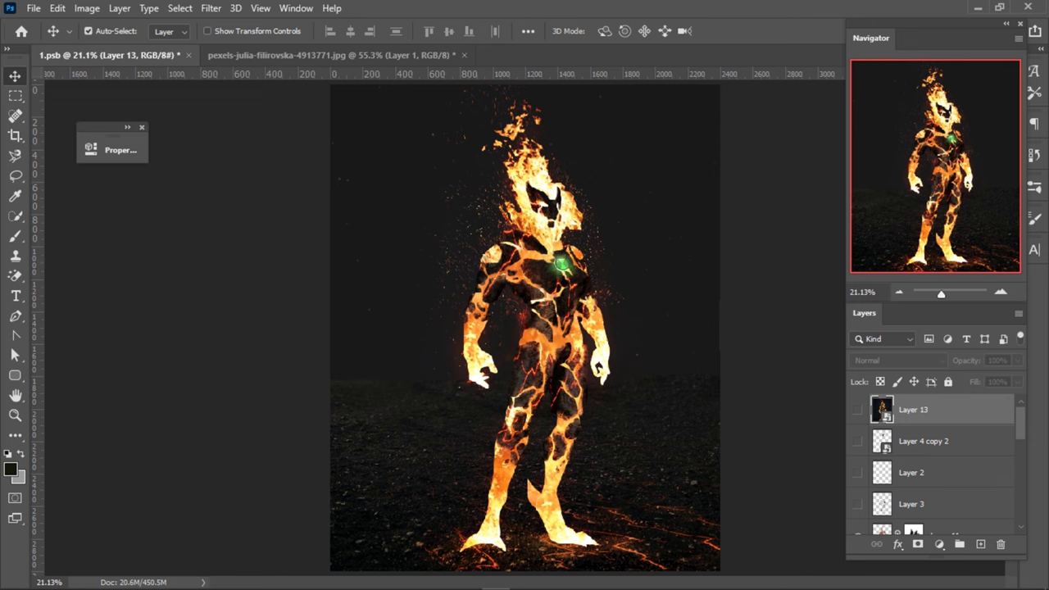
click(857, 410)
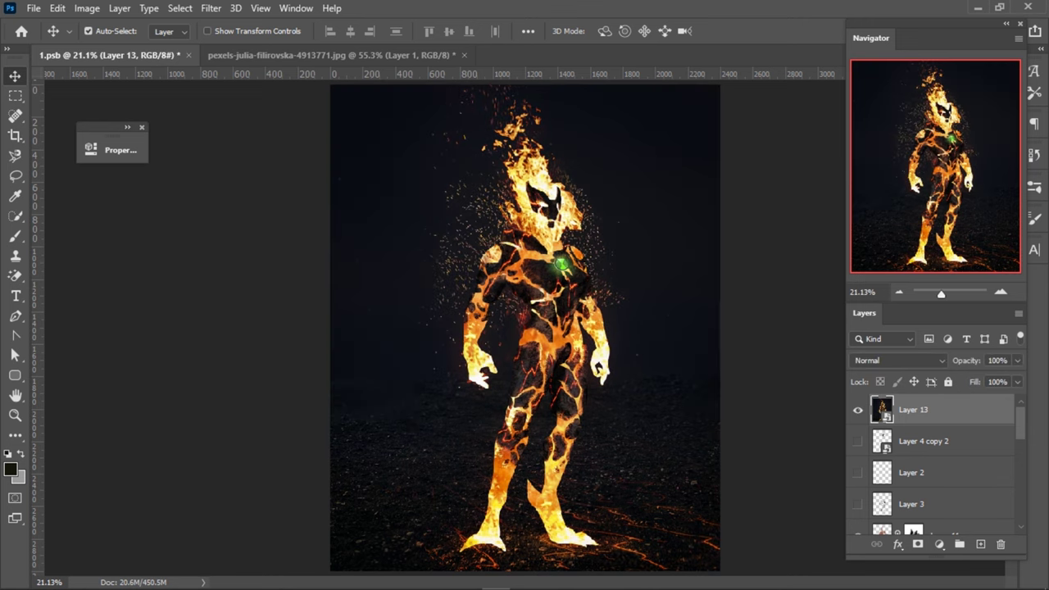
scroll(597, 223, up, 5)
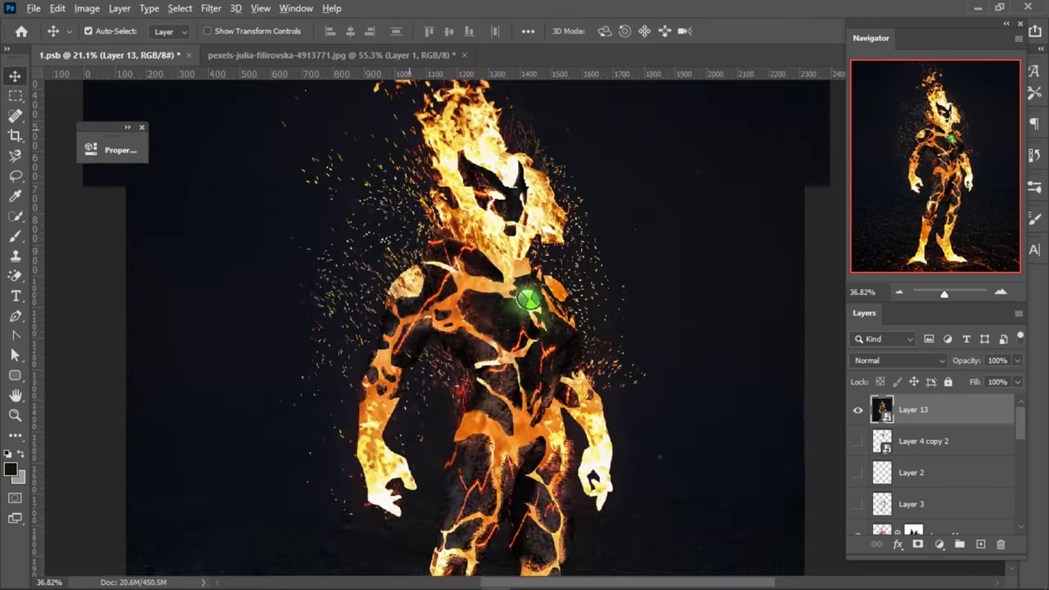
key(ctrl+0)
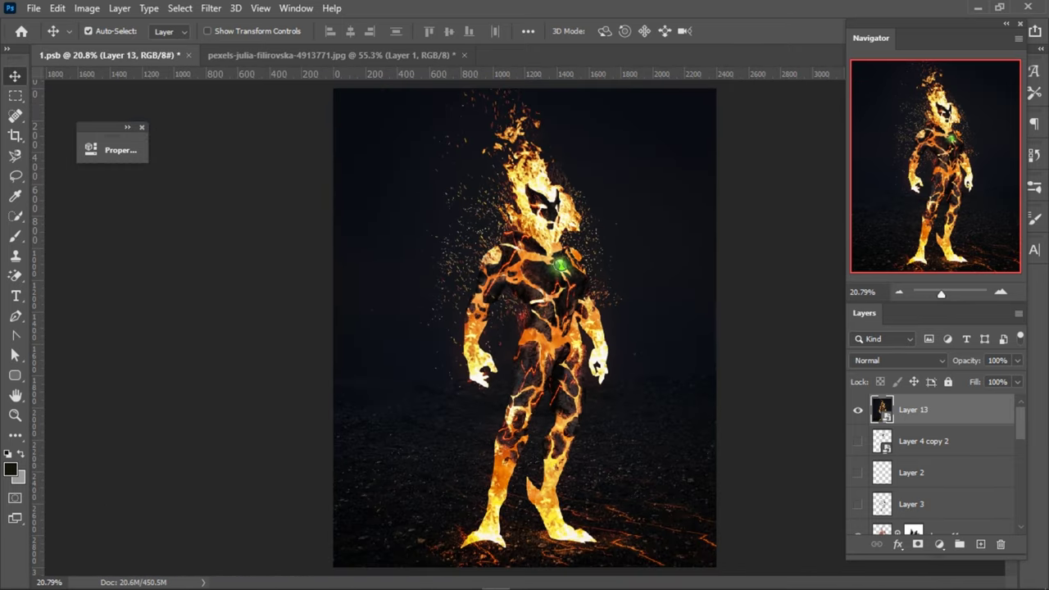
click(939, 544)
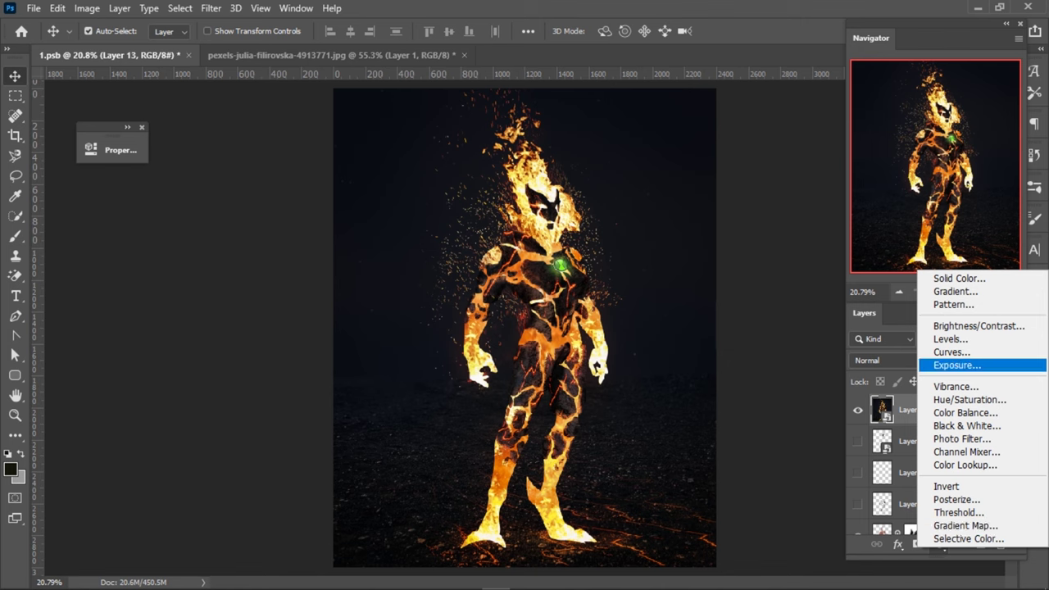
click(951, 338)
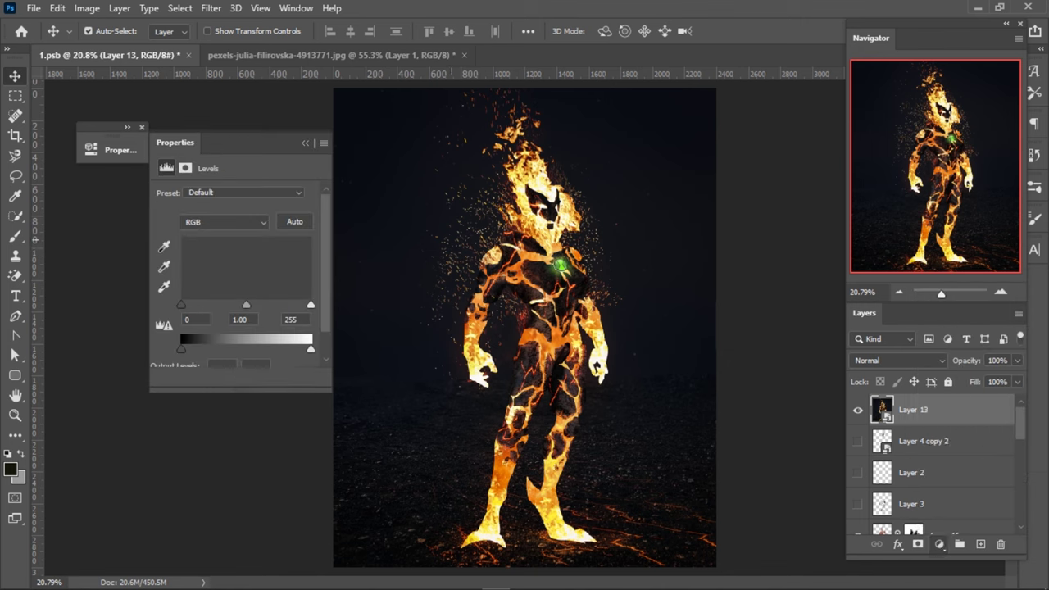
drag(246, 304, 256, 304)
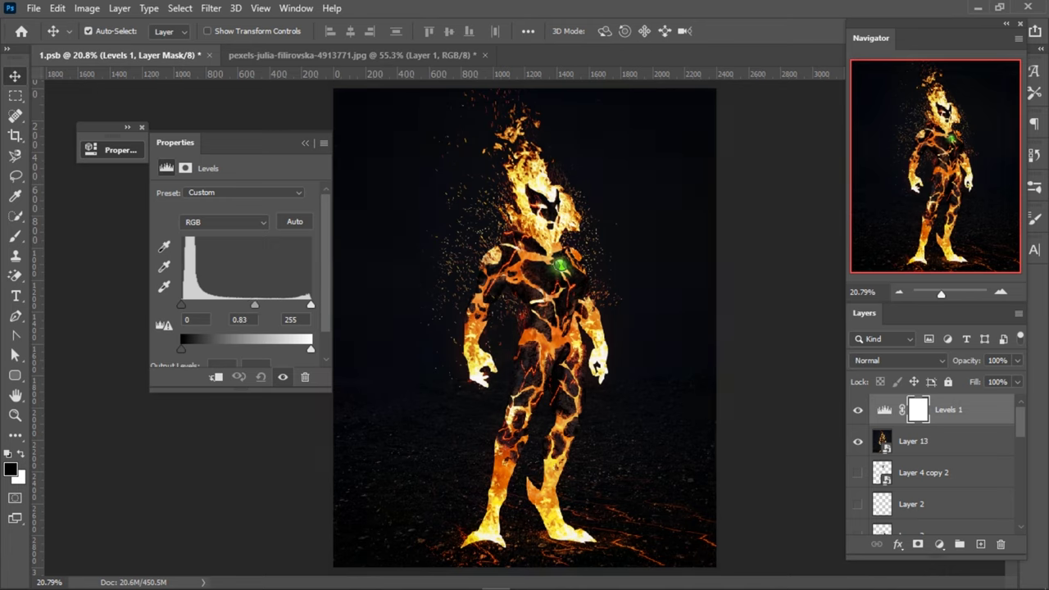
click(304, 142)
key(ctrl)
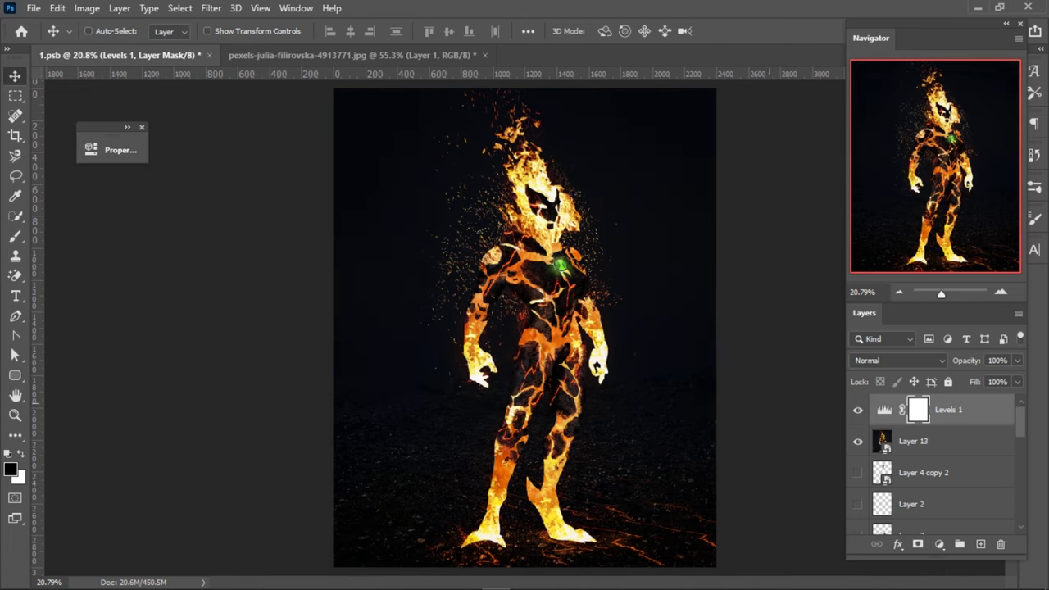
key(ctrl+i)
key(b)
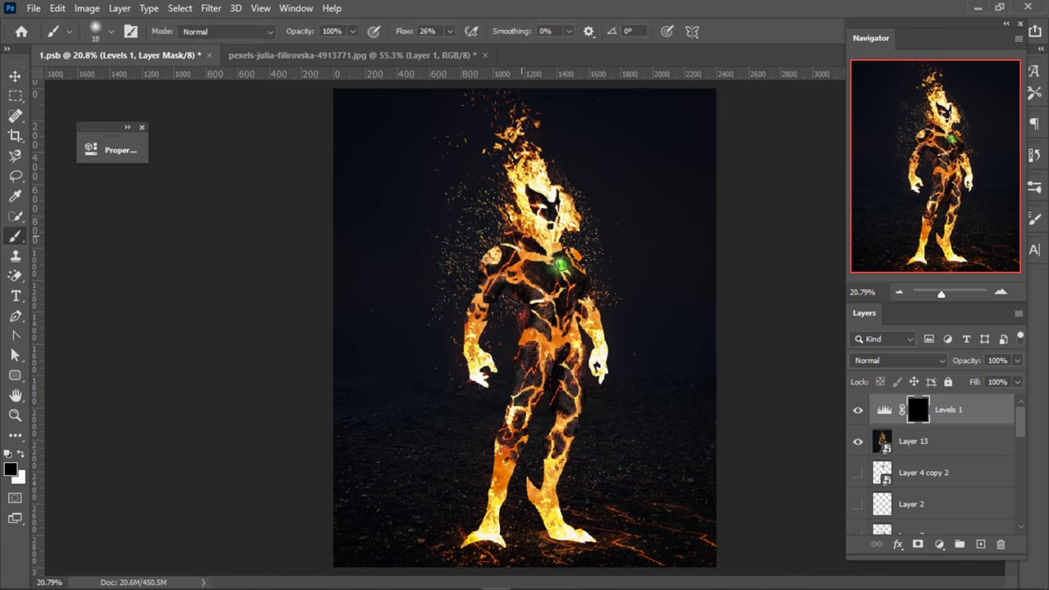
drag(509, 233, 516, 233)
key(shift+2)
key(shift+4)
key(x)
click(473, 246)
drag(951, 409, 1001, 544)
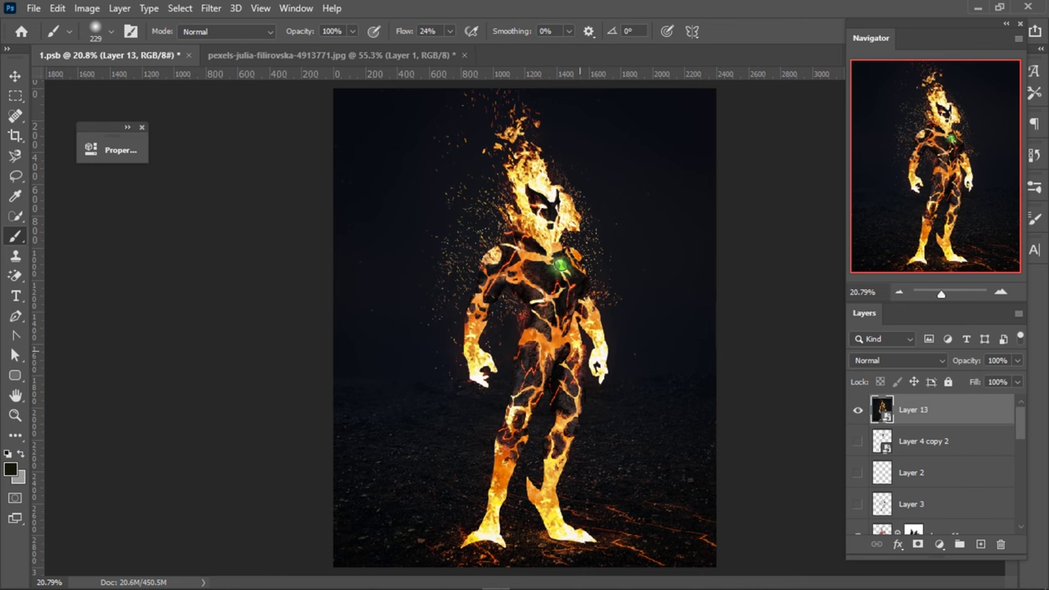
key(v)
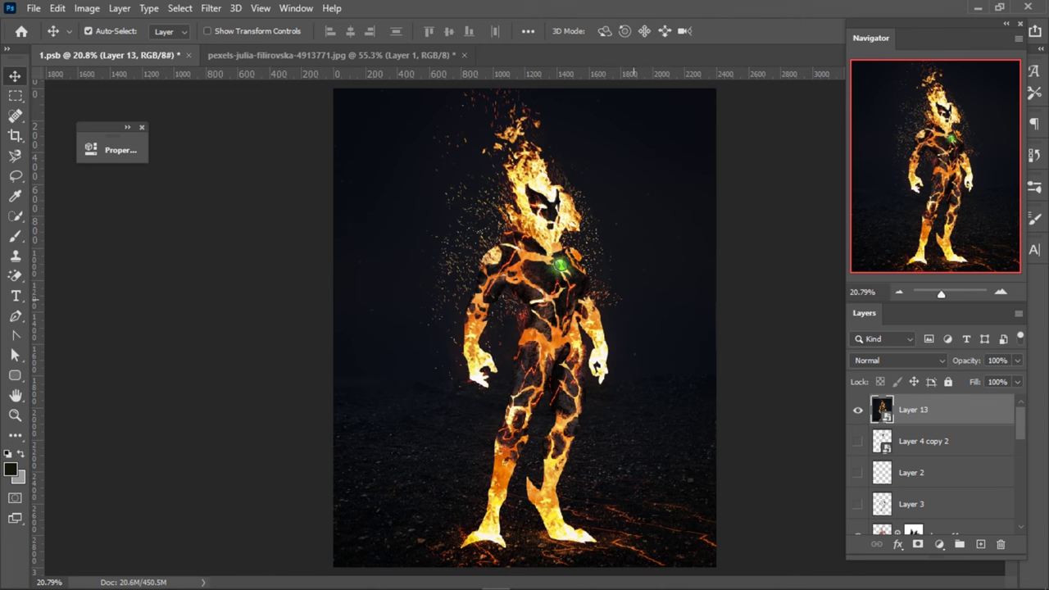
click(858, 409)
click(858, 410)
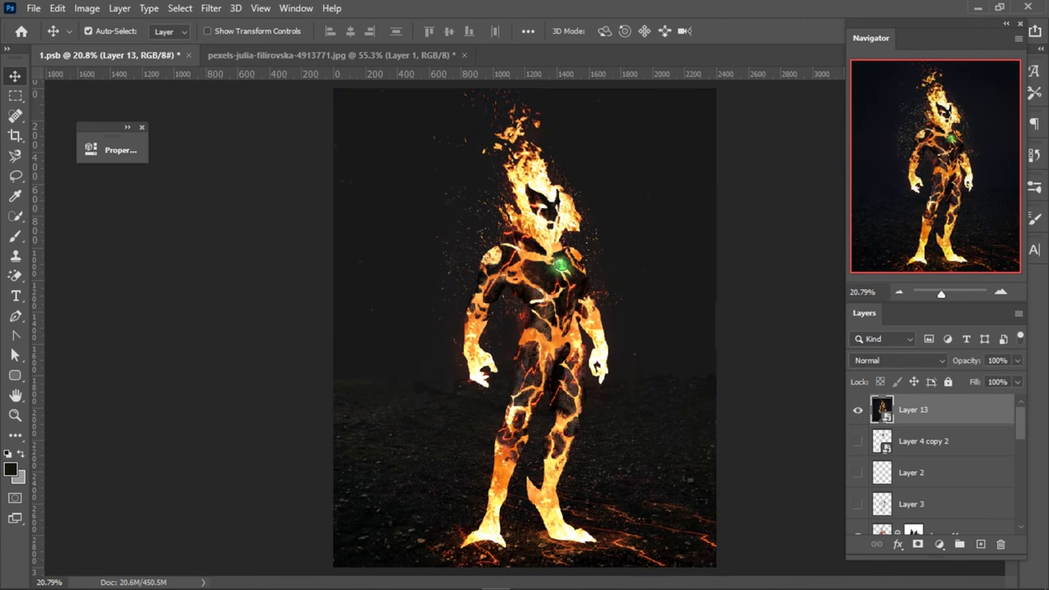